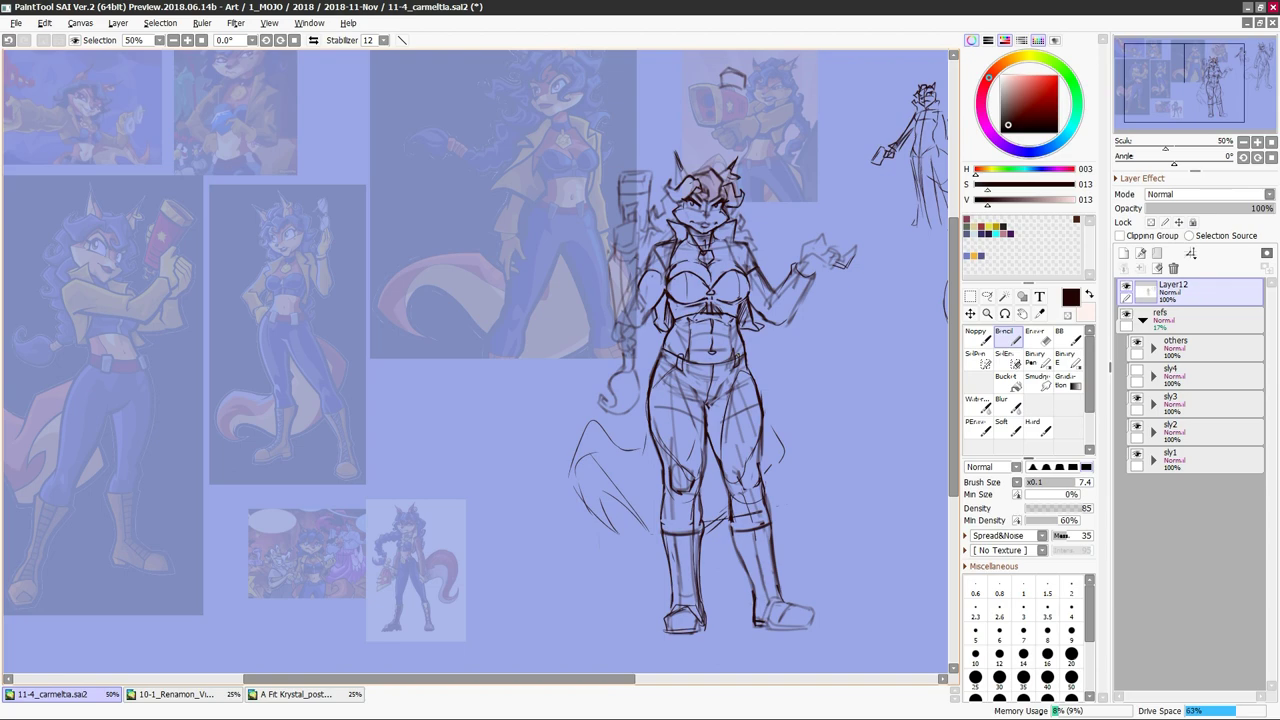
# Redraw the curled hair braid so it hangs behind the hip on the open-hand side of the figure
pyautogui.press('h')
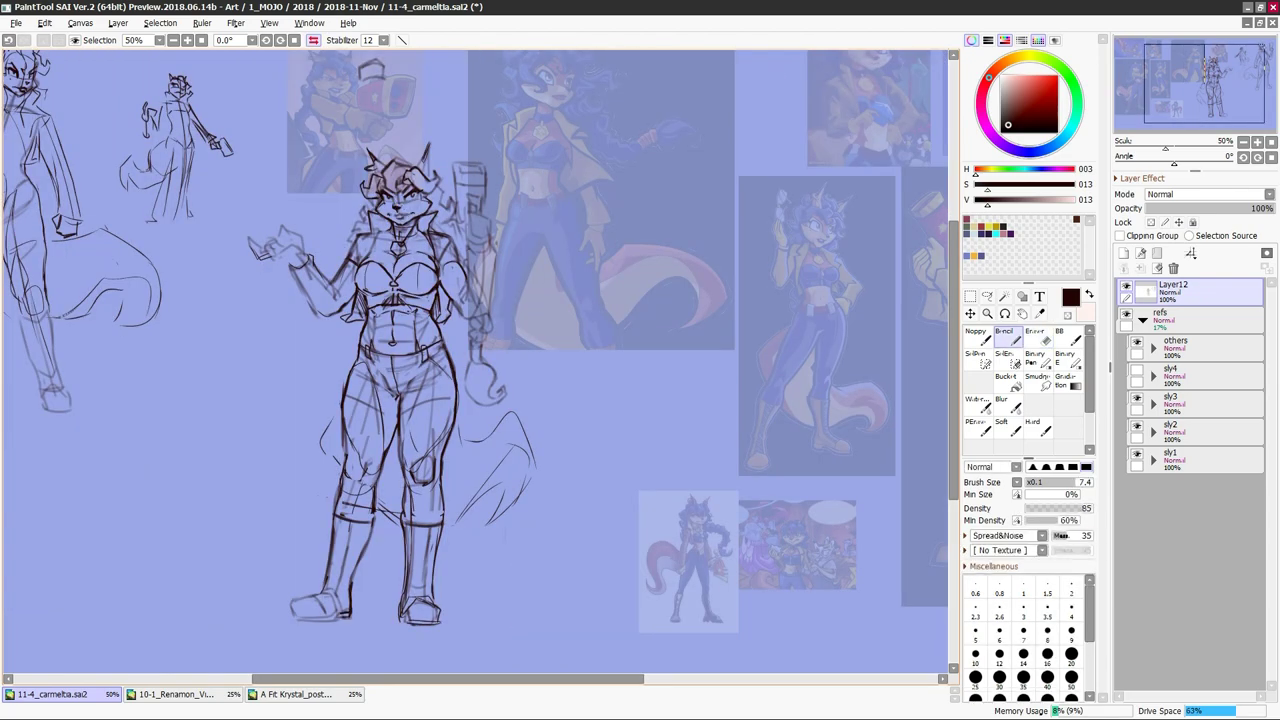
pyautogui.press('h')
pyautogui.press('s')
pyautogui.moveTo(500, 320); pyautogui.dragTo(440, 375)
pyautogui.press('n')
pyautogui.hotkey('ctrl', 'z')
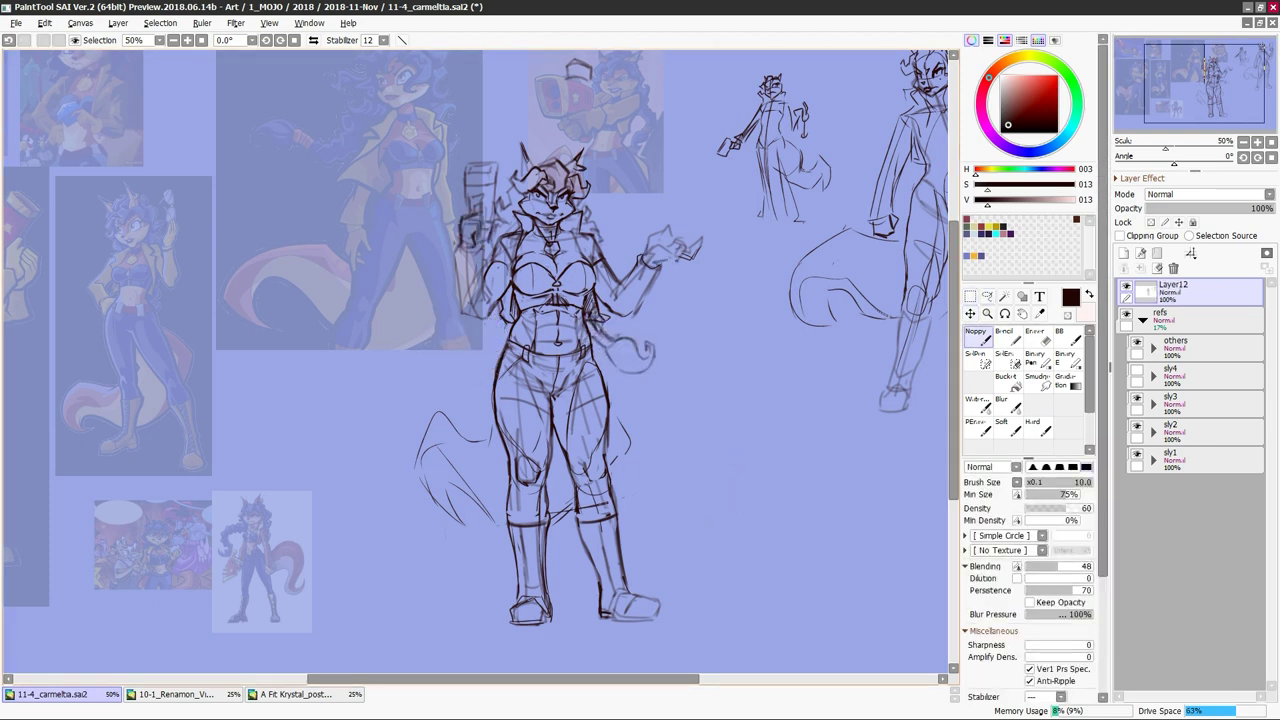
pyautogui.hotkey('ctrl', 'y')
# Select the figure from the waist down and deform it to adjust the proportions of the hips and legs
pyautogui.press('a')
pyautogui.moveTo(505, 528); pyautogui.dragTo(490, 645)
pyautogui.hotkey('ctrl', 't')
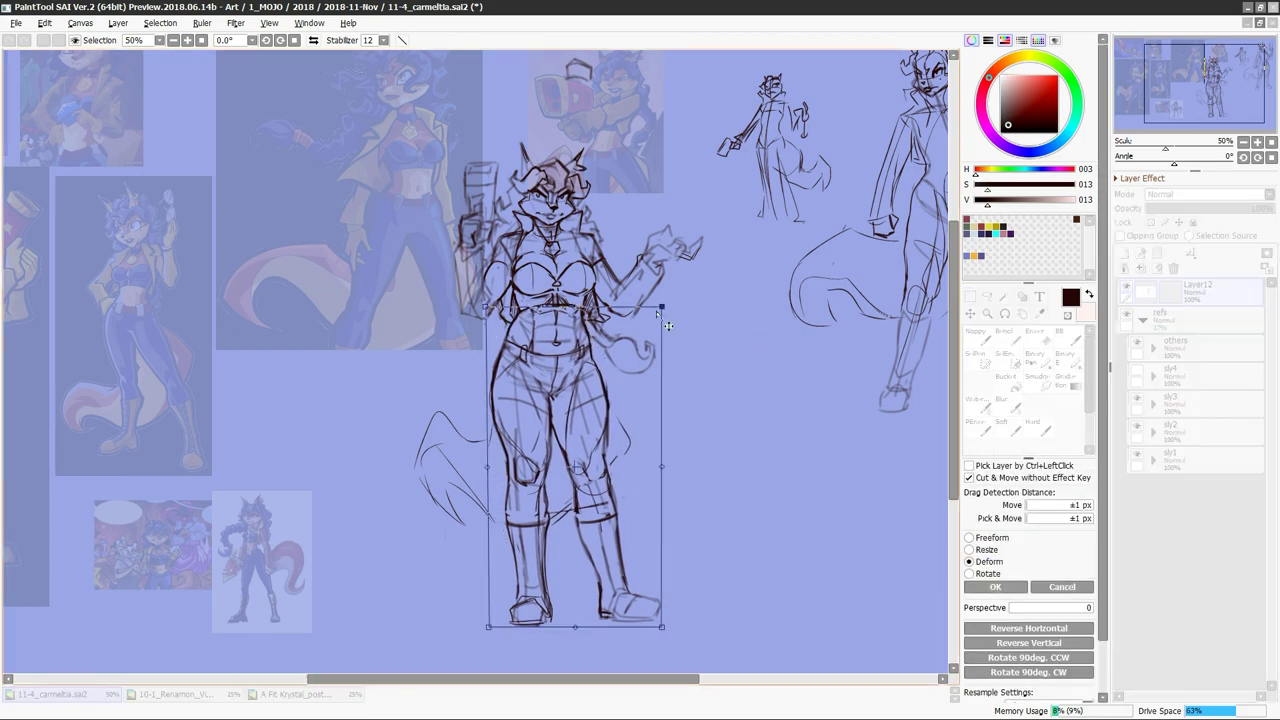
pyautogui.moveTo(611, 321); pyautogui.dragTo(679, 285)
pyautogui.press('Return')
pyautogui.press('h')
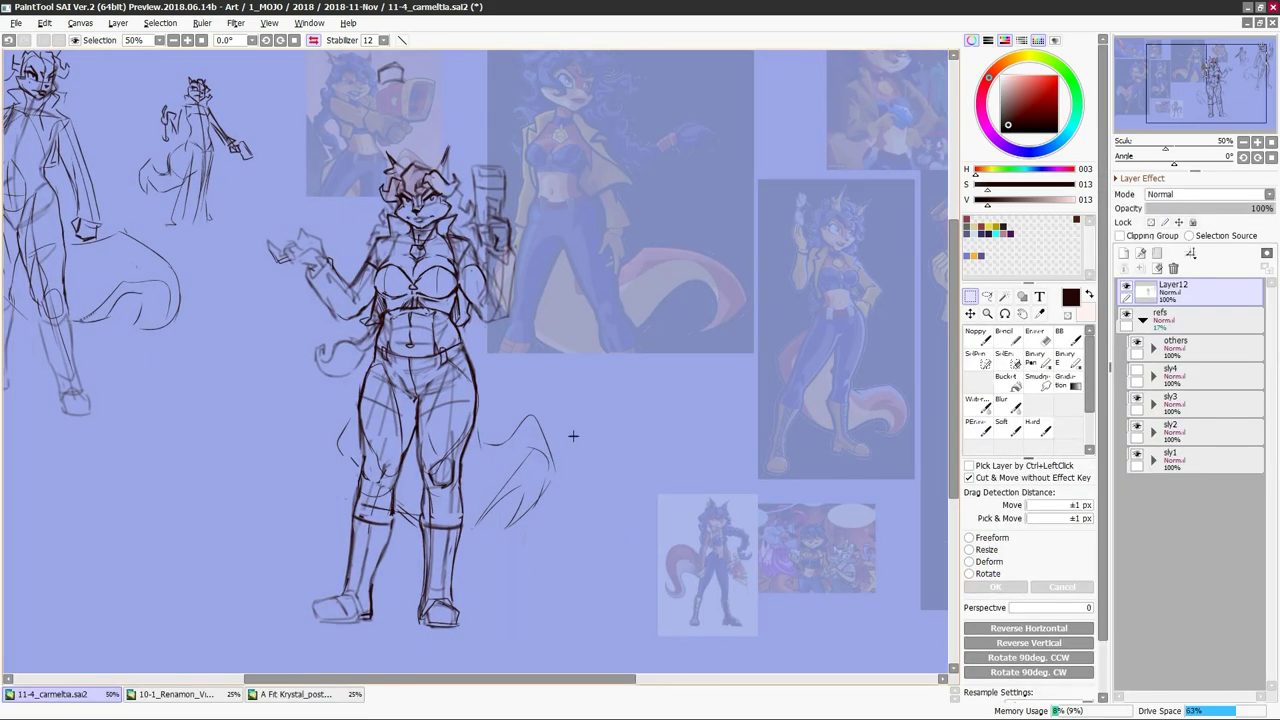
# Redraw the tail sweeping behind the legs and clean up its overlapping sketch lines with the Eraser
pyautogui.press('h')
pyautogui.press('h')
pyautogui.press('h')
pyautogui.moveTo(470, 420)
pyautogui.mouseDown()
pyautogui.moveTo(398, 495)
pyautogui.moveTo(555, 527)
pyautogui.mouseUp()
pyautogui.press('e')
pyautogui.press('e')
pyautogui.press('e')
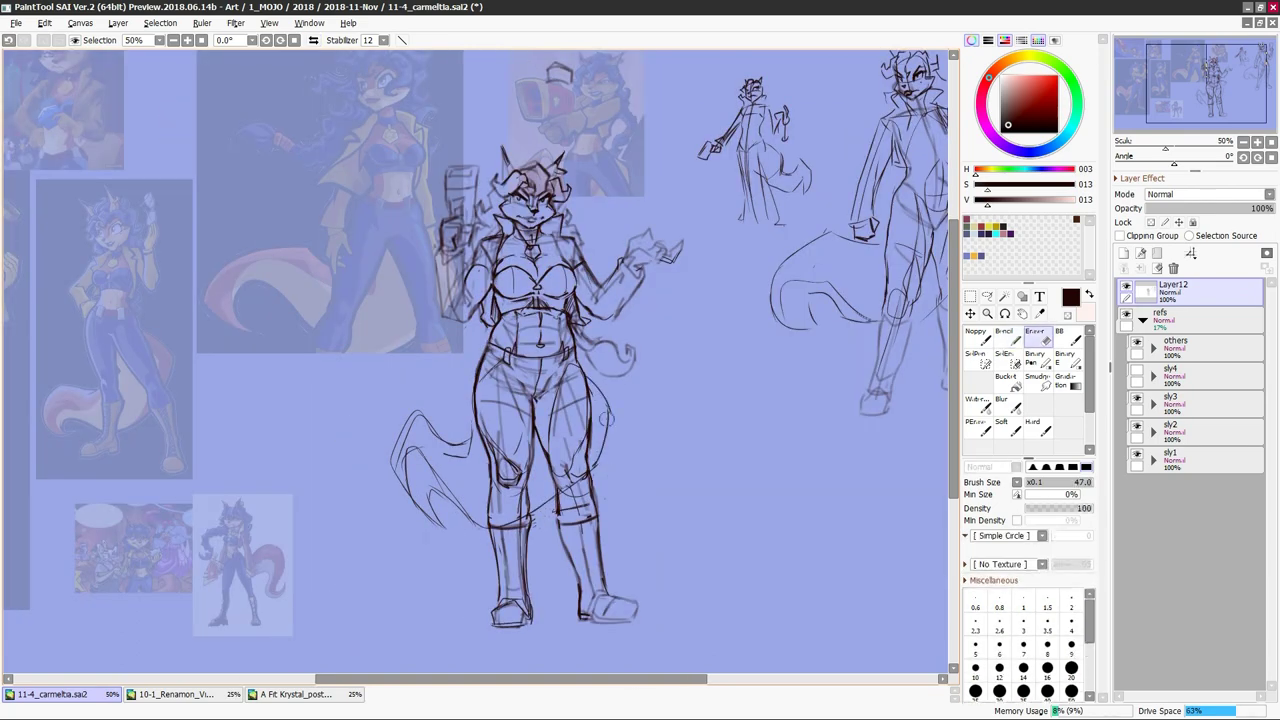
# Resize the raised open hand with a transform and erase stray lines around the wrist
pyautogui.press('h')
pyautogui.hotkey('ctrl', 't')
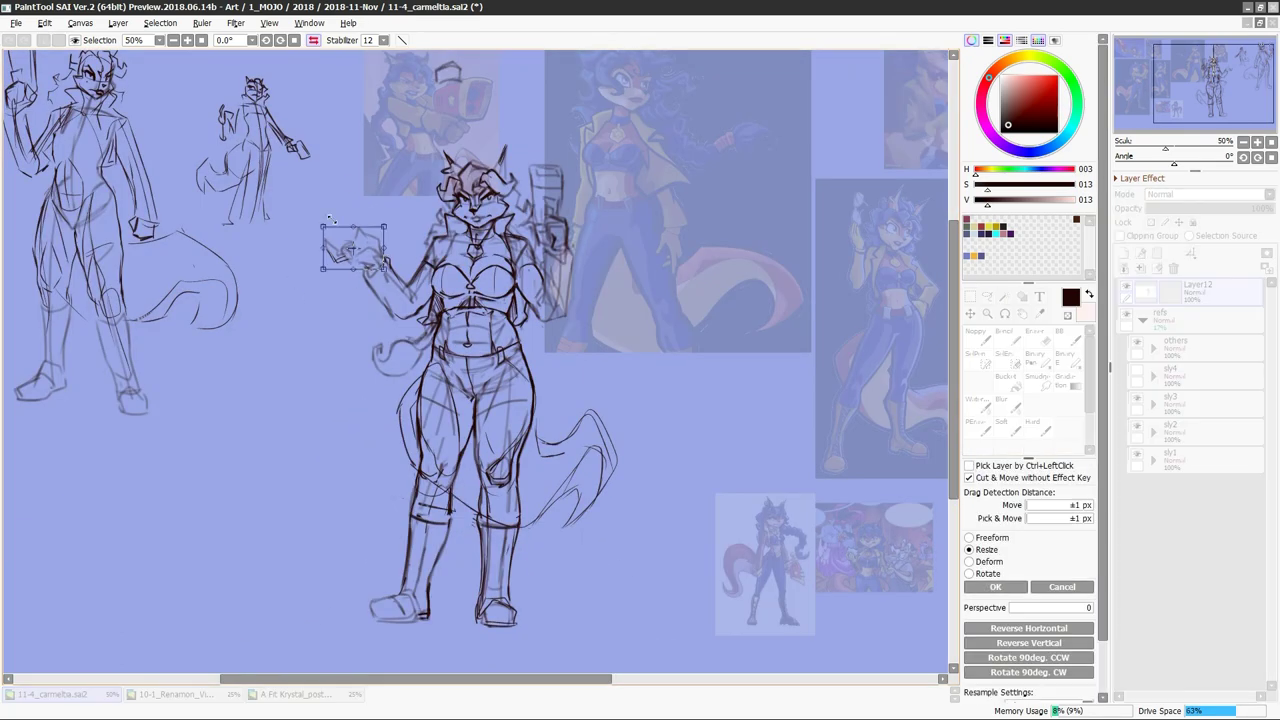
pyautogui.press('h')
pyautogui.press('Return')
pyautogui.press('n')
pyautogui.press('e')
pyautogui.press('e')
pyautogui.press('e')
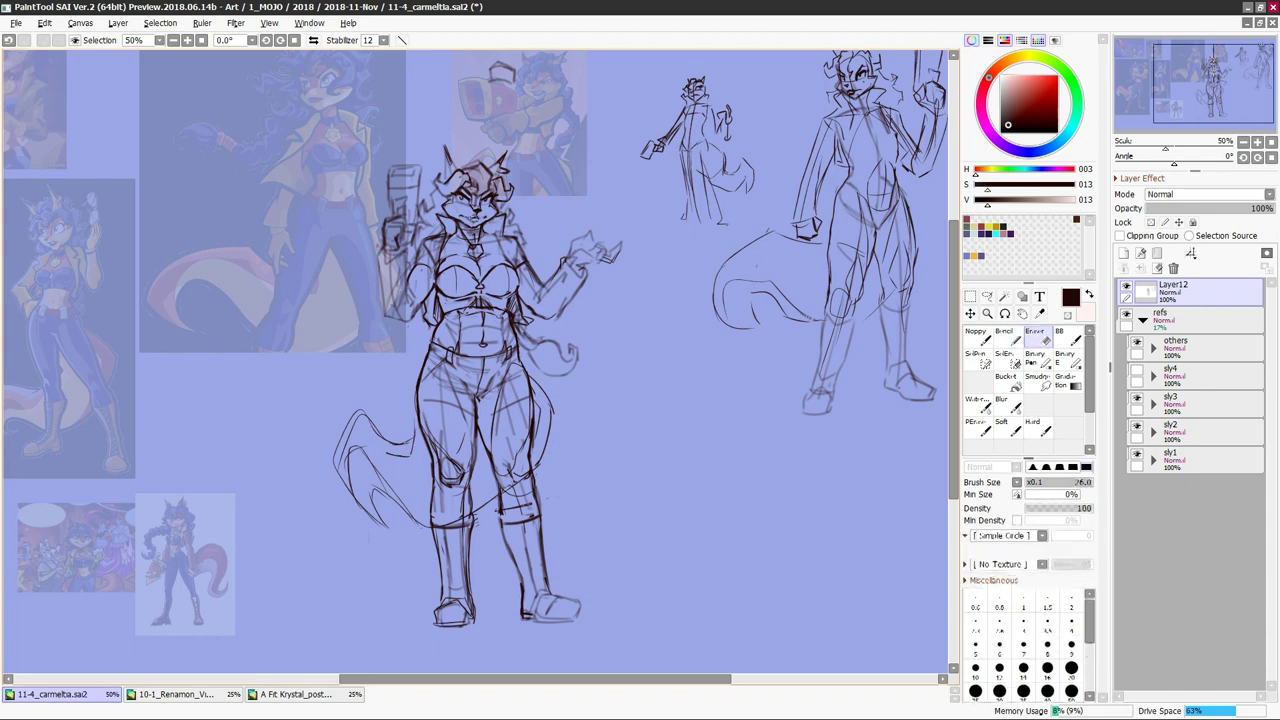
# Rework the open hand's fingers so they pinch the top cuff of a pair of handcuffs
pyautogui.press('h')
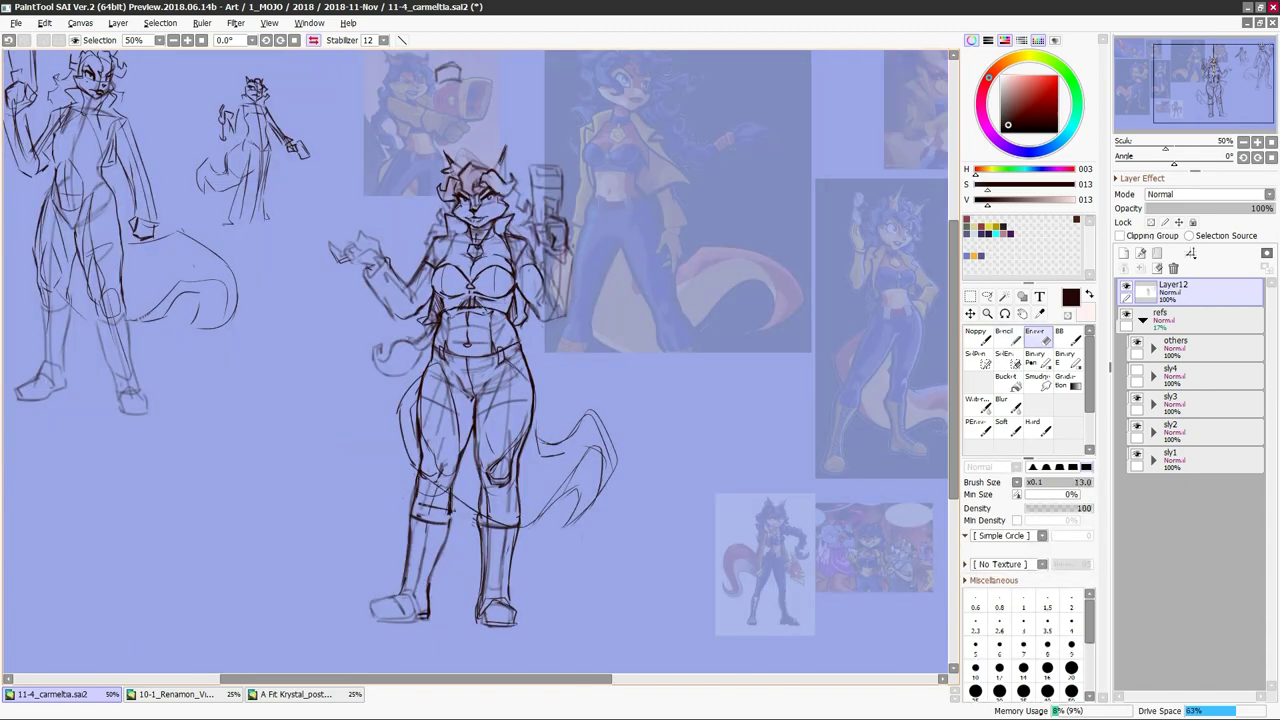
pyautogui.press('n')
pyautogui.press('h')
pyautogui.press('e')
pyautogui.press('n')
pyautogui.scroll(1, 475, 368)
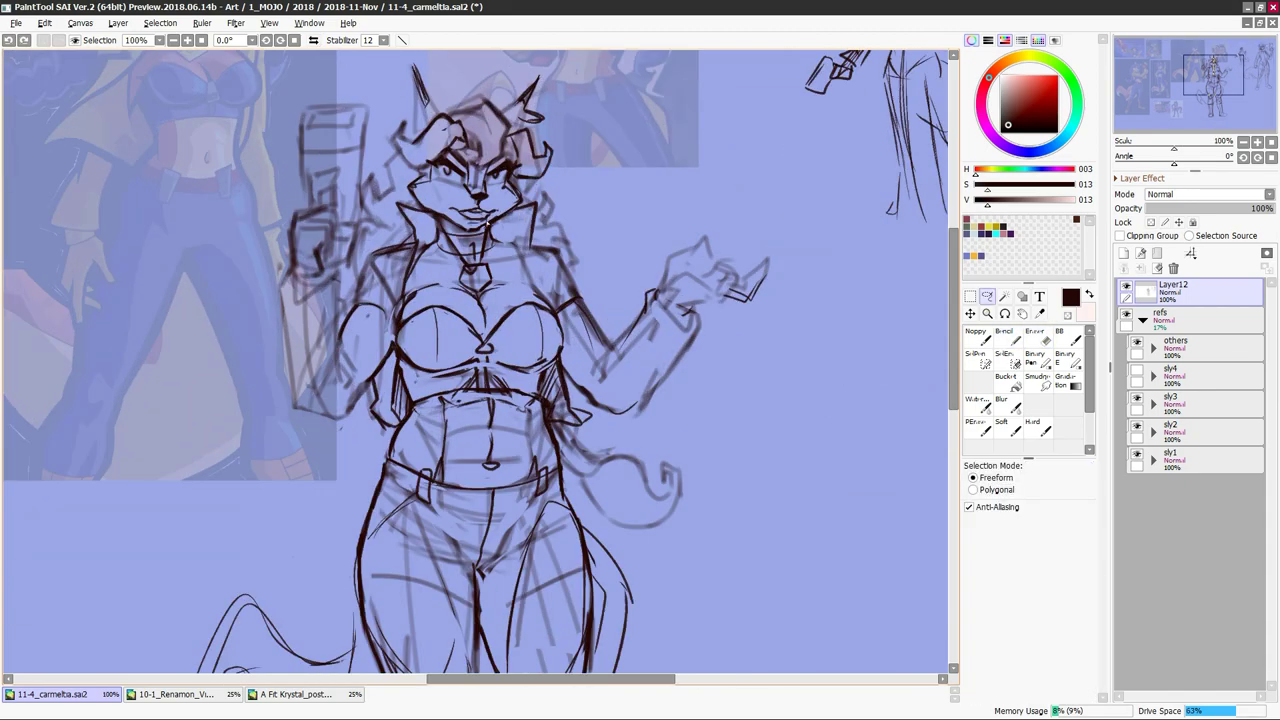
pyautogui.scroll(-1, 475, 368)
pyautogui.press('e')
pyautogui.press('n')
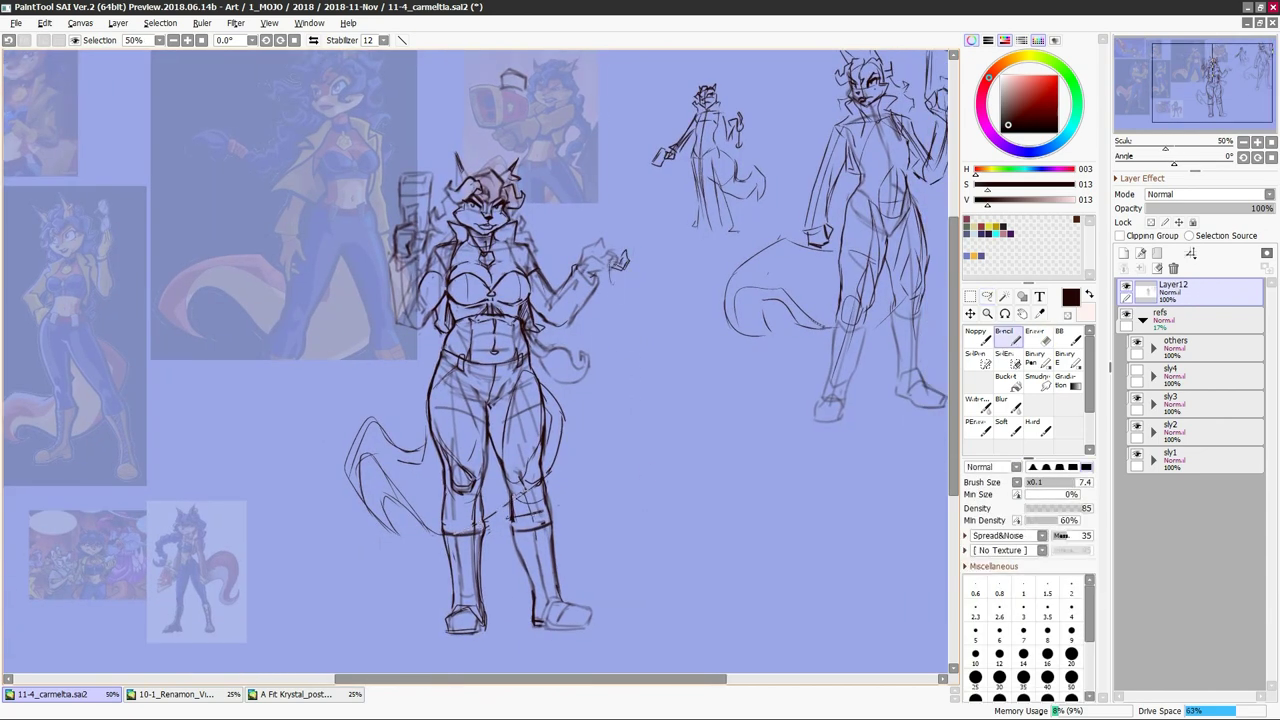
# Sketch the handcuffs' chain and lower ring dangling from the raised fingers
pyautogui.press('h')
pyautogui.press('e')
pyautogui.press('h')
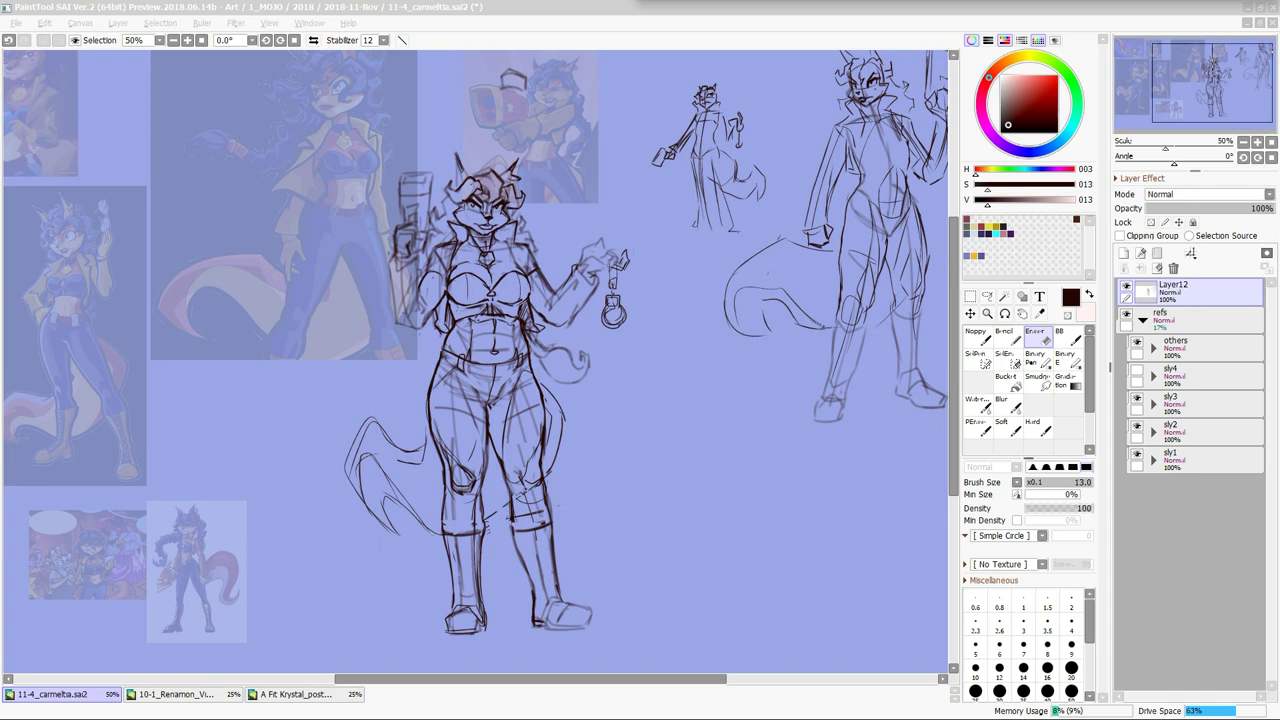
pyautogui.click(676, 63)
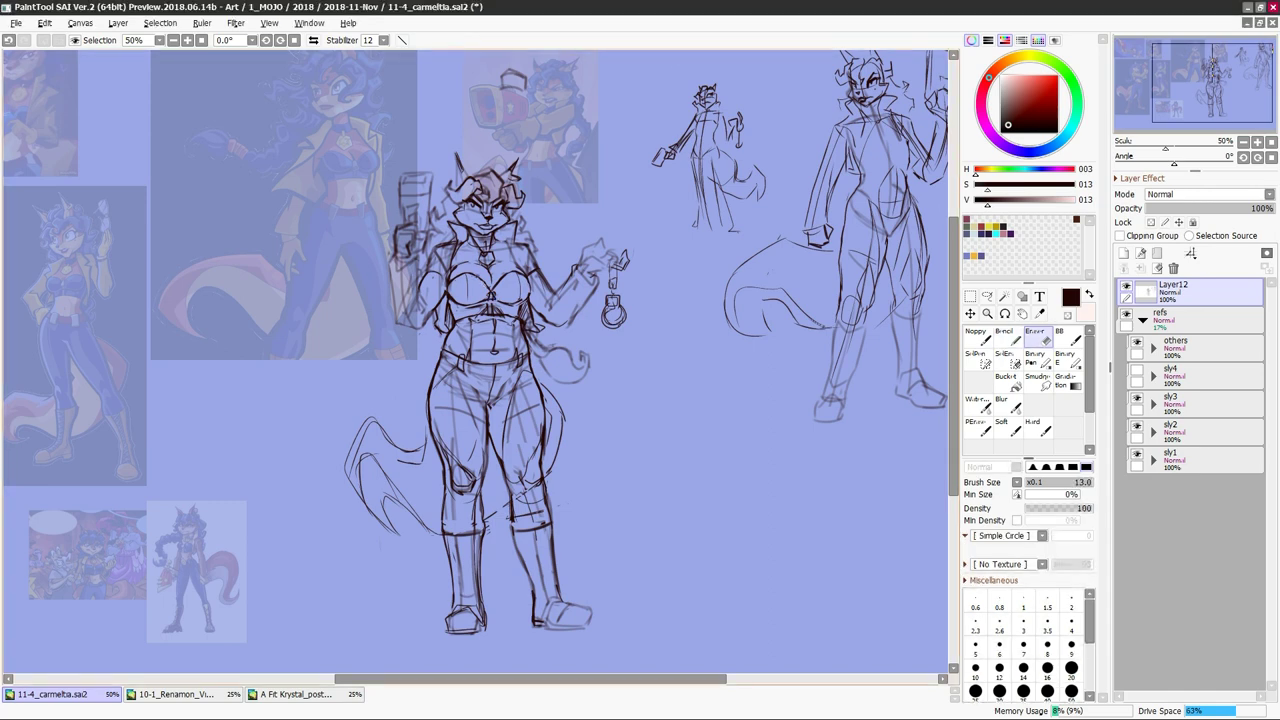
# Refine the torso sketch, darkening the jacket flaps beside the waist and reworking the top's clasp and the navel
pyautogui.press('h')
pyautogui.press('h')
pyautogui.press('n')
pyautogui.press('h')
pyautogui.press('e')
pyautogui.press('h')
pyautogui.press('n')
pyautogui.press('h')
pyautogui.press('e')
pyautogui.press('n')
pyautogui.press('h')
pyautogui.press('h')
pyautogui.press('e')
pyautogui.press('n')
pyautogui.press('h')
pyautogui.press('h')
pyautogui.press('e')
pyautogui.press('h')
pyautogui.press('n')
pyautogui.press('h')
pyautogui.press('h')
pyautogui.press('h')
pyautogui.press('h')
pyautogui.press('h')
pyautogui.press('e')
pyautogui.press('n')
pyautogui.press('h')
pyautogui.press('e')
pyautogui.press('n')
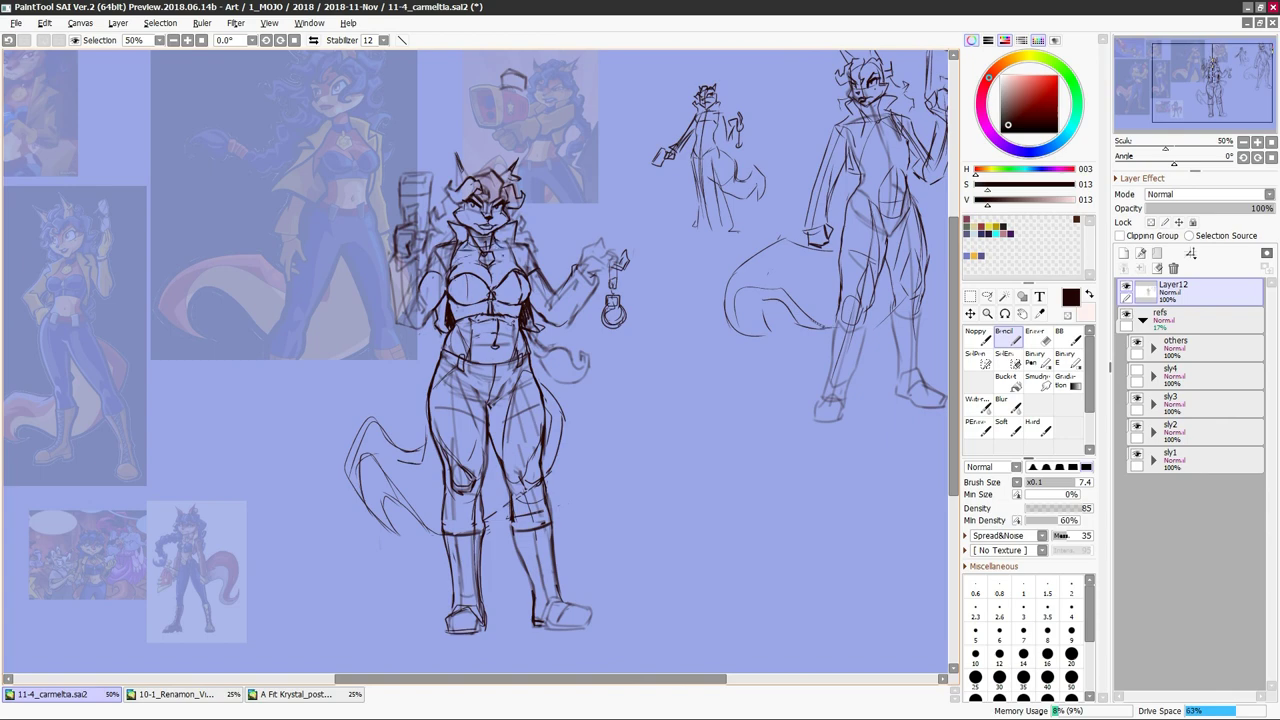
# Strengthen the abdomen's centre line and side contours with the pencil and Eraser, checking the figure mirrored
pyautogui.press('h')
pyautogui.press('e')
pyautogui.press('n')
pyautogui.press('h')
pyautogui.press('e')
pyautogui.press('h')
pyautogui.press('n')
pyautogui.press('h')
pyautogui.press('h')
pyautogui.press('h')
pyautogui.moveTo(391, 393); pyautogui.dragTo(623, 463)
pyautogui.press('h')
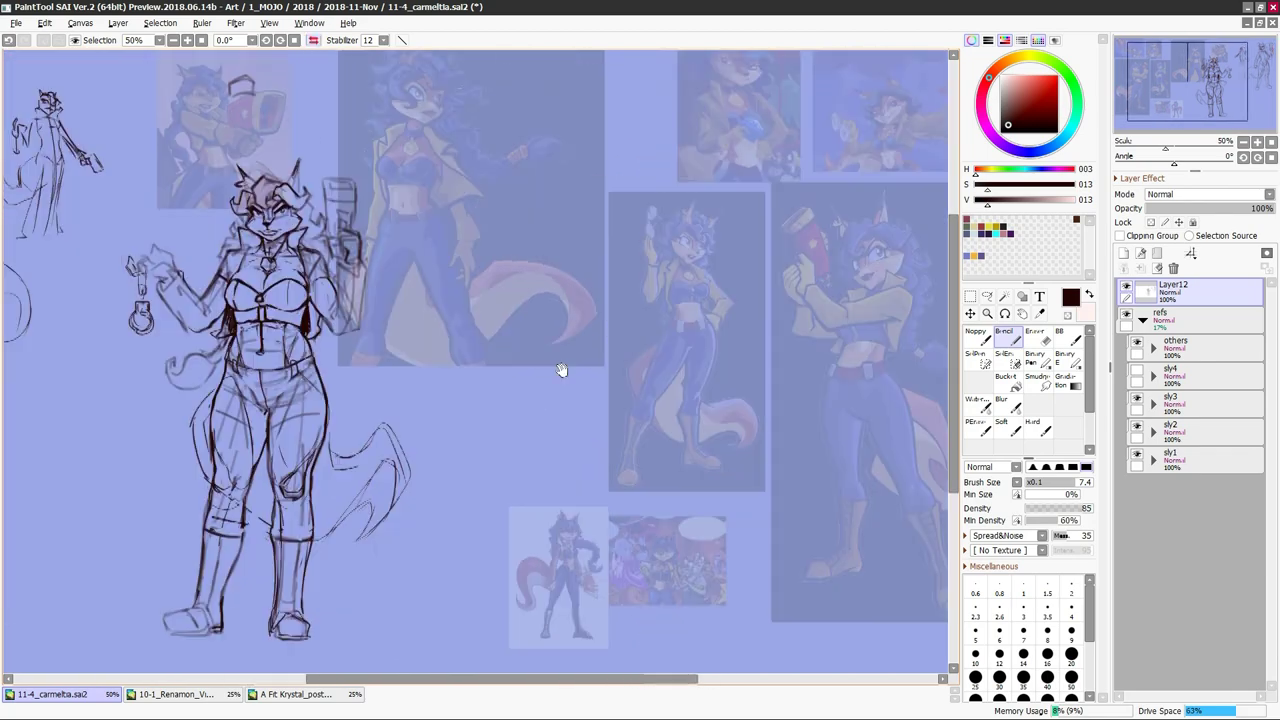
pyautogui.moveTo(560, 366); pyautogui.dragTo(710, 380)
pyautogui.press('h')
# Select the figure holding the handcuffs and enlarge it to nearly fill the canvas height
pyautogui.press('a')
pyautogui.press('-')
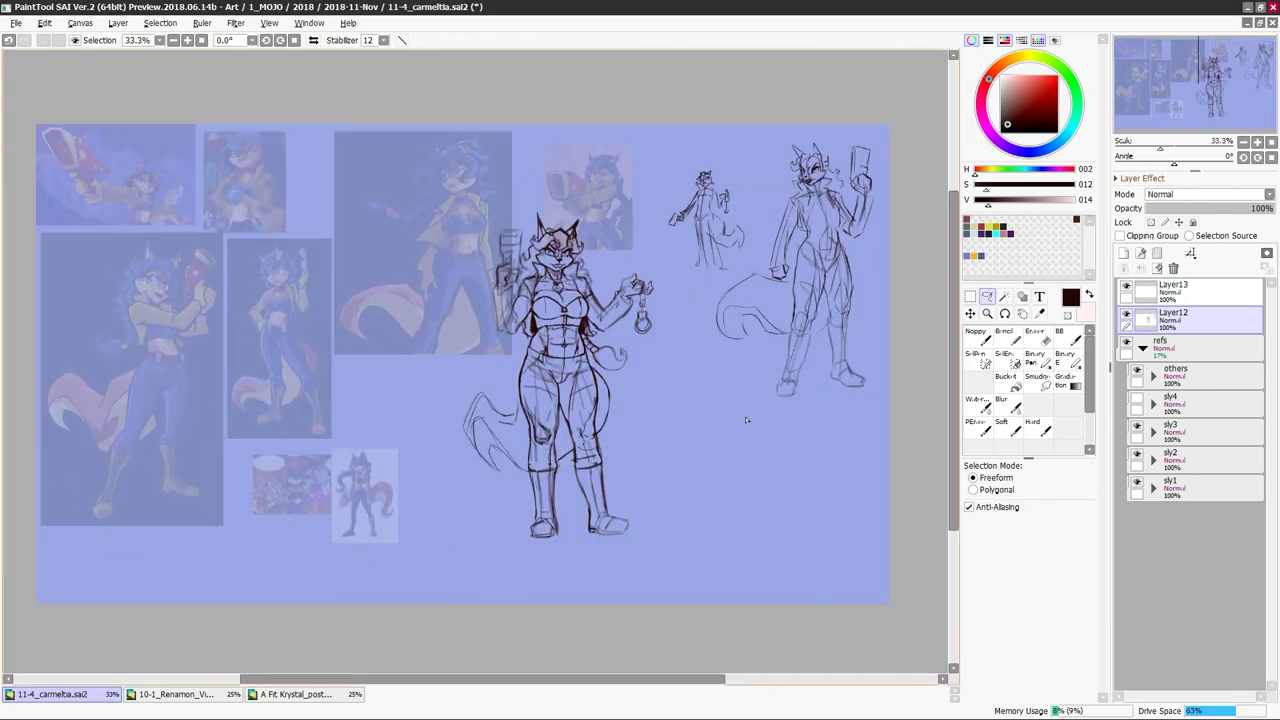
pyautogui.moveTo(685, 398)
pyautogui.mouseDown()
pyautogui.moveTo(616, 571)
pyautogui.moveTo(680, 470)
pyautogui.mouseUp()
pyautogui.hotkey('ctrl', 't')
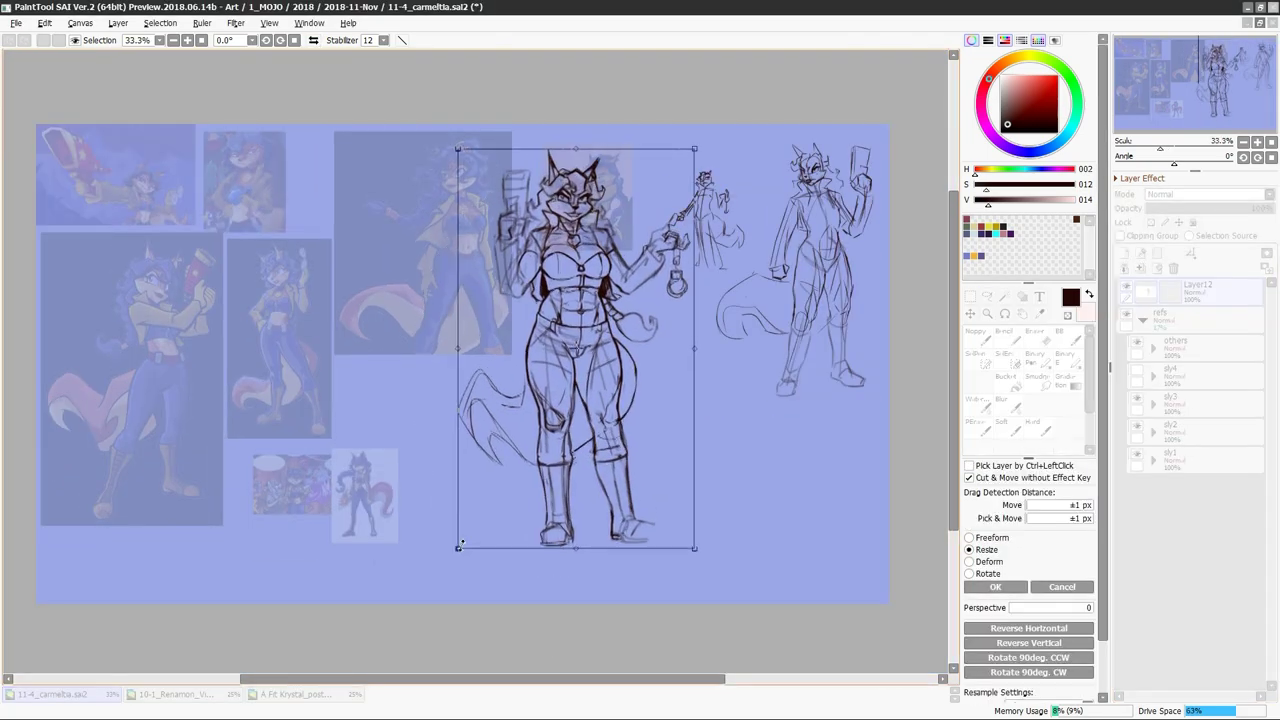
pyautogui.moveTo(462, 374); pyautogui.dragTo(380, 365)
pyautogui.press('Return')
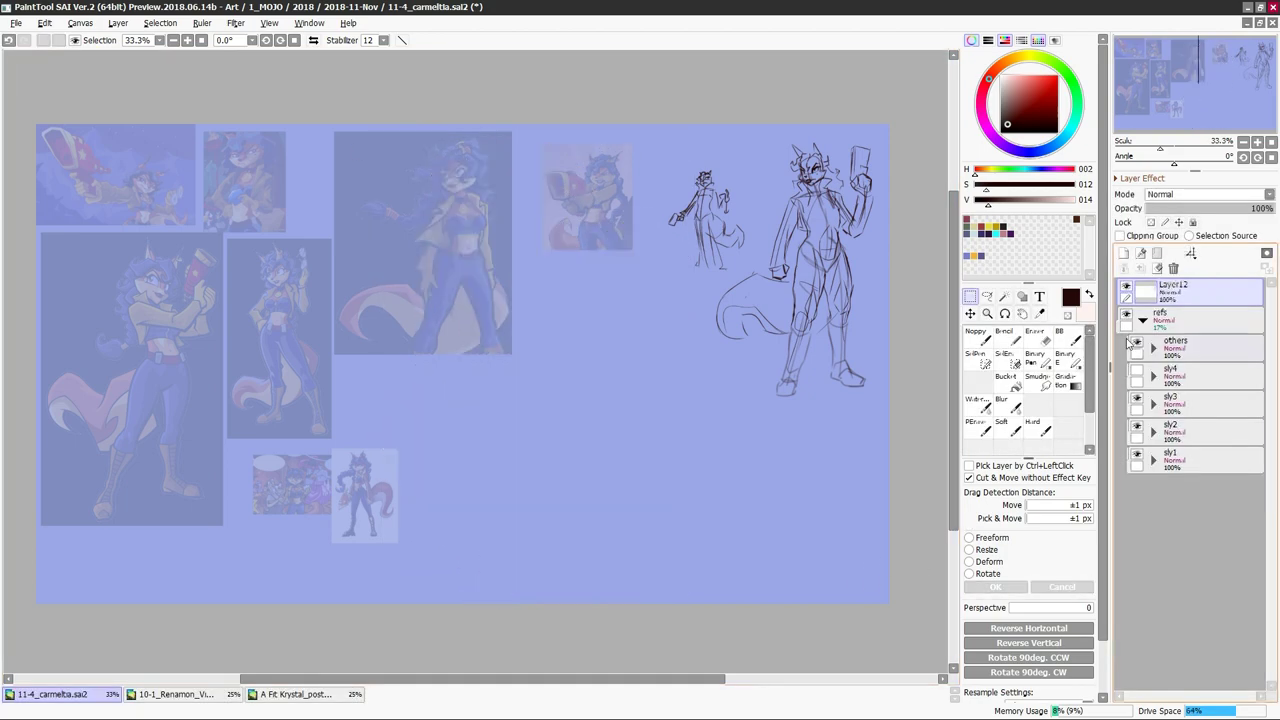
# Hide every reference group except sly3 and fade the enlarged figure's sketch layer to 30% opacity
pyautogui.moveTo(1136, 453); pyautogui.dragTo(1136, 481)
pyautogui.scroll(1, 255, 320)
pyautogui.moveTo(1262, 208); pyautogui.dragTo(1163, 208)
# Add a new layer and ink the jacket's collar, lapels and shoulders with the Noppy brush
pyautogui.click(977, 337)
pyautogui.click(1124, 253)
pyautogui.moveTo(568, 189)
pyautogui.mouseDown()
pyautogui.moveTo(605, 177)
pyautogui.moveTo(606, 190)
pyautogui.mouseUp()
pyautogui.moveTo(672, 148); pyautogui.dragTo(688, 195)
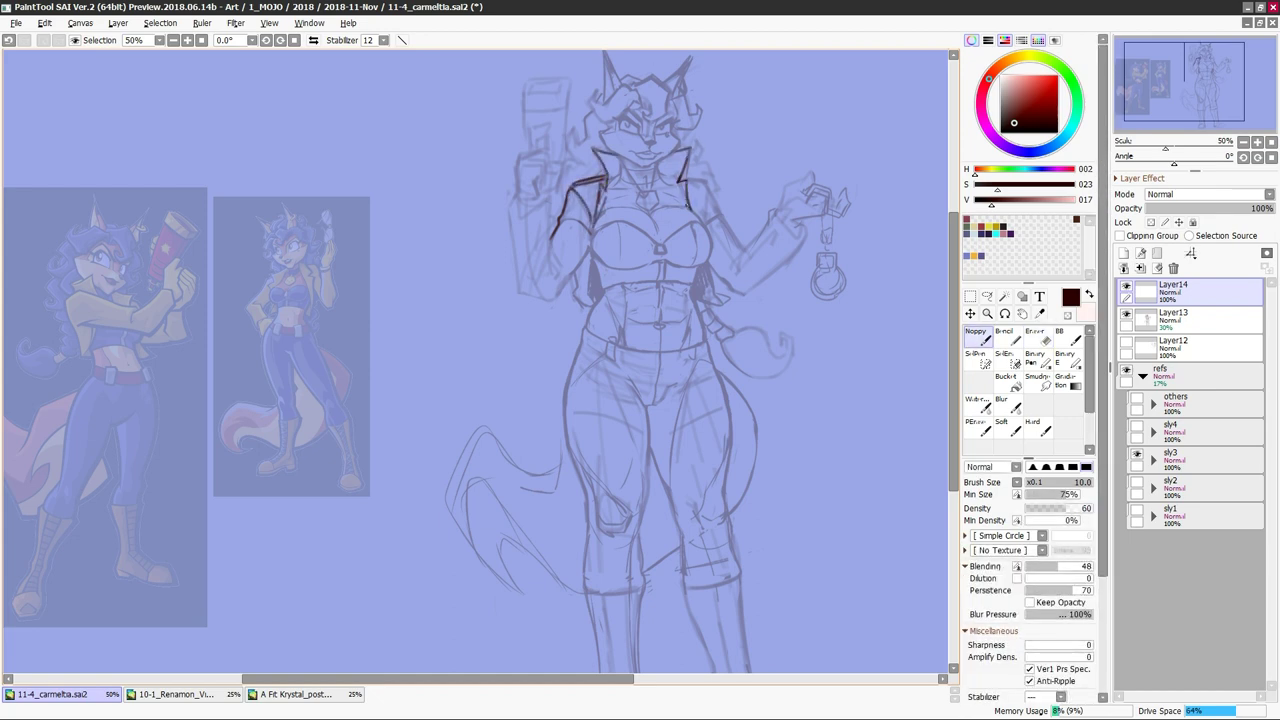
pyautogui.moveTo(598, 177); pyautogui.dragTo(614, 218)
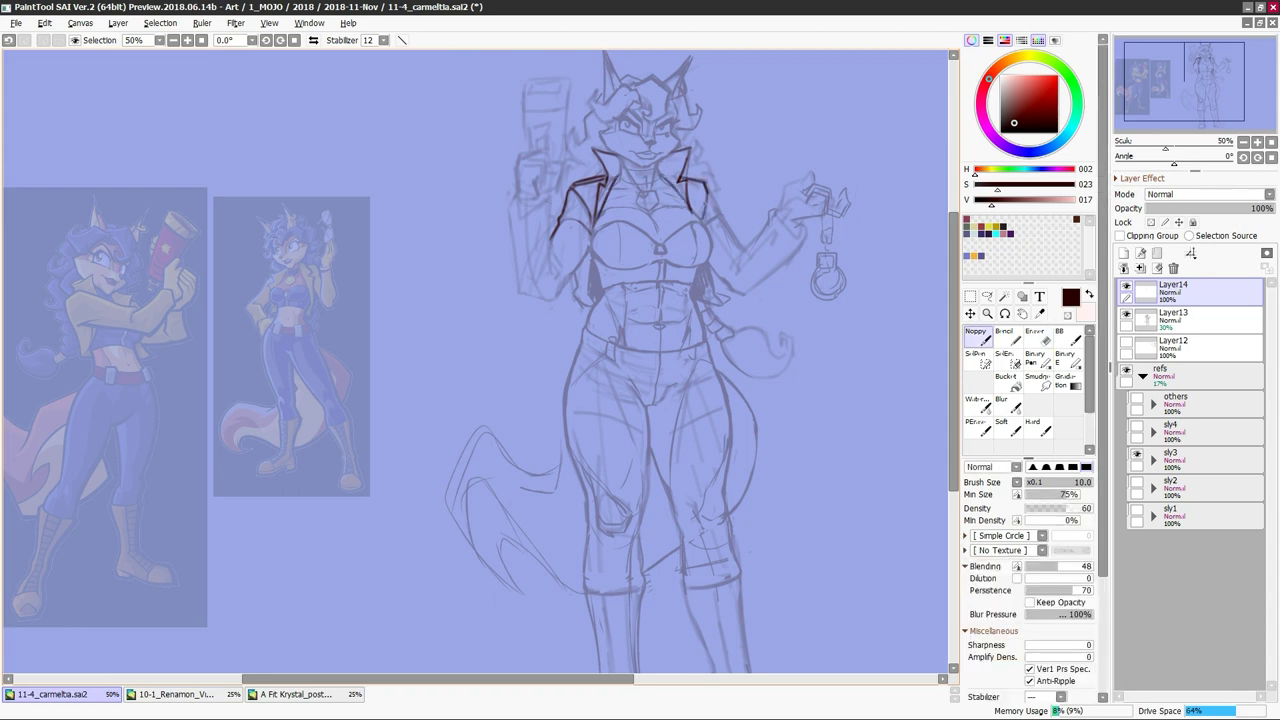
pyautogui.moveTo(697, 189); pyautogui.dragTo(707, 221)
# Ink the jacket's upper sleeves and the outer edge of the forearm raised with the gun
pyautogui.press('h')
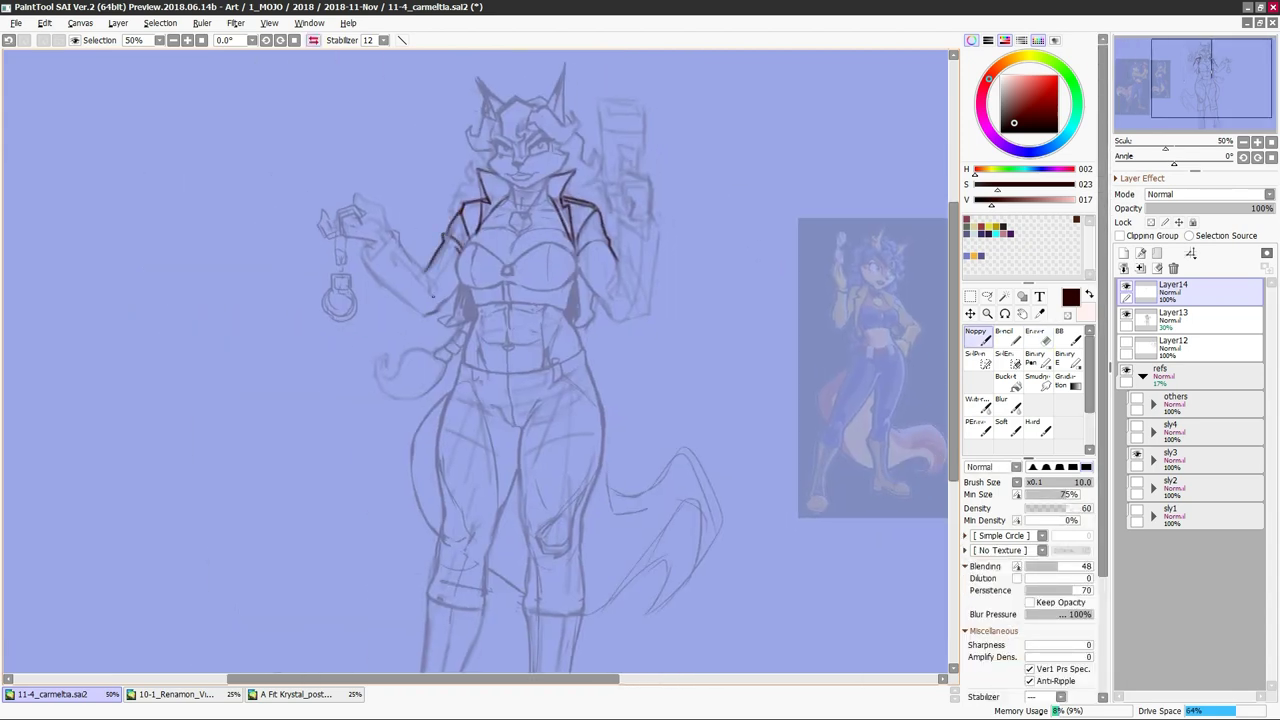
pyautogui.press('h')
pyautogui.moveTo(334, 226); pyautogui.dragTo(312, 318)
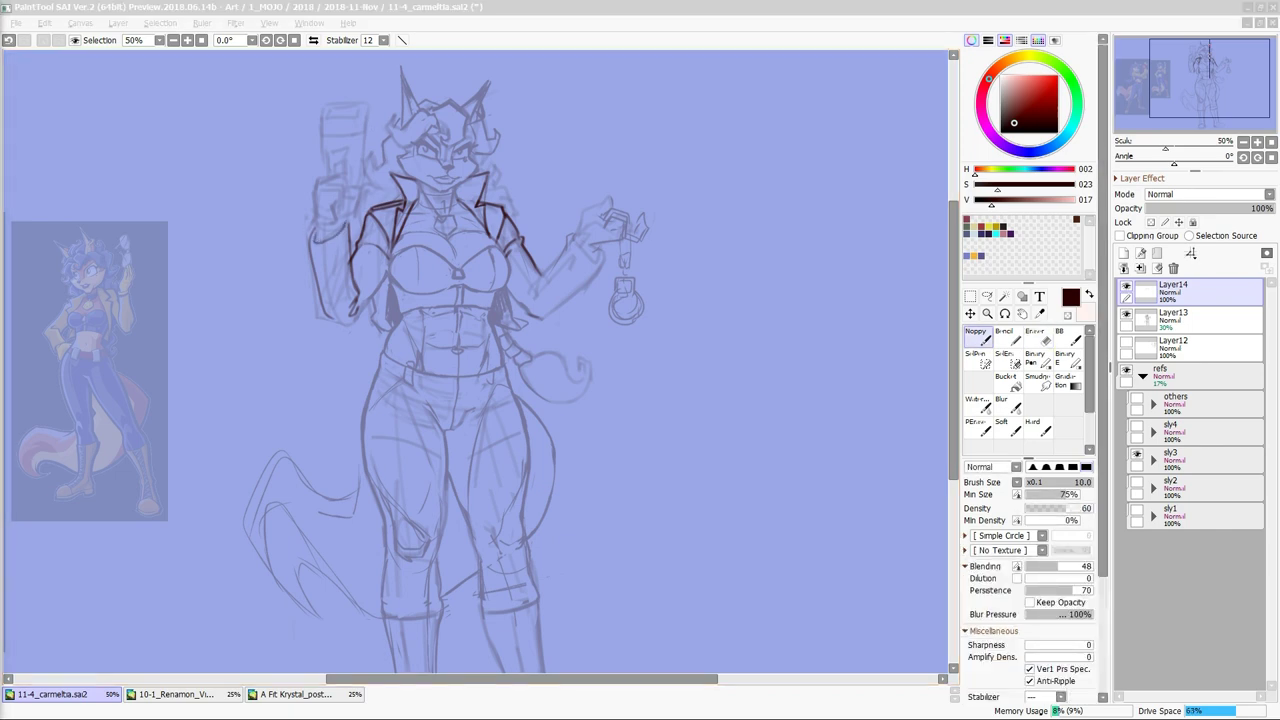
pyautogui.press('h')
pyautogui.press('h')
pyautogui.press('e')
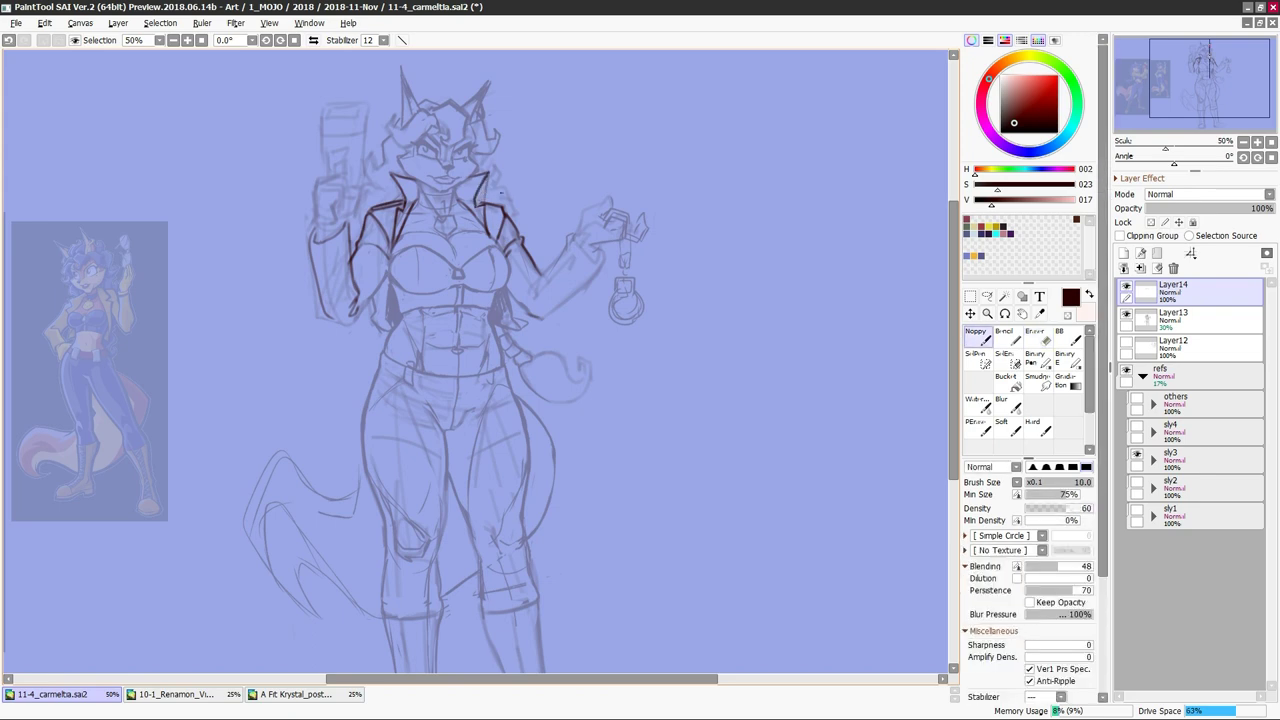
# Ink the cups and lower band of the cropped top and fade the sketch layer to 23% opacity
pyautogui.press('n')
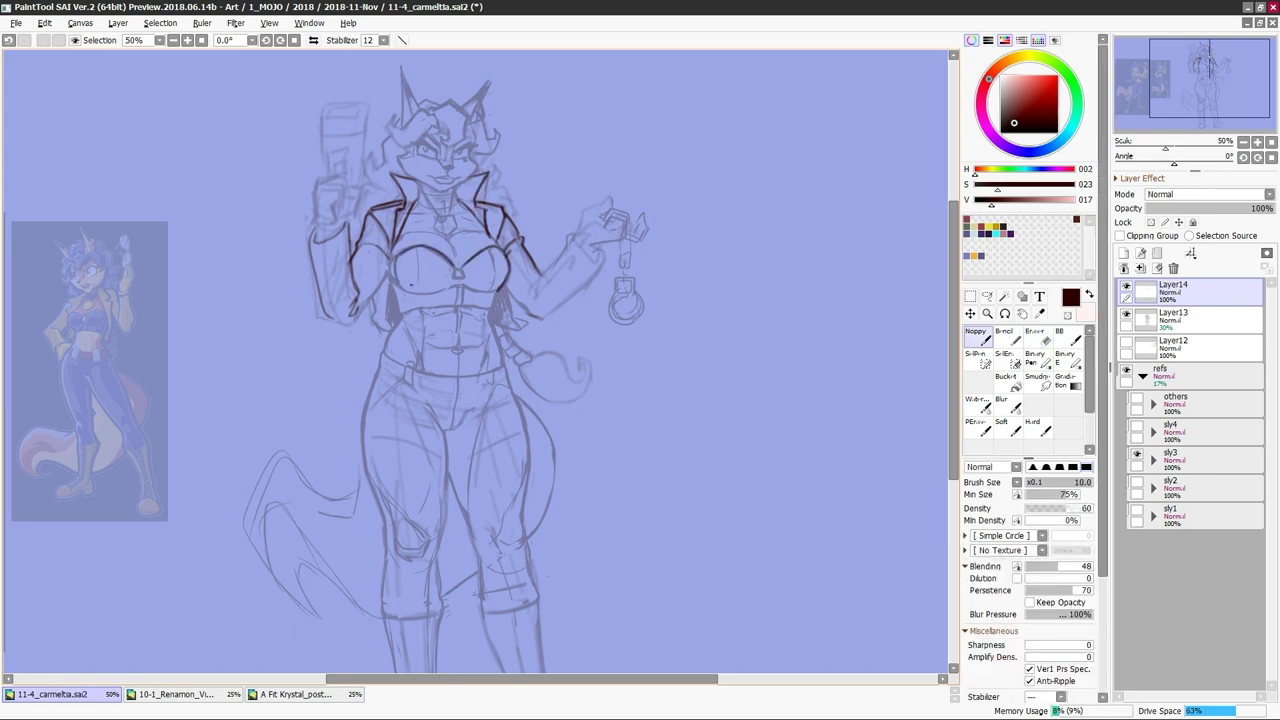
pyautogui.press('h')
pyautogui.press('e')
pyautogui.moveTo(484, 290)
pyautogui.mouseDown()
pyautogui.moveTo(508, 292)
pyautogui.moveTo(462, 310)
pyautogui.moveTo(558, 288)
pyautogui.mouseUp()
pyautogui.press('n')
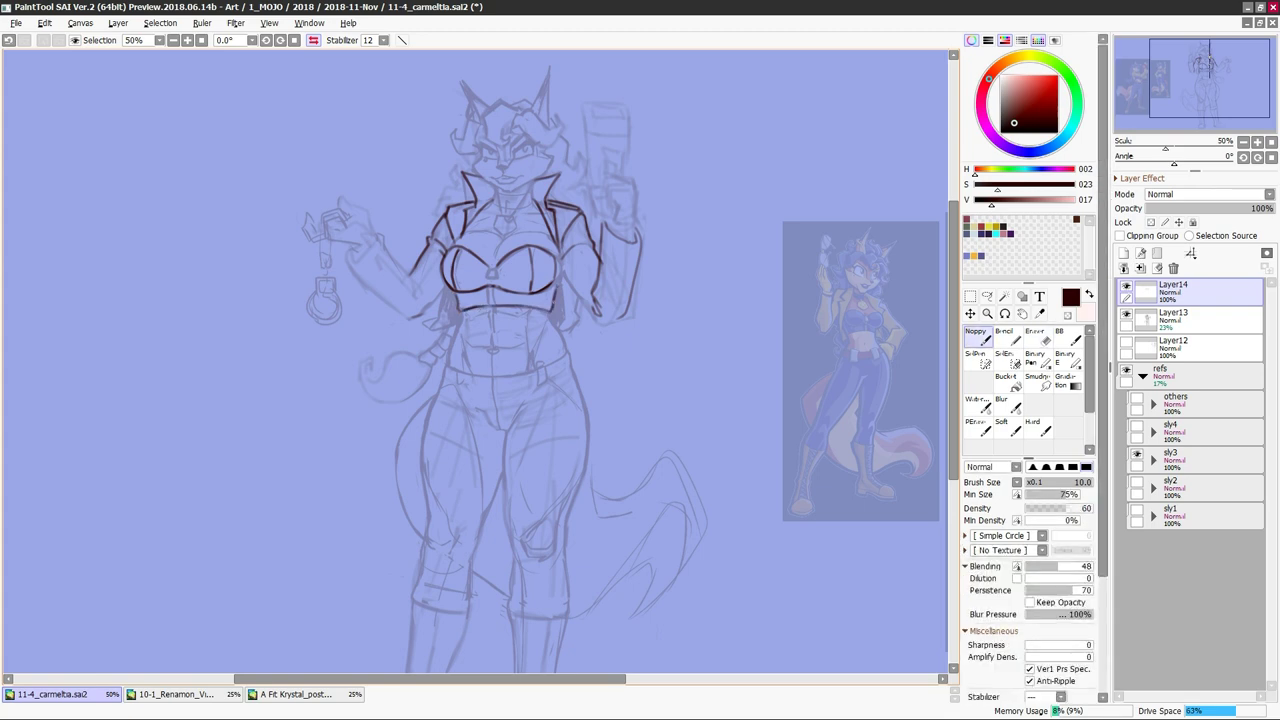
# Set the refs folder's opacity to 41% and ink the top's zipper pull and the jacket's lower flaps
pyautogui.press('h')
pyautogui.moveTo(429, 374); pyautogui.dragTo(633, 343)
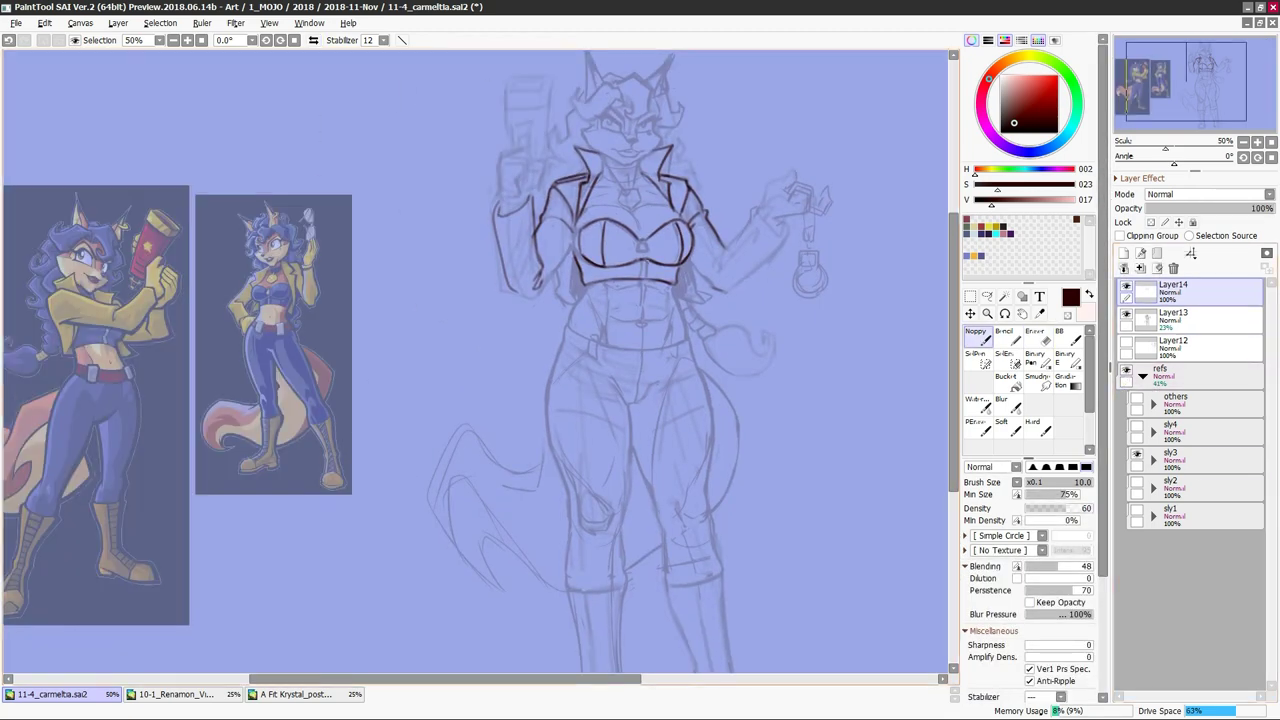
pyautogui.moveTo(640, 240); pyautogui.dragTo(645, 246)
pyautogui.press('e')
pyautogui.moveTo(698, 290); pyautogui.dragTo(710, 304)
pyautogui.press('e')
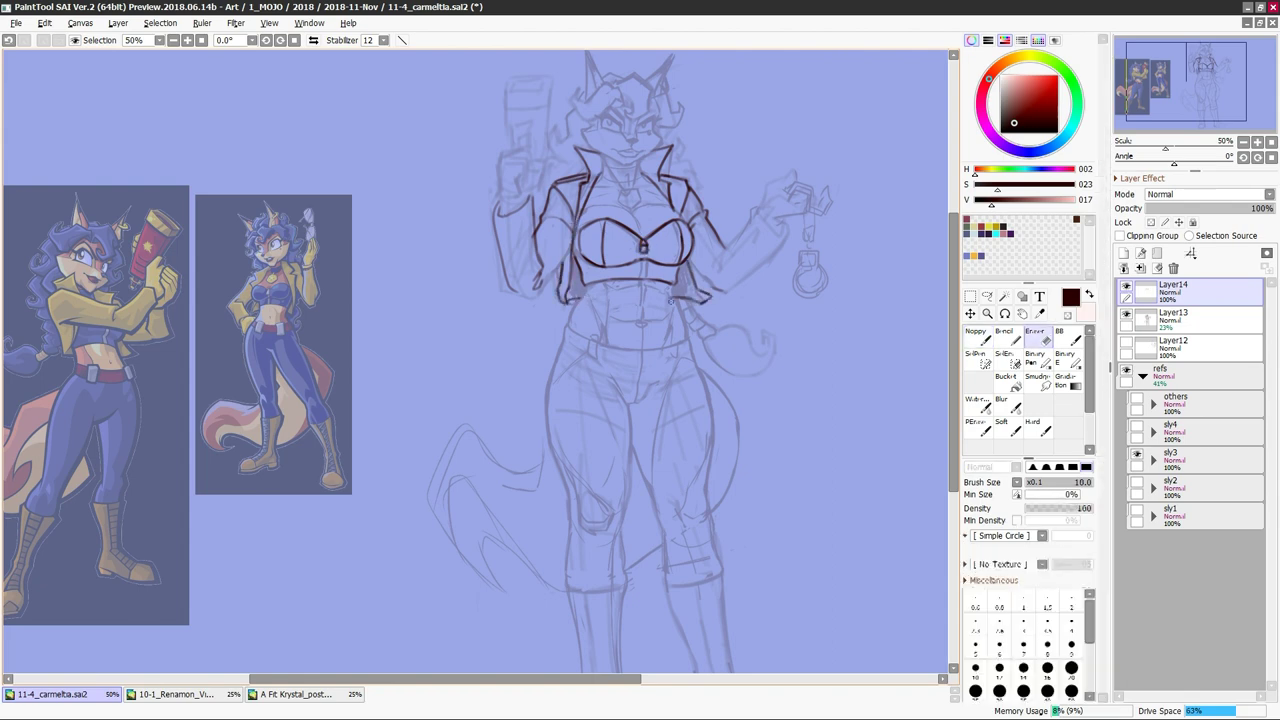
# Ink the waist sides, navel and trouser waistline, and the tail-side hip and outer thigh
pyautogui.press('e')
pyautogui.moveTo(586, 282); pyautogui.dragTo(568, 328)
pyautogui.moveTo(475, 360)
pyautogui.mouseDown()
pyautogui.moveTo(374, 325)
pyautogui.moveTo(445, 290)
pyautogui.mouseUp()
pyautogui.press('e')
pyautogui.moveTo(540, 263); pyautogui.dragTo(648, 272)
pyautogui.press('e')
pyautogui.press('h')
pyautogui.press('h')
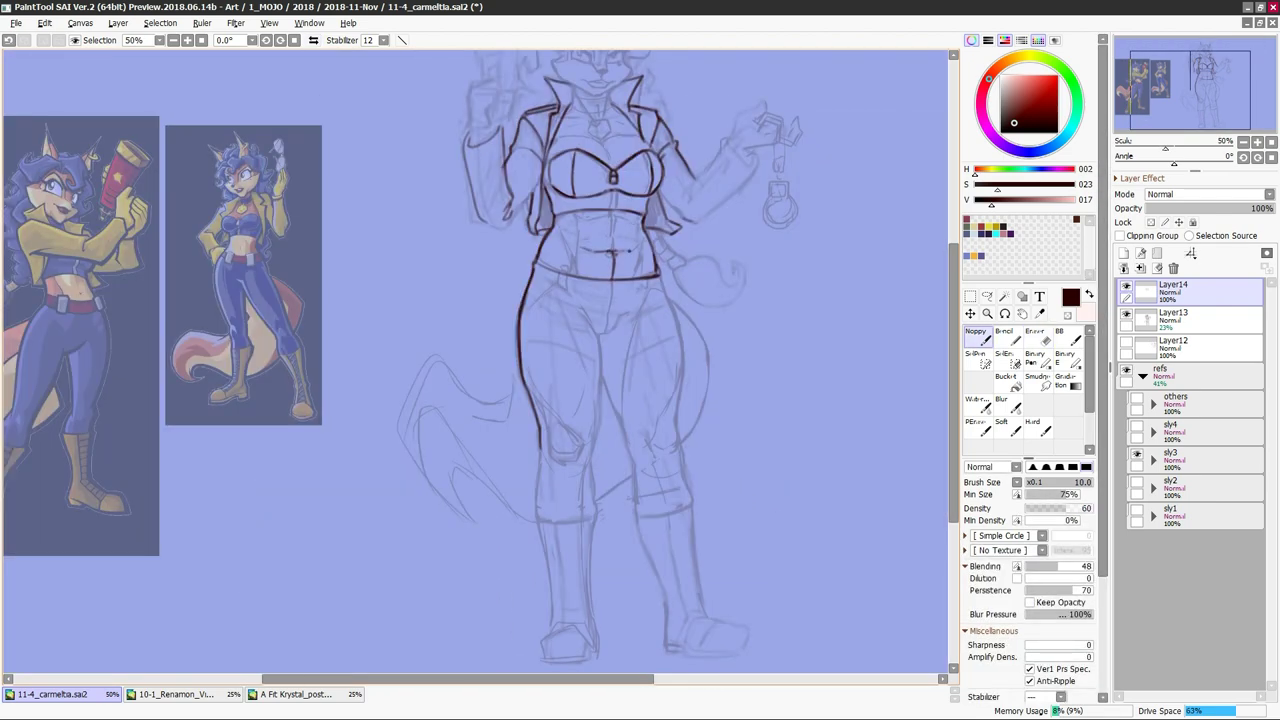
# Ink the opposite hip and outer thigh along with the trouser creases at the crotch
pyautogui.press('e')
pyautogui.press('e')
pyautogui.moveTo(658, 262); pyautogui.dragTo(672, 316)
pyautogui.press('h')
pyautogui.press('h')
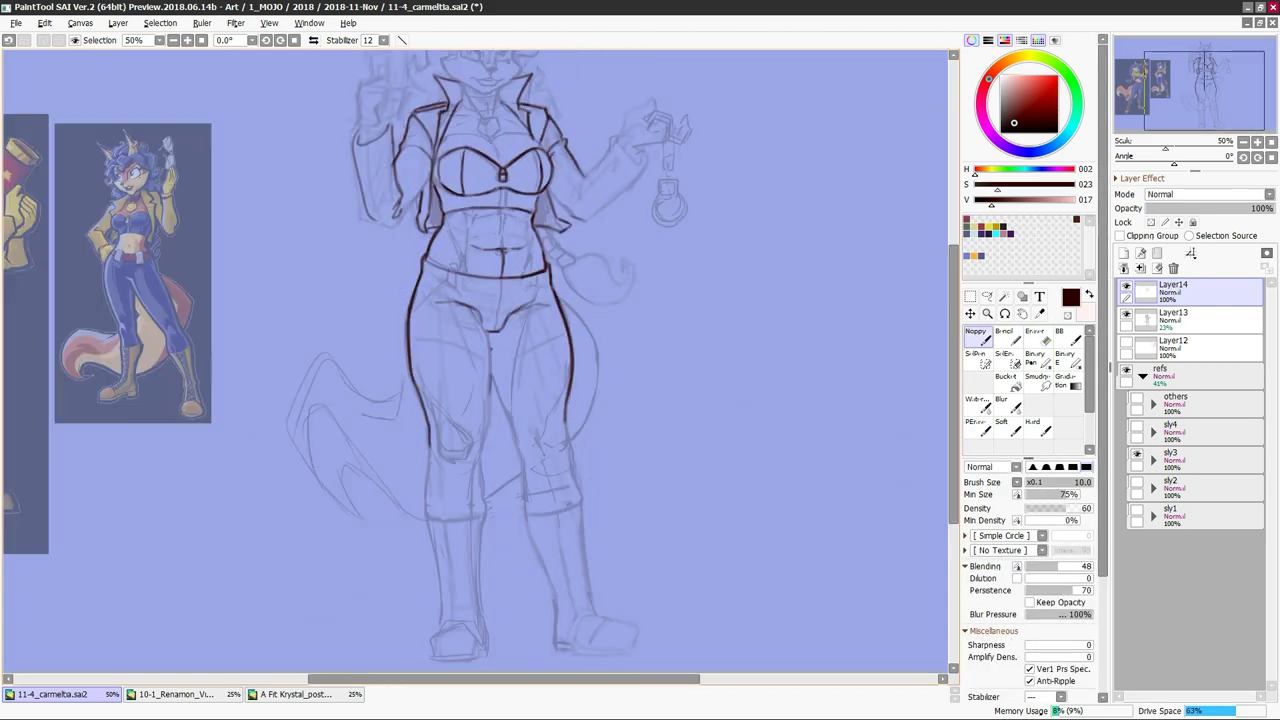
# Ink the inner thigh and knee of the tail-side leg
pyautogui.press('e')
pyautogui.moveTo(434, 440)
pyautogui.mouseDown()
pyautogui.moveTo(436, 472)
pyautogui.moveTo(480, 428)
pyautogui.mouseUp()
pyautogui.press('e')
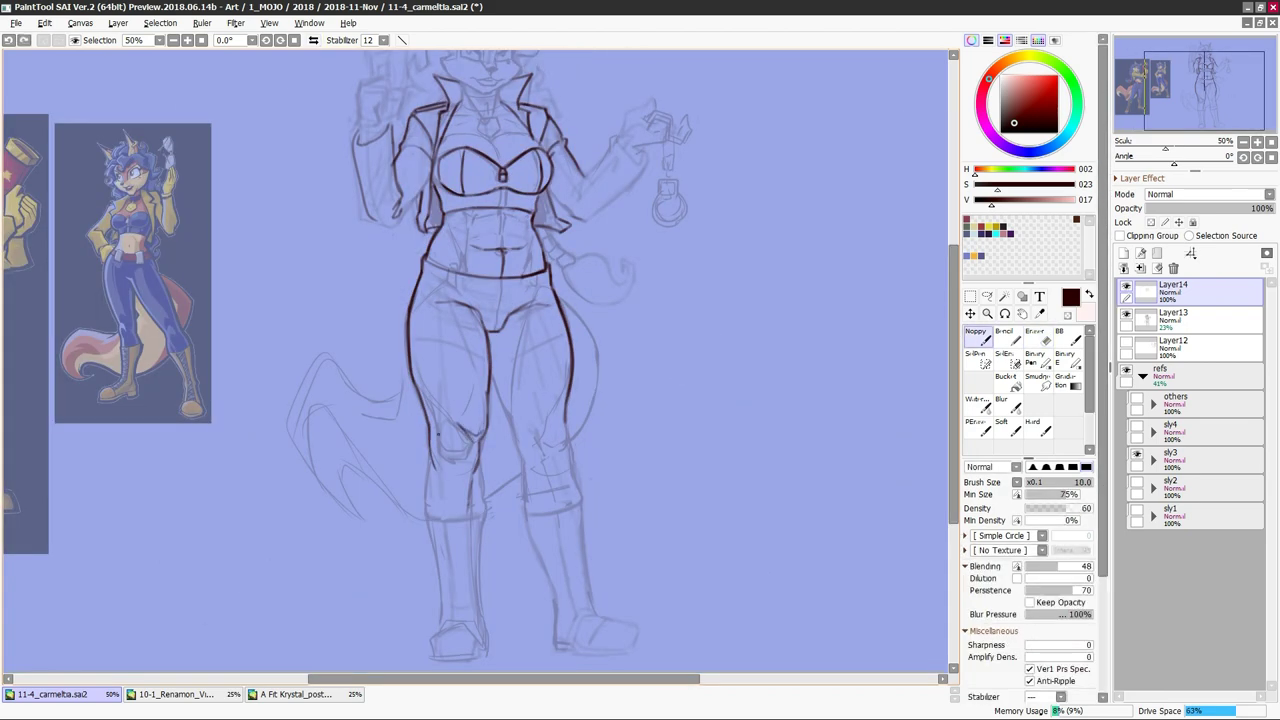
# Ink the tail-side leg's calf, trouser cuff and tall boot down to the sole
pyautogui.moveTo(428, 488); pyautogui.dragTo(425, 520)
pyautogui.press('e')
pyautogui.press('e')
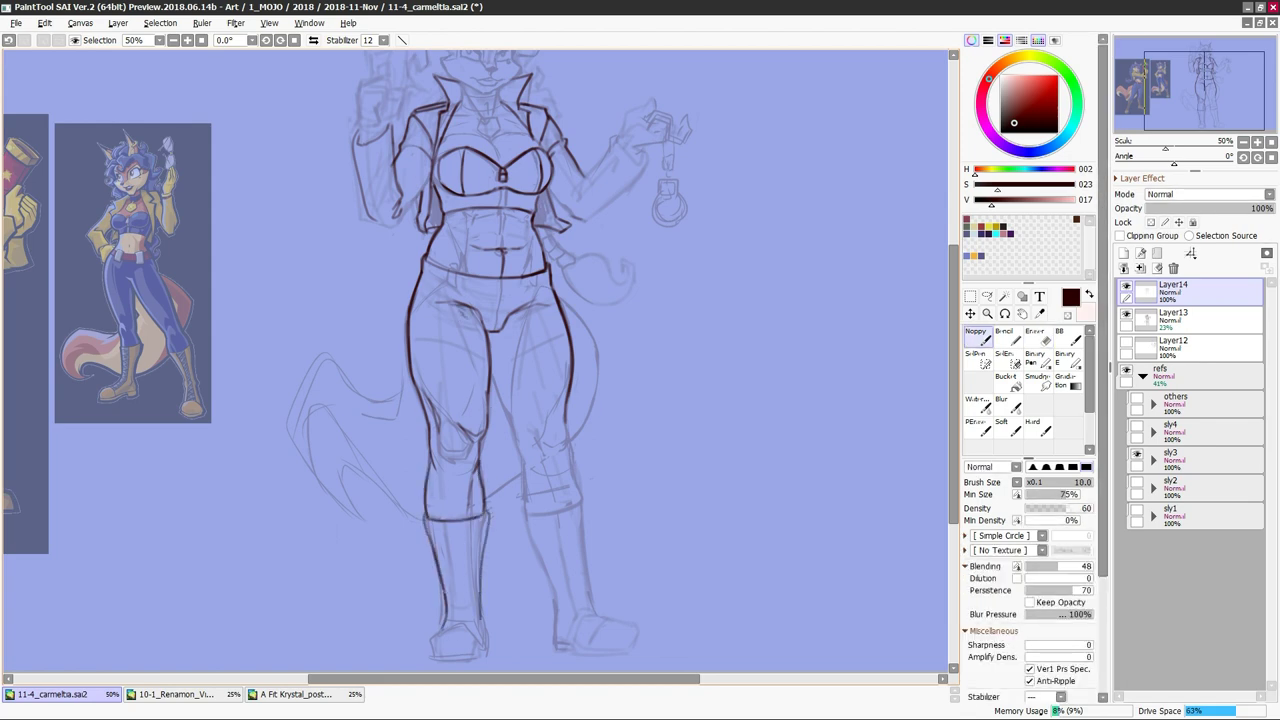
pyautogui.moveTo(533, 348); pyautogui.dragTo(698, 318)
pyautogui.press('e')
pyautogui.press('e')
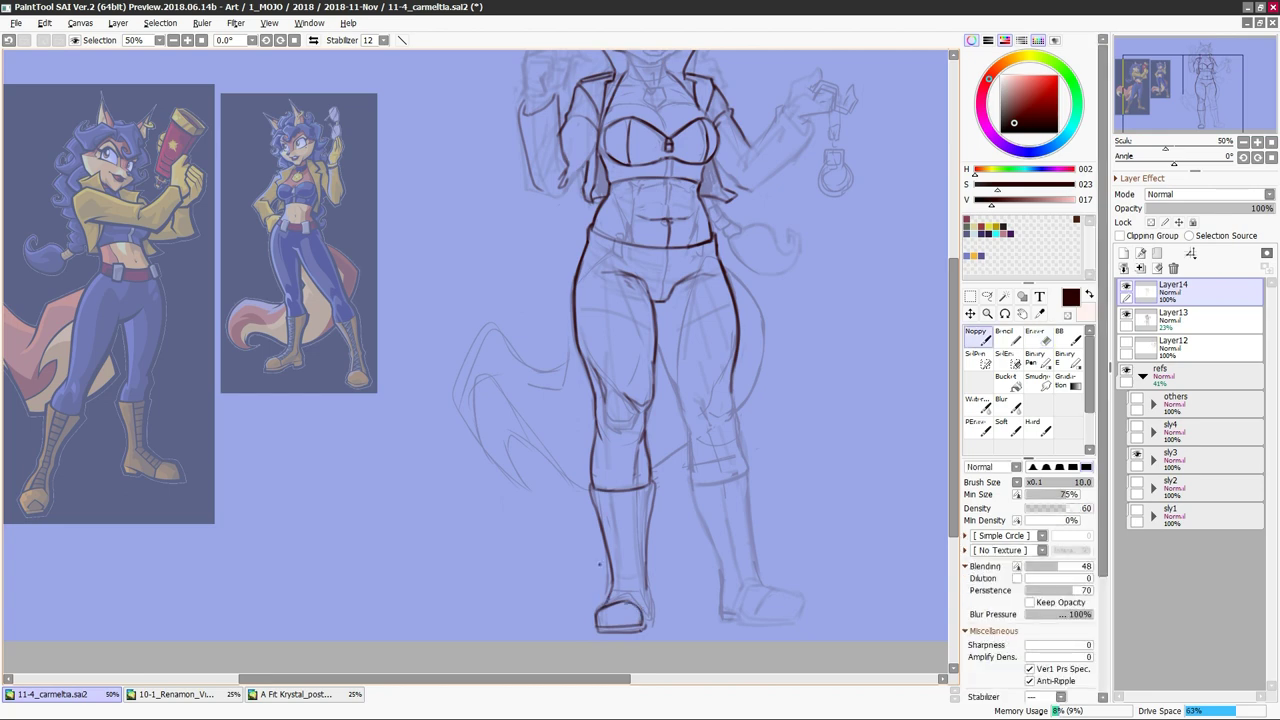
# Ink the outline of the curved tail and its split tip behind the legs
pyautogui.moveTo(560, 400)
pyautogui.mouseDown()
pyautogui.moveTo(445, 398)
pyautogui.moveTo(475, 392)
pyautogui.mouseUp()
pyautogui.moveTo(506, 486)
pyautogui.mouseDown()
pyautogui.moveTo(438, 478)
pyautogui.moveTo(402, 316)
pyautogui.mouseUp()
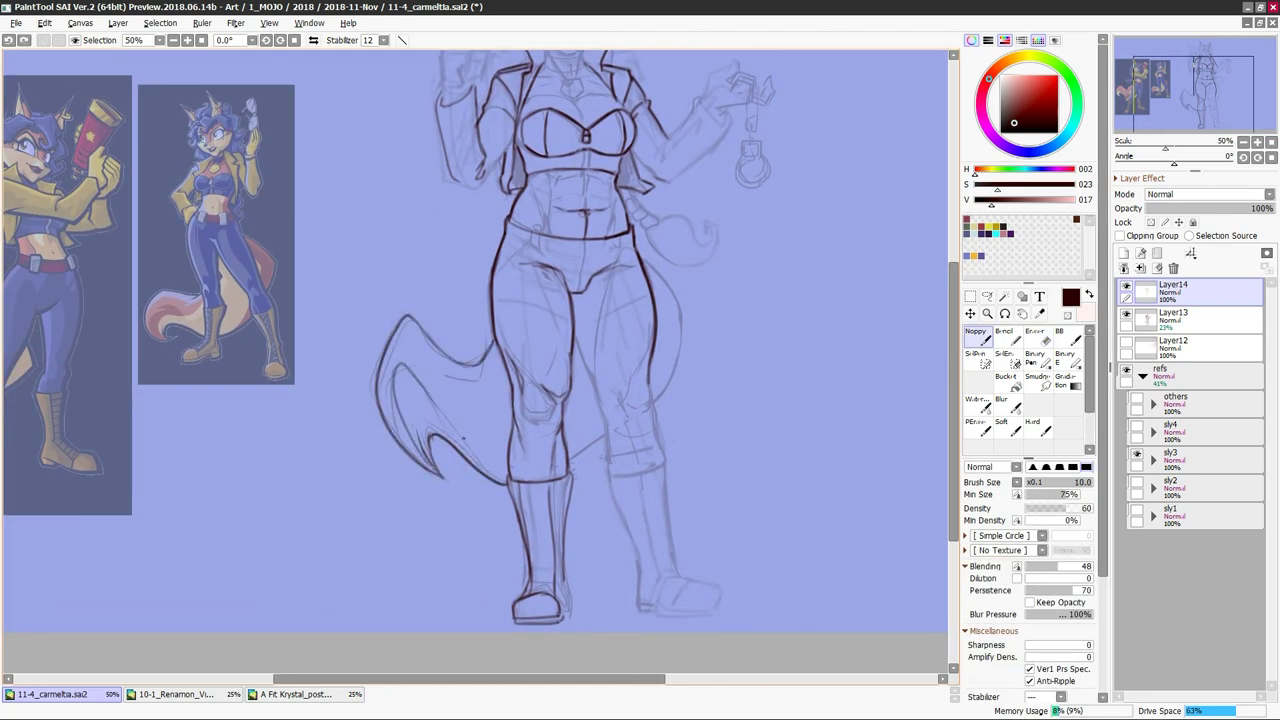
pyautogui.press('h')
pyautogui.press('h')
# Ink the second leg's inner thigh, knee and trouser cuff, and move the inked tail lower
pyautogui.moveTo(707, 290); pyautogui.dragTo(686, 316)
pyautogui.press('h')
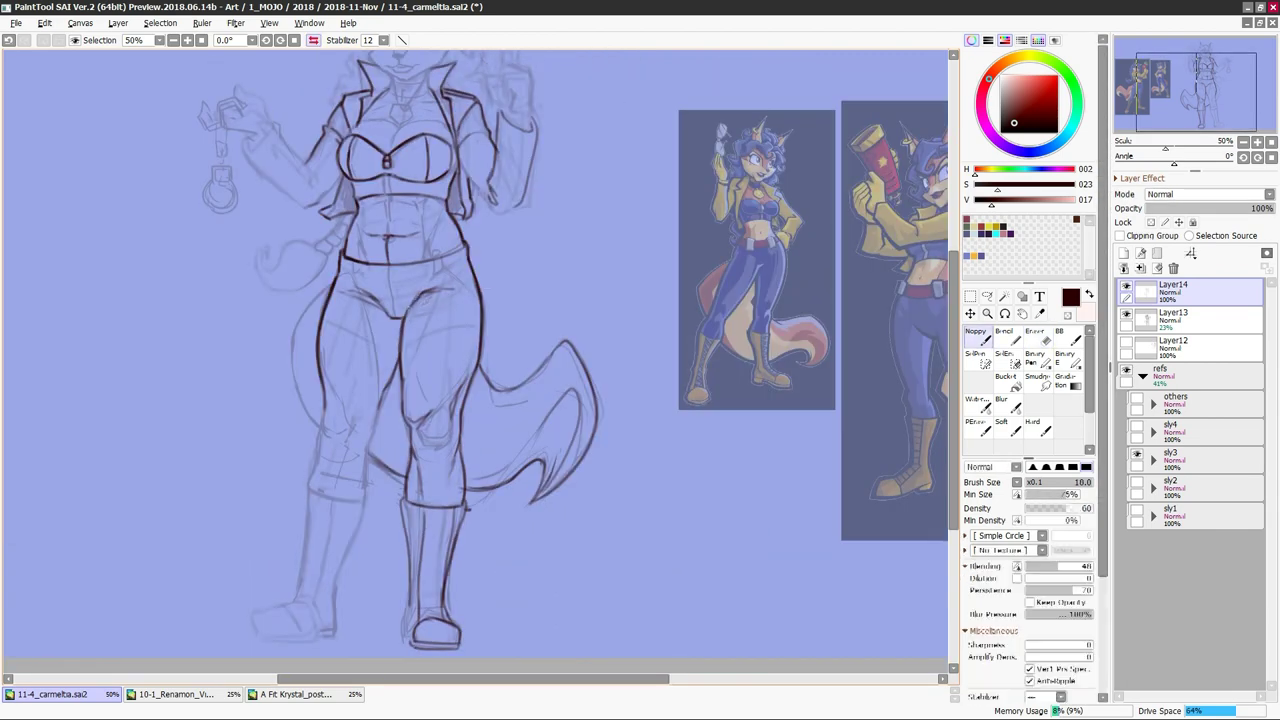
pyautogui.press('h')
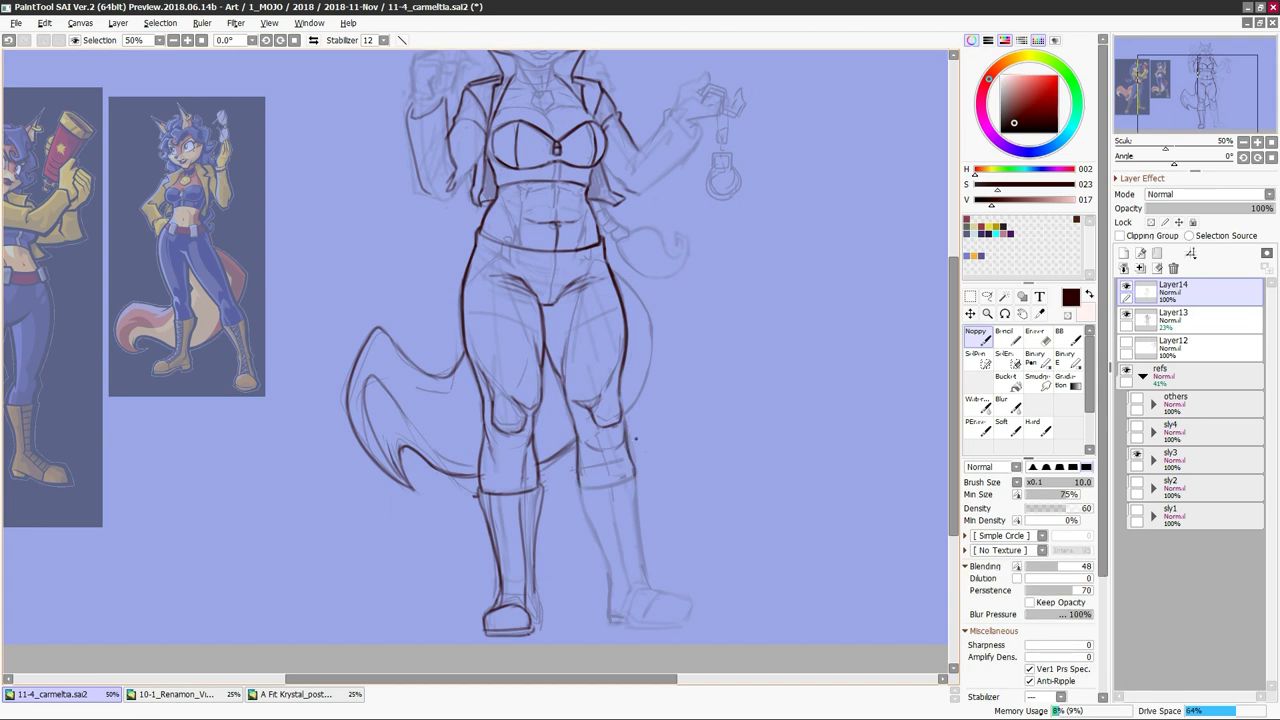
pyautogui.hotkey('ctrl', 'z')
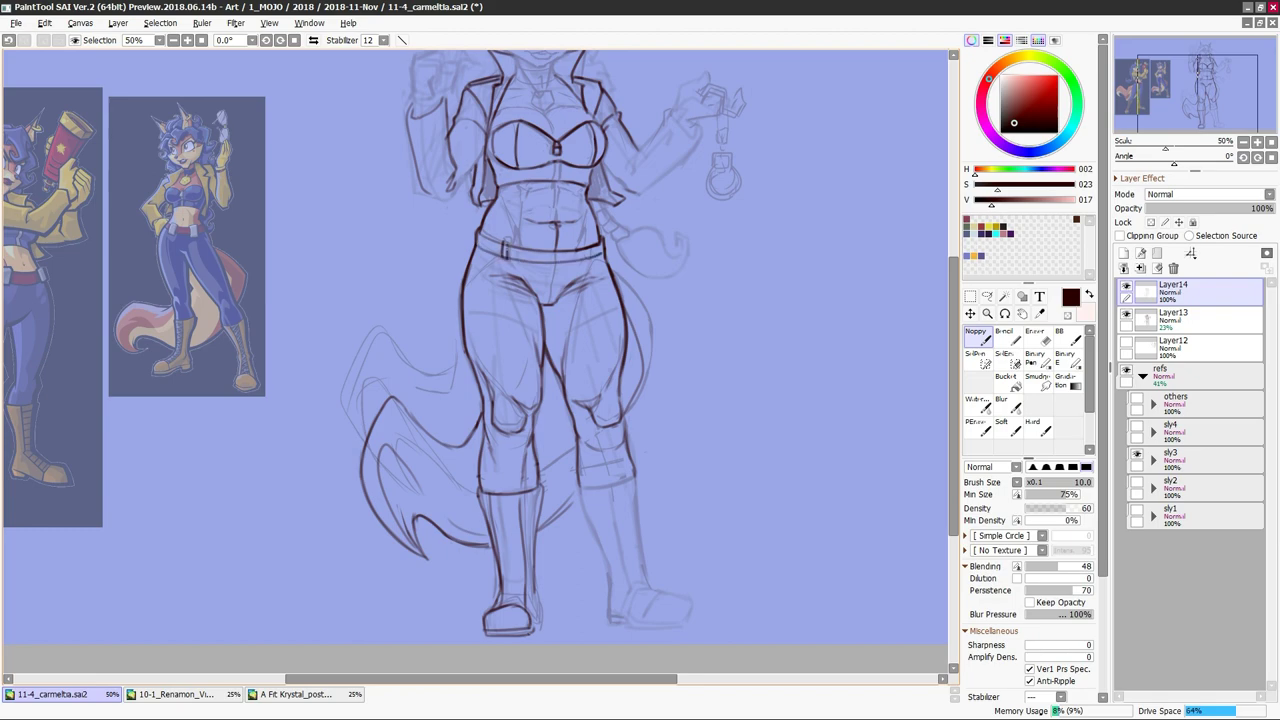
# Ink the remaining belt loops and the band of the second leg's trouser cuff
pyautogui.press('h')
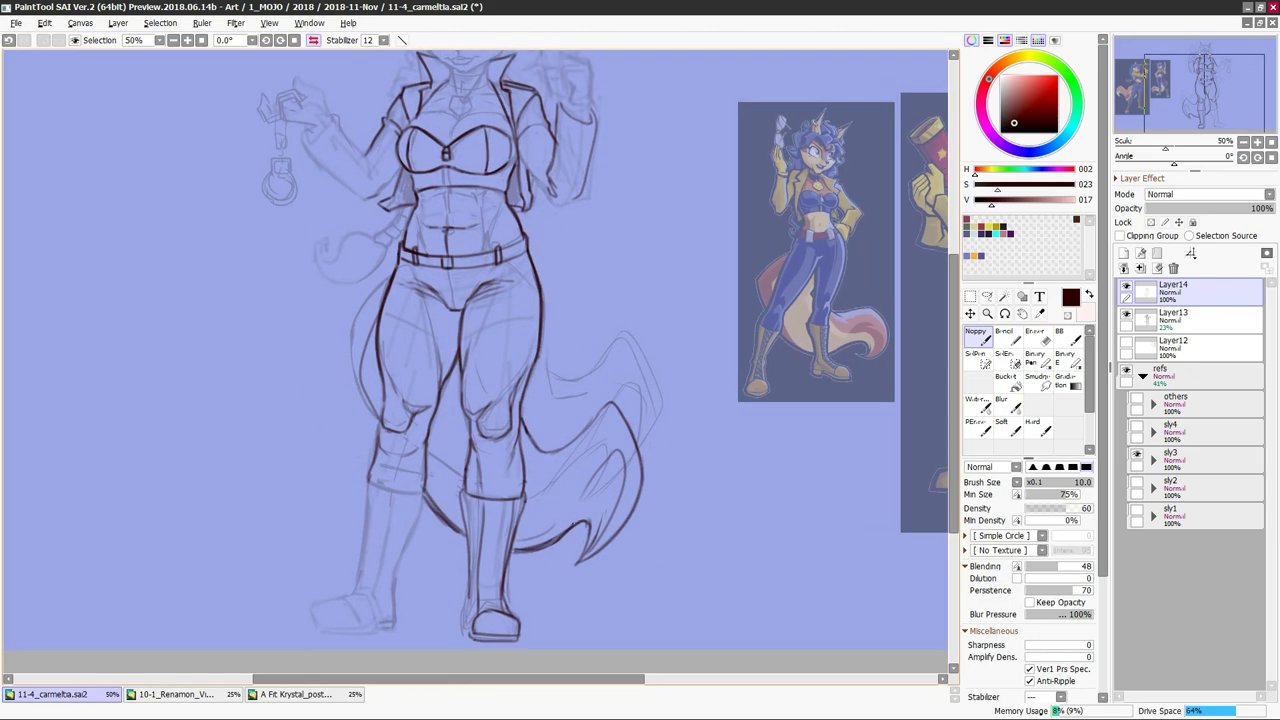
pyautogui.press('h')
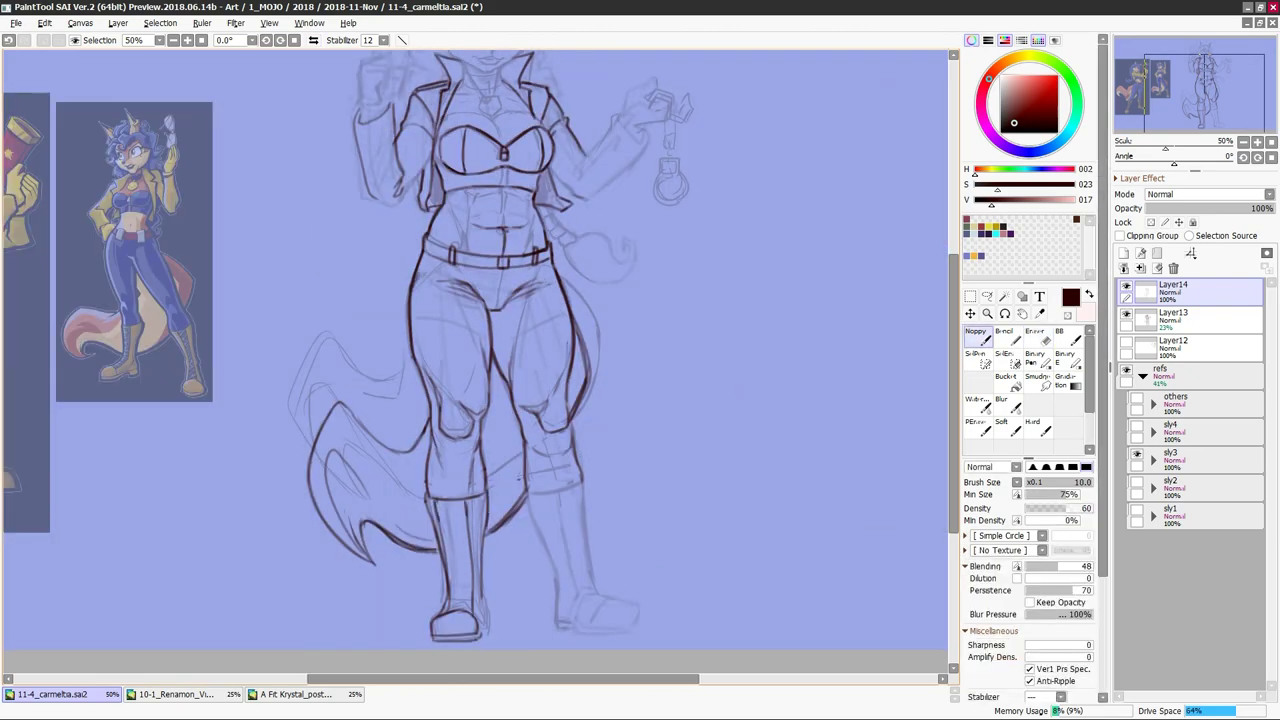
pyautogui.click(292, 694)
pyautogui.click(52, 694)
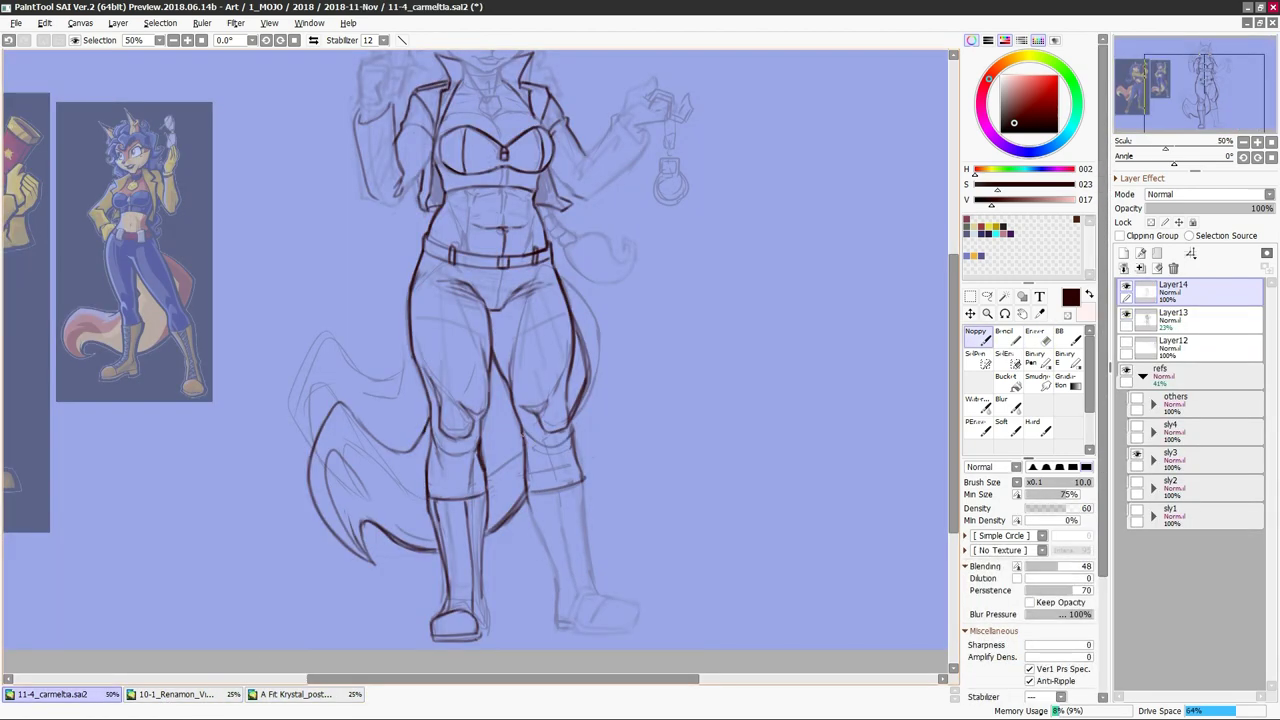
# Ink the second leg's calf and both sides of its tall boot down to the ankle
pyautogui.press('h')
pyautogui.press('h')
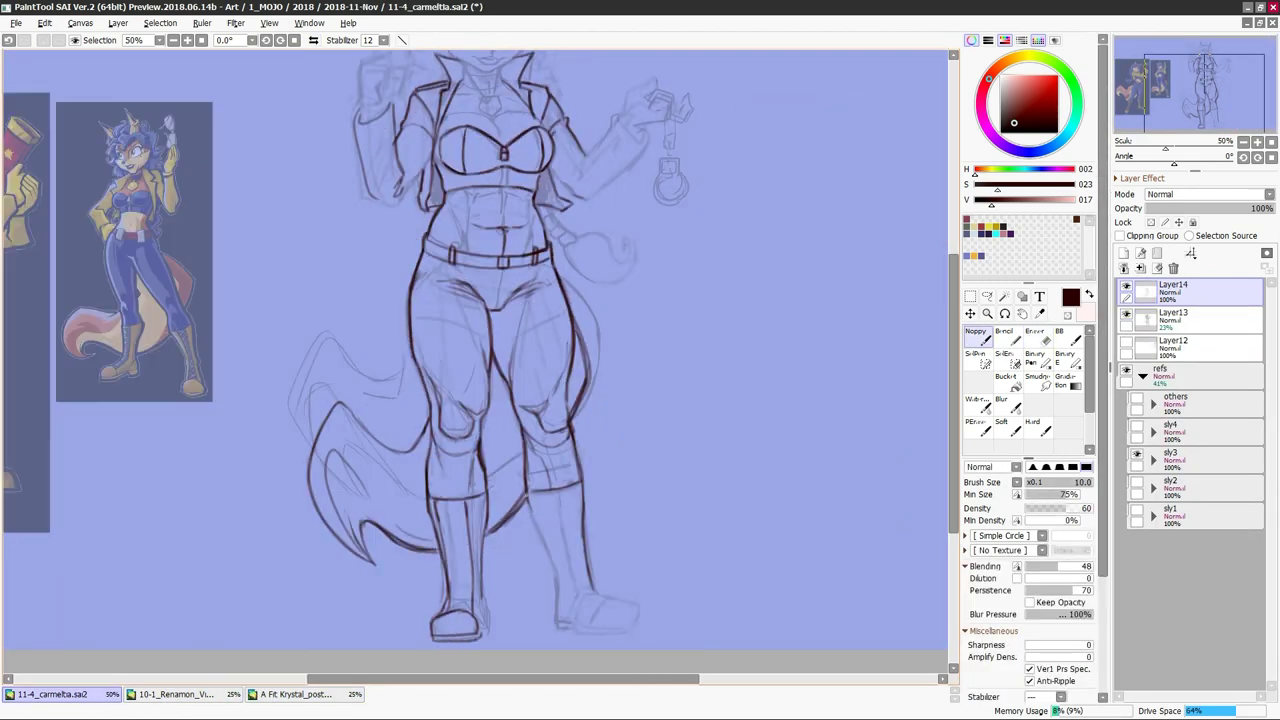
pyautogui.moveTo(540, 528); pyautogui.dragTo(585, 466)
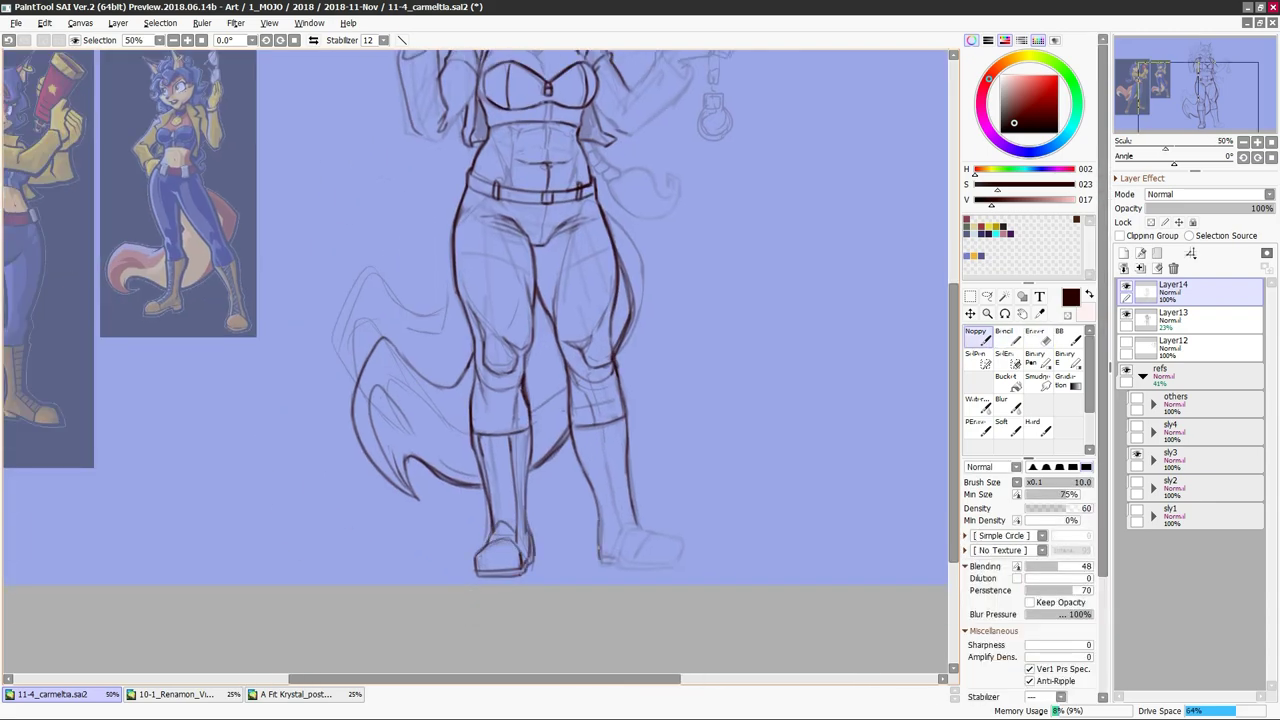
pyautogui.press('h')
pyautogui.press('h')
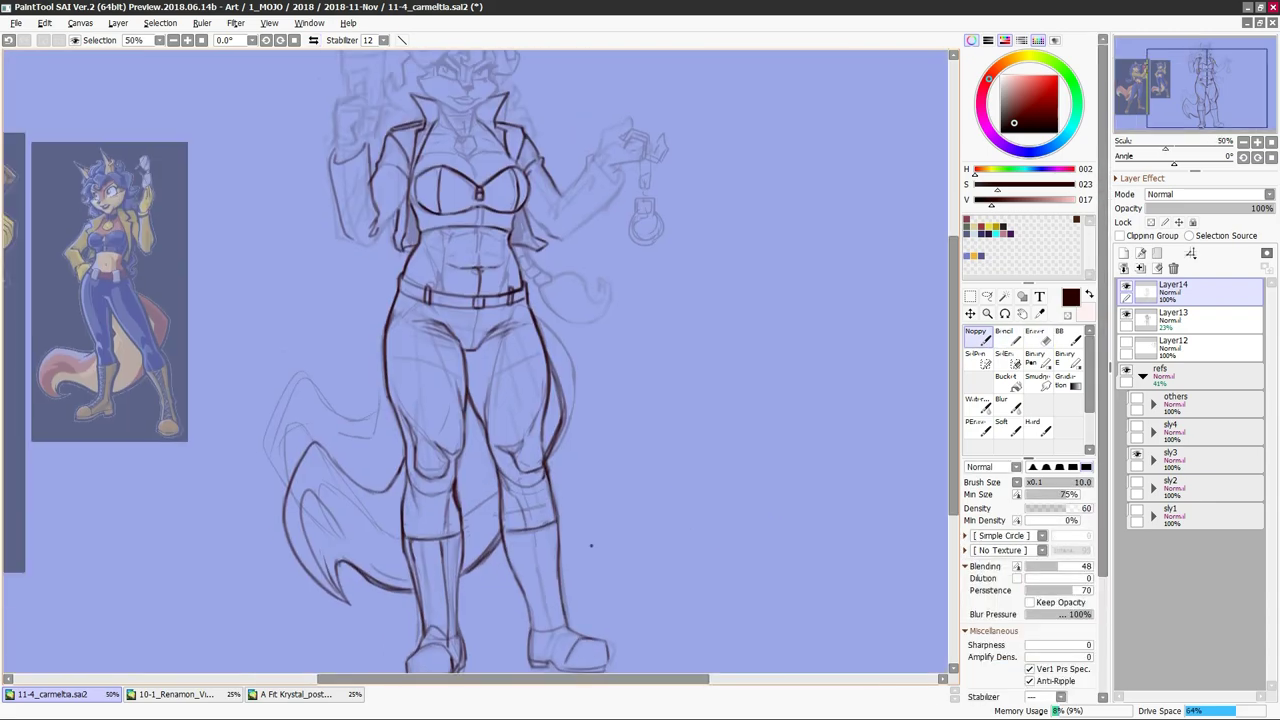
# Ink the foot of the second boot with its toe cap and sole, erasing stray lines
pyautogui.press('h')
pyautogui.press('e')
pyautogui.press('h')
pyautogui.press('h')
pyautogui.press('h')
pyautogui.press('n')
pyautogui.press('h')
pyautogui.press('e')
pyautogui.press('n')
pyautogui.press('e')
pyautogui.press('n')
# Ink the front seams and the row of horizontal laces on the tail-side boot
pyautogui.press('h')
pyautogui.press('e')
pyautogui.press('n')
pyautogui.press('h')
pyautogui.press('h')
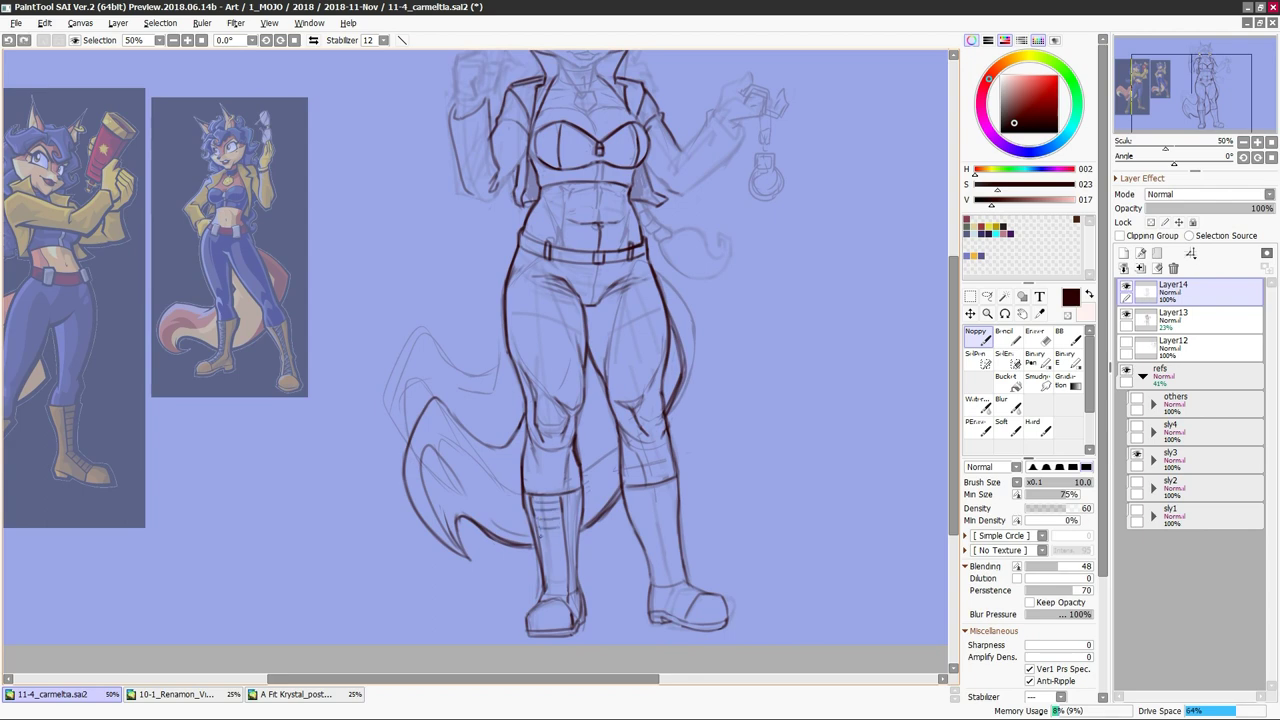
pyautogui.press('h')
pyautogui.press('h')
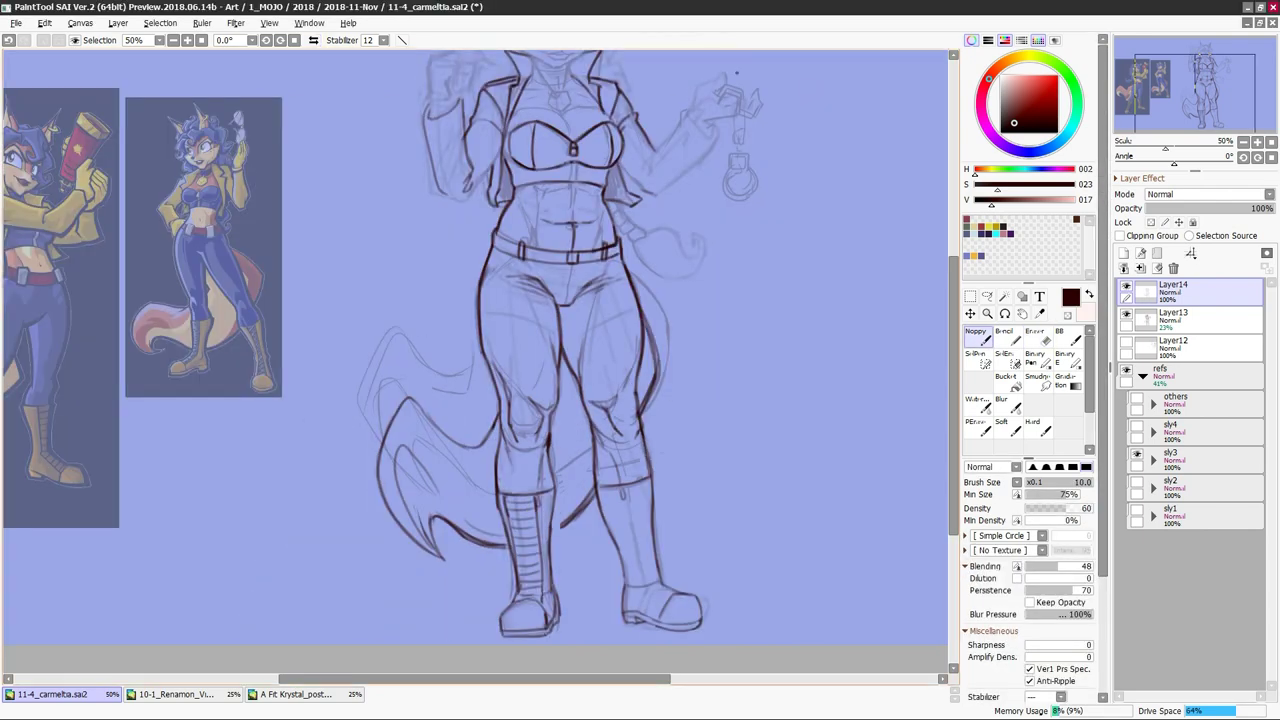
# Adjust the inked lower part of the second leg with a Deform transform, checking it on the mirrored canvas
pyautogui.press('h')
pyautogui.press('h')
pyautogui.scroll(1, 505, 540)
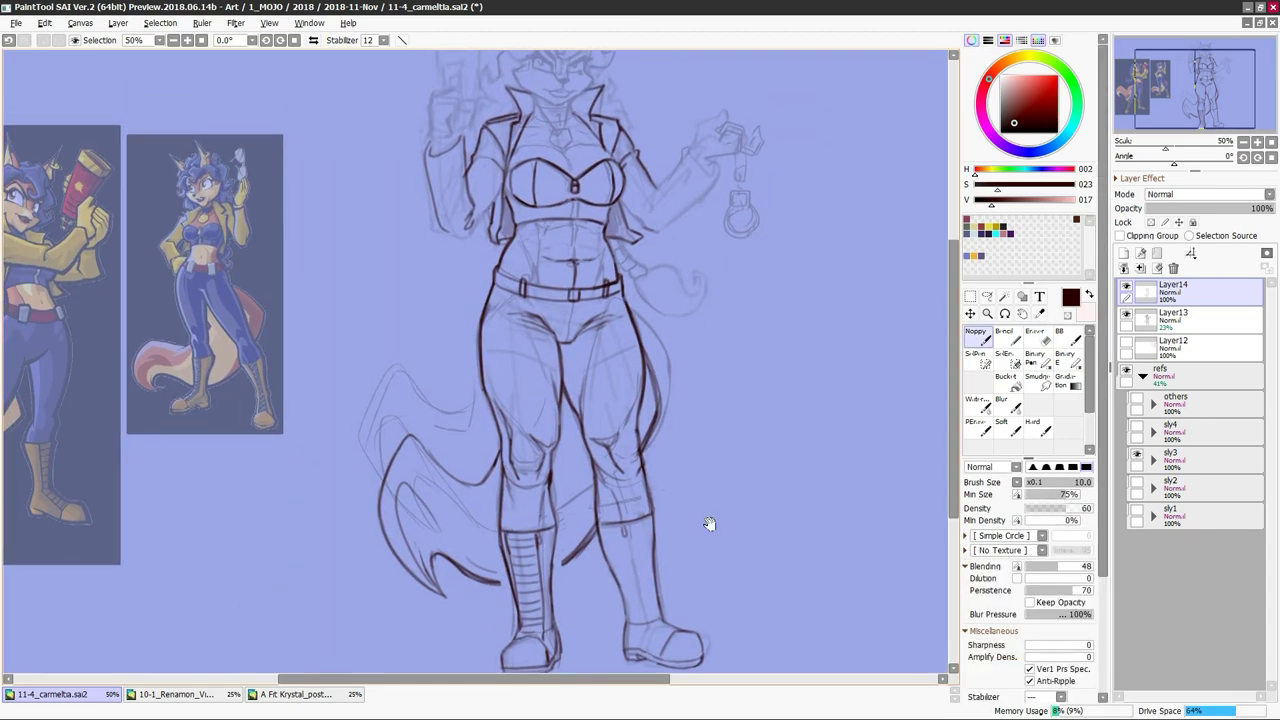
pyautogui.press('h')
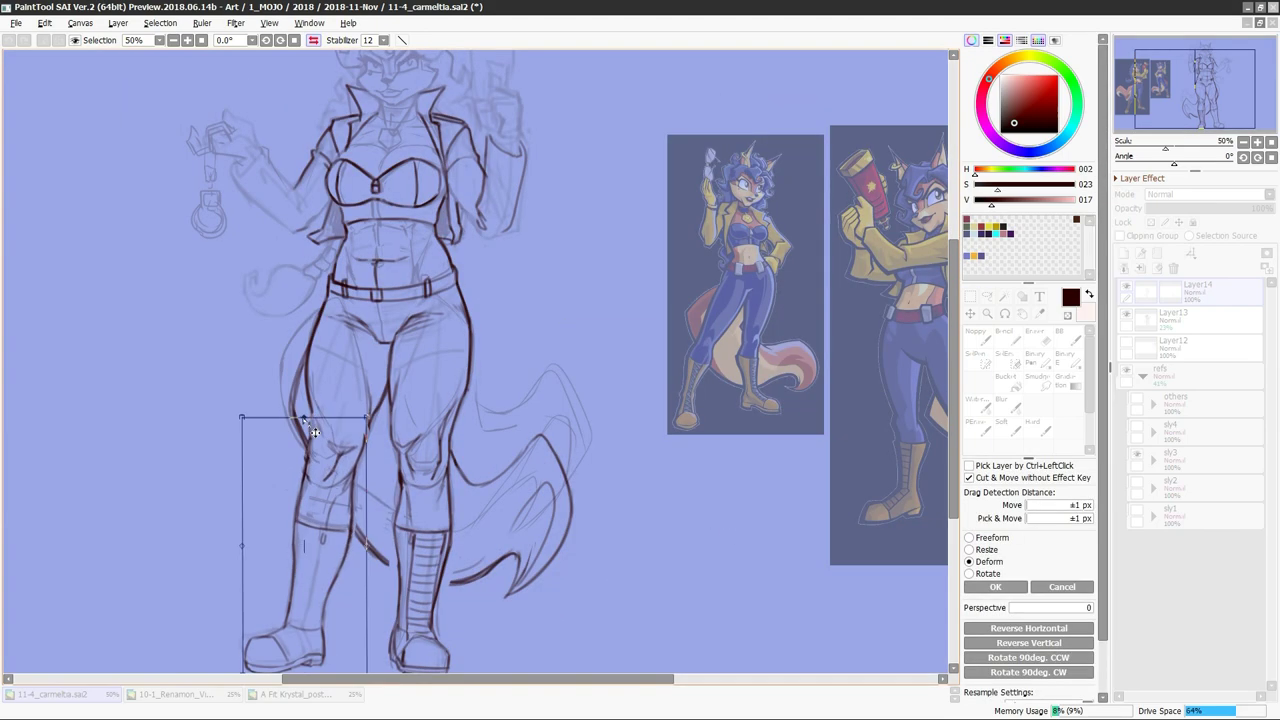
pyautogui.press('h')
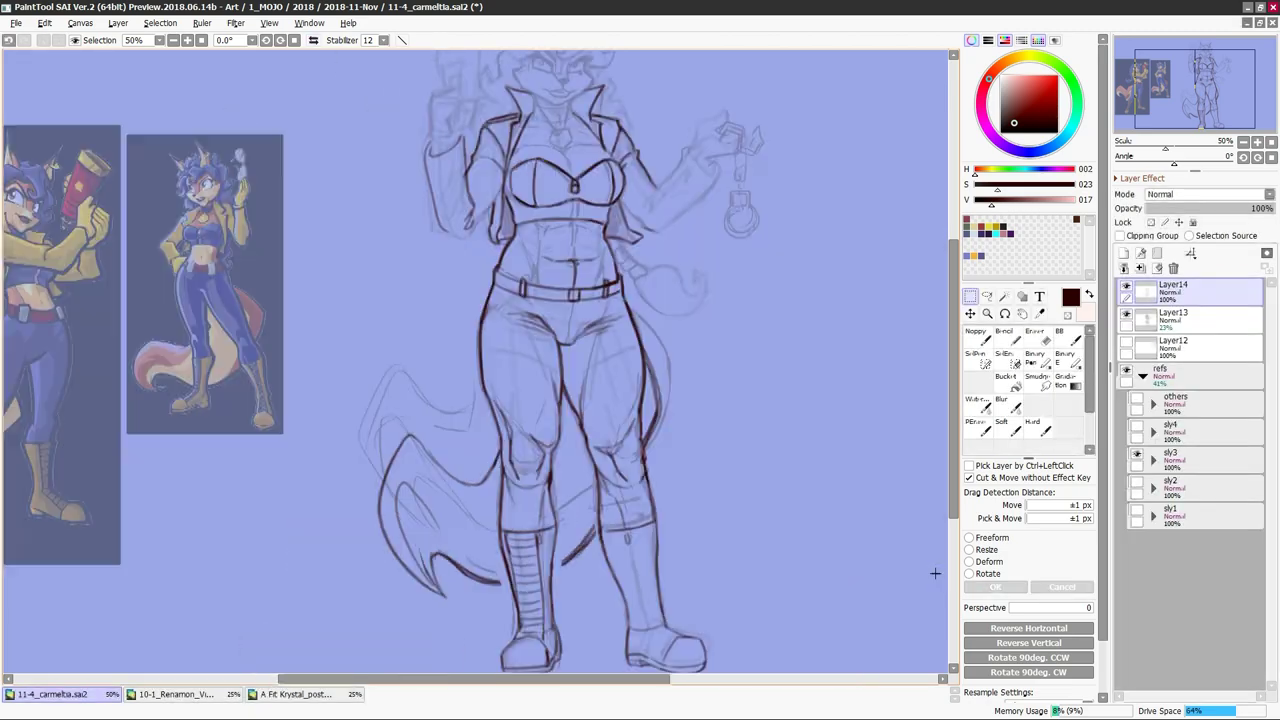
# Ink the front seams and laces on the second boot, and hide the sketch on Layer13
pyautogui.press('h')
pyautogui.scroll(-2, 934, 571)
pyautogui.press('h')
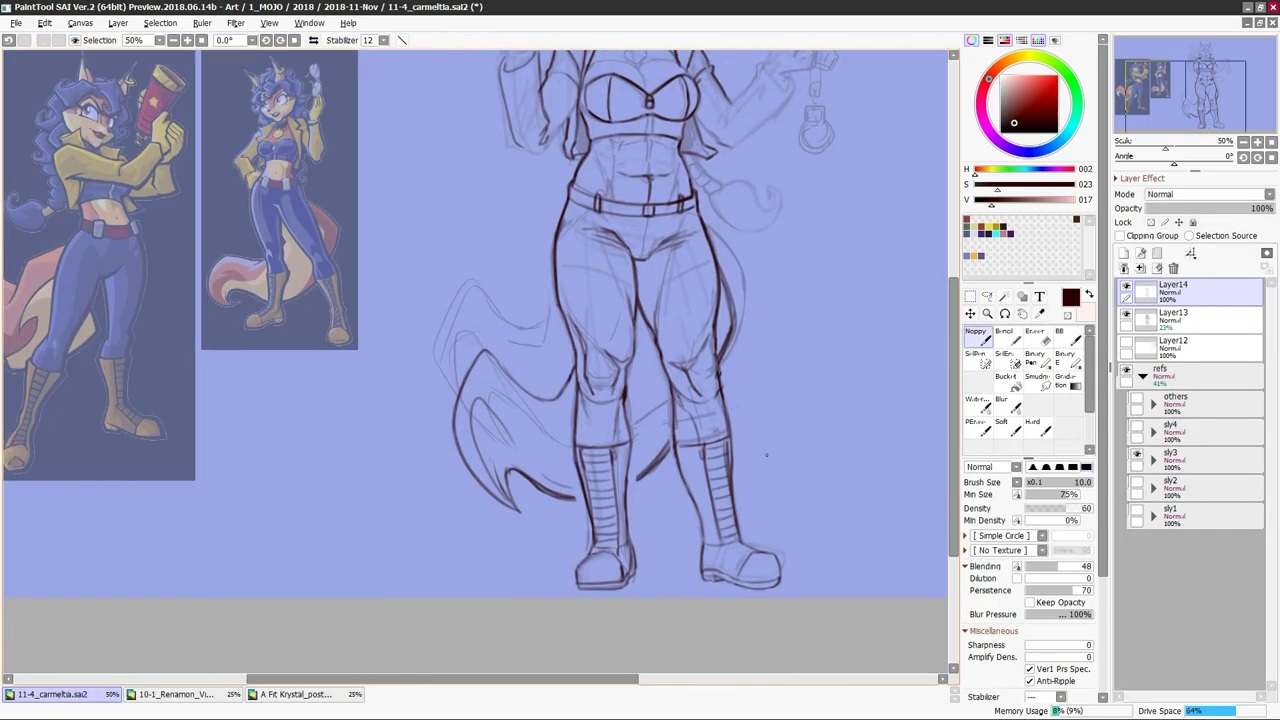
pyautogui.press('h')
pyautogui.press('h')
pyautogui.scroll(2, 766, 455)
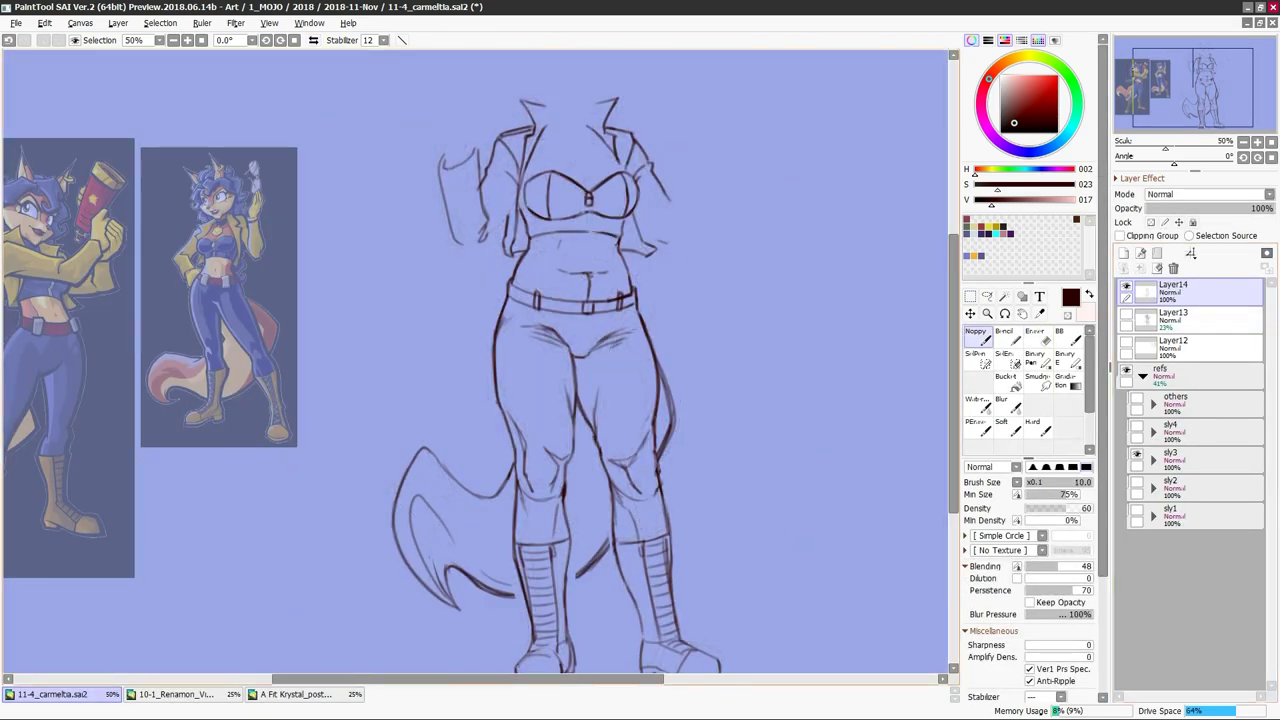
# Show Layer13 as a guide, ink the abdominal muscles and cleavage, and hide the sketch layer again
pyautogui.press('h')
pyautogui.press('h')
pyautogui.click(1126, 313)
pyautogui.scroll(1, 600, 360)
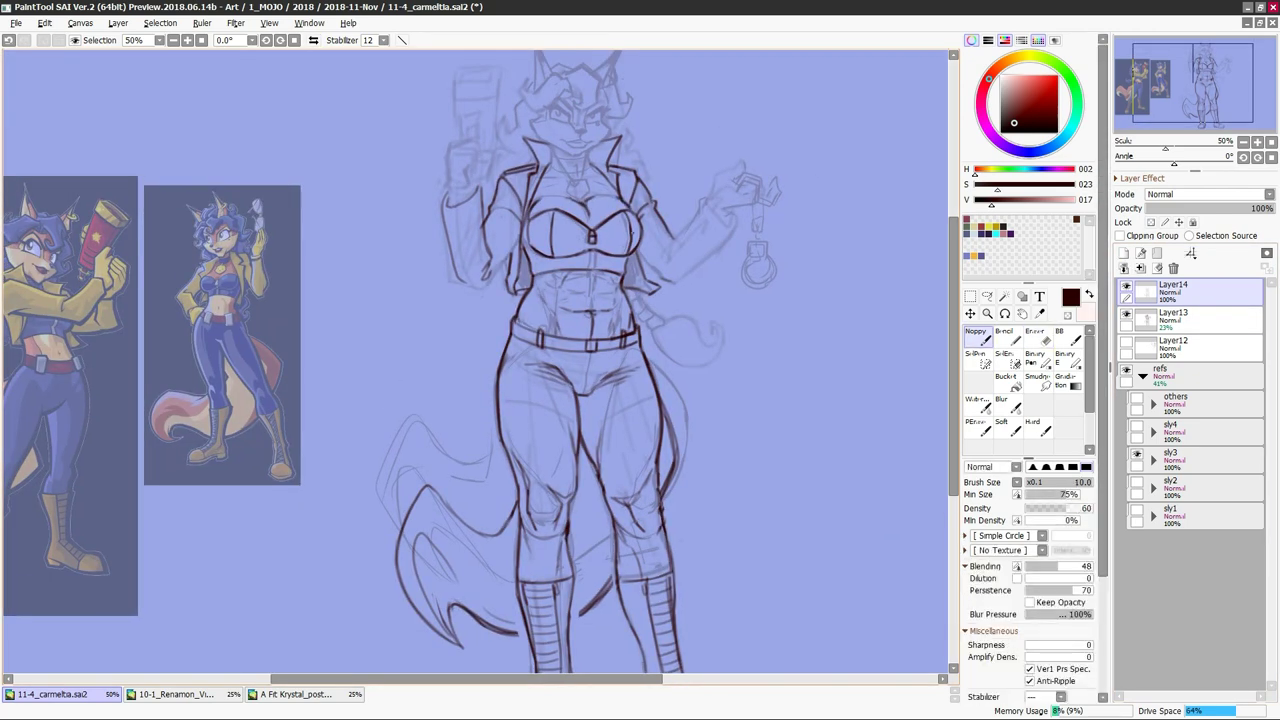
pyautogui.click(1126, 313)
pyautogui.press('h')
pyautogui.scroll(2, 450, 204)
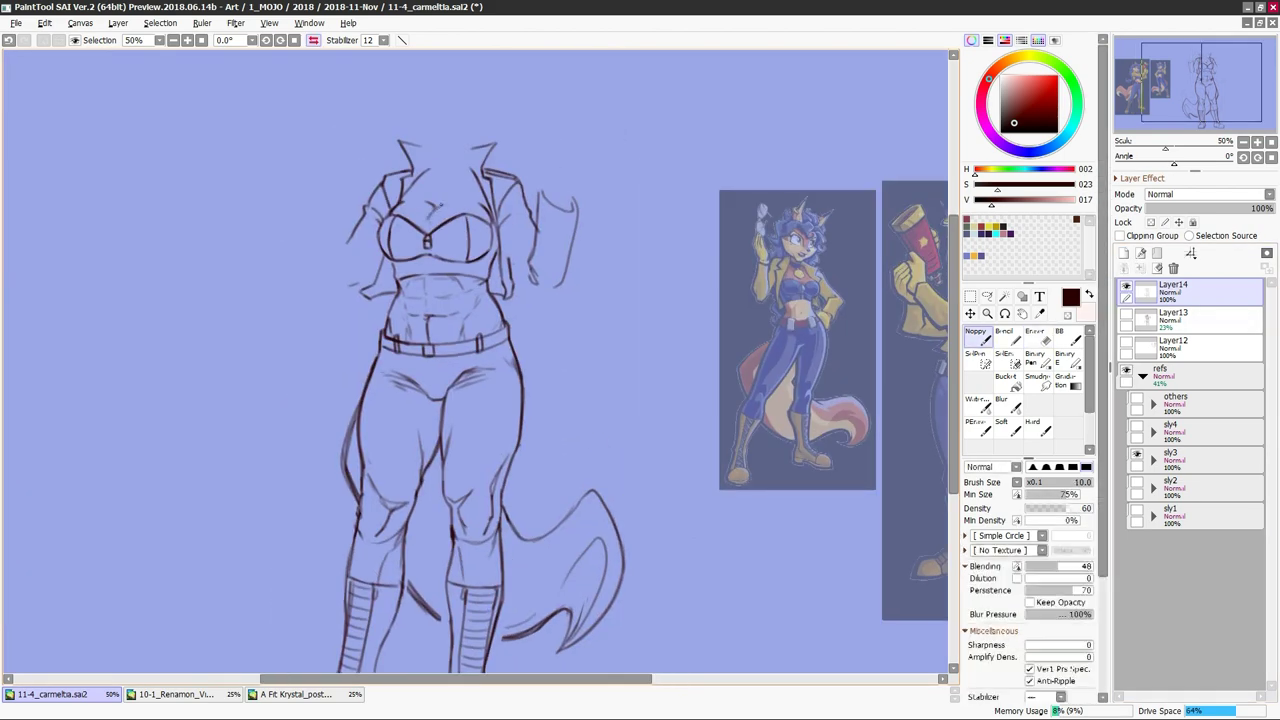
# Select the inked bust and reshape it with a Deform transform
pyautogui.press('e')
pyautogui.press('l')
pyautogui.hotkey('ctrl', 't')
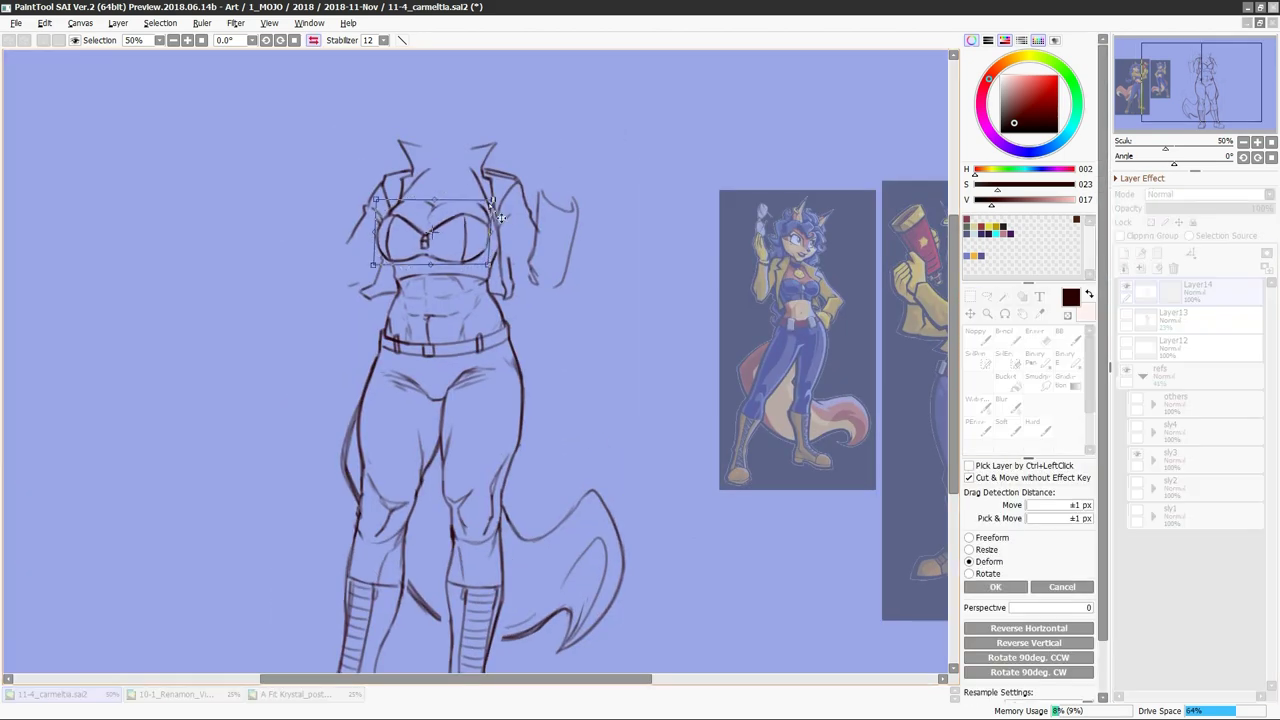
pyautogui.press('Return')
# Show Layer13 again and ink the handcuff-side elbow, jacket sleeve, forearm and back of the hand
pyautogui.press('h')
pyautogui.press('n')
pyautogui.press('h')
pyautogui.click(1126, 313)
pyautogui.moveTo(349, 256); pyautogui.dragTo(354, 275)
pyautogui.moveTo(366, 259); pyautogui.dragTo(380, 275)
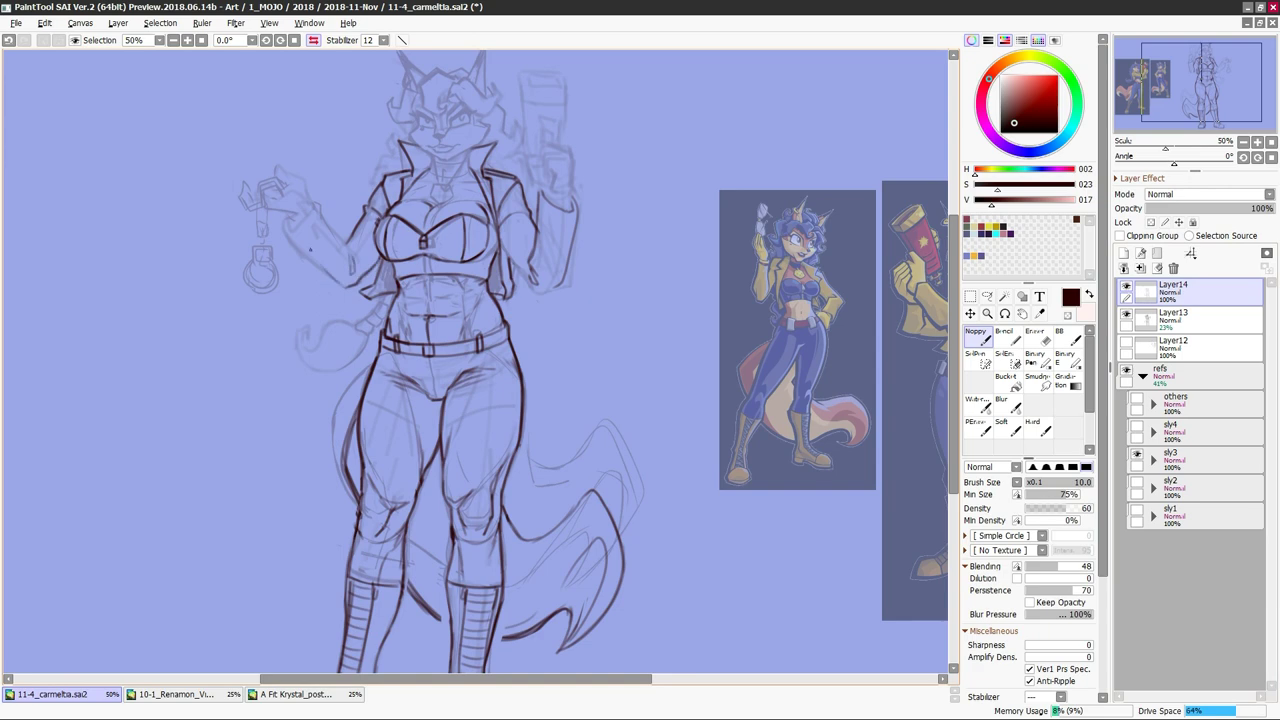
pyautogui.press('h')
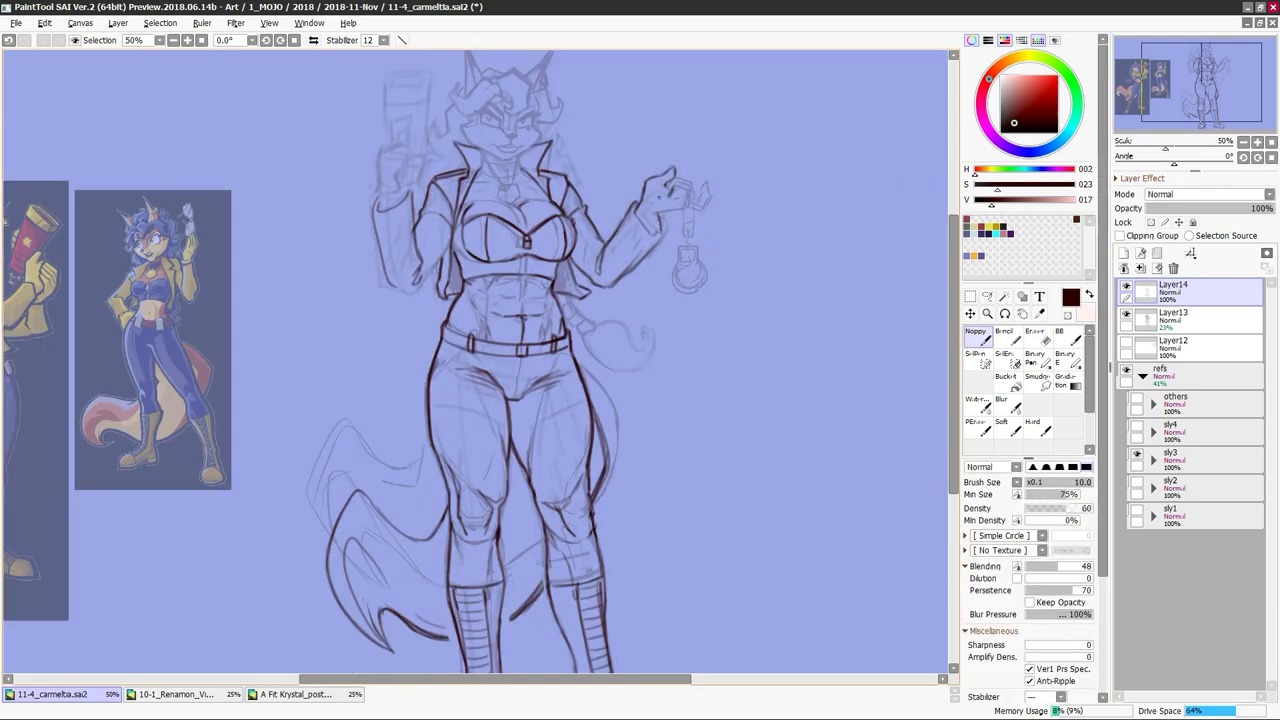
# Ink the handcuff hand's curled fingers and the choker with its pendant, using the pencil and eraser
pyautogui.press('n')
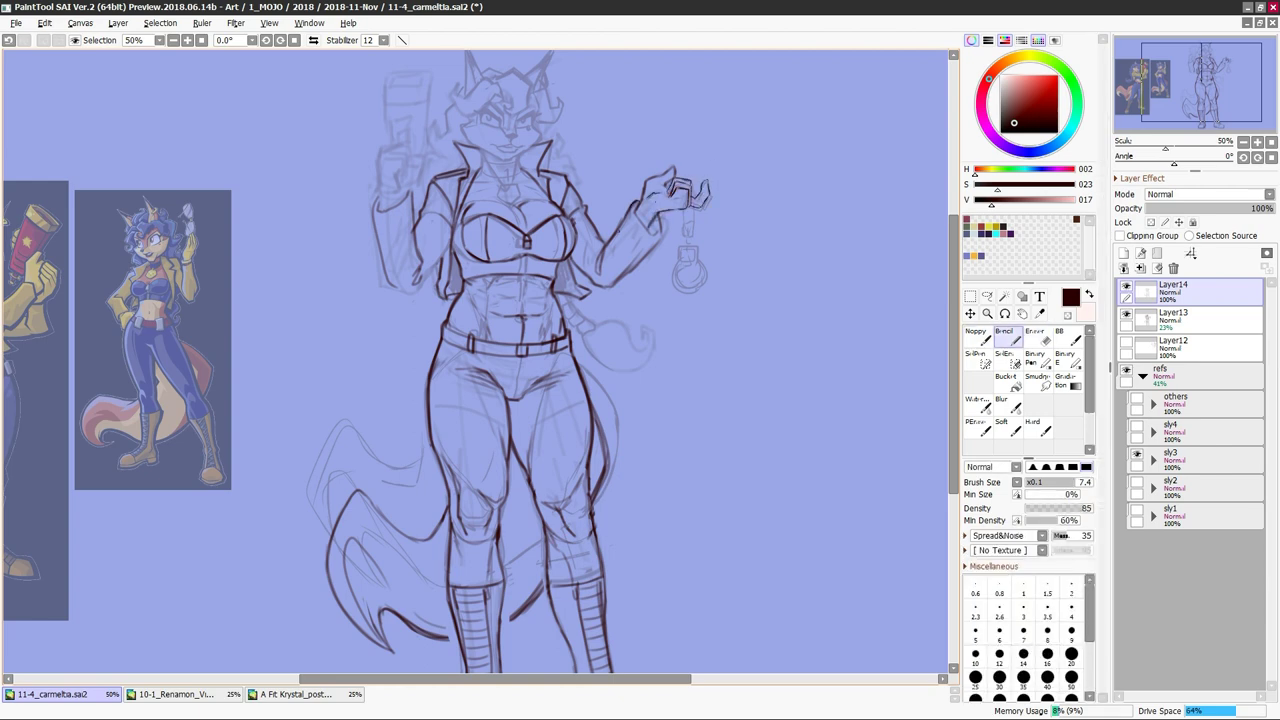
pyautogui.press('n')
pyautogui.press('n')
pyautogui.press('h')
pyautogui.press('e')
pyautogui.press('n')
pyautogui.press('h')
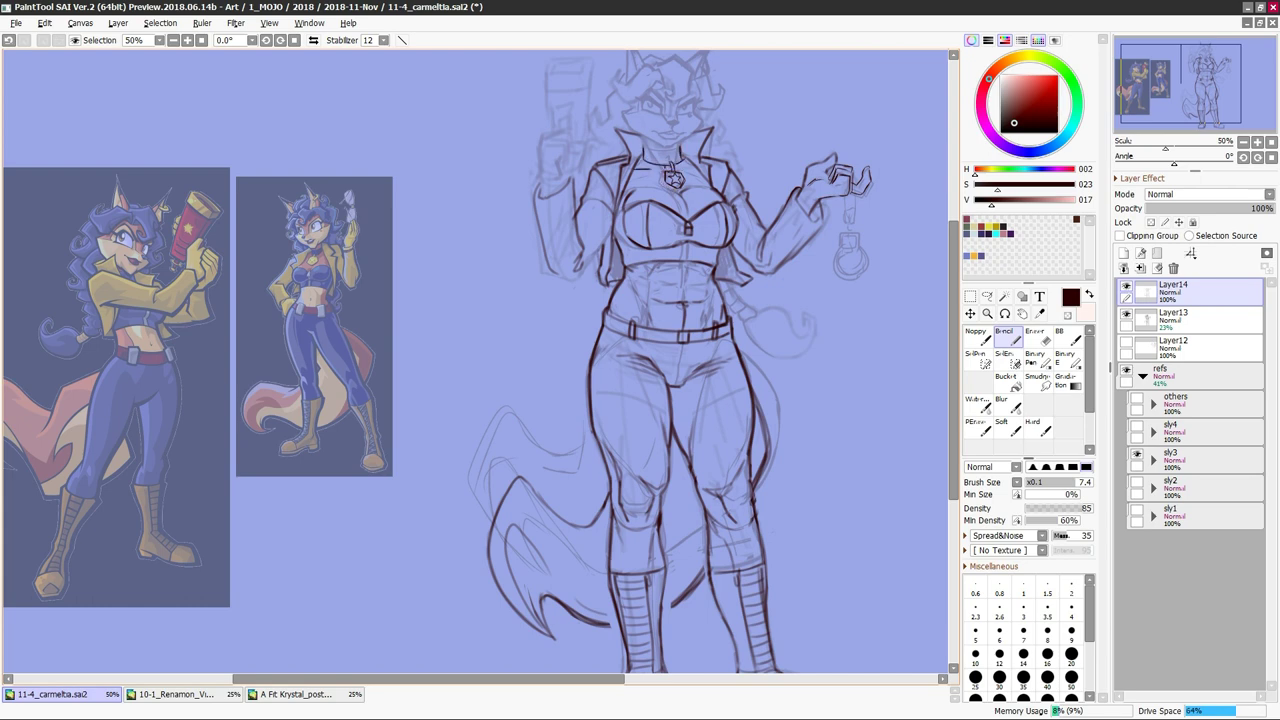
# Ink the gun-side hand, its fingers and the jacket sleeve below it
pyautogui.press('b')
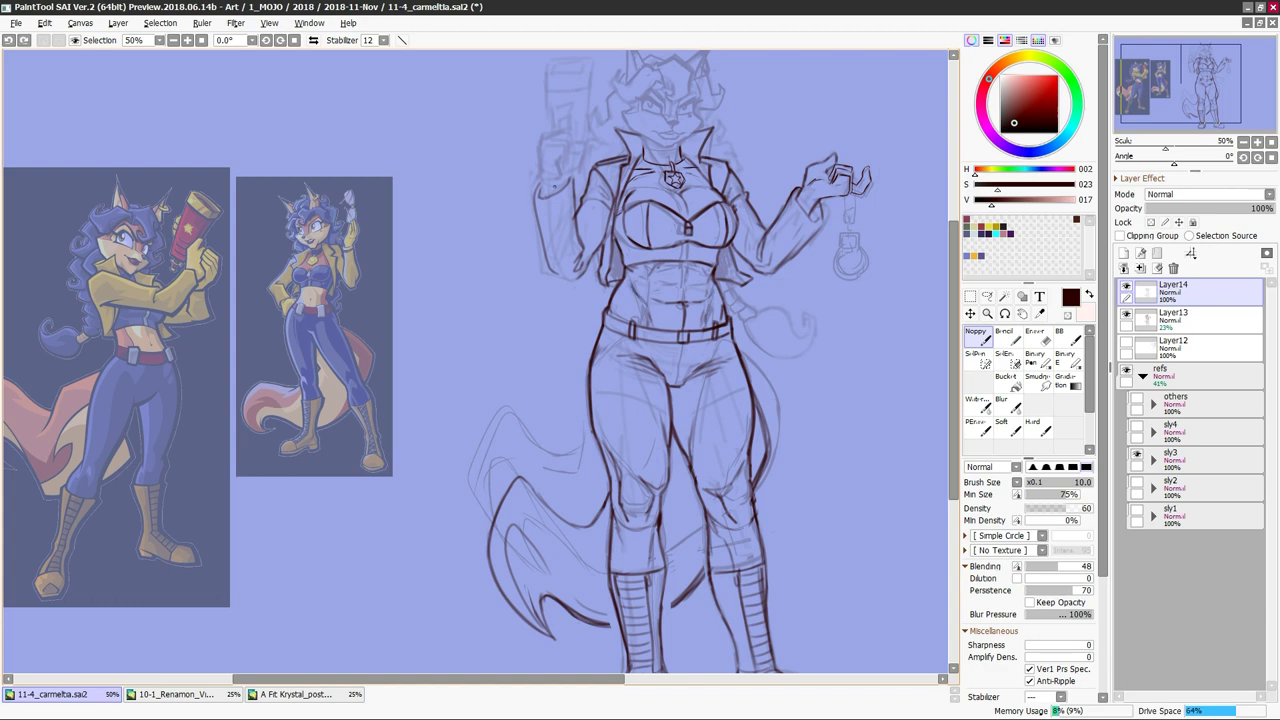
pyautogui.moveTo(541, 150); pyautogui.dragTo(540, 188)
pyautogui.moveTo(562, 156)
pyautogui.mouseDown()
pyautogui.moveTo(559, 182)
pyautogui.moveTo(566, 142)
pyautogui.moveTo(561, 162)
pyautogui.mouseUp()
pyautogui.scroll(-1, 563, 147)
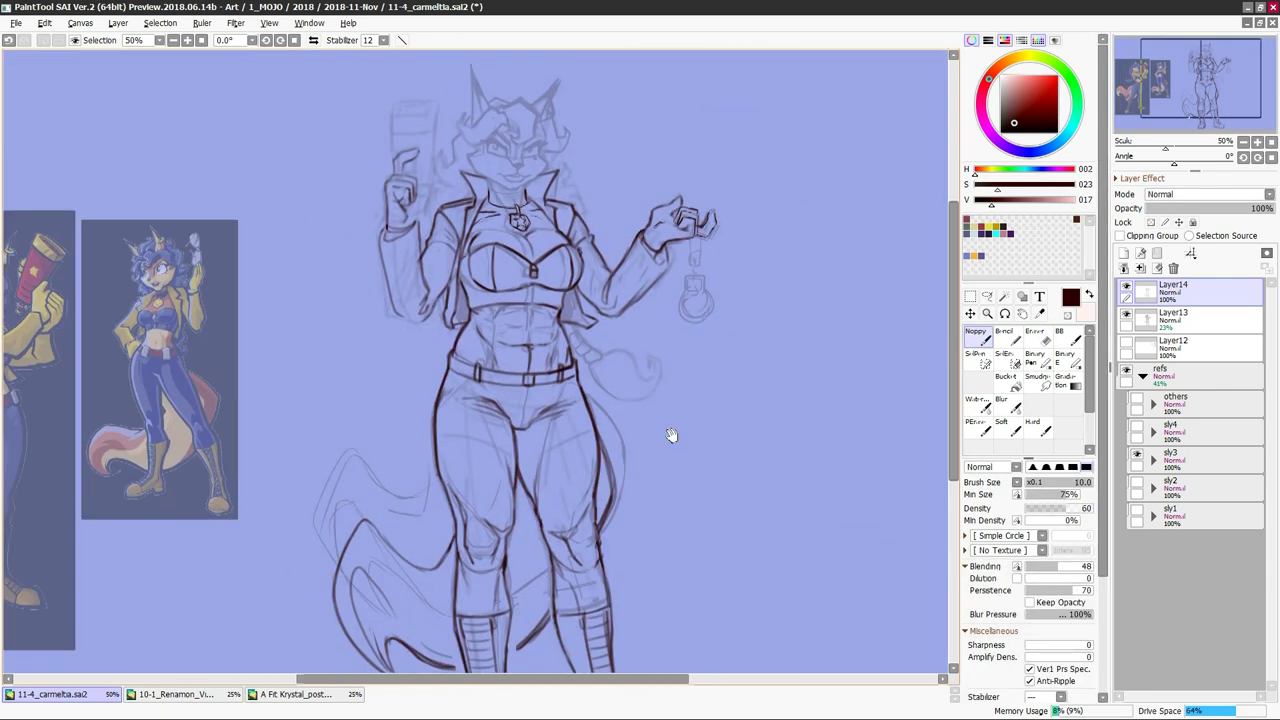
pyautogui.scroll(1, 540, 148)
# Ink the front hair curls on the gun side, the face outline, the nose and the mouth
pyautogui.press('n')
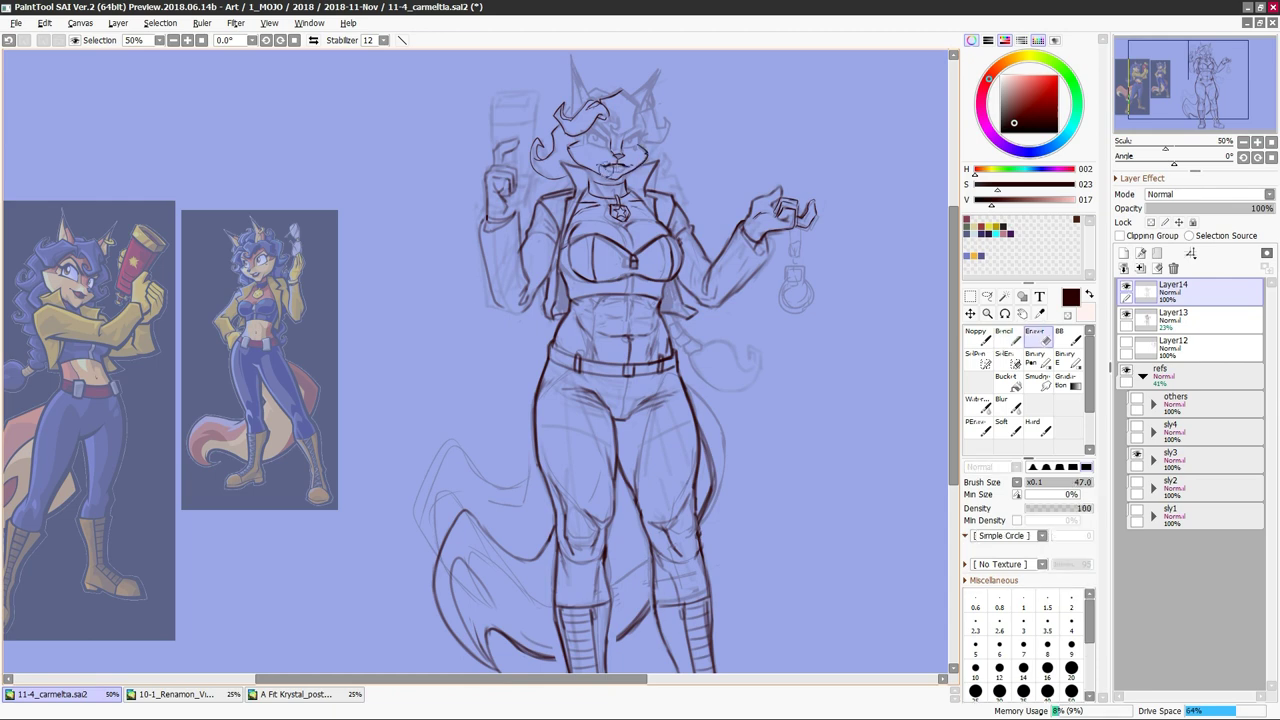
pyautogui.press('e')
pyautogui.press('h')
pyautogui.press('n')
pyautogui.press('h')
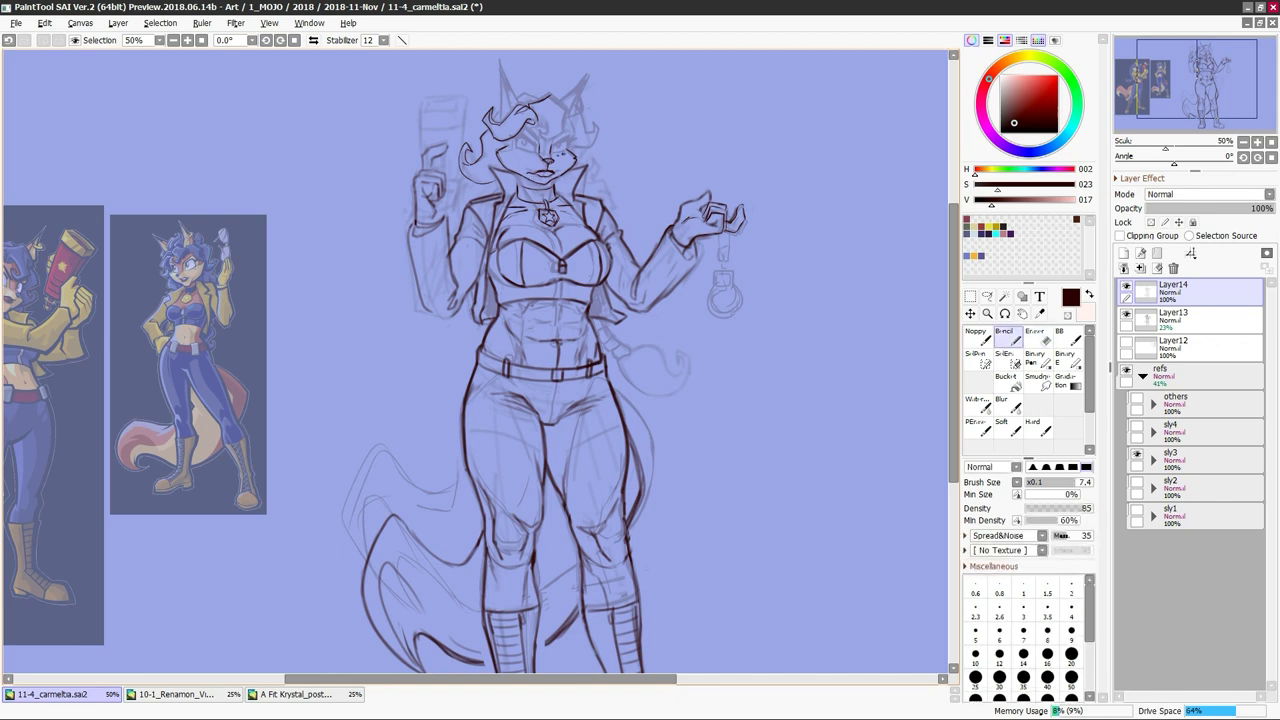
pyautogui.hscroll(-2, 475, 360)
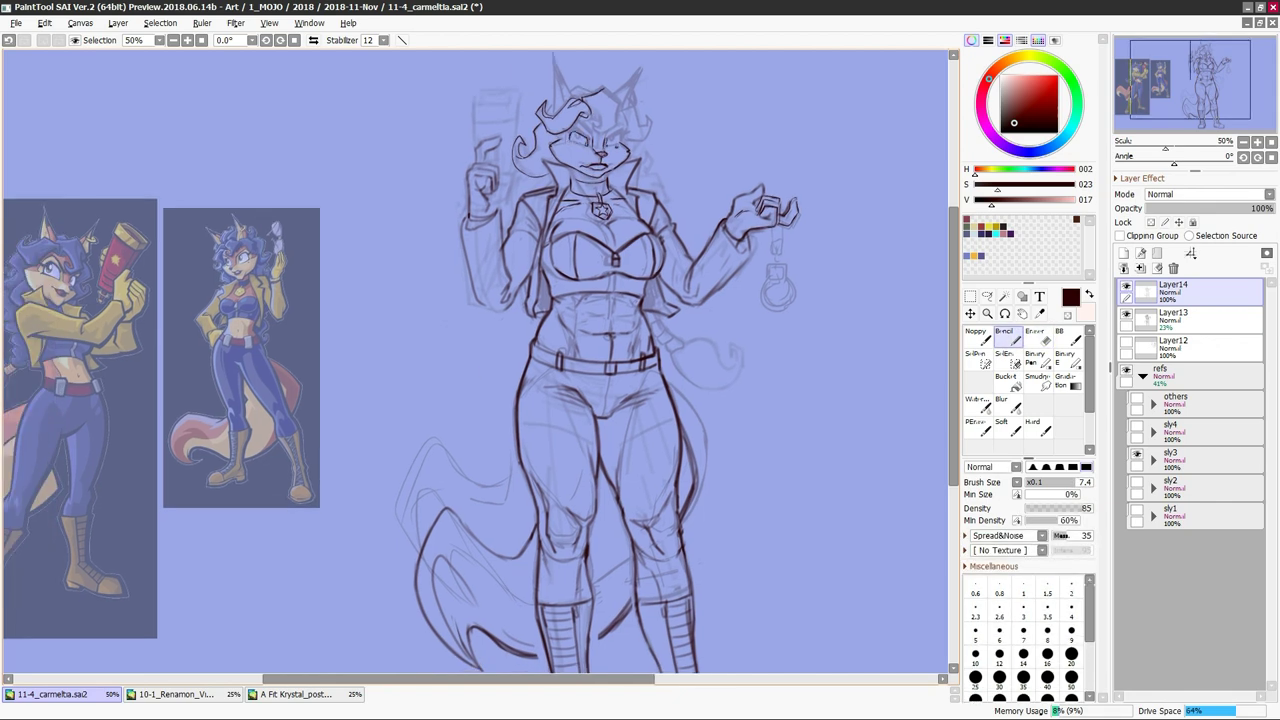
# Ink the eyes, angry eyebrows and lips, refining them with the eraser and mirrored view
pyautogui.press('e')
pyautogui.press('h')
pyautogui.press('n')
pyautogui.press('h')
pyautogui.press('e')
pyautogui.press('n')
pyautogui.press('h')
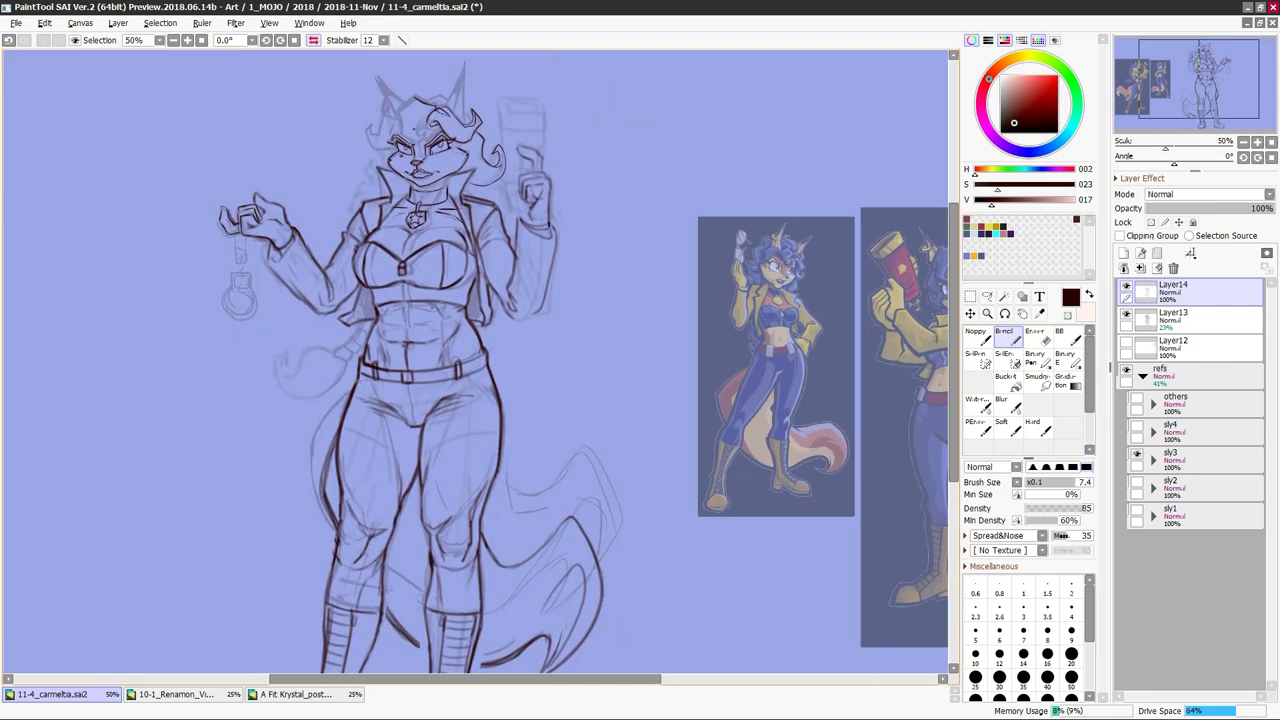
# Ink the curly hair falling along both sides of the face down to the shoulders
pyautogui.press('h')
pyautogui.press('-')
pyautogui.press('+')
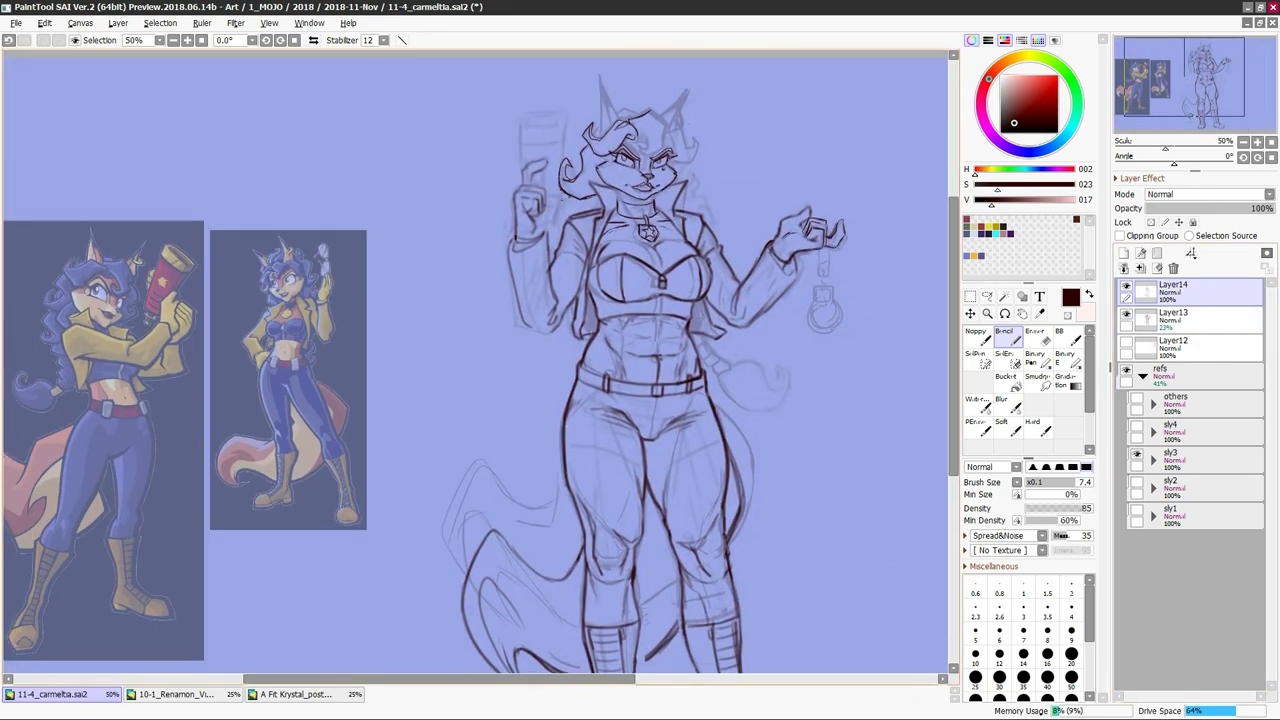
pyautogui.press('e')
pyautogui.press('n')
pyautogui.press('e')
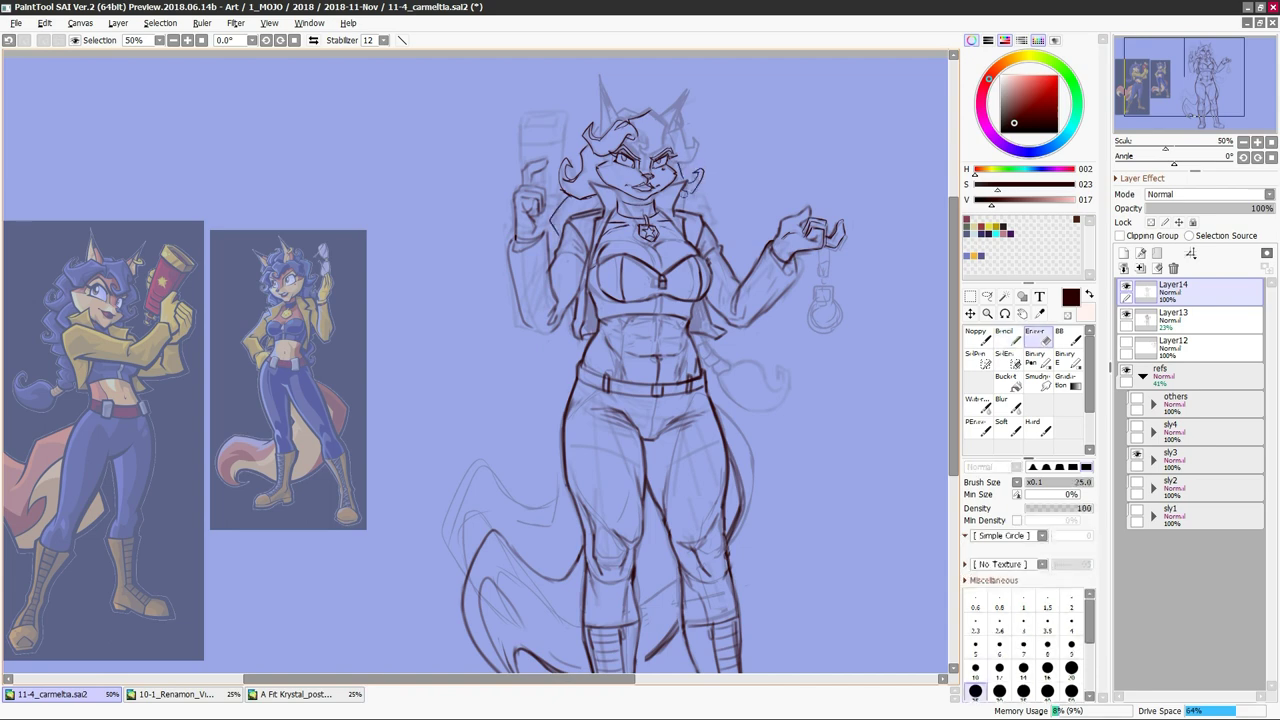
pyautogui.press('n')
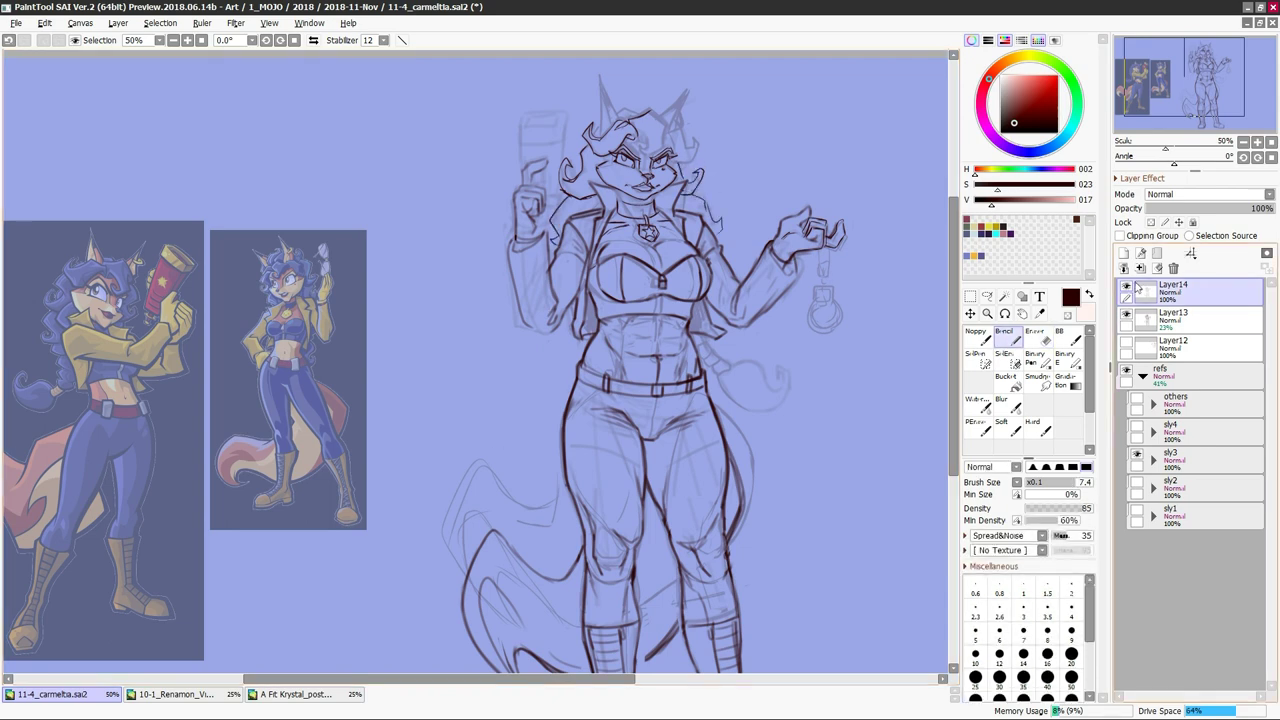
# Ink the pointed ears and the hair on top of the head
pyautogui.press('e')
pyautogui.press('n')
pyautogui.press('e')
pyautogui.press('n')
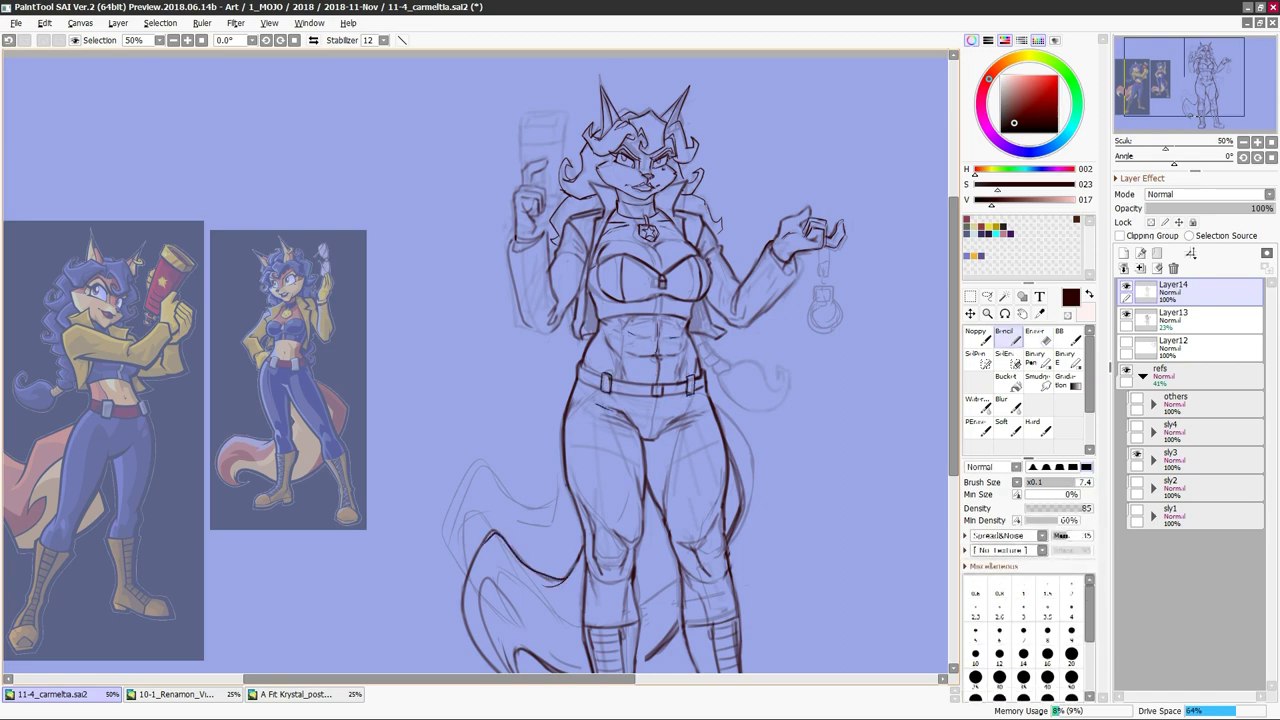
# Show the "others" and "sly2" reference groups and bring their images into view beside the figure
pyautogui.click(1180, 400)
pyautogui.click(1136, 397)
pyautogui.scroll(2, 472, 657)
pyautogui.scroll(-2, 631, 368)
pyautogui.moveTo(631, 368); pyautogui.dragTo(647, 510)
pyautogui.keyDown('ctrl'); pyautogui.click(572, 467); pyautogui.keyUp('ctrl')
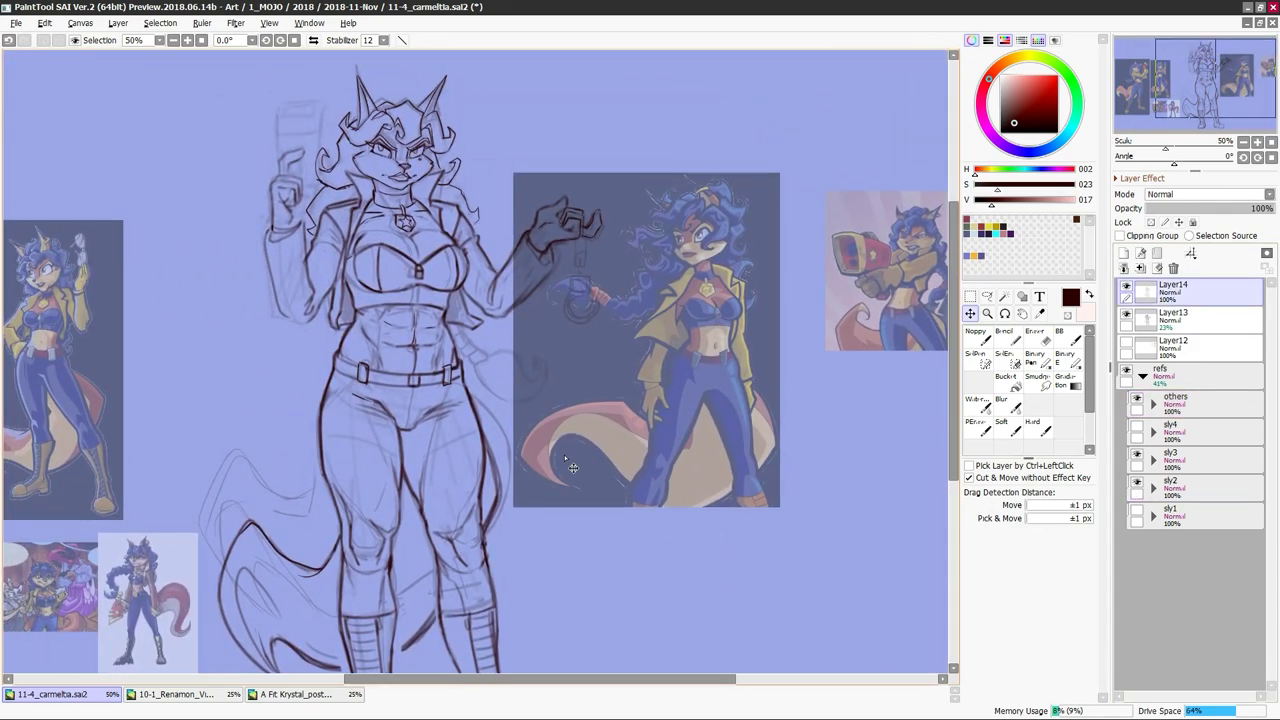
# Ink the hair braid beside the waist with its banded tie and curled tip
pyautogui.press('n')
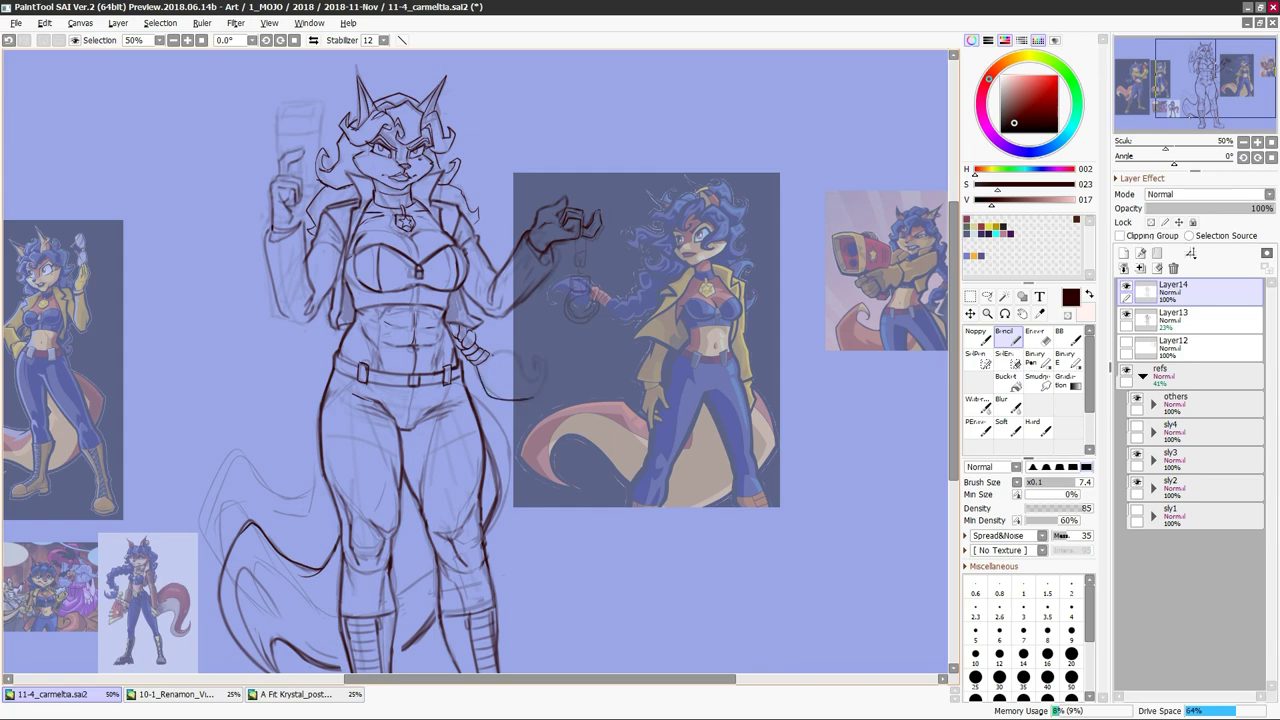
pyautogui.moveTo(539, 374); pyautogui.dragTo(546, 394)
pyautogui.press('h')
pyautogui.moveTo(402, 358); pyautogui.dragTo(416, 378)
pyautogui.press('h')
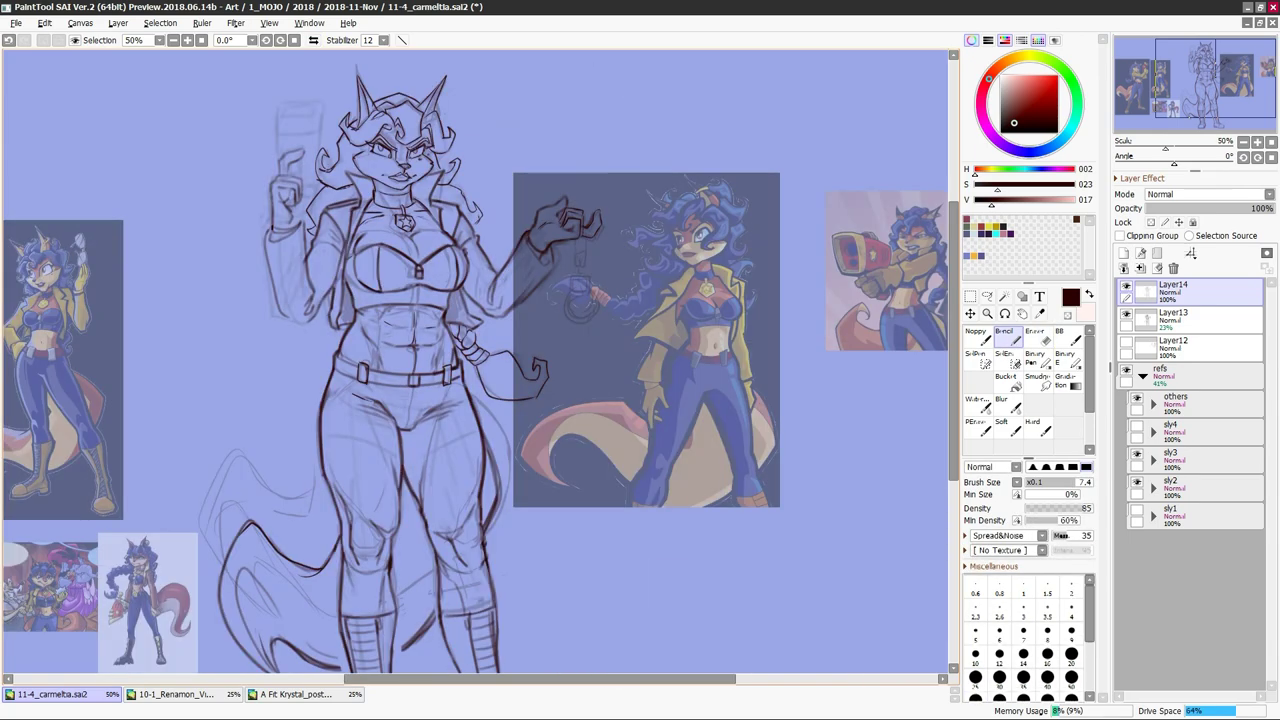
# Strengthen the inked outline of the tail behind the legs
pyautogui.scroll(-2, 480, 295)
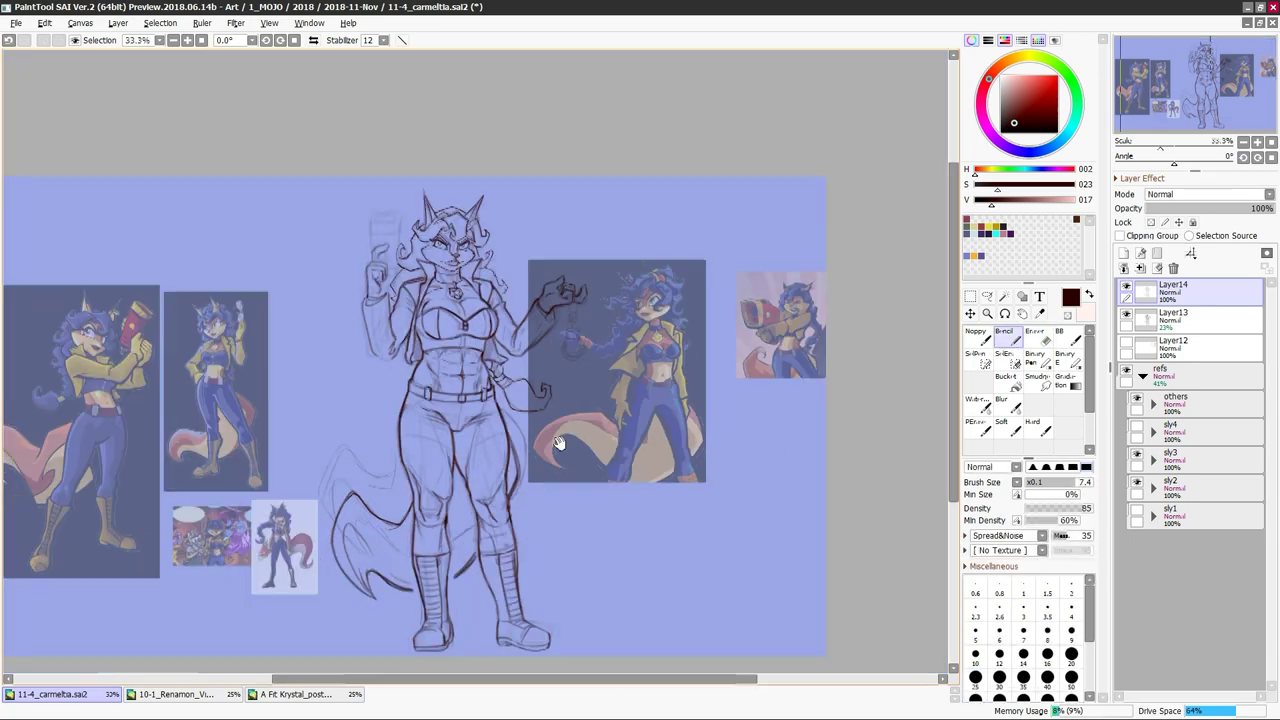
pyautogui.scroll(2, 337, 512)
pyautogui.moveTo(480, 300); pyautogui.dragTo(494, 366)
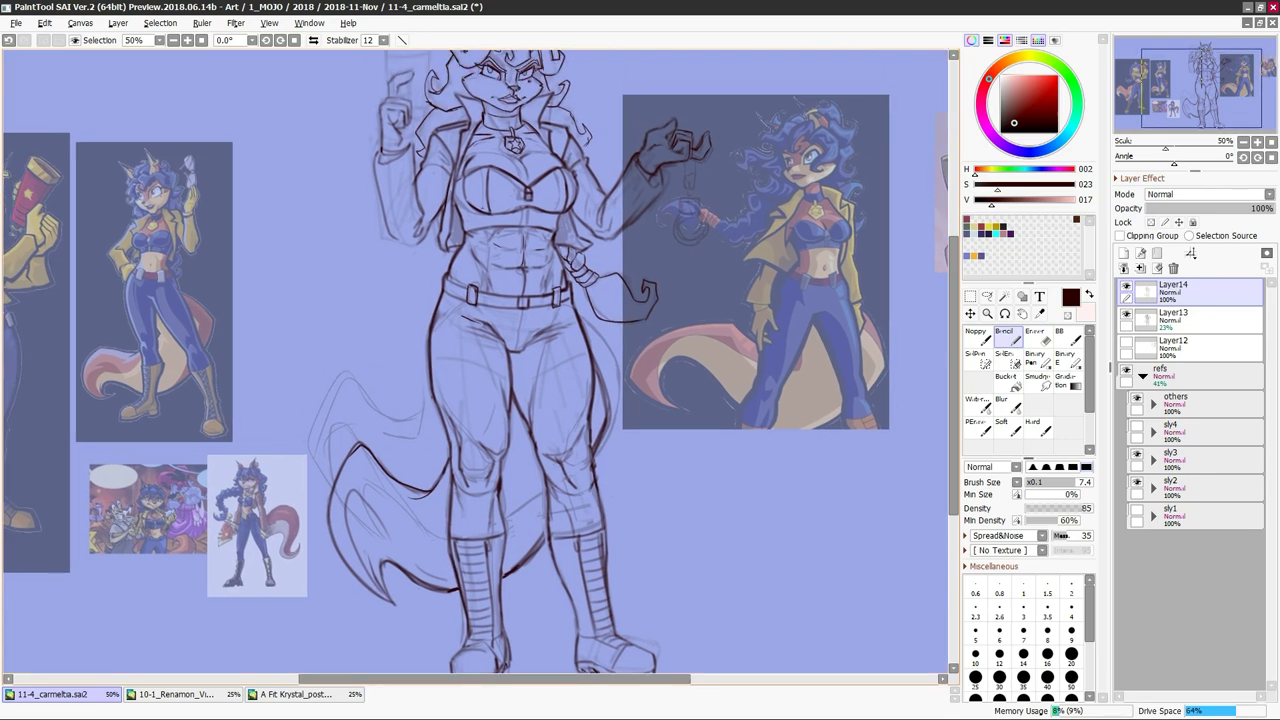
# Ink the fingers of the raised hand that grips the gun
pyautogui.scroll(-2, 480, 360)
pyautogui.scroll(2, 300, 400)
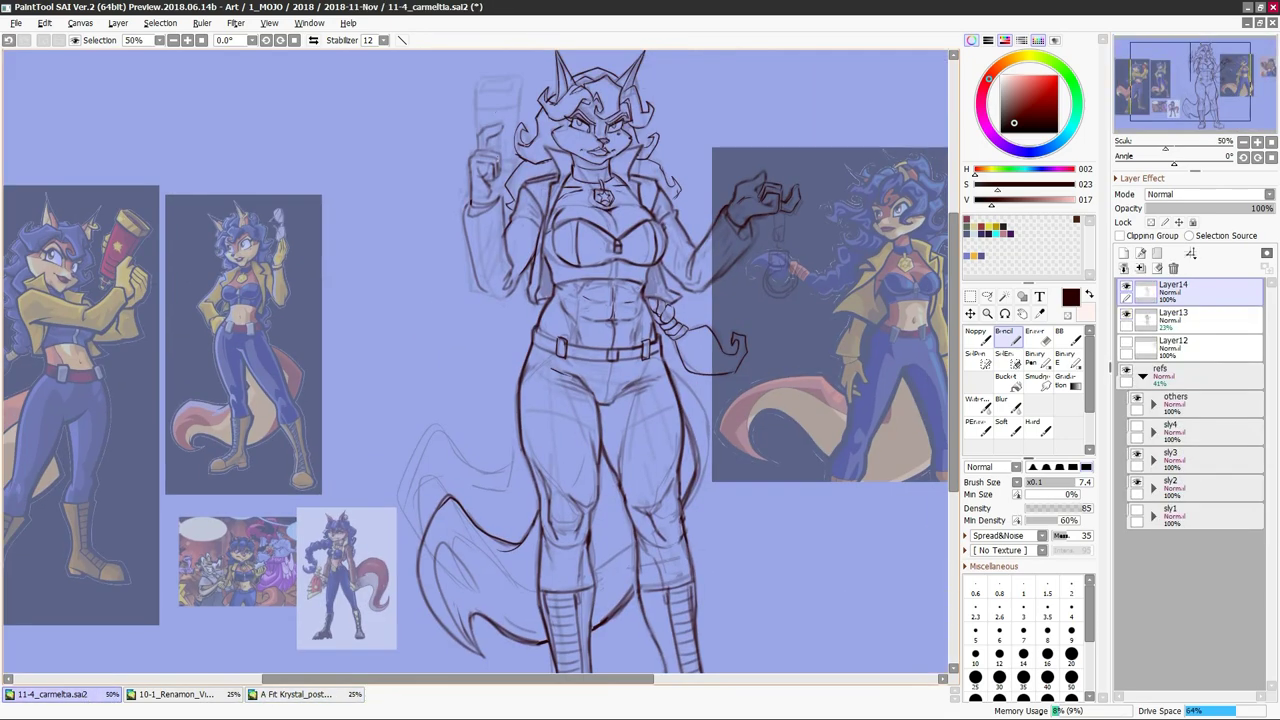
pyautogui.scroll(-2, 480, 360)
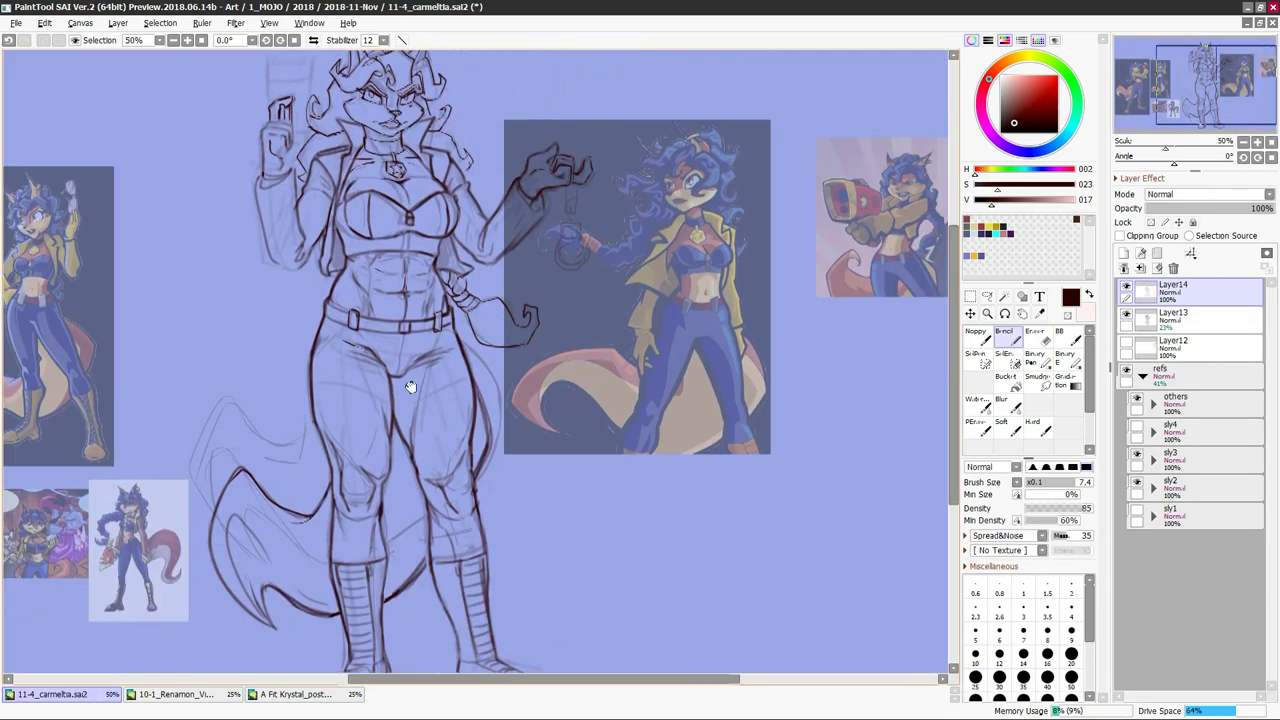
pyautogui.scroll(2, 480, 360)
# Ink the gun's barrel and body above the raised hand and clean up its lines
pyautogui.moveTo(467, 35); pyautogui.dragTo(447, 95)
pyautogui.moveTo(471, 152); pyautogui.dragTo(430, 195)
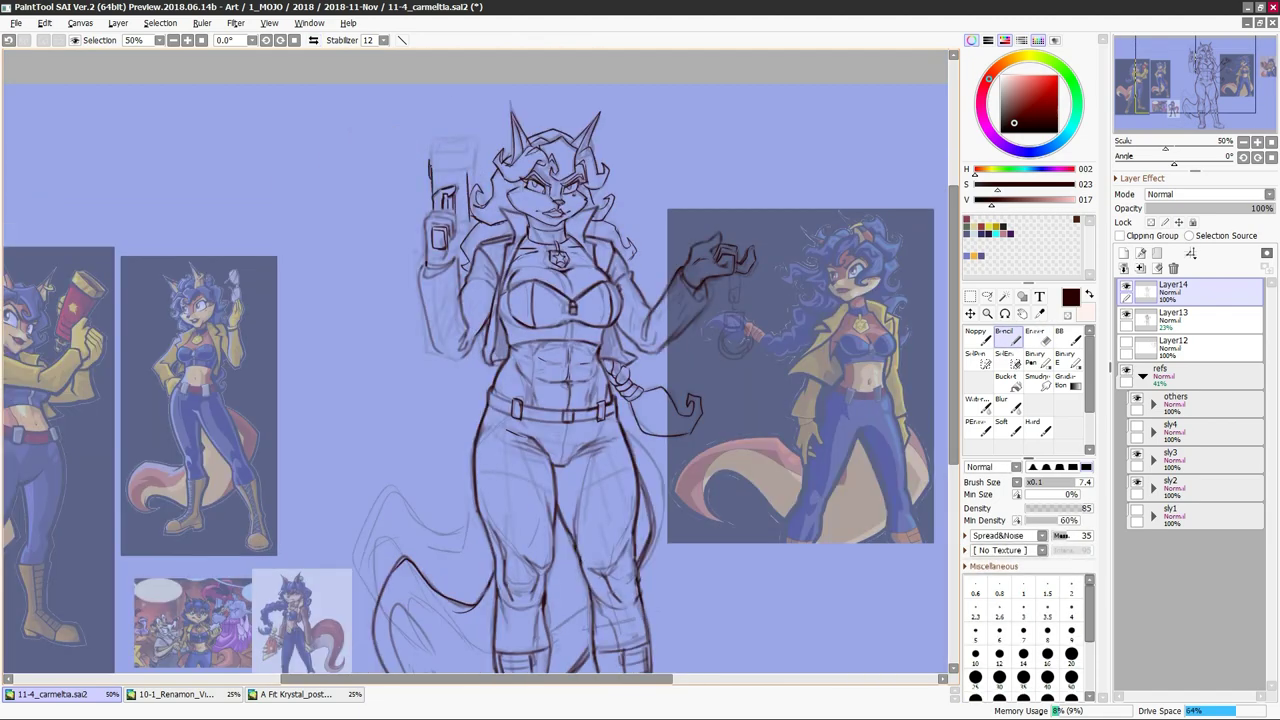
pyautogui.press('h')
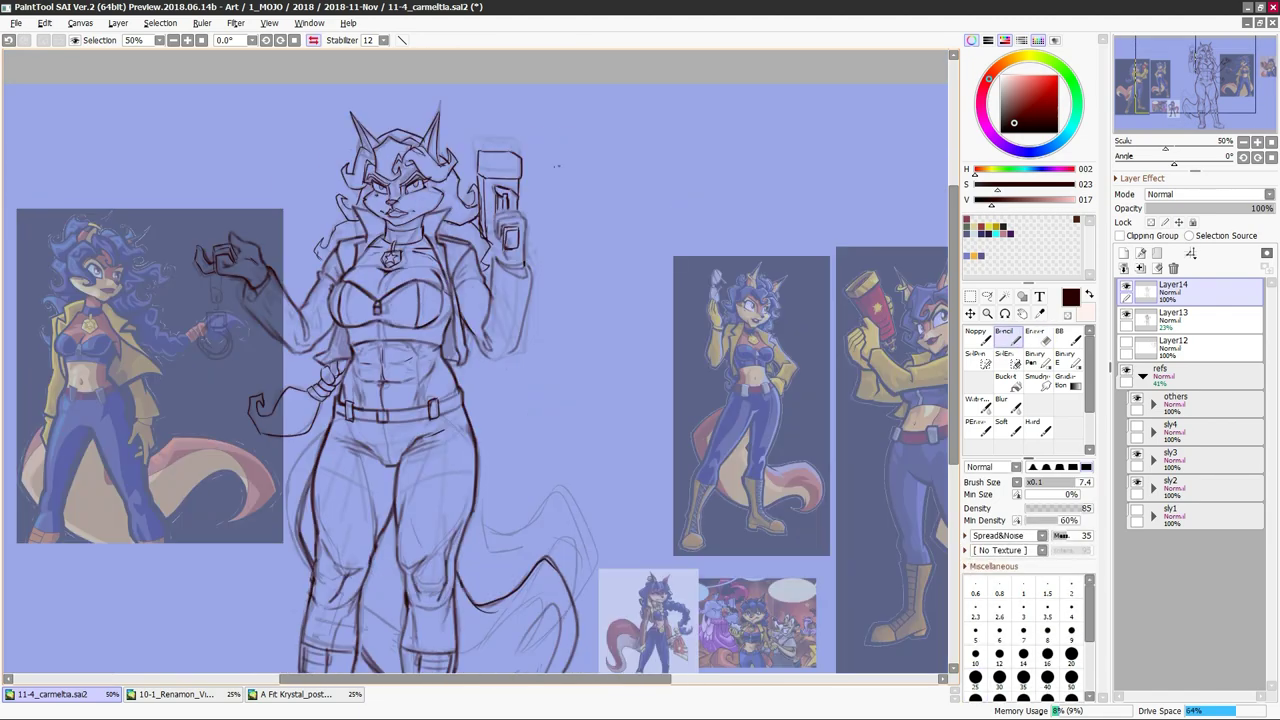
pyautogui.press('h')
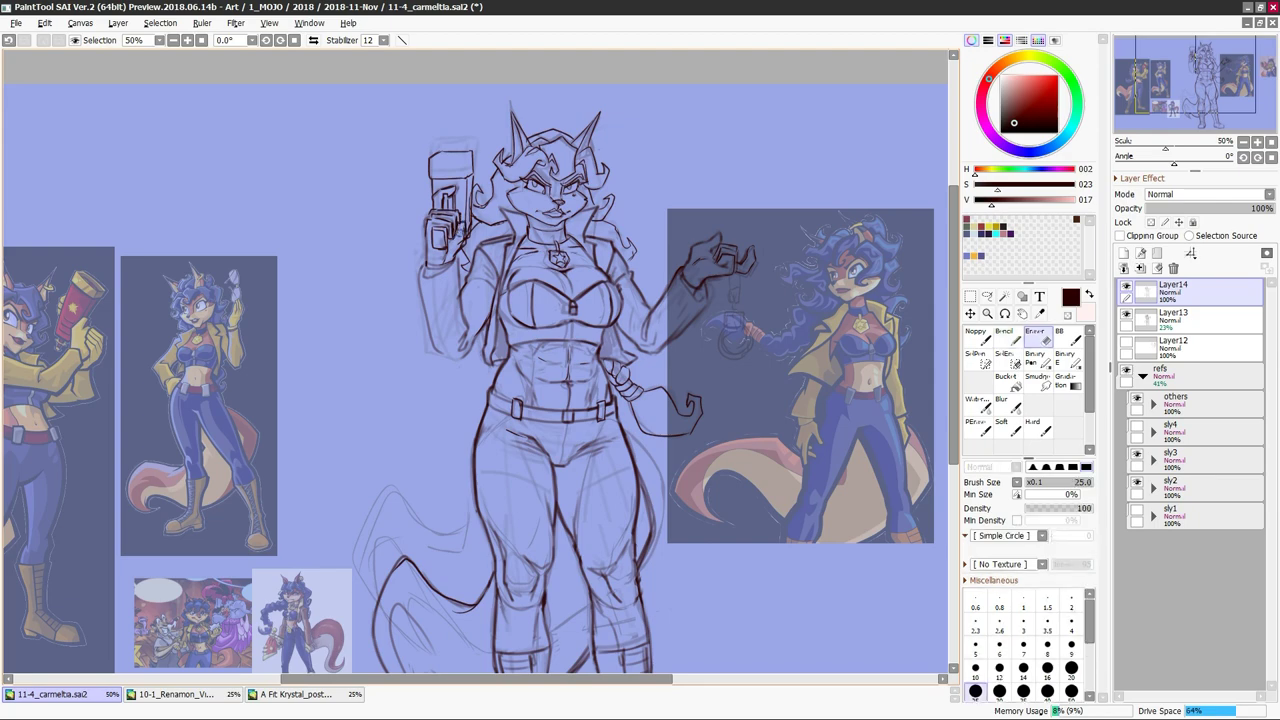
pyautogui.press('a')
pyautogui.scroll(-3, 475, 360)
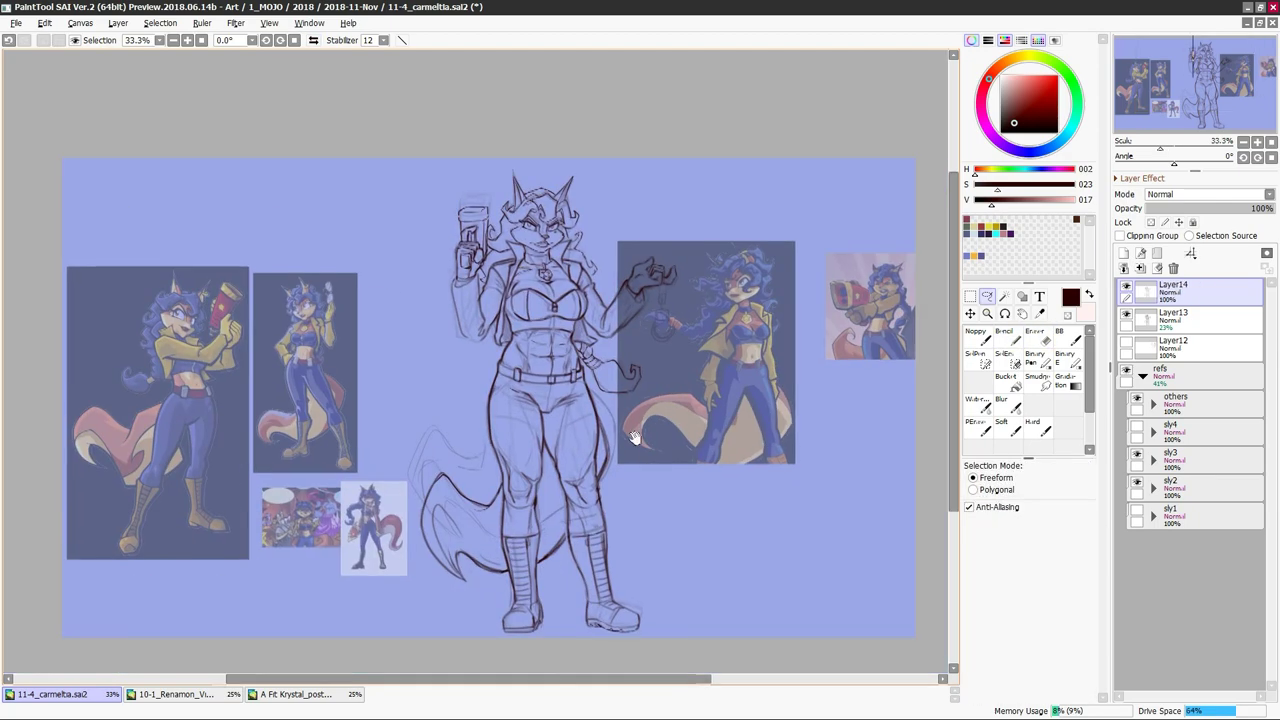
pyautogui.scroll(3, 475, 360)
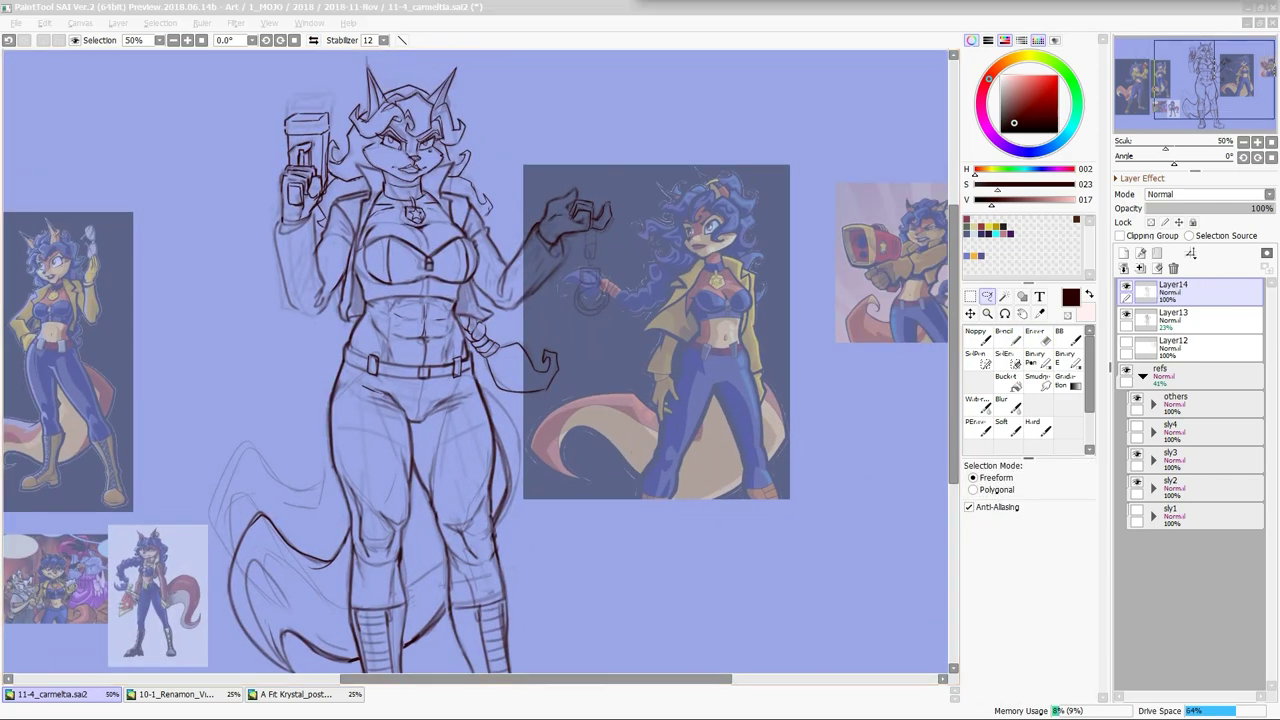
# Ink the upper handcuff hanging from the fingers of the outstretched hand
pyautogui.scroll(1, 470, 221)
pyautogui.press('b')
pyautogui.moveTo(660, 214); pyautogui.dragTo(665, 280)
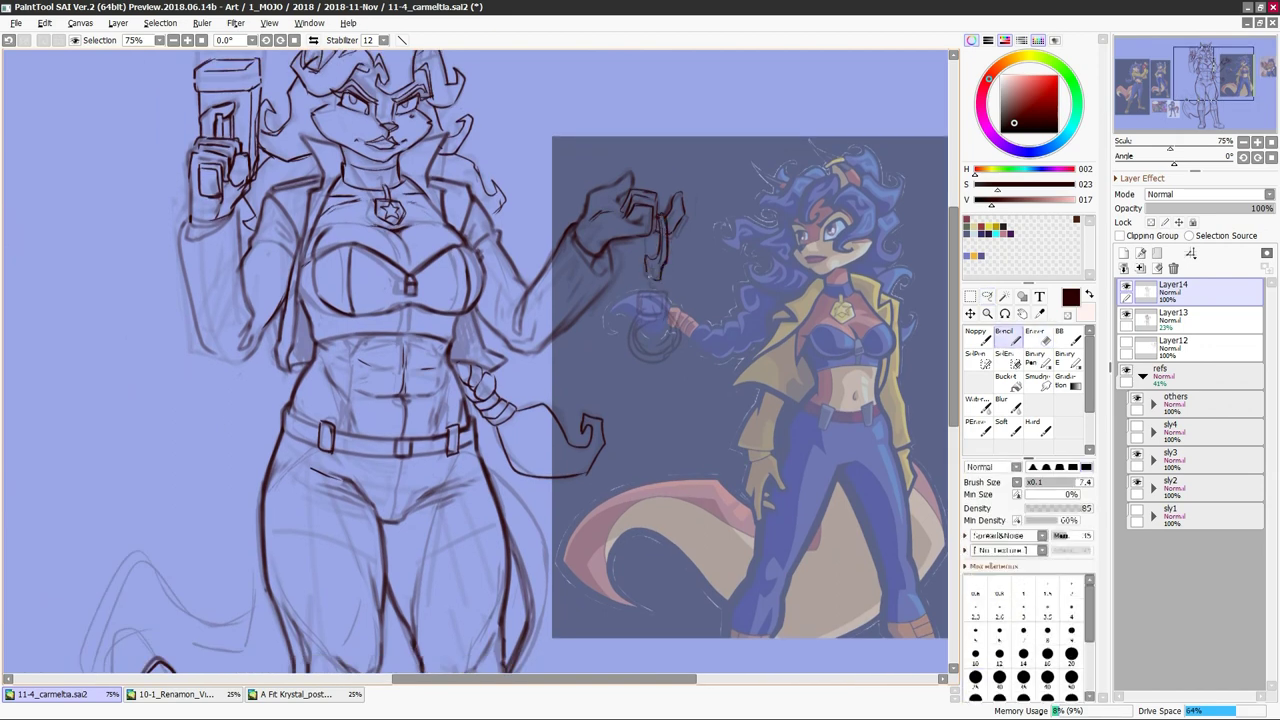
pyautogui.moveTo(648, 236); pyautogui.dragTo(650, 258)
pyautogui.press('e')
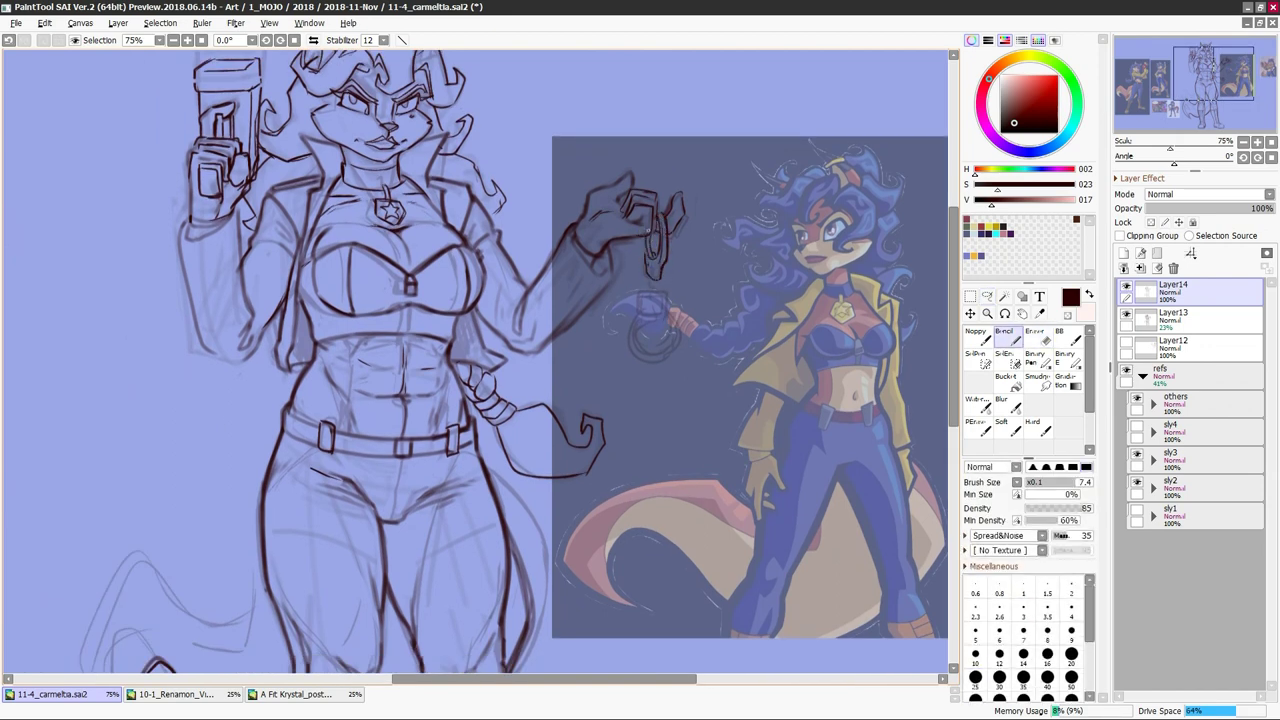
# Ink the connecting link and the round lower handcuff, undoing the last stroke on its edge
pyautogui.press('b')
pyautogui.moveTo(654, 276); pyautogui.dragTo(650, 293)
pyautogui.moveTo(660, 323)
pyautogui.mouseDown()
pyautogui.moveTo(636, 342)
pyautogui.moveTo(652, 356)
pyautogui.mouseUp()
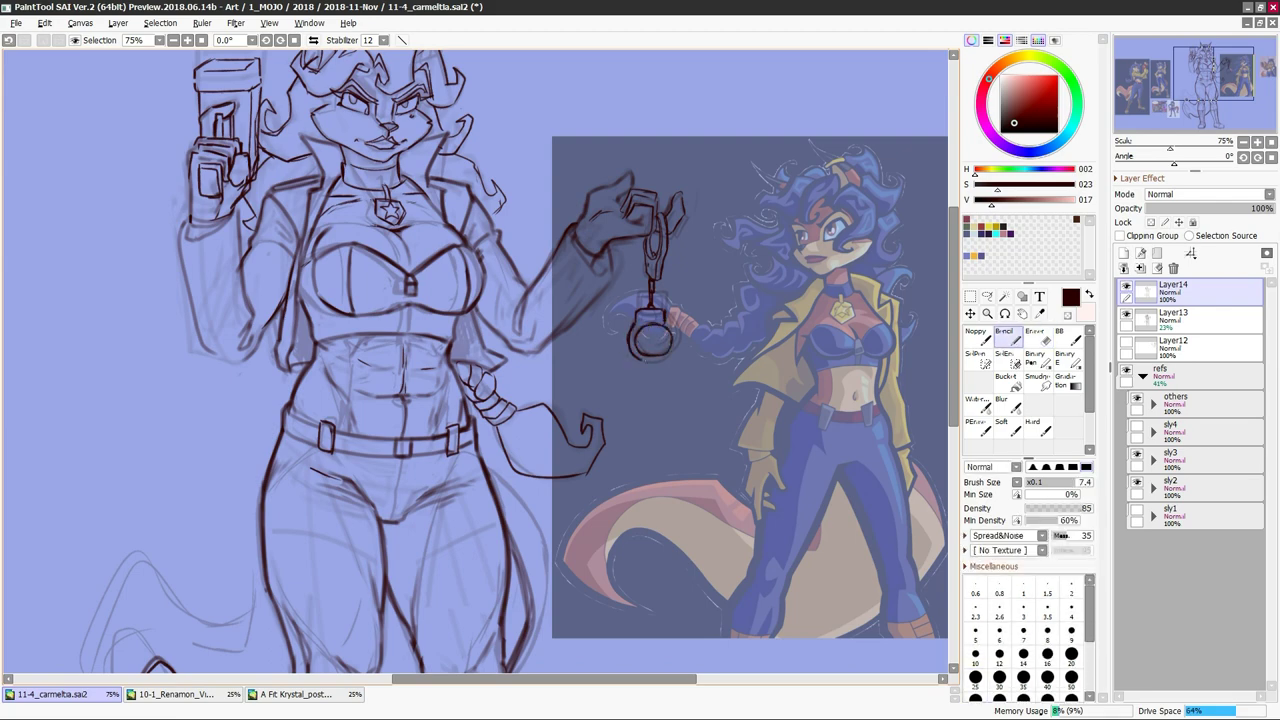
pyautogui.moveTo(668, 324); pyautogui.dragTo(664, 360)
pyautogui.hotkey('ctrl', 'z')
# Move the lower handcuff slightly down and redraw the link joining it to the upper cuff
pyautogui.hotkey('ctrl', '-')
pyautogui.press('m')
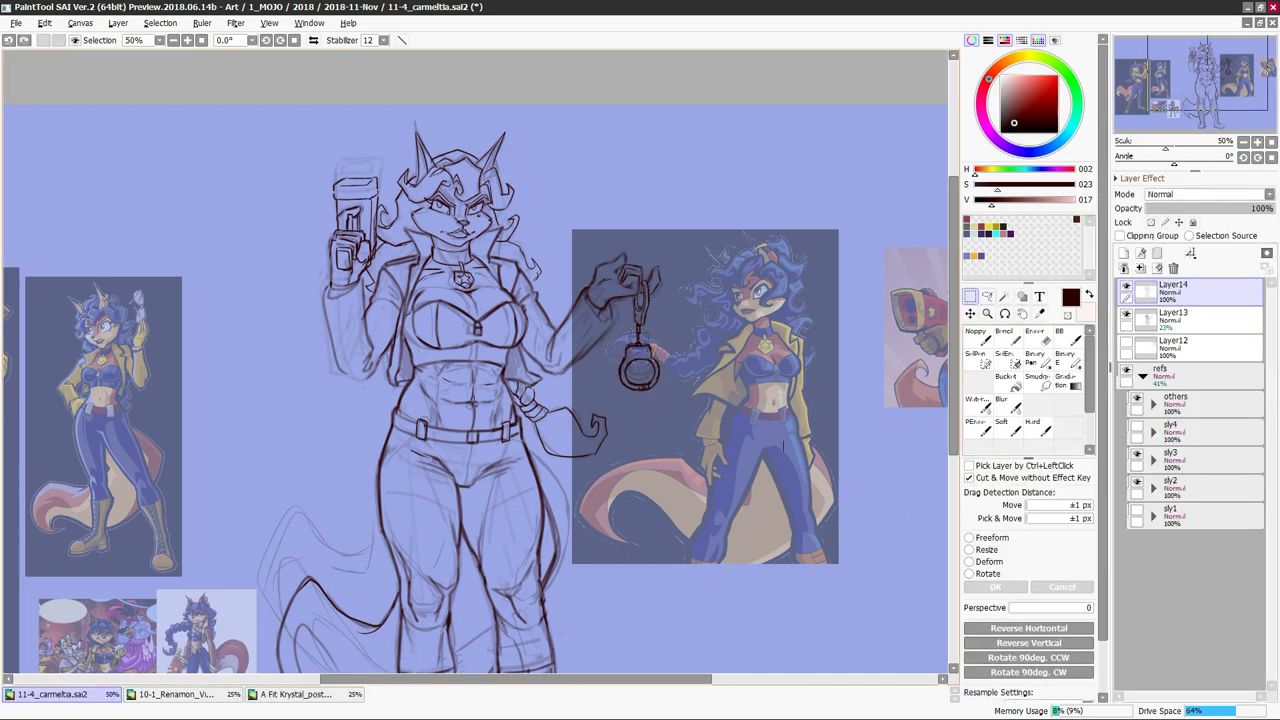
pyautogui.press('n')
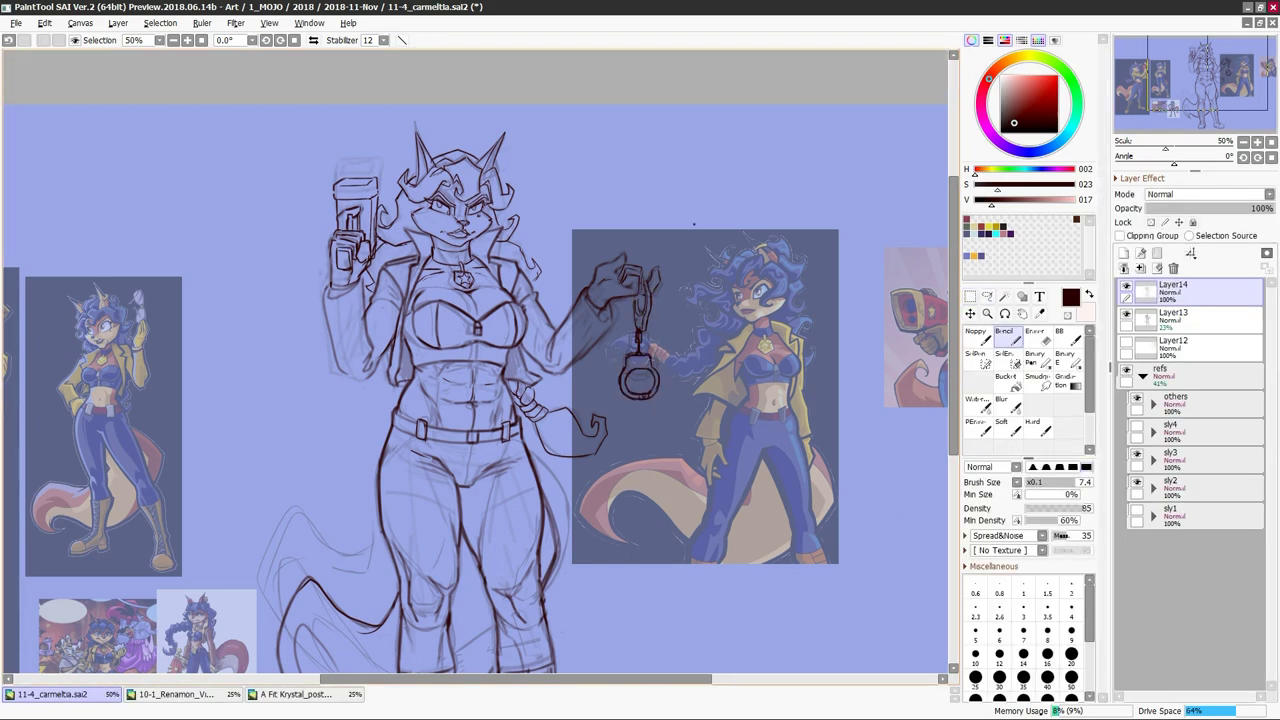
pyautogui.hotkey('ctrl', '+')
pyautogui.press('e')
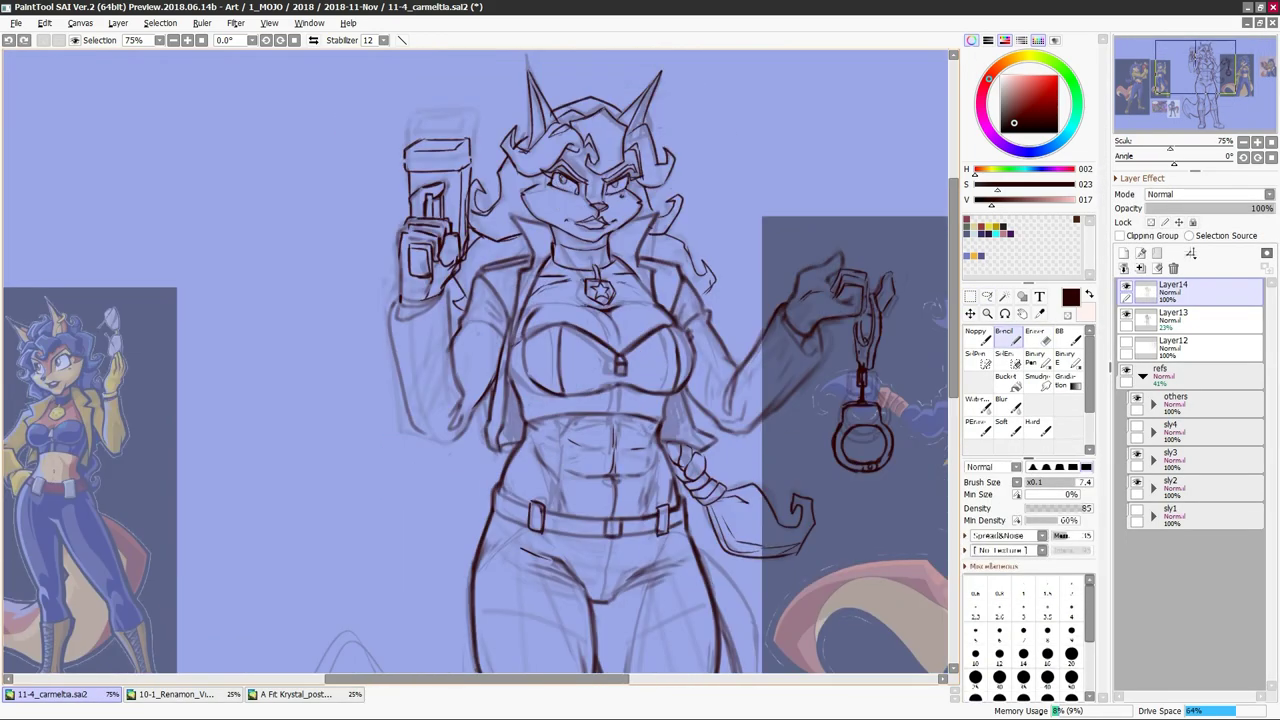
# Compare the inked figure in mirrored and normal view to examine its balance and proportions
pyautogui.press('n')
pyautogui.press('h')
pyautogui.press('h')
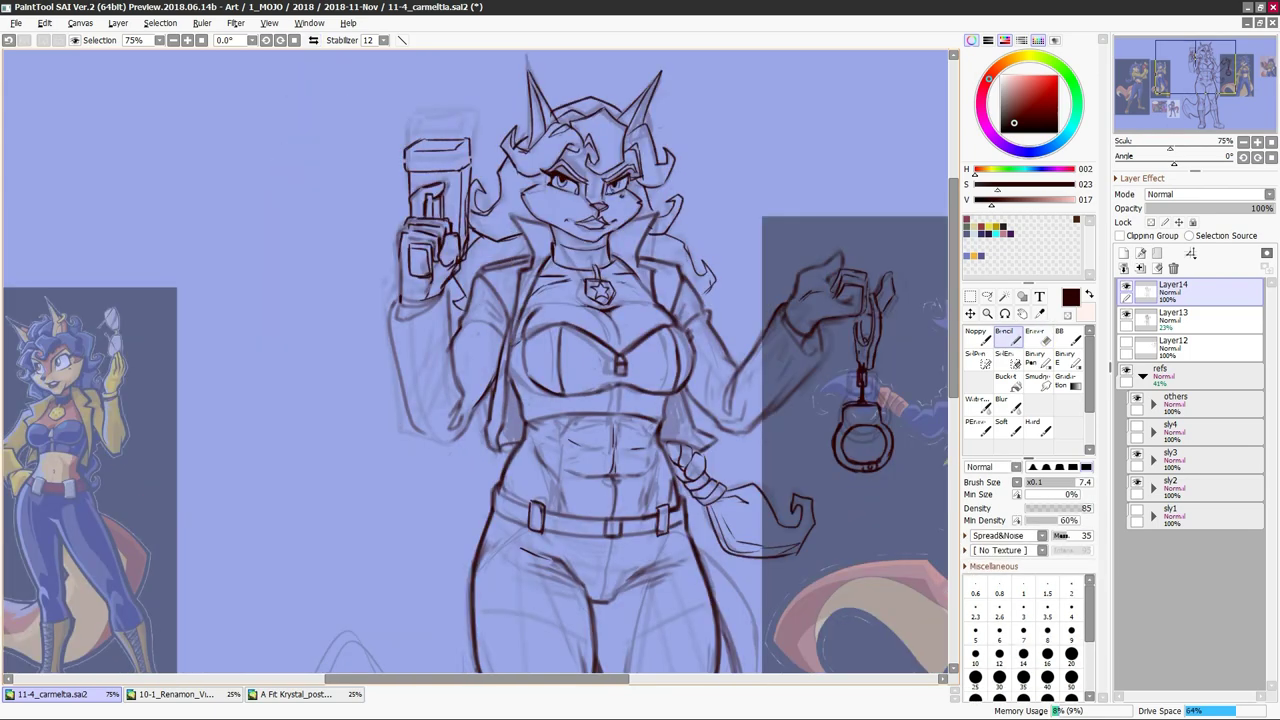
pyautogui.hotkey('ctrl', '-')
pyautogui.hotkey('ctrl', '-')
pyautogui.hotkey('ctrl', '+')
pyautogui.press('h')
pyautogui.press('h')
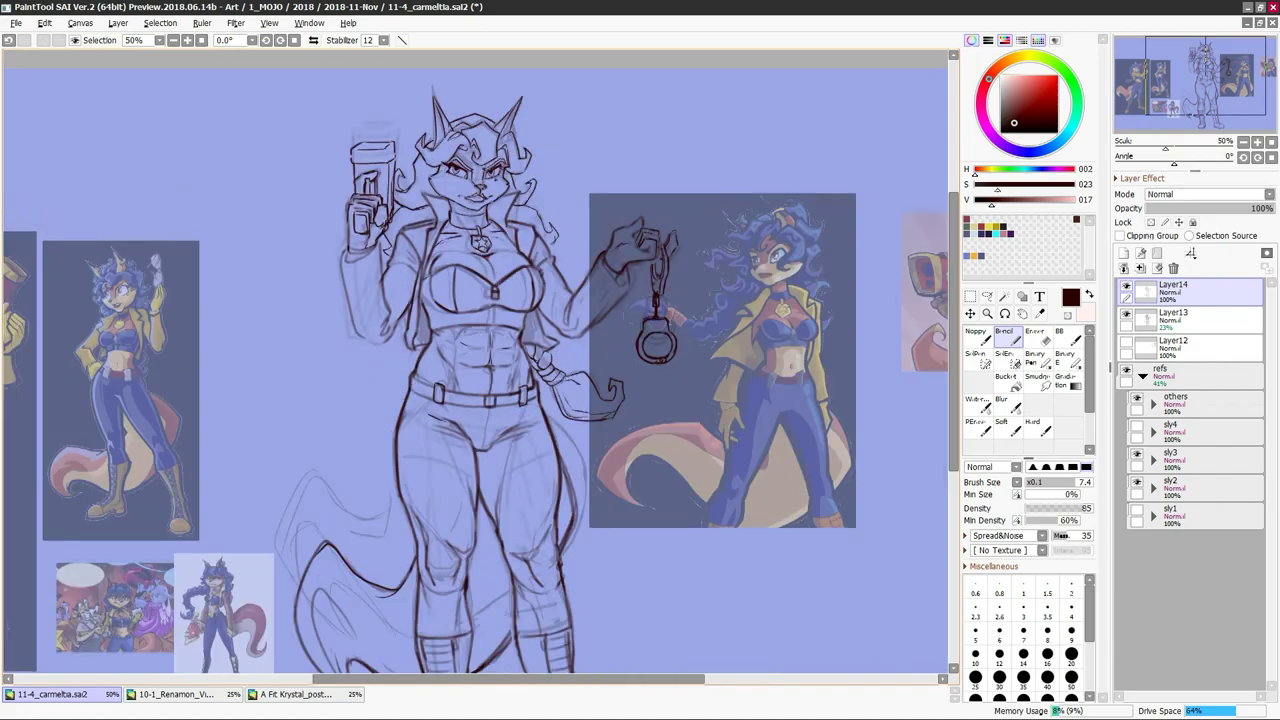
pyautogui.press('h')
pyautogui.press('h')
pyautogui.press('h')
pyautogui.press('h')
# Ink the long pointed tip of the tail beside the boots
pyautogui.moveTo(480, 400); pyautogui.dragTo(534, 245)
pyautogui.hotkey('ctrl', '-')
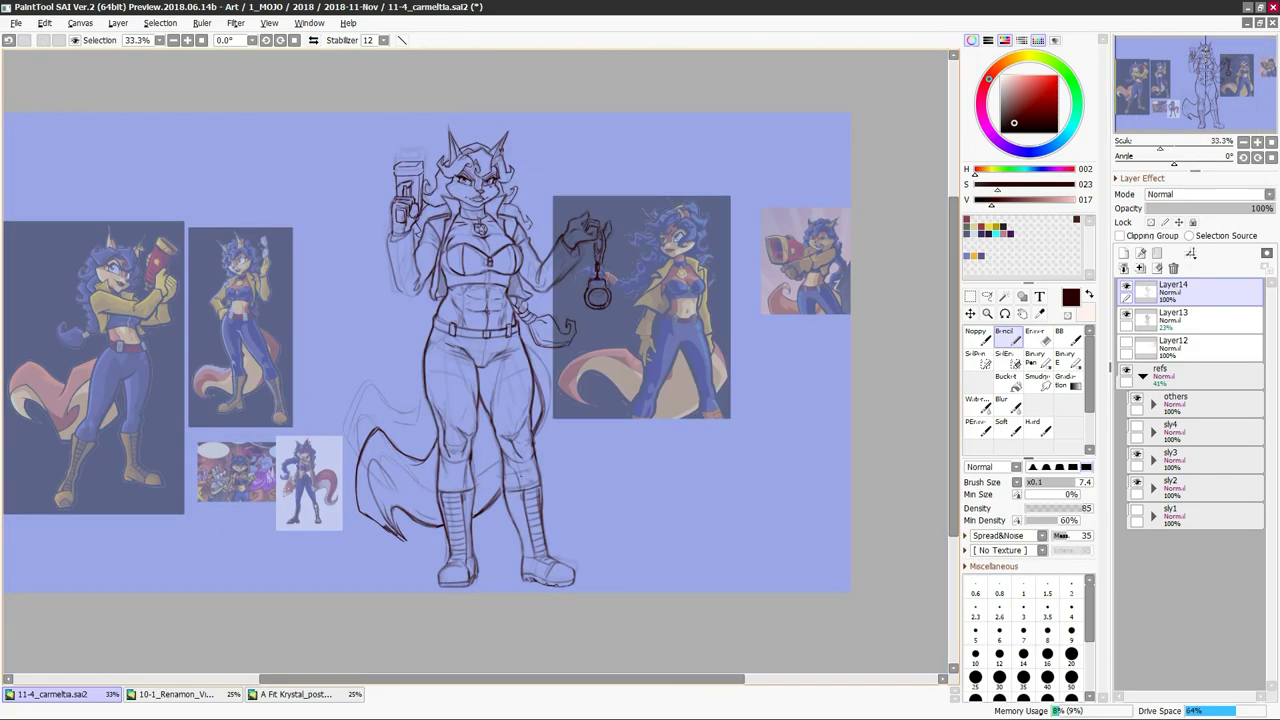
pyautogui.press('h')
pyautogui.hotkey('ctrl', '+')
pyautogui.press('h')
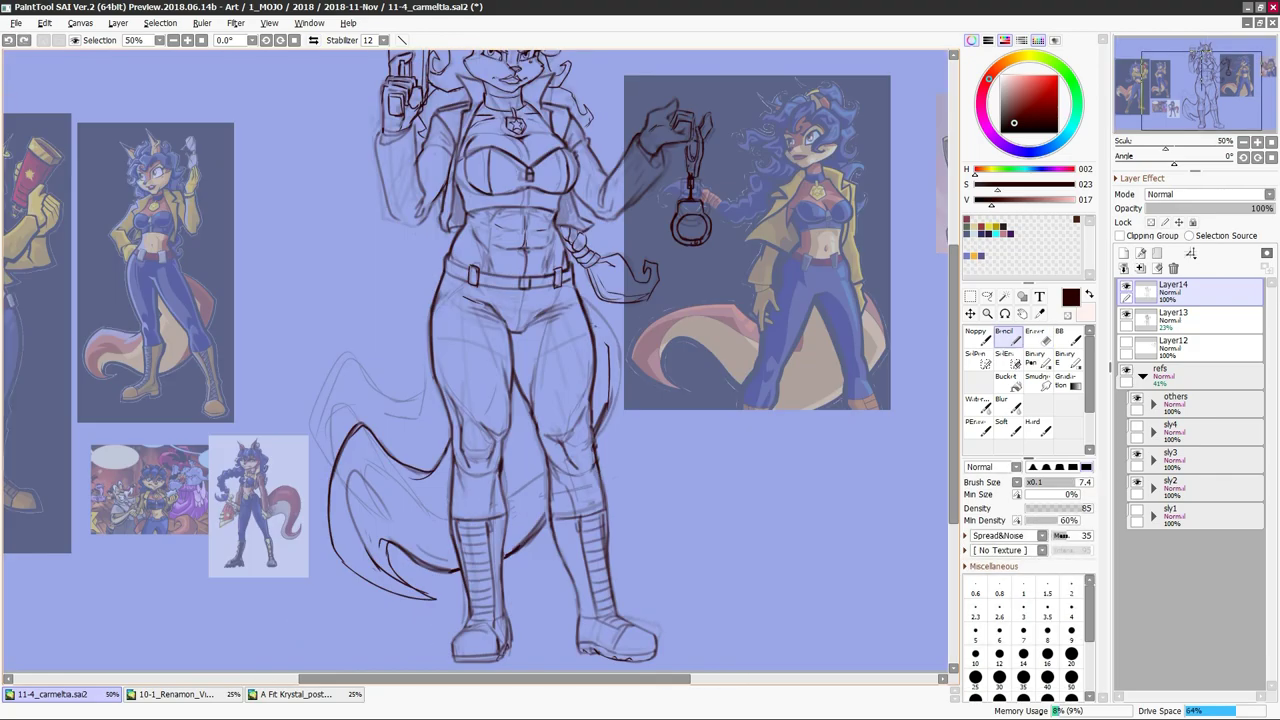
# Lower the opacity of the sketch layer Layer13 to 9% and ink the raised arm's jacket sleeve
pyautogui.hotkey('ctrl', '-')
pyautogui.hotkey('ctrl', '+')
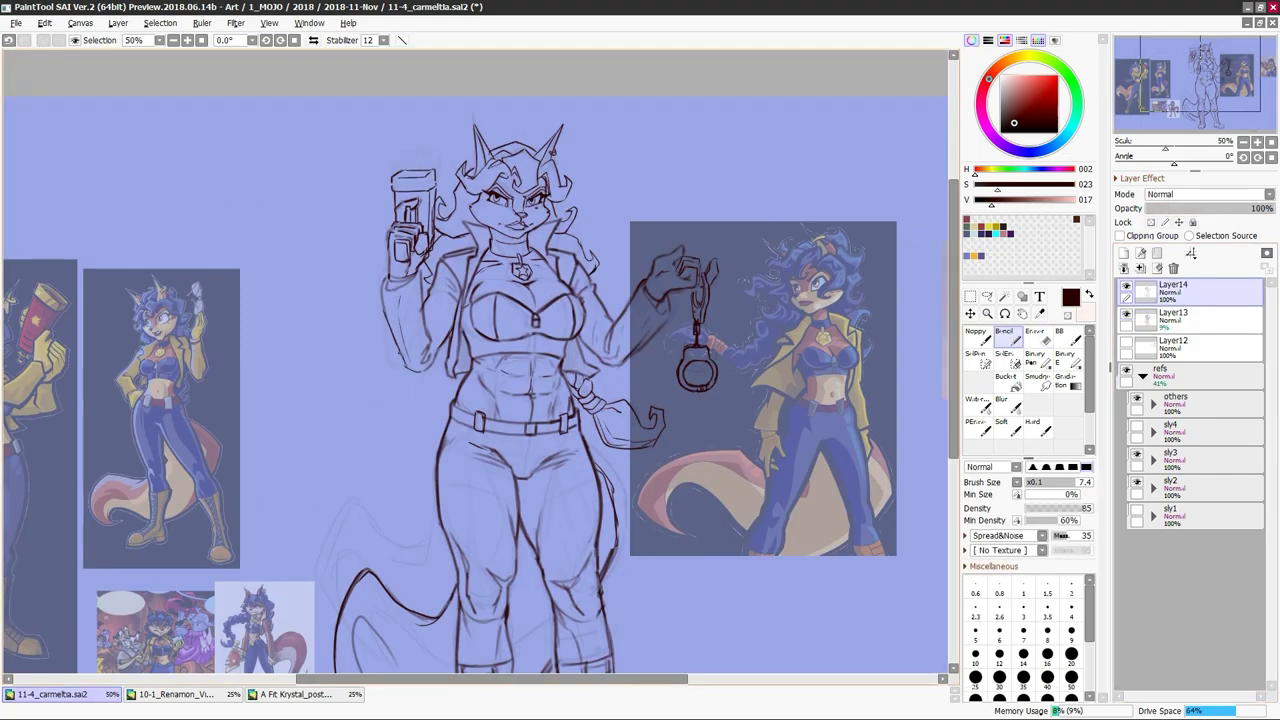
pyautogui.press('h')
pyautogui.press('h')
pyautogui.hotkey('ctrl', '-')
pyautogui.hotkey('ctrl', '+')
pyautogui.press('h')
pyautogui.press('h')
pyautogui.press('e')
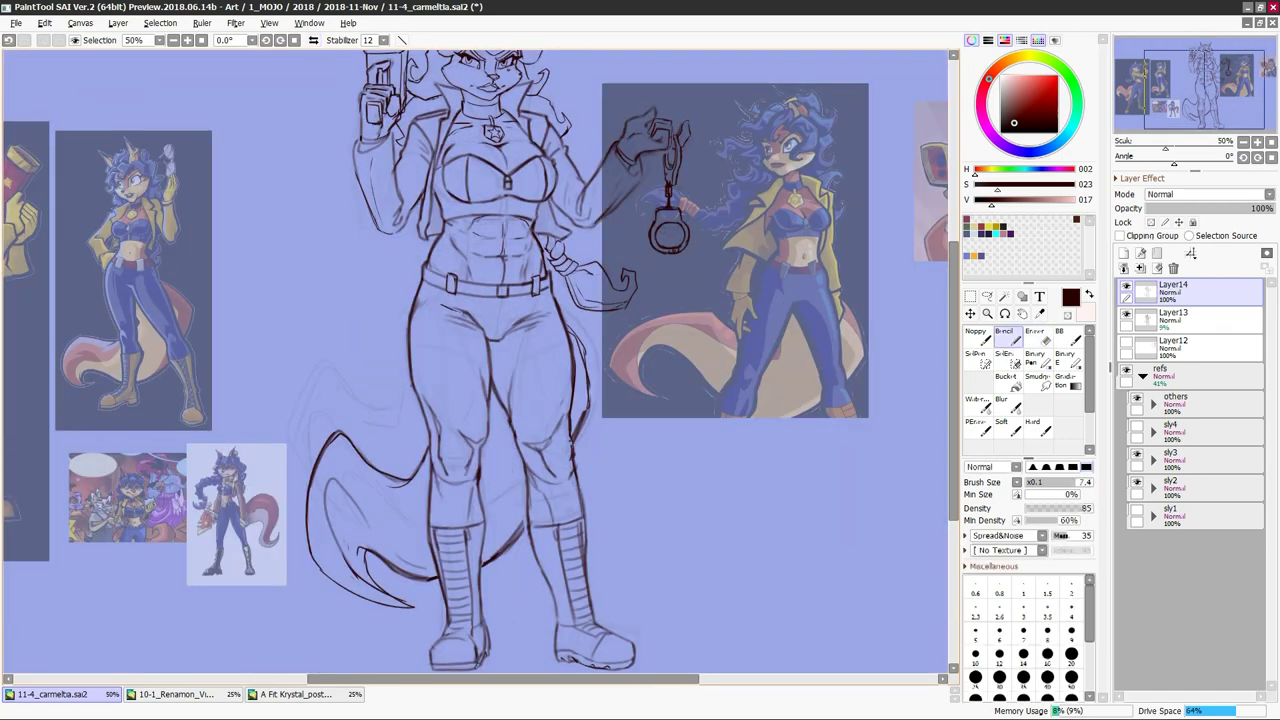
# Touch up the inked outlines of the legs, boots and tail and erase stray marks
pyautogui.hotkey('ctrl', '-')
pyautogui.hotkey('ctrl', '+')
pyautogui.press('h')
pyautogui.press('b')
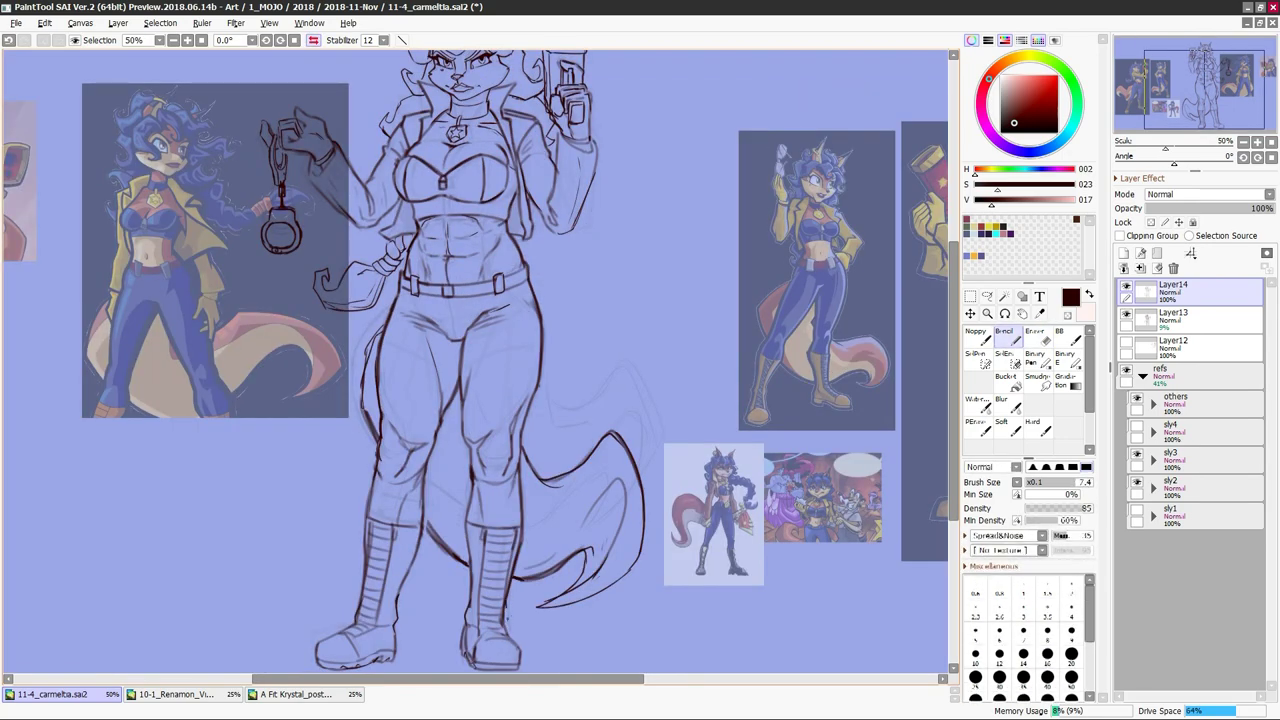
pyautogui.press('h')
pyautogui.press('h')
pyautogui.press('h')
pyautogui.press('h')
pyautogui.press('h')
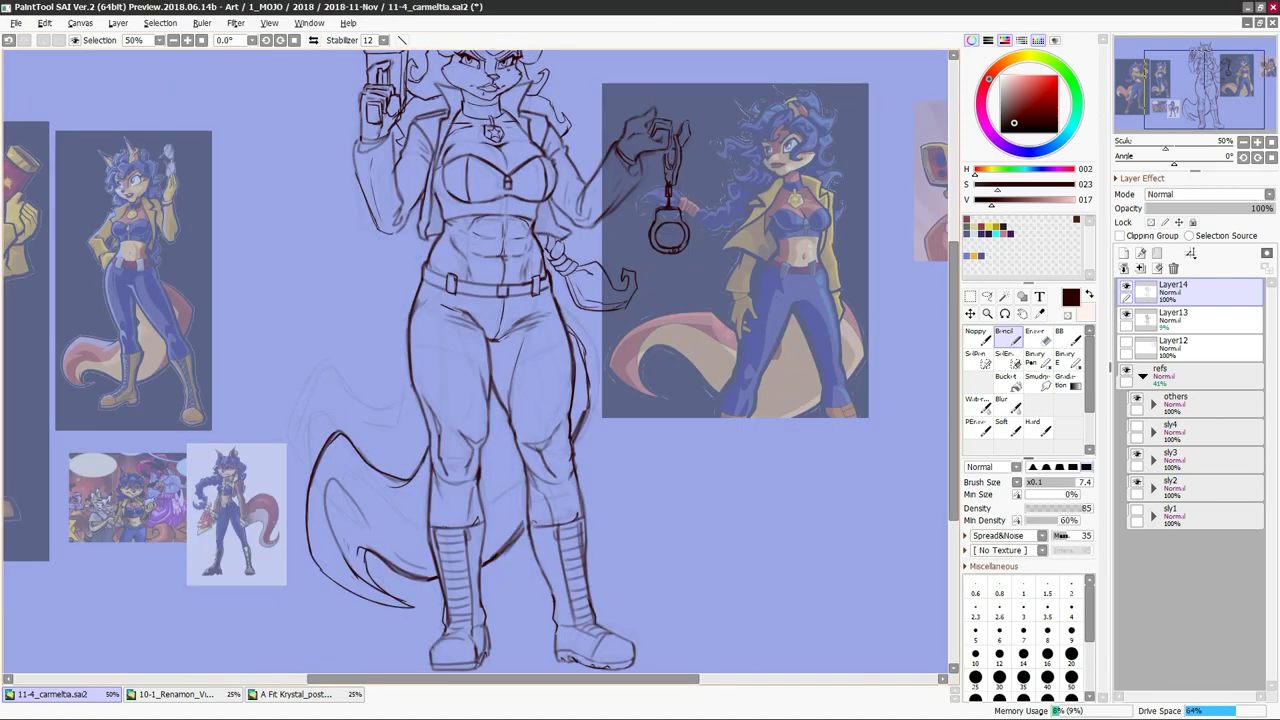
pyautogui.press('h')
pyautogui.press('h')
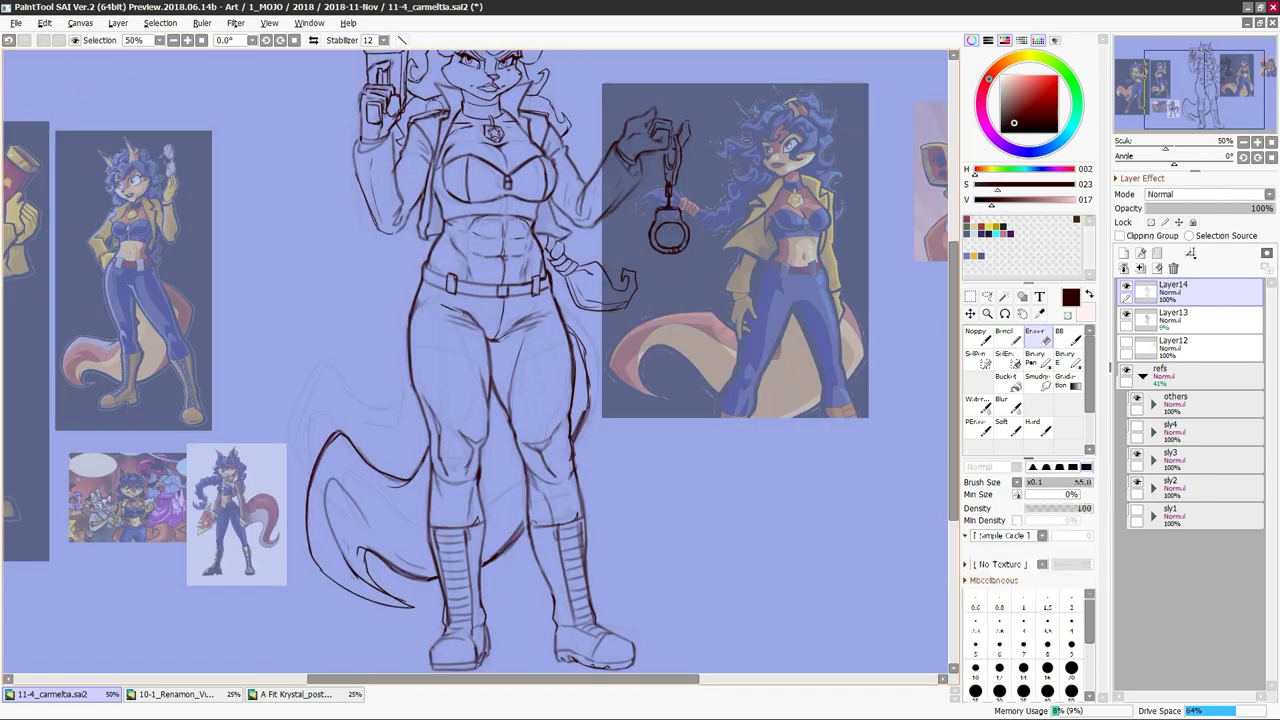
pyautogui.press('h')
pyautogui.press('h')
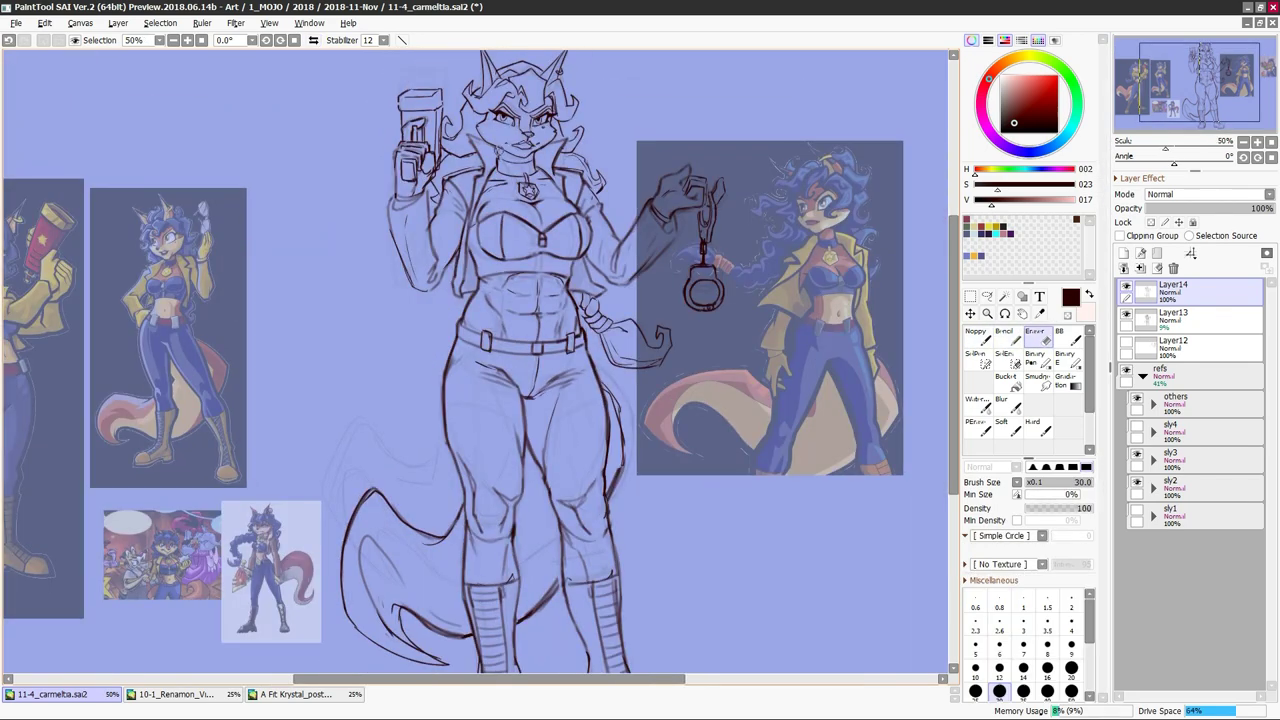
# Ink the small earring on the outer edge of the ear farther from the gun
pyautogui.hotkey('ctrl', '+')
pyautogui.press('h')
pyautogui.press('h')
pyautogui.press('h')
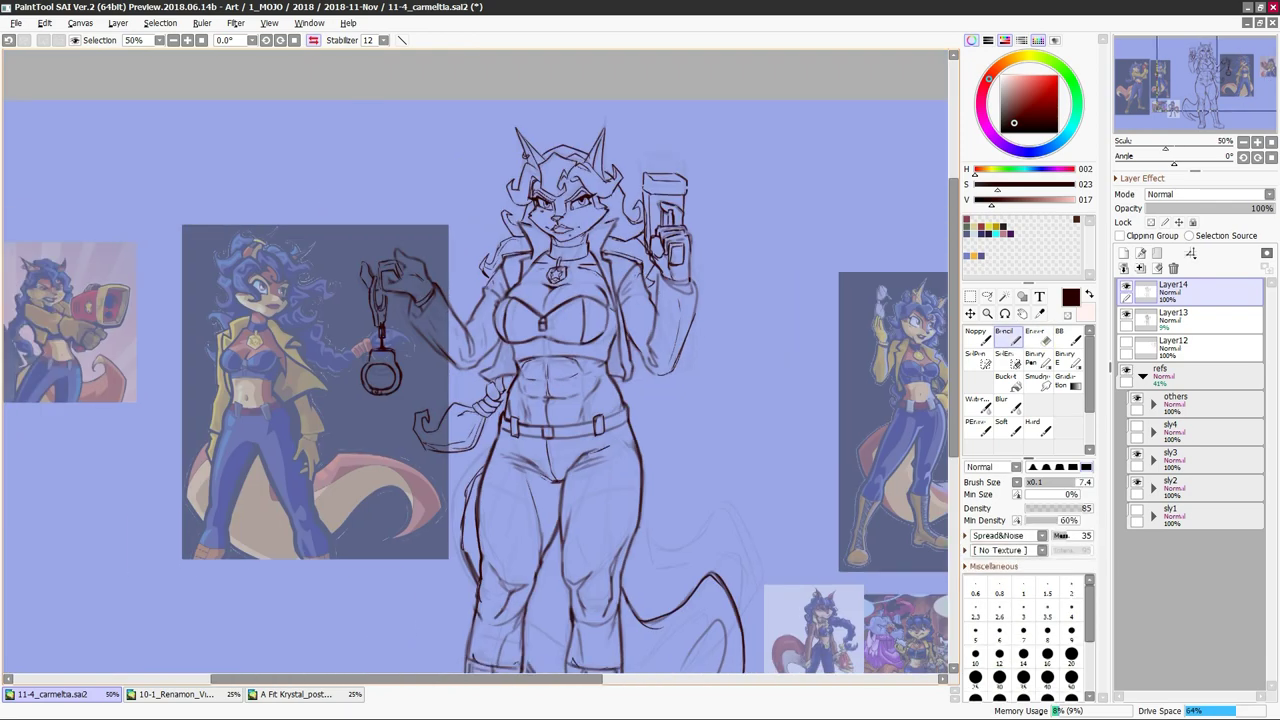
pyautogui.press('h')
pyautogui.press('h')
# Ink the hair locks falling behind the jacket collar on the handcuff side
pyautogui.press('e')
pyautogui.press('h')
pyautogui.press('n')
pyautogui.hscroll(-3, 475, 380)
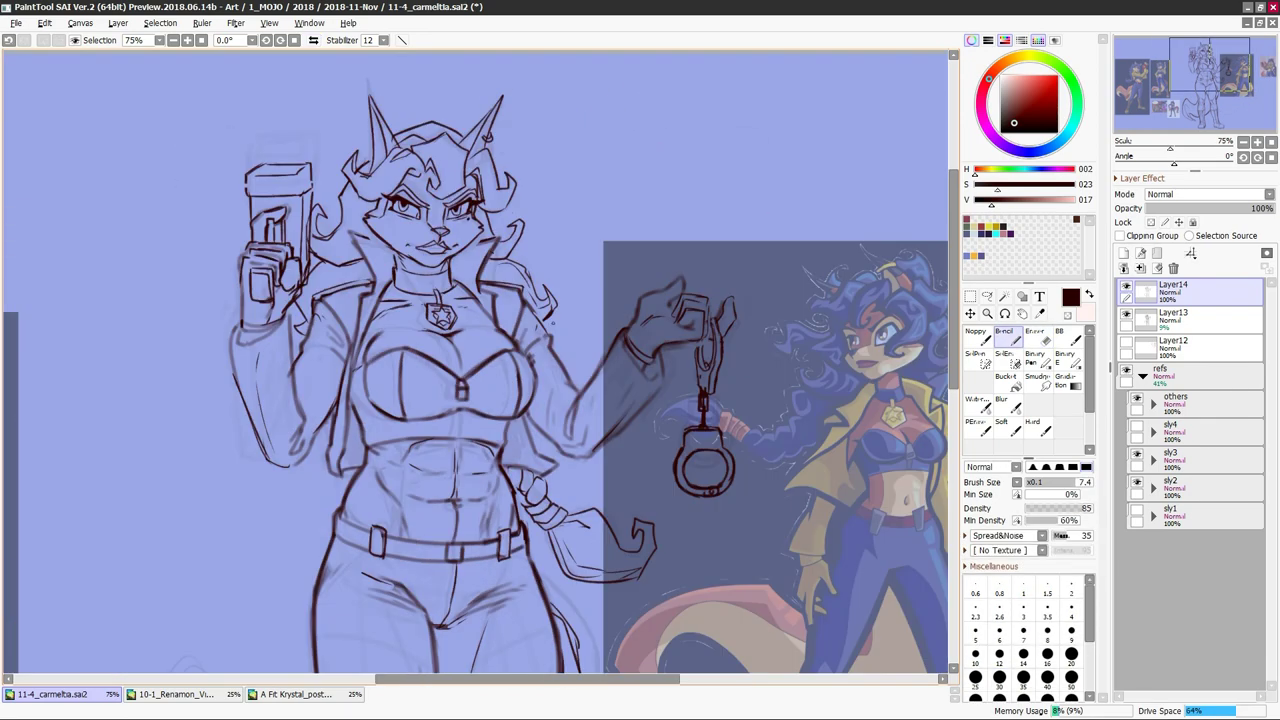
pyautogui.press('h')
pyautogui.press('h')
pyautogui.hscroll(-2, 475, 380)
pyautogui.press('e')
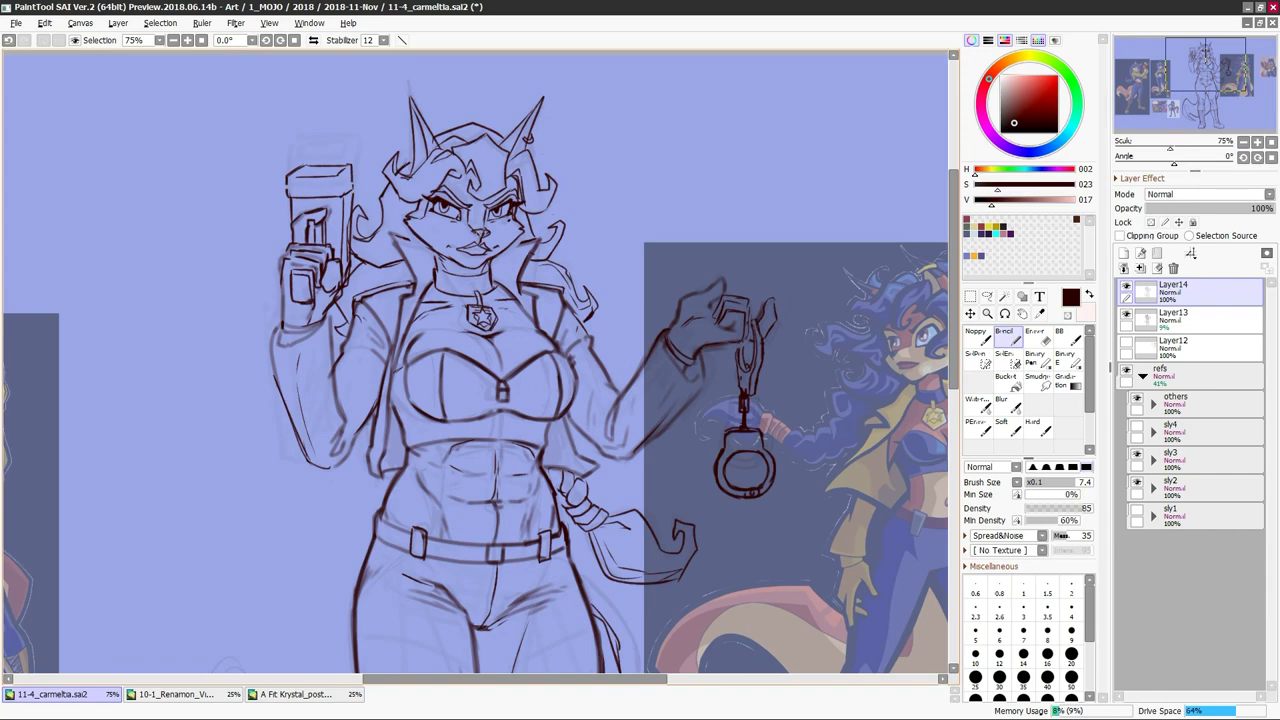
# Examine the whole figure from a distance in mirrored and normal view
pyautogui.press('h')
pyautogui.press('h')
pyautogui.hotkey('ctrl', '-')
pyautogui.hotkey('ctrl', '-')
pyautogui.hotkey('ctrl', '+')
pyautogui.press('h')
pyautogui.press('n')
pyautogui.press('h')
# Refine the line art of the figure by alternating pencil strokes with erasing of excess line
pyautogui.press('e')
pyautogui.press('n')
pyautogui.press('h')
pyautogui.press('h')
pyautogui.hscroll(-3, 475, 380)
pyautogui.press('e')
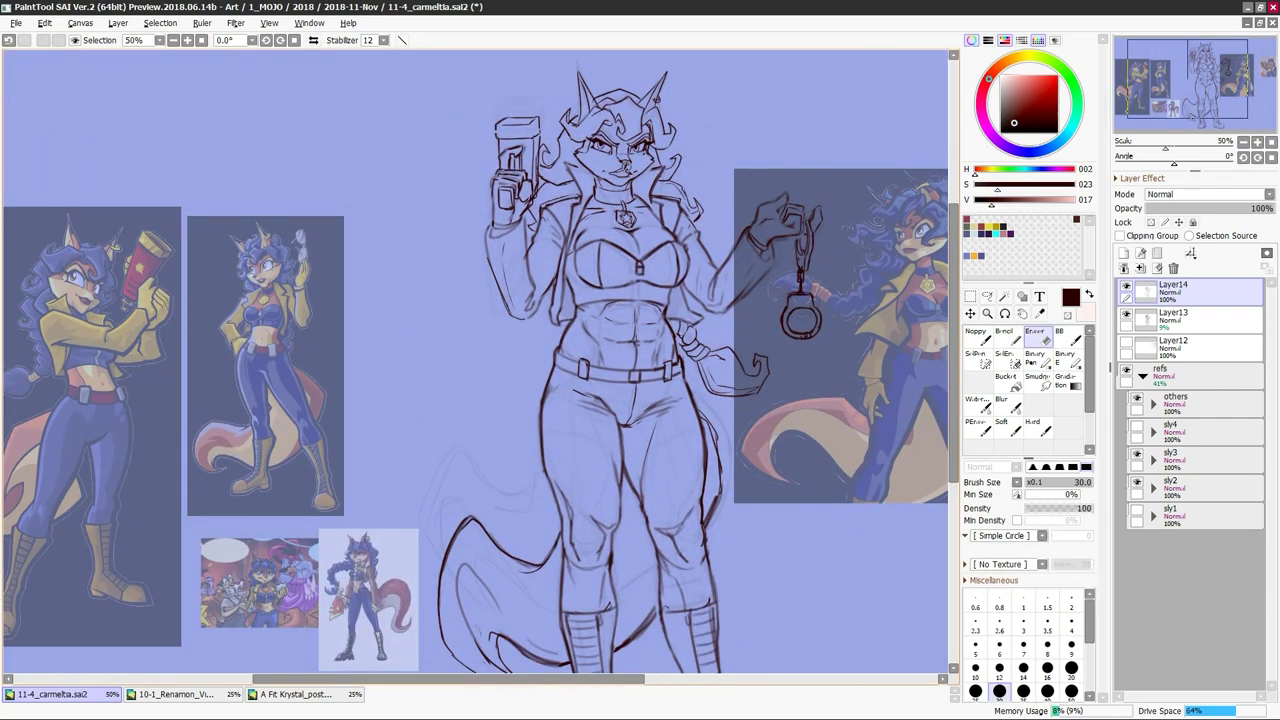
pyautogui.press('n')
pyautogui.press('e')
pyautogui.press('n')
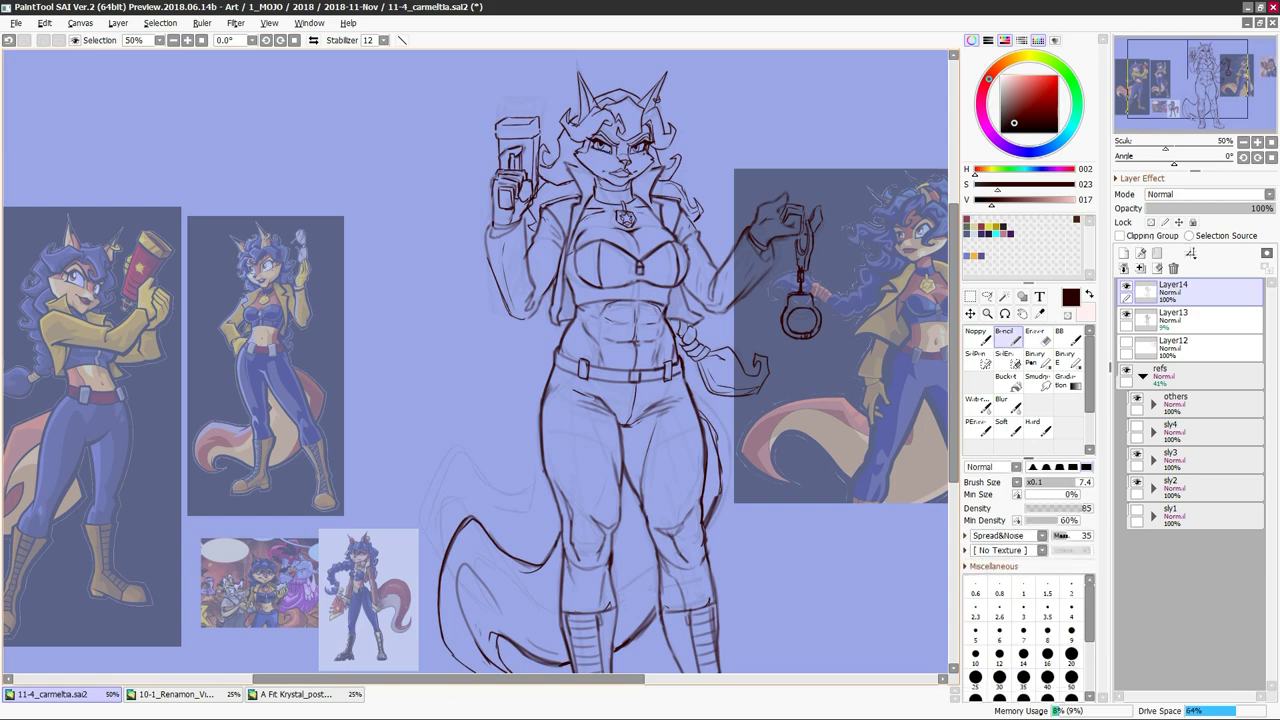
# Extend the zipper below the pull on the front of the top and save the drawing
pyautogui.hotkey('ctrl', '-')
pyautogui.press('h')
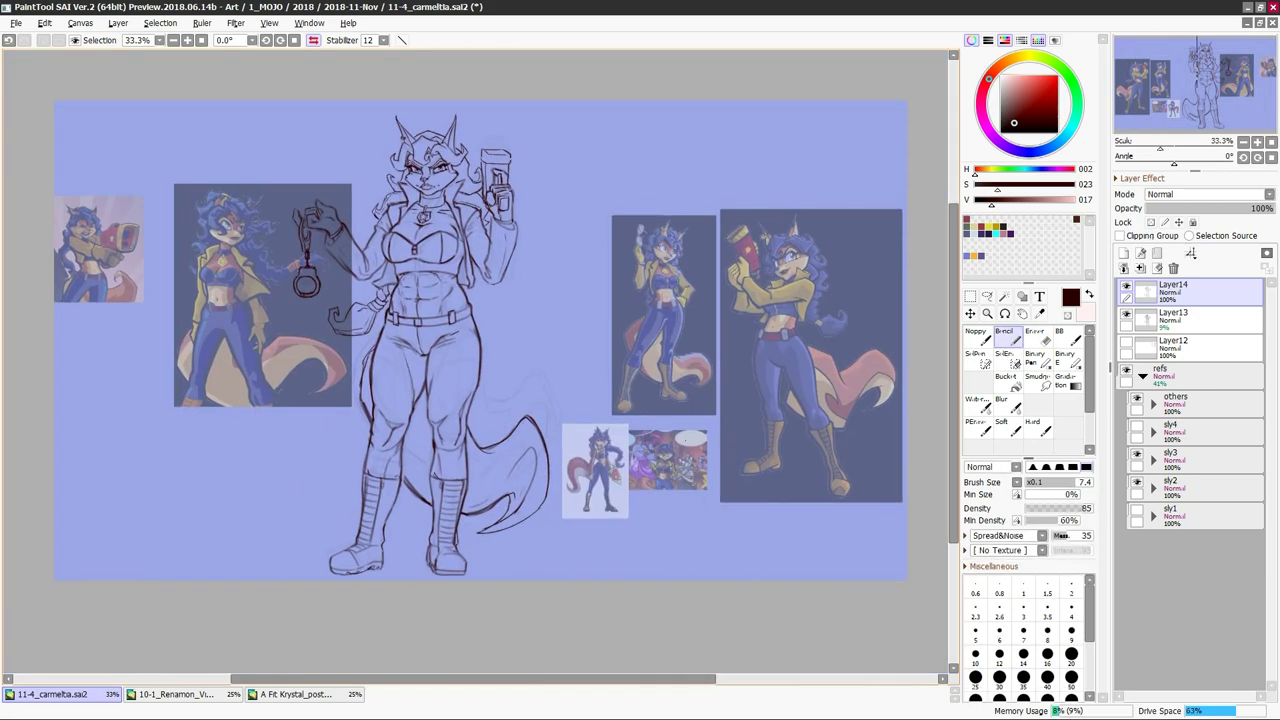
pyautogui.press('h')
pyautogui.hotkey('ctrl', '+')
pyautogui.press('h')
pyautogui.press('h')
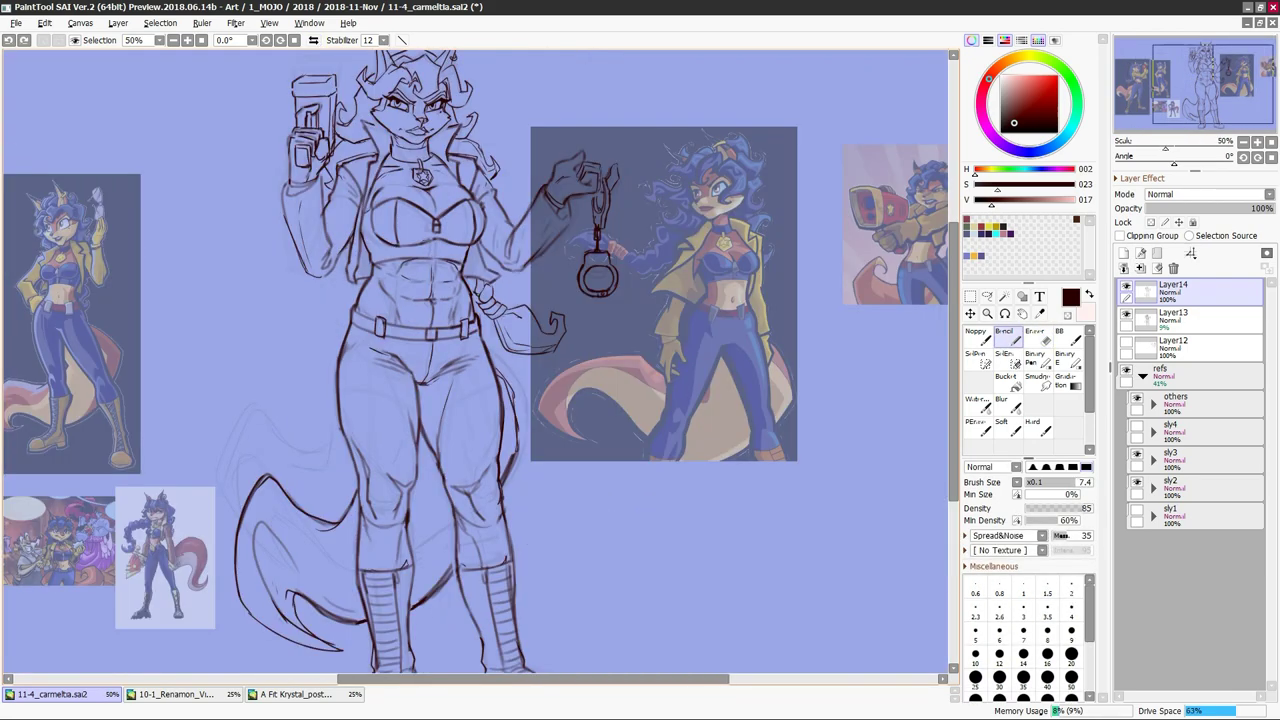
pyautogui.press('h')
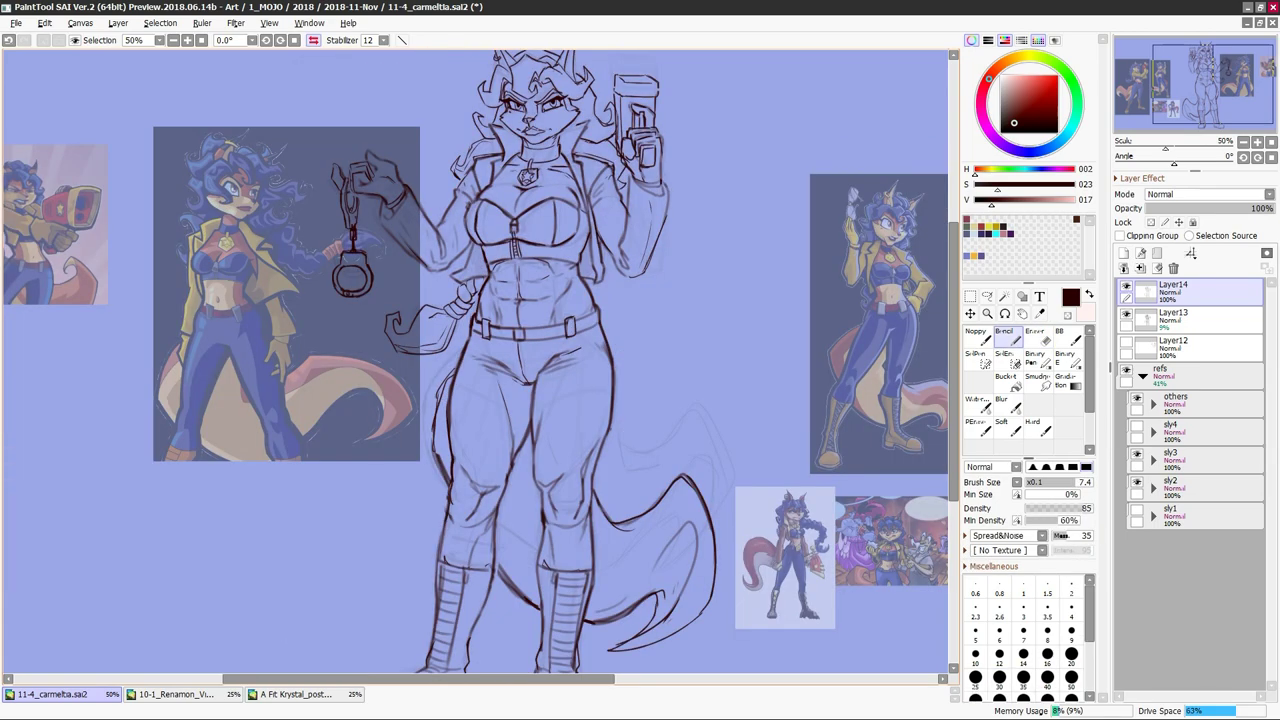
pyautogui.press('h')
pyautogui.hotkey('ctrl', '-')
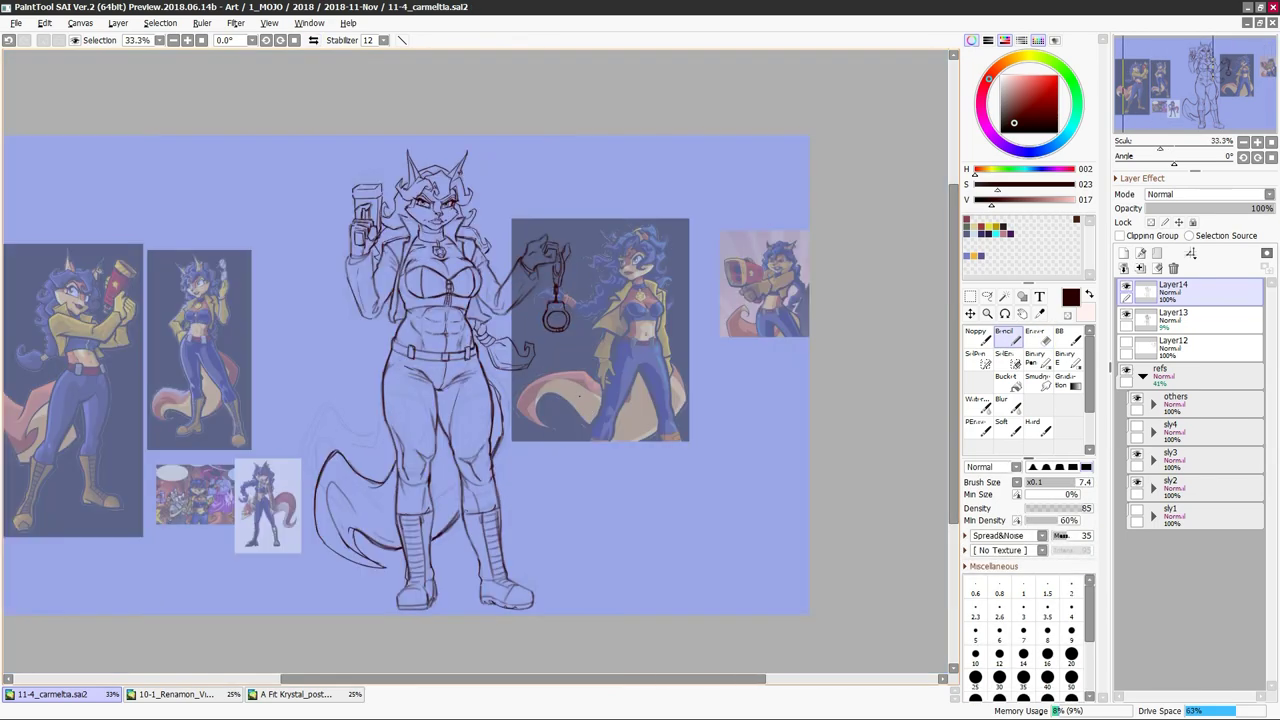
# Ink the zipper teeth down the front of the top to its hem and clean up their edges
pyautogui.press('h')
pyautogui.press('h')
pyautogui.hotkey('ctrl', '+')
pyautogui.hotkey('ctrl', '+')
pyautogui.hotkey('ctrl', '+')
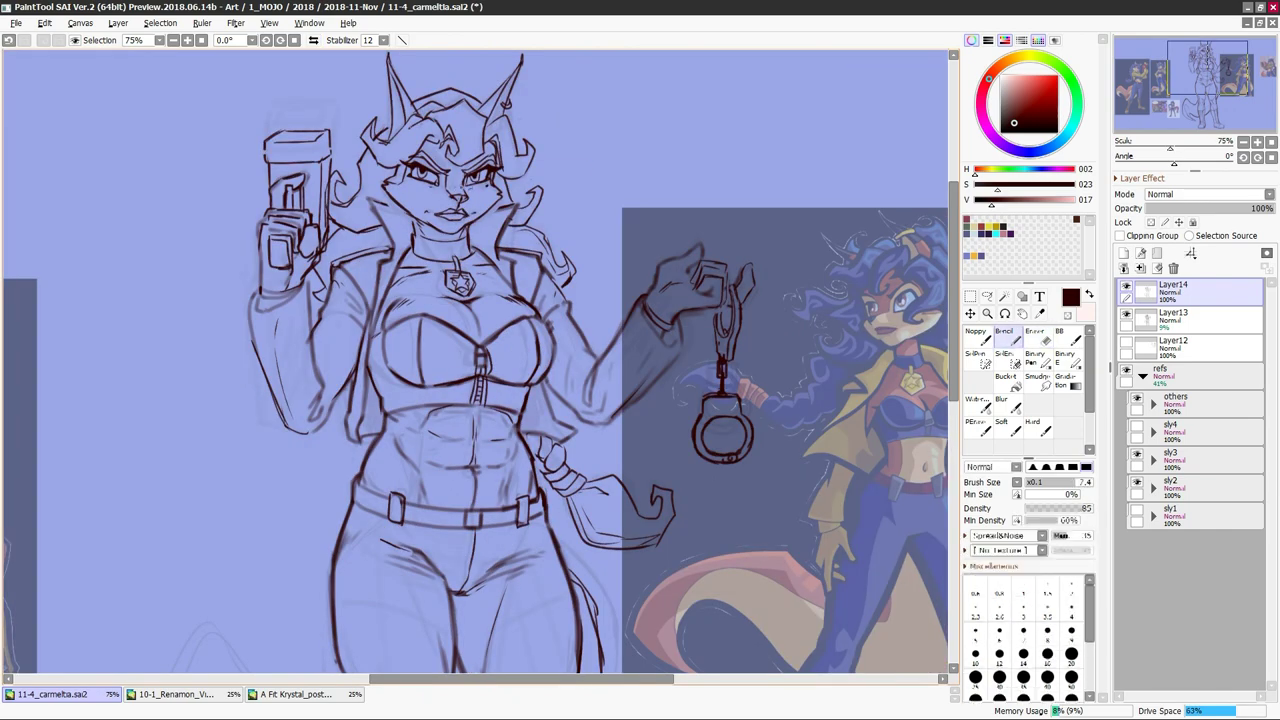
pyautogui.press('h')
pyautogui.moveTo(475, 360); pyautogui.dragTo(528, 312)
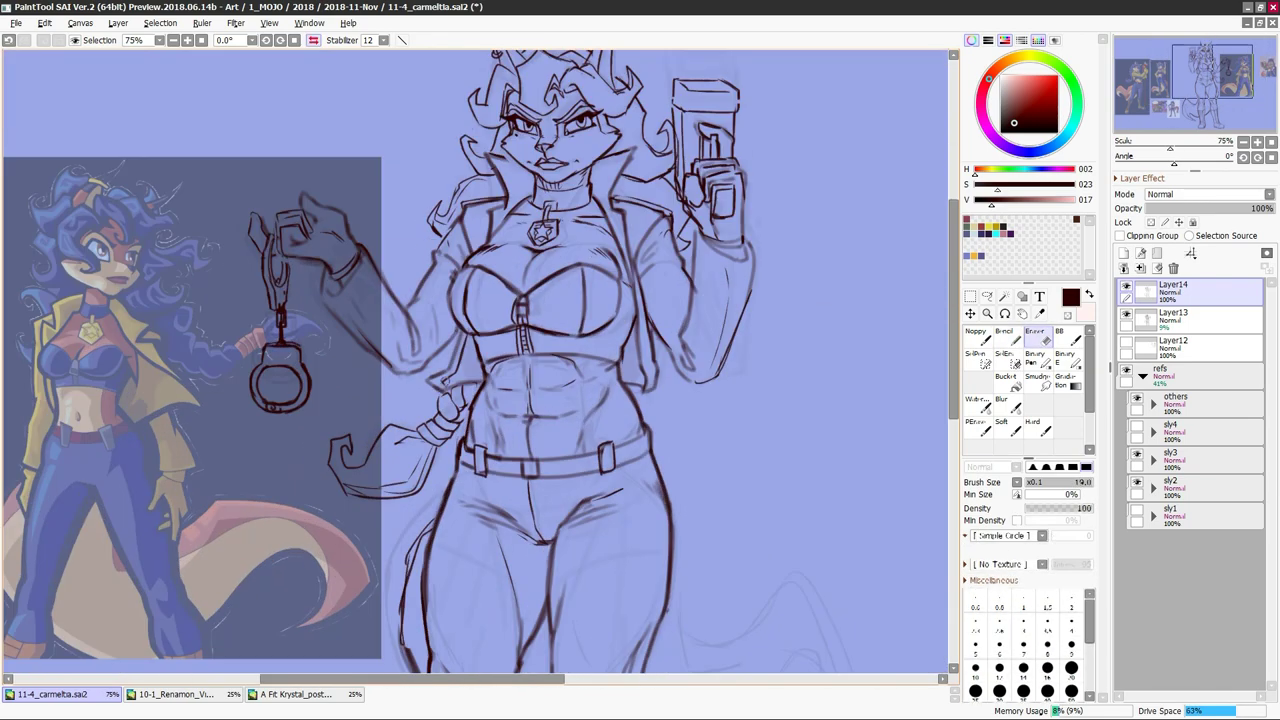
pyautogui.hotkey('ctrl', '-')
pyautogui.hotkey('ctrl', '-')
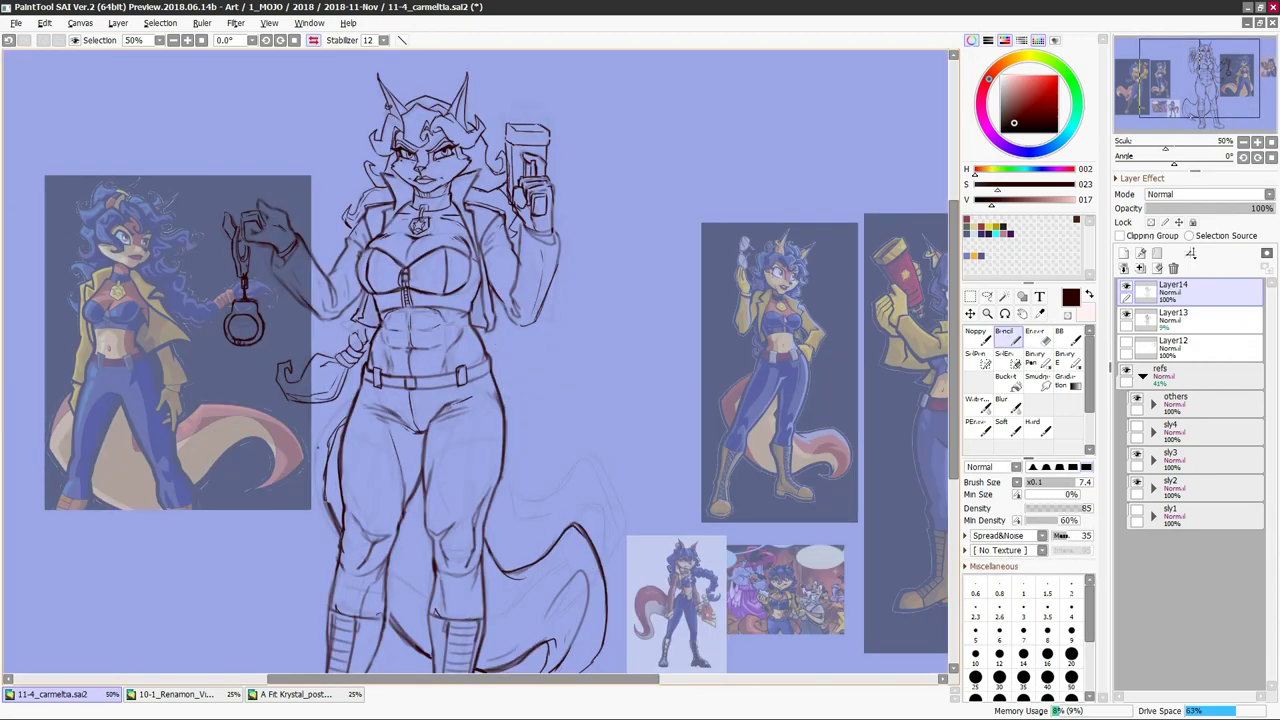
# Check the whole figure's proportions from a distance in mirrored and normal view
pyautogui.press('h')
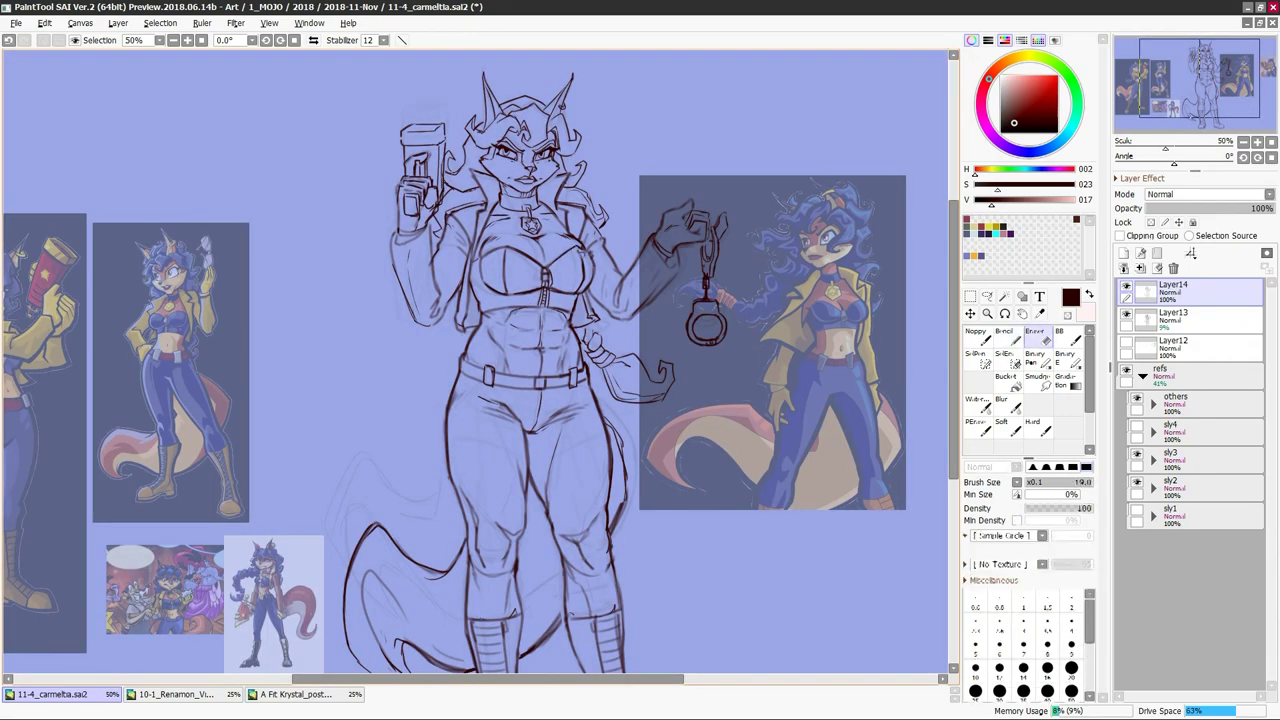
pyautogui.press('h')
pyautogui.hotkey('ctrl', '-')
pyautogui.press('h')
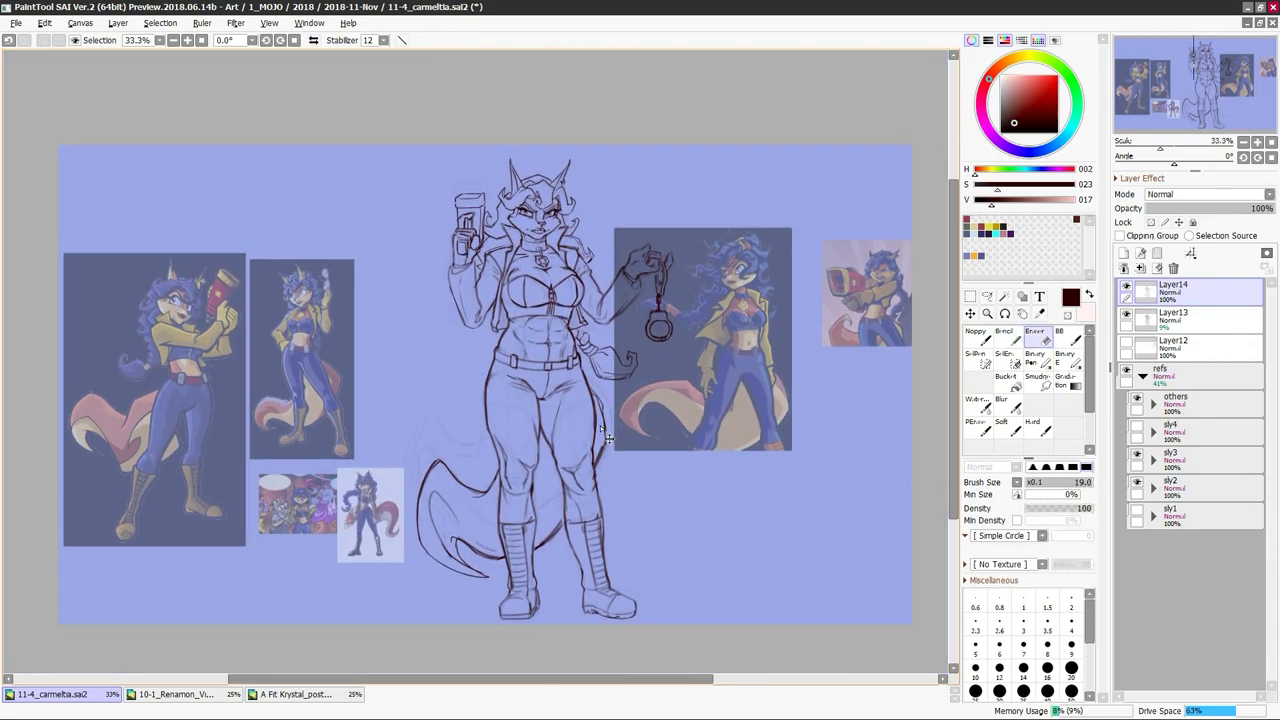
pyautogui.hotkey('ctrl', '+')
pyautogui.hotkey('ctrl', '-')
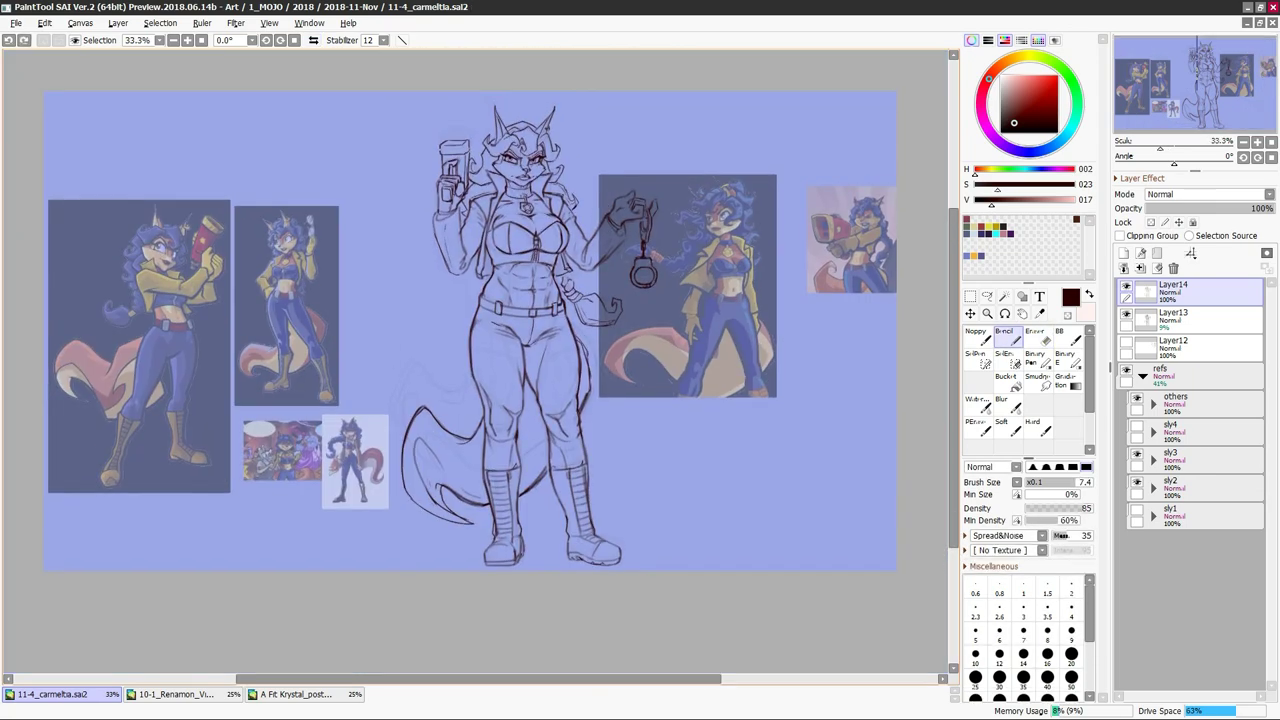
pyautogui.press('e')
pyautogui.press('h')
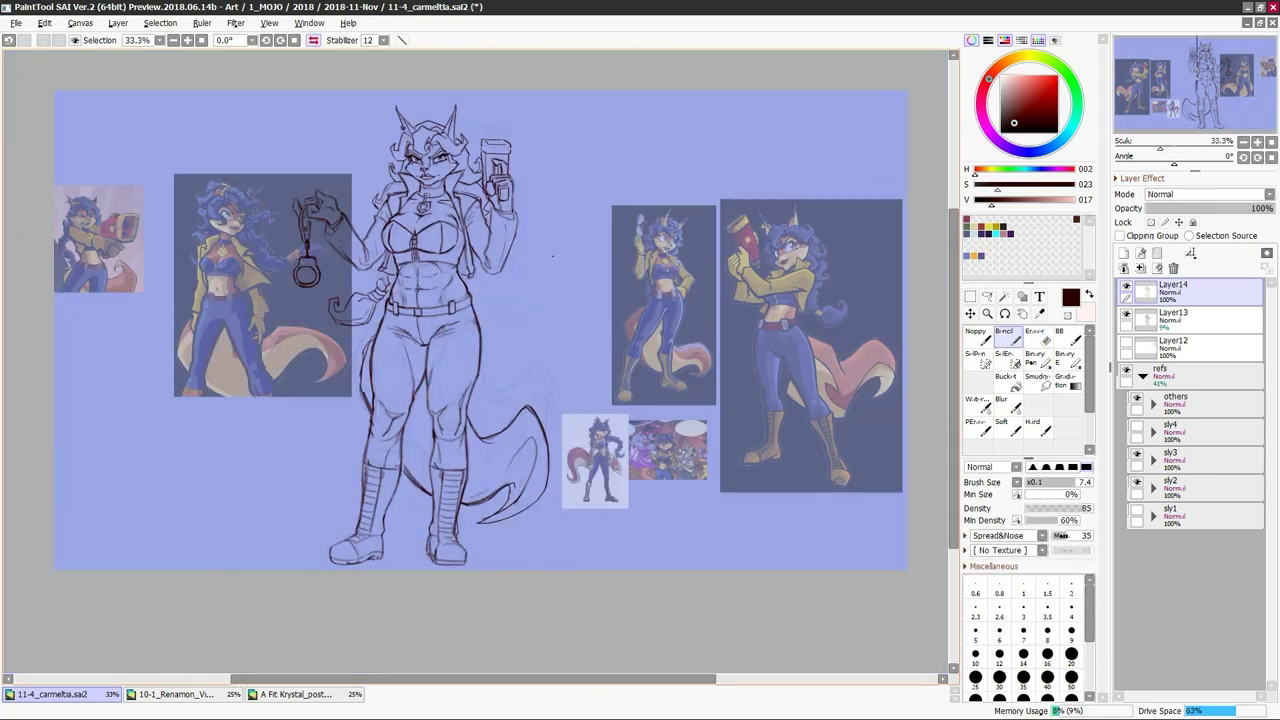
# Touch up the figure's line art with alternating pencil and eraser strokes, checking it in mirrored view
pyautogui.hotkey('ctrl', '+')
pyautogui.press('e')
pyautogui.press('h')
pyautogui.hotkey('ctrl', '-')
pyautogui.press('e')
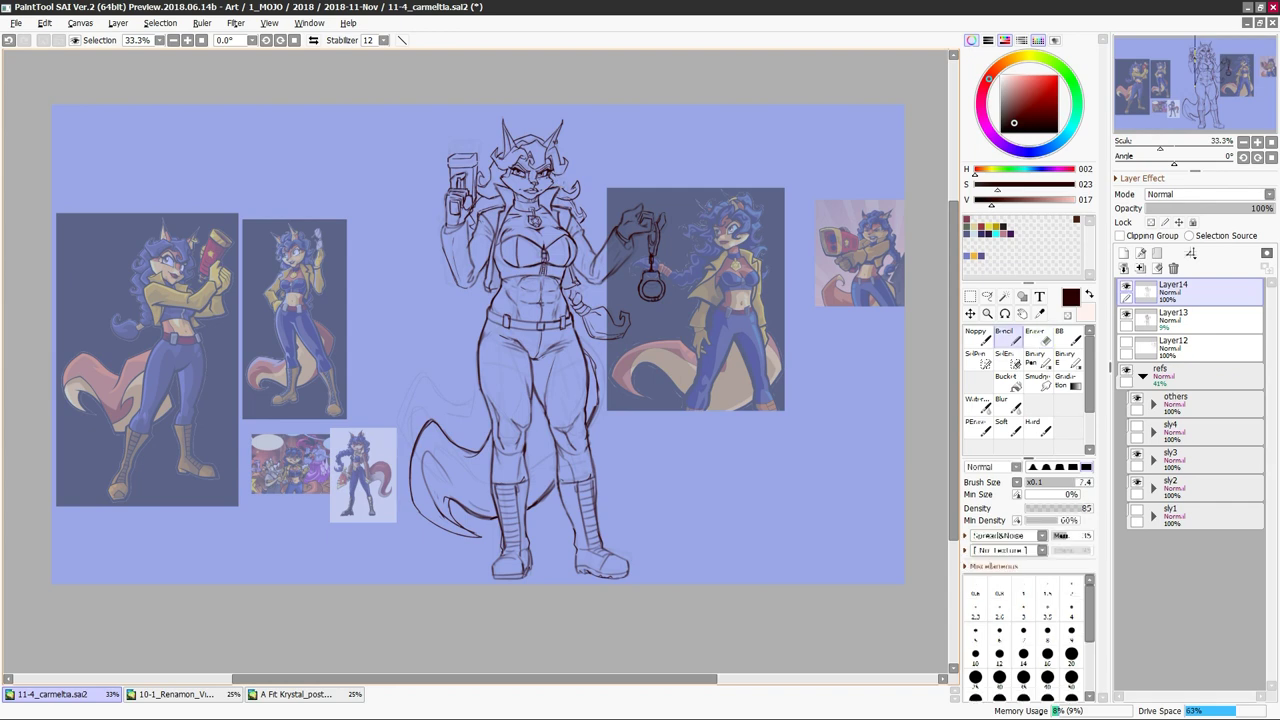
pyautogui.press('h')
pyautogui.press('e')
pyautogui.press('h')
pyautogui.hotkey('ctrl', '+')
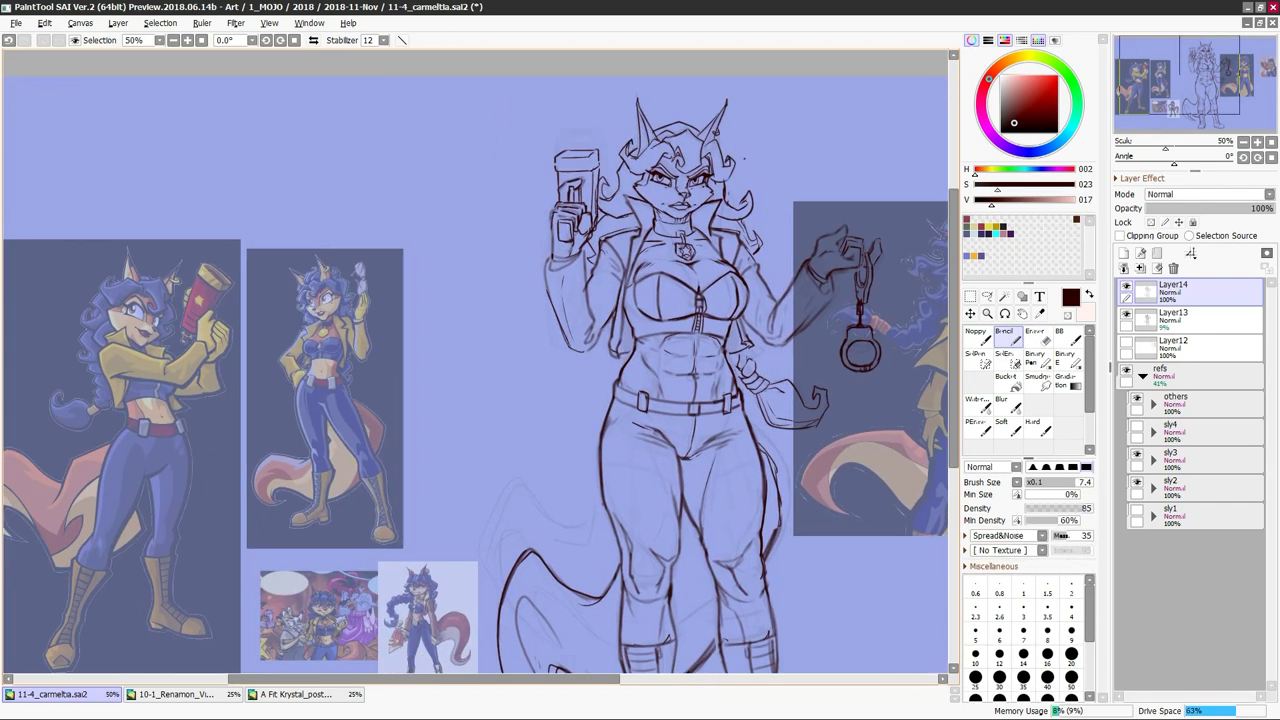
# Ink the centre line and navel of the abdomen and clean up the strokes
pyautogui.press('e')
pyautogui.press('e')
pyautogui.press('e')
pyautogui.press('e')
pyautogui.press('h')
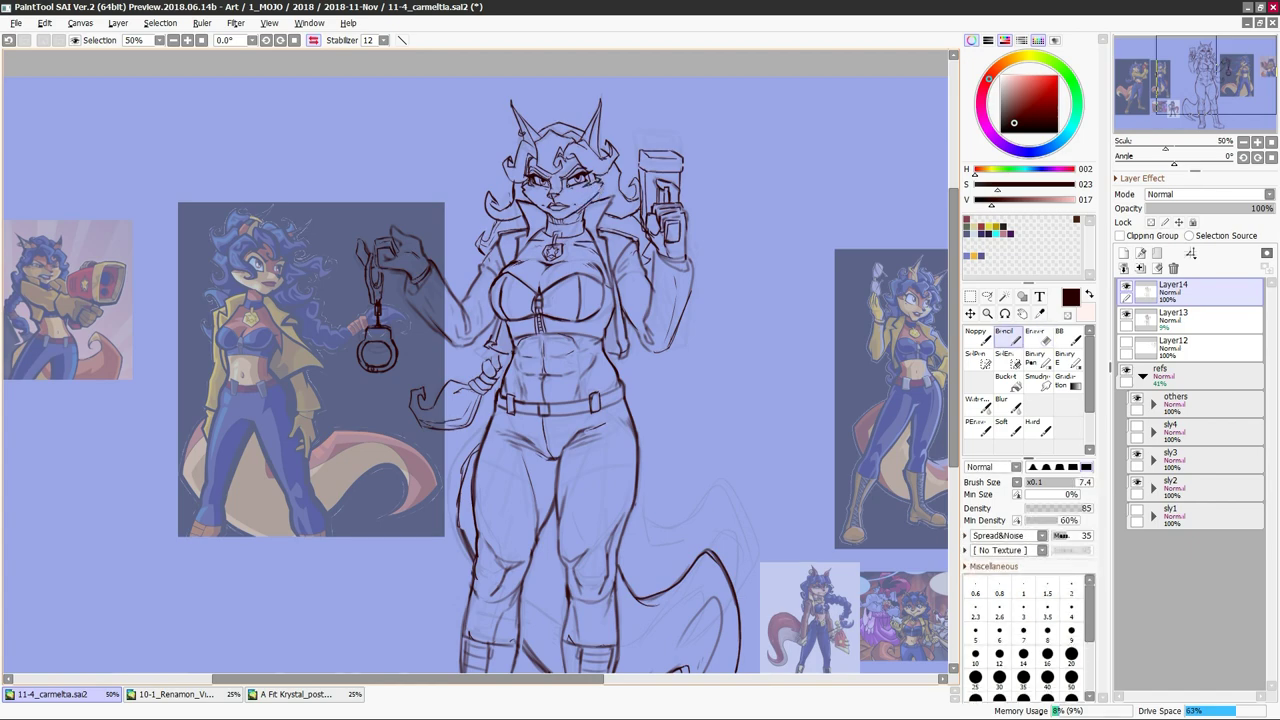
pyautogui.press('h')
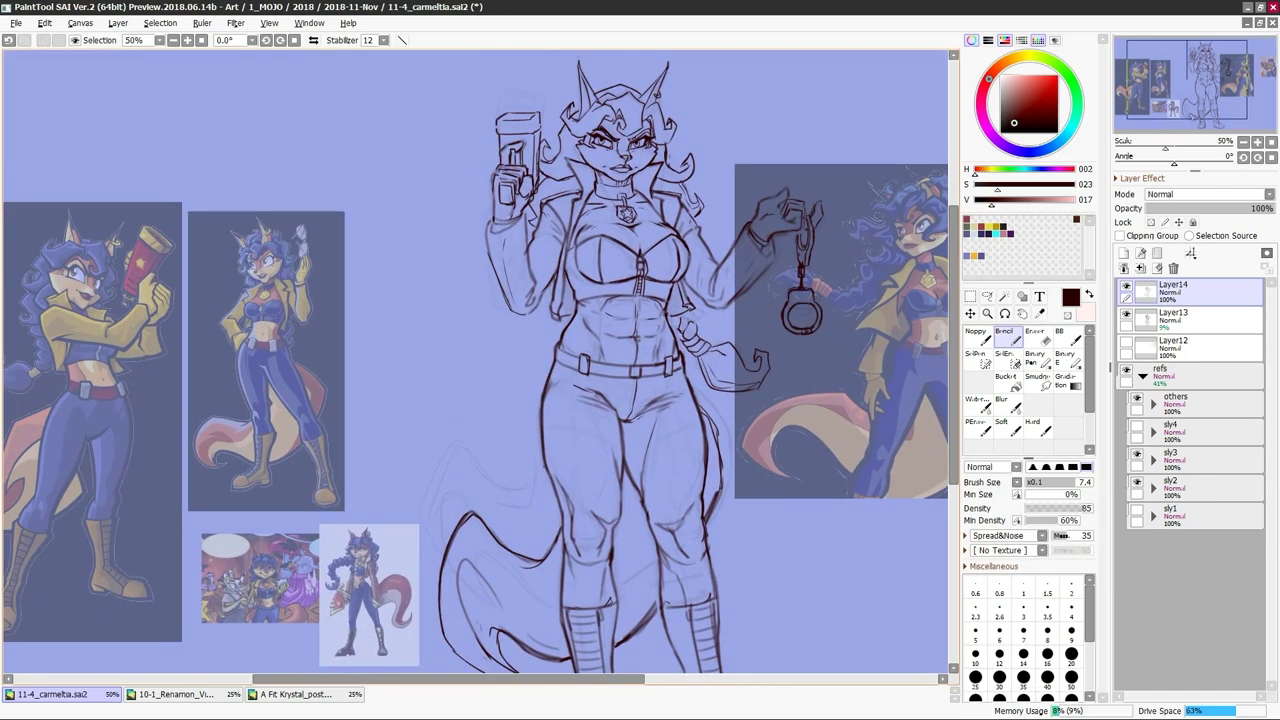
# Strengthen the abdominal muscle lines between the top's hem and the belt, checking them in mirrored view
pyautogui.press('e')
pyautogui.press('e')
pyautogui.press('h')
pyautogui.press('h')
pyautogui.press('h')
pyautogui.press('e')
pyautogui.press('e')
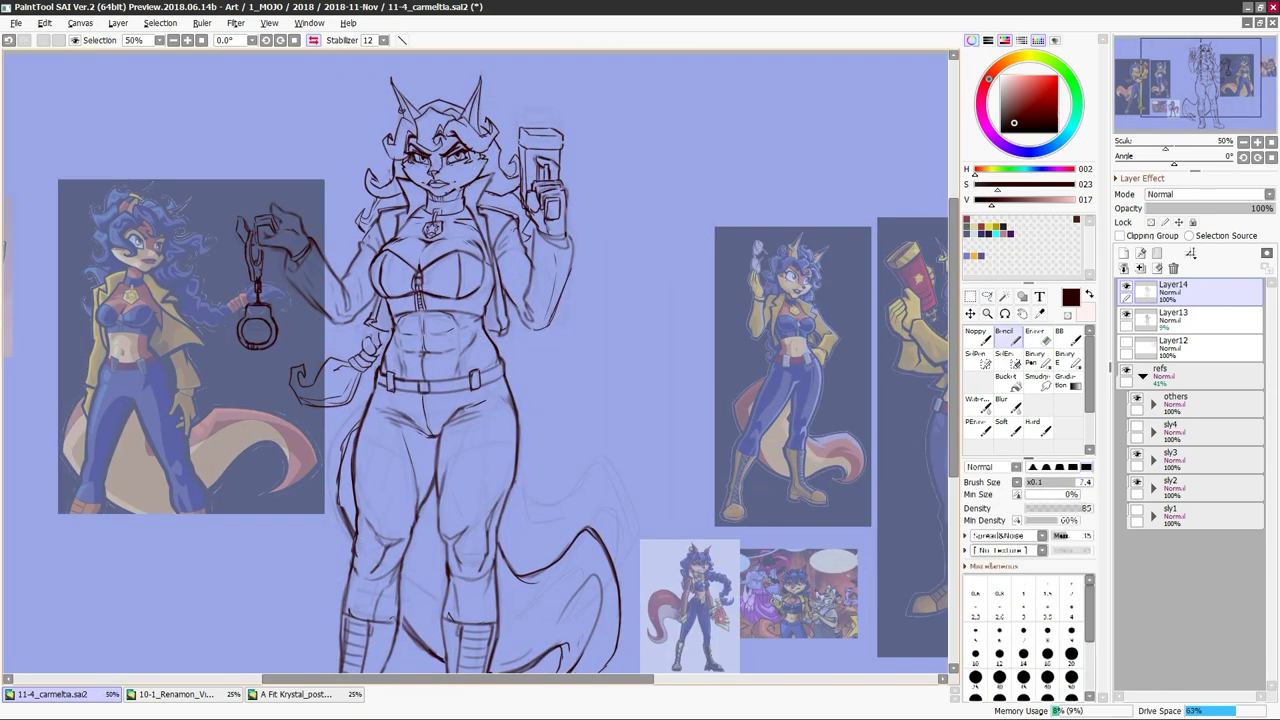
# Add dark fold lines to the hanging hem of the open jacket beside the waist
pyautogui.press('h')
pyautogui.press('e')
pyautogui.press('e')
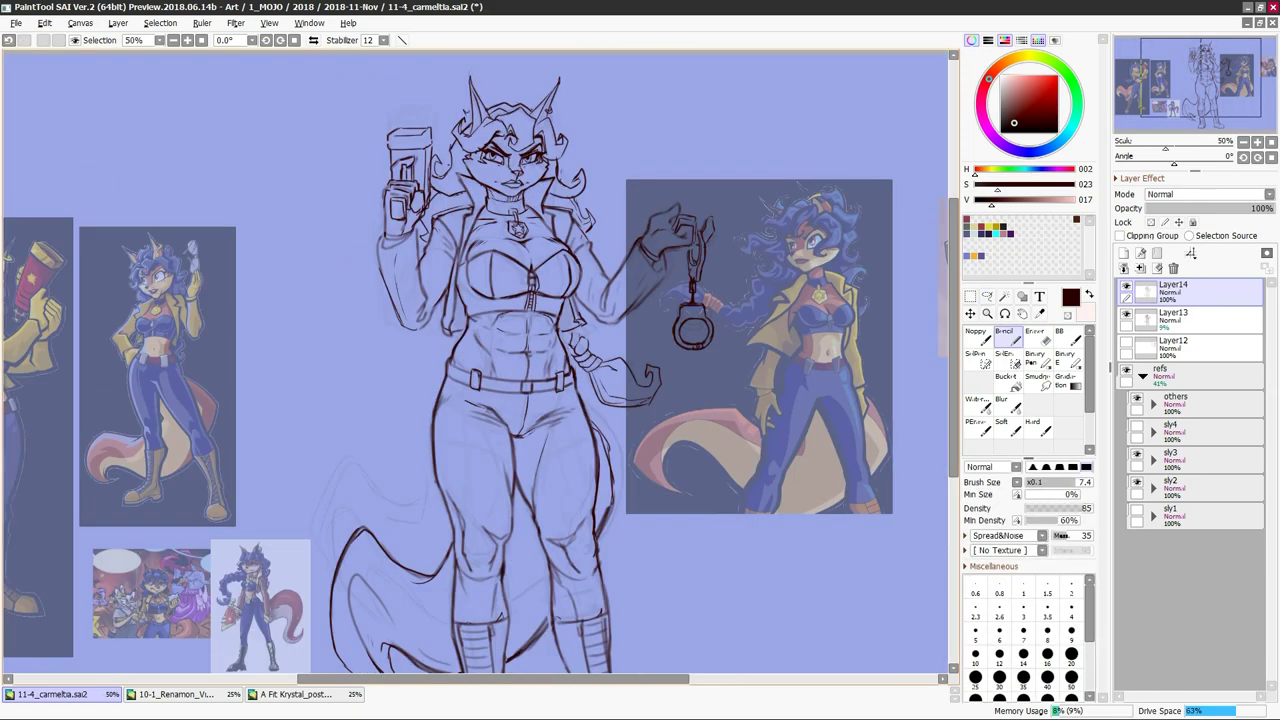
pyautogui.press('h')
pyautogui.press('h')
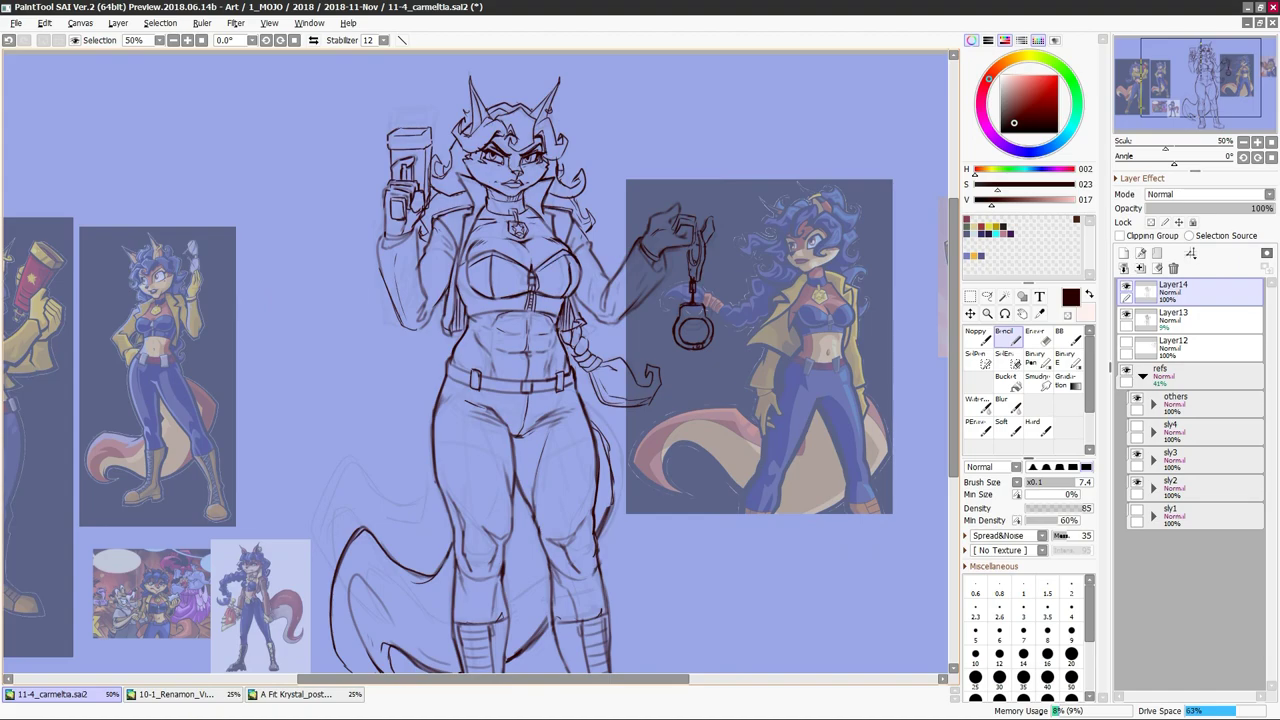
# Ink crease lines on the trousers around the fly and crotch, erasing excess strokes
pyautogui.hotkey('ctrl', '-')
pyautogui.moveTo(690, 471); pyautogui.dragTo(591, 471)
pyautogui.press('h')
pyautogui.press('e')
pyautogui.press('e')
pyautogui.press('e')
pyautogui.moveTo(468, 394); pyautogui.dragTo(464, 436)
pyautogui.press('e')
pyautogui.press('h')
pyautogui.press('h')
# Compare the figure with another open drawing and refine the trouser creases on the upper thigh
pyautogui.hotkey('ctrl', 'shift', 'Tab')
pyautogui.hotkey('ctrl', 'Tab')
pyautogui.press('h')
pyautogui.hotkey('ctrl', '+')
pyautogui.press('e')
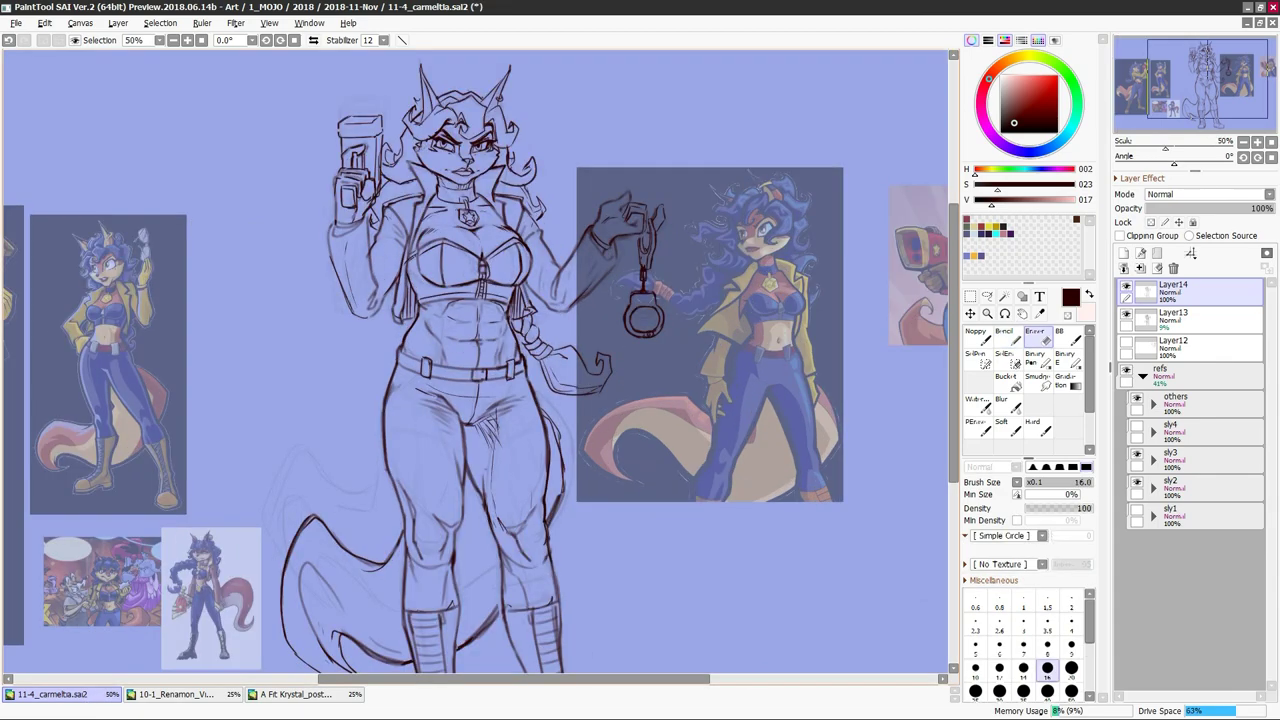
pyautogui.press('e')
pyautogui.press('e')
pyautogui.press('h')
pyautogui.press('h')
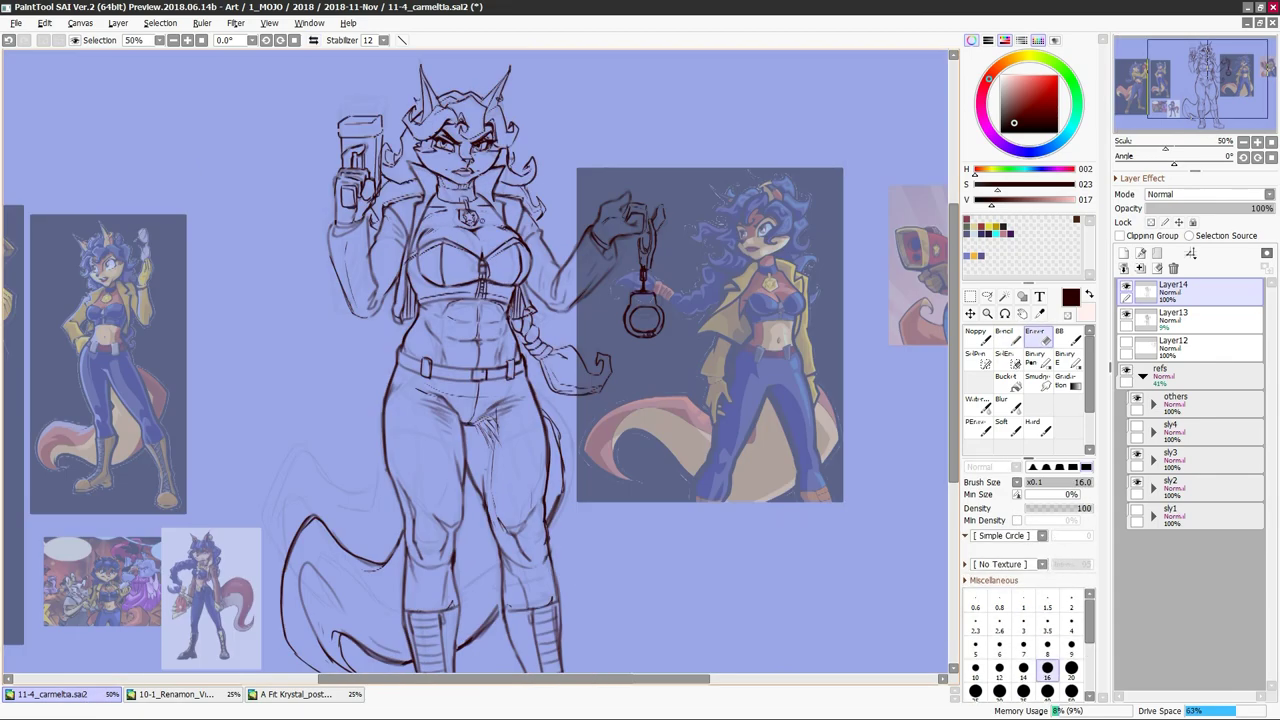
# Make final touch-ups to the figure's sketch lines with pencil and eraser in normal and mirrored view
pyautogui.hotkey('ctrl', '-')
pyautogui.hotkey('ctrl', '+')
pyautogui.press('e')
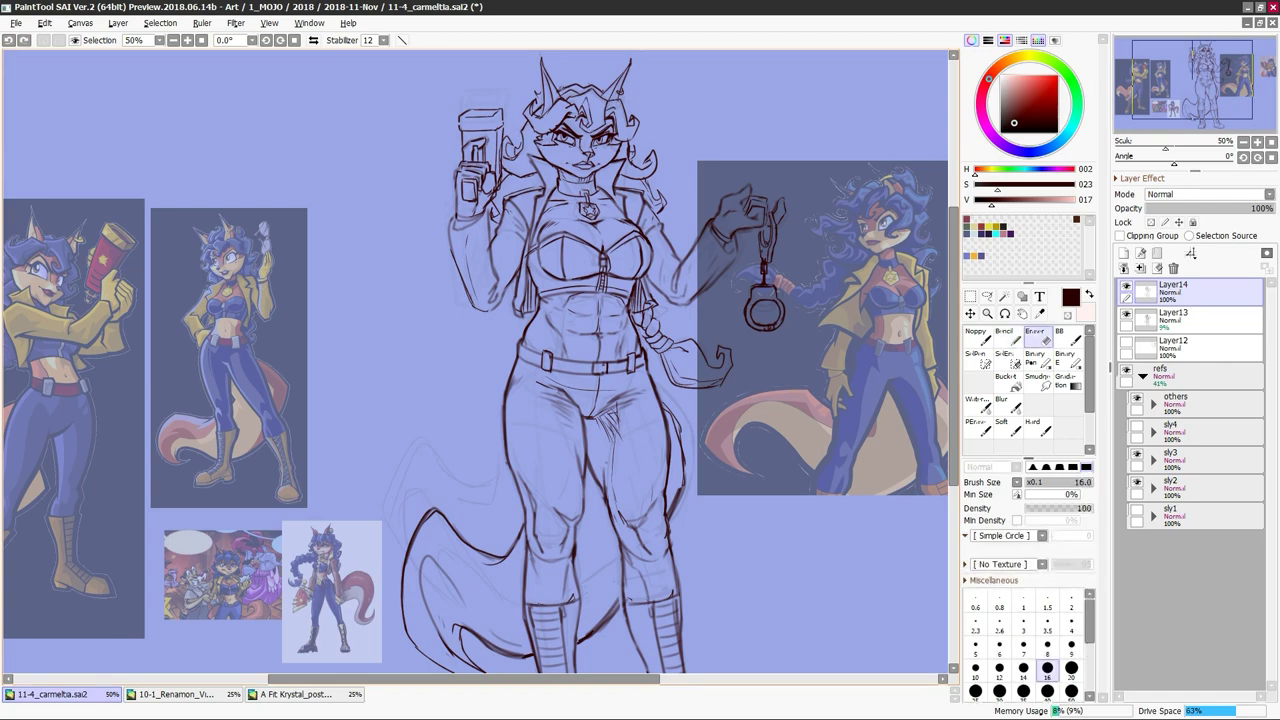
pyautogui.press('h')
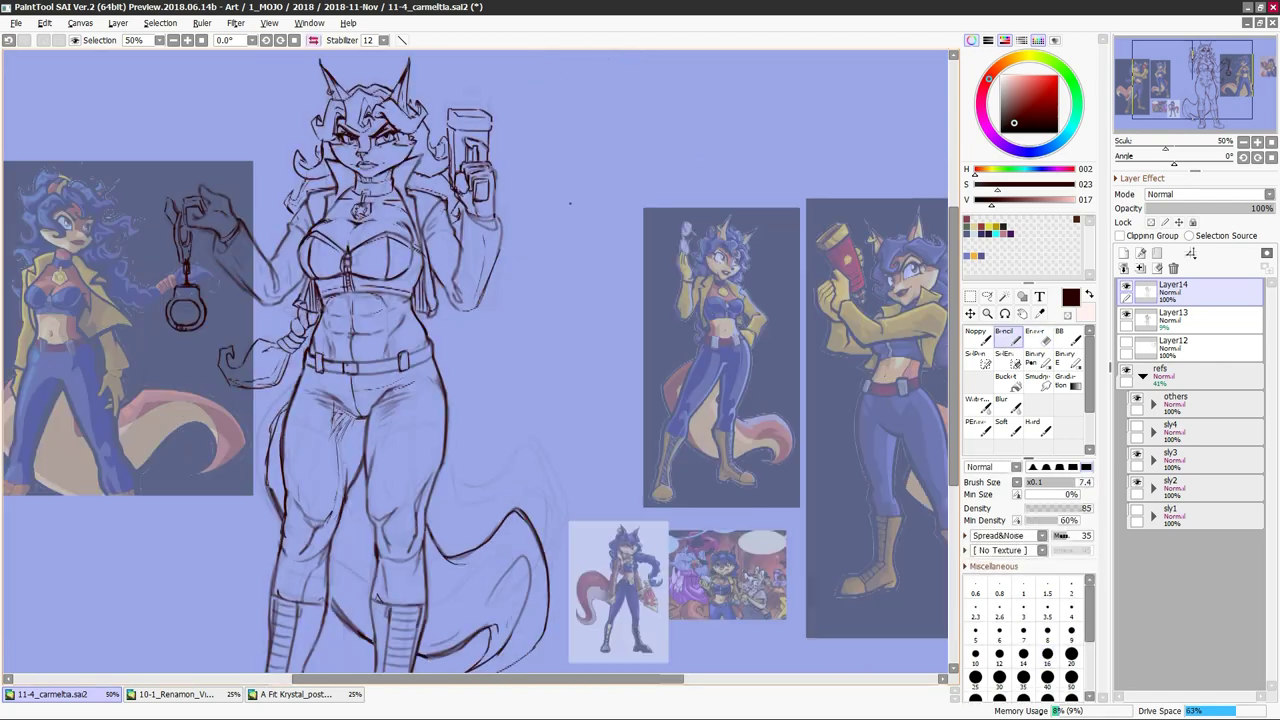
pyautogui.press('e')
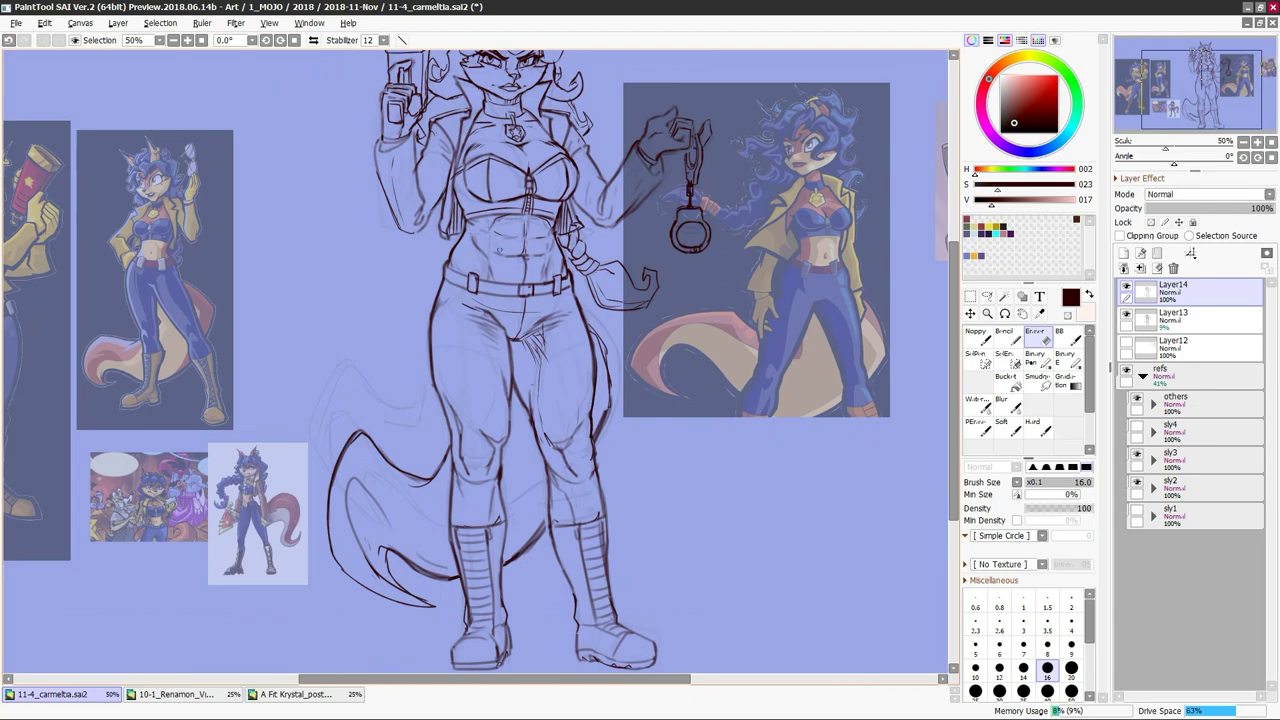
pyautogui.press('h')
pyautogui.press('h')
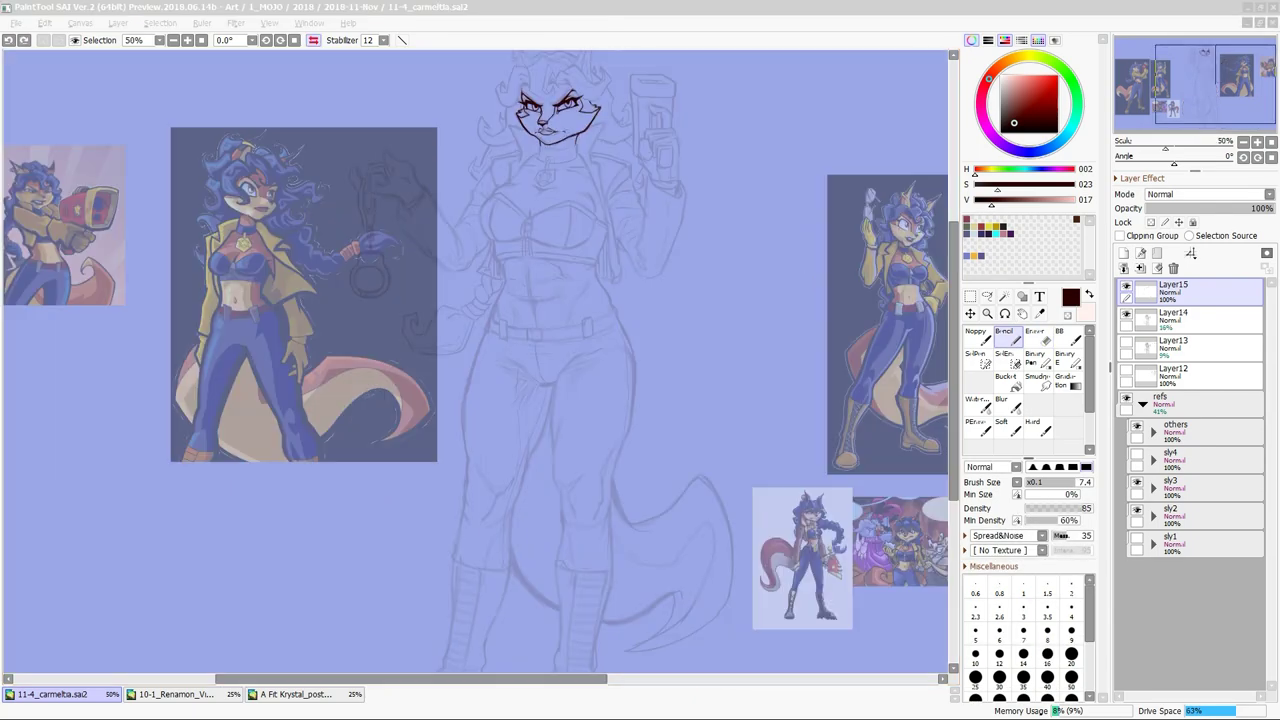
# Enlarge the canvas to a tall portrait format and scale up the figure's layers to fill it
pyautogui.click(534, 254)
pyautogui.click(634, 254)
pyautogui.click(677, 472)
pyautogui.scroll(1, 757, 431)
pyautogui.hotkey('ctrl', 't')
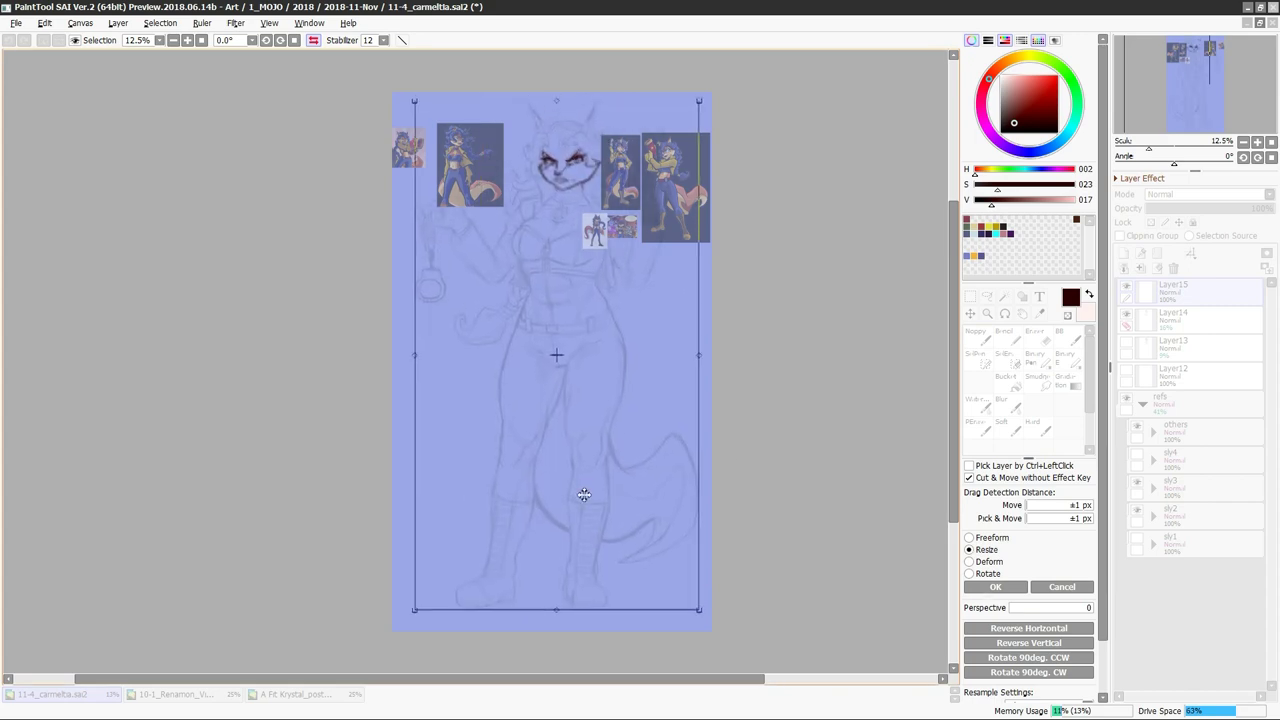
pyautogui.press('Return')
# Add a new layer above the faded sketch and ink the near eye's brow, lids and lashes with a size 10 pencil
pyautogui.hotkey('ctrl', 'shift', 'n')
pyautogui.scroll(5, 557, 120)
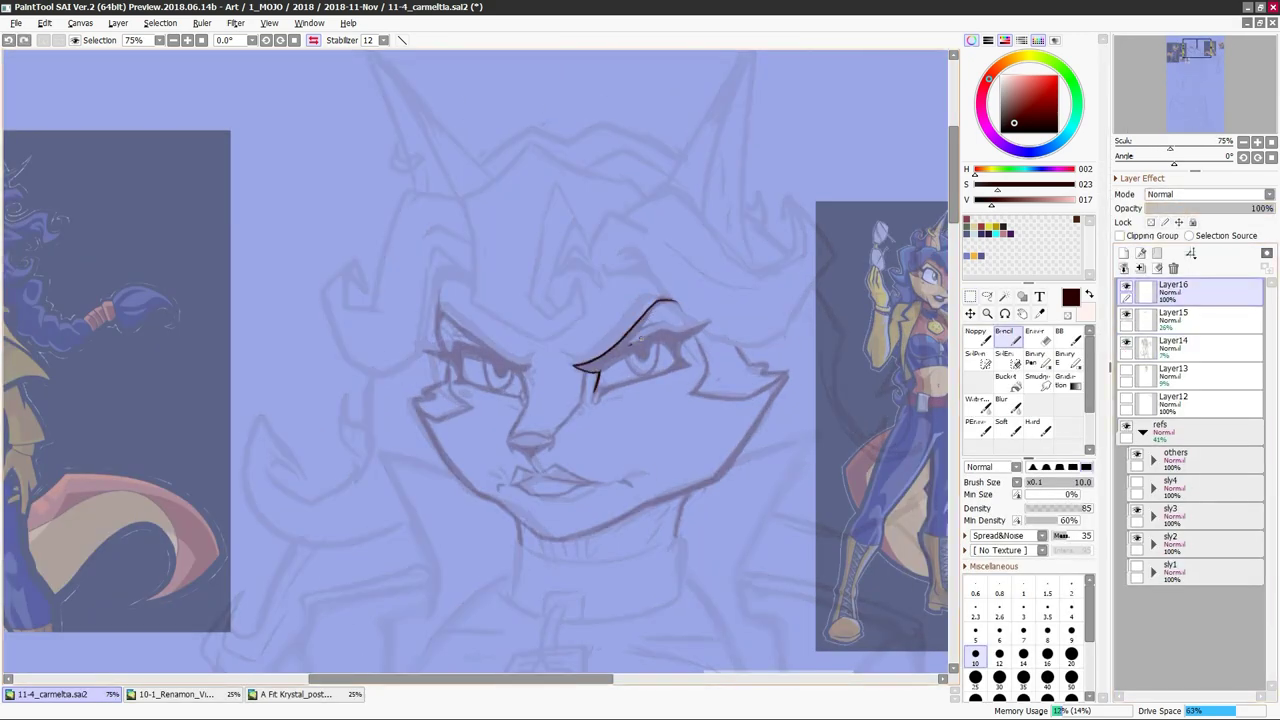
pyautogui.moveTo(600, 368)
pyautogui.mouseDown()
pyautogui.moveTo(664, 342)
pyautogui.moveTo(677, 364)
pyautogui.moveTo(598, 396)
pyautogui.mouseUp()
pyautogui.press('h')
pyautogui.press('h')
pyautogui.click(645, 345)
pyautogui.press('e')
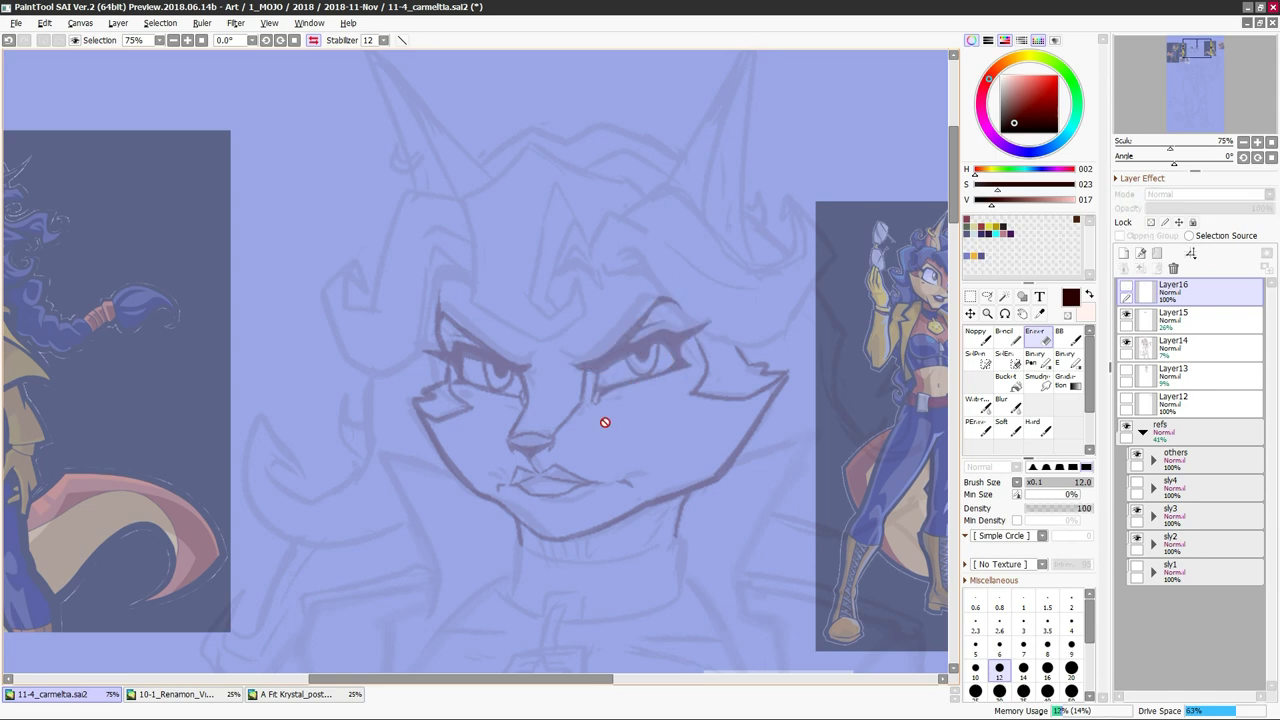
pyautogui.press('n')
pyautogui.press('h')
pyautogui.press('h')
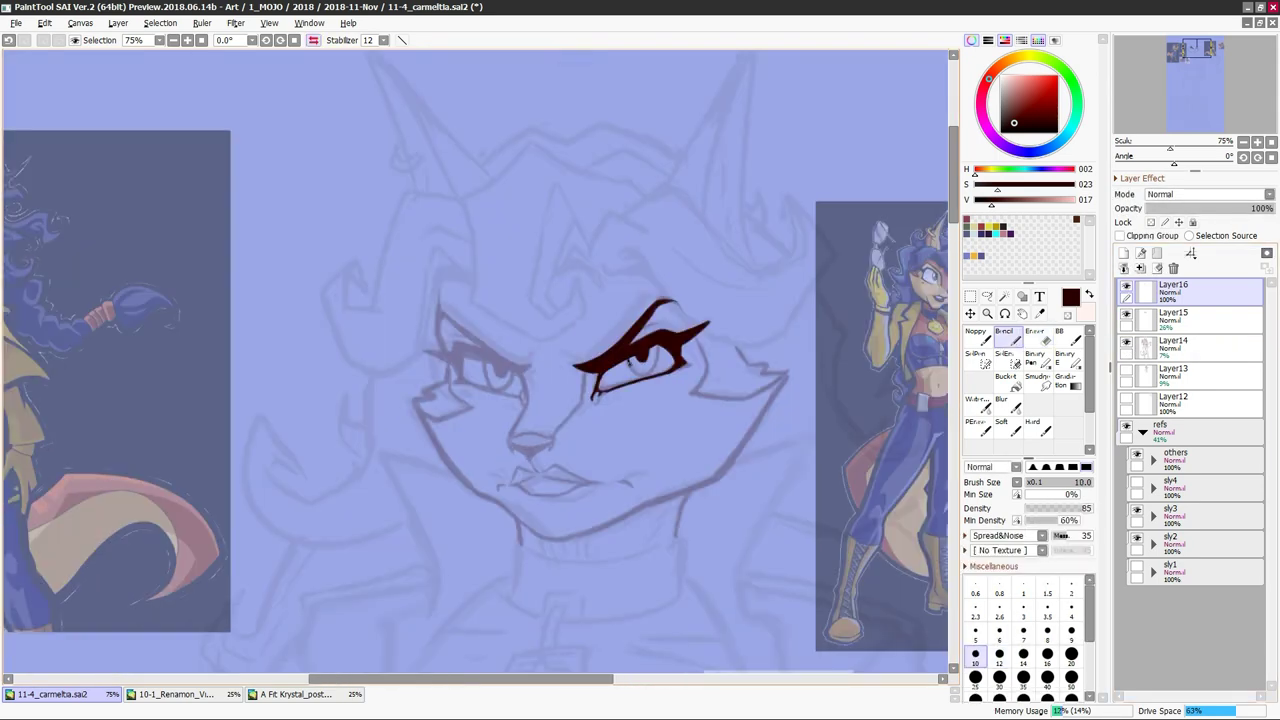
# Ink the iris, pupil and inner corner of the near eye and clean up their edges
pyautogui.press('h')
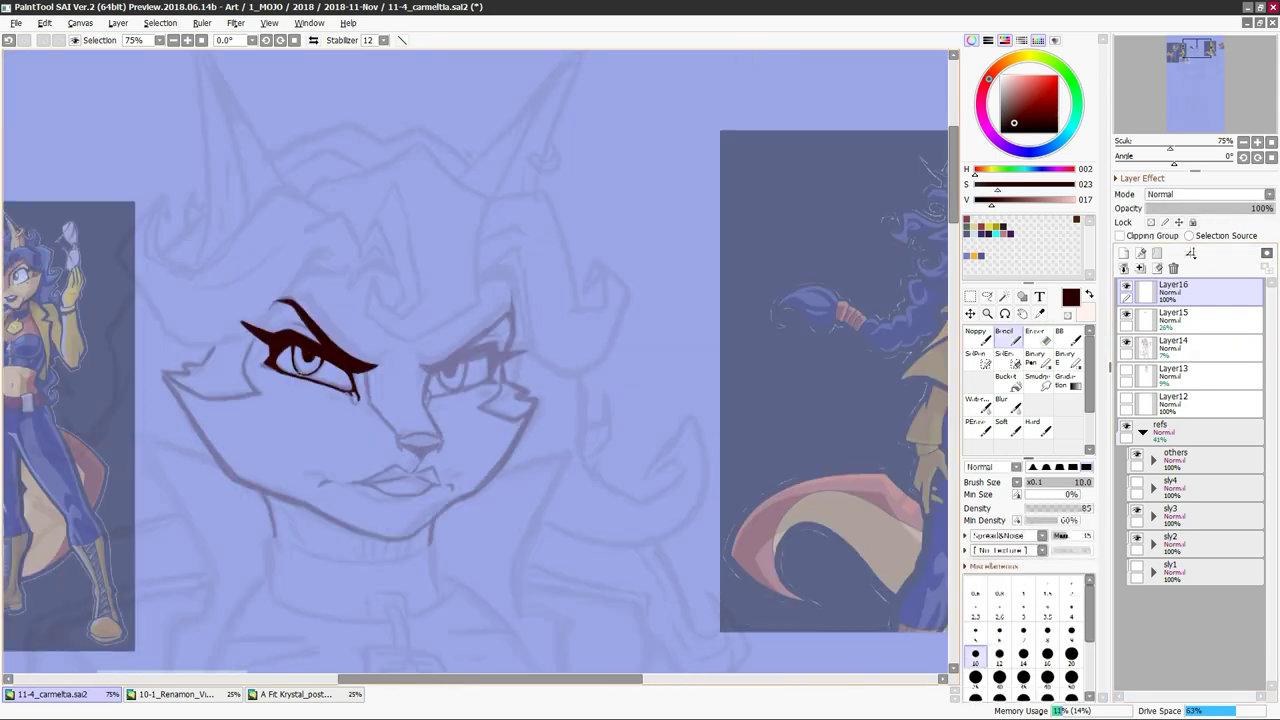
pyautogui.press('e')
pyautogui.press('h')
pyautogui.press('n')
pyautogui.press('h')
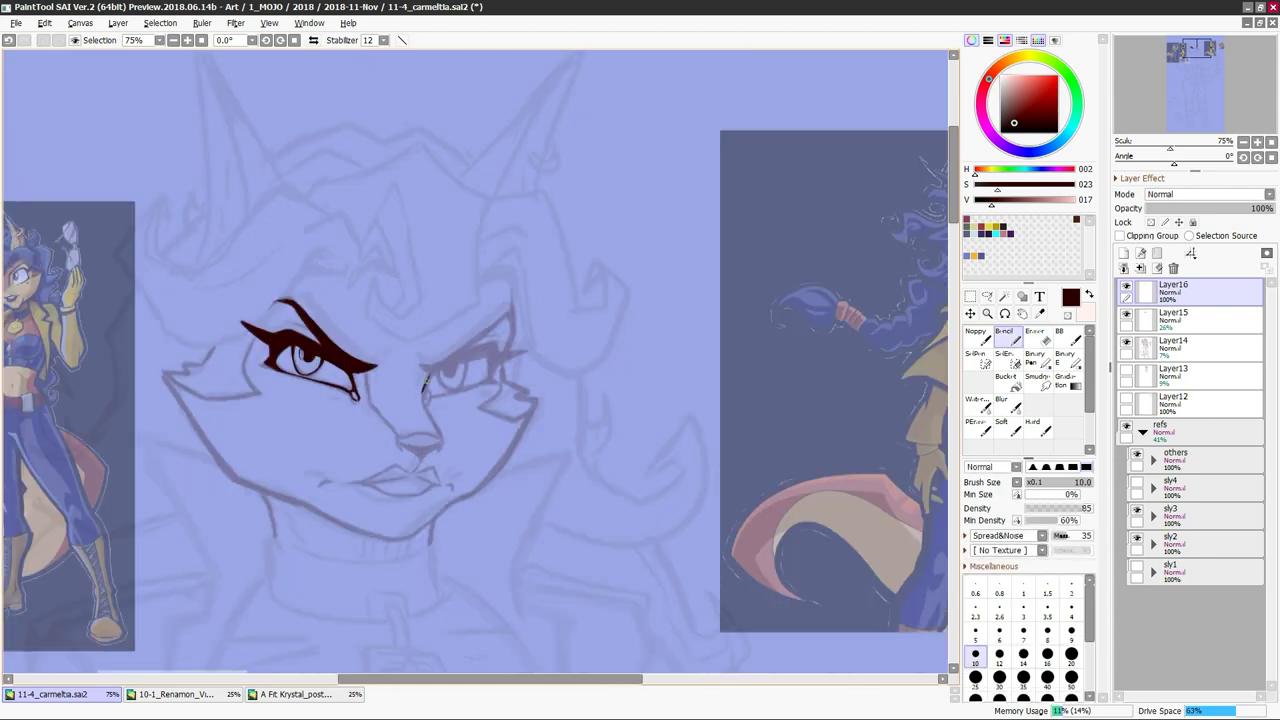
# Ink the far eye's brow and inner corner and start its lid lines
pyautogui.press('e')
pyautogui.press('n')
pyautogui.press('e')
pyautogui.press('n')
pyautogui.press('h')
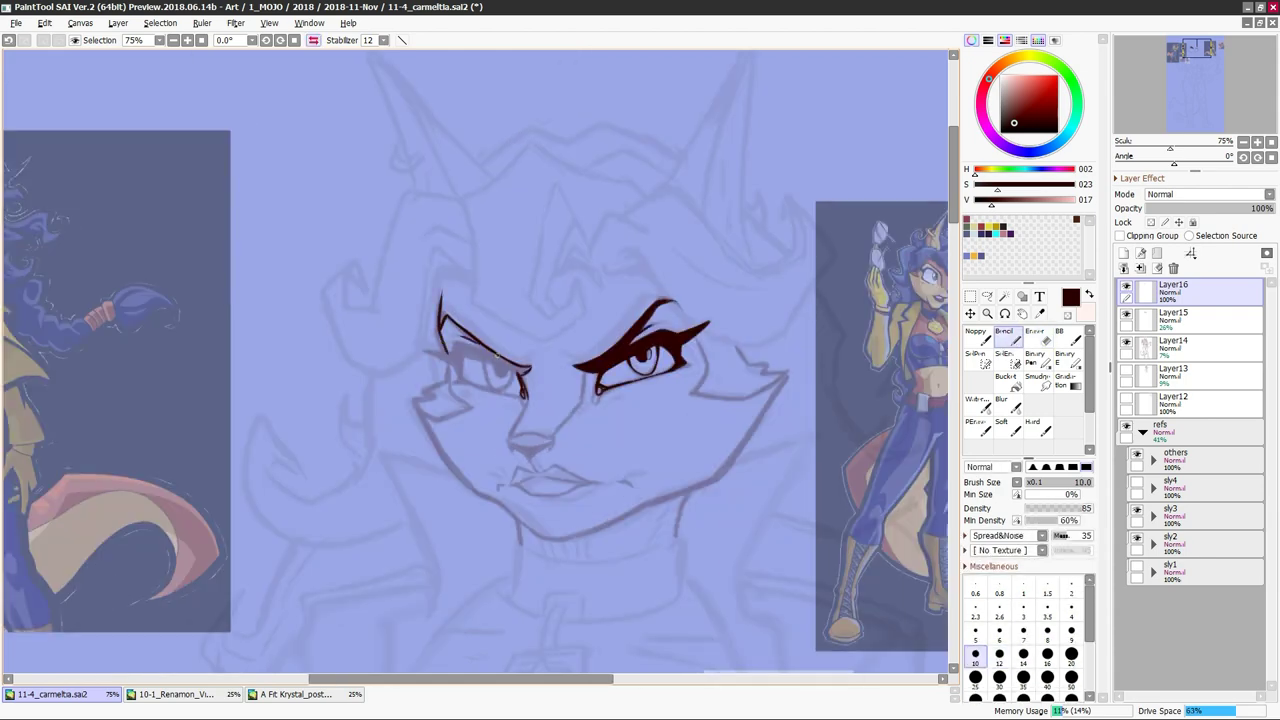
pyautogui.press('h')
pyautogui.moveTo(464, 384); pyautogui.dragTo(426, 398)
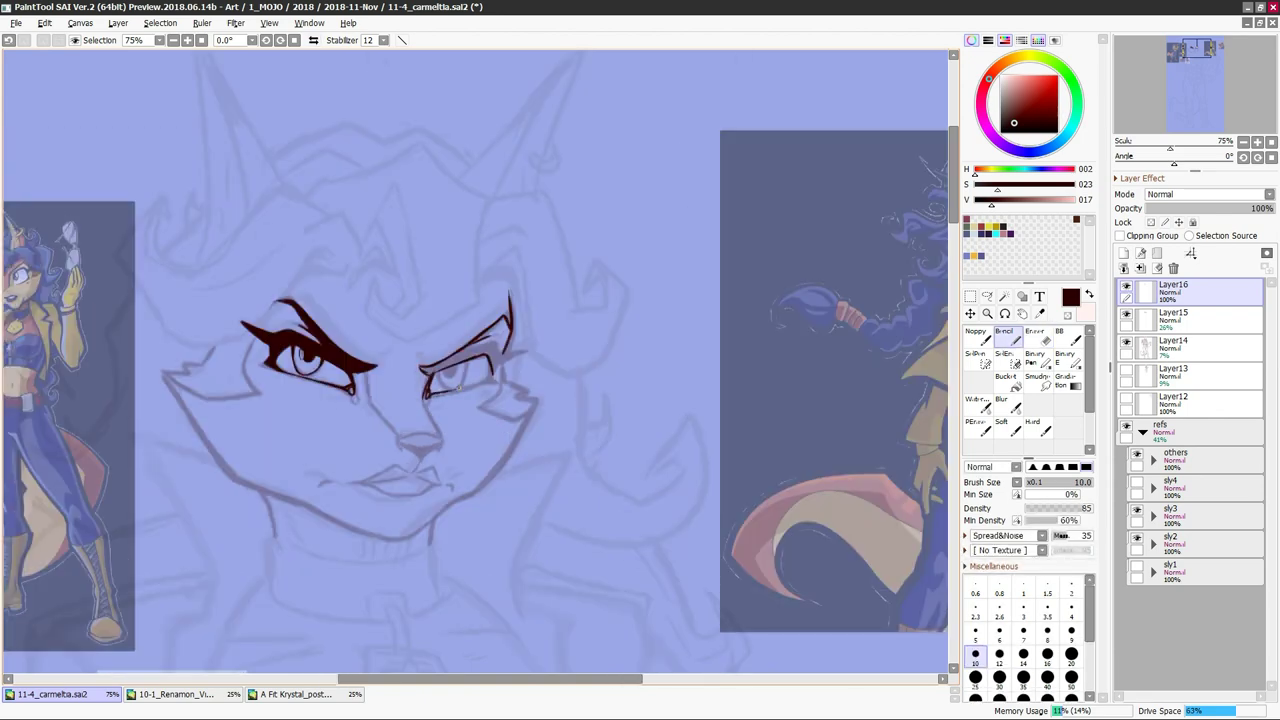
# Outline the far eye's opening, ink its outer lashes and fill the upper lid dark
pyautogui.press('h')
pyautogui.press('h')
pyautogui.moveTo(490, 334); pyautogui.dragTo(508, 320)
pyautogui.press('h')
pyautogui.press('h')
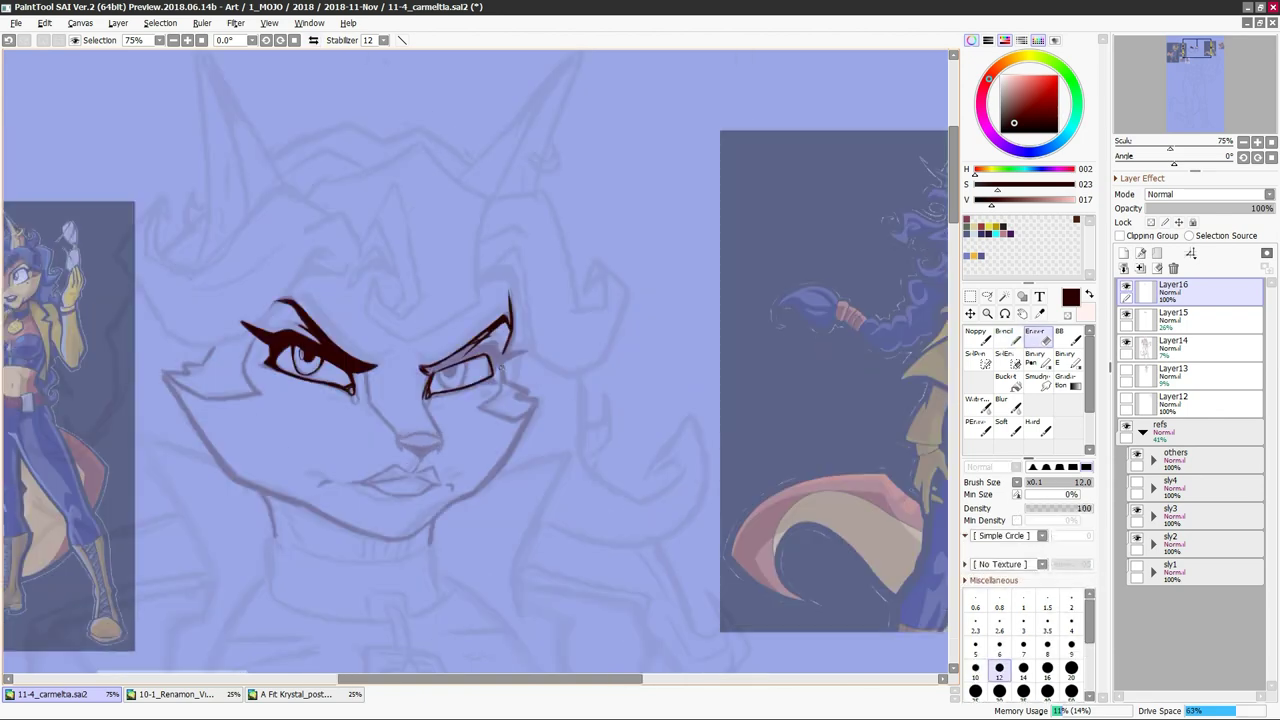
pyautogui.press('h')
pyautogui.moveTo(452, 358)
pyautogui.mouseDown()
pyautogui.moveTo(455, 376)
pyautogui.moveTo(520, 393)
pyautogui.mouseUp()
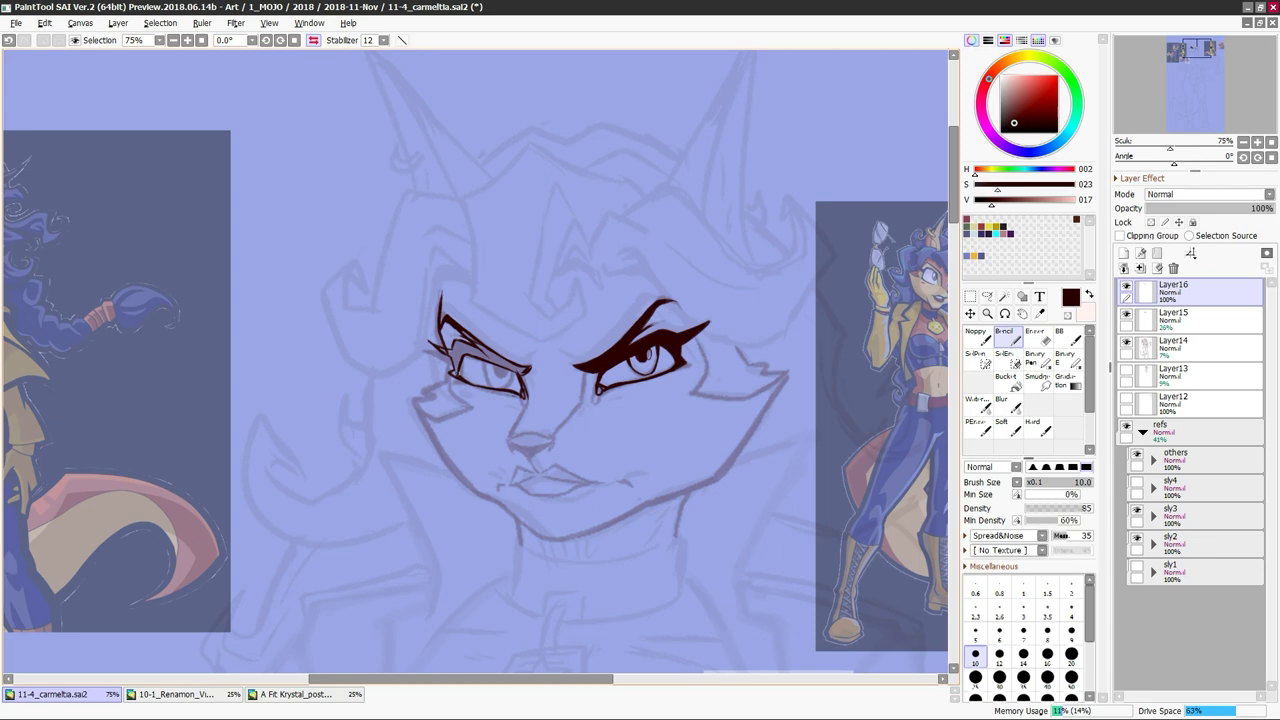
pyautogui.moveTo(430, 338); pyautogui.dragTo(455, 352)
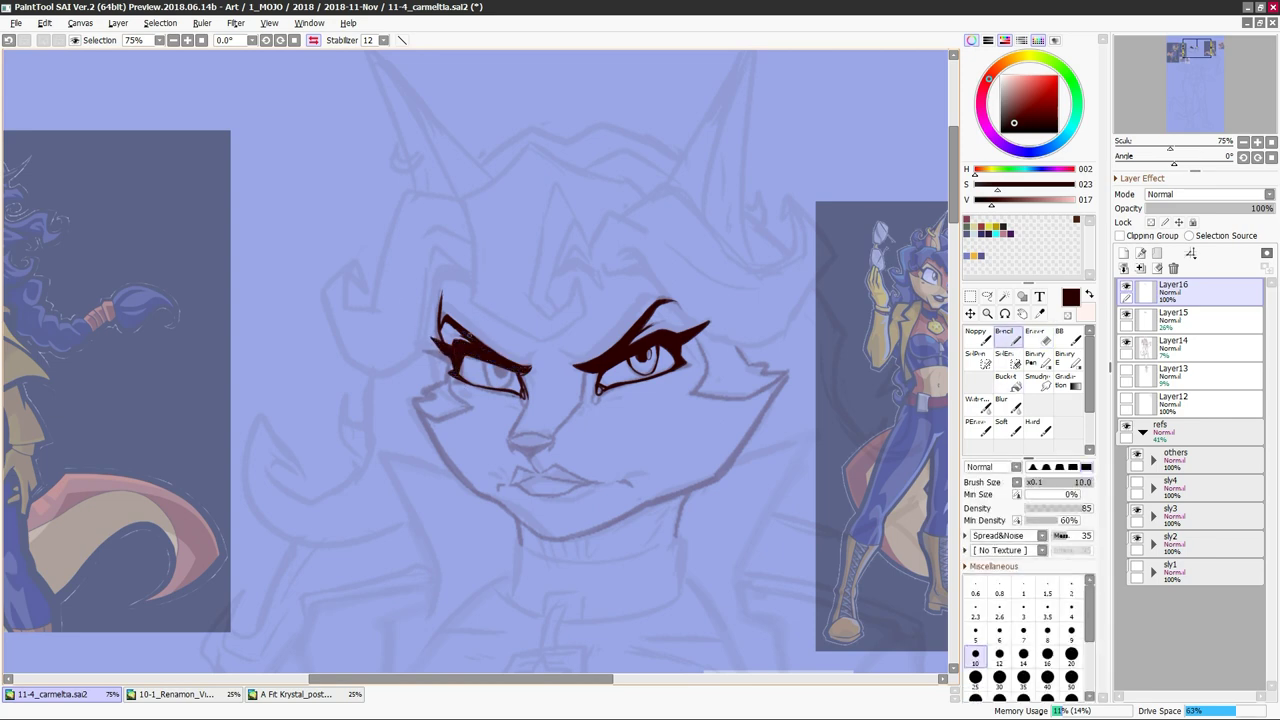
# Ink the bridge and tip of the nose and the iris of the far eye
pyautogui.press('h')
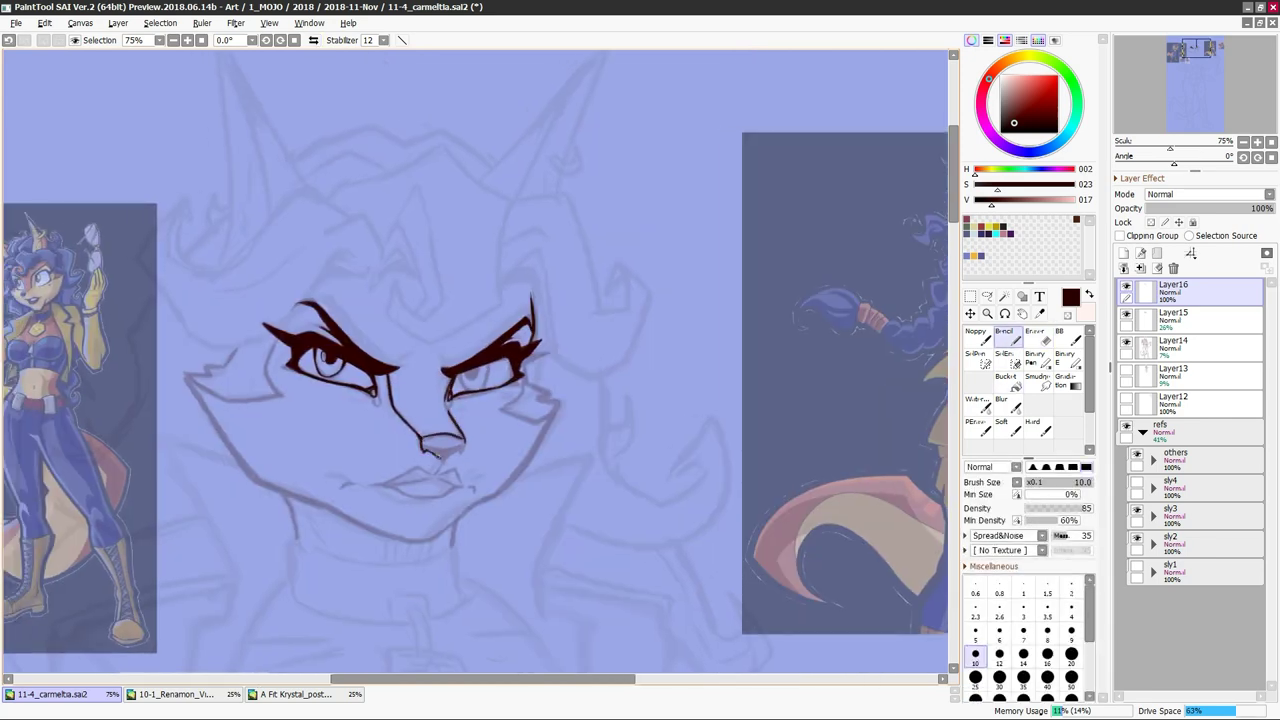
pyautogui.press('h')
pyautogui.press('h')
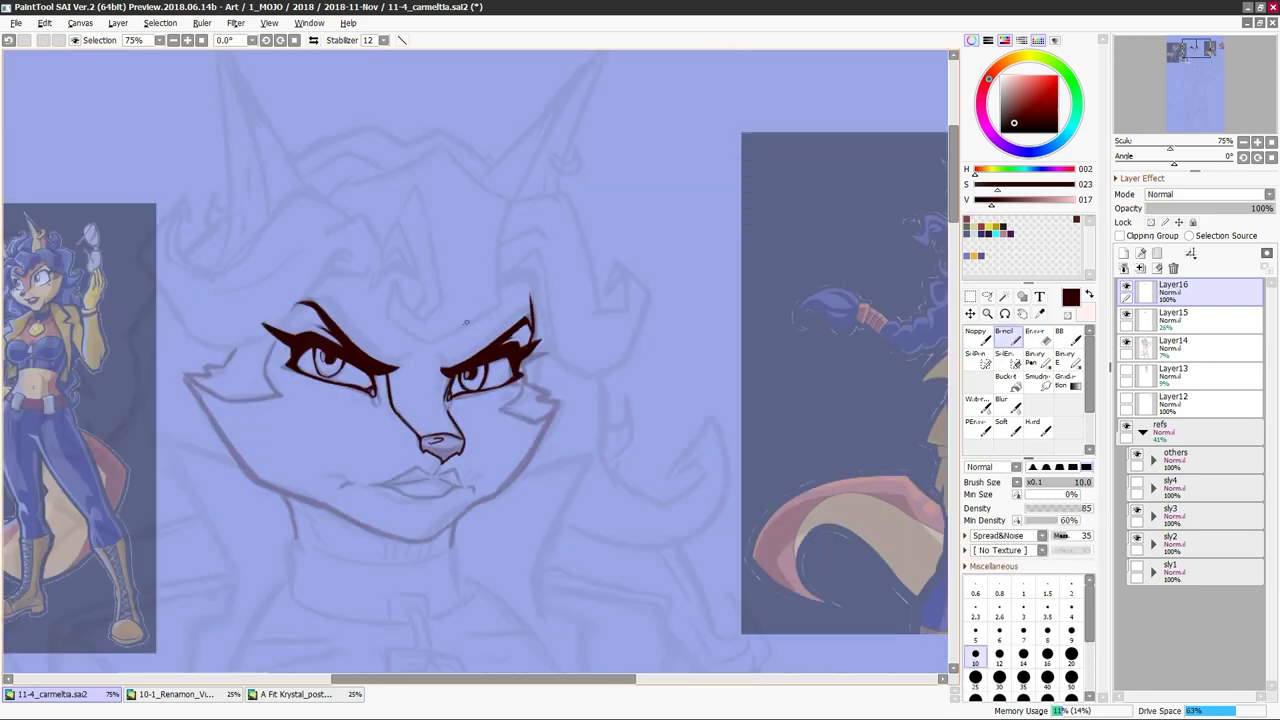
# Ink the lips and the corners of the mouth
pyautogui.press('-')
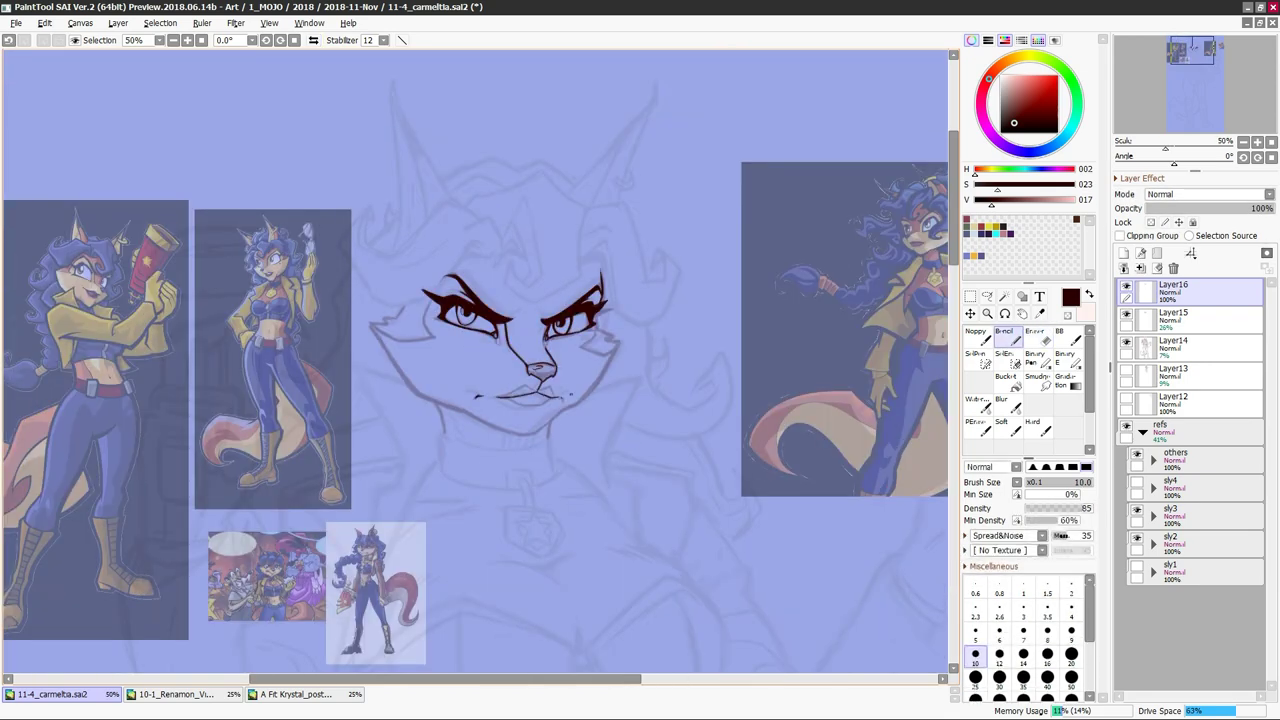
pyautogui.press('e')
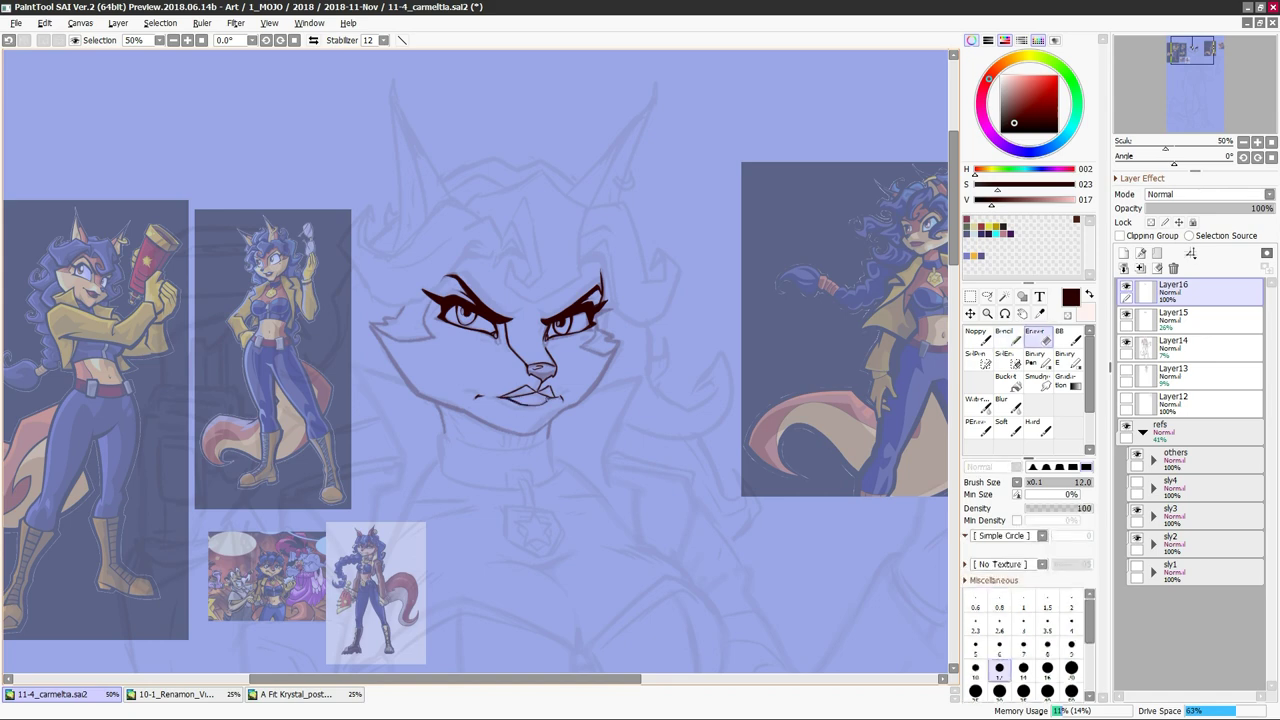
pyautogui.press('n')
# Ink the jawline and cheek edges of the face and the high collar around the neck
pyautogui.moveTo(519, 433); pyautogui.dragTo(560, 418)
pyautogui.press('h')
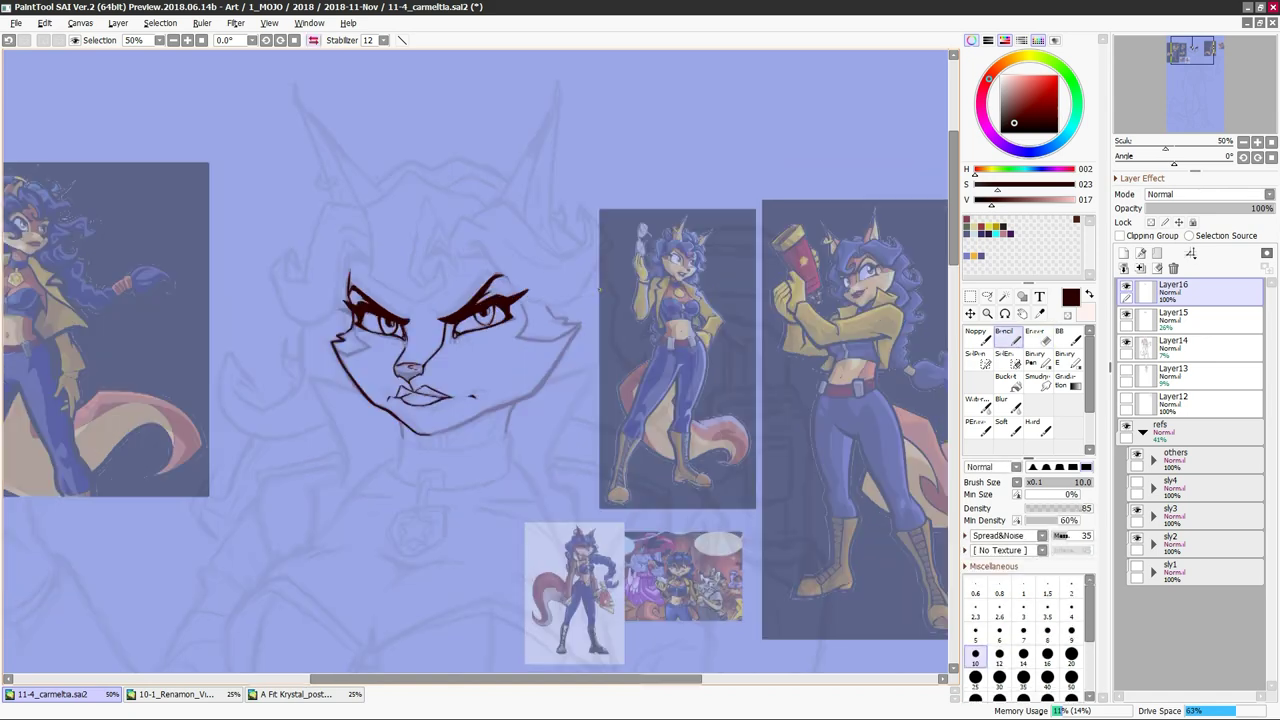
pyautogui.moveTo(528, 395); pyautogui.dragTo(472, 417)
pyautogui.moveTo(576, 328); pyautogui.dragTo(507, 434)
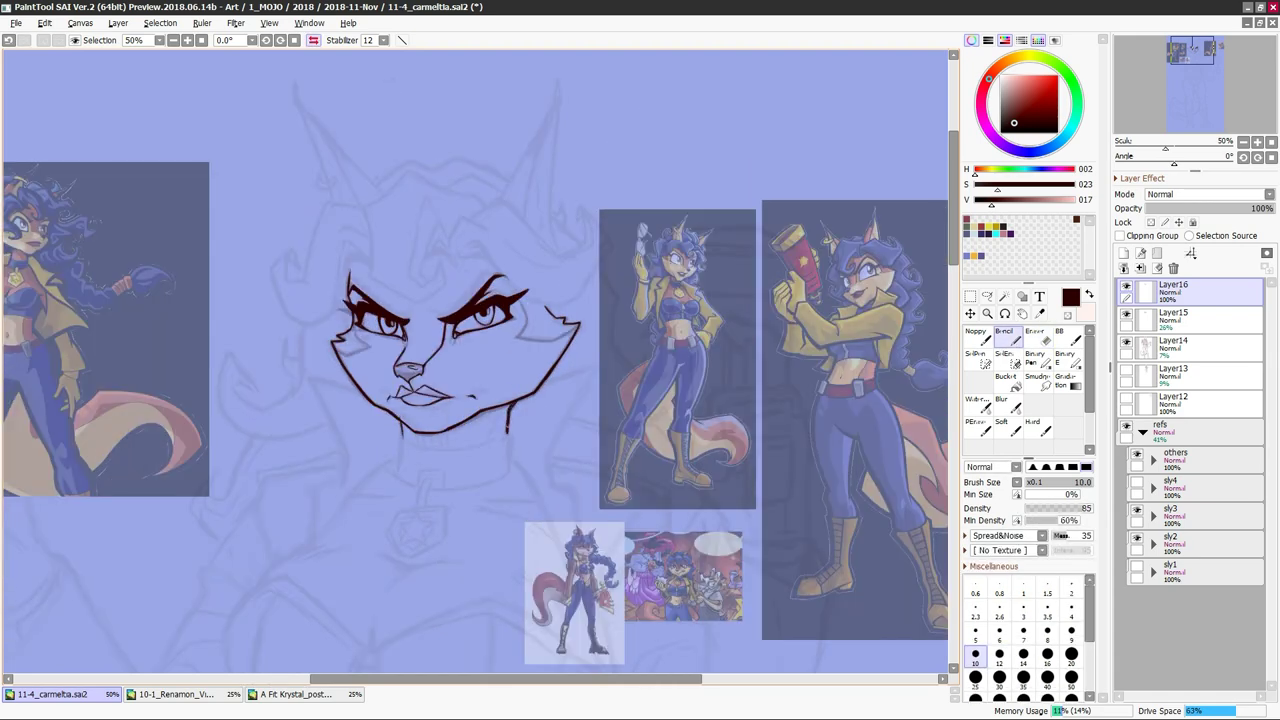
pyautogui.moveTo(402, 476); pyautogui.dragTo(510, 471)
pyautogui.moveTo(400, 433); pyautogui.dragTo(496, 440)
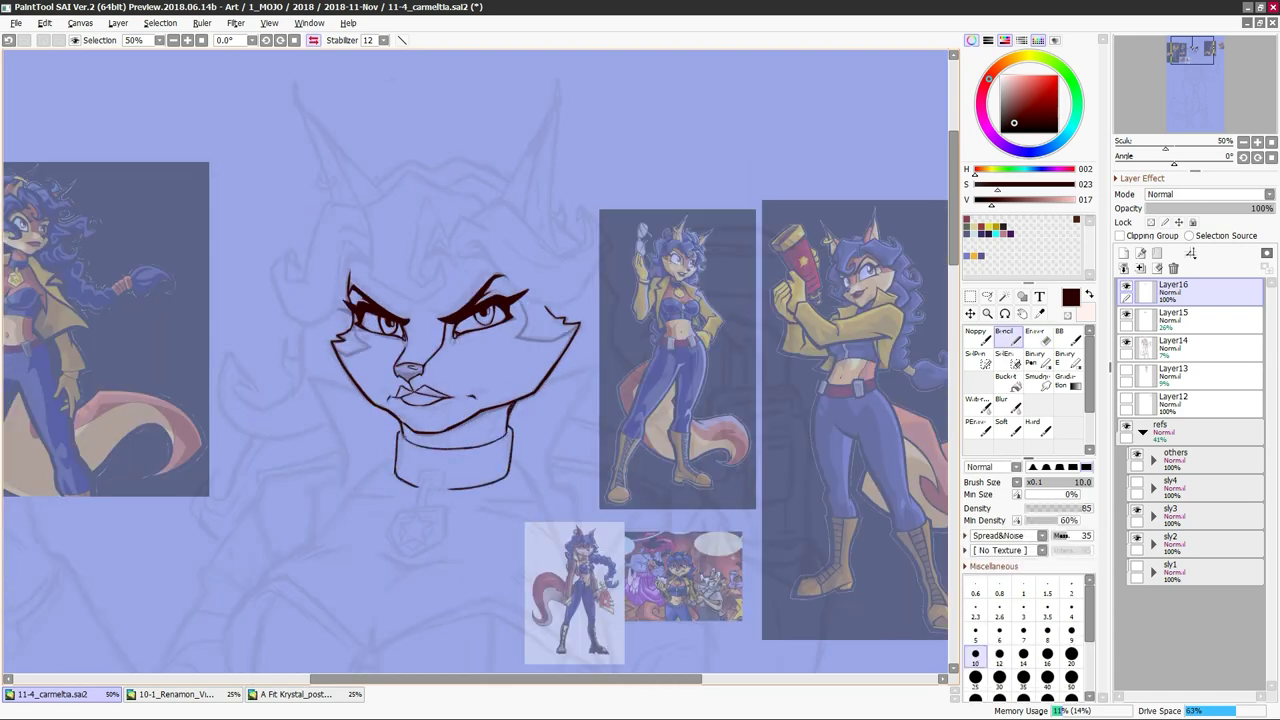
# Ink the shading strokes under the chin and the first edge of the jacket's raised collar
pyautogui.moveTo(405, 422); pyautogui.dragTo(402, 436)
pyautogui.moveTo(310, 380); pyautogui.dragTo(345, 482)
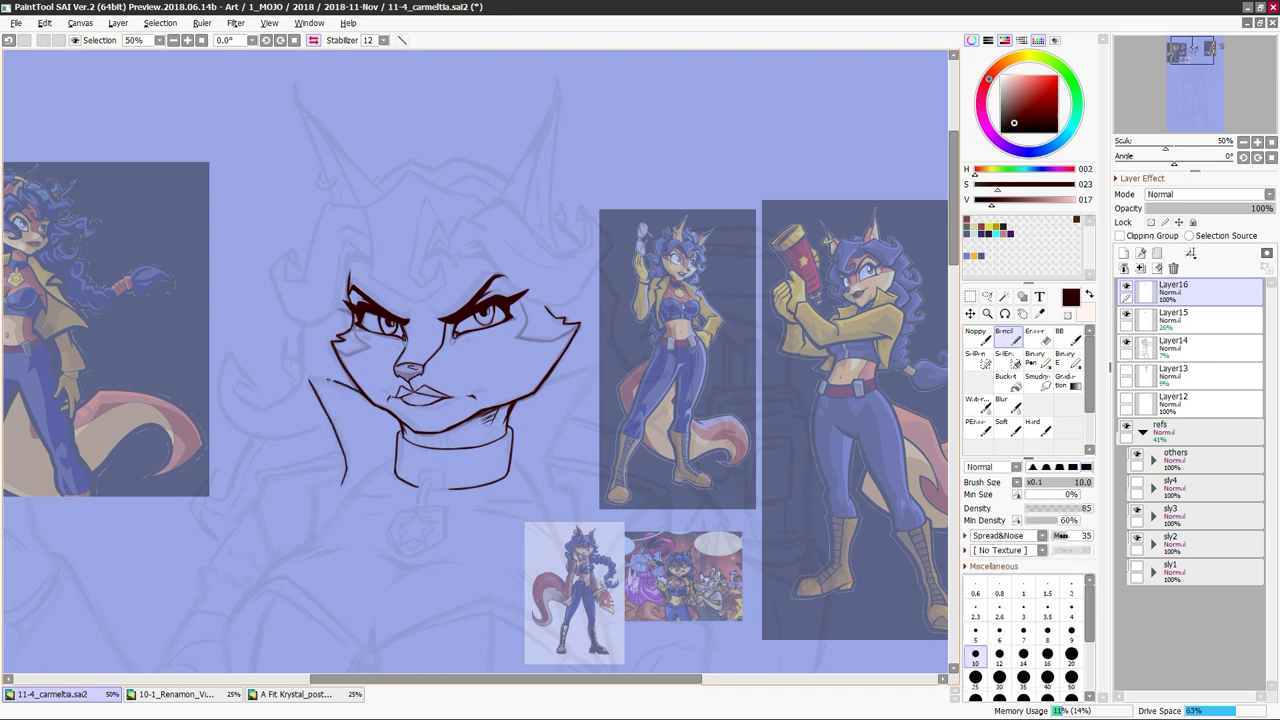
# Hide the unneeded reference and rough layers and rename the line-art layer to "final lines"
pyautogui.click(1136, 455)
pyautogui.click(1153, 515)
pyautogui.click(1147, 538)
pyautogui.doubleClick(1180, 288)
pyautogui.write('final lines')
pyautogui.press('Return')
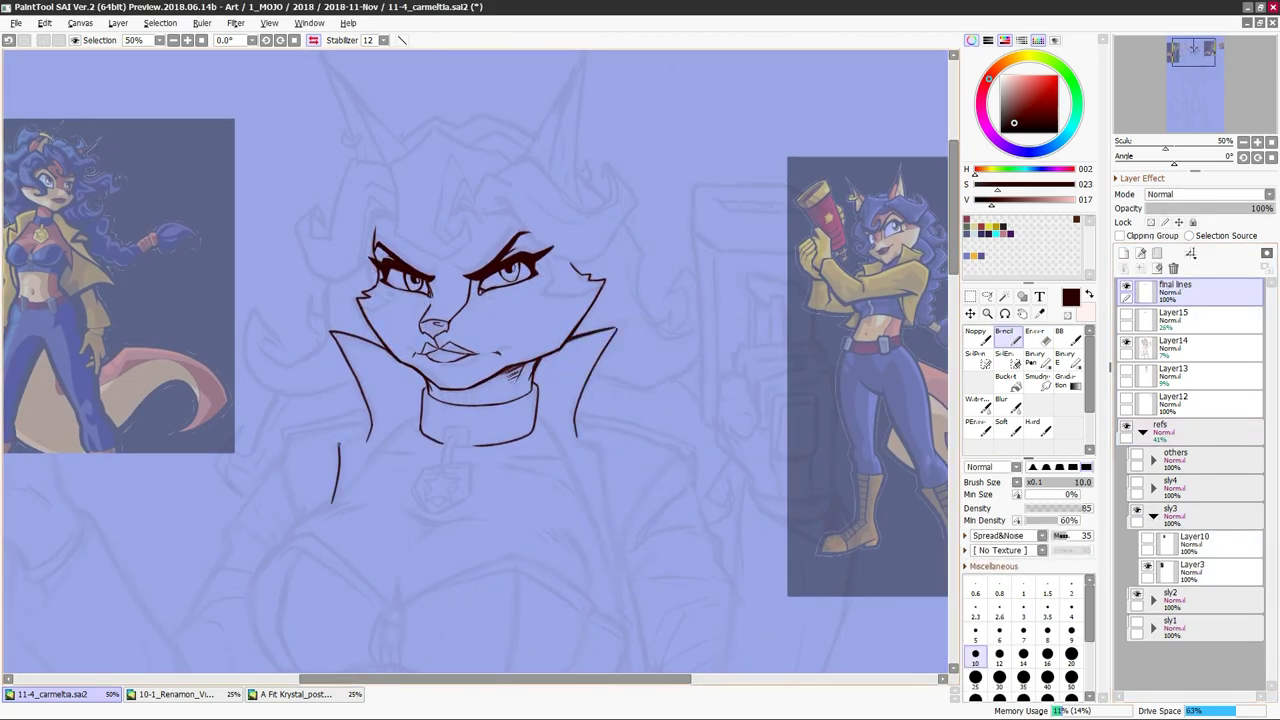
# Ink the jacket's collar points and lapels on both sides and the shoulder line running down from the neck
pyautogui.moveTo(608, 430); pyautogui.dragTo(614, 572)
pyautogui.moveTo(500, 400); pyautogui.dragTo(575, 332)
pyautogui.moveTo(405, 437); pyautogui.dragTo(342, 487)
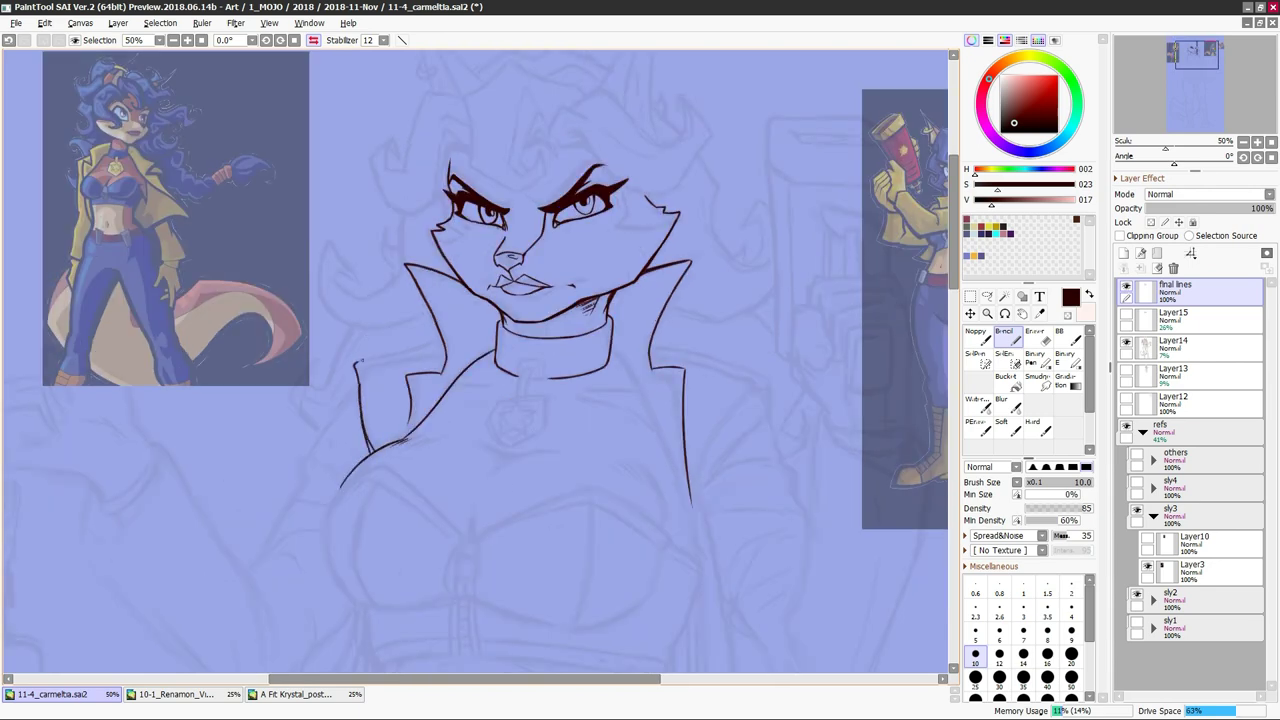
pyautogui.moveTo(444, 343); pyautogui.dragTo(353, 366)
# Ink the outer and lower contours of the chest and begin the upper edge of the top
pyautogui.moveTo(380, 465)
pyautogui.mouseDown()
pyautogui.moveTo(332, 500)
pyautogui.moveTo(360, 605)
pyautogui.moveTo(458, 612)
pyautogui.mouseUp()
pyautogui.press('h')
pyautogui.moveTo(540, 585)
pyautogui.mouseDown()
pyautogui.moveTo(338, 549)
pyautogui.moveTo(357, 515)
pyautogui.moveTo(418, 471)
pyautogui.mouseUp()
pyautogui.press('h')
pyautogui.press('h')
pyautogui.press('h')
pyautogui.press('h')
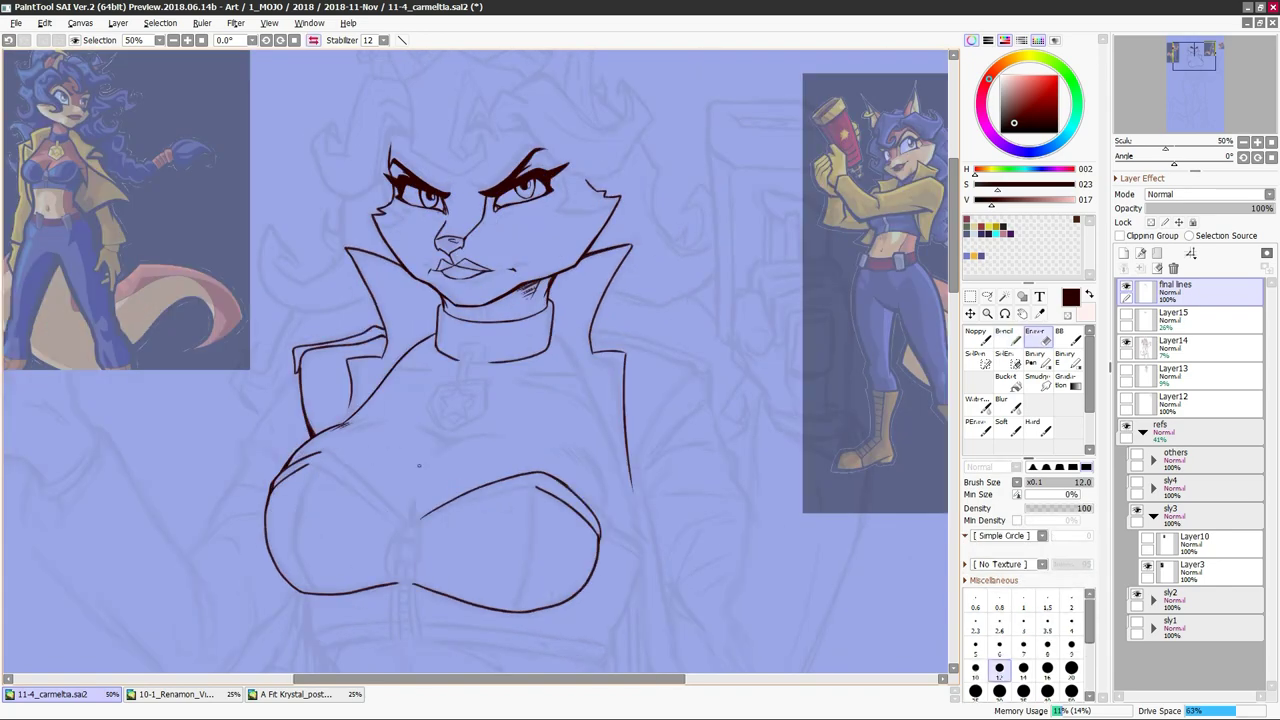
# Ink the short cleavage strokes at the centre of the chest and the crease beside the armpit
pyautogui.press('h')
pyautogui.press('h')
pyautogui.press('h')
pyautogui.press('h')
pyautogui.press('h')
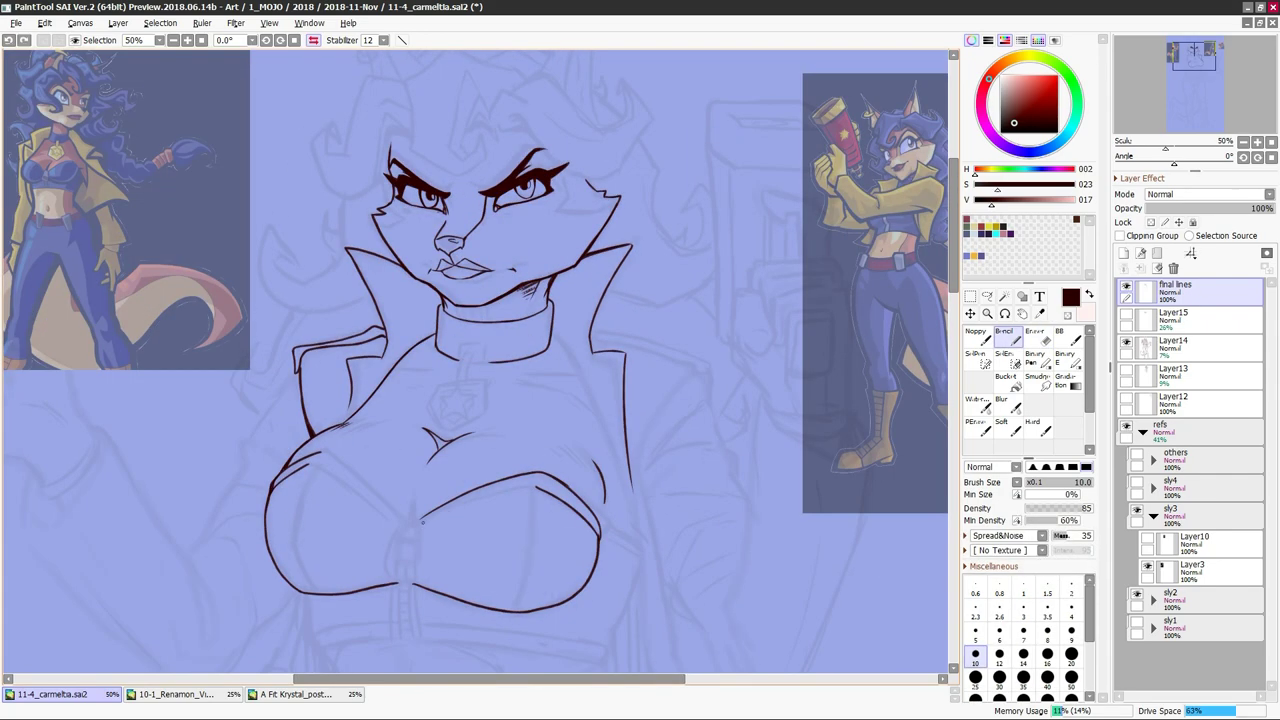
pyautogui.press('h')
pyautogui.moveTo(630, 455); pyautogui.dragTo(548, 532)
# Ink the doubled neckline trim of the top and the zipper slider where its two sides meet
pyautogui.press('h')
pyautogui.moveTo(444, 478); pyautogui.dragTo(452, 516)
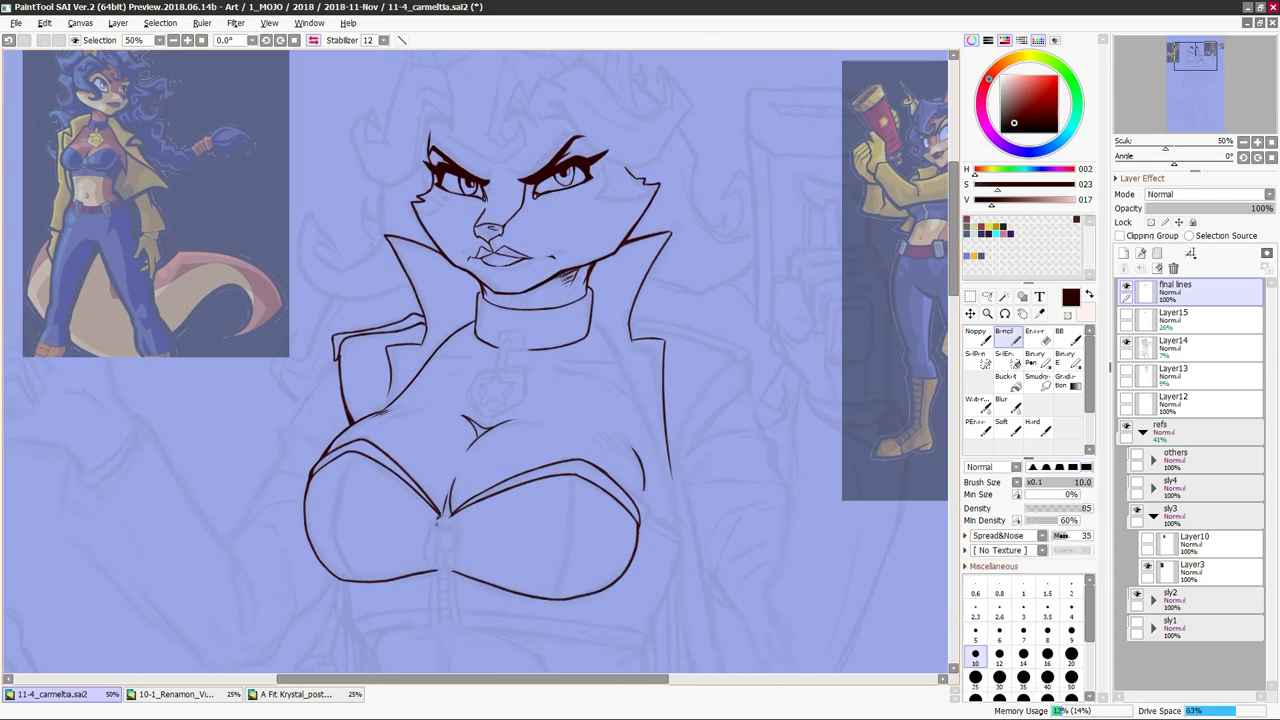
pyautogui.press('h')
pyautogui.press('h')
pyautogui.moveTo(466, 487); pyautogui.dragTo(457, 501)
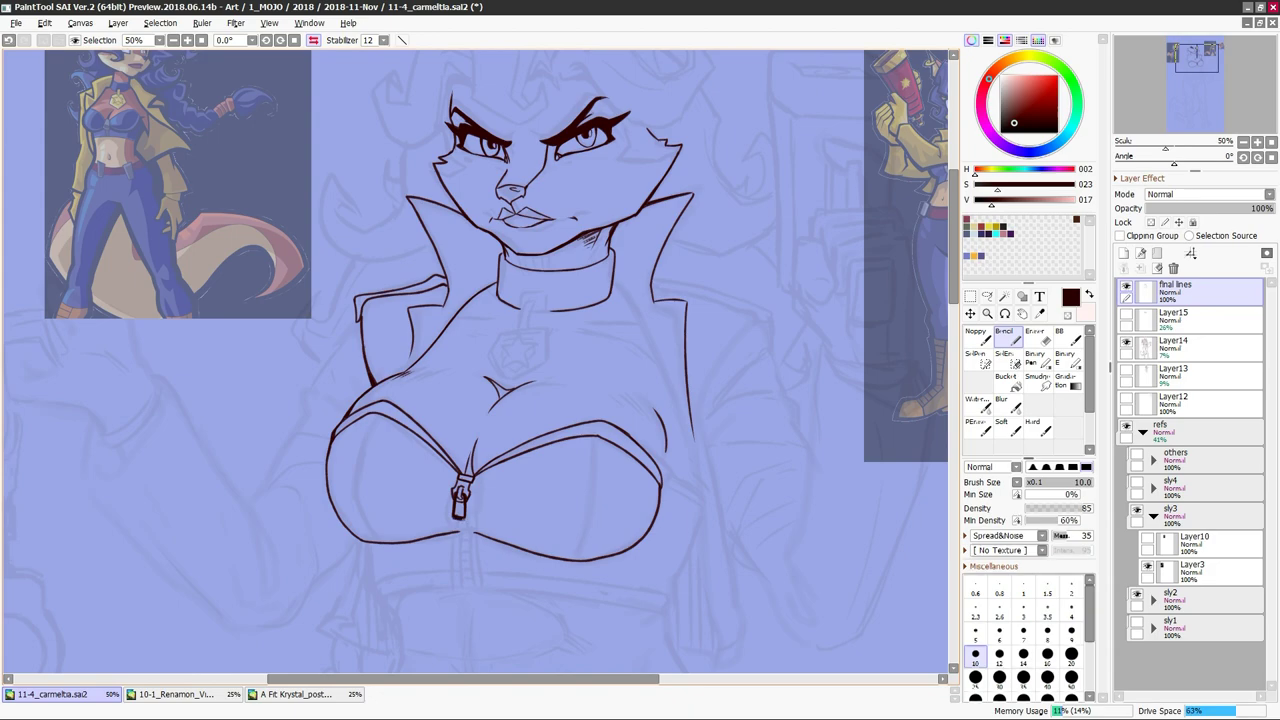
# Refine the zipper pull by erasing and redrawing its small details
pyautogui.press('h')
pyautogui.press('e')
pyautogui.press('n')
pyautogui.press('h')
pyautogui.moveTo(452, 496); pyautogui.dragTo(462, 520)
pyautogui.press('h')
pyautogui.press('h')
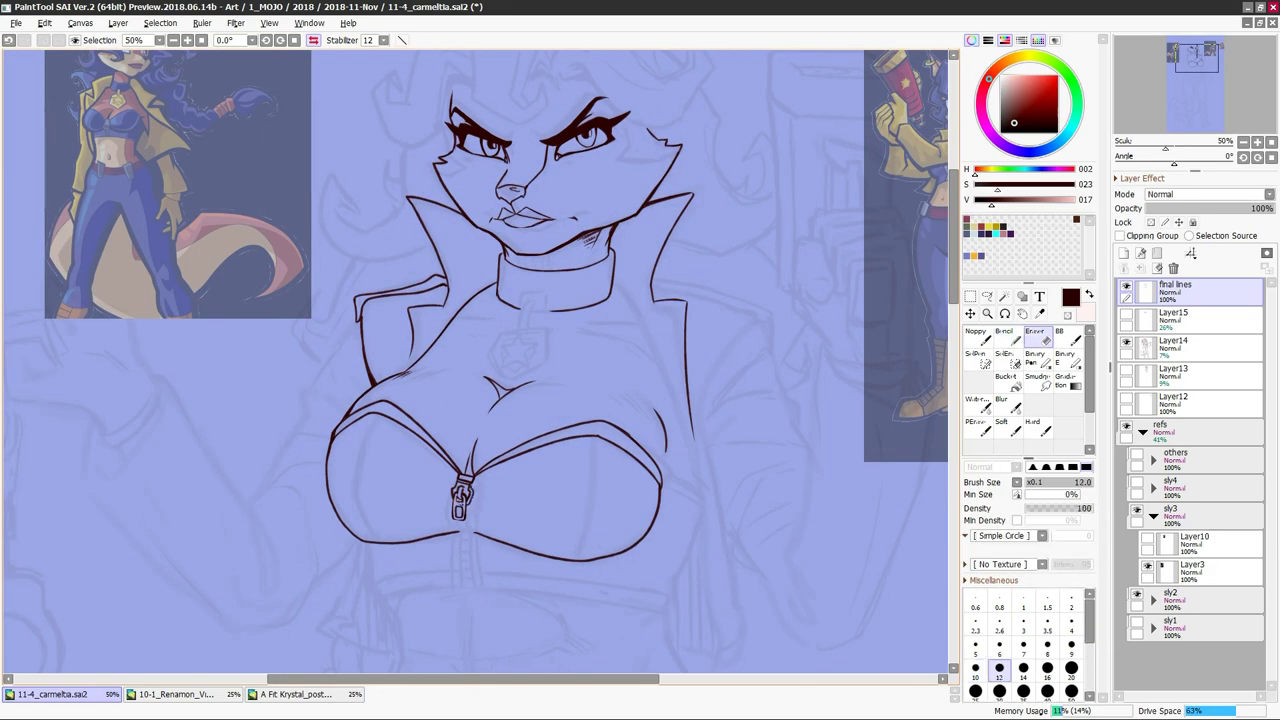
pyautogui.press('h')
pyautogui.press('h')
# Clean up the shoulder line with the eraser and ink the side strap and under-bust edge of the top
pyautogui.scroll(-3, 453, 538)
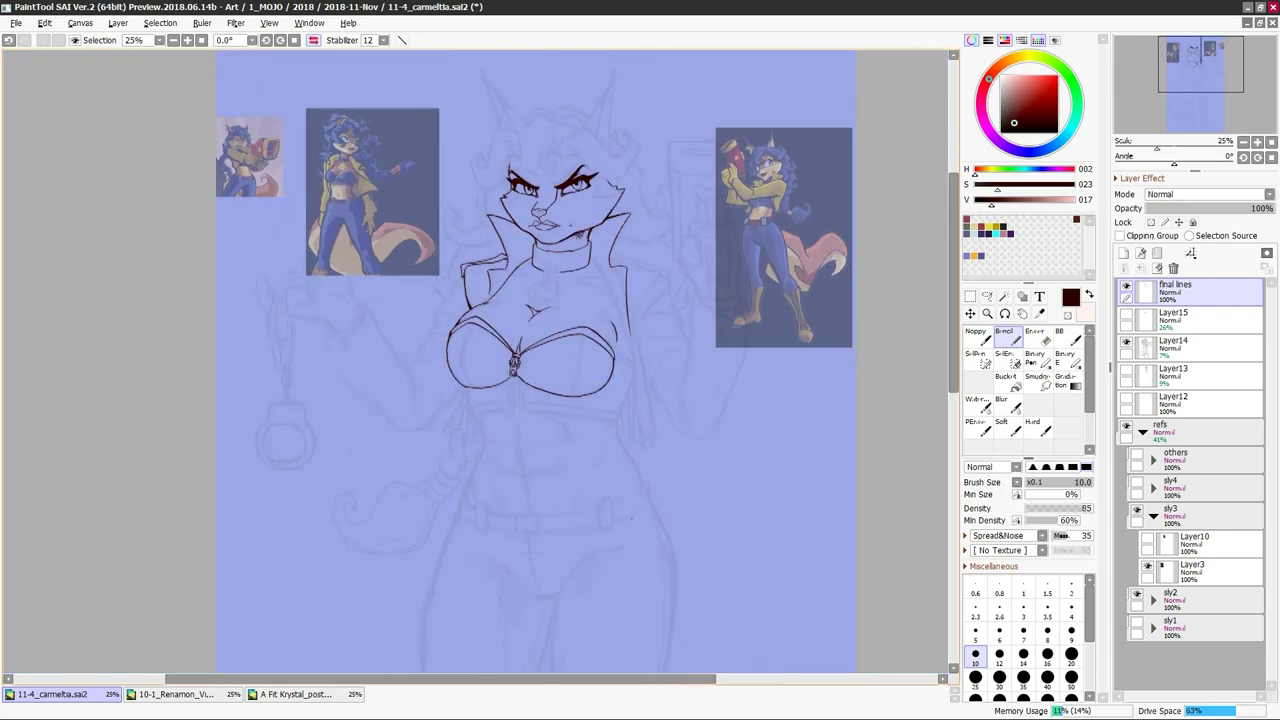
pyautogui.scroll(2, 509, 383)
pyautogui.press('a')
pyautogui.moveTo(532, 190)
pyautogui.mouseDown()
pyautogui.moveTo(560, 334)
pyautogui.moveTo(526, 188)
pyautogui.mouseUp()
pyautogui.hotkey('ctrl', 't')
pyautogui.press('h')
pyautogui.press('h')
pyautogui.moveTo(635, 345); pyautogui.dragTo(655, 362)
pyautogui.click(978, 589)
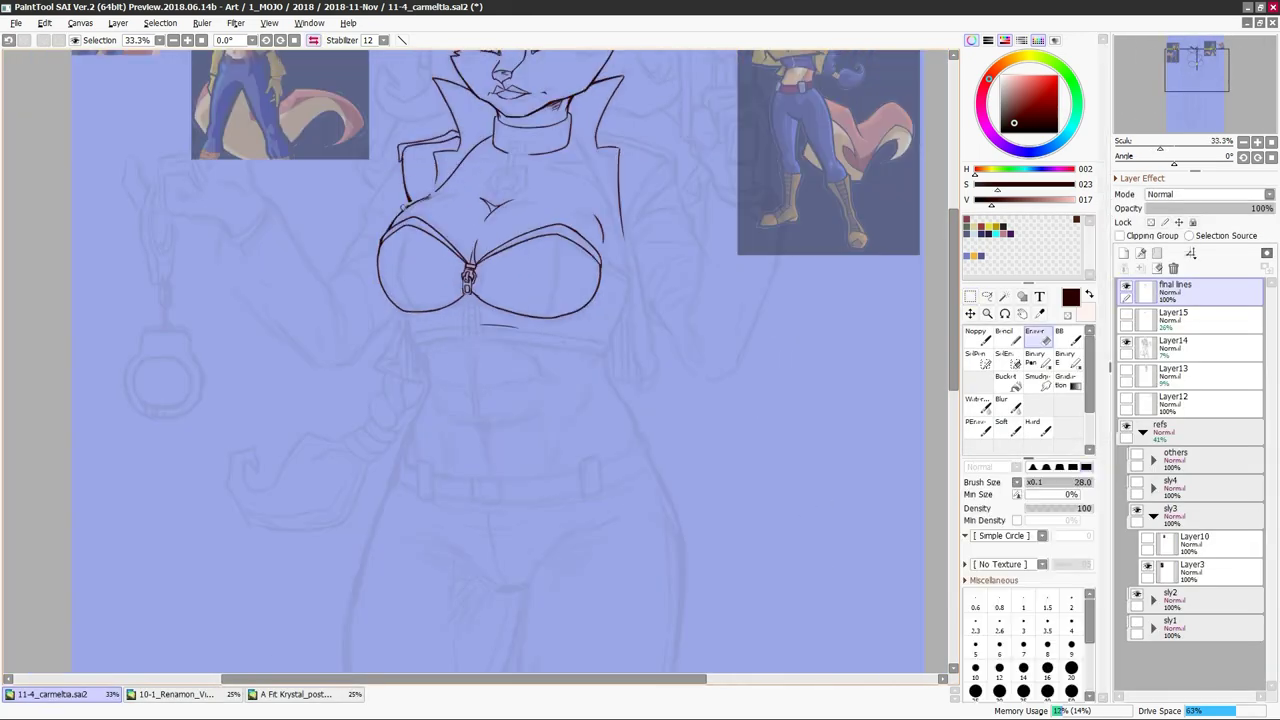
pyautogui.press('h')
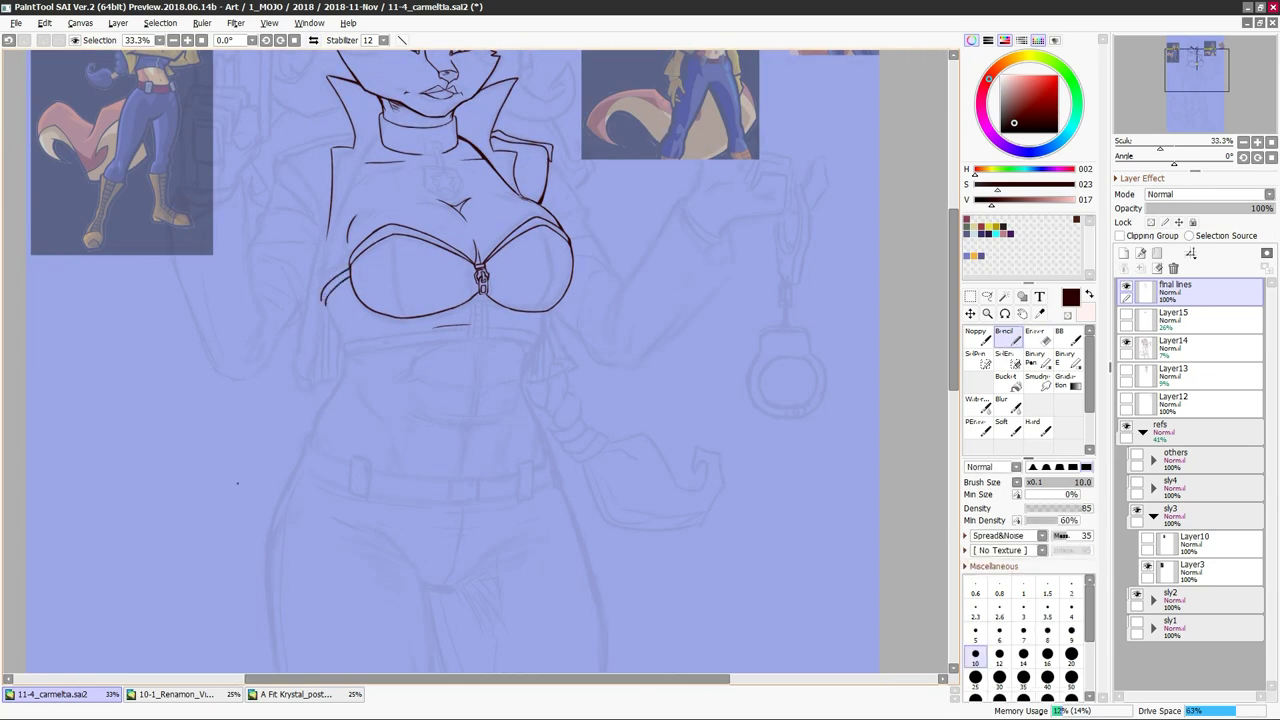
# Ink the side and lower hem of the cropped top
pyautogui.press('h')
pyautogui.press('h')
pyautogui.press('h')
pyautogui.press('h')
pyautogui.press('h')
# Ink the abdominal muscle lines, the sides of the ribcage and the navel
pyautogui.moveTo(430, 374); pyautogui.dragTo(430, 390)
pyautogui.moveTo(546, 368); pyautogui.dragTo(536, 386)
pyautogui.press('h')
pyautogui.press('h')
pyautogui.press('h')
pyautogui.moveTo(446, 424); pyautogui.dragTo(462, 430)
pyautogui.press('h')
pyautogui.moveTo(548, 410); pyautogui.dragTo(532, 422)
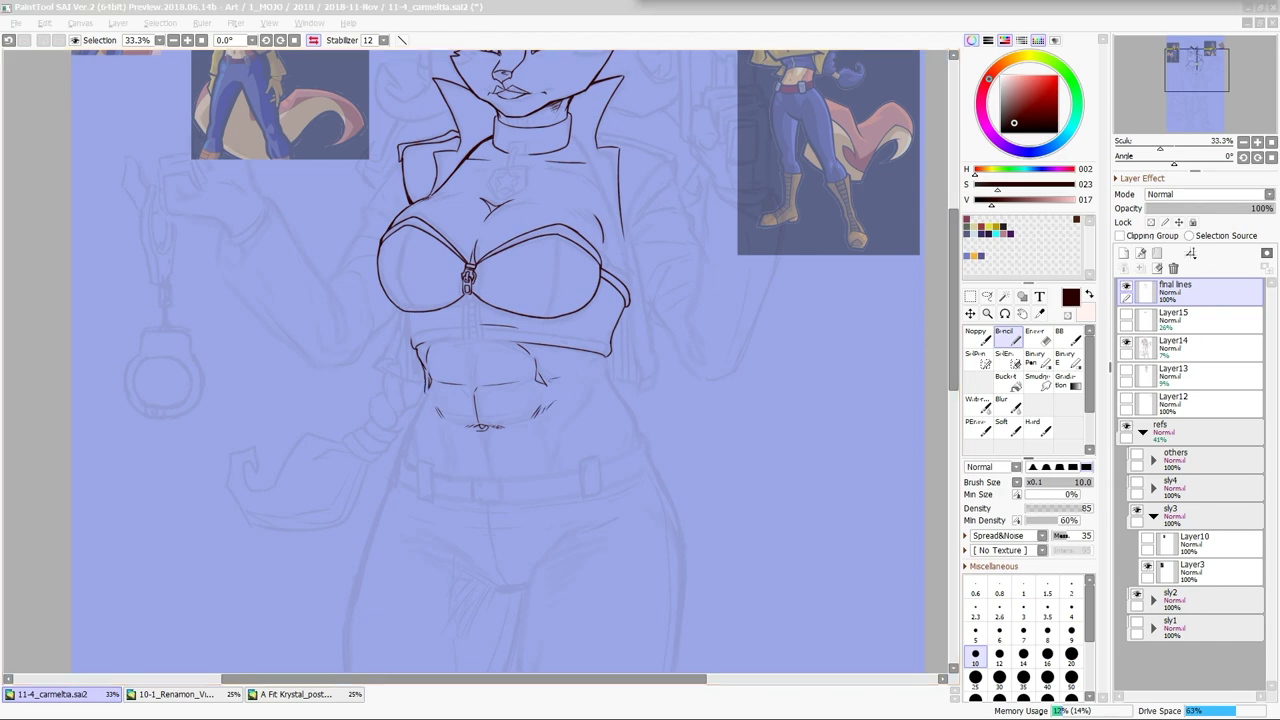
pyautogui.press('h')
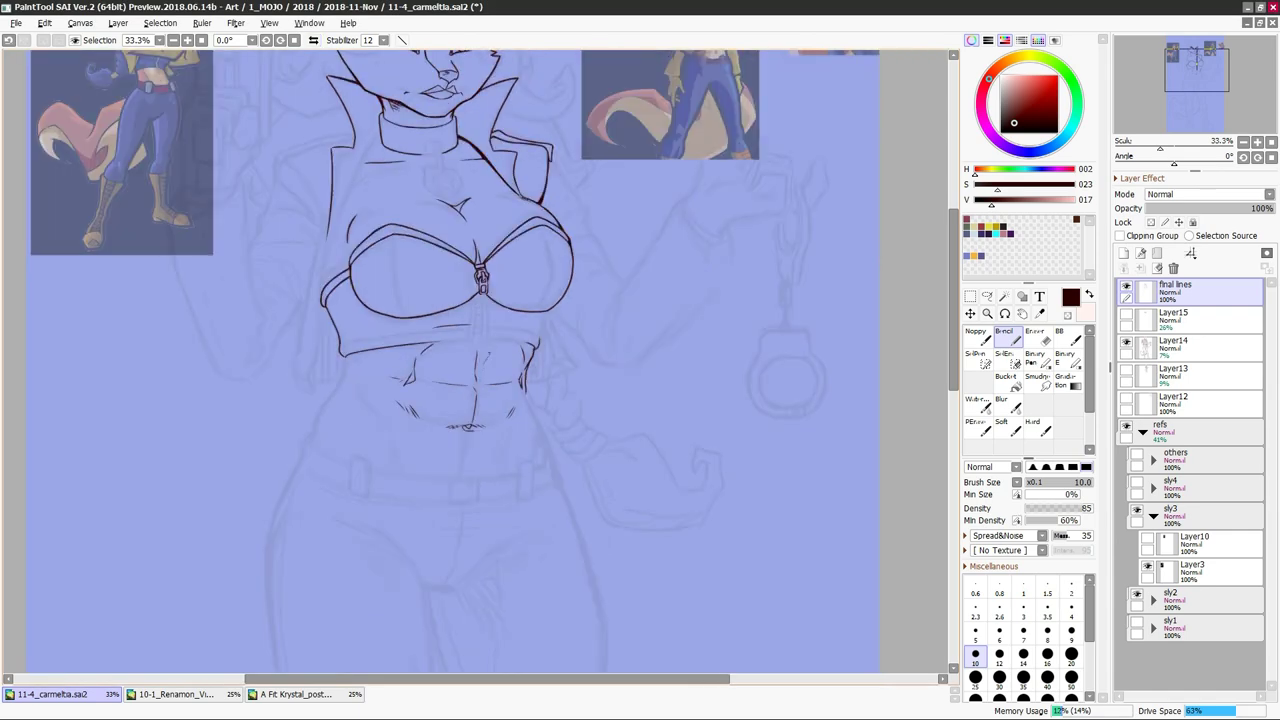
# Ink the open jacket's hanging front edge, its near shoulder and the top of the sleeve
pyautogui.scroll(-1, 652, 607)
pyautogui.press('h')
pyautogui.press('h')
pyautogui.scroll(1, 383, 376)
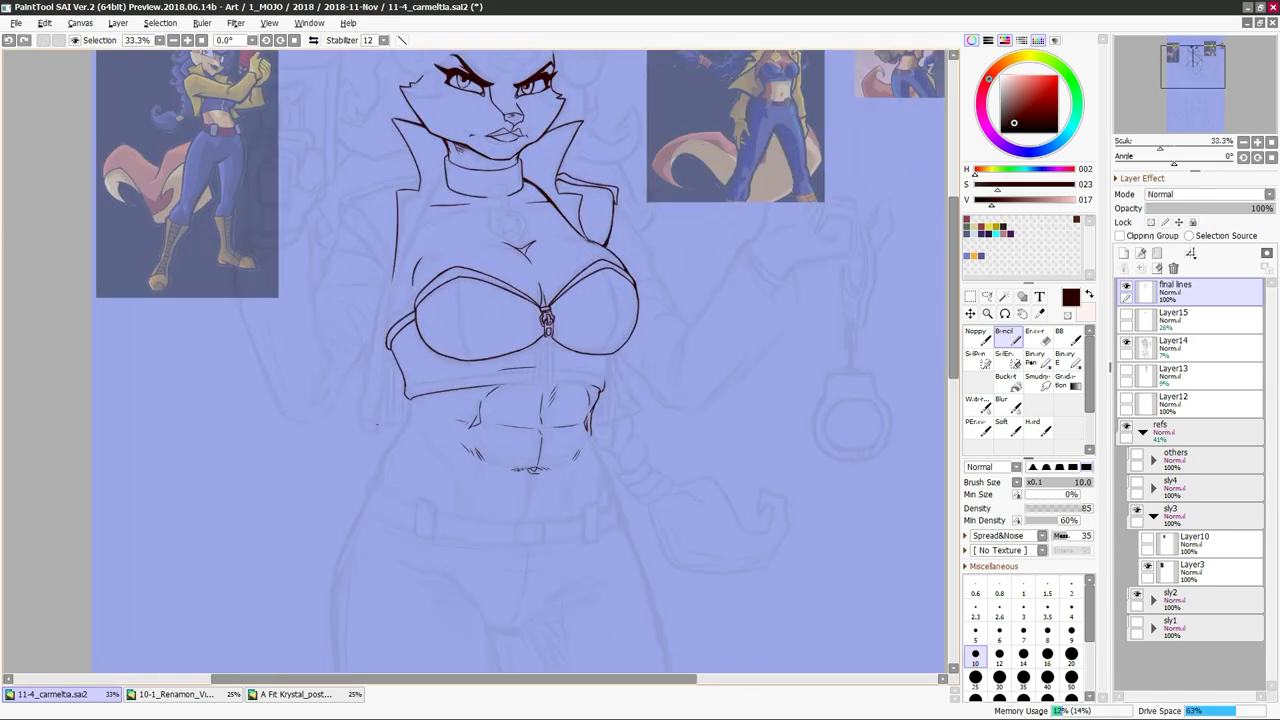
pyautogui.moveTo(373, 340); pyautogui.dragTo(358, 420)
pyautogui.press('h')
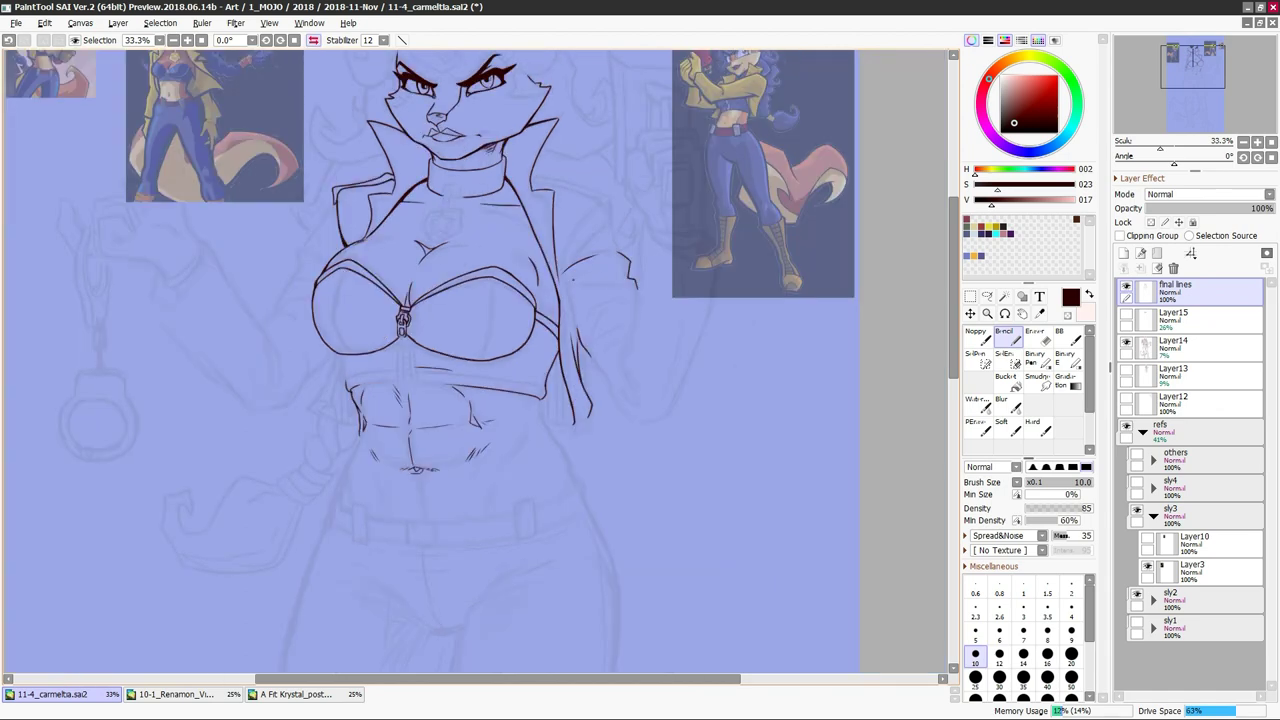
pyautogui.press('h')
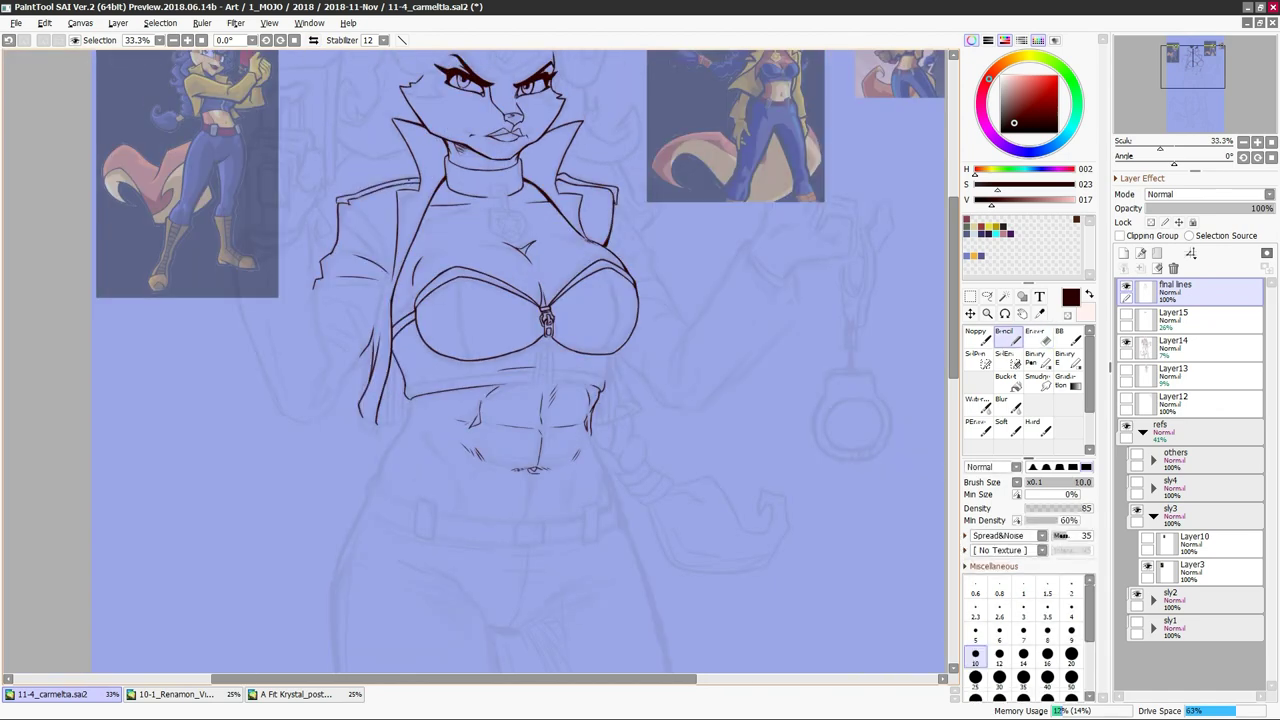
# Raise the sketch layer's opacity to 14% and ink the shoulder straps on the jacket
pyautogui.hotkey('ctrl', '-')
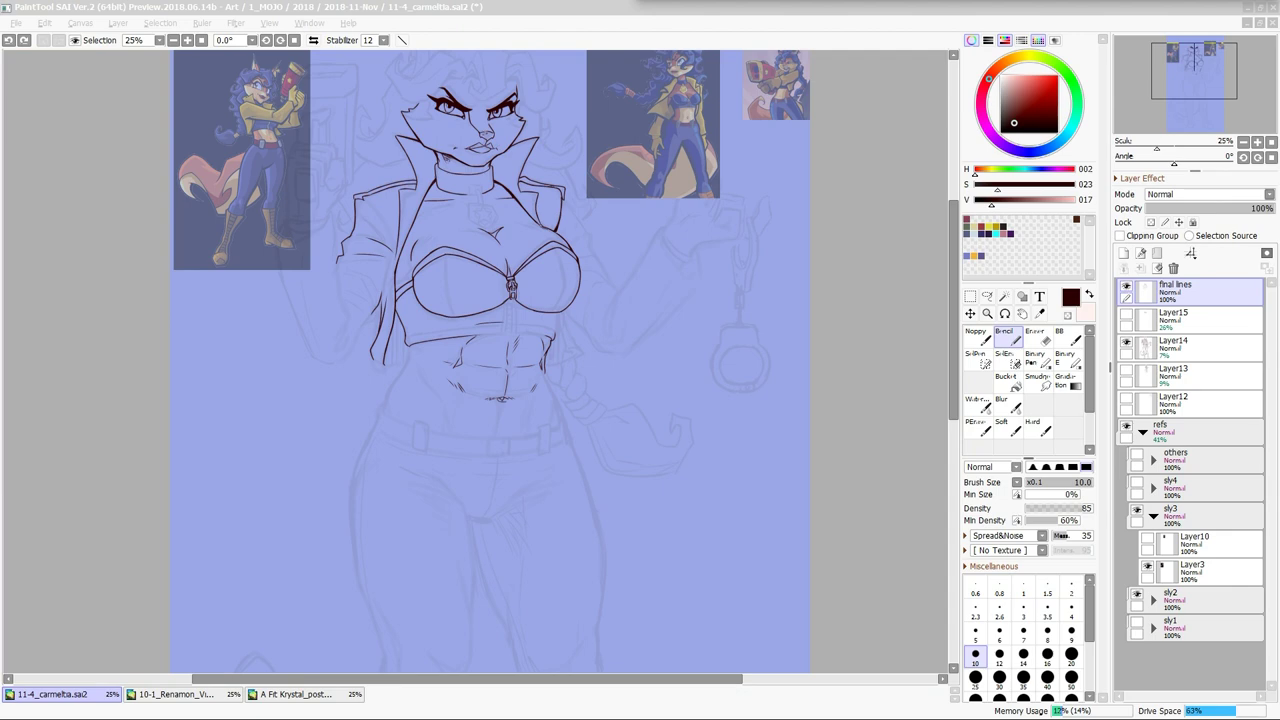
pyautogui.hotkey('ctrl', '+')
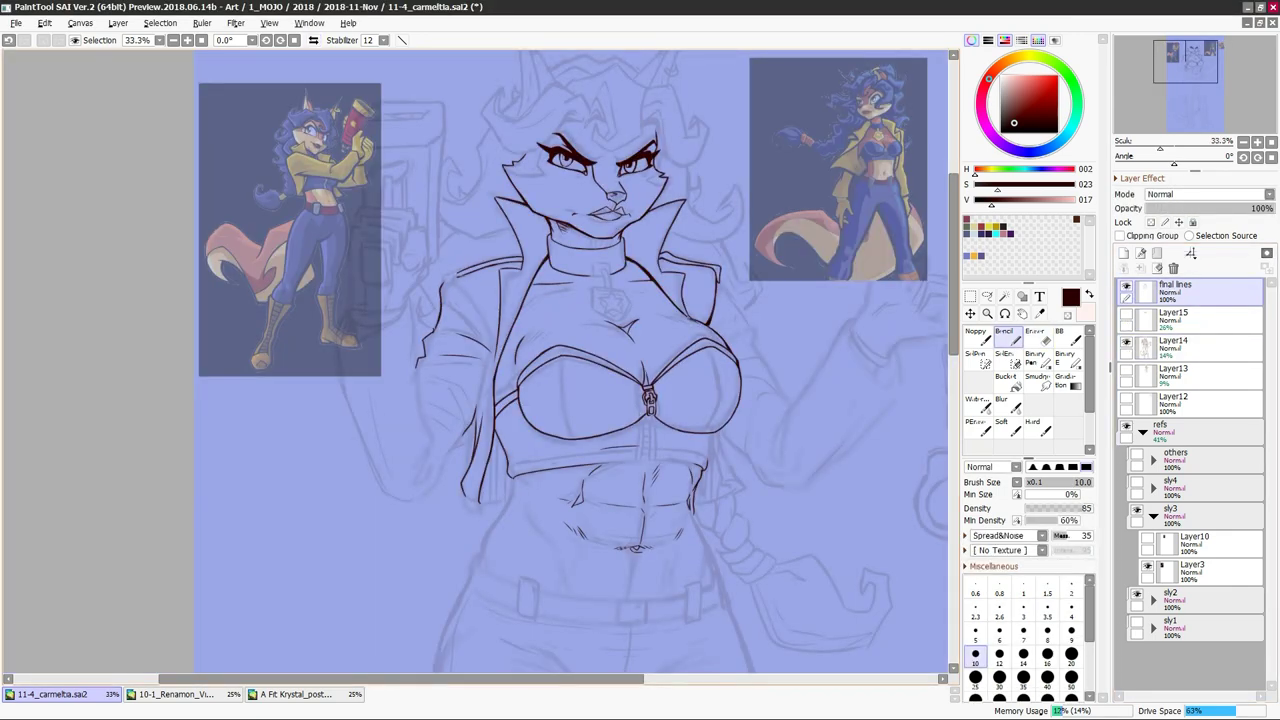
pyautogui.press('e')
pyautogui.press('n')
pyautogui.press('h')
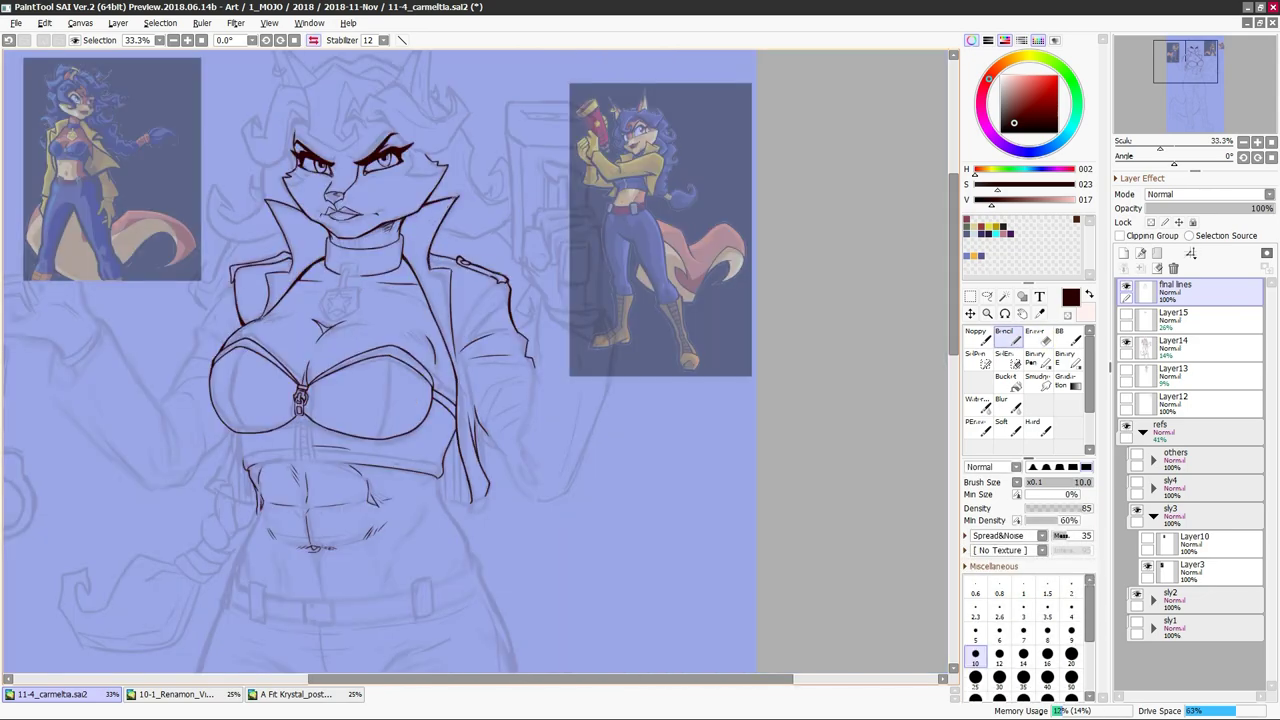
pyautogui.press('h')
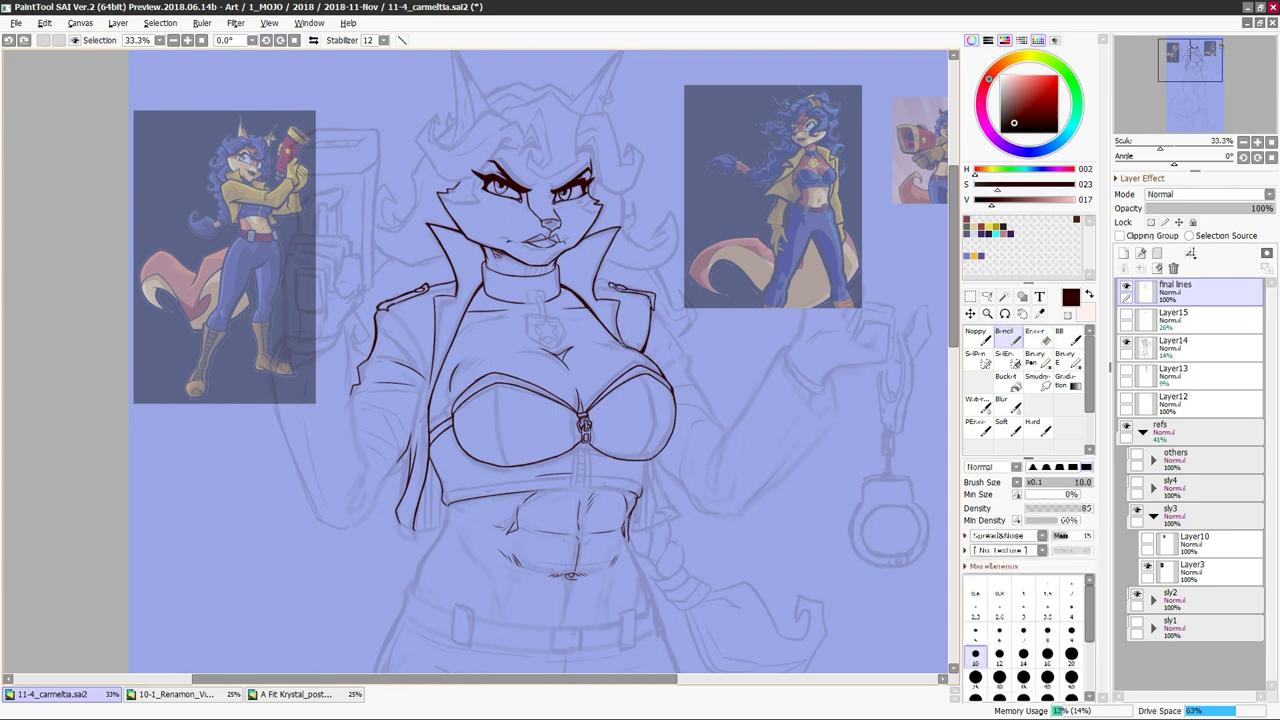
# Ink the fold lines of the near jacket sleeve and add fur strokes across the upper chest
pyautogui.press('h')
pyautogui.press('h')
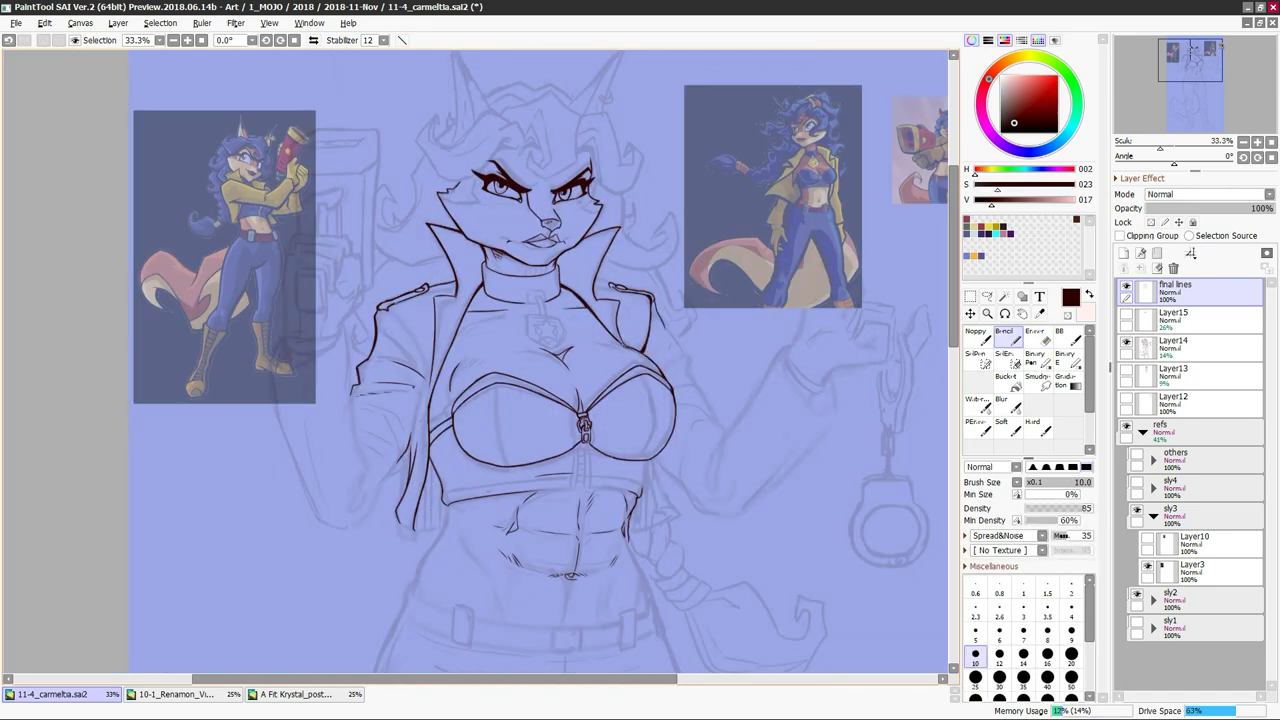
pyautogui.press('h')
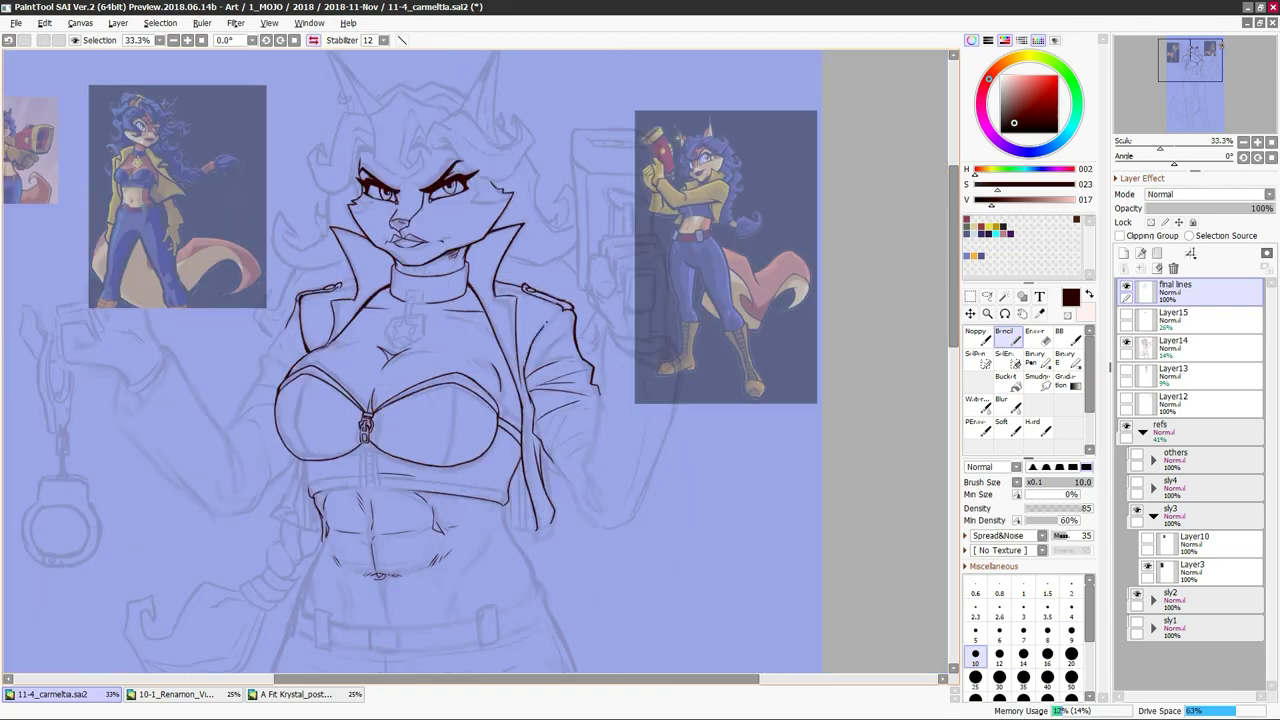
pyautogui.press('h')
pyautogui.press('h')
pyautogui.press('h')
pyautogui.press('h')
pyautogui.press('h')
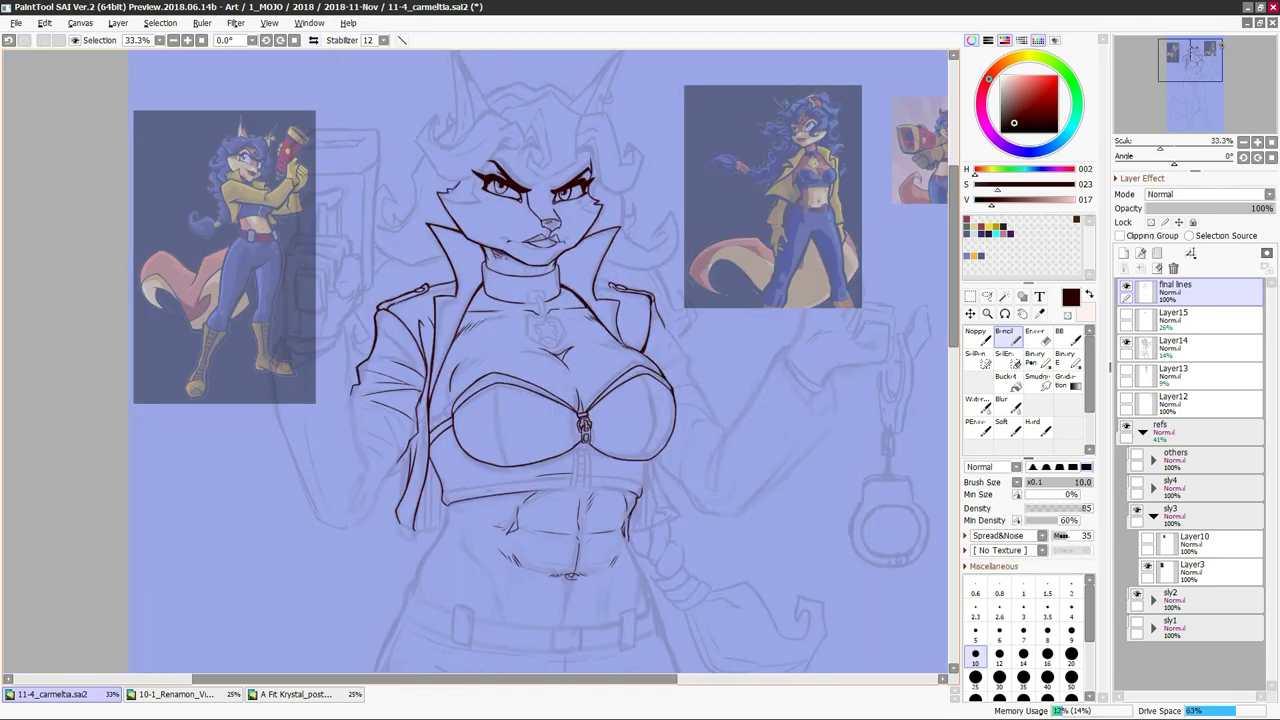
# Ink the raised forearm's outline around the elbow and the lower folds of the sleeve
pyautogui.press('-')
pyautogui.press('+')
pyautogui.press('h')
pyautogui.press('h')
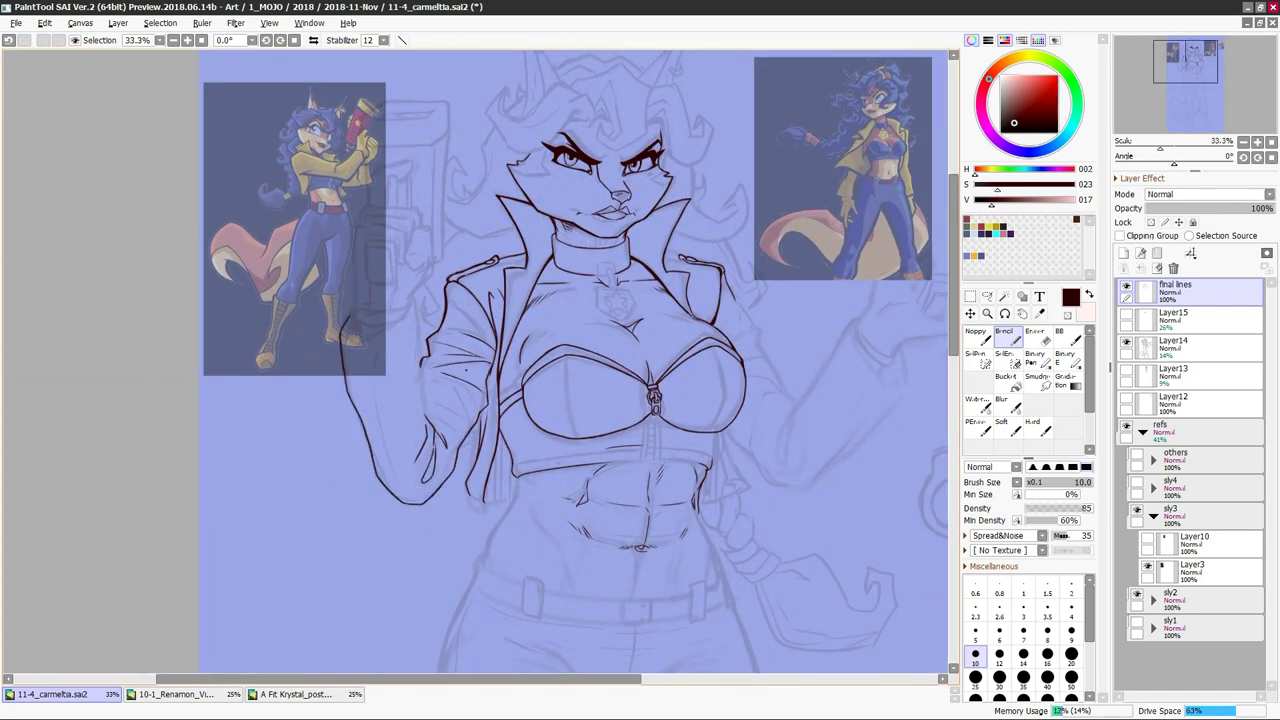
# Hide the reference images and ink the back and curled fingers of the raised gloved hand
pyautogui.click(1126, 425)
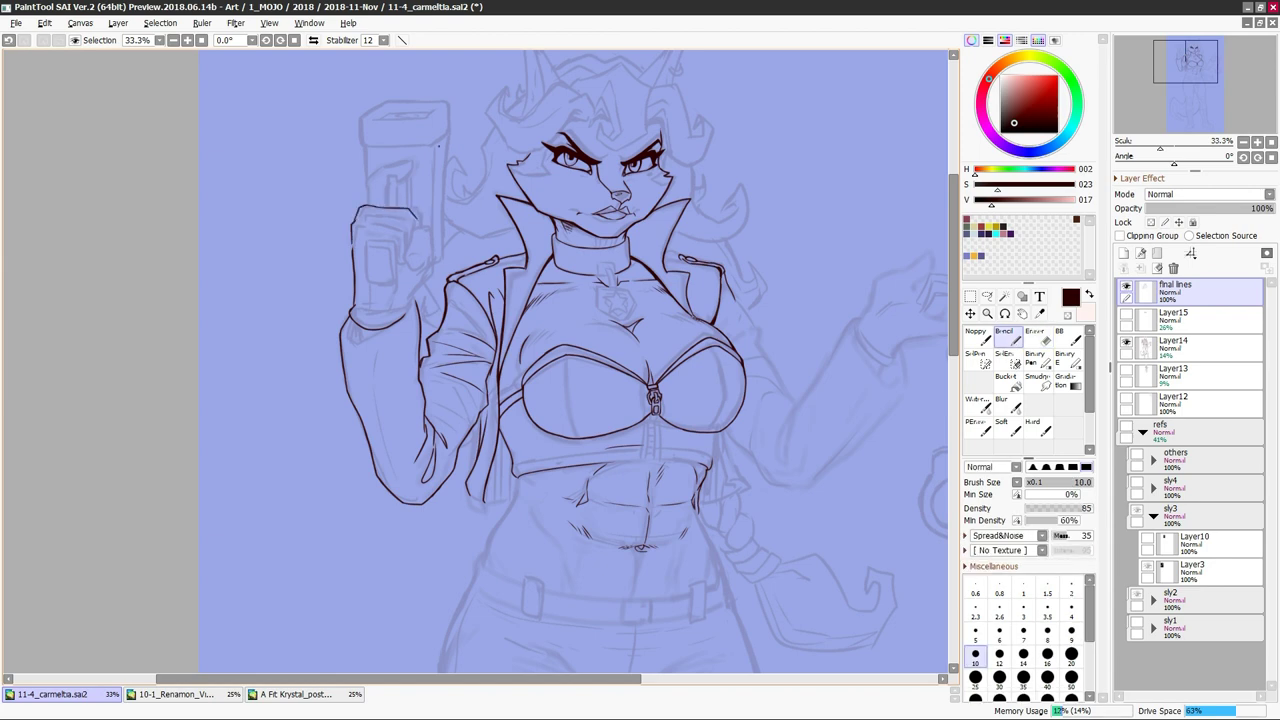
pyautogui.hotkey('ctrl', 'z')
pyautogui.press('h')
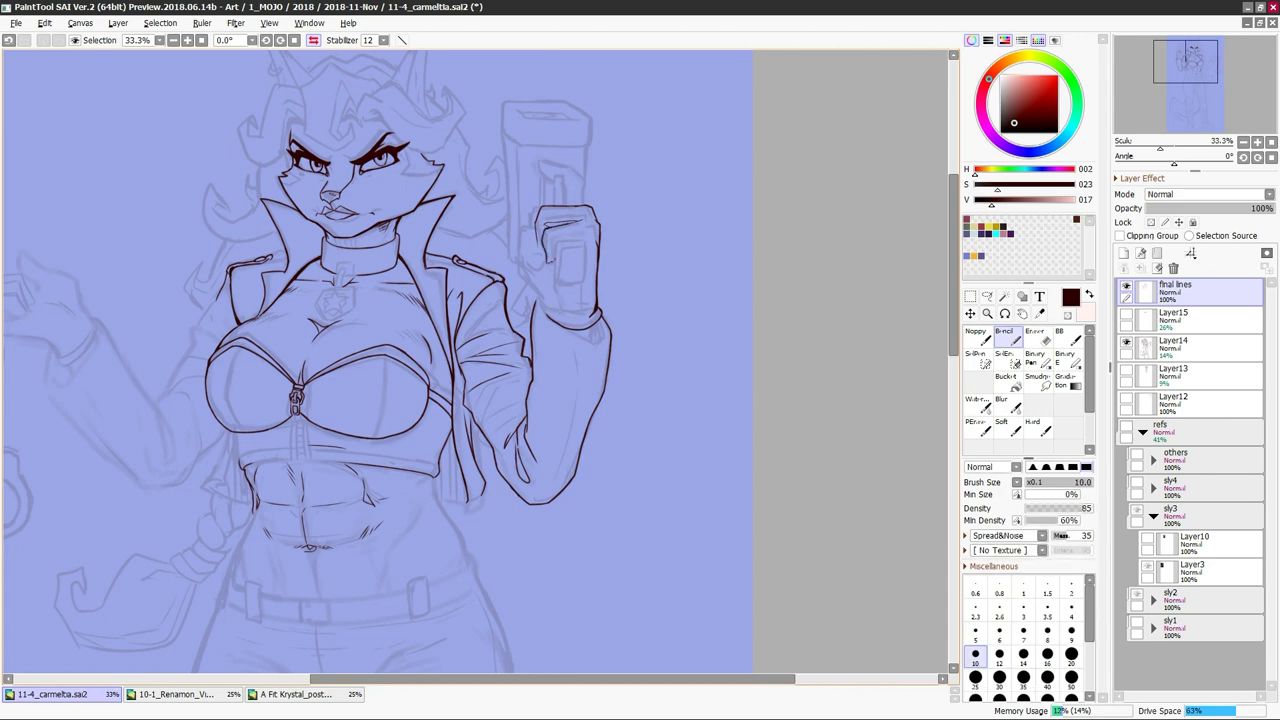
pyautogui.press('h')
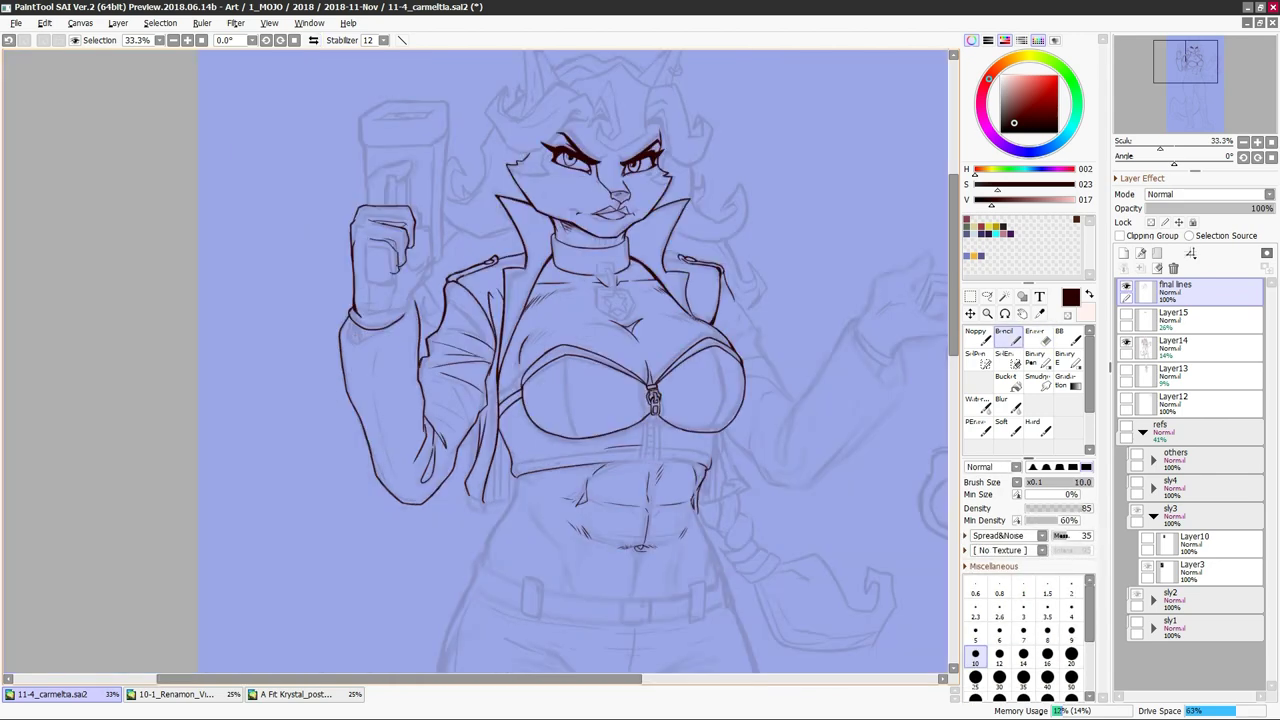
# Ink the thumb and palm edge of the raised glove
pyautogui.press('h')
pyautogui.press('h')
pyautogui.press('h')
pyautogui.moveTo(1186, 53); pyautogui.dragTo(1193, 53)
pyautogui.press('h')
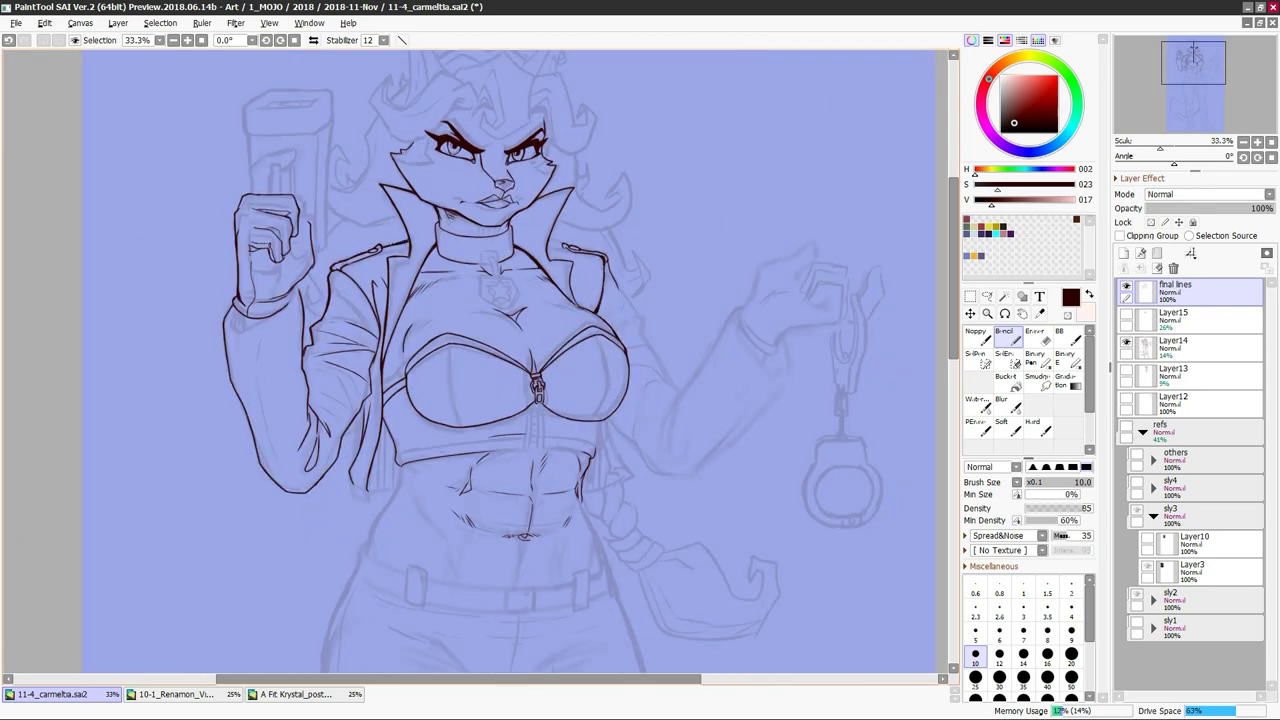
# Refine the raised glove's inner lines and add fold lines to the jacket's far lapel
pyautogui.press('e')
pyautogui.press('n')
pyautogui.press('h')
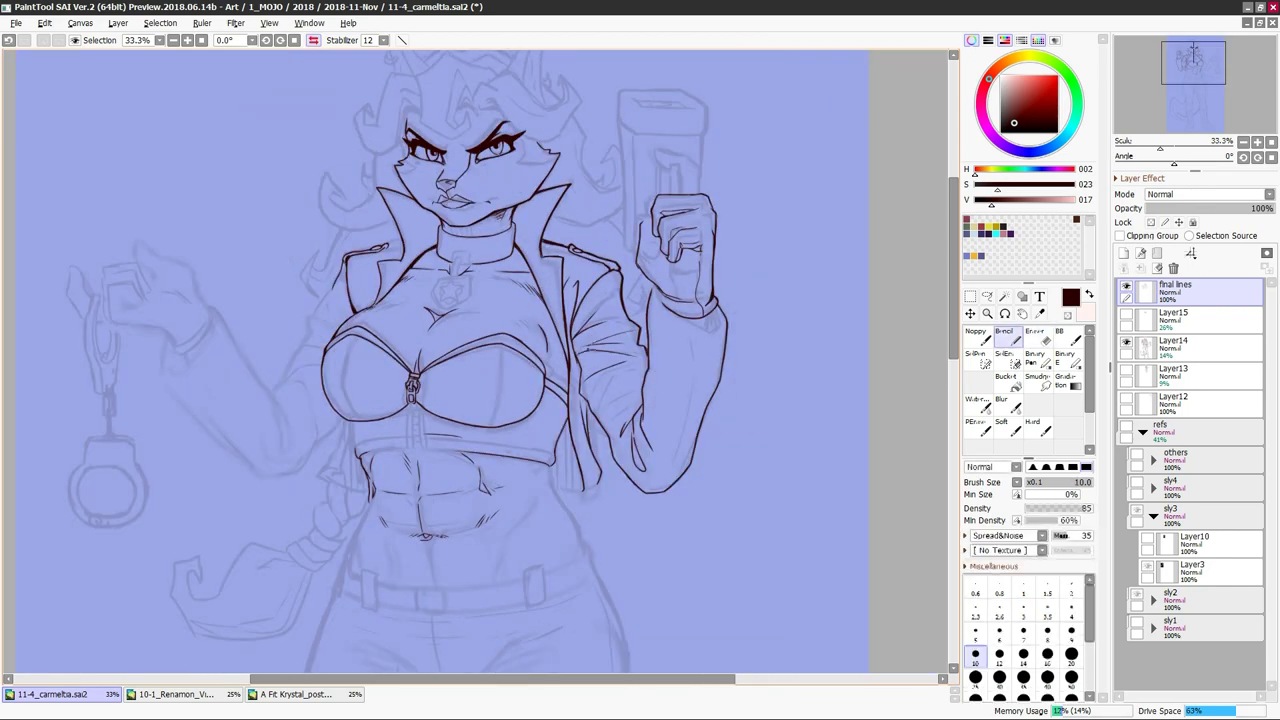
pyautogui.press('e')
pyautogui.press('h')
pyautogui.press('n')
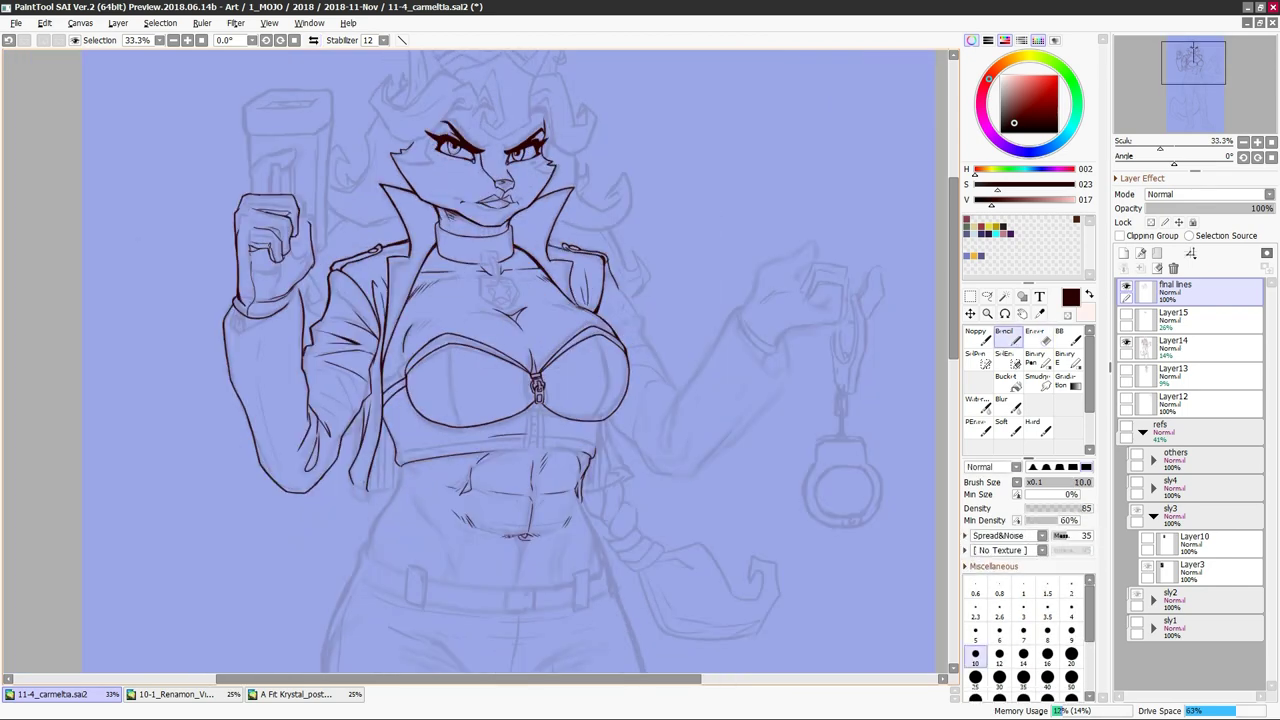
pyautogui.press('h')
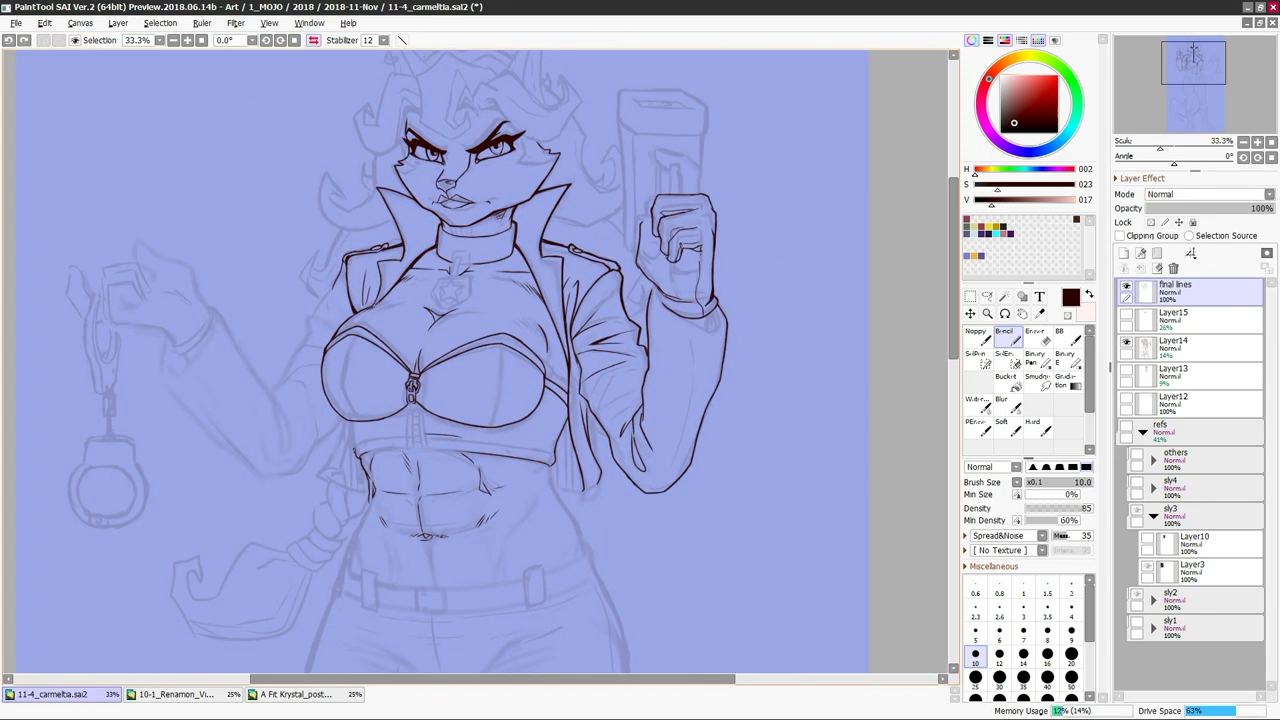
pyautogui.press('h')
pyautogui.press('h')
# Ink the doubled hem band along the bottom of the cropped top and erase its overlapping lines
pyautogui.hotkey('ctrl', '+')
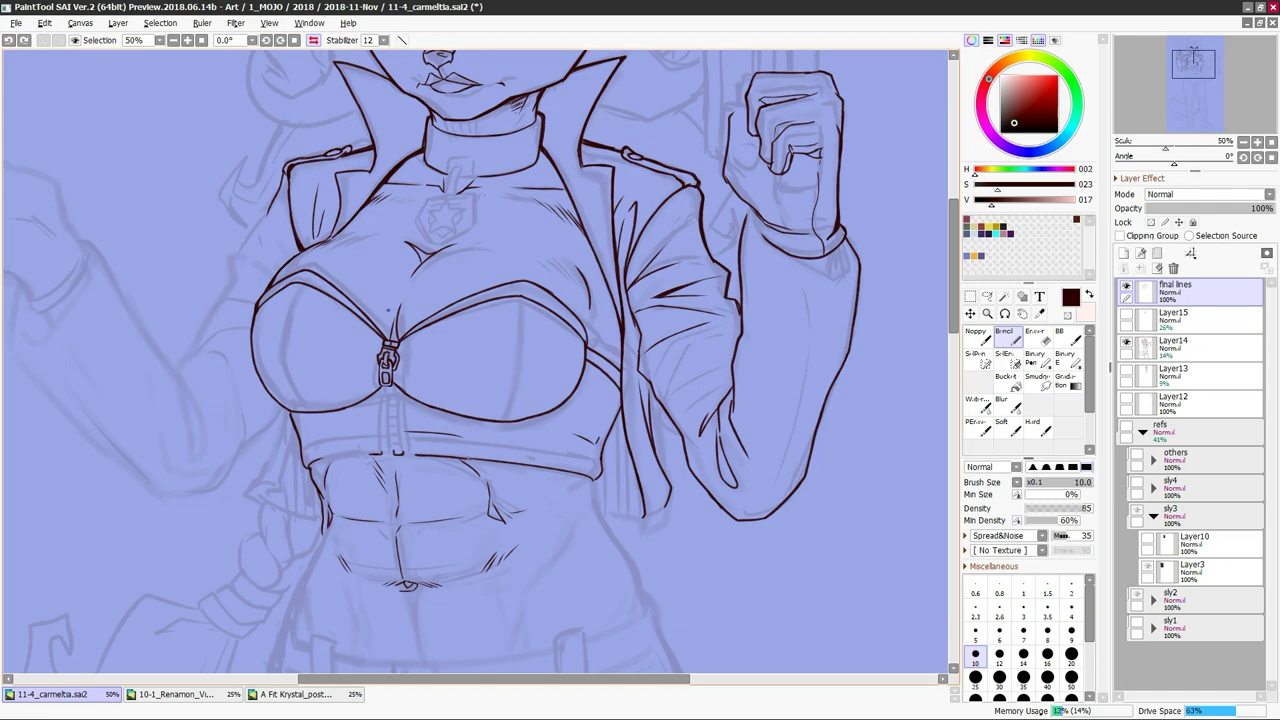
pyautogui.moveTo(388, 310); pyautogui.dragTo(512, 398)
pyautogui.moveTo(606, 212); pyautogui.dragTo(518, 450)
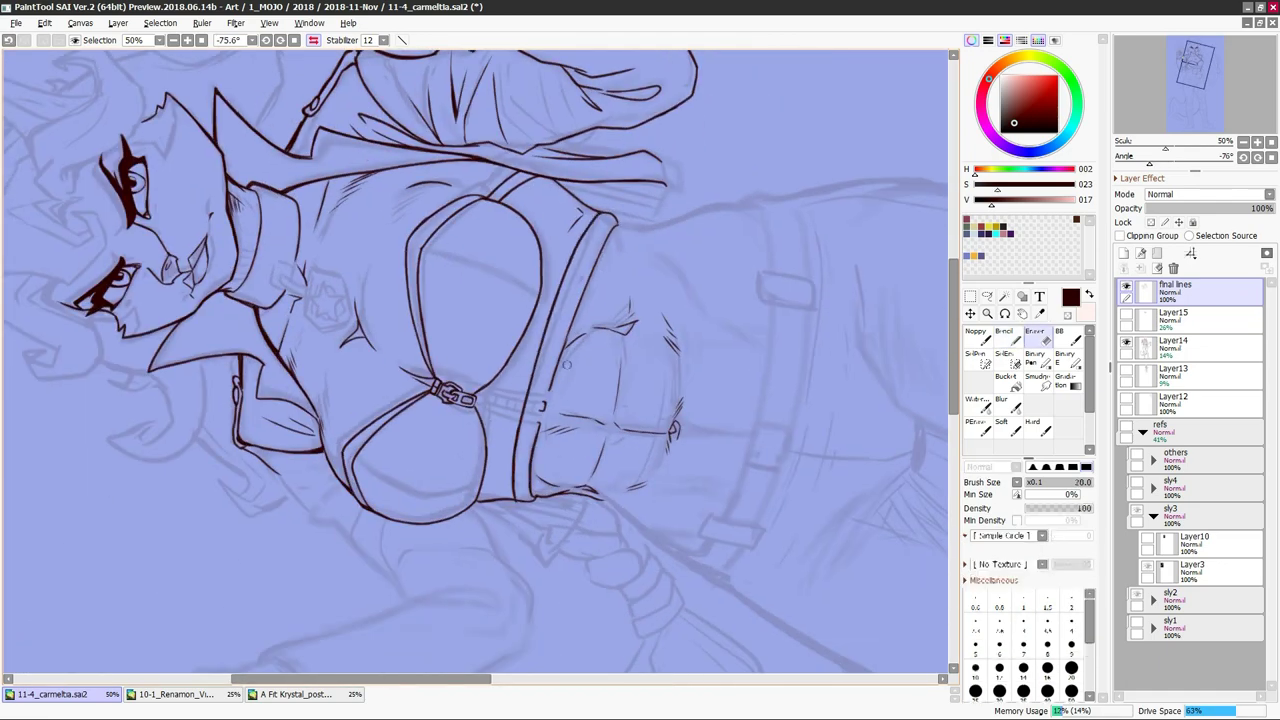
pyautogui.press('h')
pyautogui.press('e')
pyautogui.moveTo(420, 300); pyautogui.dragTo(341, 396)
# Redraw the far outer contour of the chest and erase the leftover line beside it
pyautogui.press('h')
pyautogui.press('n')
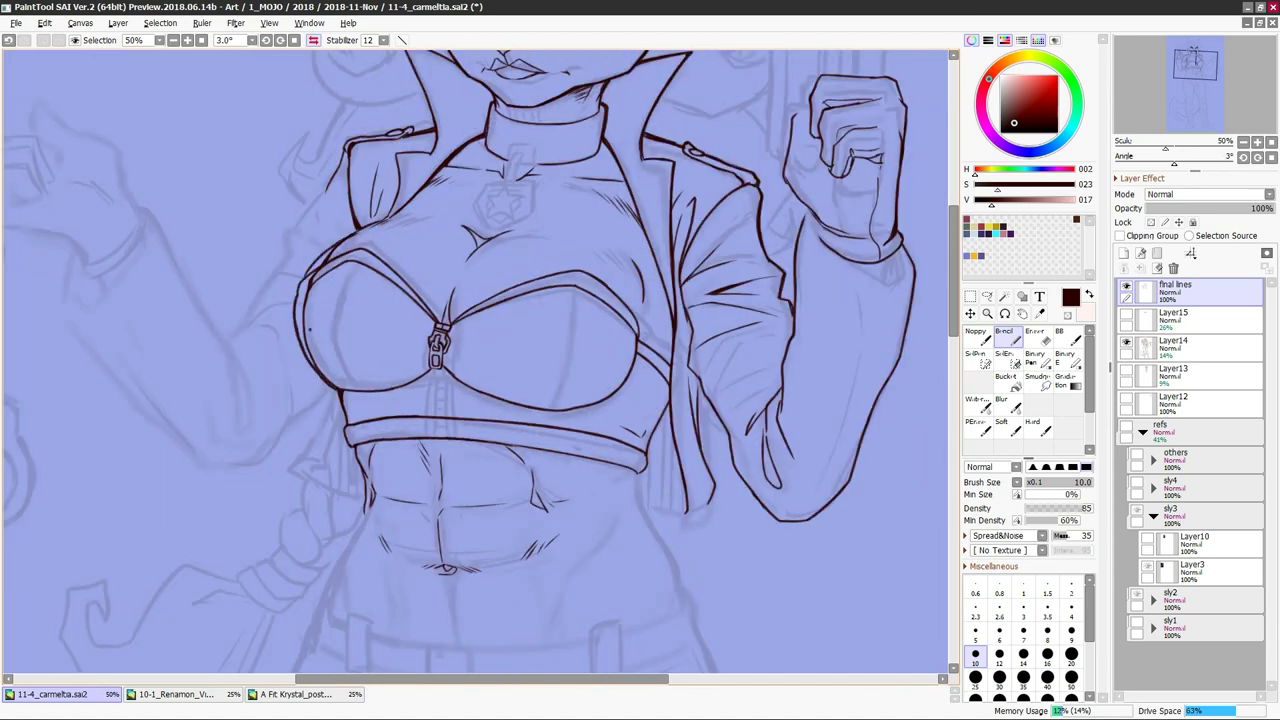
pyautogui.press('e')
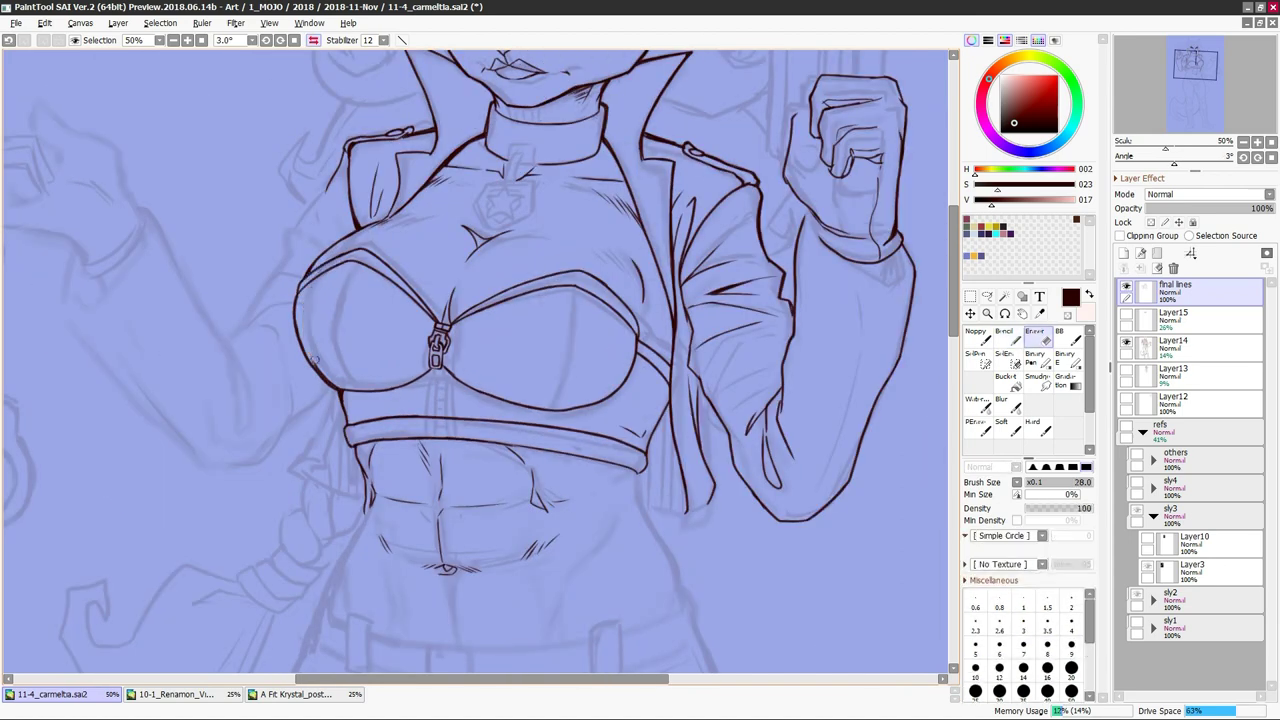
# Ink the curved panel seam inside the far cup of the cropped top
pyautogui.moveTo(343, 394); pyautogui.dragTo(350, 258)
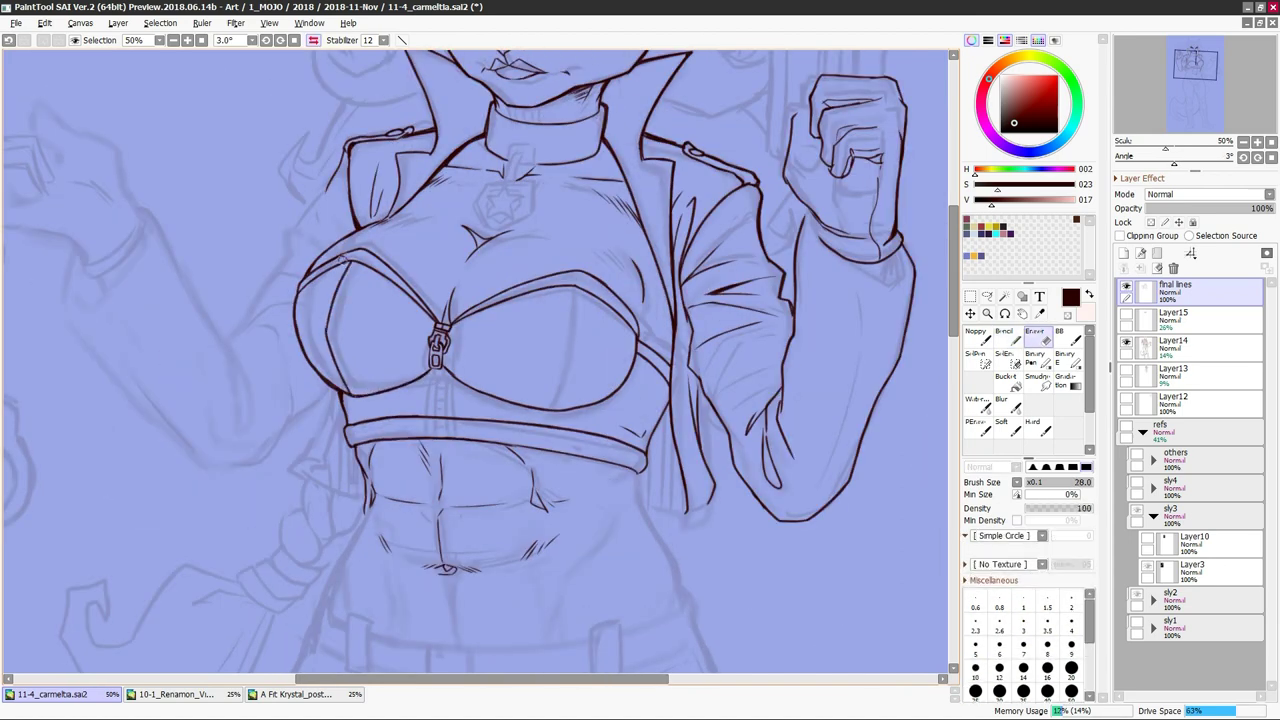
pyautogui.press('n')
pyautogui.press('h')
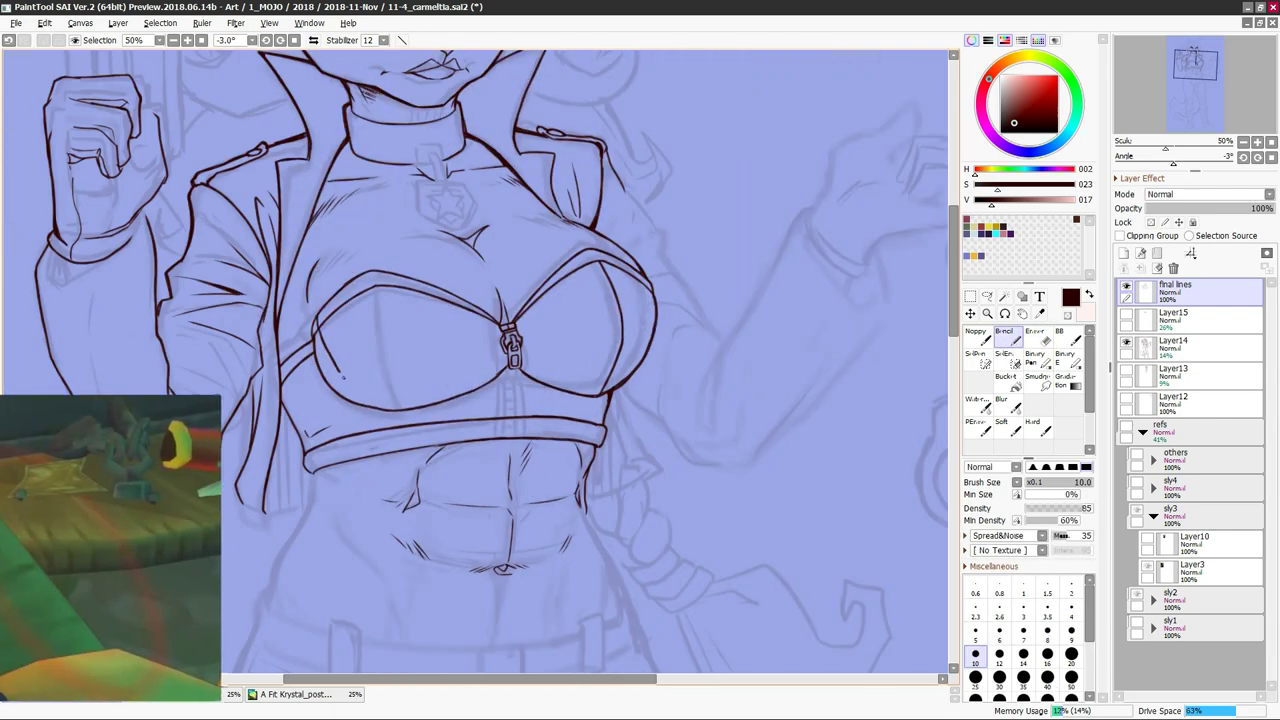
pyautogui.press('h')
pyautogui.press('h')
pyautogui.press('h')
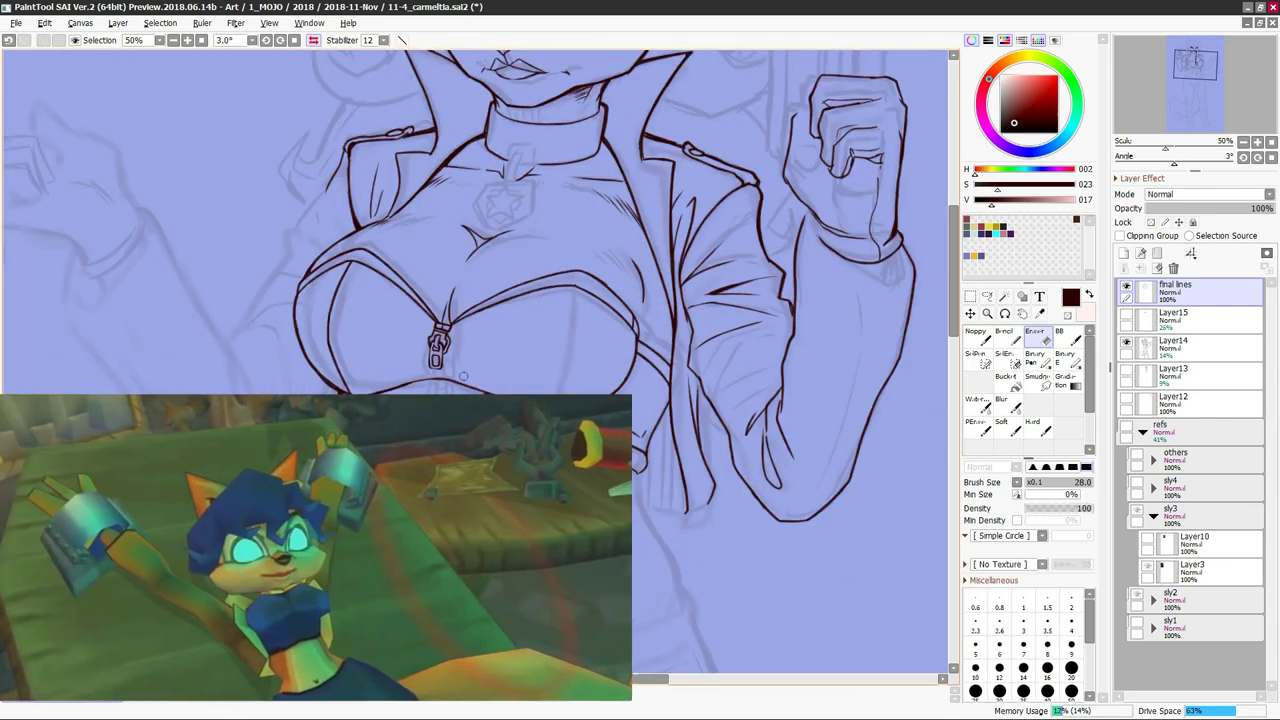
# Ink the vertical zipper strip running from the zipper pull down through the cropped top's hem band
pyautogui.press('-')
pyautogui.press('h')
pyautogui.press('h')
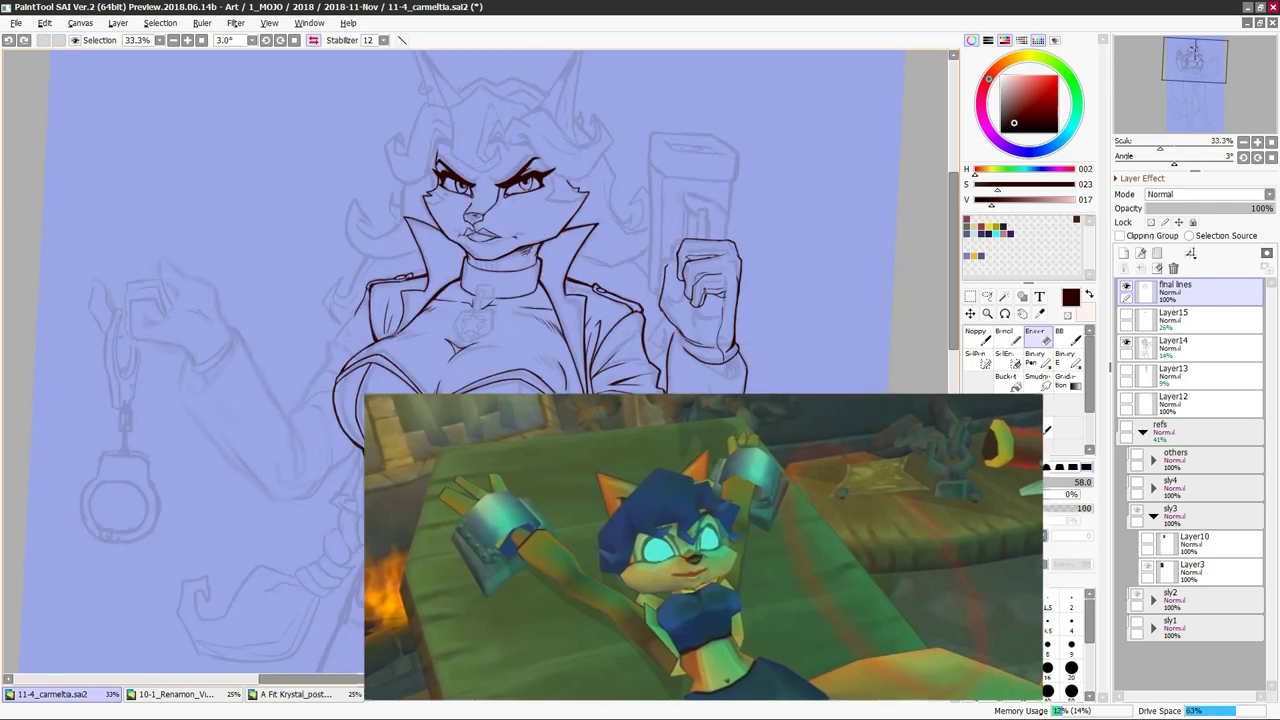
pyautogui.press('h')
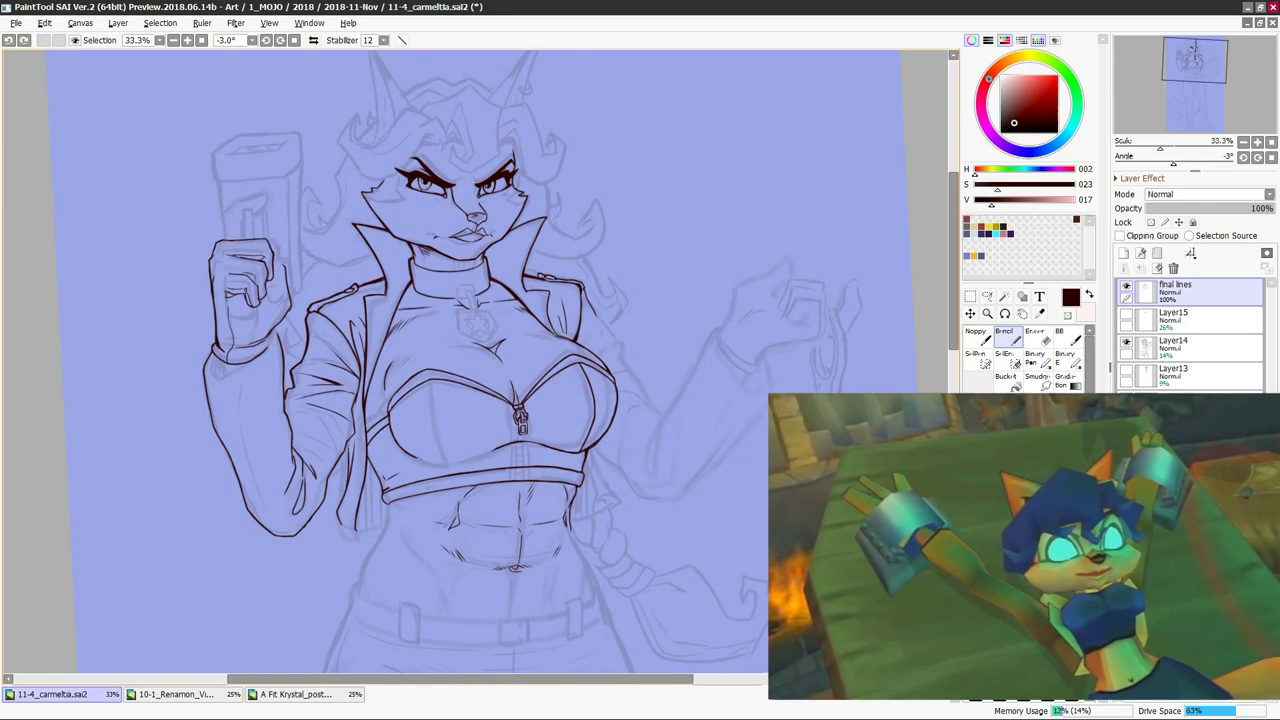
pyautogui.press('h')
pyautogui.press('+')
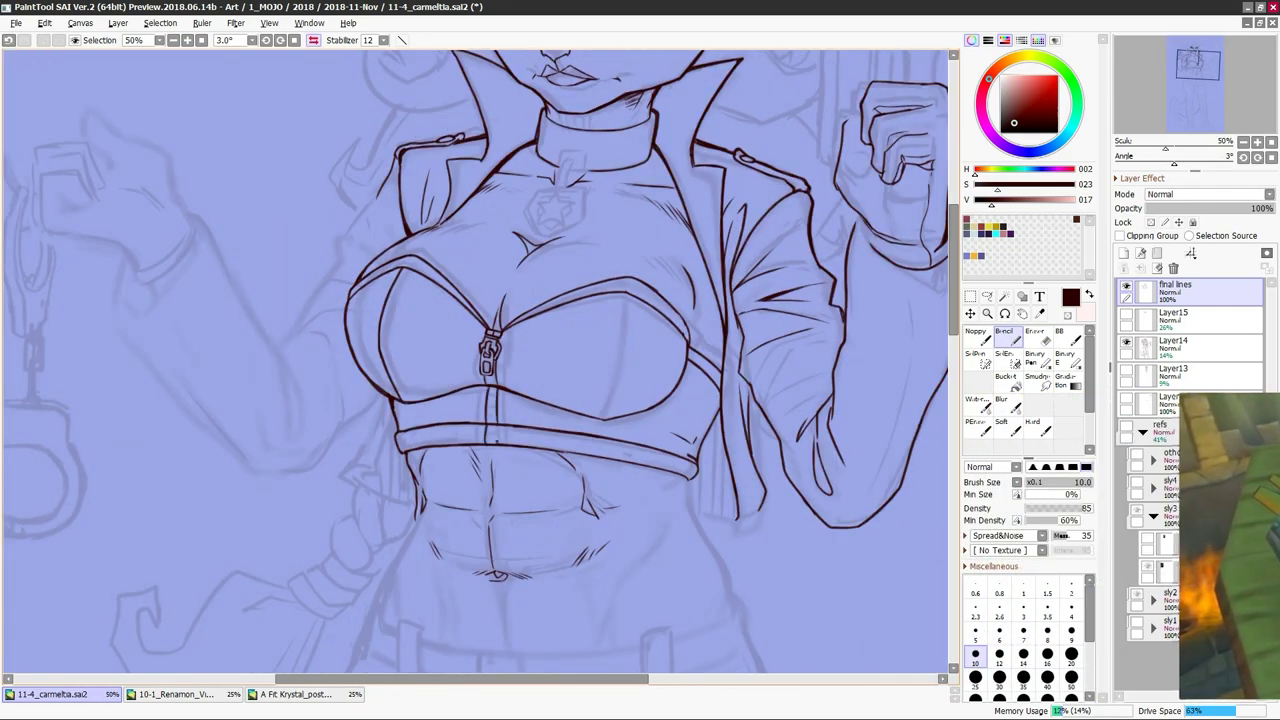
pyautogui.press('+')
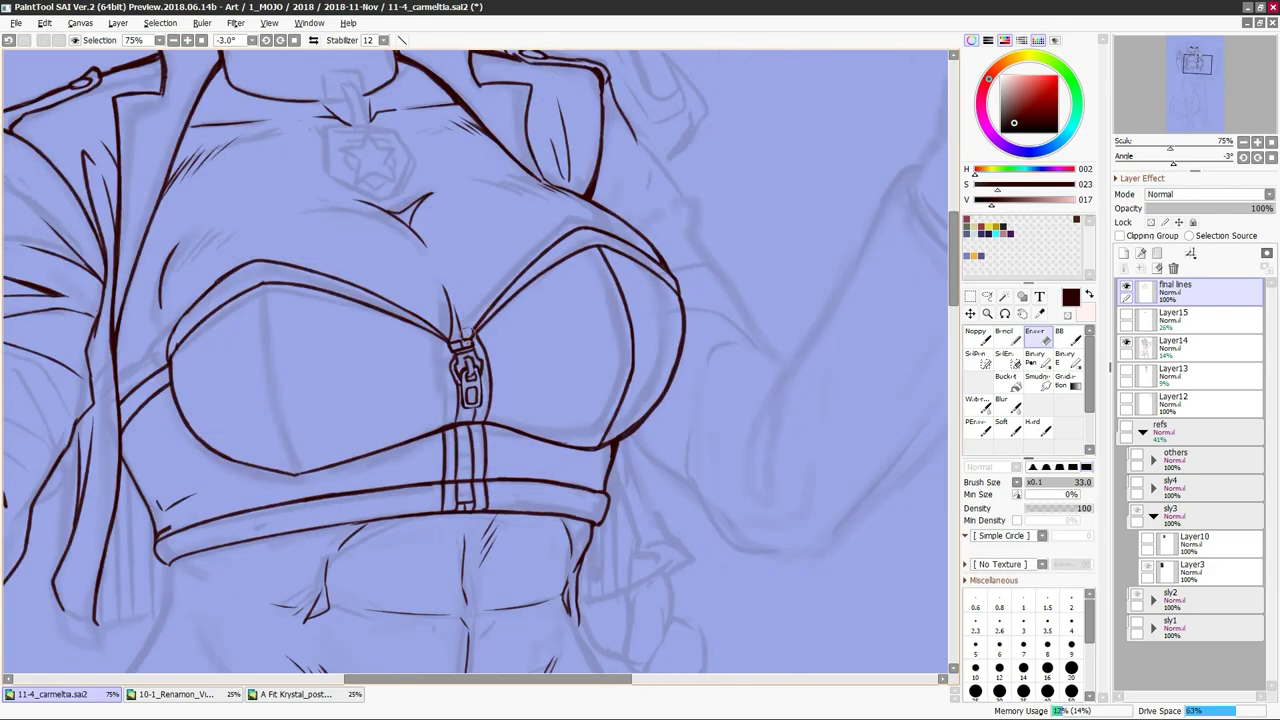
# Redraw the cleavage crease above the zipper pull and fill it as a solid dark wedge
pyautogui.moveTo(506, 288); pyautogui.dragTo(492, 335)
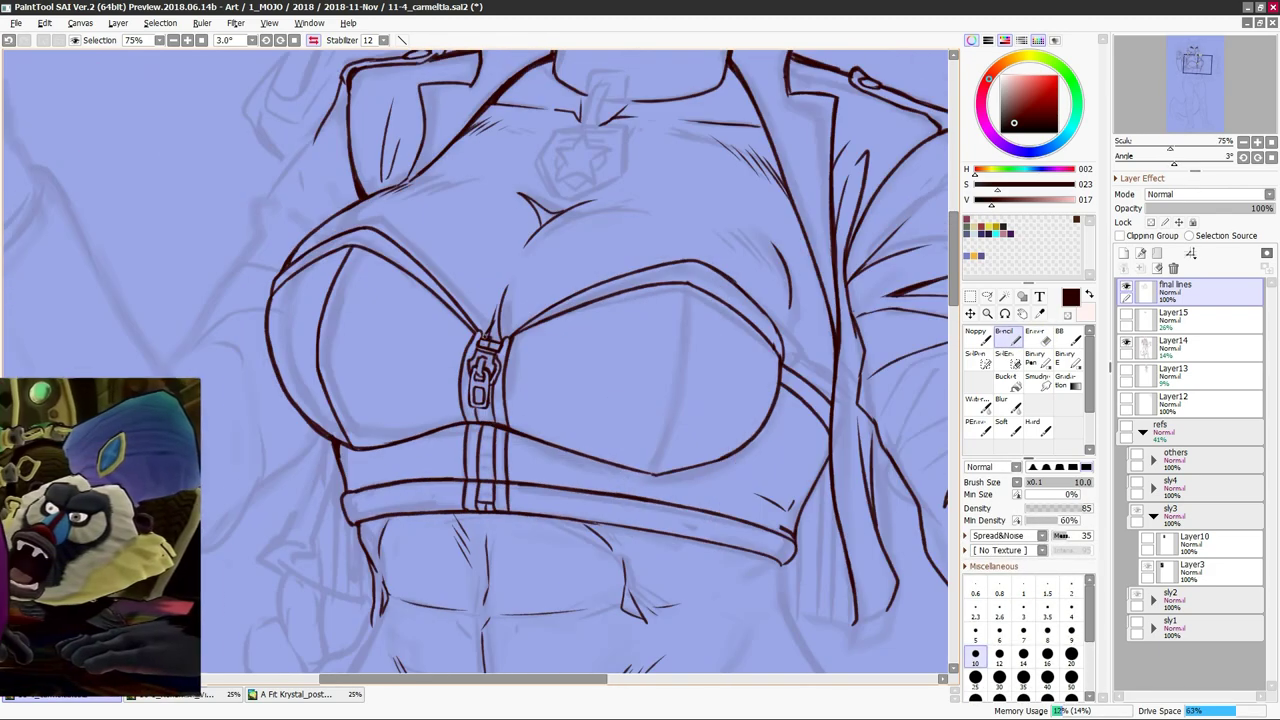
pyautogui.press('End')
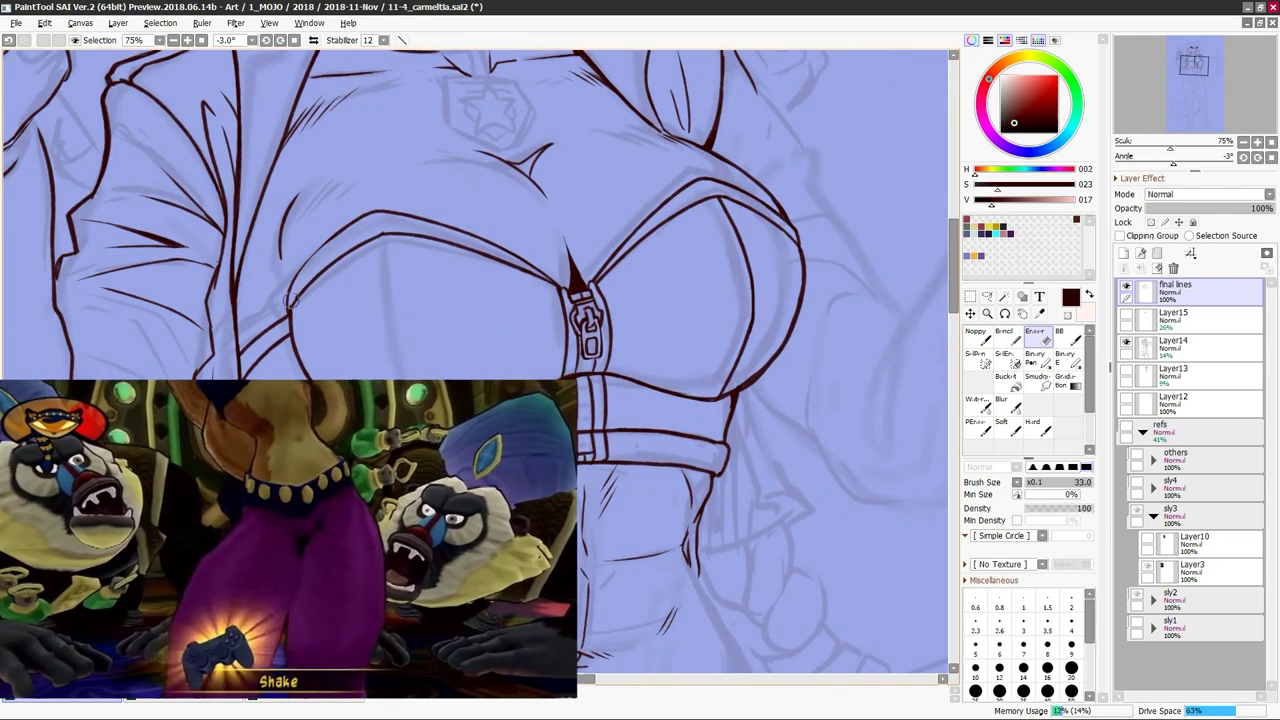
pyautogui.press('h')
pyautogui.press('-')
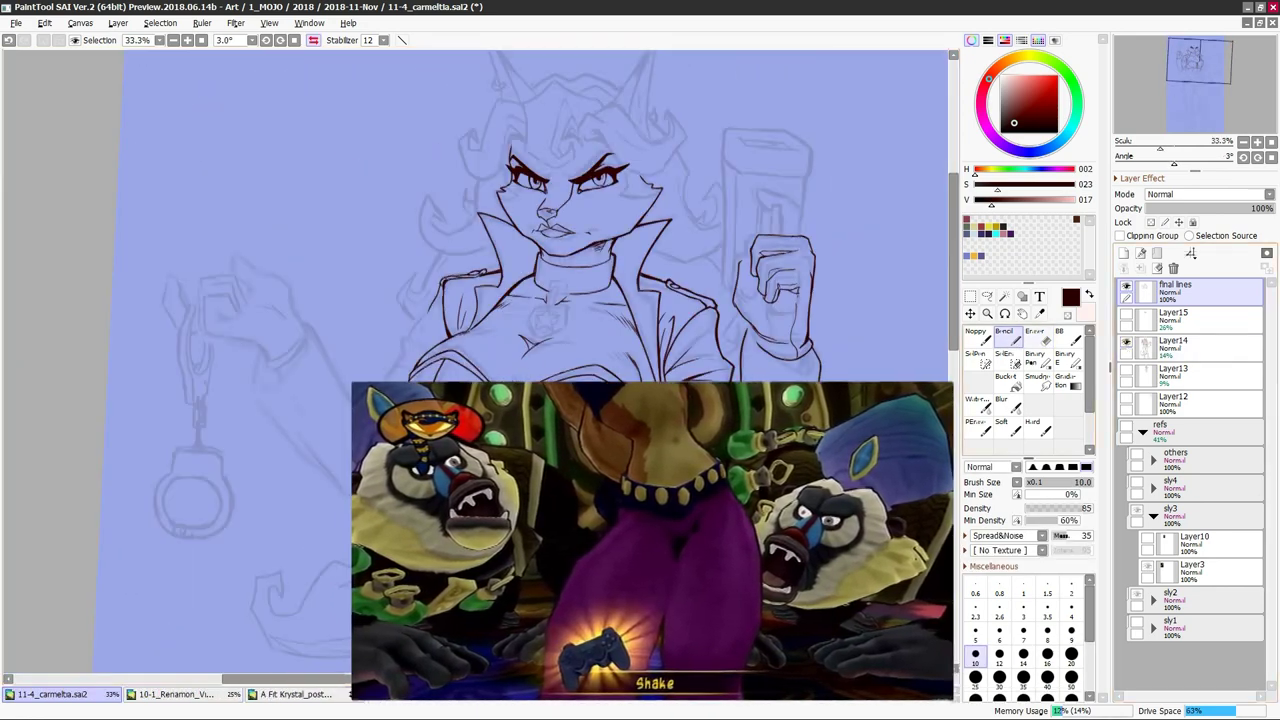
# Ink both waist contours from the cropped top to the hips and start the pelvic creases on the lower belly
pyautogui.press('e')
pyautogui.press('n')
pyautogui.hscroll(5, 475, 360)
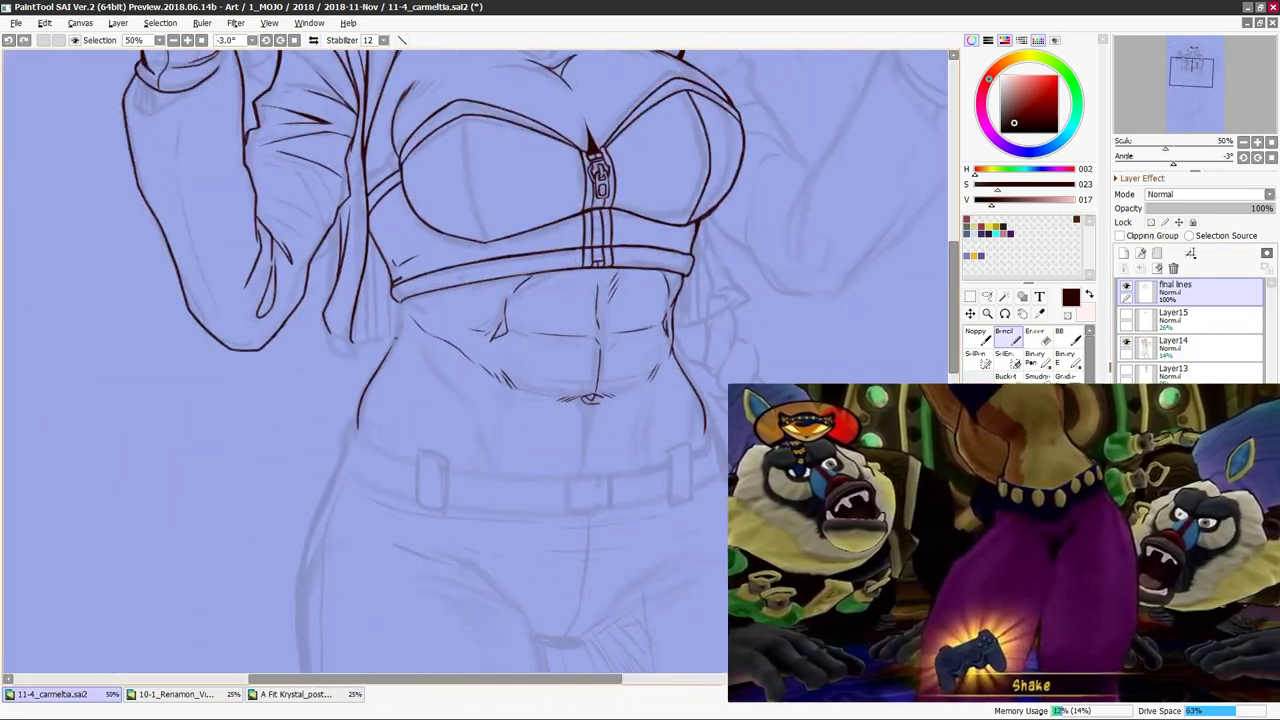
pyautogui.hscroll(-2, 475, 360)
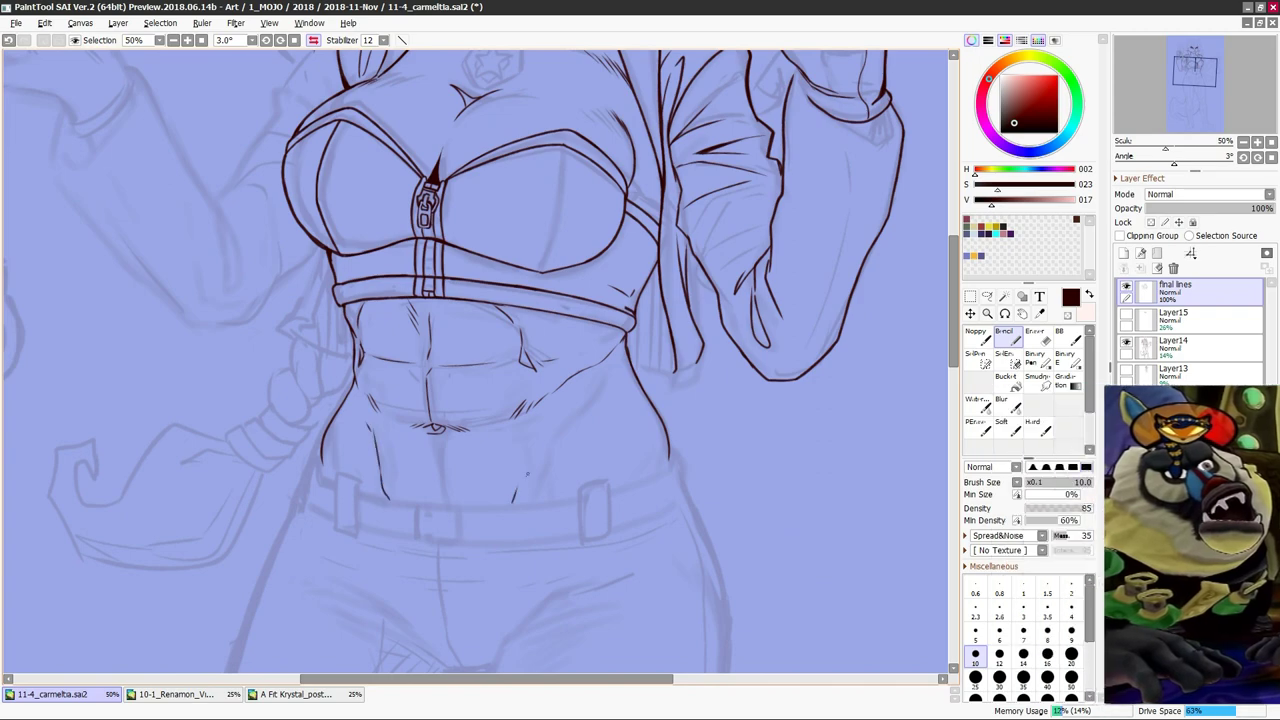
# Finish the pelvic creases and add short muscle lines along the sides of the abdomen
pyautogui.press('h')
pyautogui.press('h')
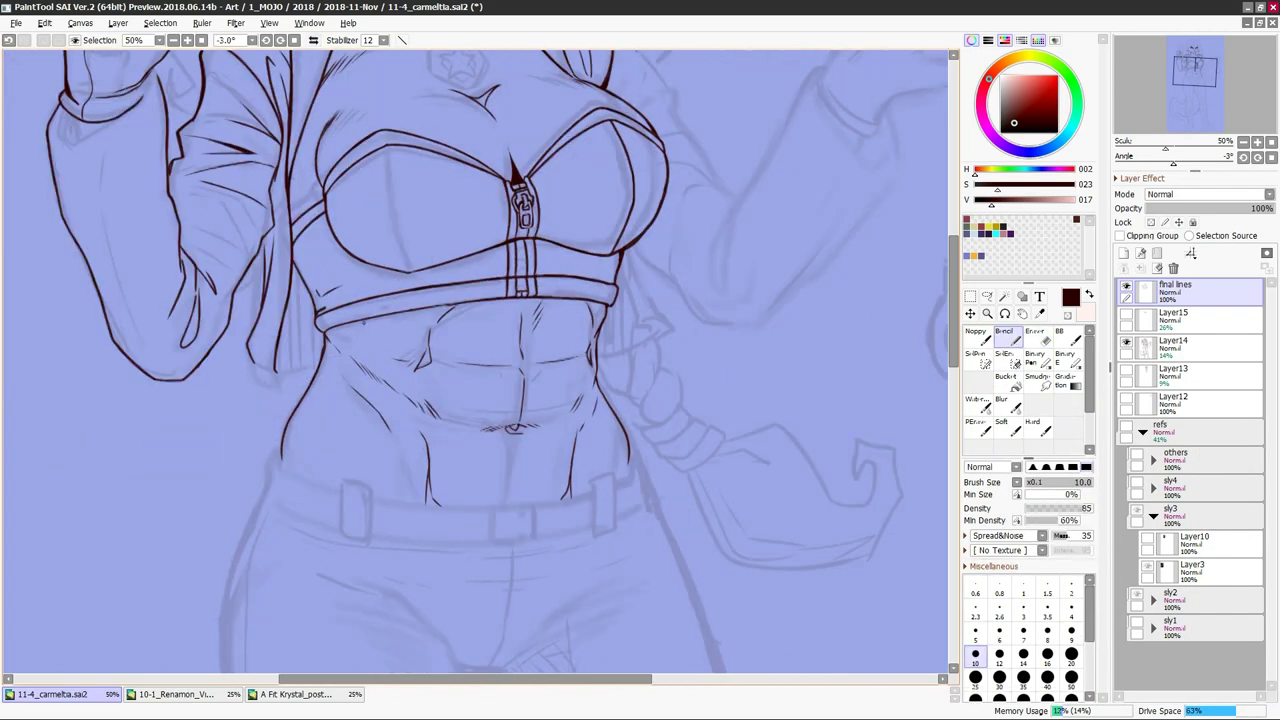
pyautogui.press('h')
pyautogui.press('Home')
pyautogui.scroll(-1, 477, 360)
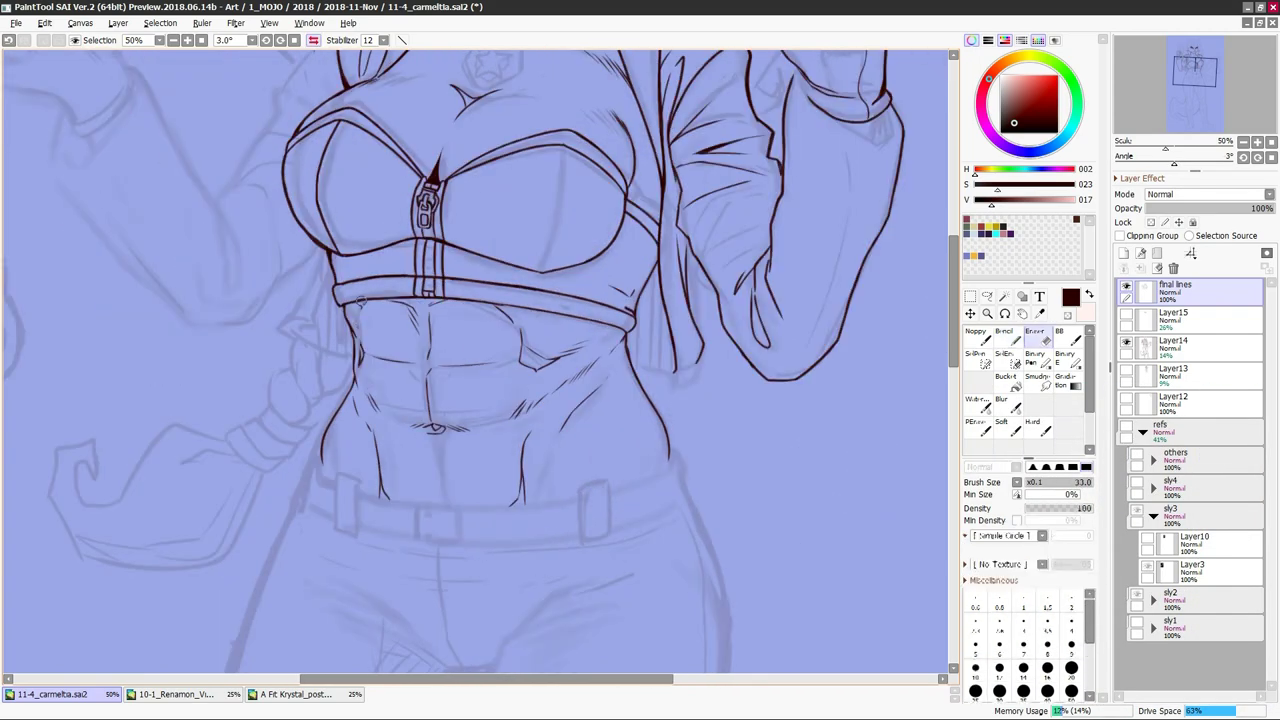
# Ink the curved waistband of the pants as a closed band around the hips
pyautogui.scroll(-1, 477, 360)
pyautogui.scroll(1, 477, 360)
pyautogui.moveTo(1174, 163); pyautogui.dragTo(1226, 163)
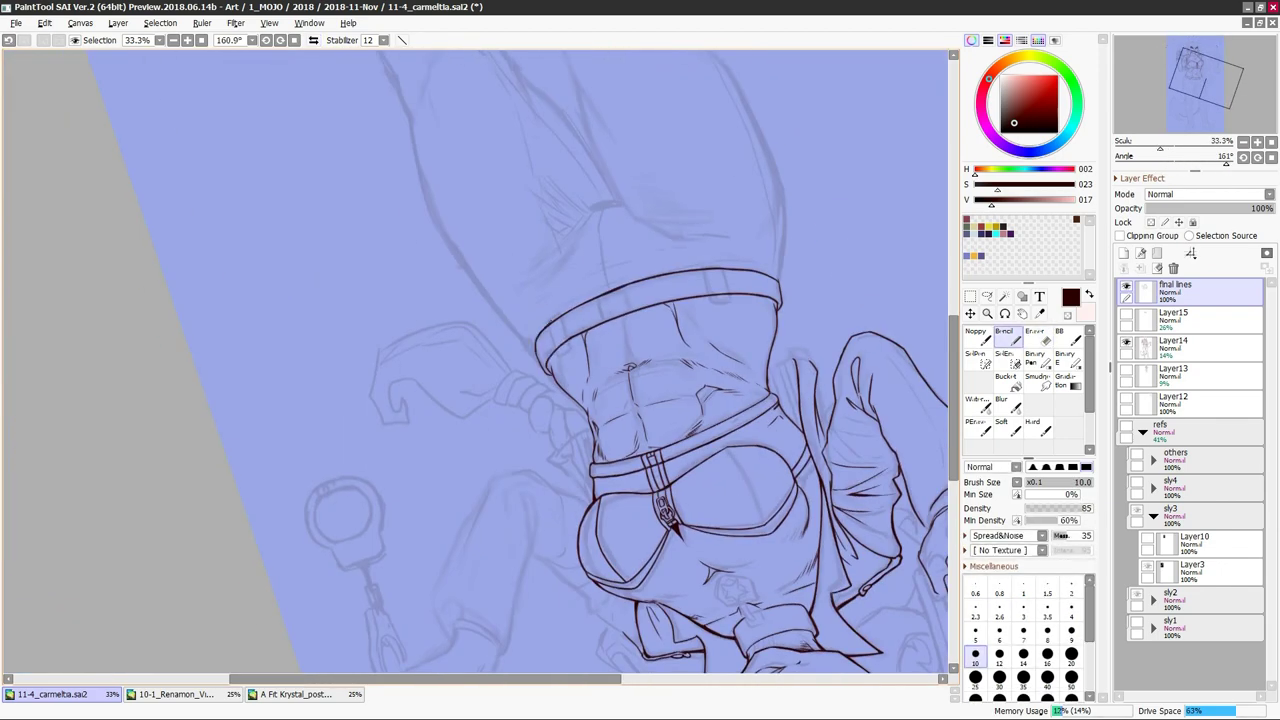
pyautogui.press('Home')
# Ink the outer contours of both thighs from the waistband down toward the knees
pyautogui.press('h')
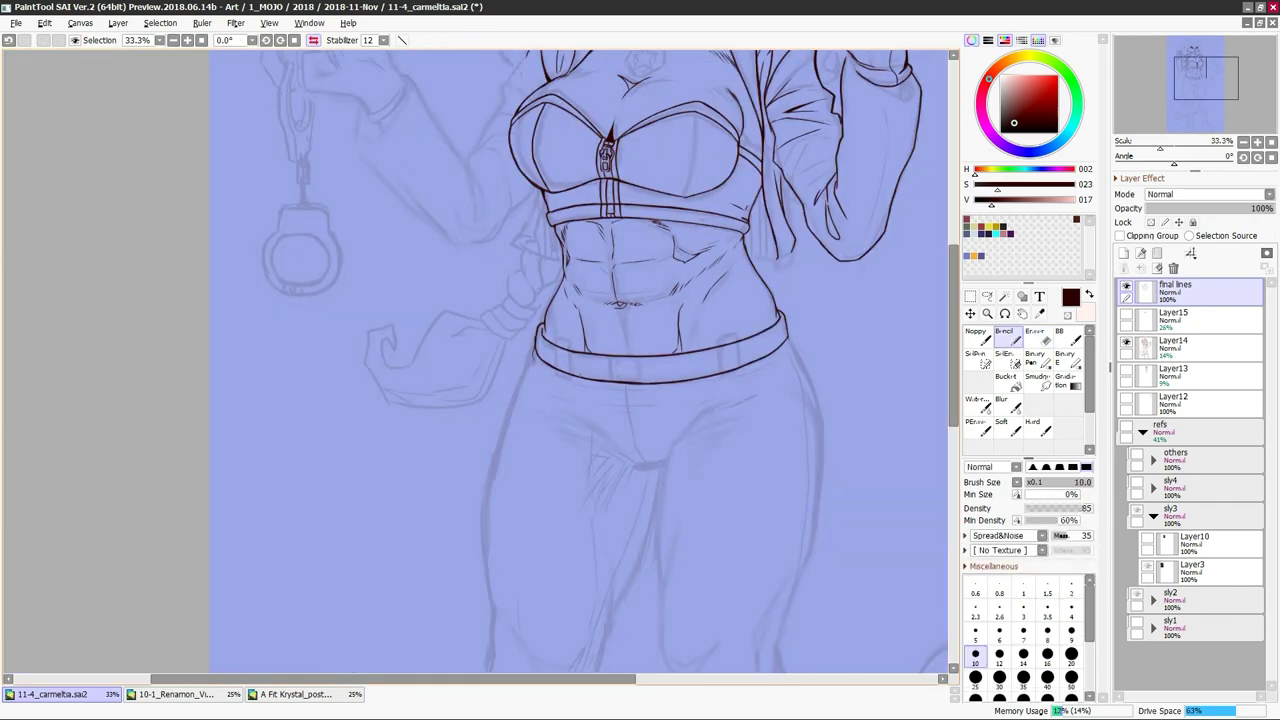
pyautogui.press('h')
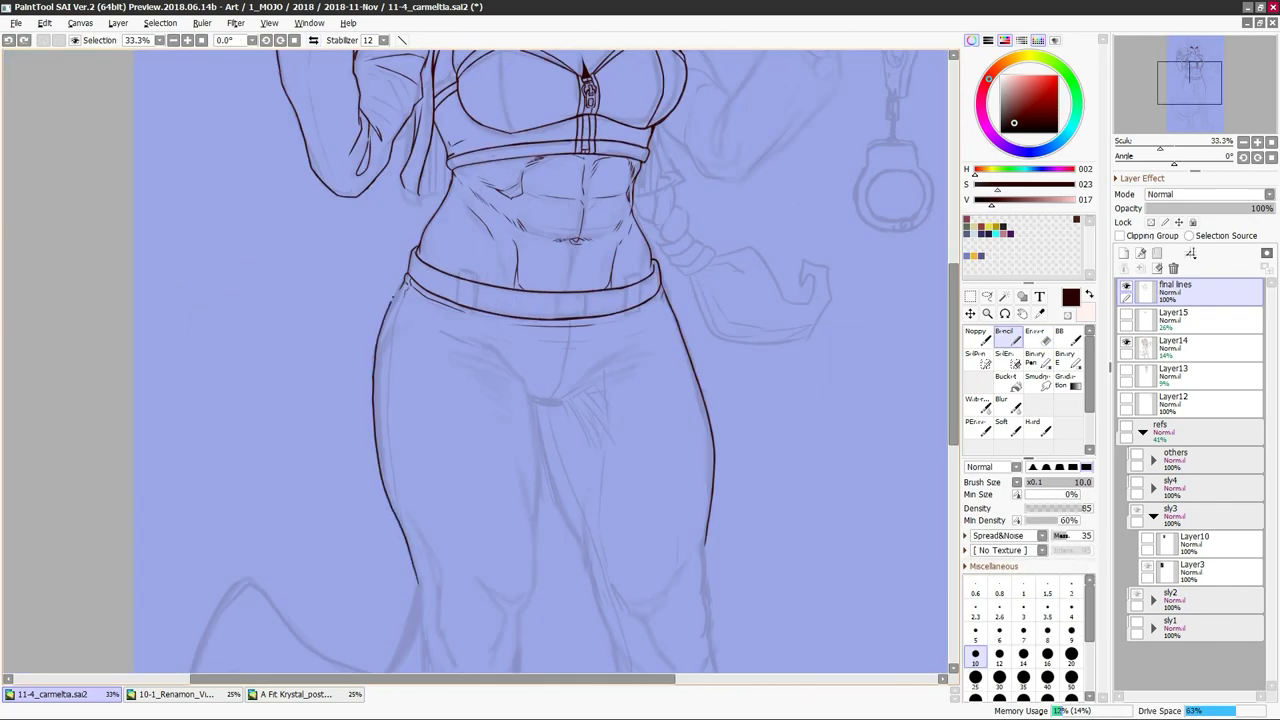
pyautogui.press('h')
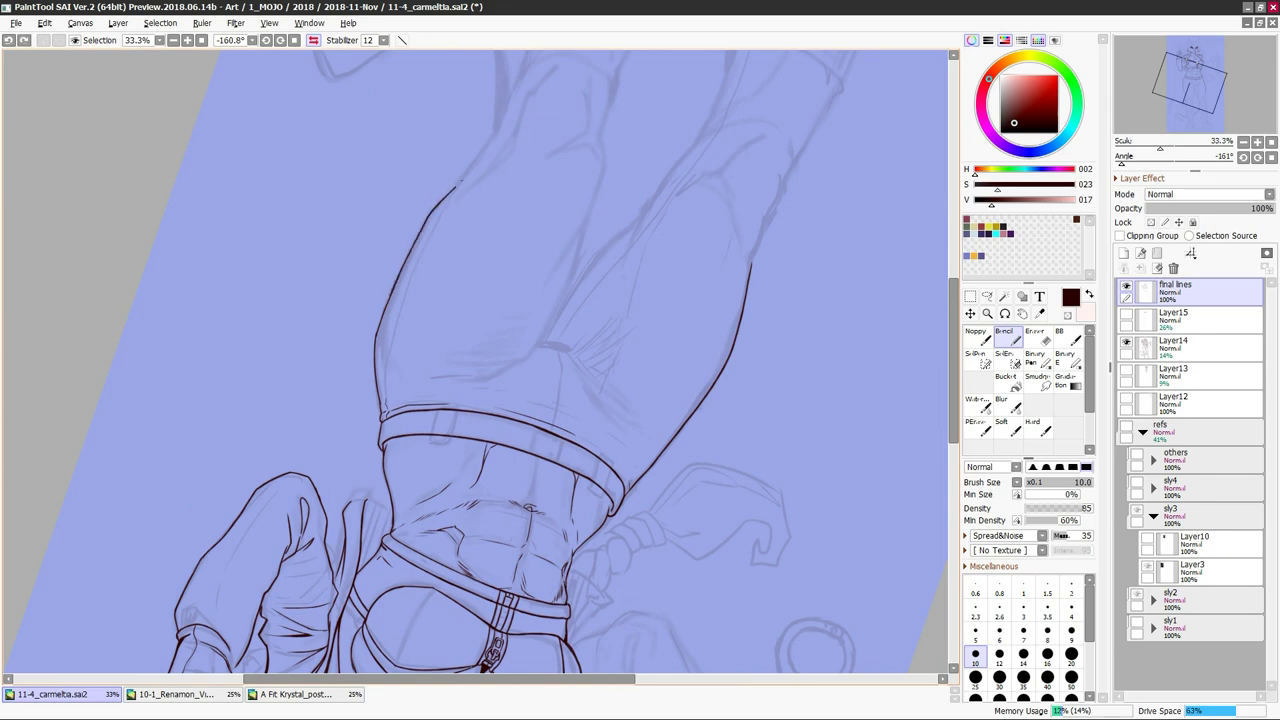
pyautogui.press('h')
pyautogui.press('Home')
# Ink the fabric creases fanning out from the crotch across both upper thighs
pyautogui.press('h')
pyautogui.press('h')
pyautogui.press('h')
pyautogui.moveTo(592, 342); pyautogui.dragTo(512, 356)
pyautogui.press('h')
pyautogui.moveTo(594, 369); pyautogui.dragTo(516, 390)
pyautogui.moveTo(392, 375); pyautogui.dragTo(414, 378)
pyautogui.press('h')
pyautogui.moveTo(528, 359); pyautogui.dragTo(476, 377)
pyautogui.press('h')
pyautogui.moveTo(388, 333); pyautogui.dragTo(488, 360)
pyautogui.press('h')
# Ink the inner thigh contours down toward the knees, with a heavy shadow line on the far thigh
pyautogui.press('h')
pyautogui.press('h')
pyautogui.press('h')
pyautogui.press('h')
pyautogui.press('h')
pyautogui.press('h')
pyautogui.moveTo(465, 388); pyautogui.dragTo(465, 512)
pyautogui.press('h')
pyautogui.press('h')
pyautogui.moveTo(458, 434); pyautogui.dragTo(418, 544)
pyautogui.press('h')
pyautogui.press('e')
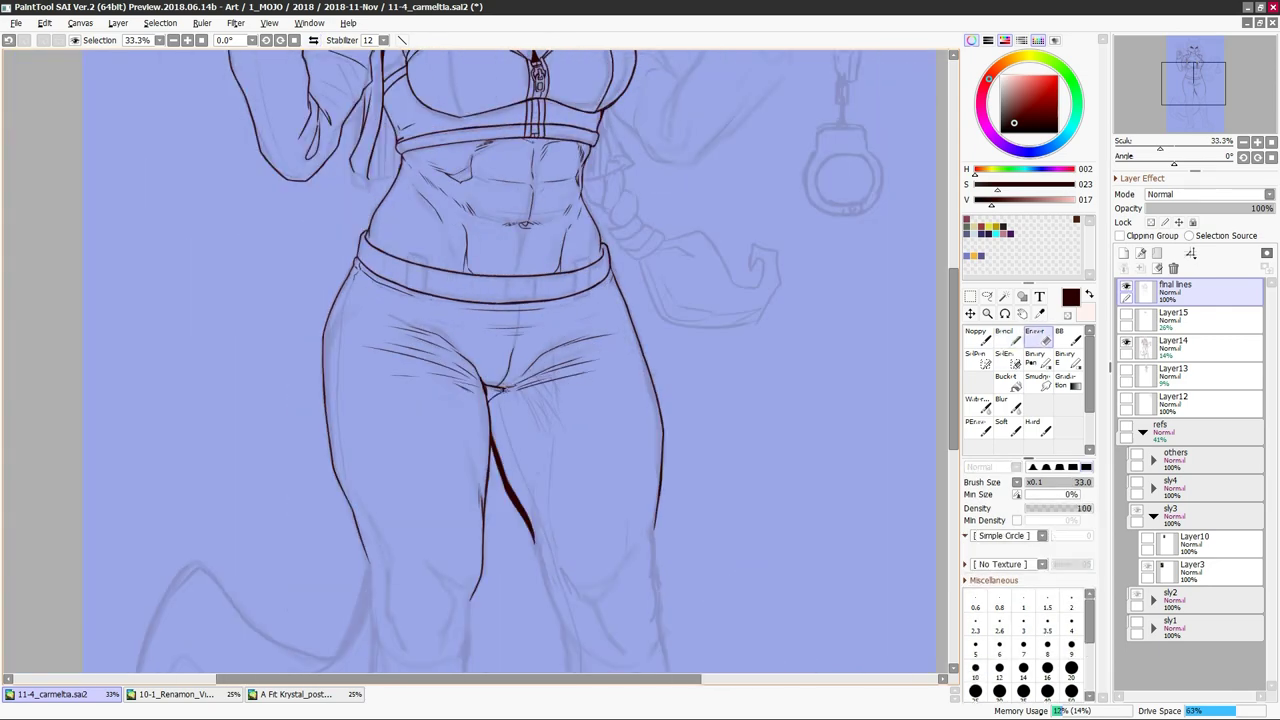
# Fill the small crotch shadow and thicken the outer thigh contours
pyautogui.press('n')
pyautogui.press('h')
pyautogui.moveTo(571, 457); pyautogui.dragTo(571, 342)
pyautogui.press('h')
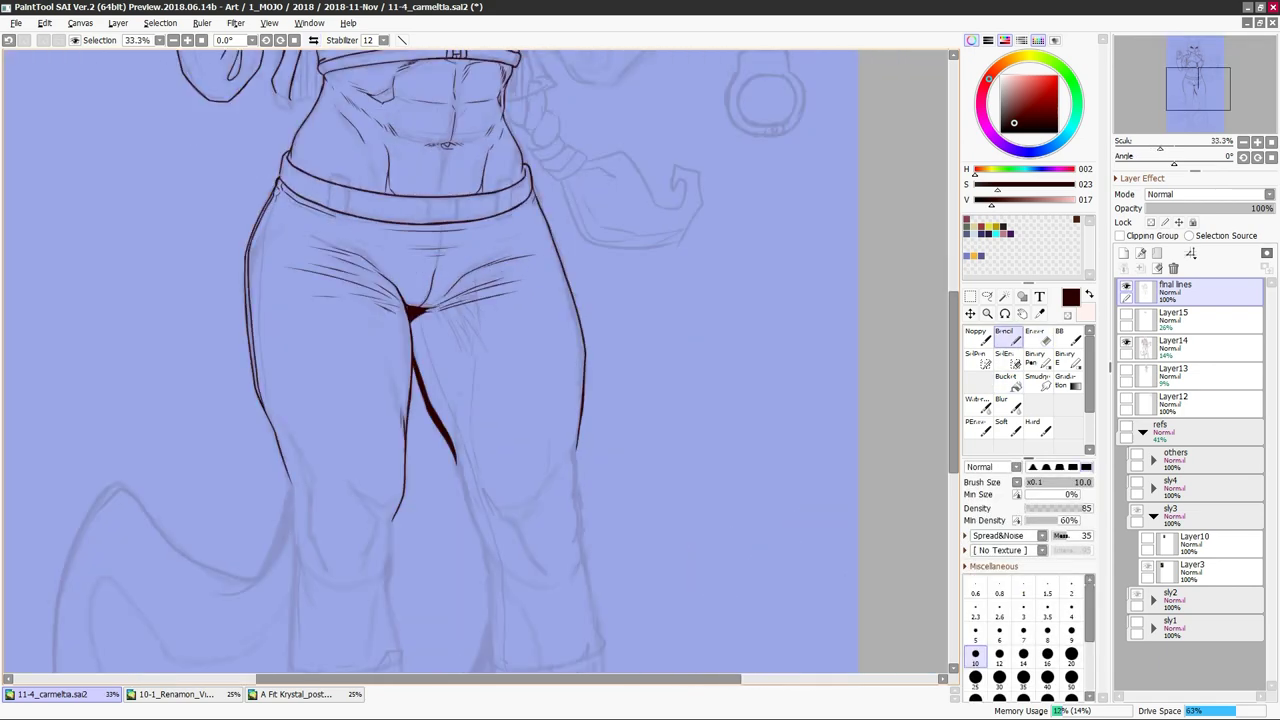
pyautogui.press('h')
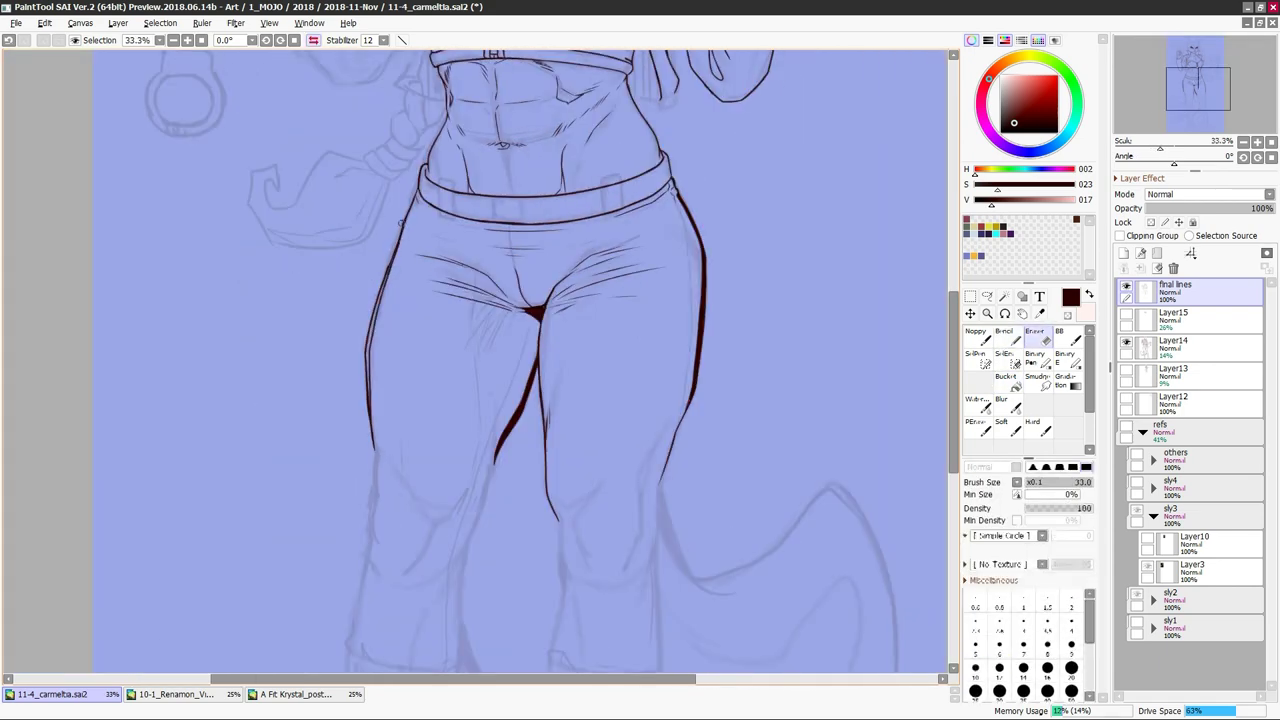
pyautogui.press('h')
# Ink the knee contours of both legs and add the crease lines above and below each kneecap
pyautogui.scroll(-3, 475, 360)
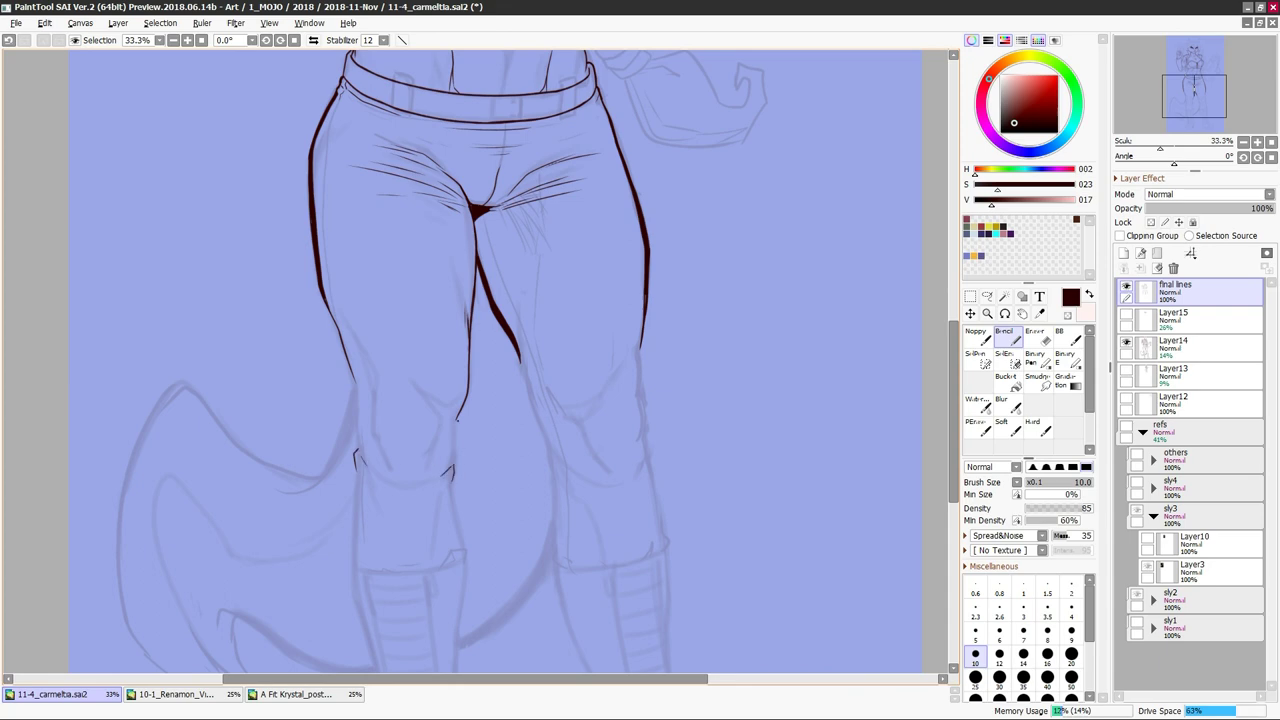
pyautogui.moveTo(460, 410); pyautogui.dragTo(454, 484)
pyautogui.press('h')
pyautogui.moveTo(628, 300)
pyautogui.mouseDown()
pyautogui.moveTo(598, 388)
pyautogui.moveTo(620, 402)
pyautogui.mouseUp()
pyautogui.press('h')
pyautogui.press('h')
pyautogui.press('h')
pyautogui.moveTo(398, 464); pyautogui.dragTo(434, 462)
pyautogui.press('h')
pyautogui.press('h')
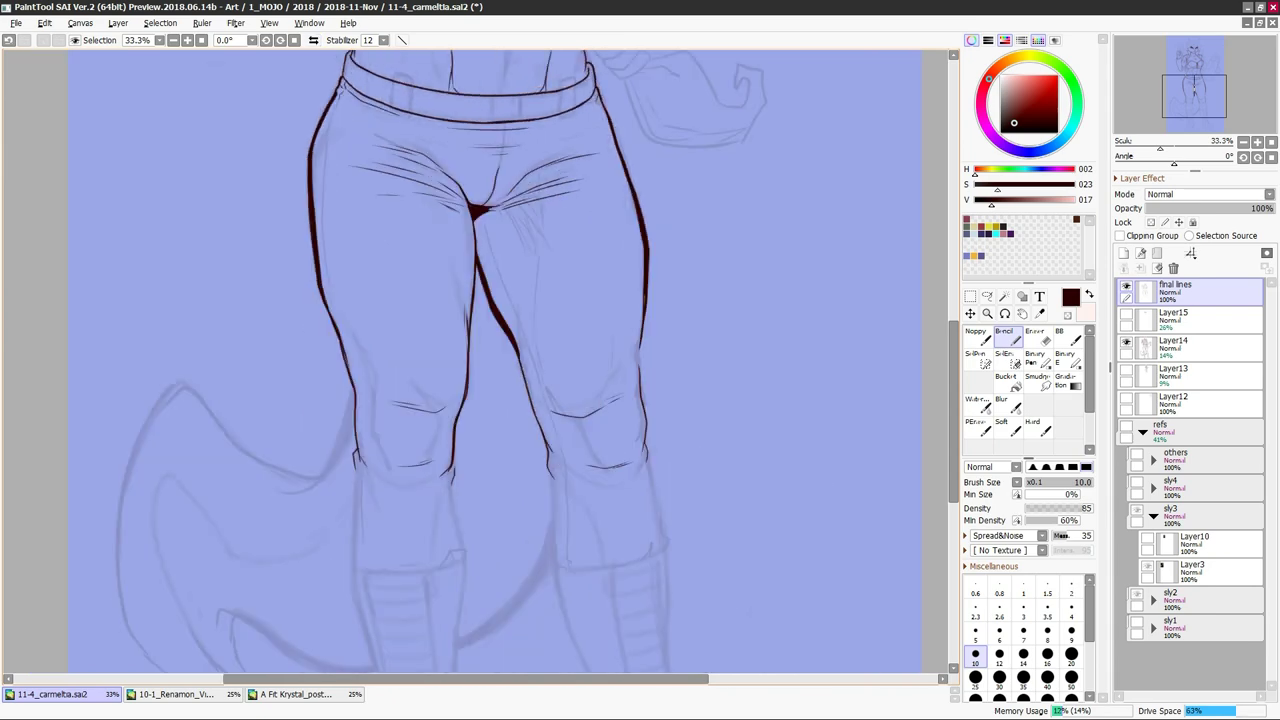
# Ink the sides of both pant legs from below the knees to the cuffs
pyautogui.moveTo(353, 466); pyautogui.dragTo(353, 554)
pyautogui.press('h')
pyautogui.moveTo(446, 482); pyautogui.dragTo(476, 437)
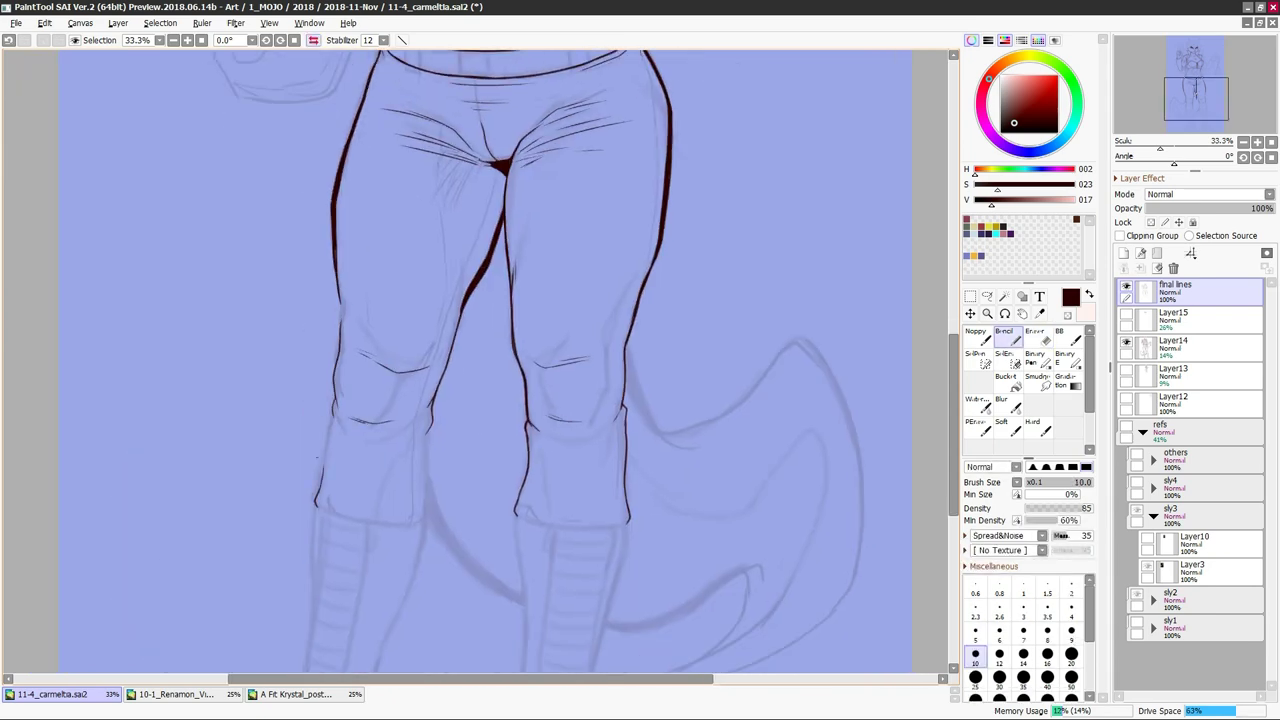
pyautogui.press('h')
pyautogui.press('h')
pyautogui.moveTo(617, 325); pyautogui.dragTo(605, 353)
# Ink the inner seam of the outturned leg from the crotch down to the cuff
pyautogui.press('h')
pyautogui.press('h')
pyautogui.moveTo(492, 202)
pyautogui.mouseDown()
pyautogui.moveTo(437, 360)
pyautogui.moveTo(410, 516)
pyautogui.mouseUp()
pyautogui.press('h')
pyautogui.moveTo(524, 426); pyautogui.dragTo(518, 474)
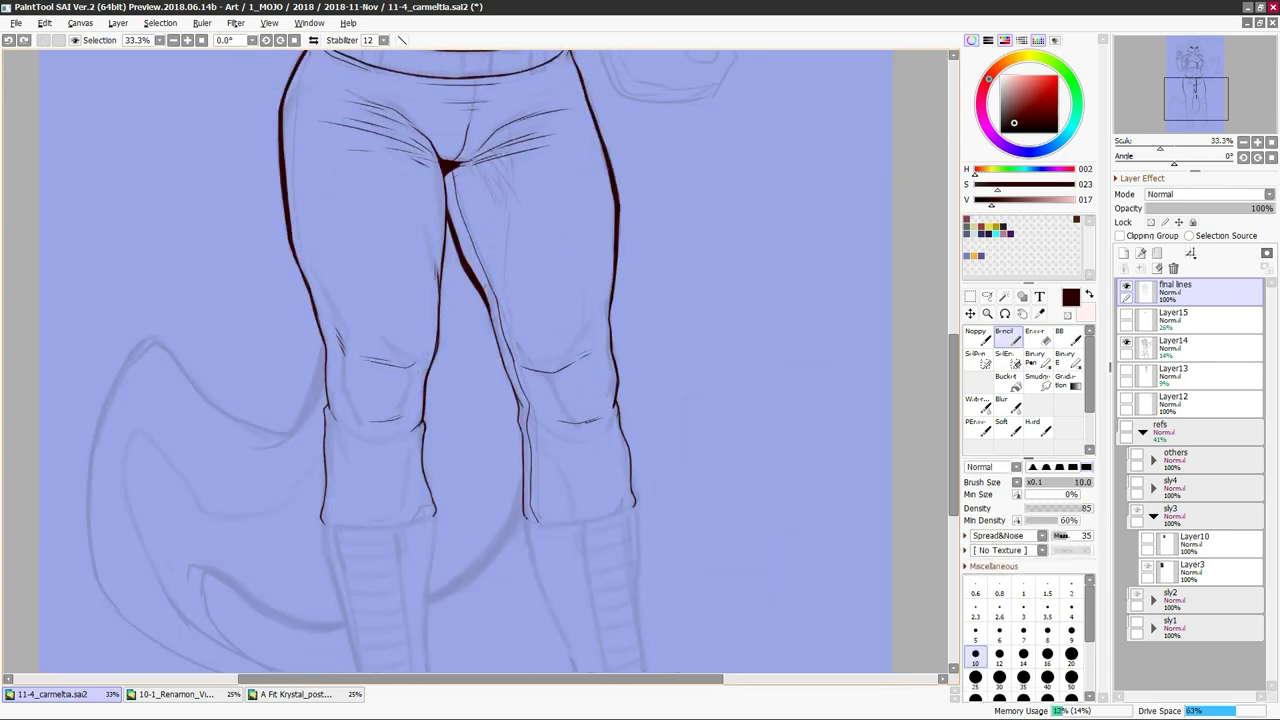
# Add fold lines beside the knee and ink the bottom hems of both pant legs
pyautogui.press('h')
pyautogui.scroll(-2, 520, 480)
pyautogui.scroll(2, 510, 350)
pyautogui.moveTo(367, 347); pyautogui.dragTo(377, 358)
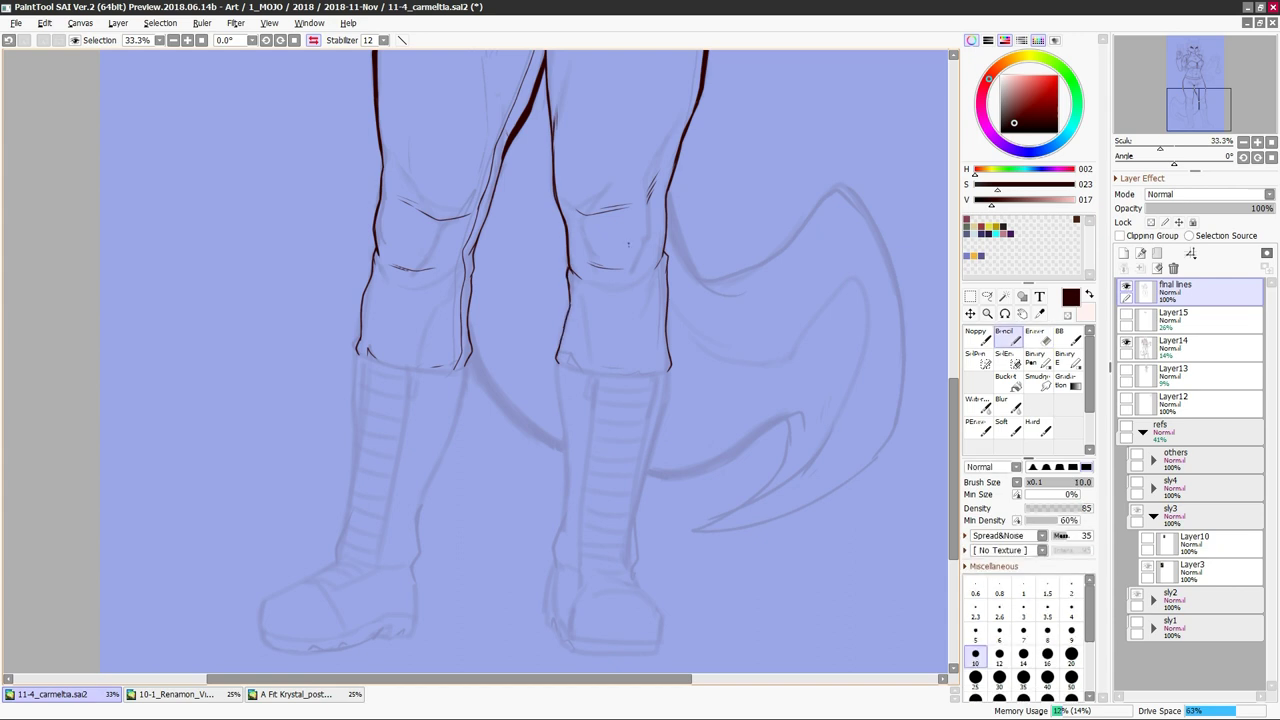
pyautogui.press('h')
pyautogui.moveTo(528, 370)
pyautogui.mouseDown()
pyautogui.moveTo(486, 366)
pyautogui.moveTo(492, 398)
pyautogui.mouseUp()
pyautogui.press('h')
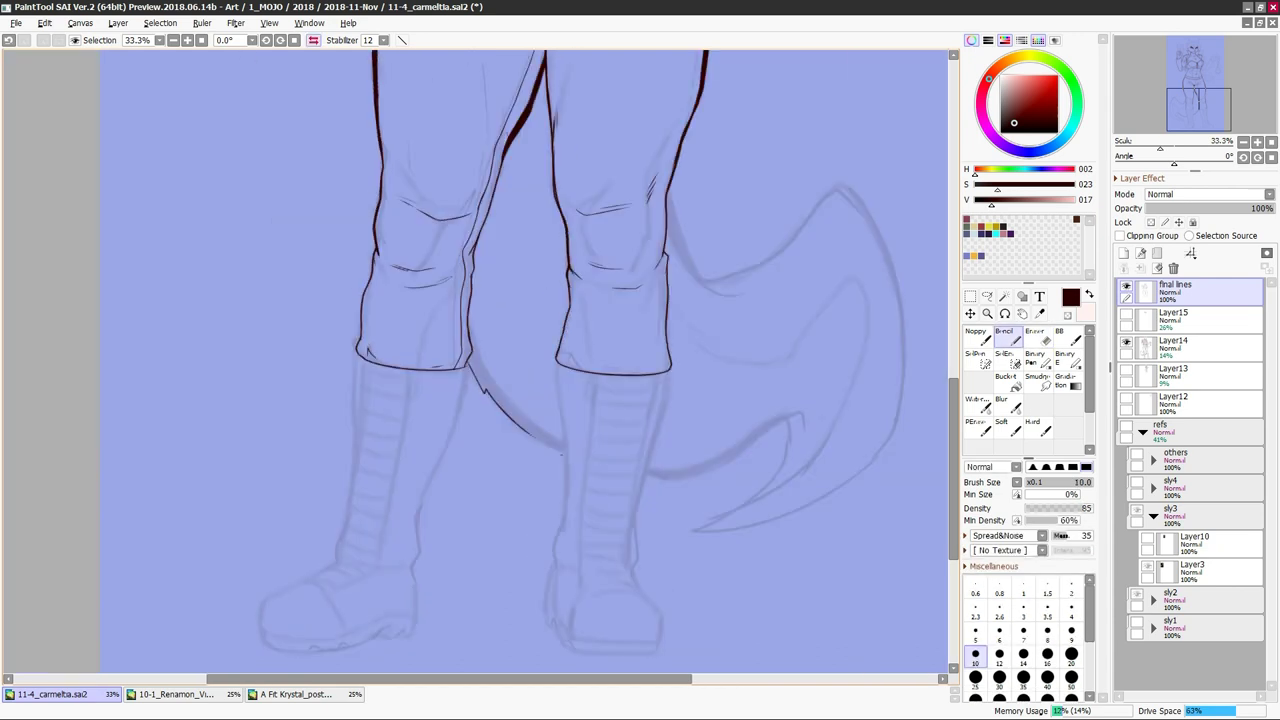
# Ink the tail's lower edge behind the legs and start the shaft contours of the outturned boot
pyautogui.press('h')
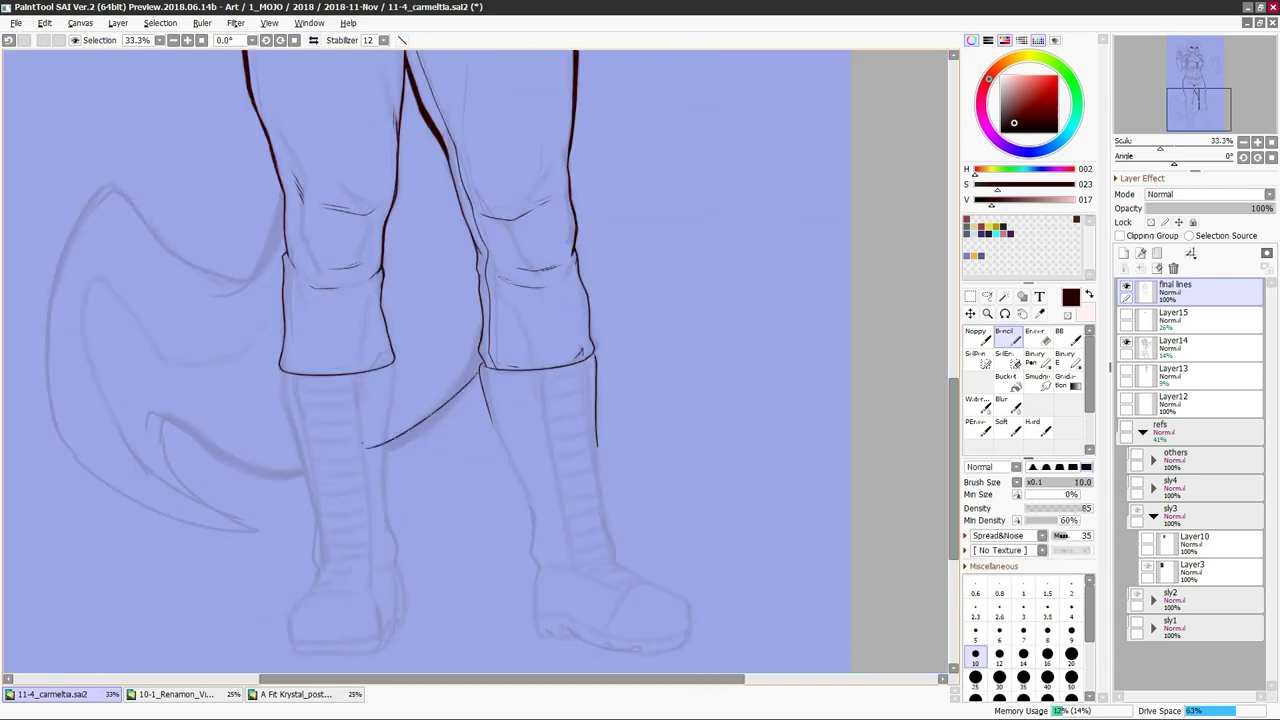
pyautogui.moveTo(482, 380); pyautogui.dragTo(247, 475)
pyautogui.press('h')
pyautogui.press('h')
pyautogui.press('h')
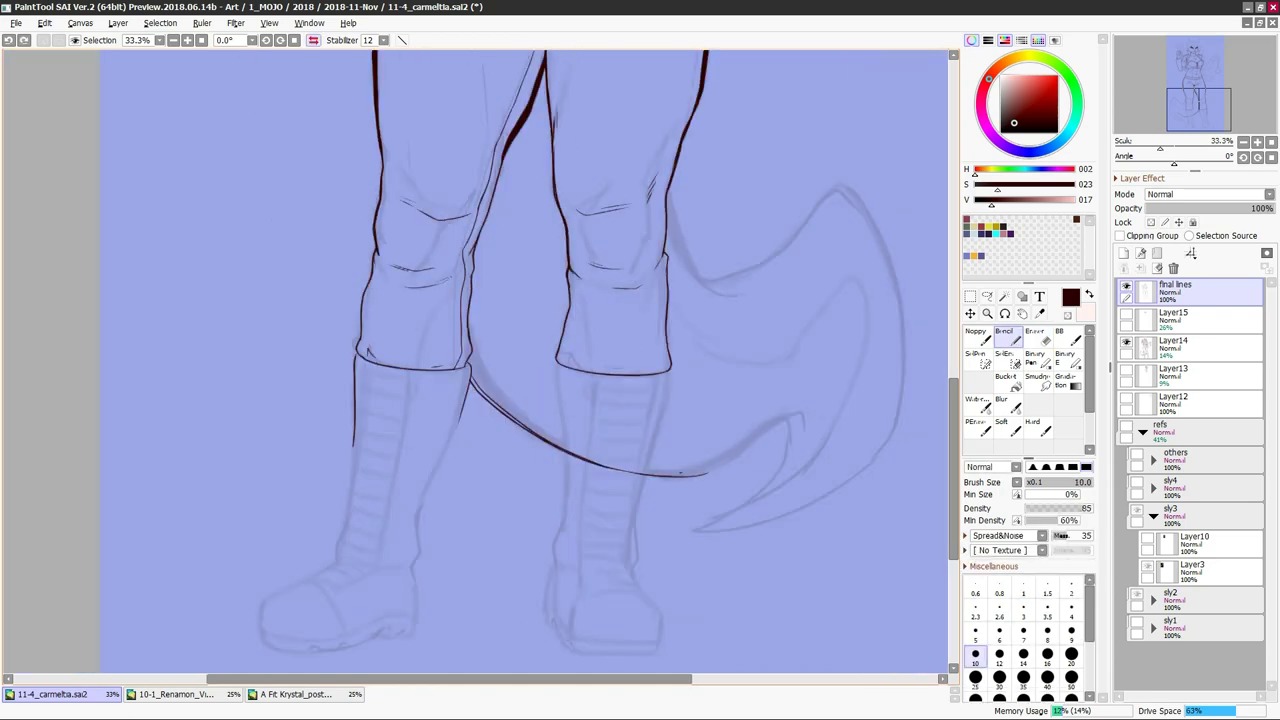
# Extend the tail's lower edge to the inner tuft and ink its upper edge emerging behind the knee
pyautogui.press('h')
pyautogui.press('h')
pyautogui.press('h')
pyautogui.moveTo(280, 212); pyautogui.dragTo(212, 294)
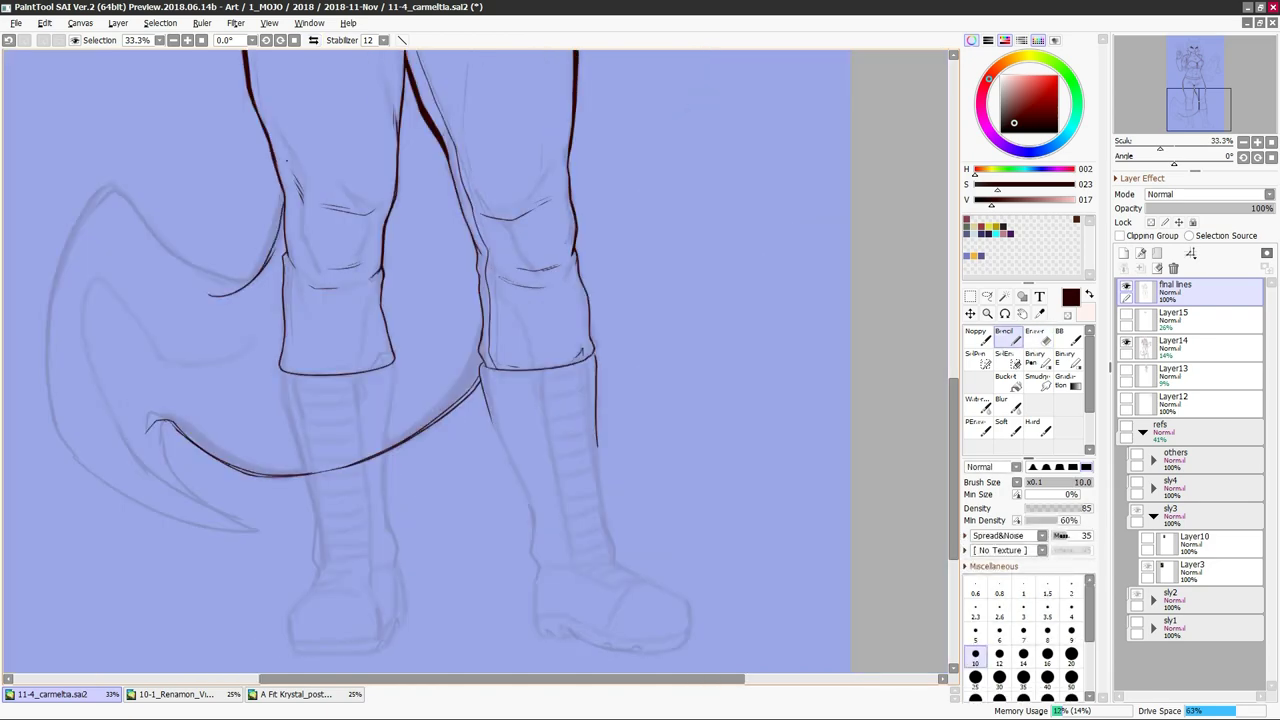
pyautogui.press('h')
pyautogui.press('h')
pyautogui.press('h')
pyautogui.scroll(-2, 476, 360)
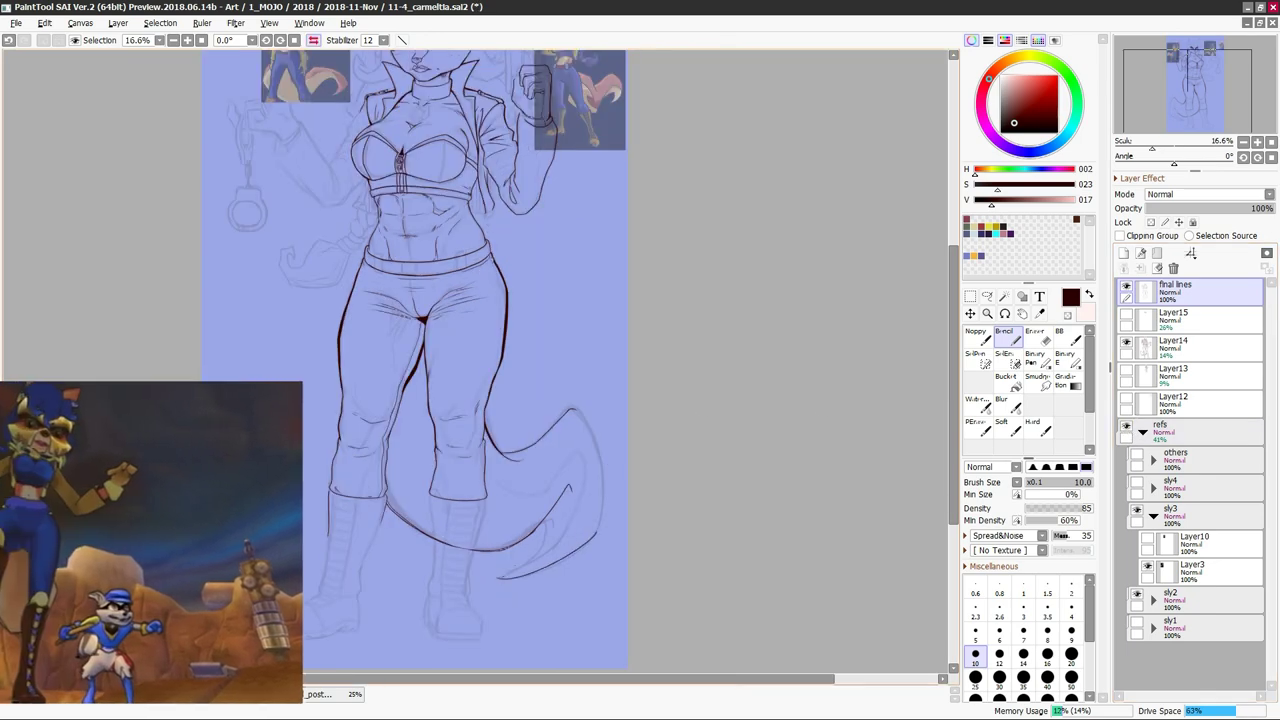
# Complete the large outer arc of the tail and clean up the lines around its inner tuft
pyautogui.press('e')
pyautogui.press('h')
pyautogui.press('h')
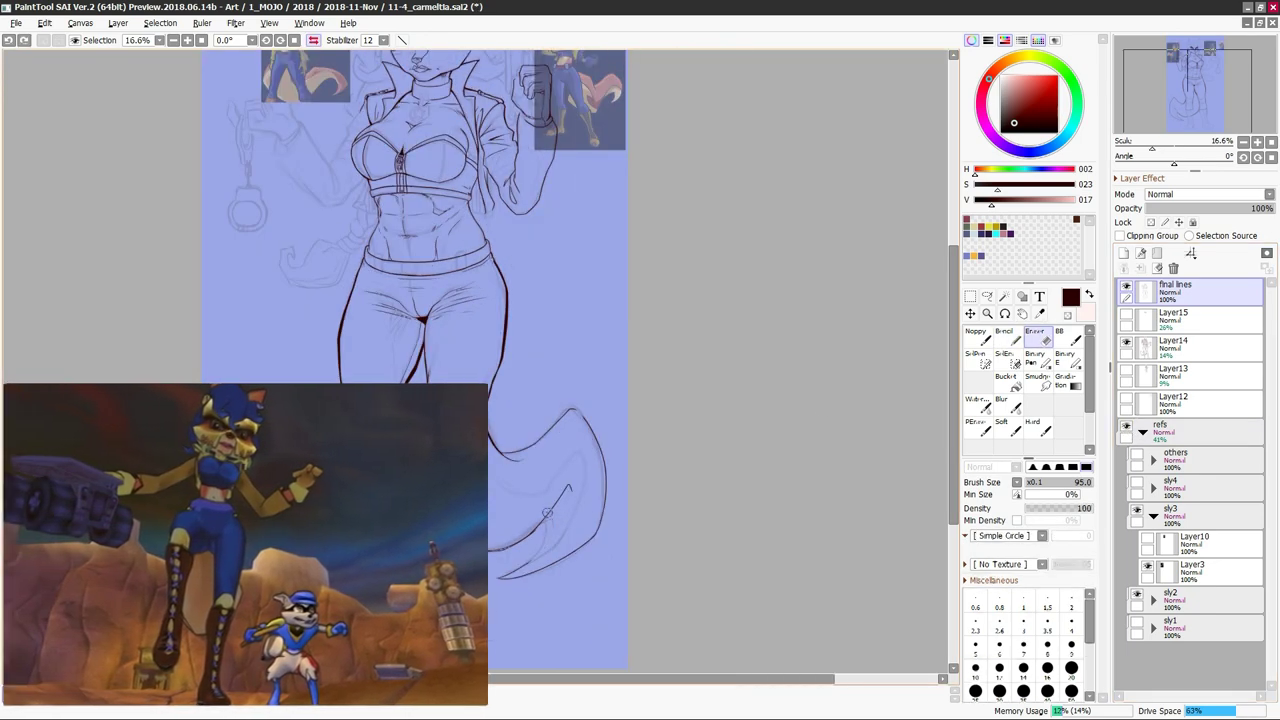
pyautogui.press('n')
pyautogui.press('h')
pyautogui.scroll(2, 476, 360)
# Refine the tail tip's contours and thicken the tail's lower edge
pyautogui.moveTo(600, 250); pyautogui.dragTo(700, 450)
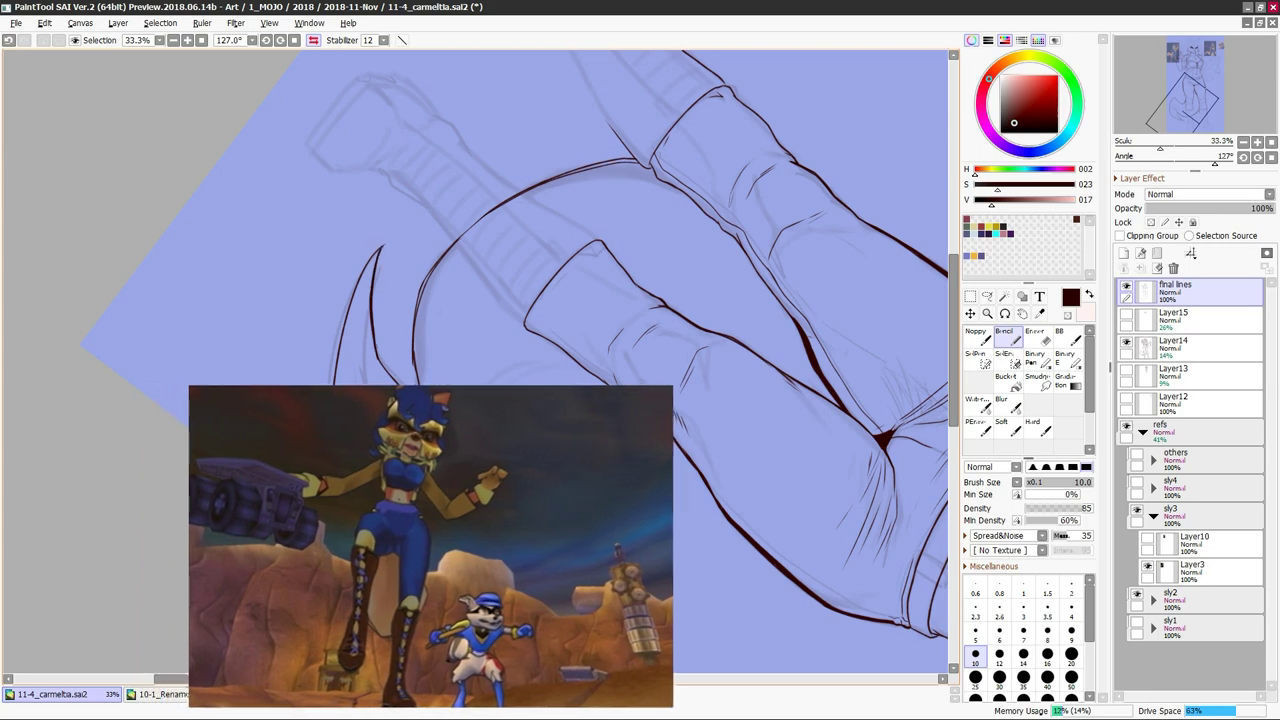
pyautogui.press('h')
pyautogui.press('h')
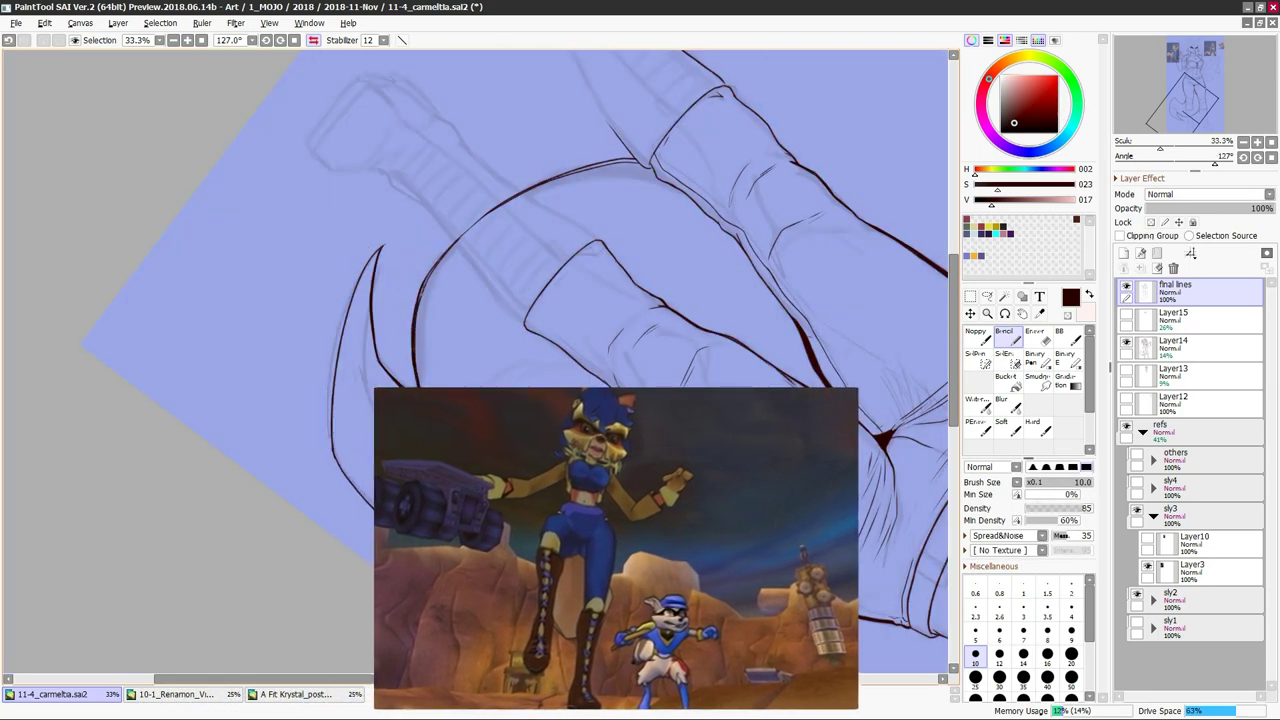
pyautogui.press('e')
pyautogui.moveTo(420, 346); pyautogui.dragTo(463, 366)
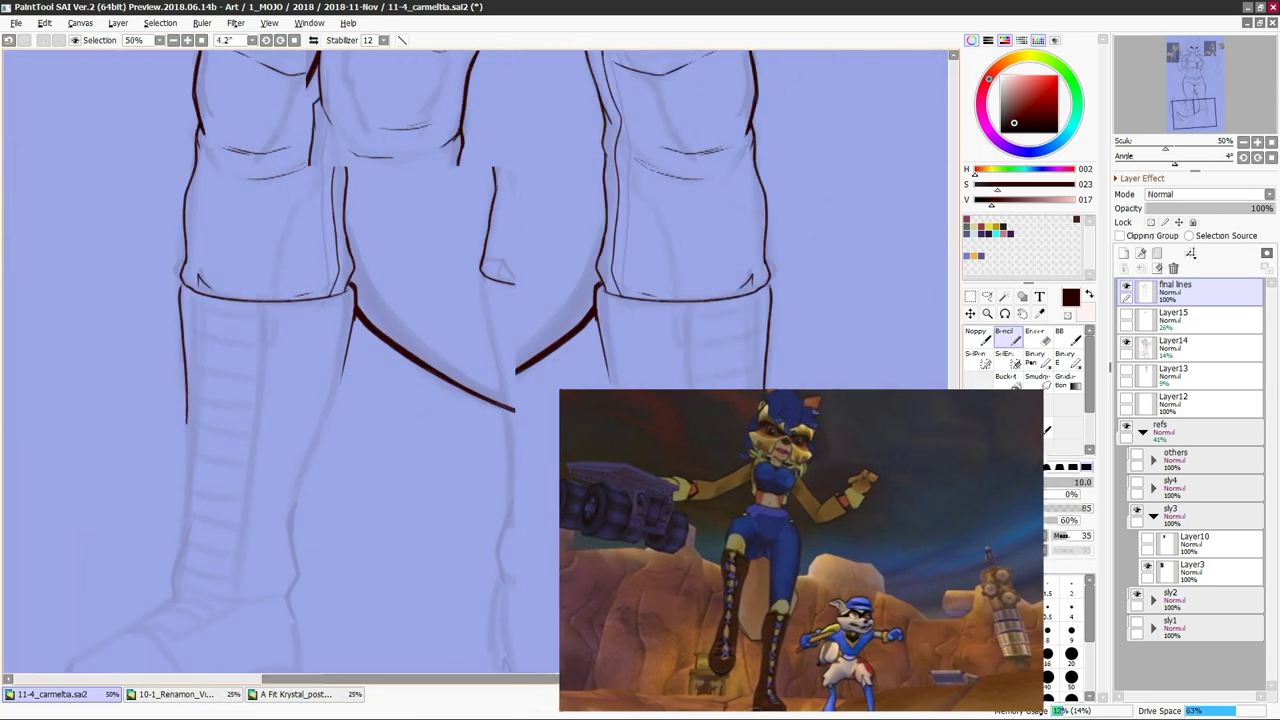
# Ink both shaft contours of the front-facing boot from the pants cuff down to the ankle
pyautogui.scroll(1, 463, 366)
pyautogui.press('n')
pyautogui.press('h')
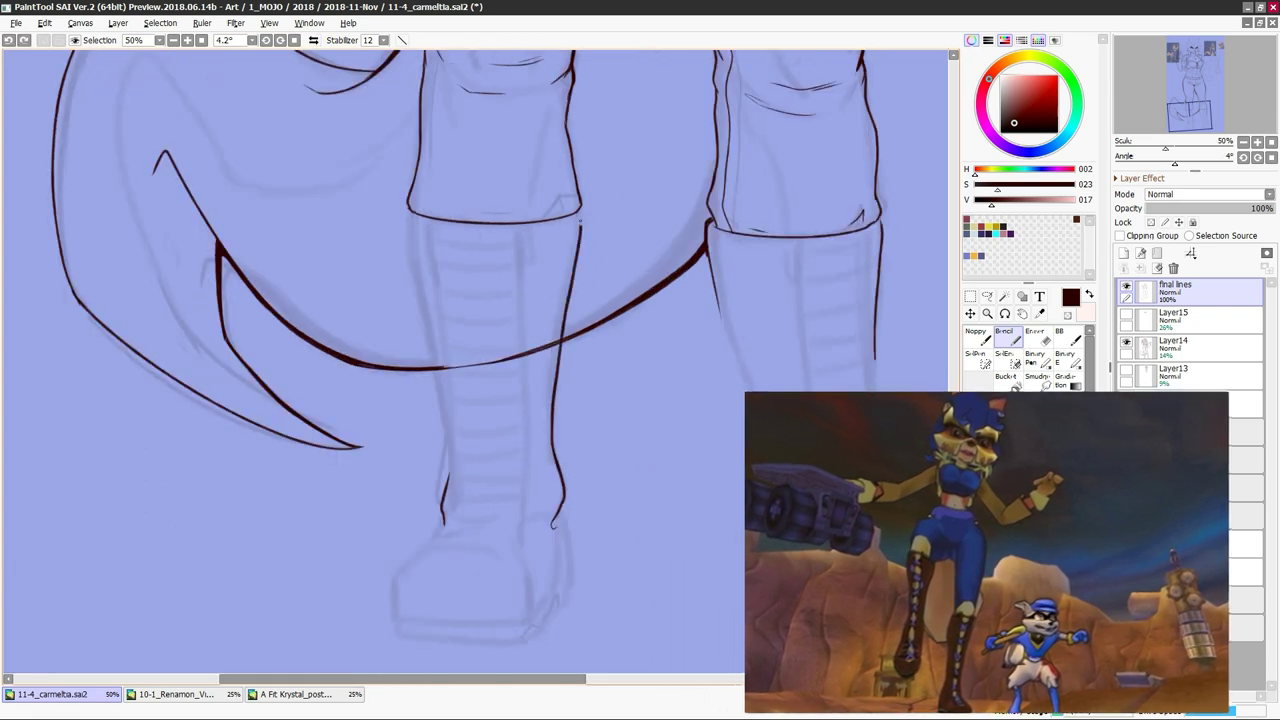
pyautogui.press('h')
pyautogui.press('h')
pyautogui.press('h')
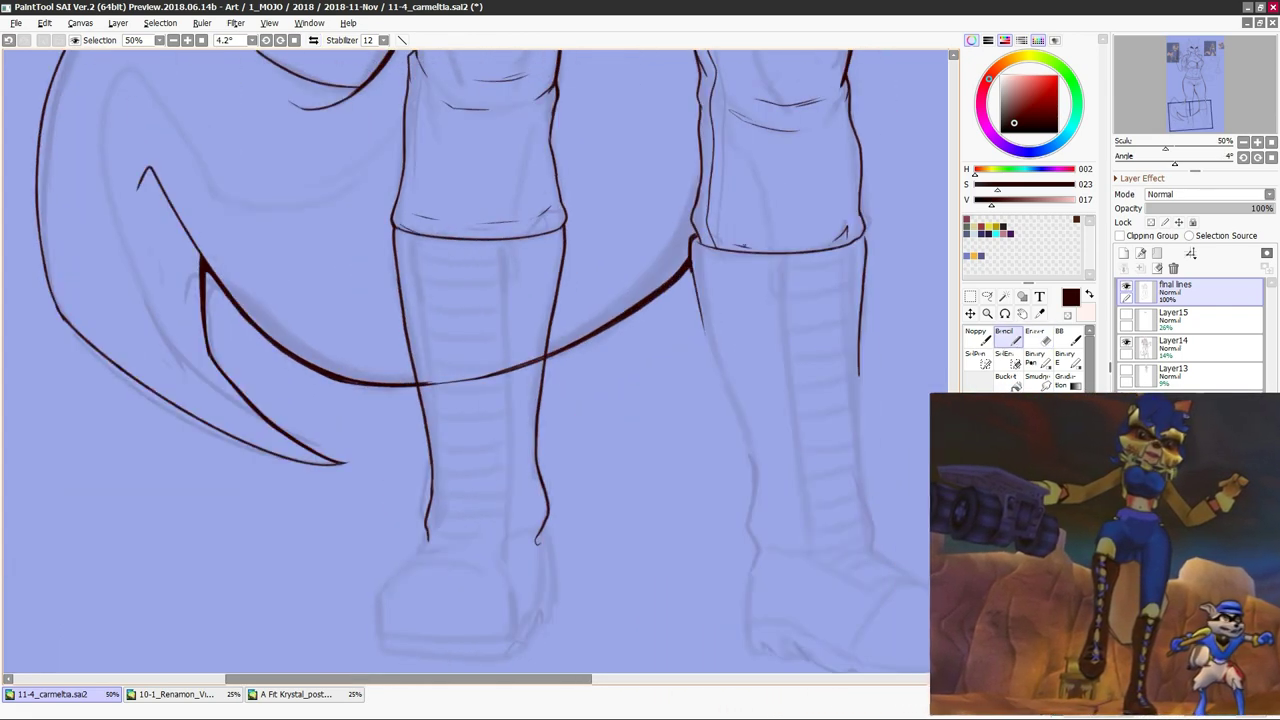
# Erase the tail line where it crosses the front-facing boot's shaft
pyautogui.press('h')
pyautogui.press('h')
pyautogui.press('h')
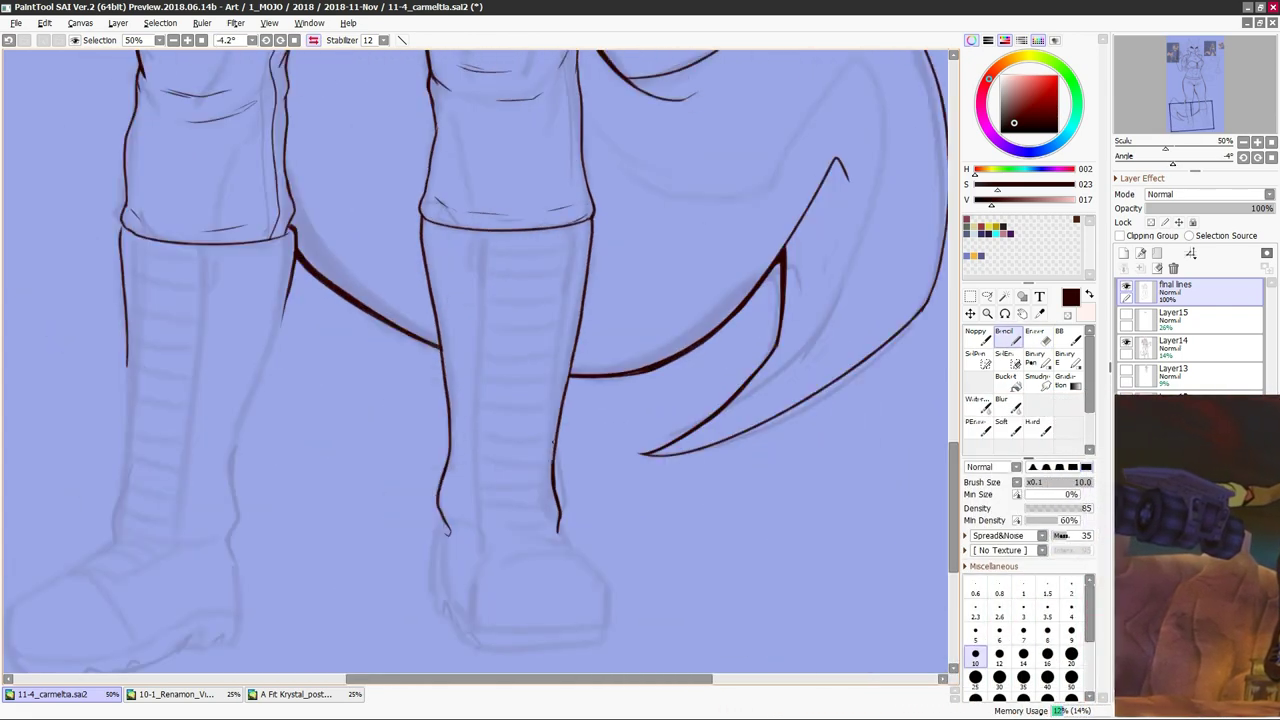
pyautogui.press('h')
pyautogui.press('Delete')
pyautogui.scroll(-3, 569, 313)
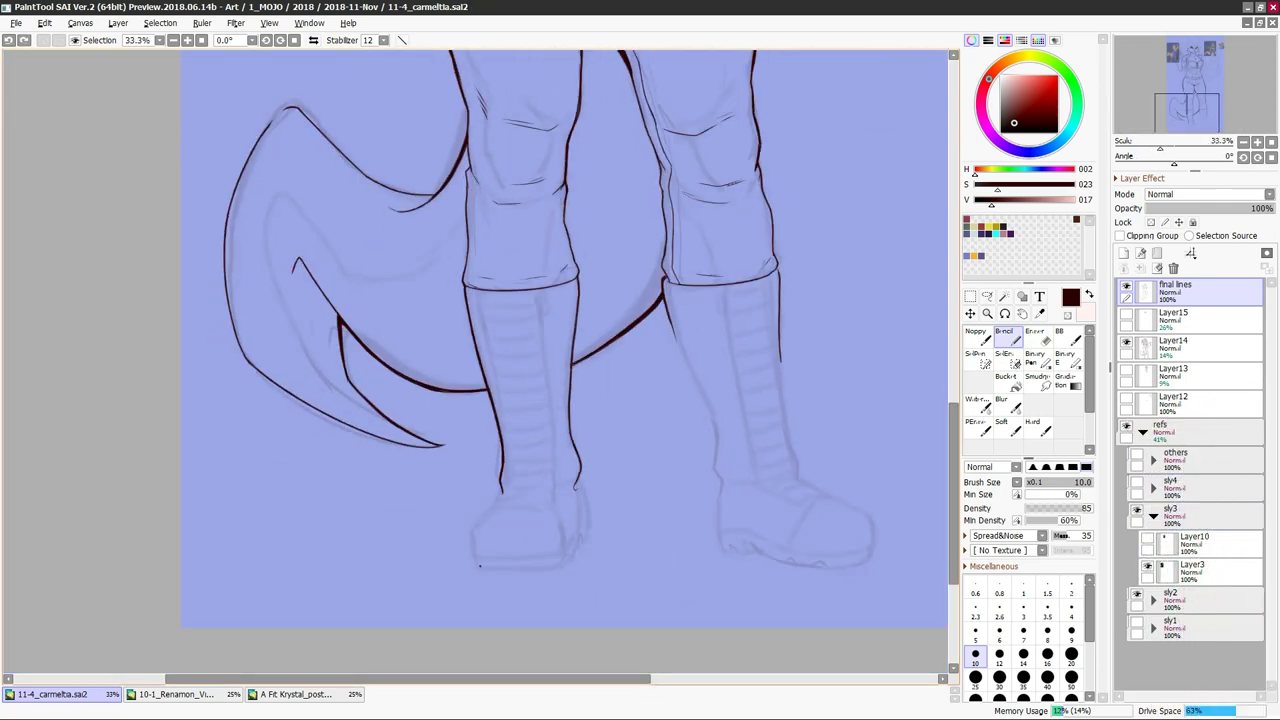
# Ink the front-facing boot's sole and heel, and the rounded outline of its toe
pyautogui.press('h')
pyautogui.press('h')
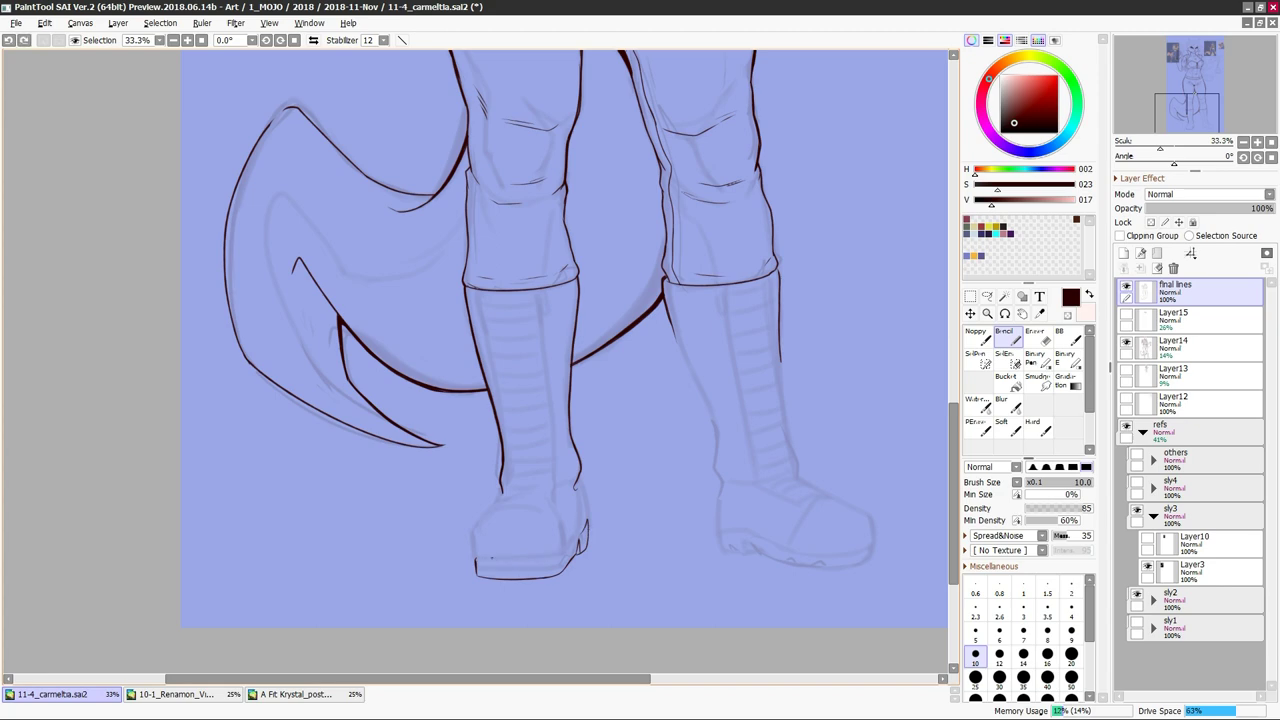
pyautogui.moveTo(276, 300); pyautogui.dragTo(280, 385)
pyautogui.press('e')
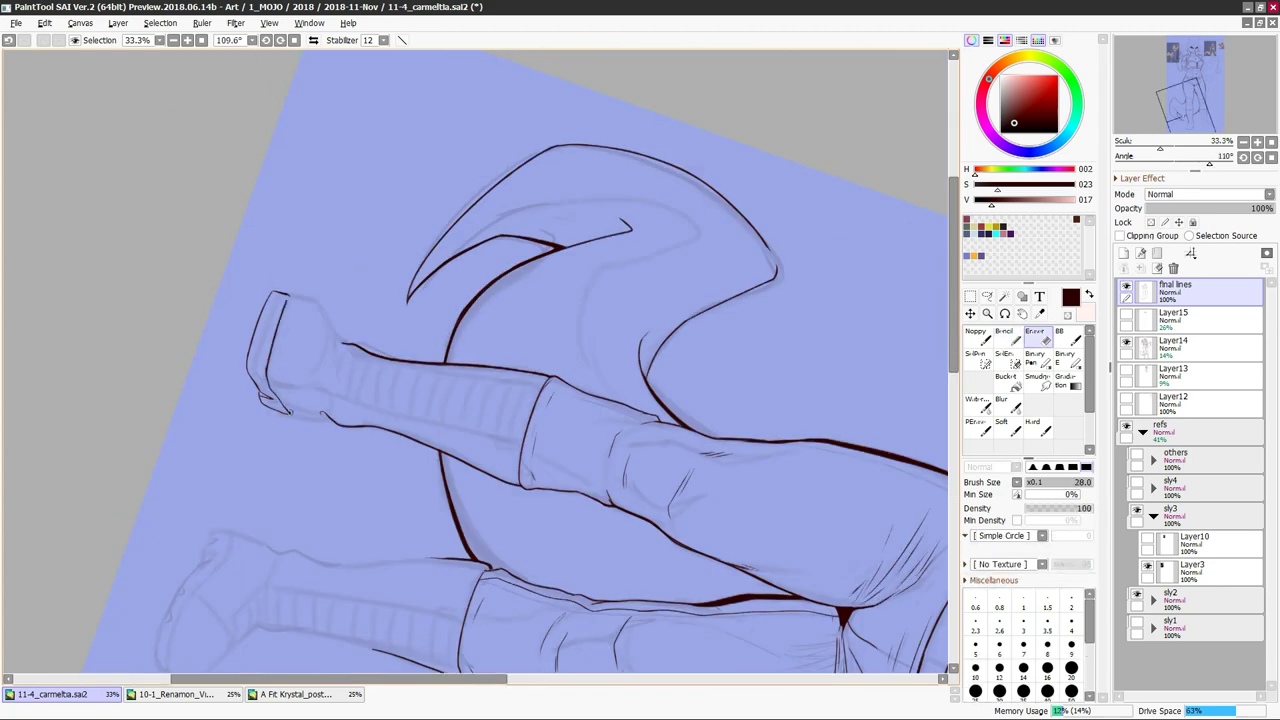
pyautogui.press('Home')
pyautogui.press('n')
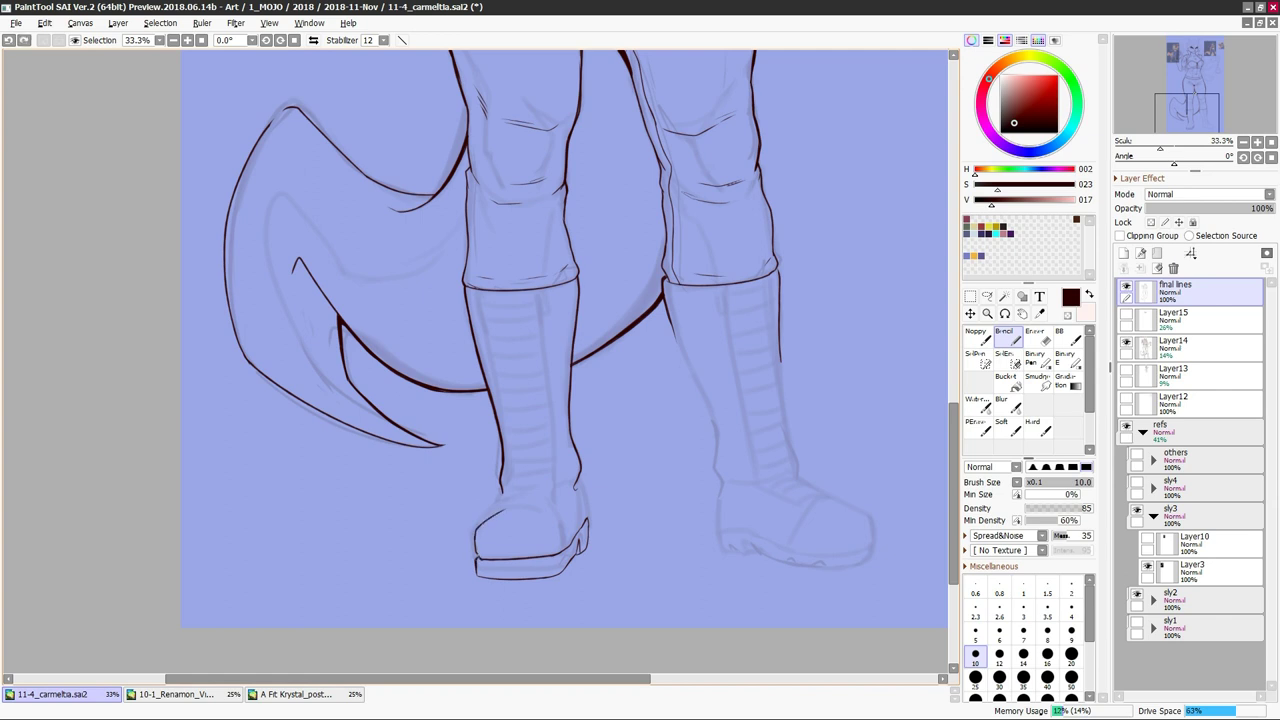
# Ink the outturned boot's sole and heel, and the upper contour of its foot
pyautogui.press('h')
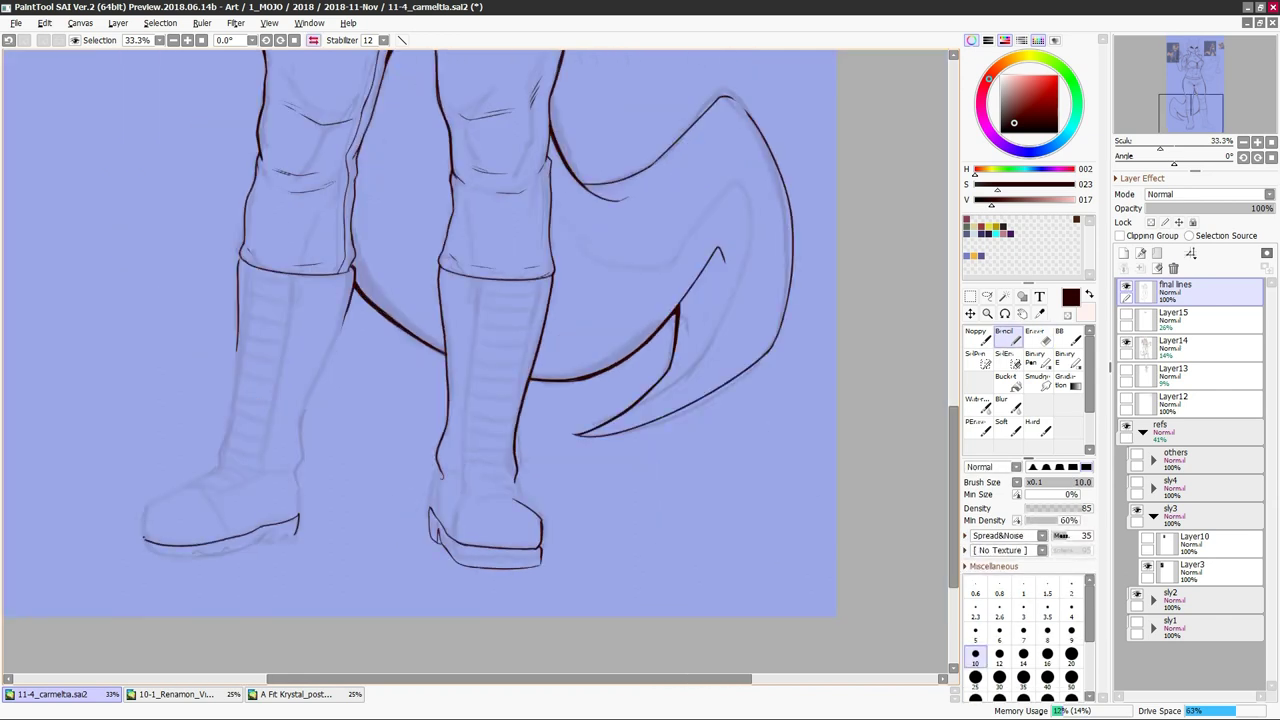
pyautogui.press('h')
pyautogui.scroll(-3, 700, 548)
pyautogui.press('h')
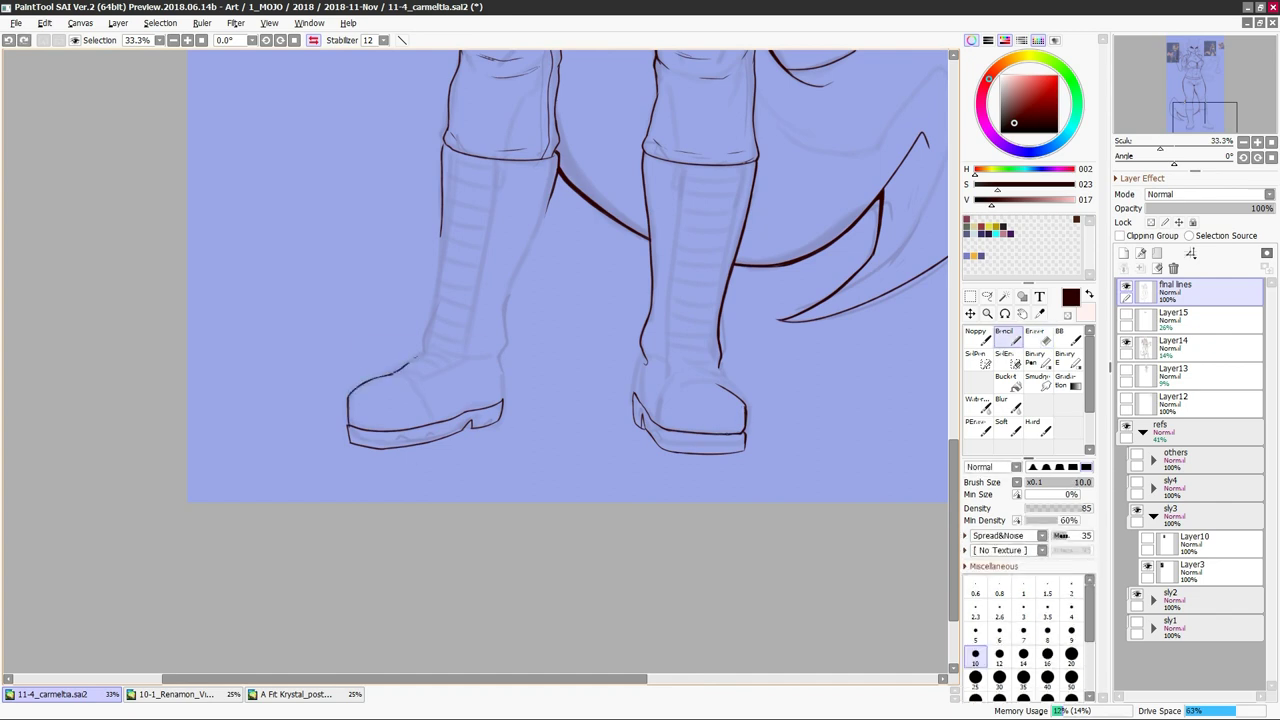
# Complete the outturned boot's shaft contours down to the ankle and heel, with a short ankle crease
pyautogui.press('h')
pyautogui.press('h')
pyautogui.moveTo(556, 180); pyautogui.dragTo(503, 352)
pyautogui.press('h')
pyautogui.press('h')
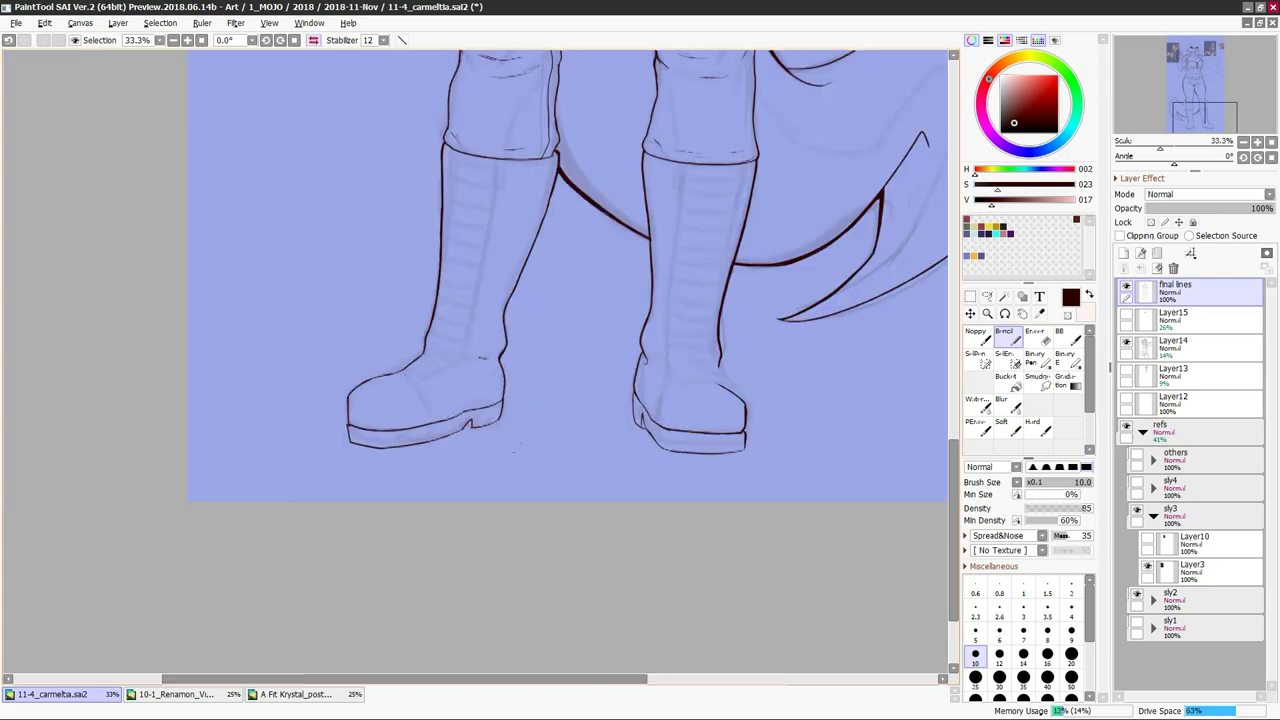
# Examine the inked figure's proportions from head to boots in normal and mirrored views
pyautogui.press('h')
pyautogui.press('h')
pyautogui.scroll(-3, 563, 449)
pyautogui.press('h')
pyautogui.scroll(1, 680, 463)
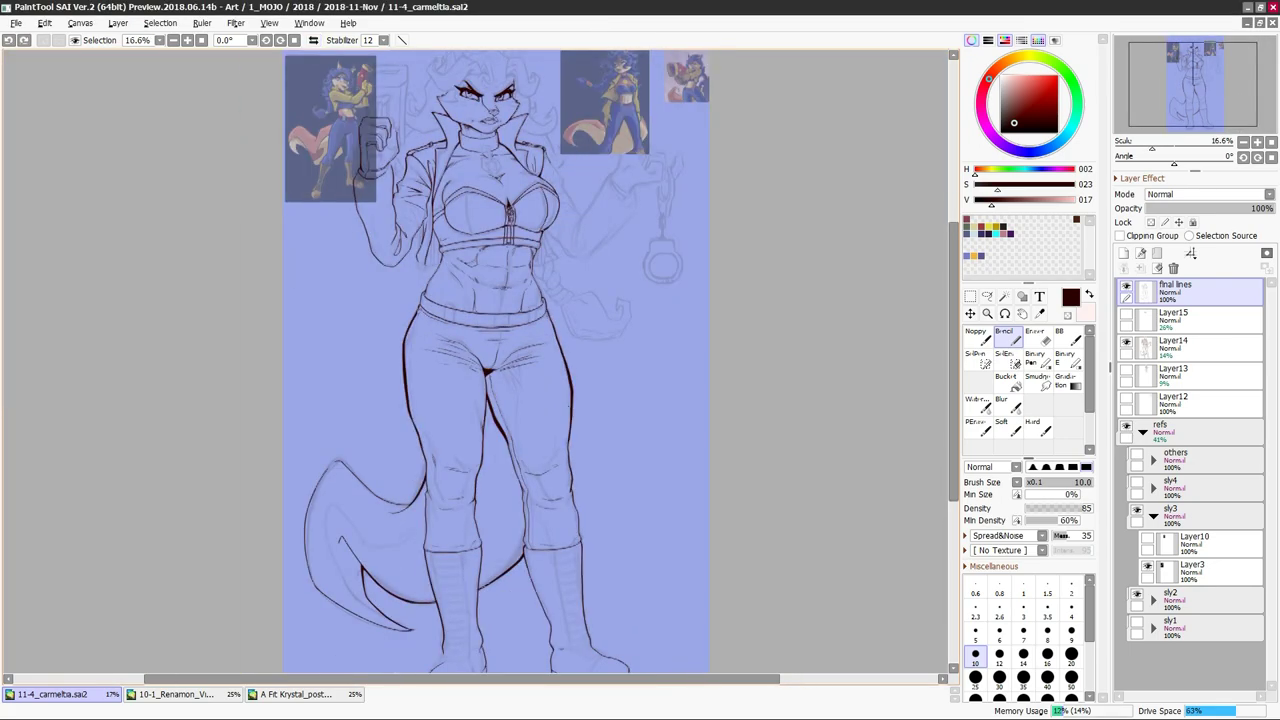
pyautogui.press('h')
pyautogui.scroll(1, 480, 360)
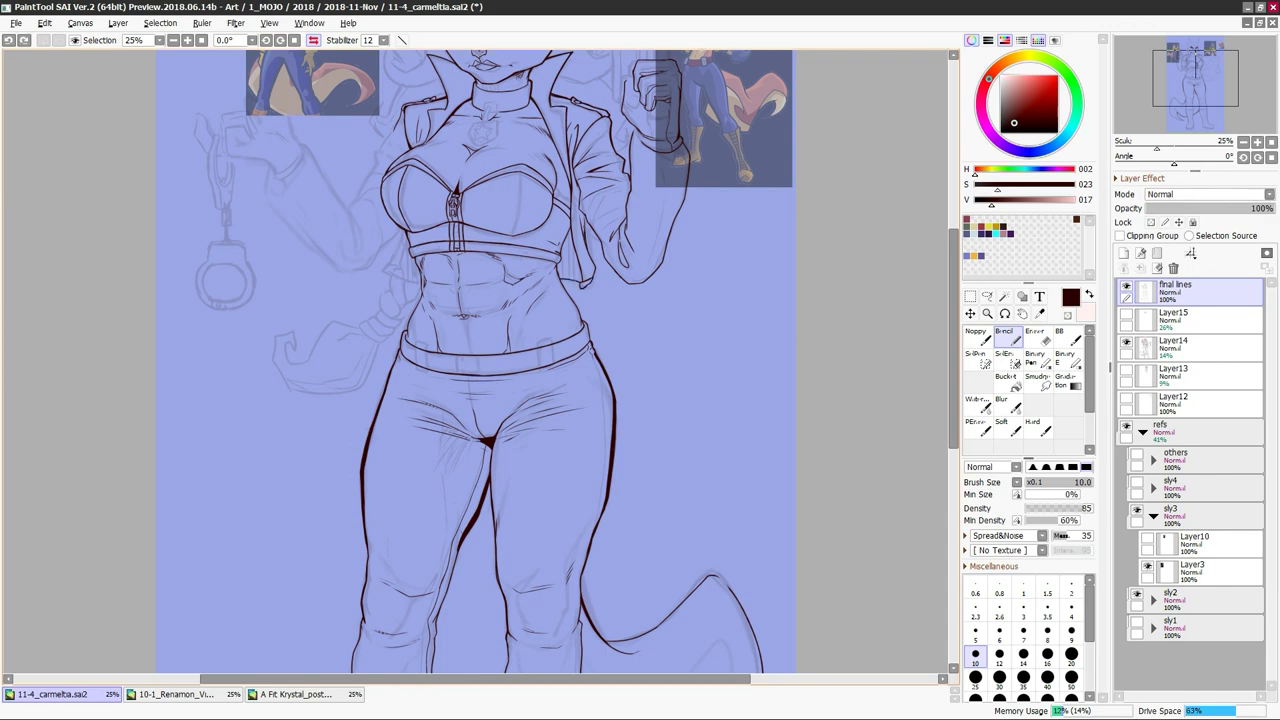
pyautogui.press('h')
pyautogui.press('h')
pyautogui.scroll(1, 475, 360)
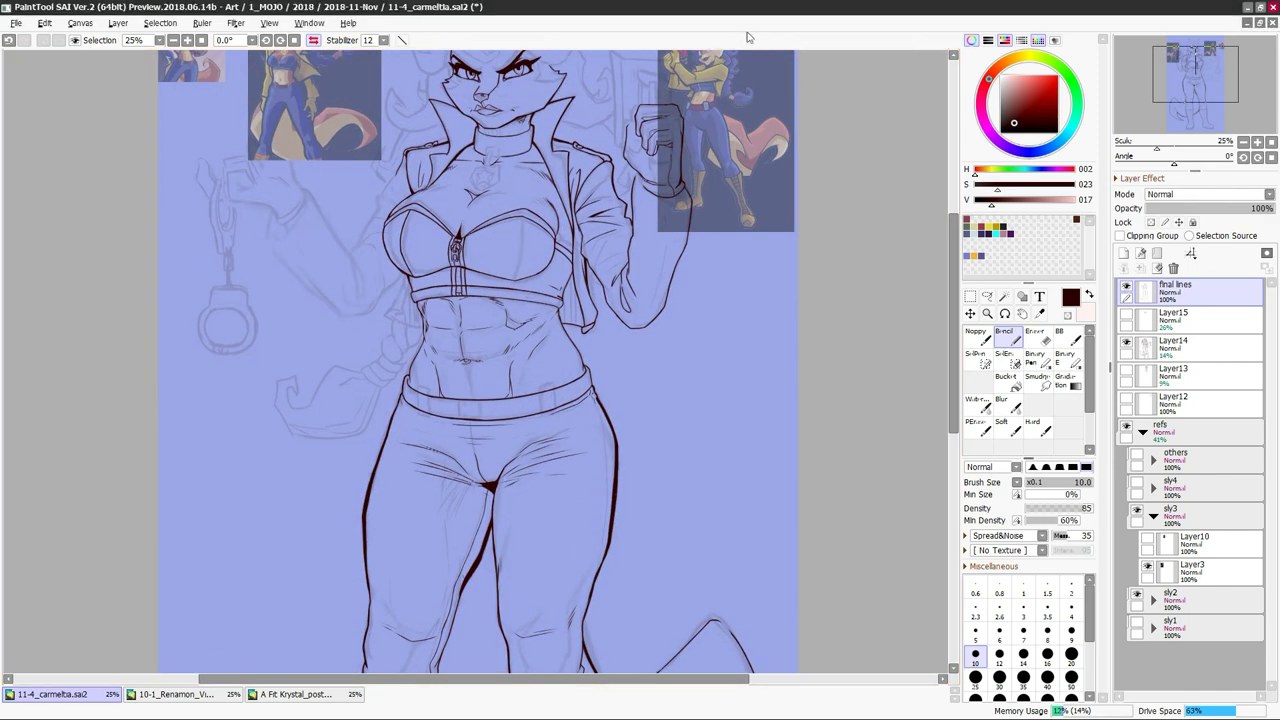
pyautogui.press('h')
pyautogui.press('h')
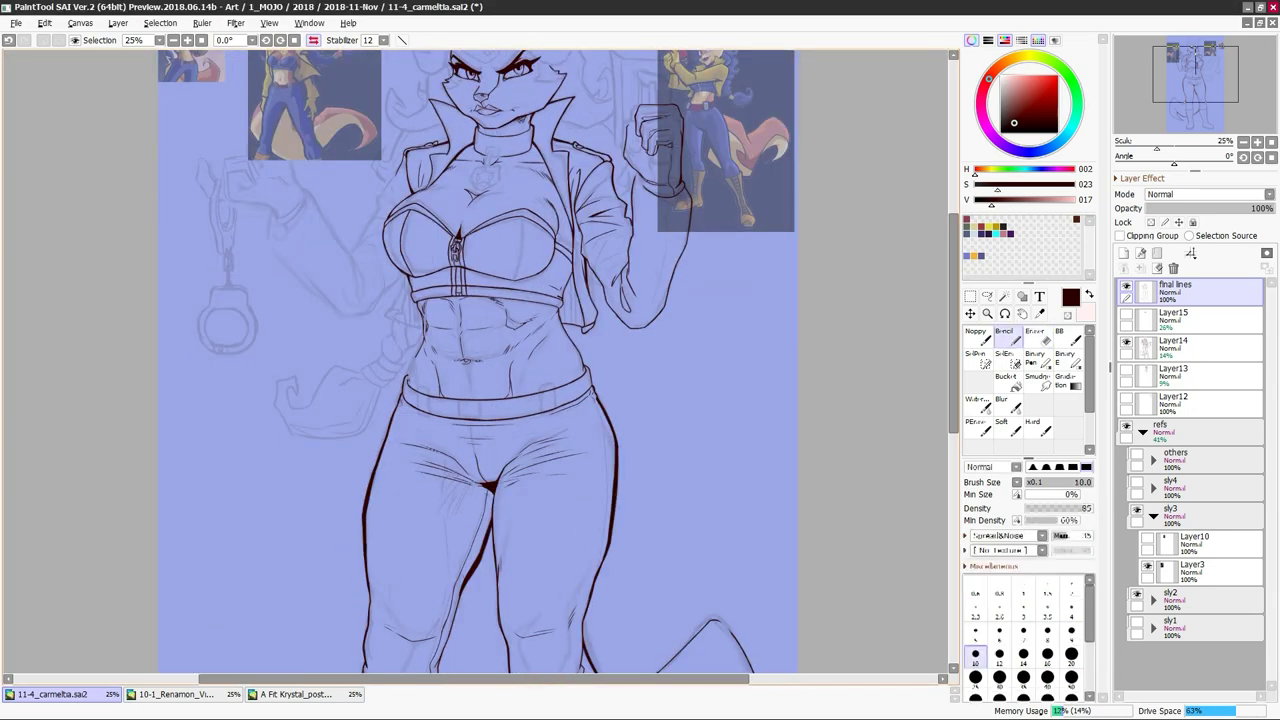
pyautogui.scroll(1, 475, 360)
pyautogui.press('h')
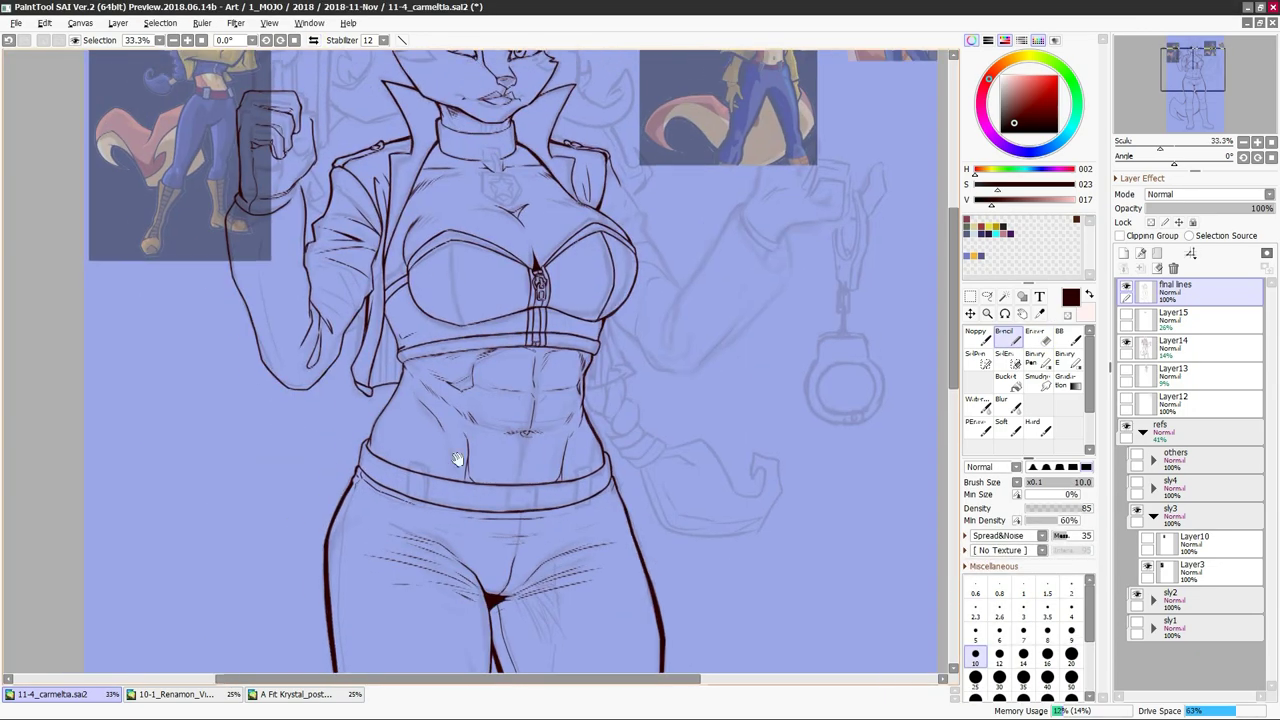
# Ink the jacket's hem flap peeking out beside the waist below the crop top
pyautogui.scroll(-2, 475, 360)
pyautogui.press('h')
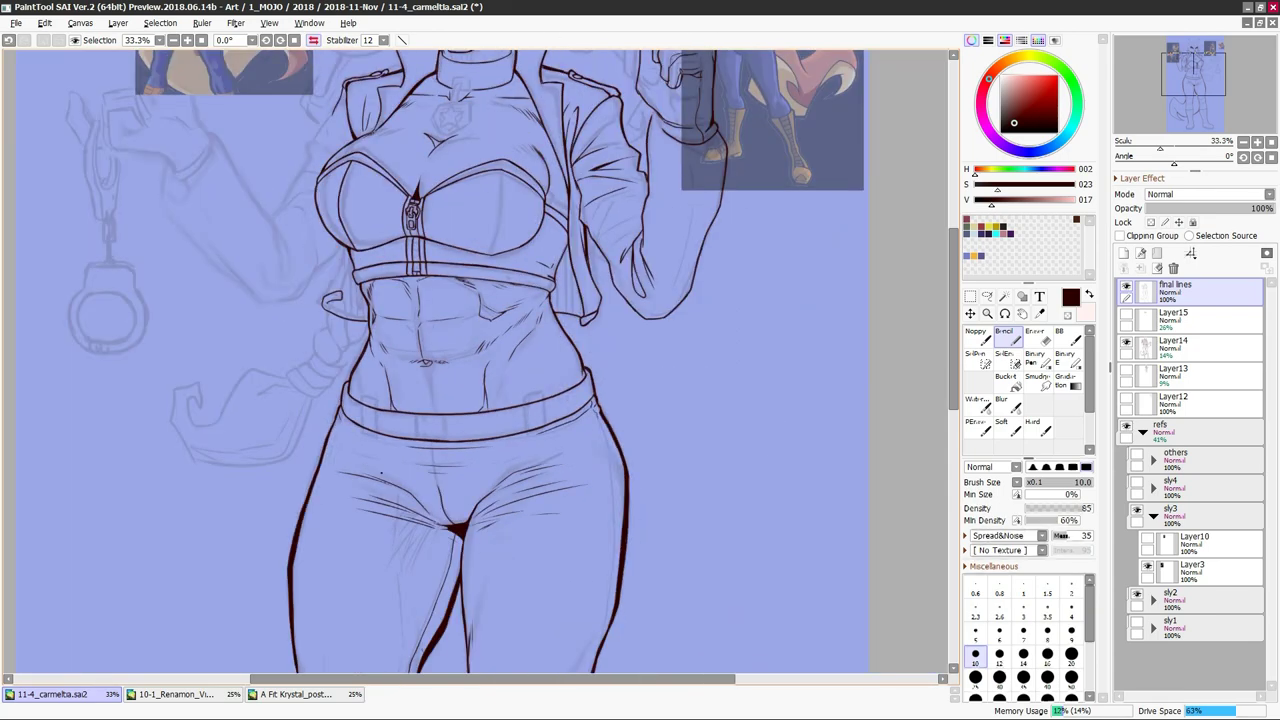
pyautogui.scroll(-1, 283, 484)
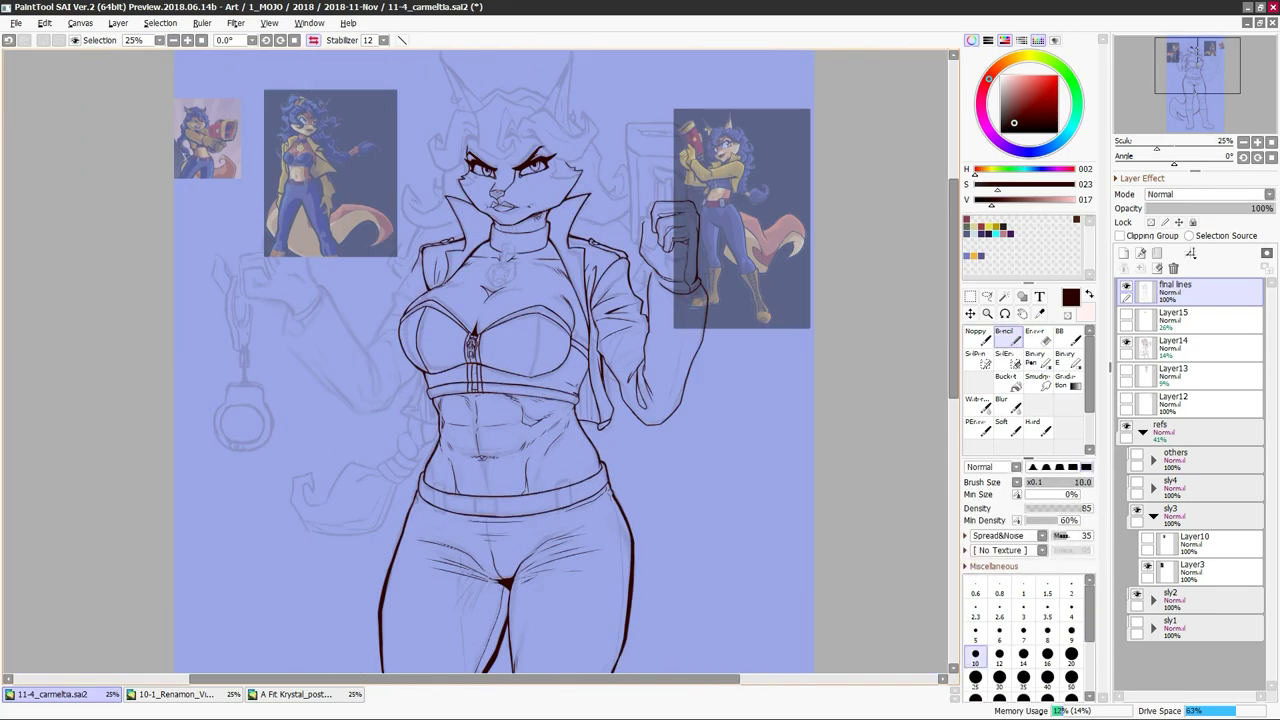
pyautogui.press('h')
pyautogui.press('h')
# Ink the outline of the long lacing panel on the outturned boot's shaft
pyautogui.moveTo(657, 609); pyautogui.dragTo(680, 104)
pyautogui.press('h')
pyautogui.press('h')
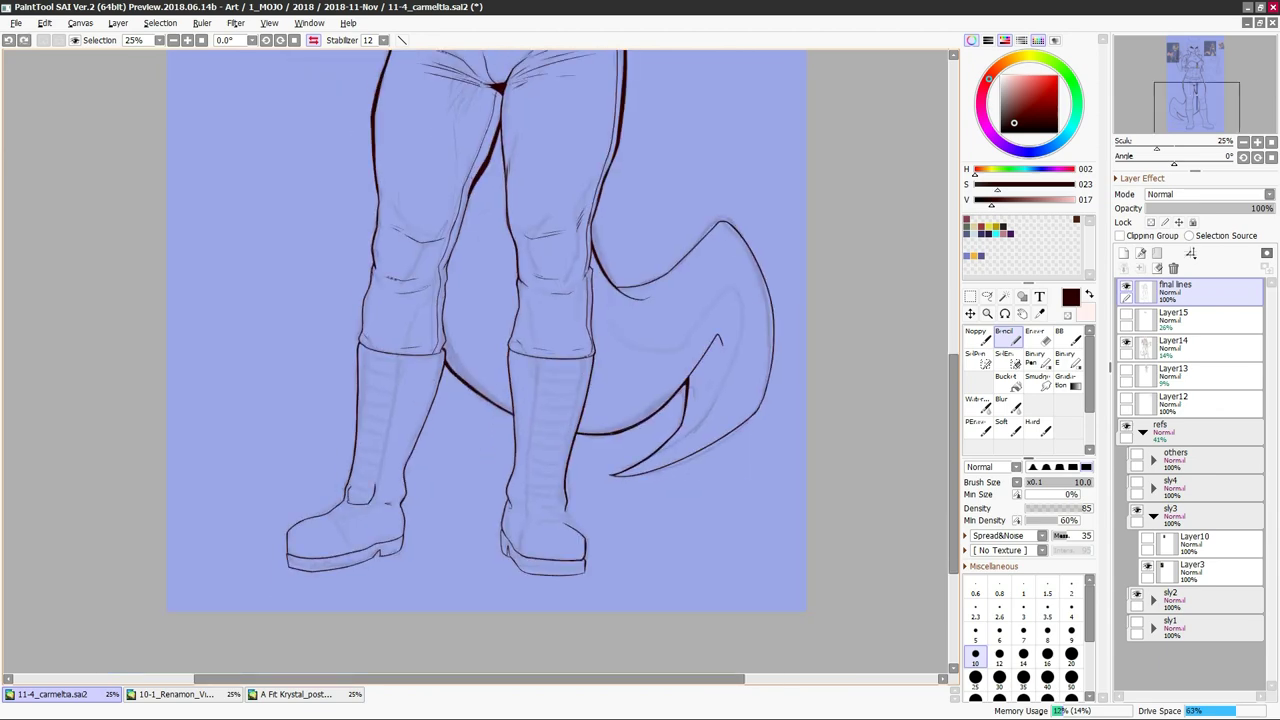
pyautogui.press('h')
pyautogui.press('h')
pyautogui.scroll(-1, 467, 512)
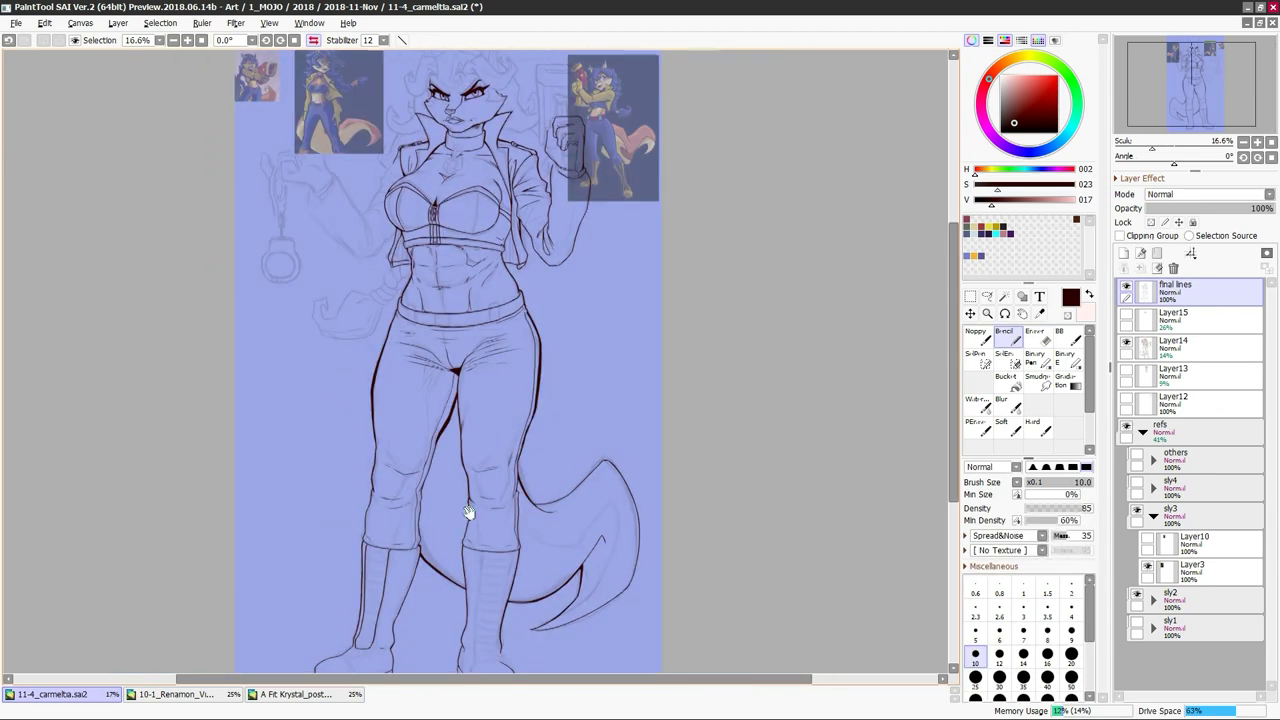
# Ink the toe cap seams on both boots and the side seam along the outer leg of the pants
pyautogui.moveTo(467, 512); pyautogui.dragTo(525, 380)
pyautogui.press('h')
pyautogui.scroll(1, 490, 330)
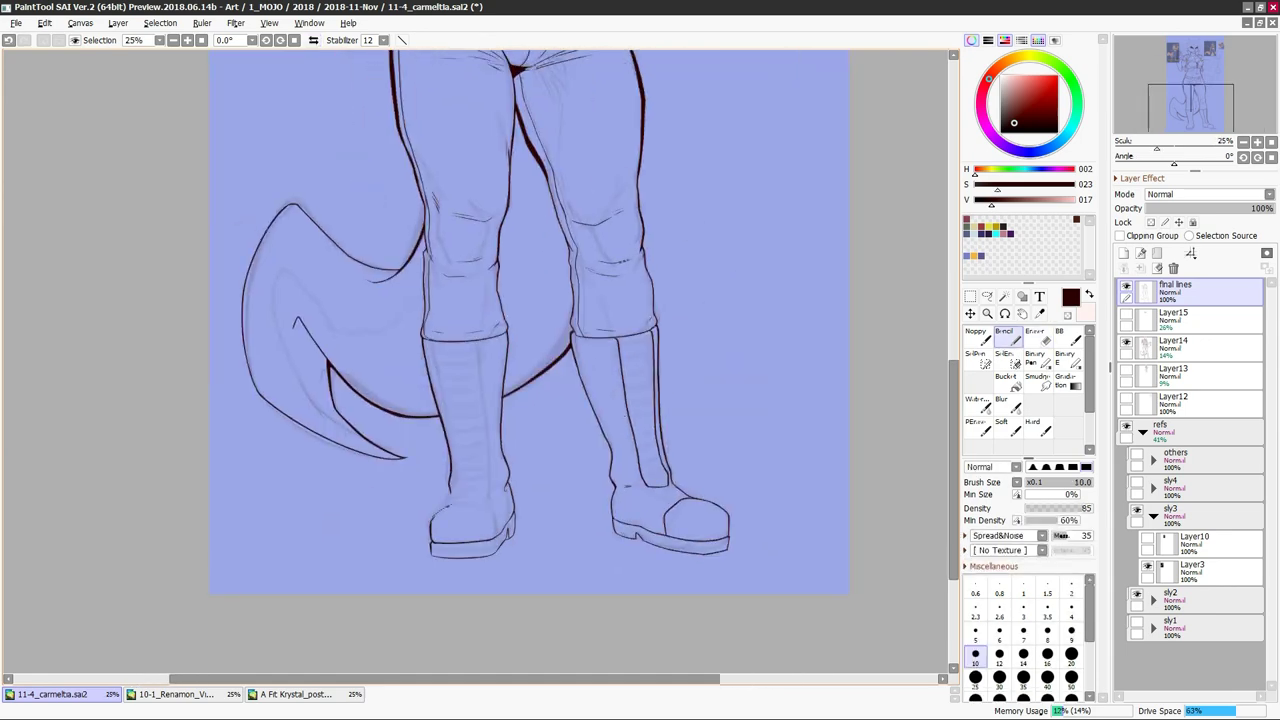
pyautogui.press('h')
pyautogui.press('h')
pyautogui.press('h')
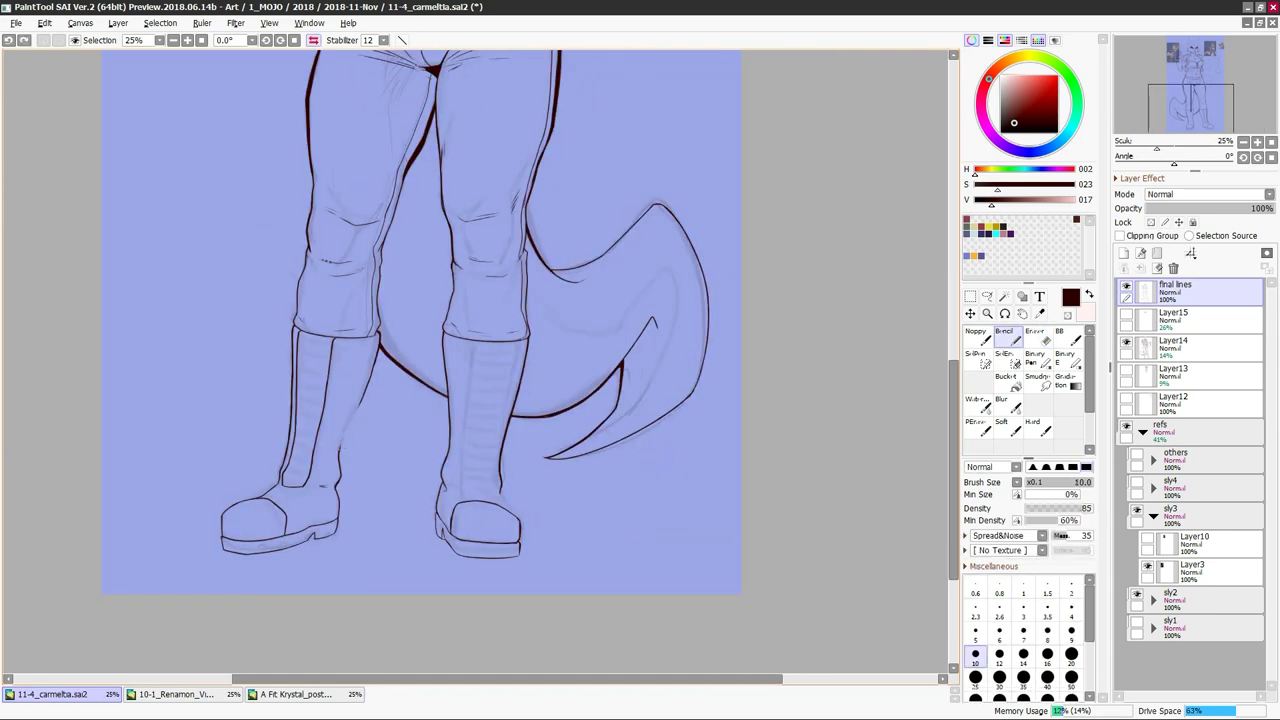
pyautogui.press('h')
pyautogui.moveTo(576, 481); pyautogui.dragTo(570, 561)
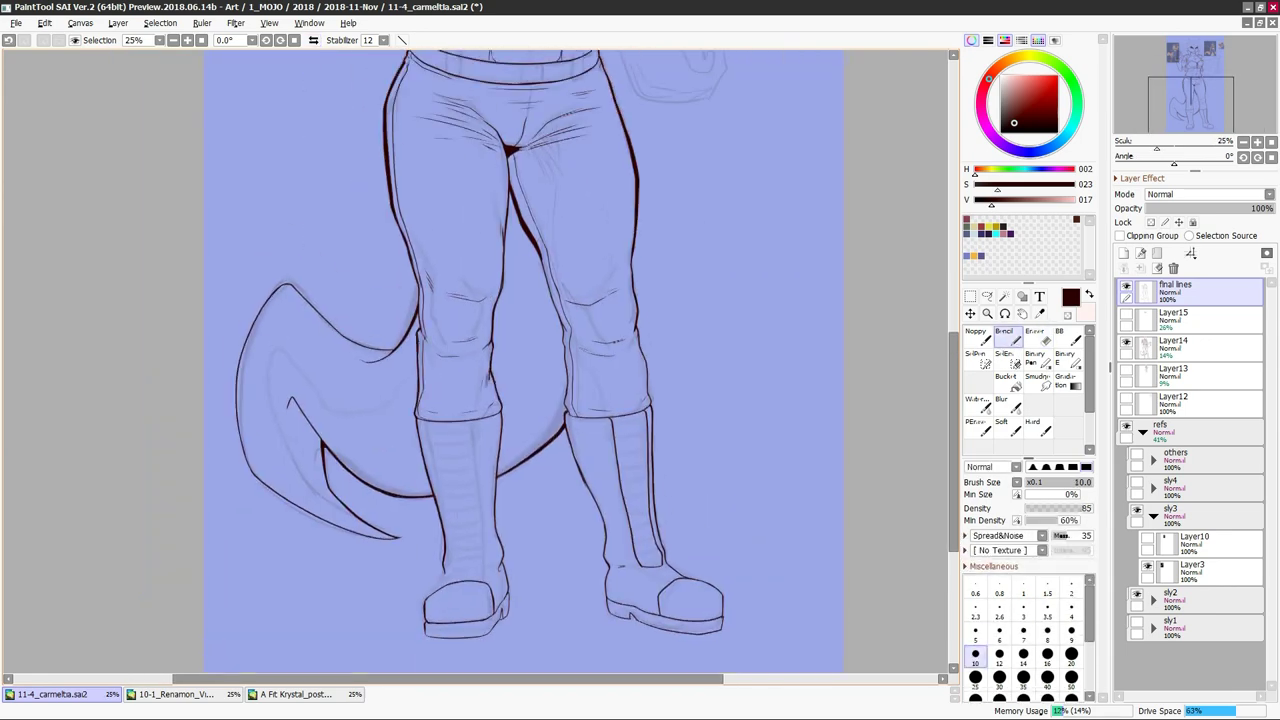
# Thicken the tail's upper edge between the knee and the tail's peak, filling the outlined gap with dark line color
pyautogui.press('h')
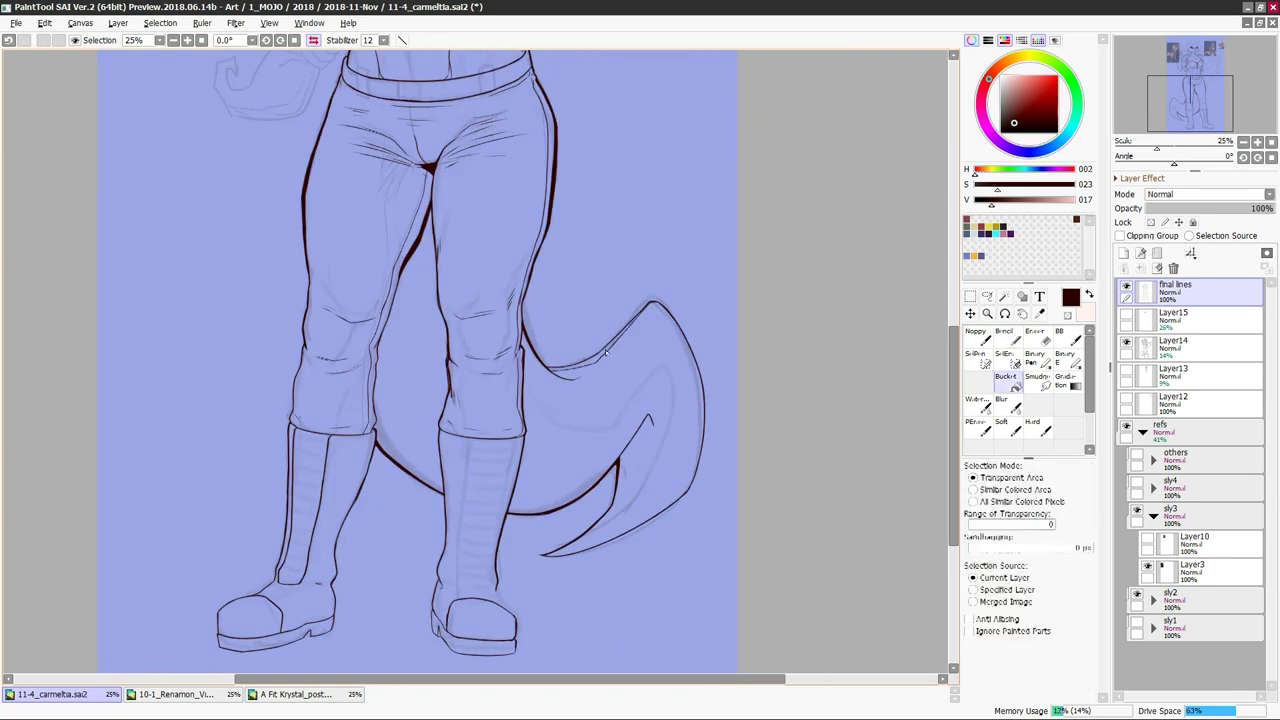
pyautogui.press('h')
pyautogui.press('h')
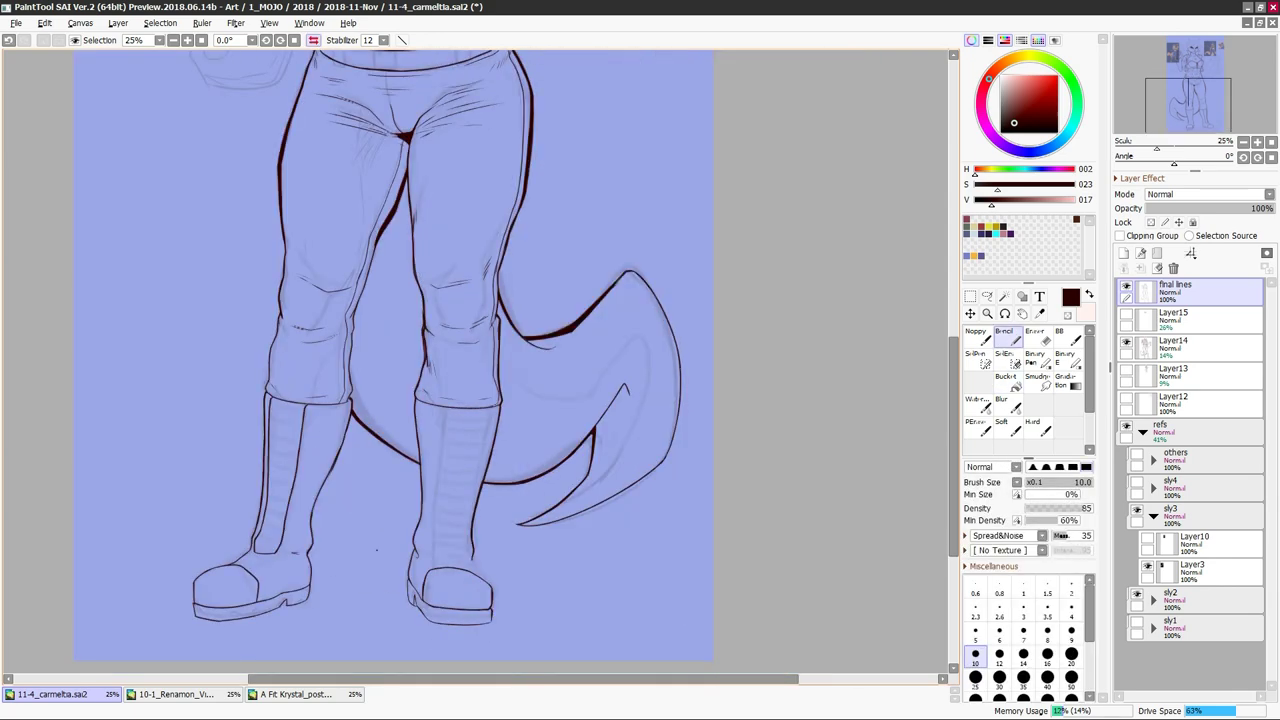
# Ink the row of horizontal laces inside the outturned boot's lacing panel
pyautogui.press('h')
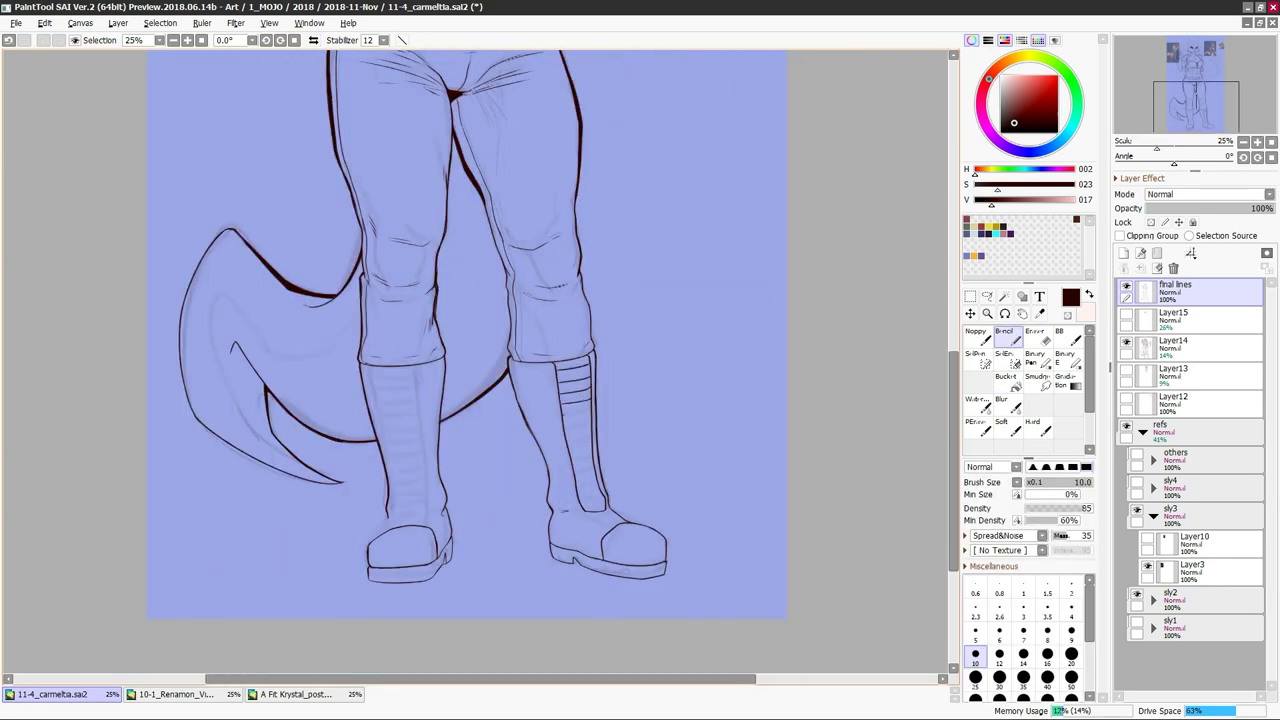
pyautogui.press('h')
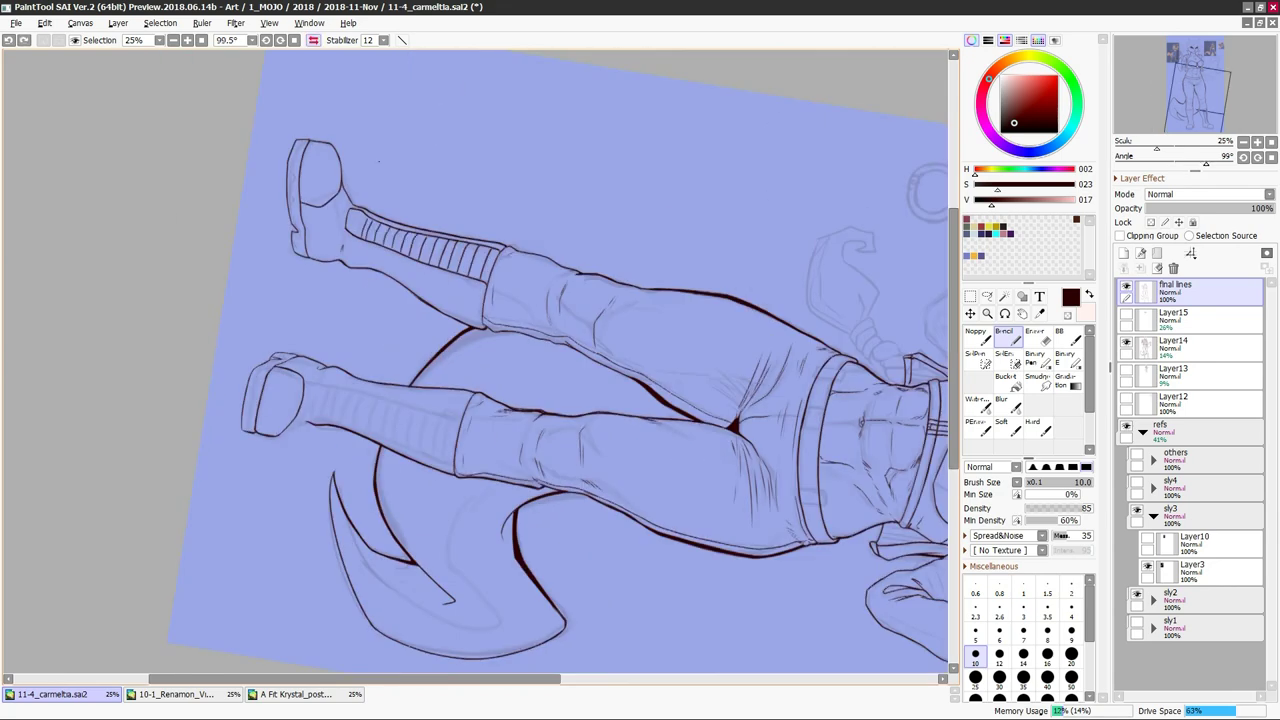
pyautogui.moveTo(378, 160); pyautogui.dragTo(275, 457)
# Ink the outline of the lacing panel on the front-facing boot's shaft
pyautogui.press('h')
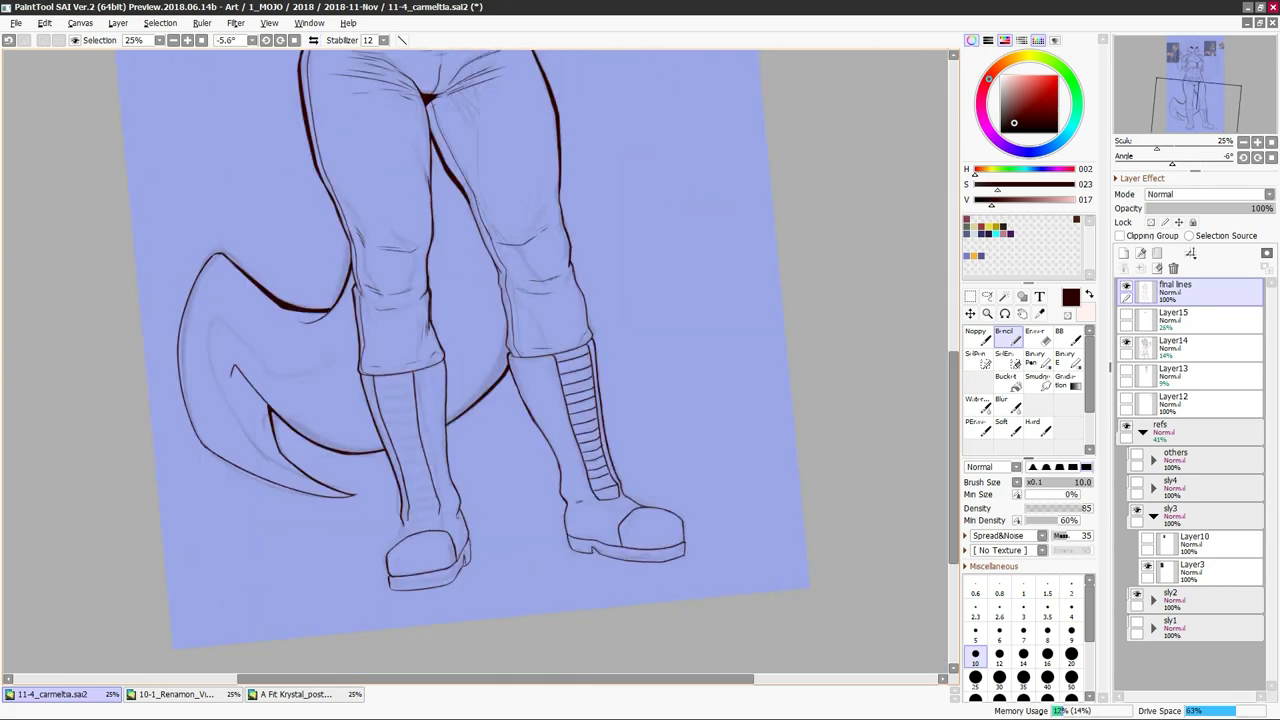
pyautogui.press('h')
pyautogui.press('h')
pyautogui.press('h')
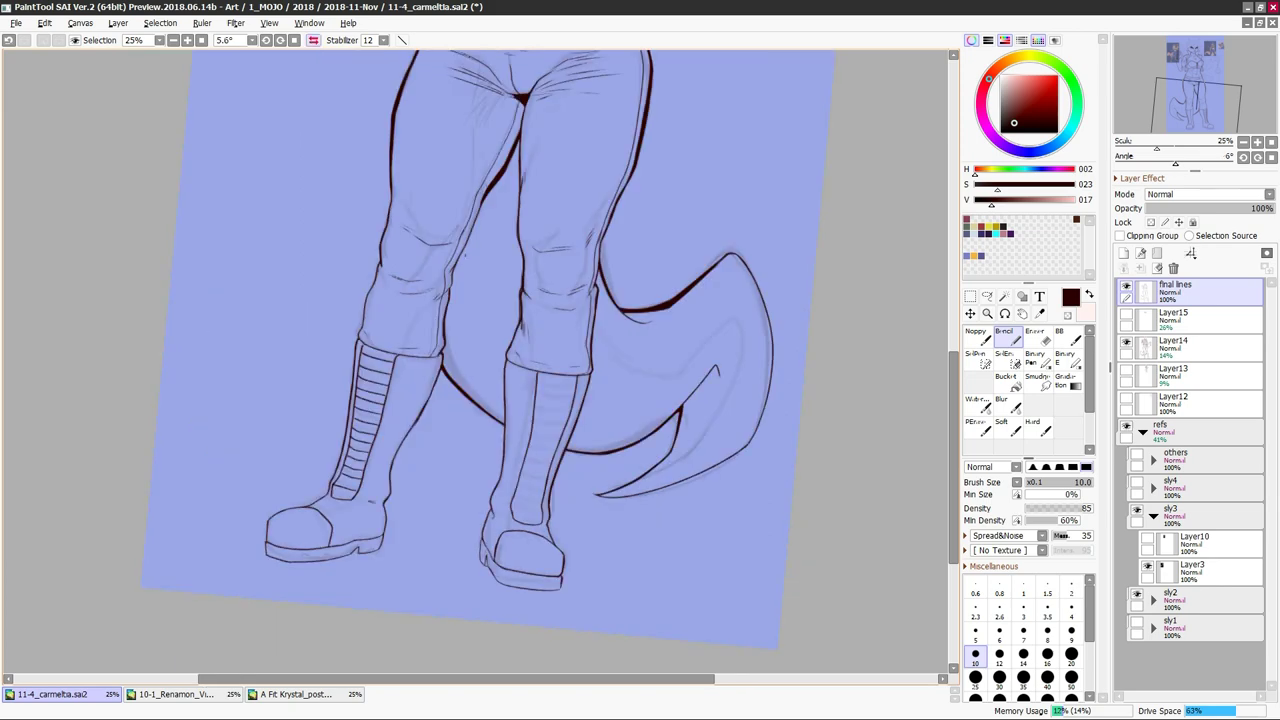
# Ink the row of horizontal laces down the front-facing boot's lacing panel
pyautogui.moveTo(468, 230); pyautogui.dragTo(392, 424)
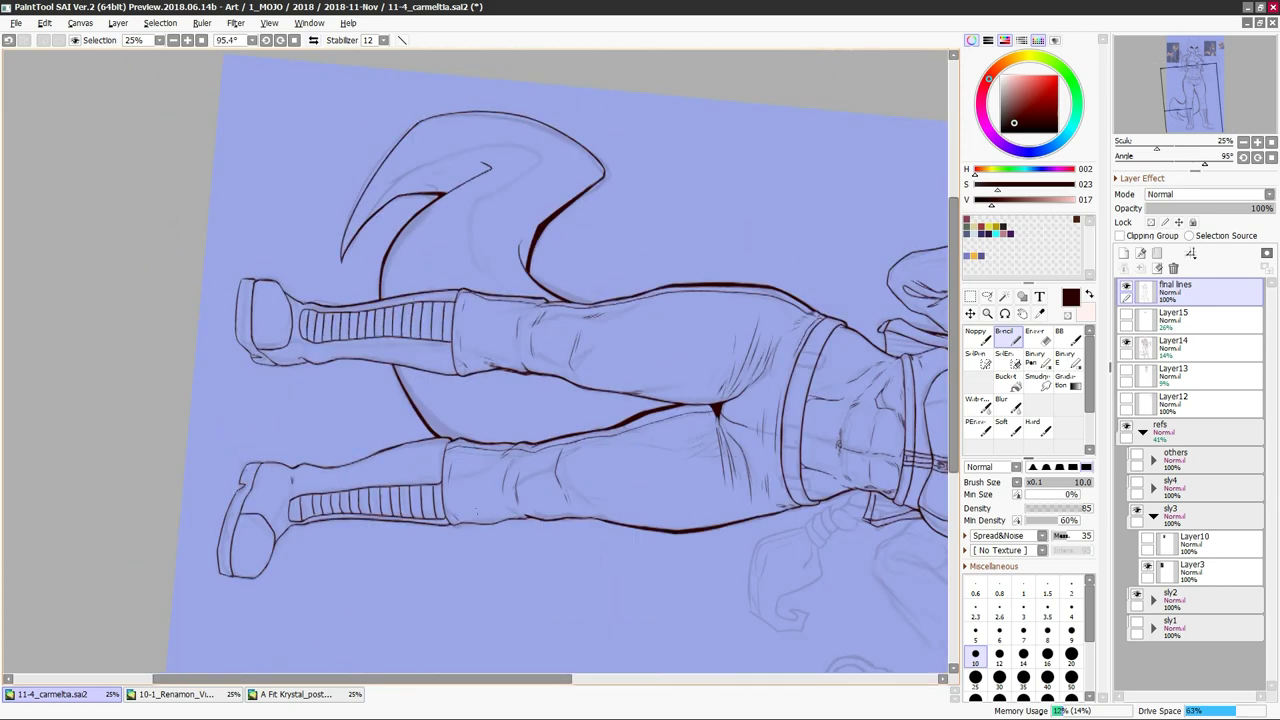
pyautogui.moveTo(392, 424); pyautogui.dragTo(486, 443)
pyautogui.scroll(1, 417, 346)
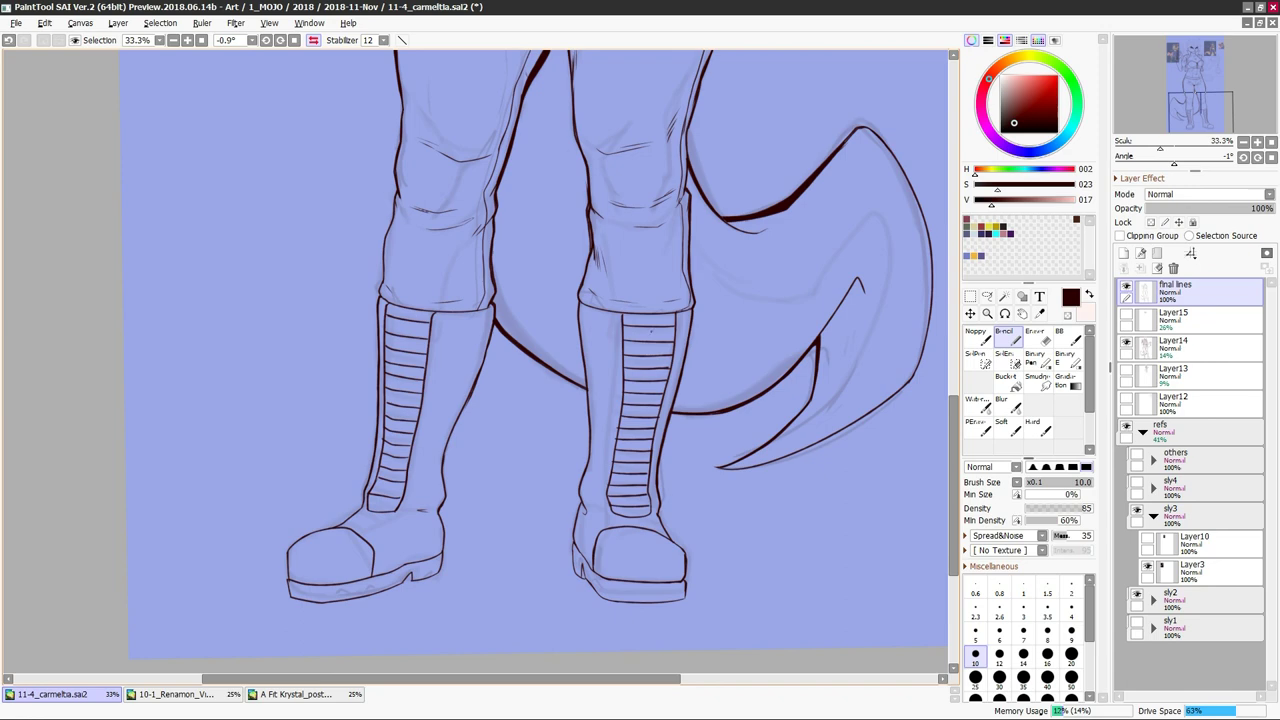
# Ink a zipper with its pull beside the front-facing boot's lacing panel and add fold strokes to the pants above
pyautogui.press('h')
pyautogui.press('h')
pyautogui.scroll(-2, 652, 349)
pyautogui.scroll(2, 369, 432)
pyautogui.press('h')
pyautogui.press('e')
pyautogui.press('b')
pyautogui.press('h')
pyautogui.scroll(1, 475, 360)
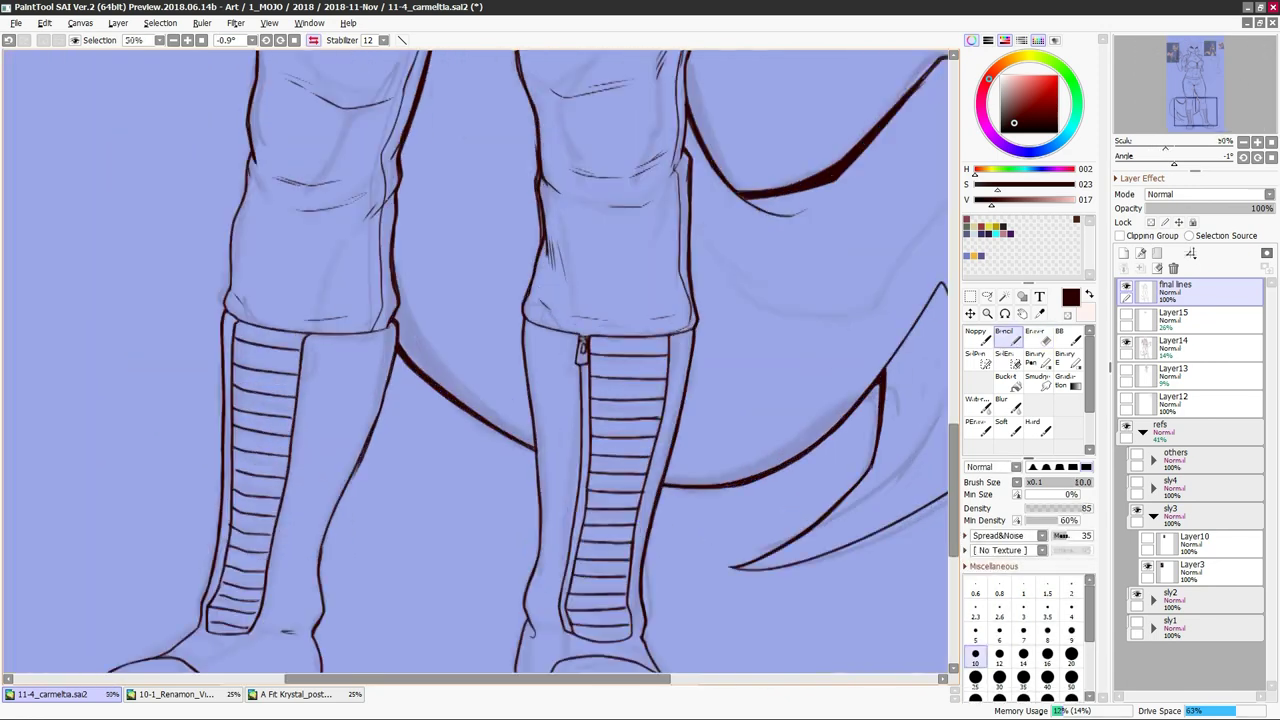
pyautogui.scroll(1, 580, 345)
pyautogui.press('h')
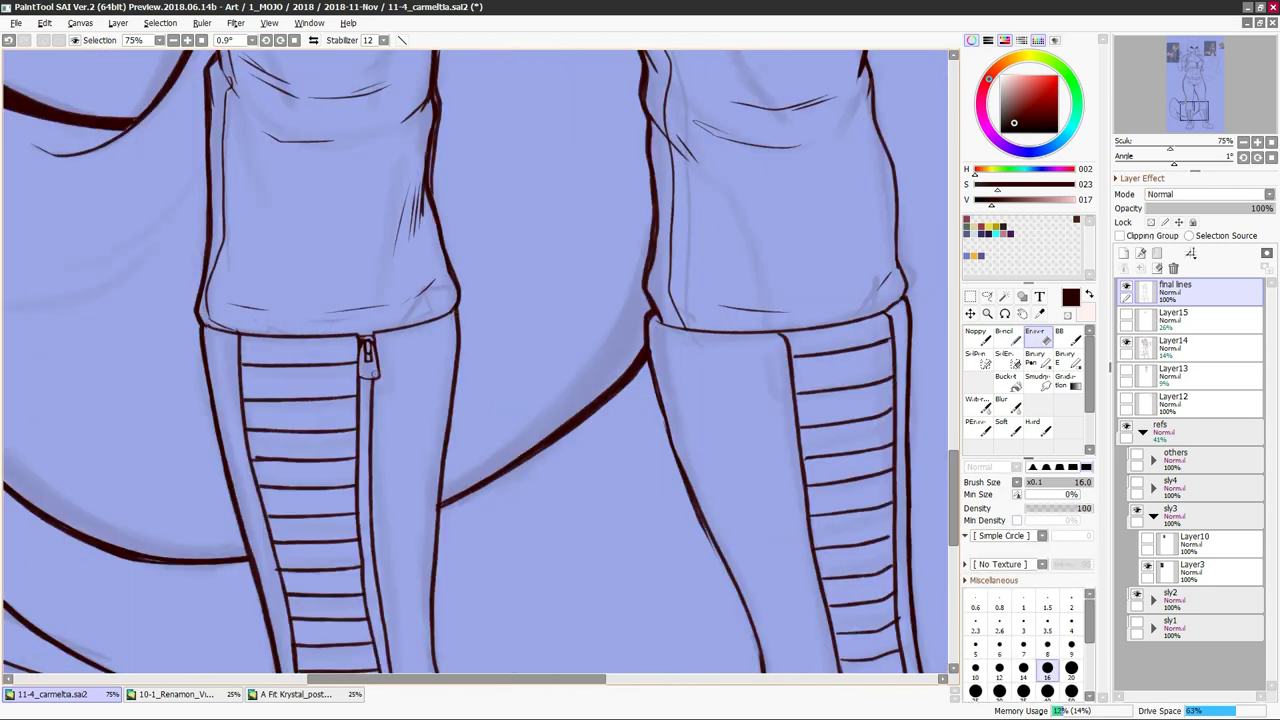
# Ink a narrow zipper strip along the inner edge of the outturned boot's lacing panel
pyautogui.scroll(-2, 633, 460)
pyautogui.scroll(1, 634, 457)
pyautogui.press('h')
pyautogui.press('e')
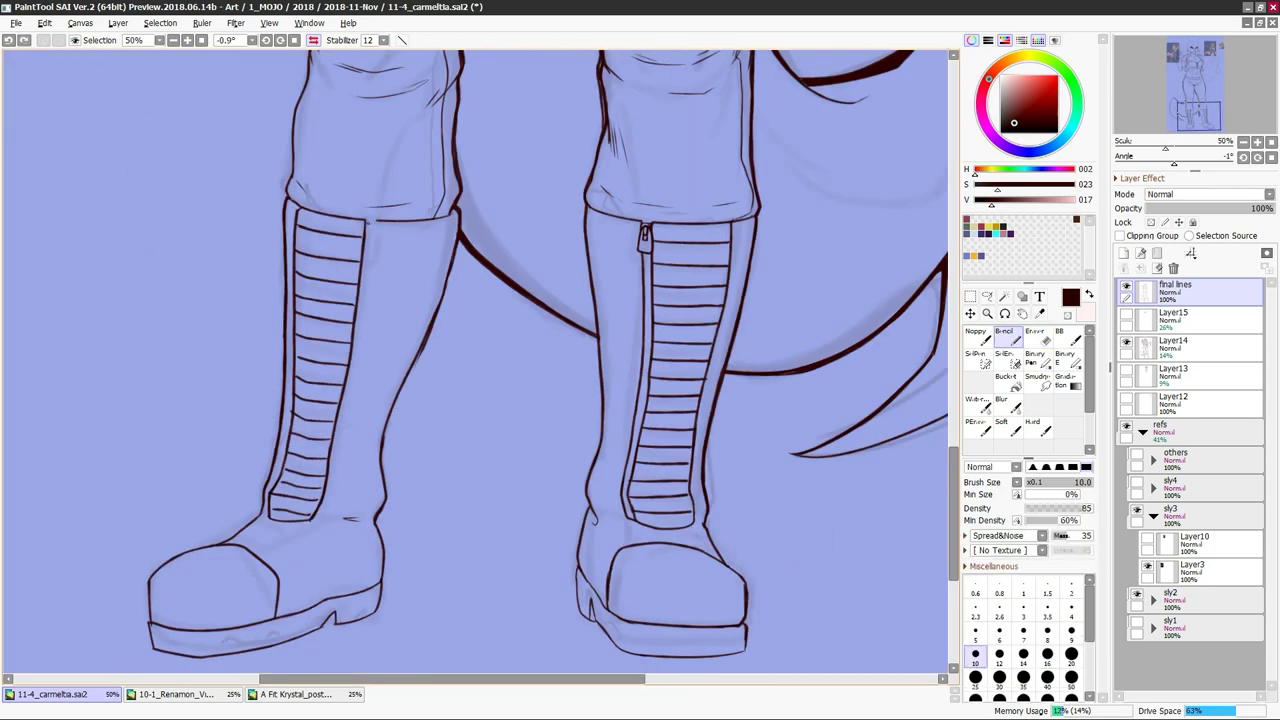
pyautogui.press('h')
pyautogui.press('h')
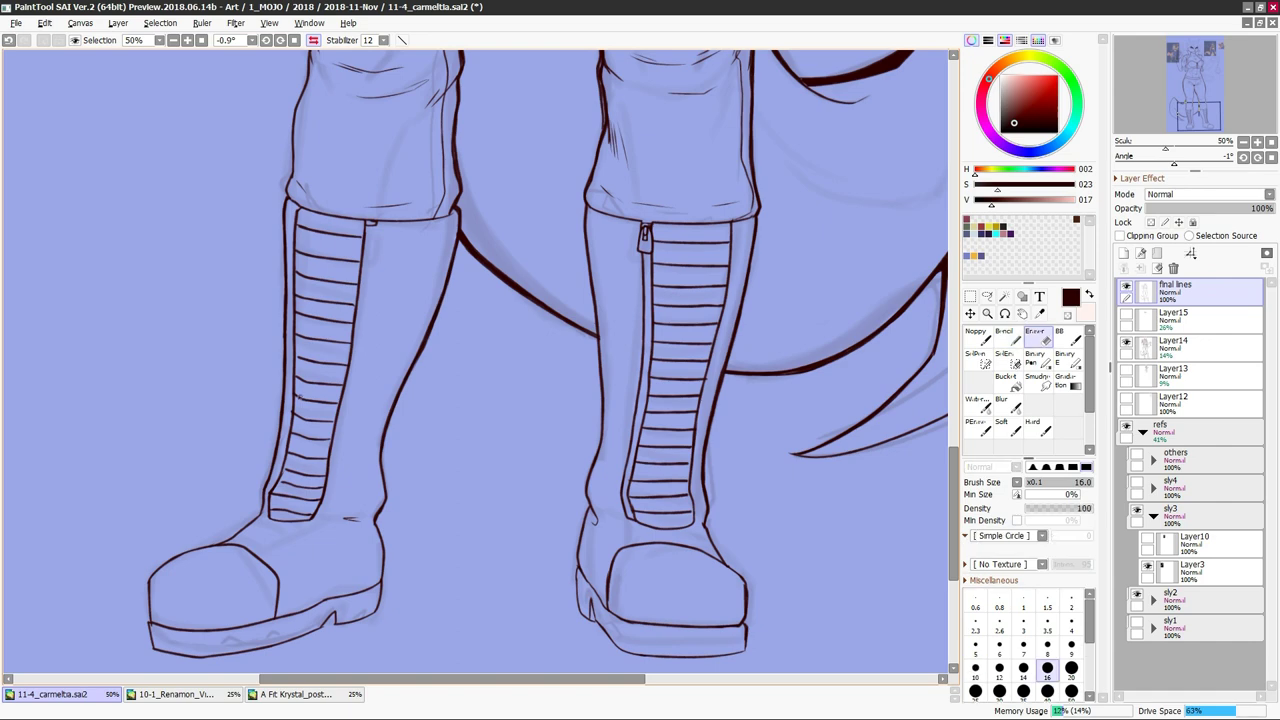
pyautogui.press('n')
pyautogui.moveTo(336, 470); pyautogui.dragTo(322, 518)
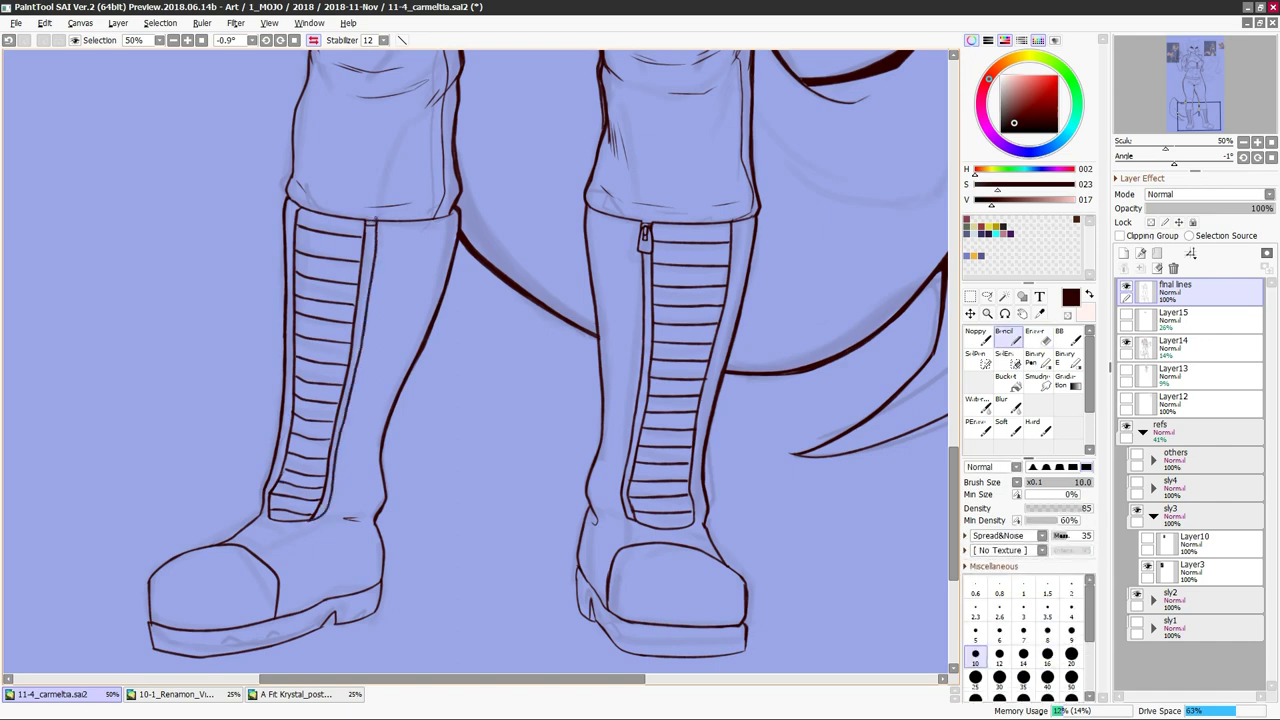
# Ink the zipper pull at the upper end of the outturned boot's zipper strip
pyautogui.scroll(2, 370, 236)
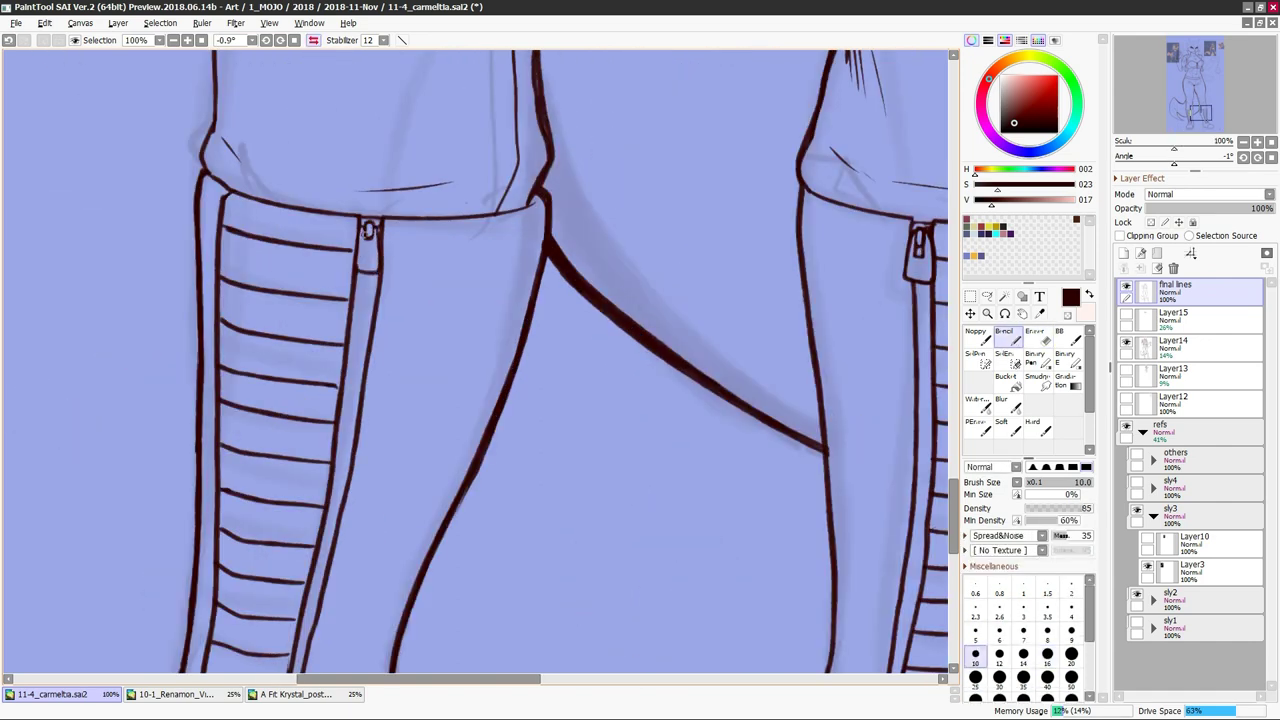
pyautogui.scroll(-3, 471, 384)
pyautogui.scroll(2, 471, 384)
pyautogui.press('h')
pyautogui.scroll(-3, 366, 333)
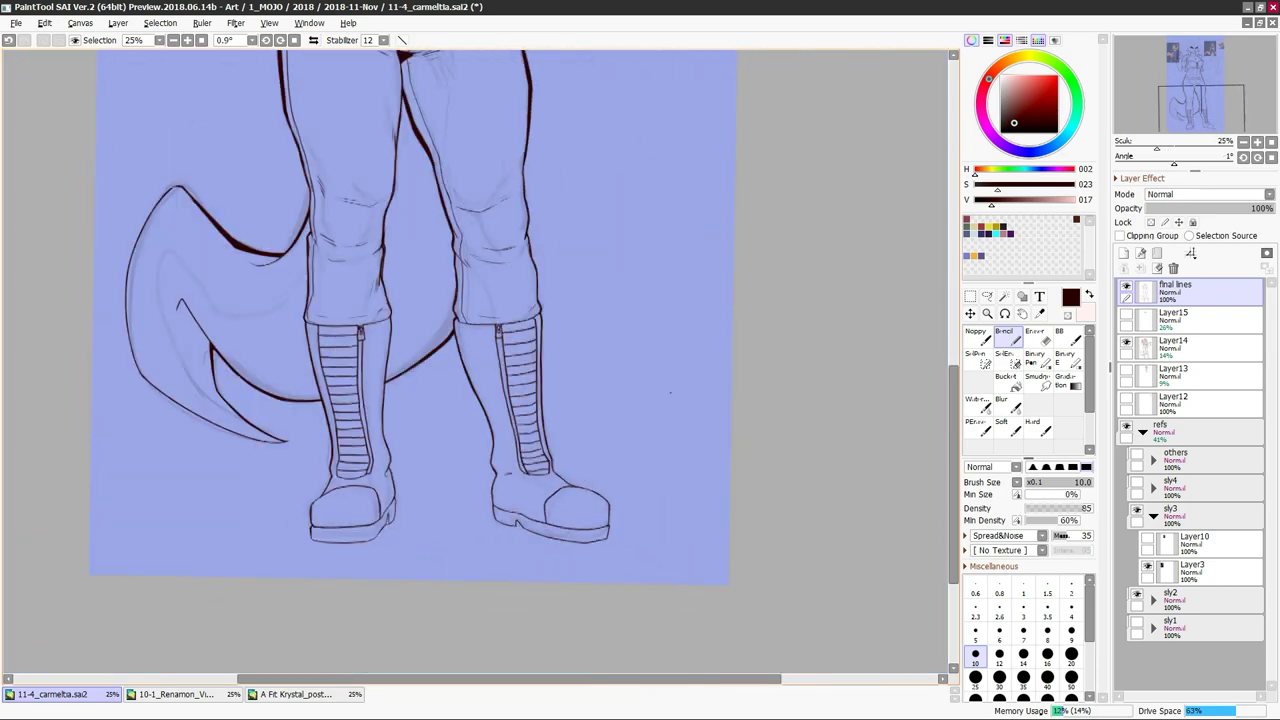
# Thicken the tail's outer contour and ink the jagged start of the inner line near its curled tip
pyautogui.scroll(1, 366, 333)
pyautogui.moveTo(366, 333); pyautogui.dragTo(547, 274)
pyautogui.moveTo(304, 368)
pyautogui.mouseDown()
pyautogui.moveTo(420, 330)
pyautogui.moveTo(481, 384)
pyautogui.moveTo(420, 300)
pyautogui.moveTo(305, 330)
pyautogui.moveTo(500, 517)
pyautogui.moveTo(305, 232)
pyautogui.moveTo(476, 455)
pyautogui.mouseUp()
pyautogui.press('e')
pyautogui.press('b')
pyautogui.moveTo(300, 365)
pyautogui.mouseDown()
pyautogui.moveTo(330, 300)
pyautogui.moveTo(300, 340)
pyautogui.mouseUp()
pyautogui.press('h')
pyautogui.press('h')
pyautogui.press('e')
pyautogui.press('n')
pyautogui.press('h')
pyautogui.press('Delete')
pyautogui.press('-')
pyautogui.press('h')
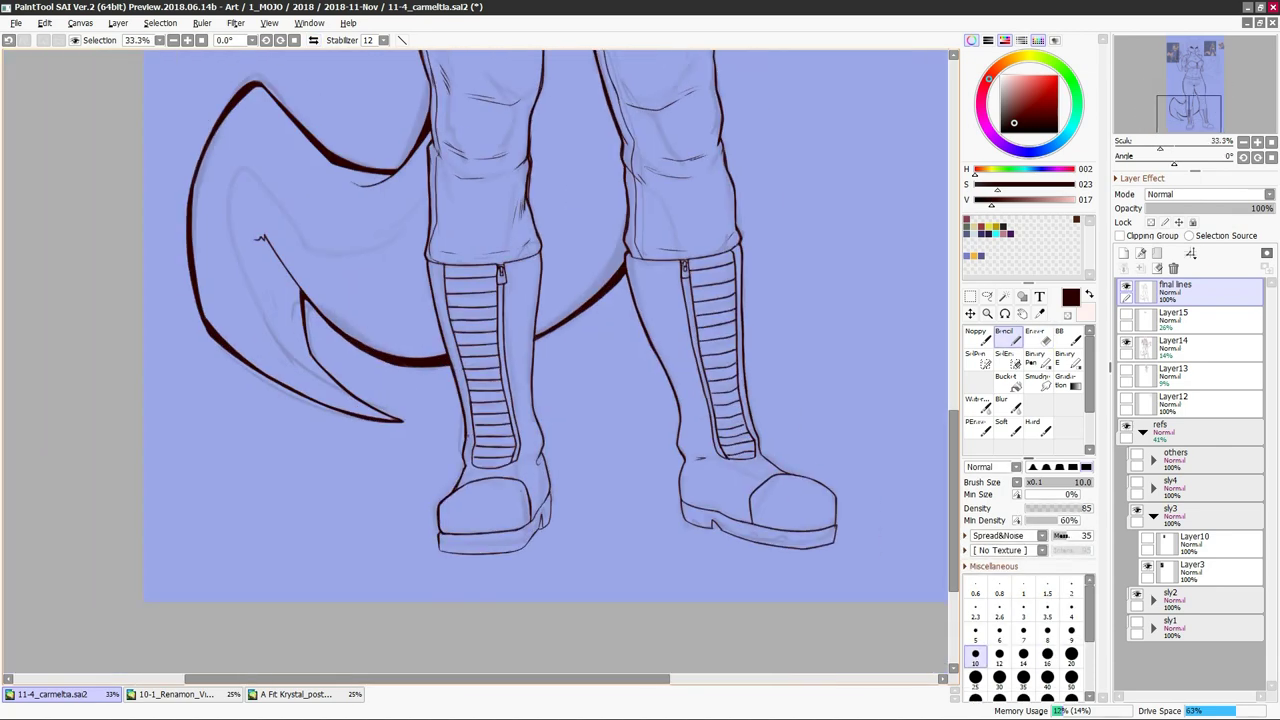
# Strengthen the outer contours of both boots, giving the soles and ankles heavier line weight
pyautogui.moveTo(336, 240); pyautogui.dragTo(528, 272)
pyautogui.moveTo(310, 262); pyautogui.dragTo(460, 97)
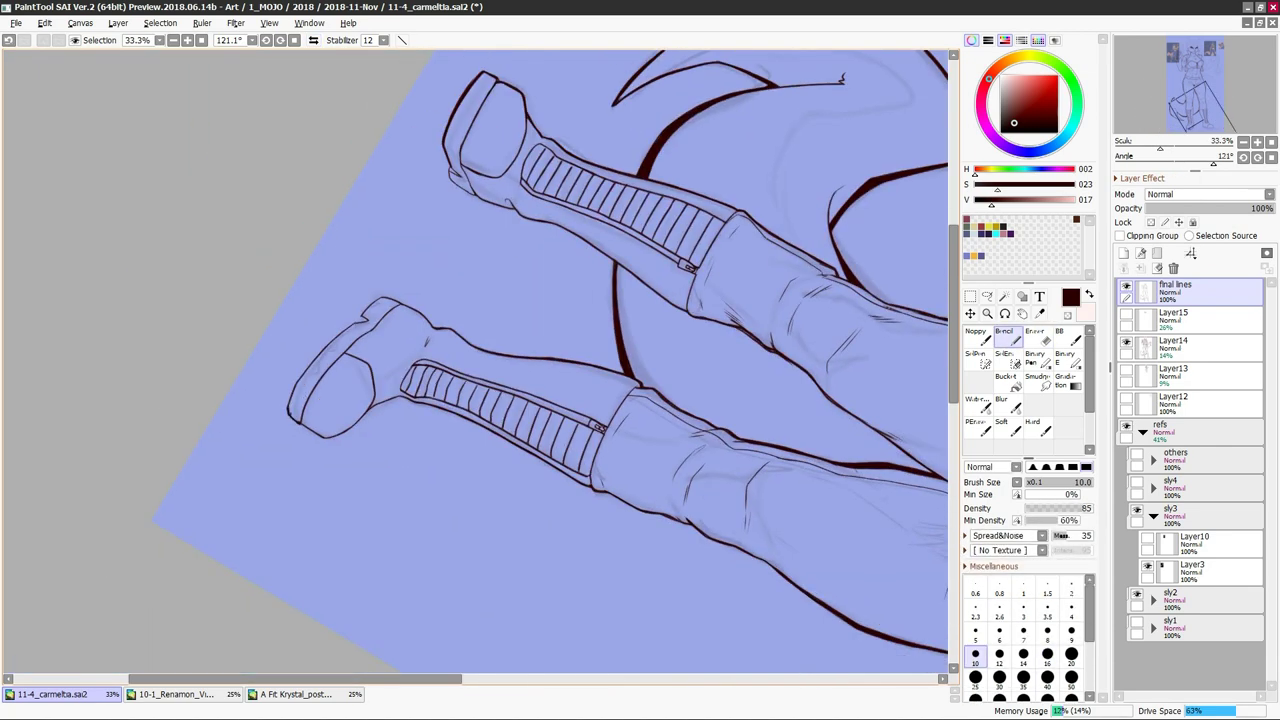
pyautogui.moveTo(368, 311); pyautogui.dragTo(480, 528)
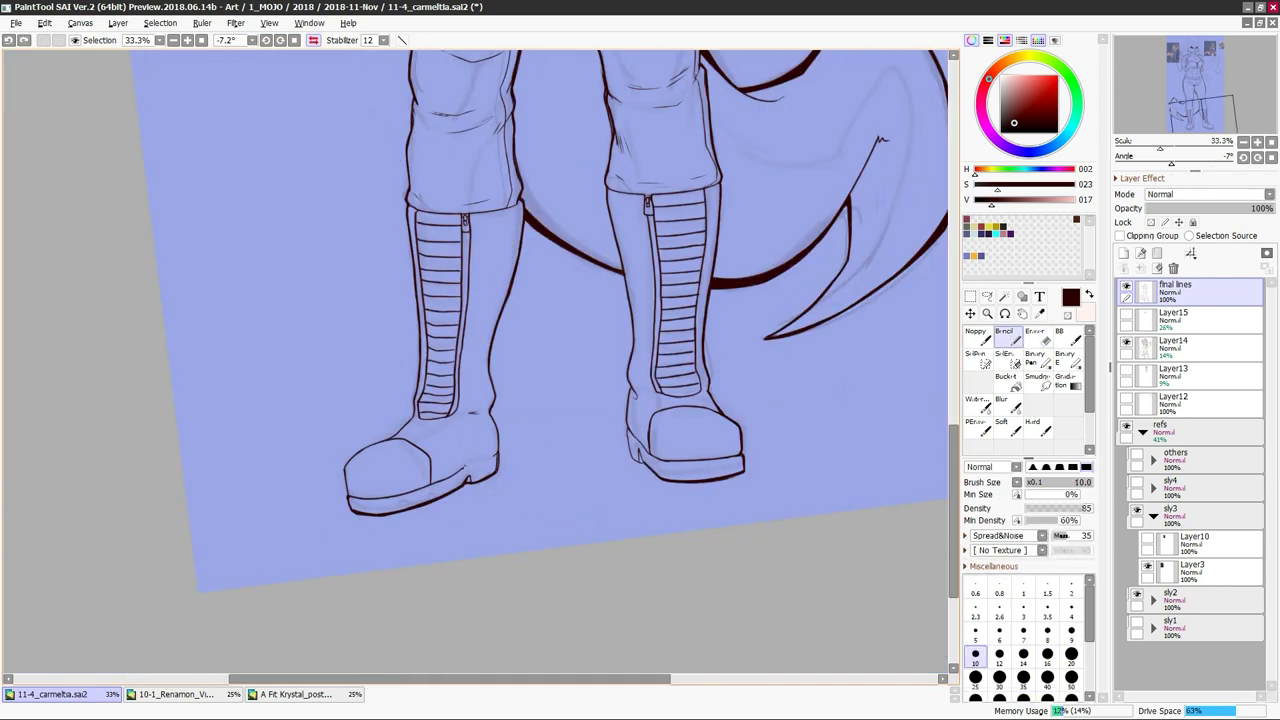
pyautogui.moveTo(560, 400); pyautogui.dragTo(450, 420)
pyautogui.press('h')
pyautogui.press('Home')
pyautogui.press('h')
pyautogui.press('h')
pyautogui.press('h')
pyautogui.press('h')
pyautogui.press('h')
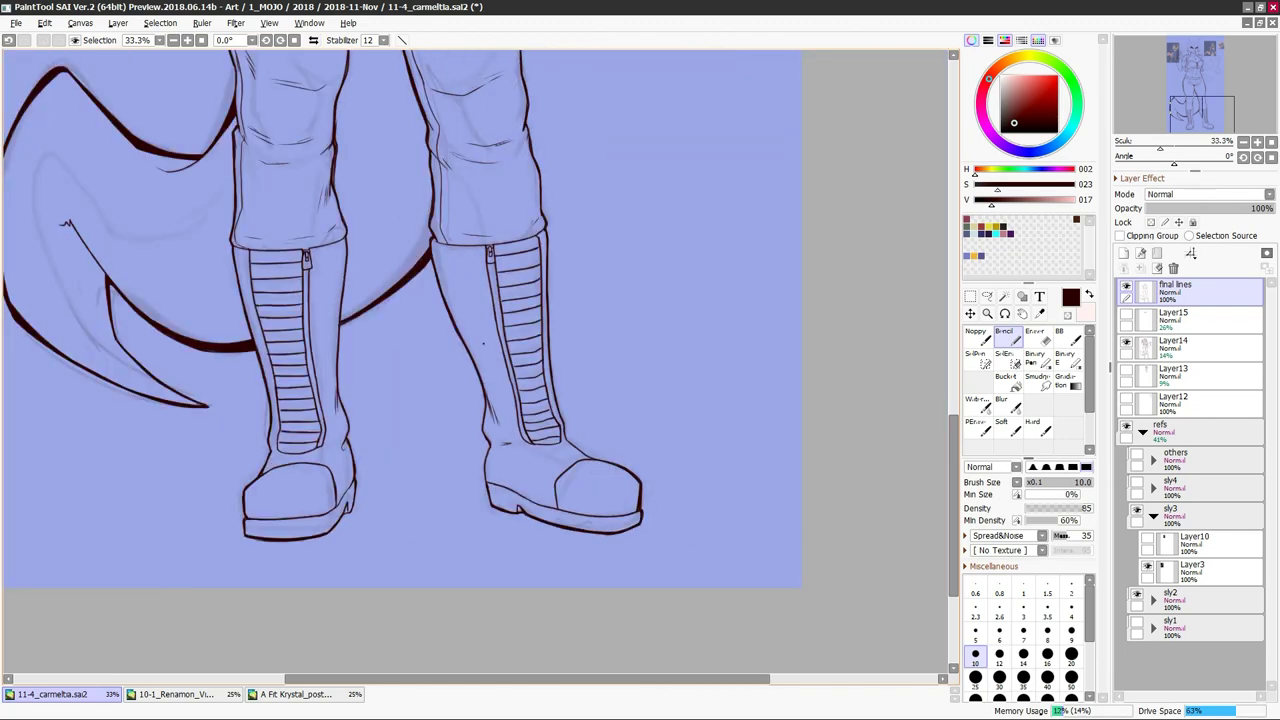
# Ink two belt loops over the belt, one on each side of the buckle
pyautogui.press('h')
pyautogui.press('h')
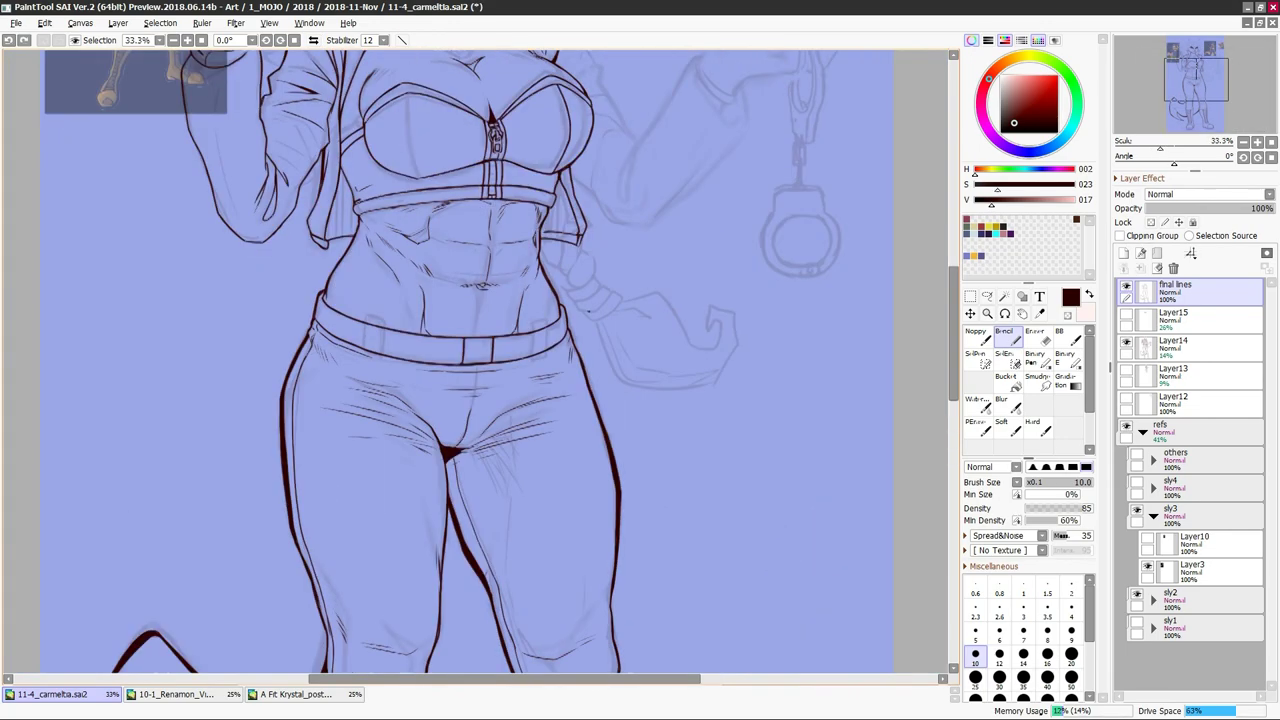
pyautogui.press('End')
pyautogui.hotkey('ctrl', '+')
pyautogui.press('Delete')
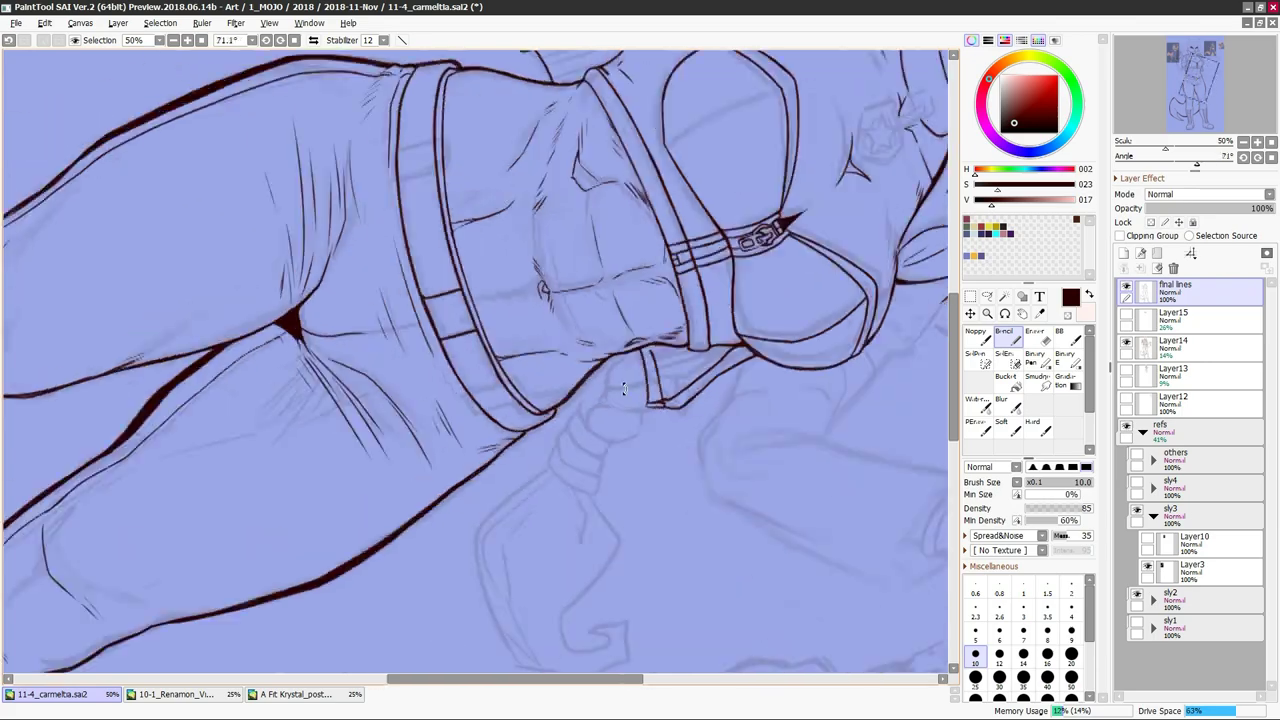
pyautogui.moveTo(491, 214)
pyautogui.mouseDown()
pyautogui.moveTo(455, 336)
pyautogui.moveTo(484, 200)
pyautogui.mouseUp()
pyautogui.press('h')
pyautogui.press('h')
pyautogui.press('h')
pyautogui.press('h')
pyautogui.press('h')
pyautogui.press('h')
pyautogui.hotkey('ctrl', 'z')
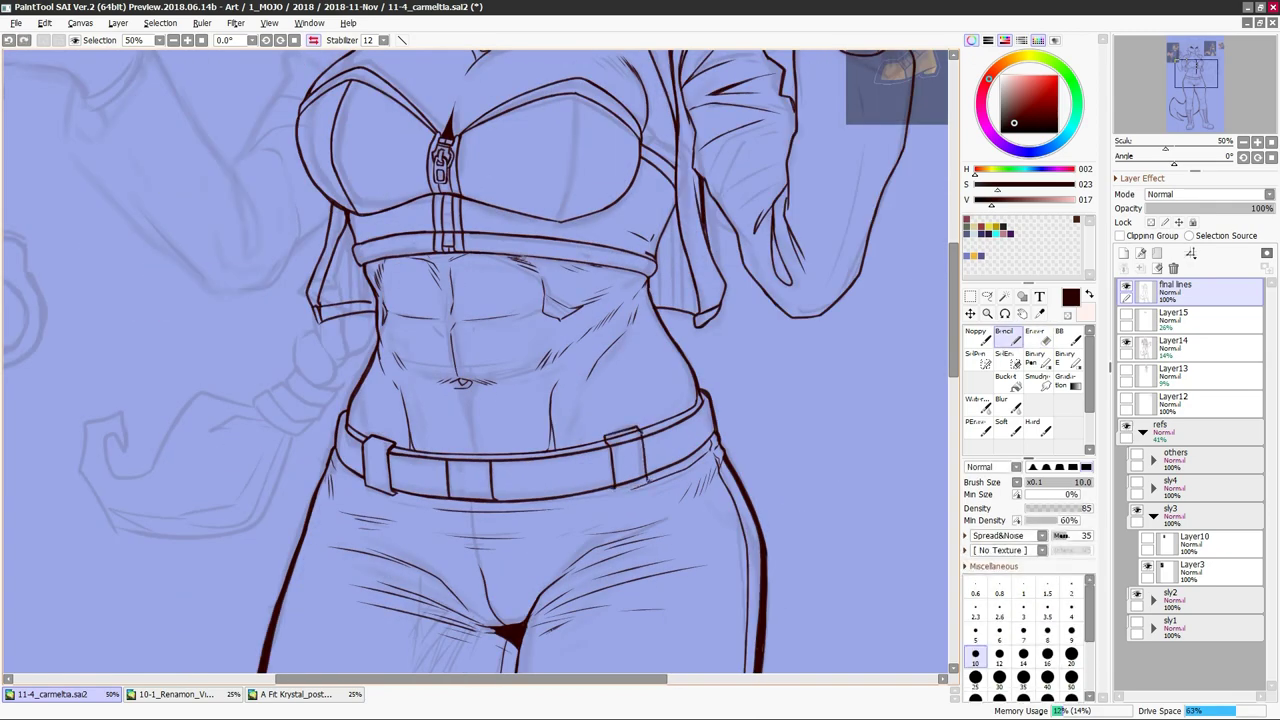
pyautogui.press('h')
pyautogui.press('h')
pyautogui.press('h')
pyautogui.scroll(-2, 475, 360)
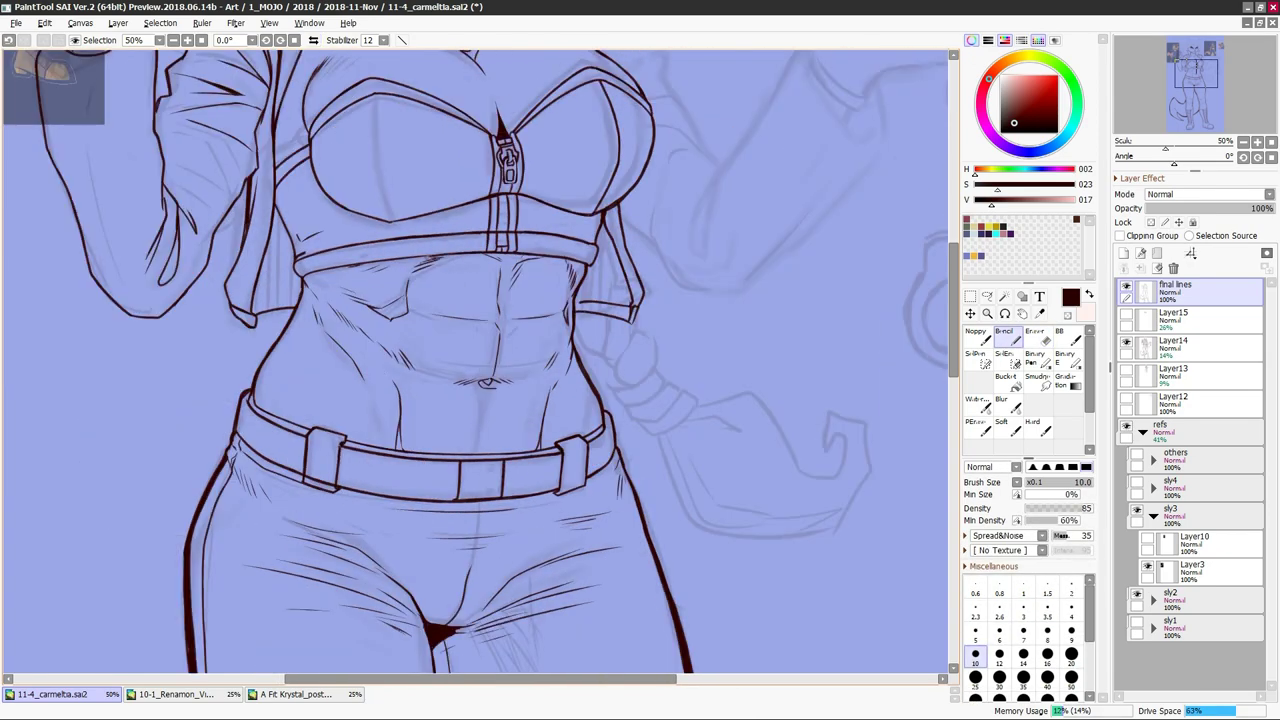
# Ink the rectangular belt buckle slightly taller than the belt and clean up stray lines around it with the eraser
pyautogui.press('n')
pyautogui.press('h')
pyautogui.press('h')
pyautogui.scroll(-1, 475, 360)
pyautogui.press('h')
pyautogui.scroll(2, 475, 360)
pyautogui.press('h')
pyautogui.press('h')
pyautogui.press('h')
pyautogui.press('h')
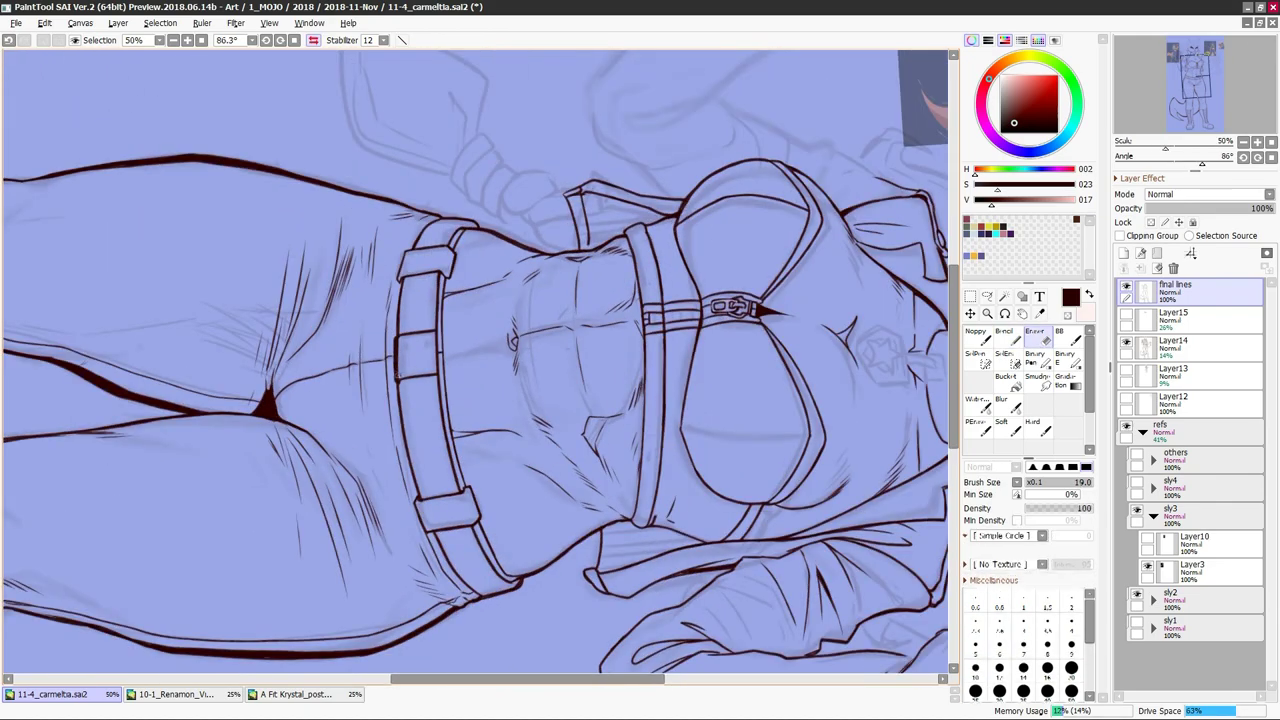
pyautogui.press('Delete')
pyautogui.press('-')
pyautogui.press('h')
pyautogui.press('h')
pyautogui.press('e')
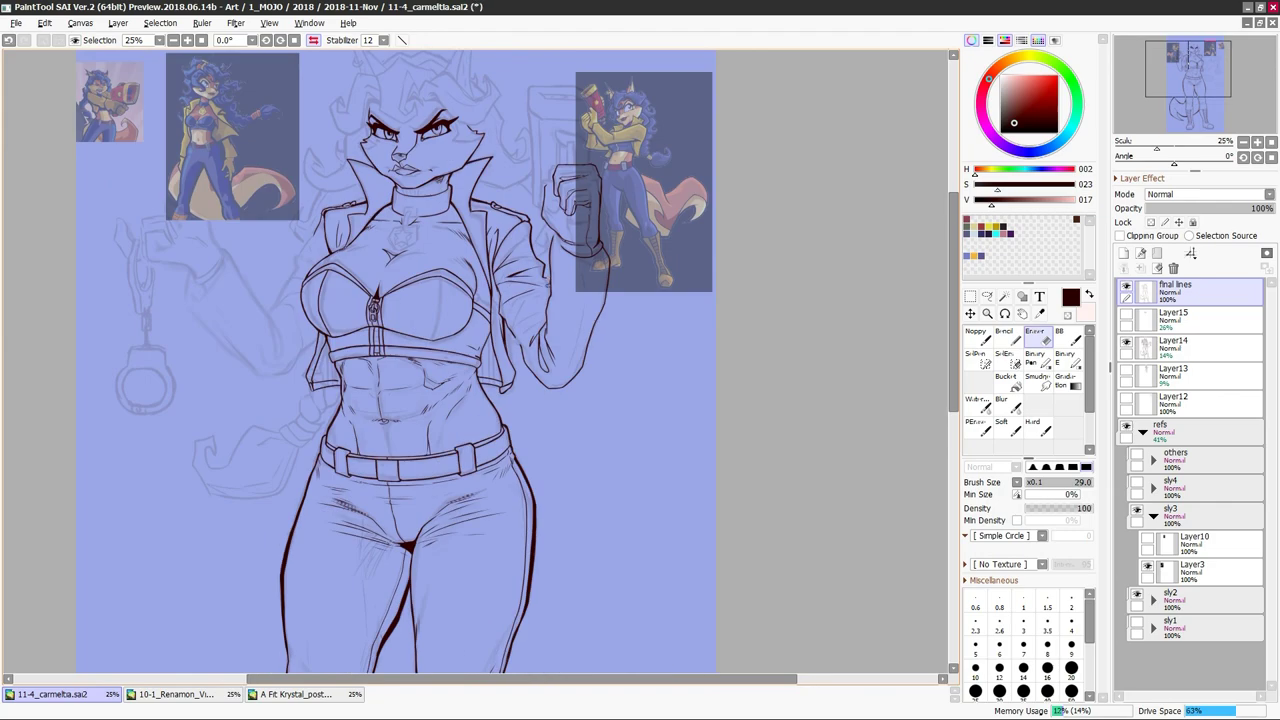
# Hide the refs folder and refine the gloved fingers with the gun's handle detail showing between them
pyautogui.press('+')
pyautogui.press('h')
pyautogui.press('n')
pyautogui.scroll(3, 475, 360)
pyautogui.press('h')
pyautogui.press('h')
pyautogui.press('h')
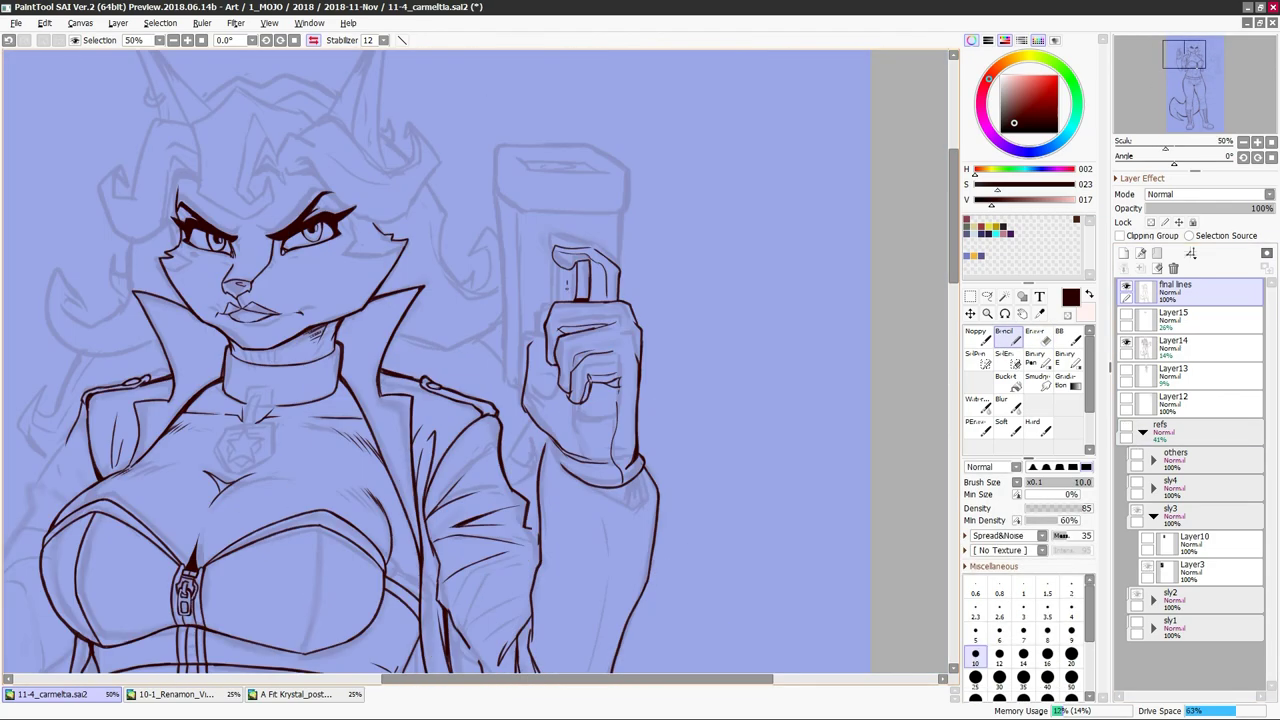
pyautogui.press('h')
# Ink the gun's long boxy body and the wider rectangular block at its muzzle end
pyautogui.press('Delete')
pyautogui.press('Delete')
pyautogui.press('Delete')
pyautogui.hscroll(-3, 555, 295)
pyautogui.hscroll(3, 555, 295)
pyautogui.press('End')
pyautogui.press('End')
pyautogui.press('End')
pyautogui.press('End')
pyautogui.press('End')
pyautogui.press('End')
pyautogui.scroll(3, 475, 360)
pyautogui.press('e')
pyautogui.press('n')
pyautogui.press('Delete')
pyautogui.press('Delete')
pyautogui.press('Delete')
pyautogui.press('Delete')
pyautogui.press('Delete')
pyautogui.press('Delete')
pyautogui.press('Delete')
pyautogui.press('Delete')
pyautogui.press('End')
pyautogui.press('End')
pyautogui.press('End')
pyautogui.press('End')
pyautogui.press('h')
pyautogui.press('End')
pyautogui.press('End')
pyautogui.press('End')
pyautogui.press('End')
pyautogui.scroll(2, 475, 360)
pyautogui.press('End')
pyautogui.press('End')
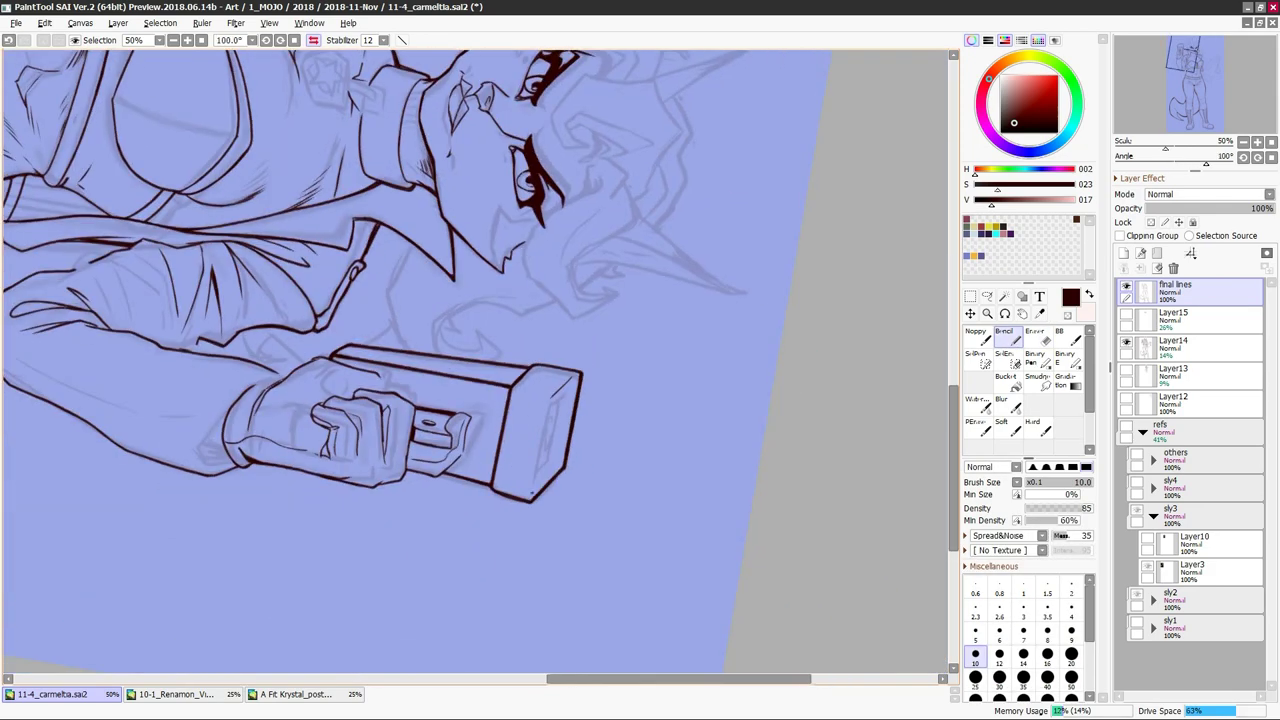
# Ink the recessed opening with a small round hole inside it on the gun's muzzle face
pyautogui.press('Home')
pyautogui.press('End')
pyautogui.press('Home')
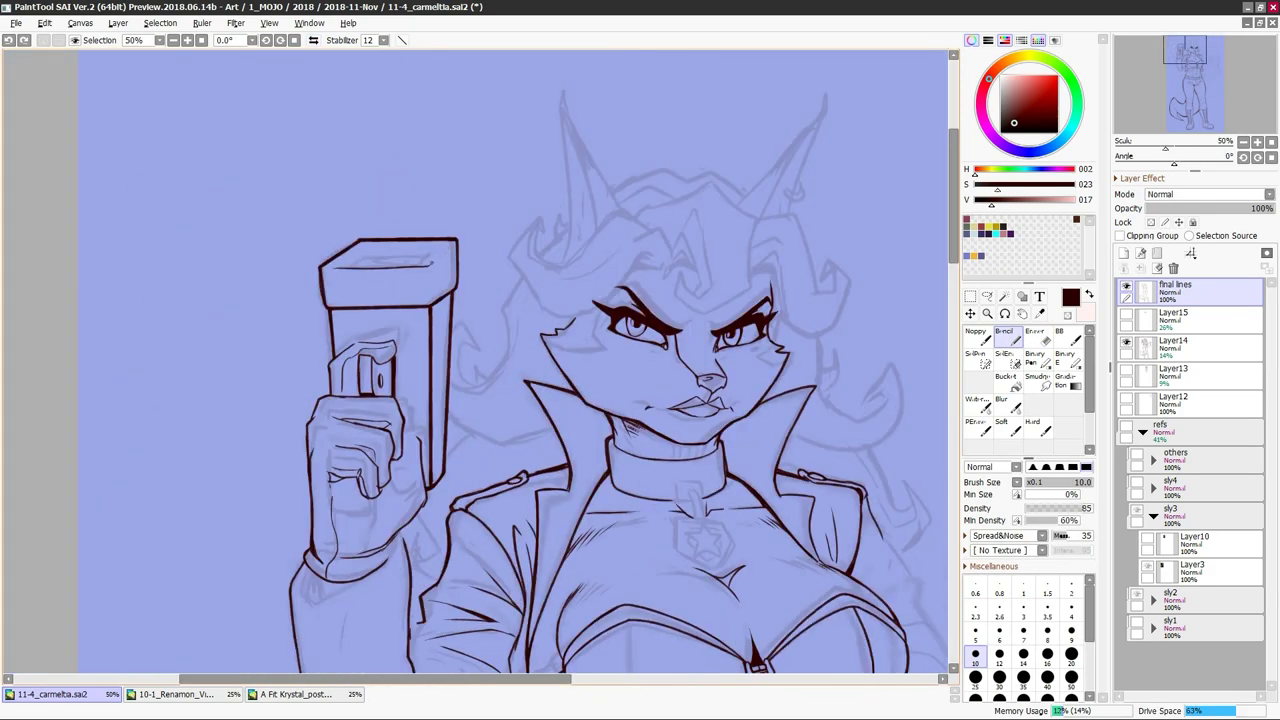
pyautogui.press('h')
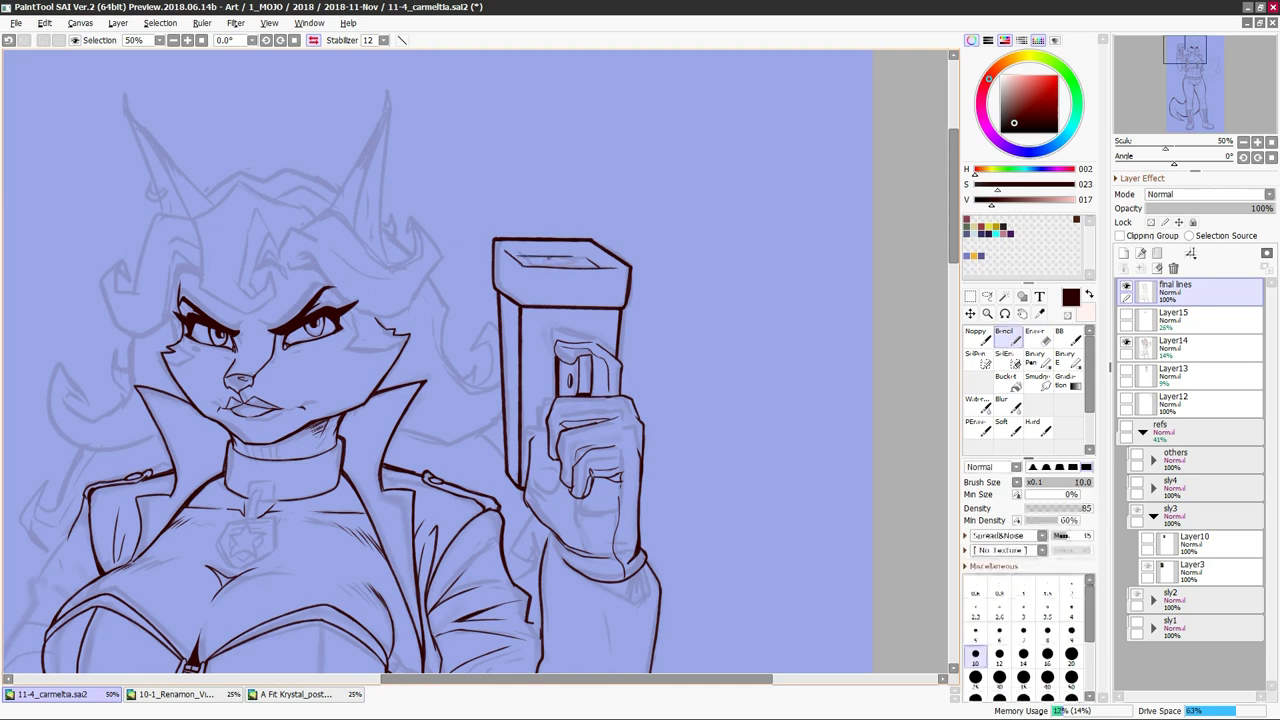
pyautogui.press('h')
pyautogui.press('h')
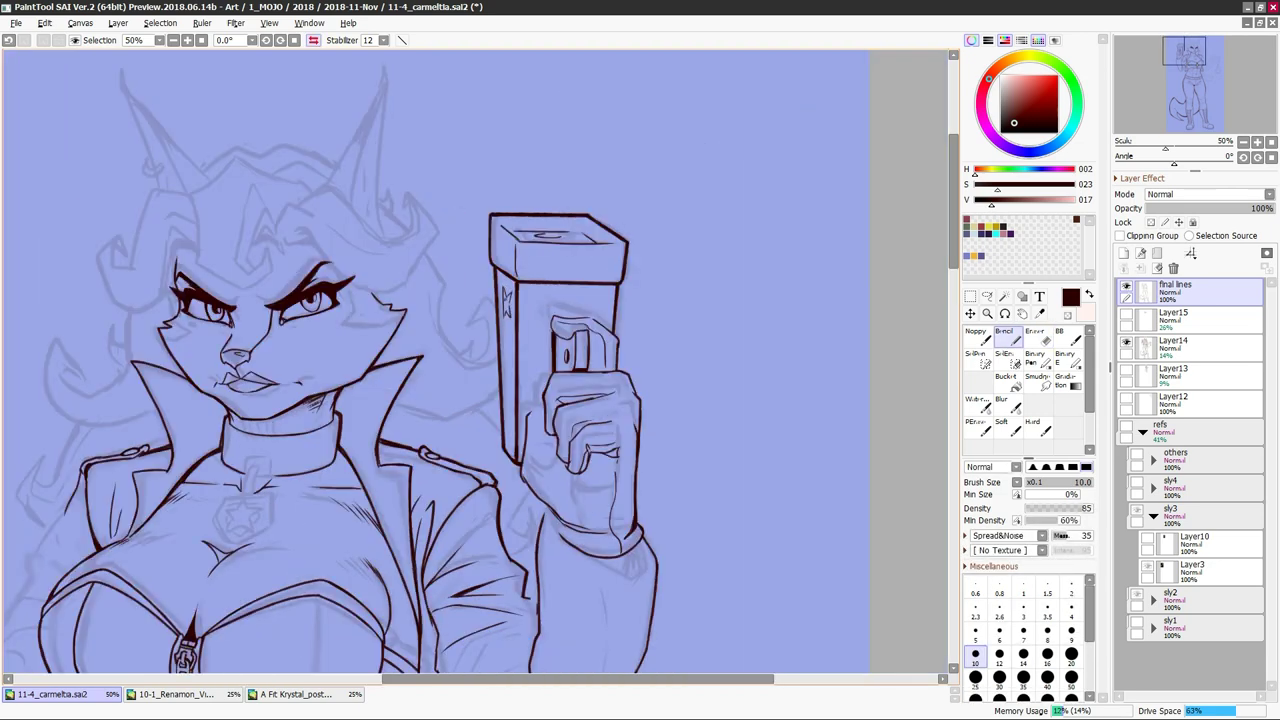
# Ink a small star emblem and diagonal hatching on the narrow side of the gun's body
pyautogui.press('Delete')
pyautogui.press('Delete')
pyautogui.press('Delete')
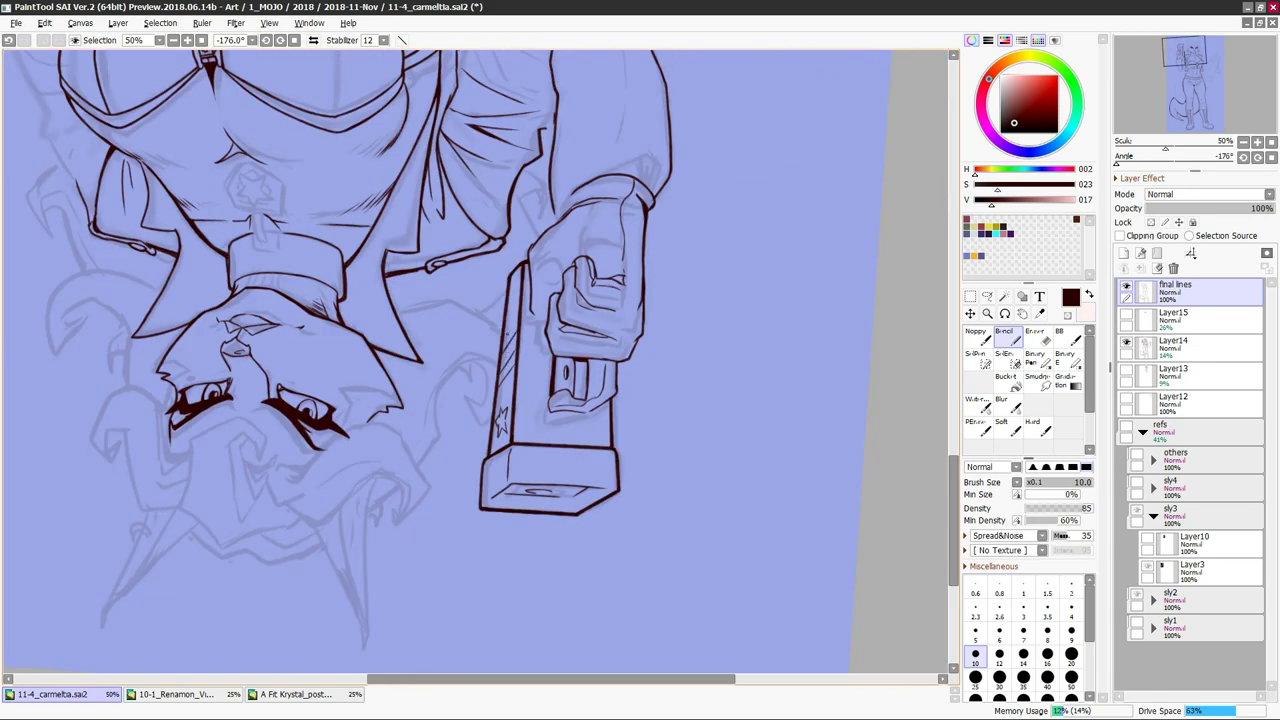
pyautogui.press('Home')
# Ink the gloved thumb wrapping around the gun and clean up the palm edge of the glove
pyautogui.press('h')
pyautogui.press('h')
pyautogui.press('h')
pyautogui.press('h')
pyautogui.press('h')
pyautogui.press('h')
pyautogui.press('h')
pyautogui.press('h')
pyautogui.press('h')
pyautogui.press('h')
pyautogui.press('h')
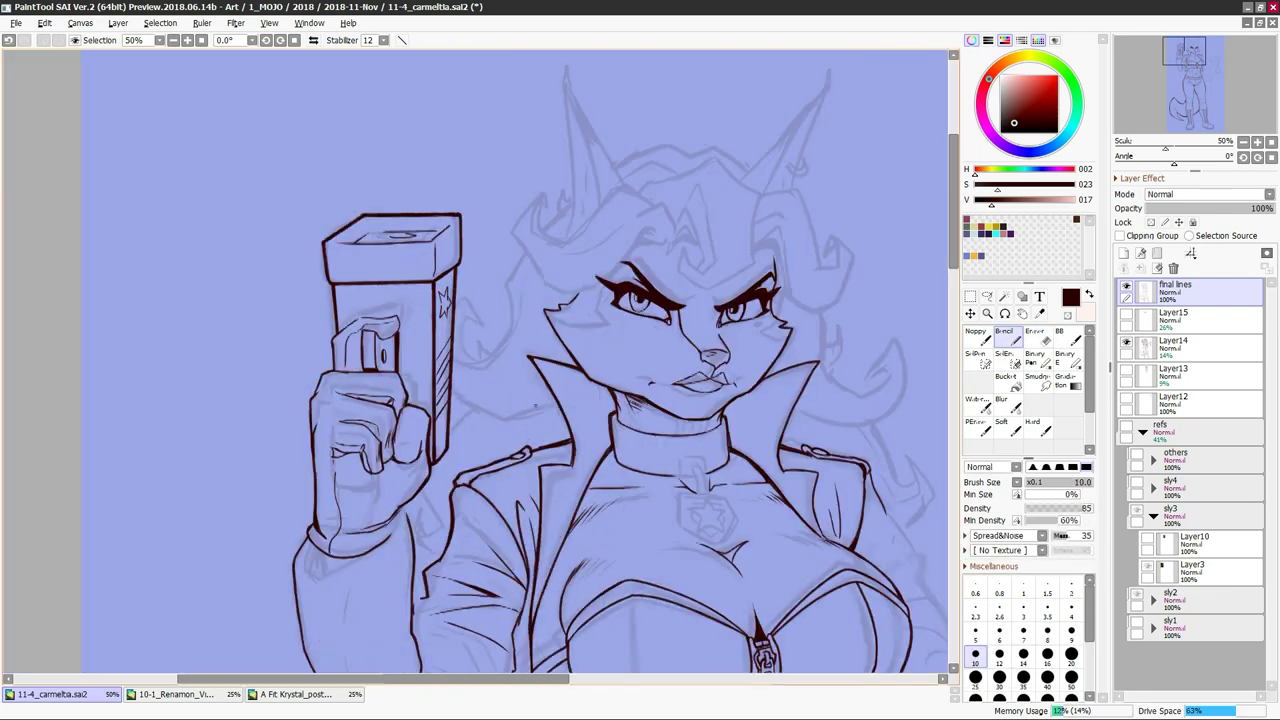
pyautogui.press('h')
pyautogui.press('e')
pyautogui.press('n')
pyautogui.press('h')
pyautogui.press('h')
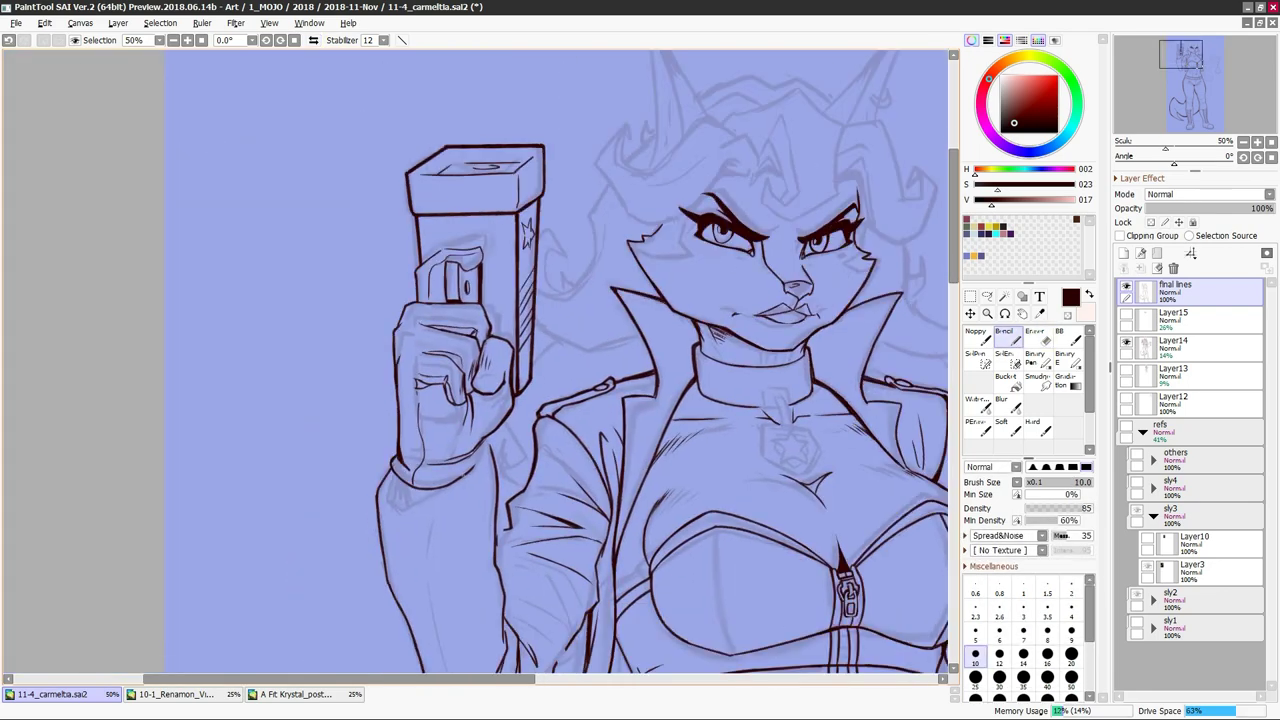
# Select the line art of the gun-holding arm with its hand and gun and shift it closer to the body
pyautogui.scroll(-2, 428, 557)
pyautogui.scroll(2, 428, 557)
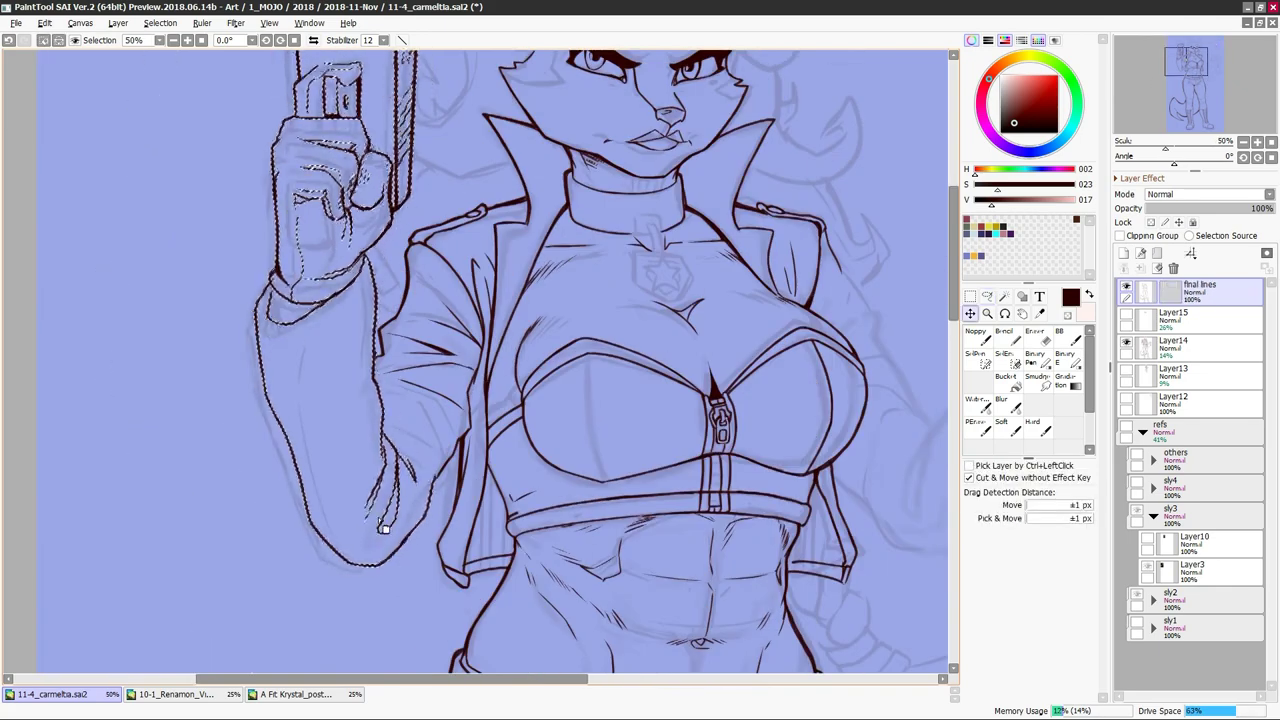
pyautogui.scroll(-1, 428, 557)
pyautogui.press('n')
# Ink the fold strokes on the gun arm's sleeve and the open cuff around the wrist, darkening the cuff's inside
pyautogui.press('h')
pyautogui.press('h')
pyautogui.press('h')
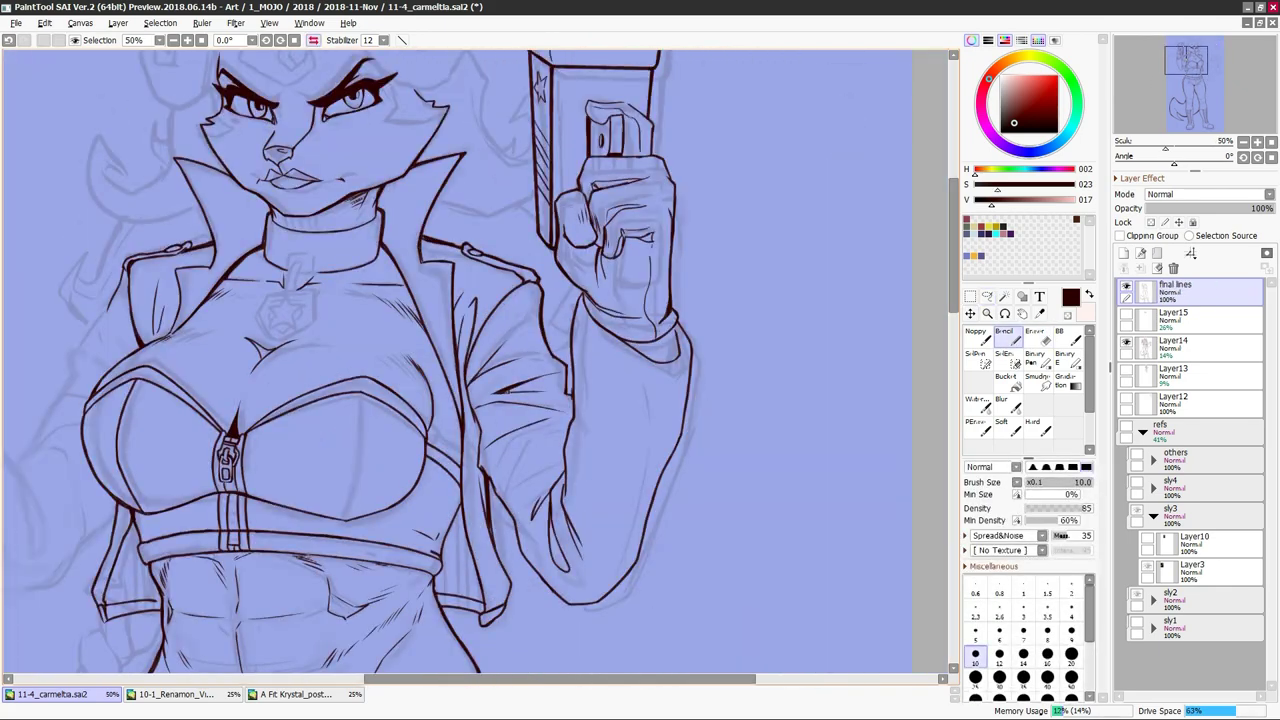
pyautogui.press('h')
pyautogui.press('h')
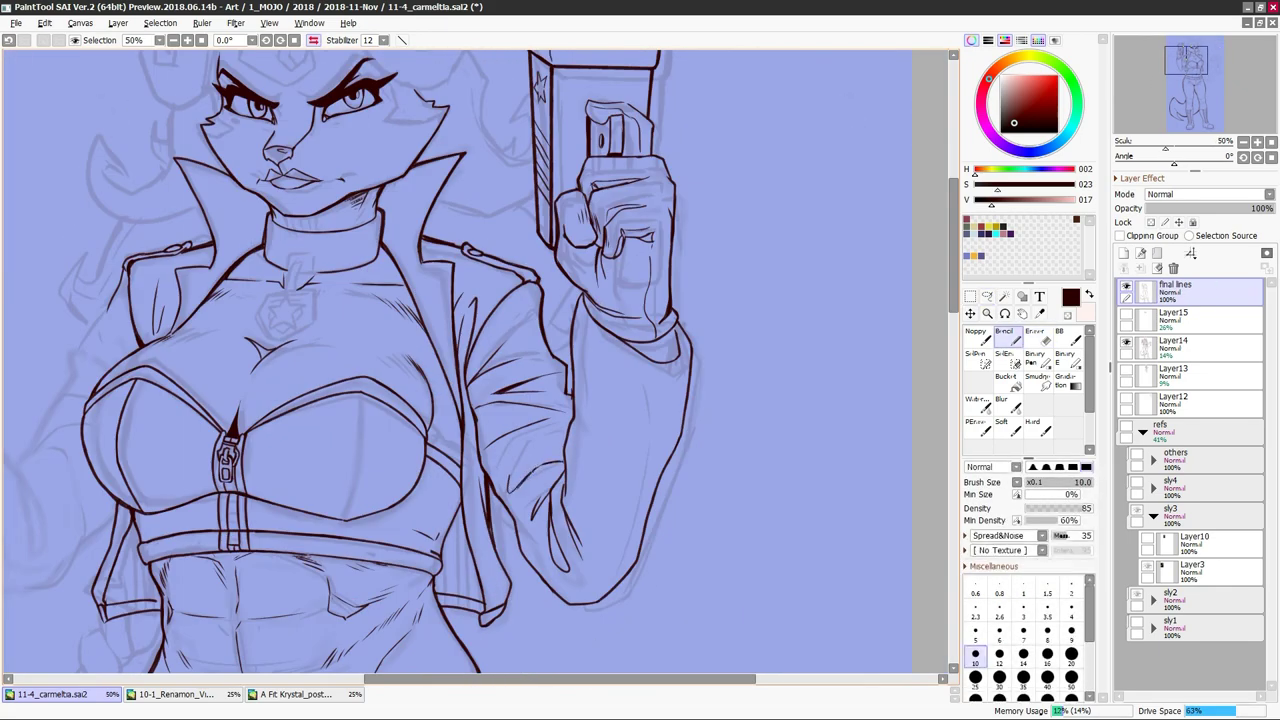
pyautogui.press('h')
pyautogui.press('h')
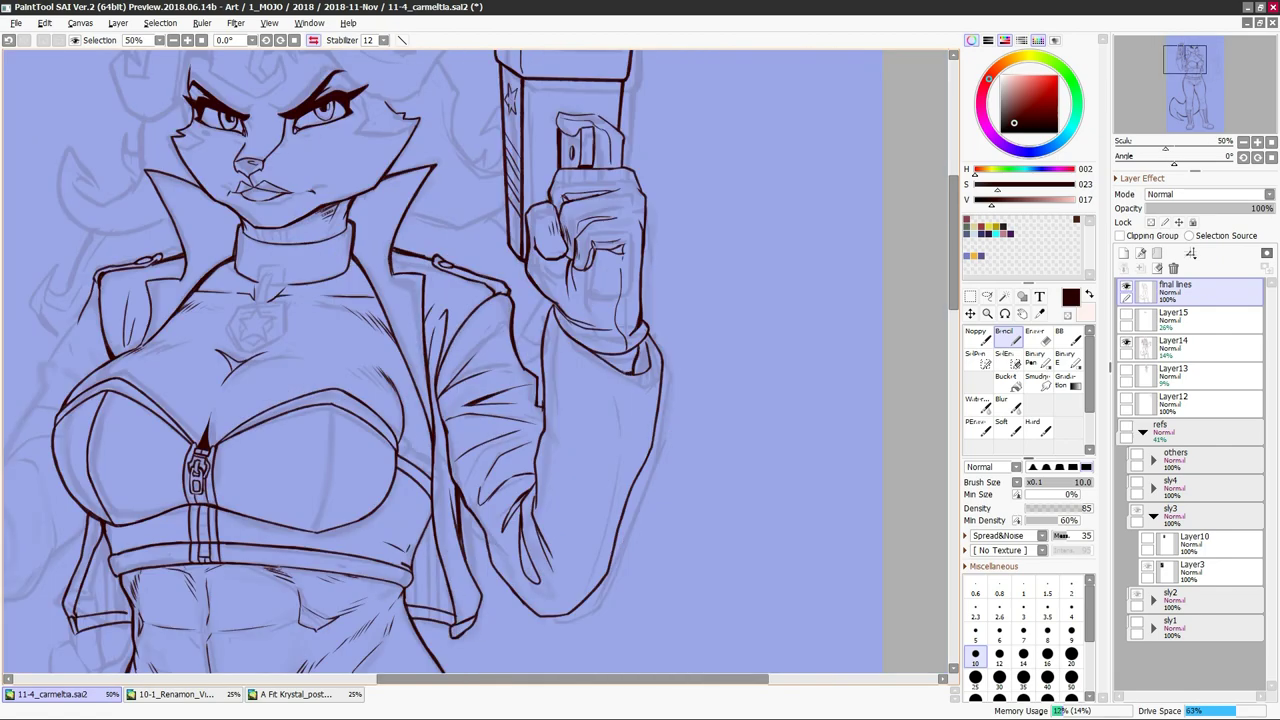
pyautogui.press('h')
pyautogui.press('h')
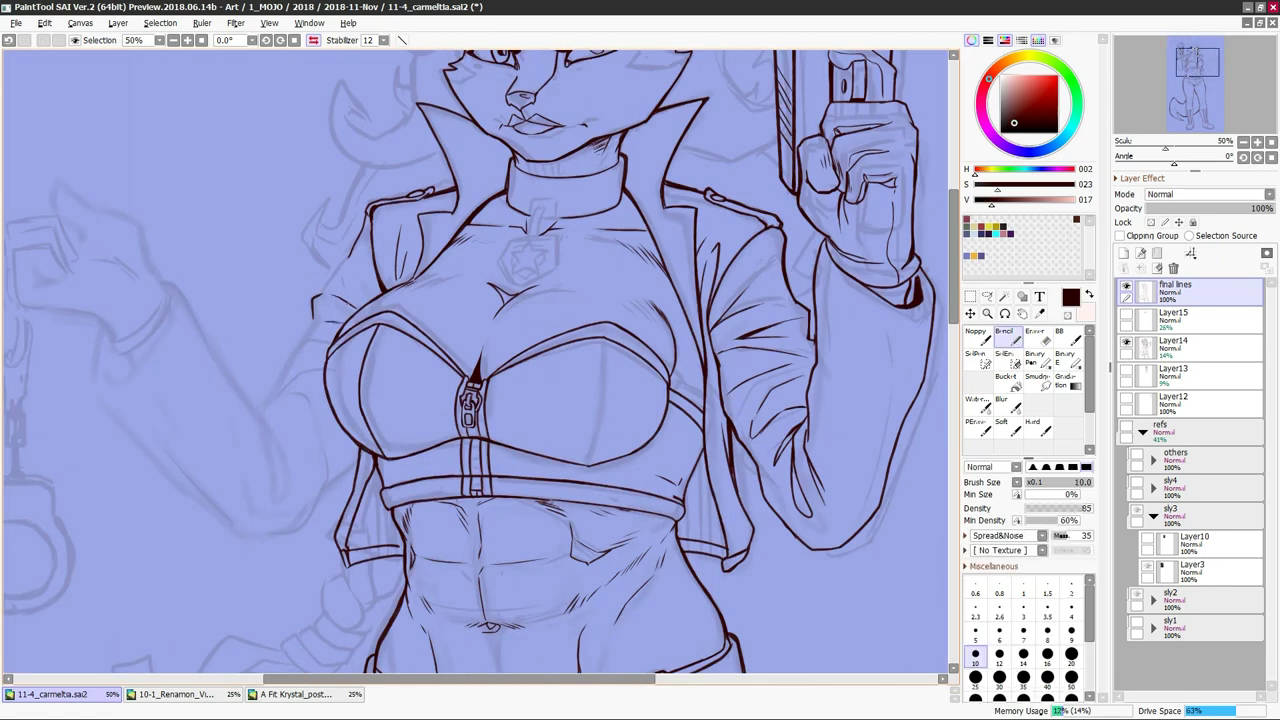
# Ink the upper jacket sleeve of the handcuff-holding arm with its folds down to the elbow
pyautogui.press('h')
pyautogui.press('h')
pyautogui.press('h')
pyautogui.press('h')
pyautogui.moveTo(270, 532); pyautogui.dragTo(354, 472)
pyautogui.press('h')
pyautogui.press('h')
pyautogui.moveTo(284, 372); pyautogui.dragTo(316, 363)
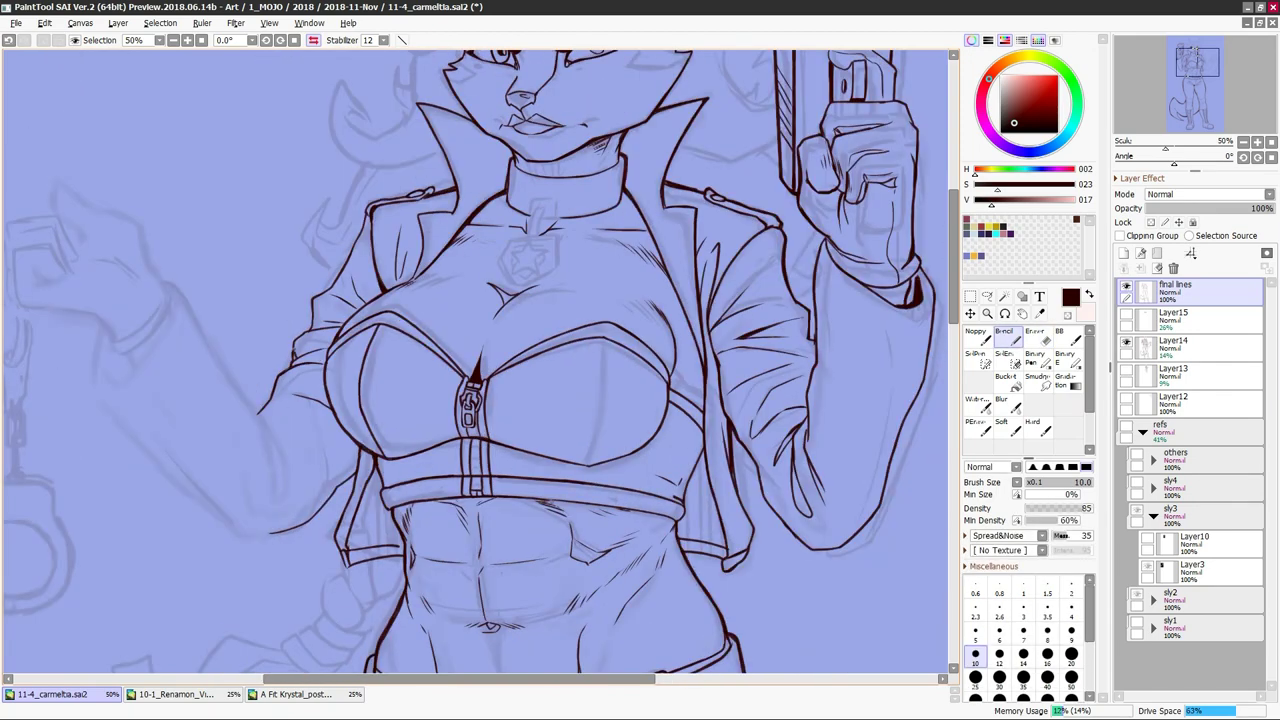
# Ink the elbow folds and both edges of the forearm sleeve leading up to the handcuff-holding hand
pyautogui.press('h')
pyautogui.hotkey('ctrl', '-')
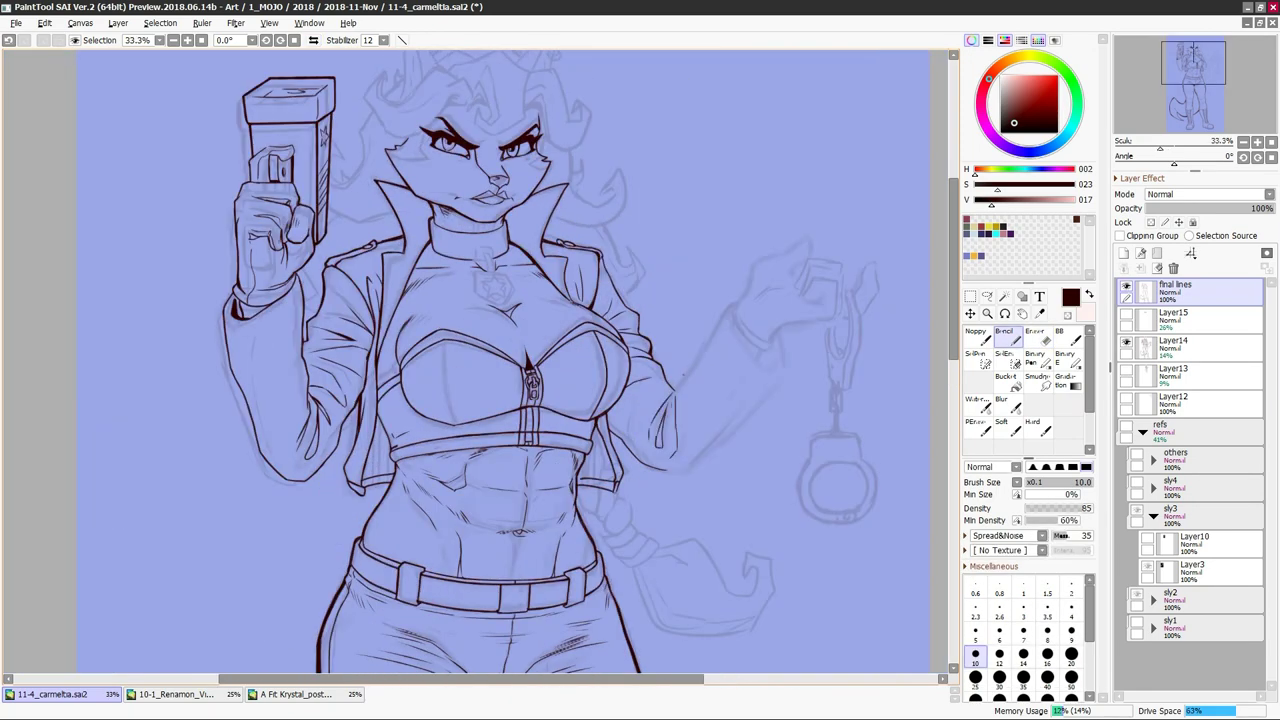
pyautogui.moveTo(700, 360); pyautogui.dragTo(736, 304)
pyautogui.press('h')
pyautogui.press('h')
pyautogui.moveTo(730, 430); pyautogui.dragTo(665, 468)
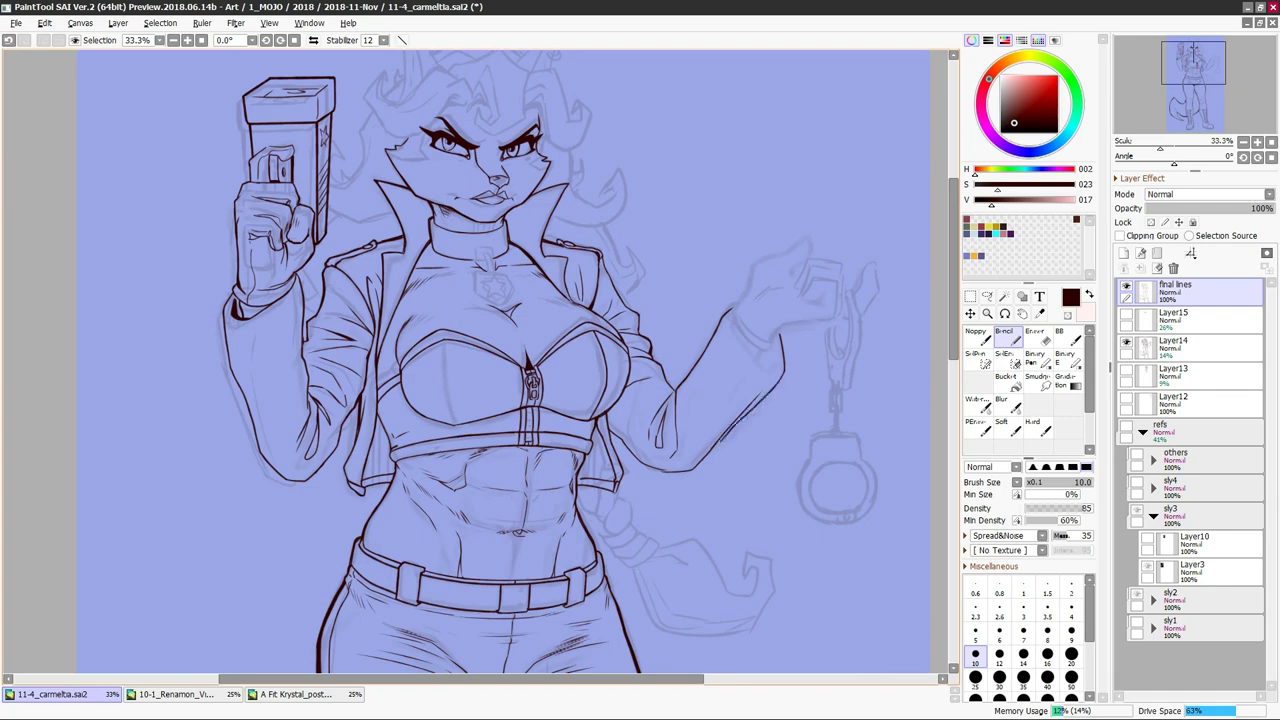
# Complete the outer edge of the handcuff-holding arm's forearm sleeve between the cuff and the elbow
pyautogui.press('h')
pyautogui.press('e')
pyautogui.press('n')
pyautogui.moveTo(342, 424); pyautogui.dragTo(316, 454)
pyautogui.press('h')
pyautogui.press('h')
pyautogui.press('e')
pyautogui.press('n')
pyautogui.press('h')
pyautogui.press('h')
pyautogui.press('h')
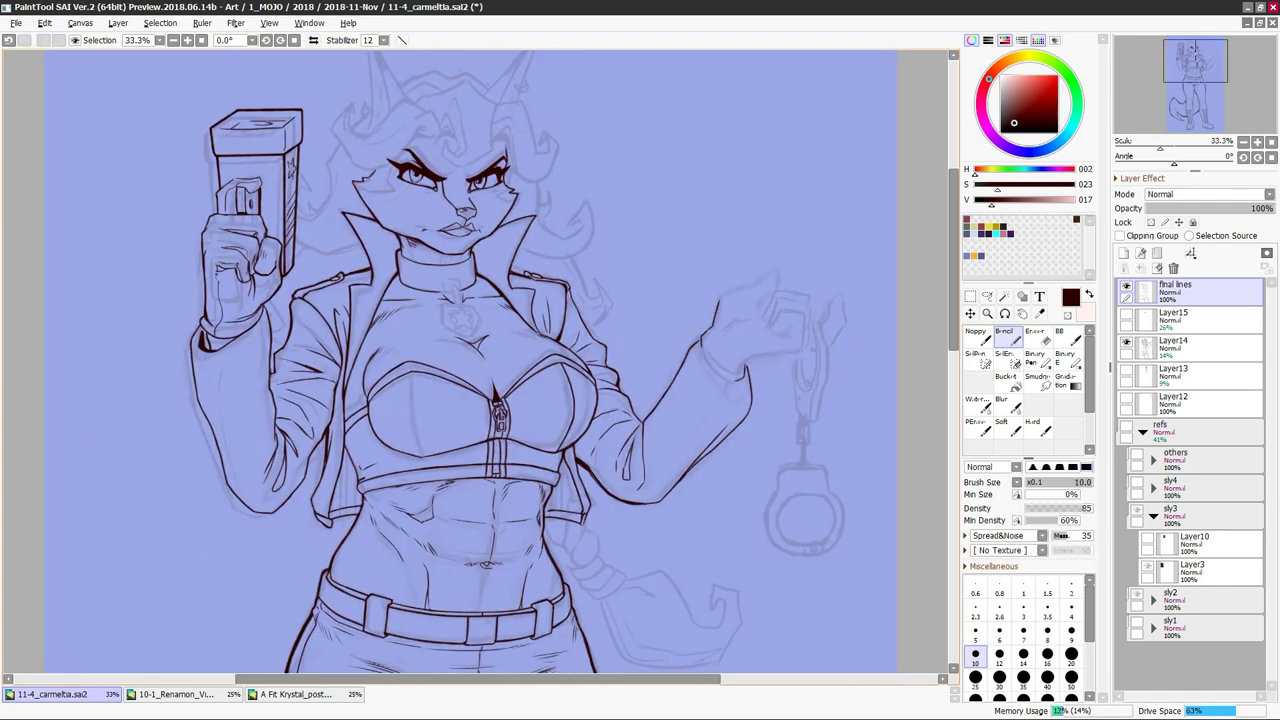
# Check the inked figure from rotated and mirrored views, clean up its lines with the eraser and save the drawing
pyautogui.press('h')
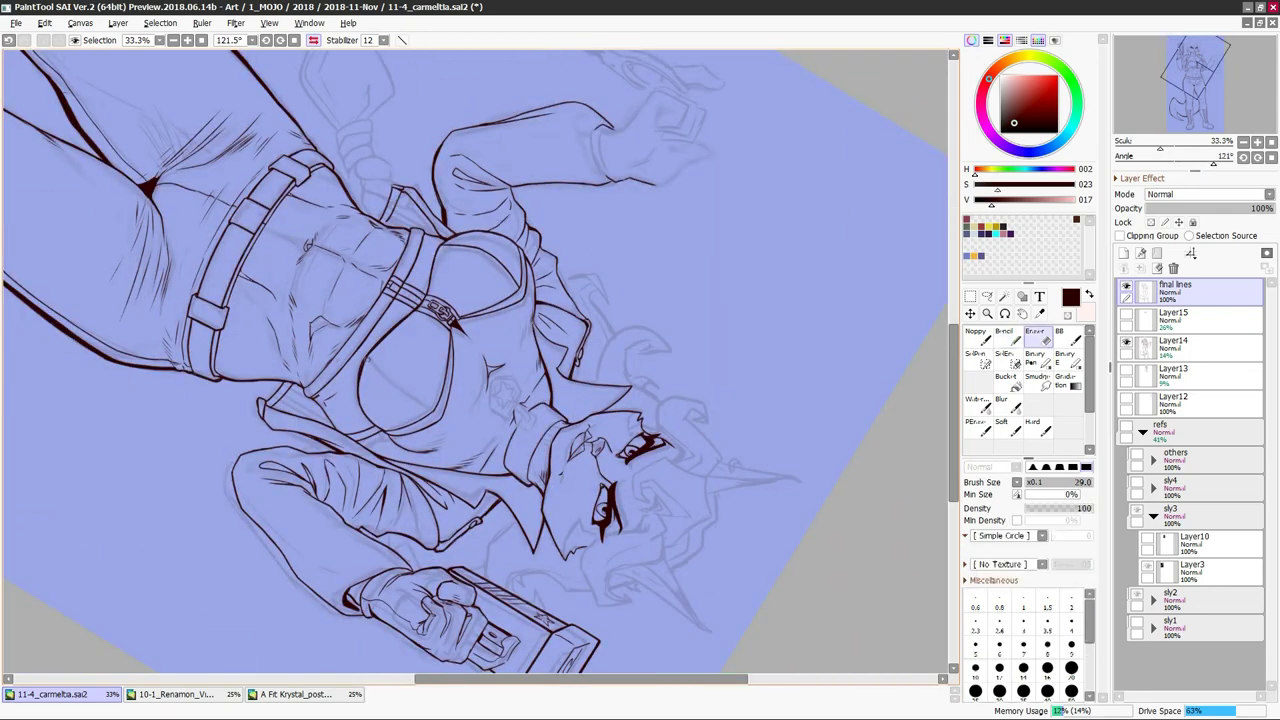
pyautogui.press('h')
pyautogui.moveTo(623, 465); pyautogui.dragTo(640, 286)
pyautogui.press('e')
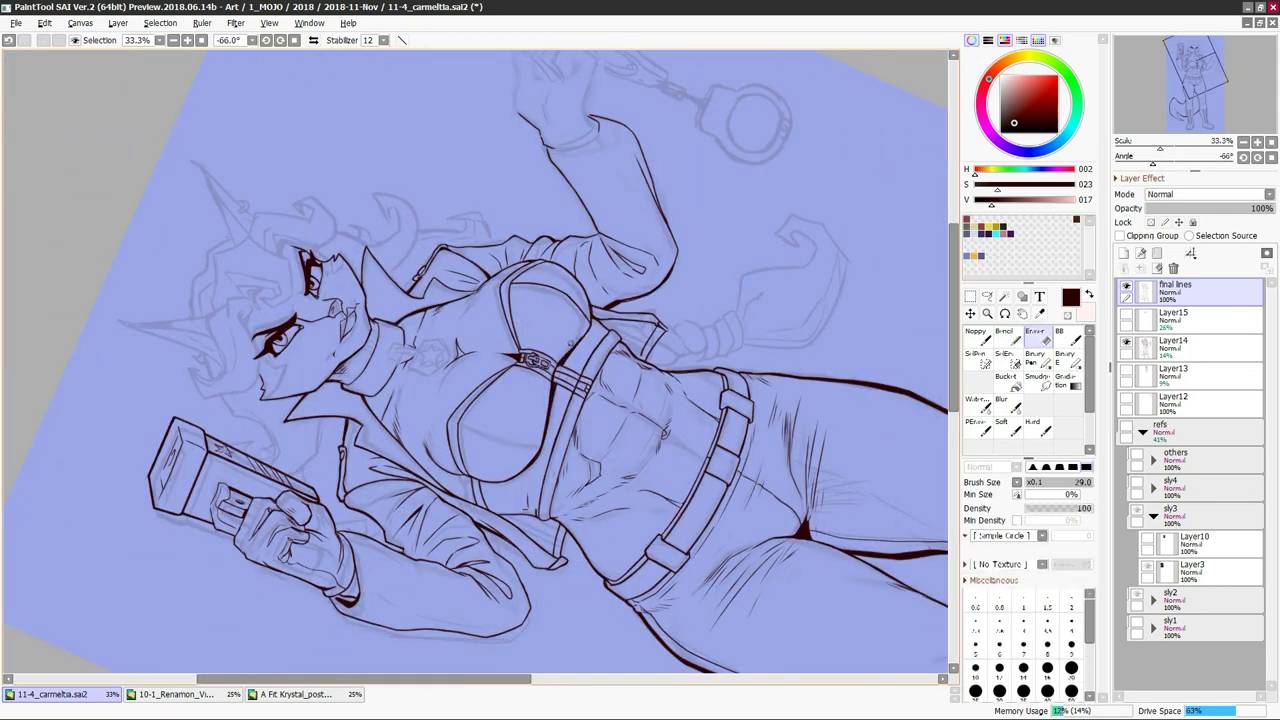
pyautogui.press('Home')
pyautogui.press('-')
pyautogui.press('h')
pyautogui.press('+')
pyautogui.press('h')
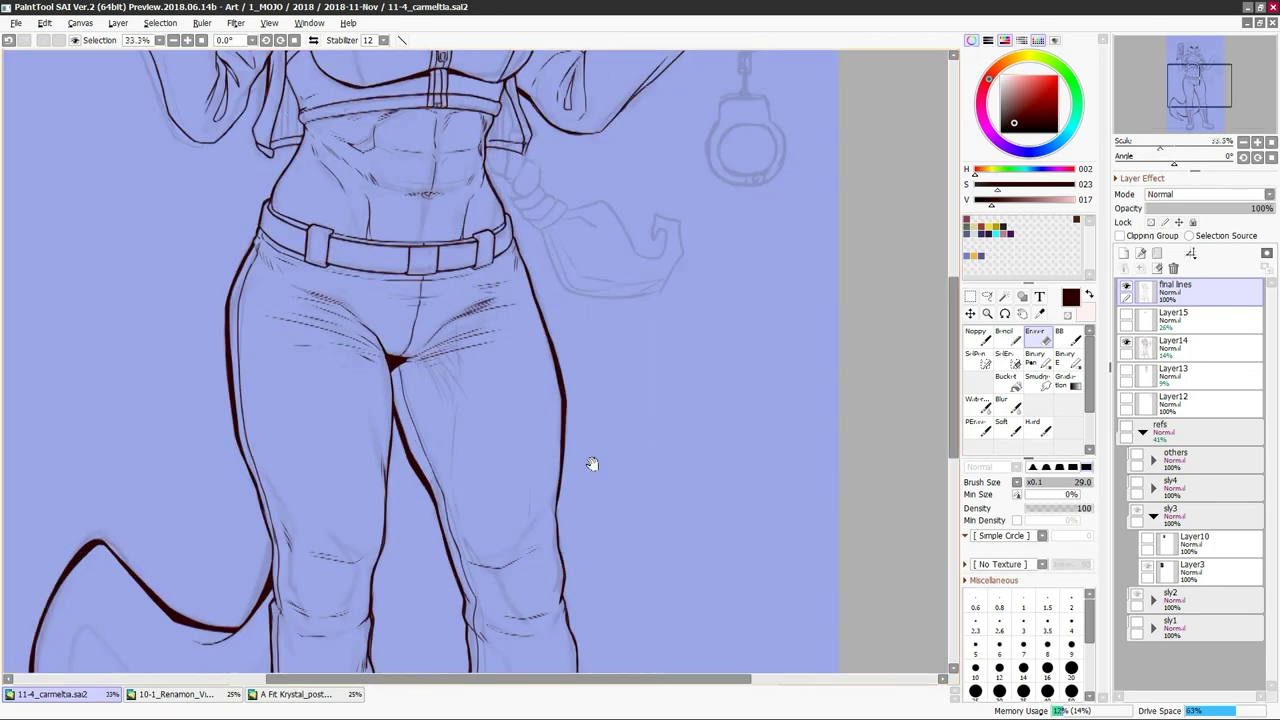
# Ink the uppermost segment of the braid with a heavy outline where it emerges below the jacket hem
pyautogui.press('h')
pyautogui.scroll(-5, 591, 463)
pyautogui.scroll(8, 591, 463)
pyautogui.press('n')
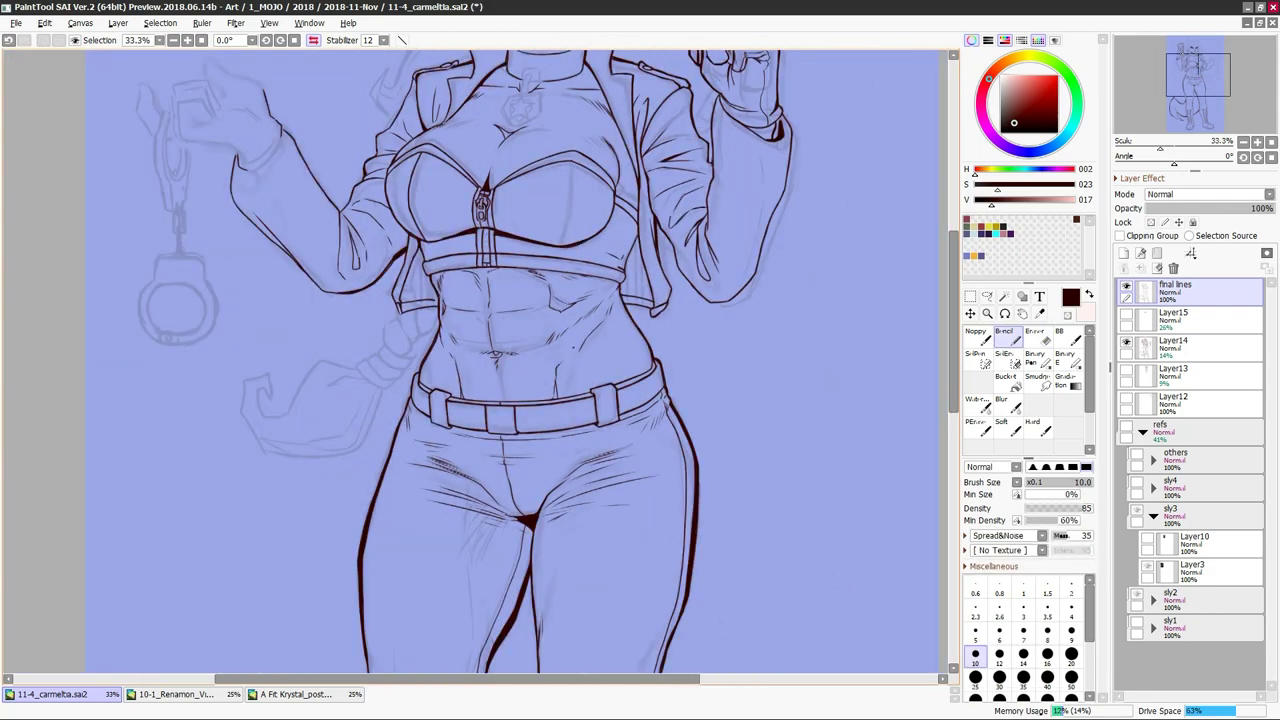
pyautogui.press('h')
pyautogui.press('h')
pyautogui.moveTo(519, 340); pyautogui.dragTo(511, 362)
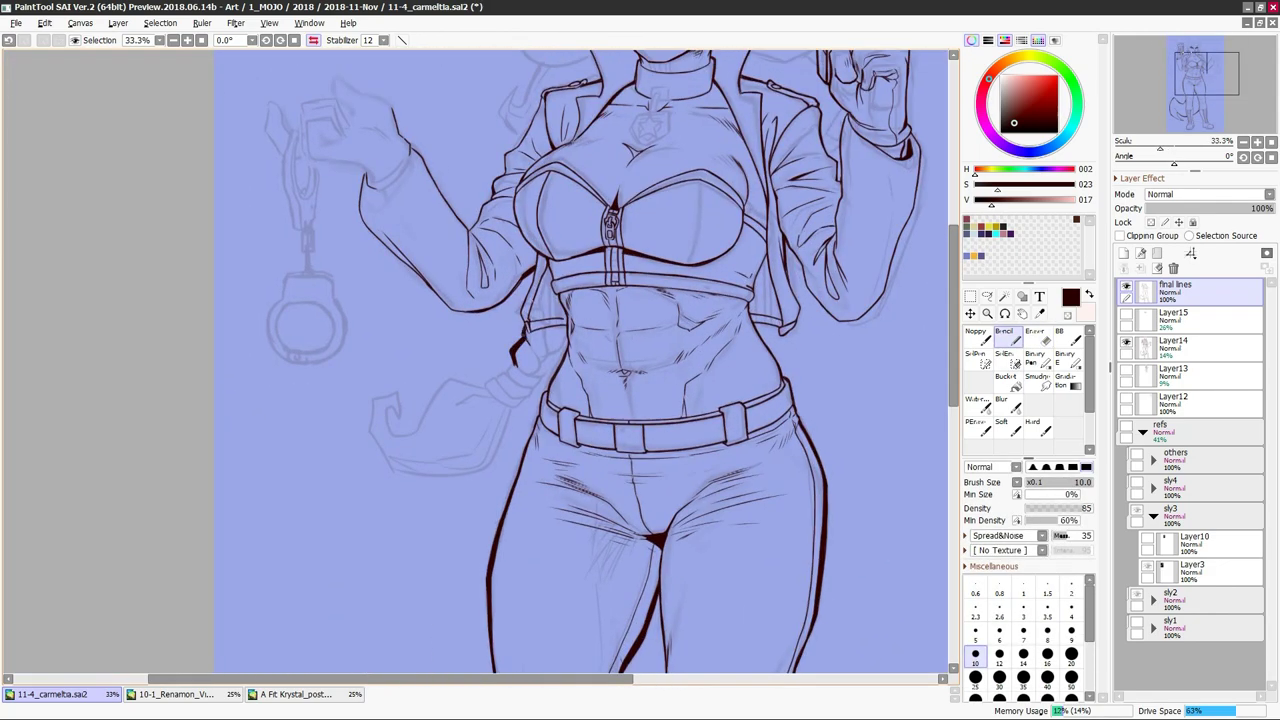
pyautogui.press('+')
pyautogui.press('h')
pyautogui.press('h')
pyautogui.press('h')
pyautogui.press('h')
pyautogui.press('h')
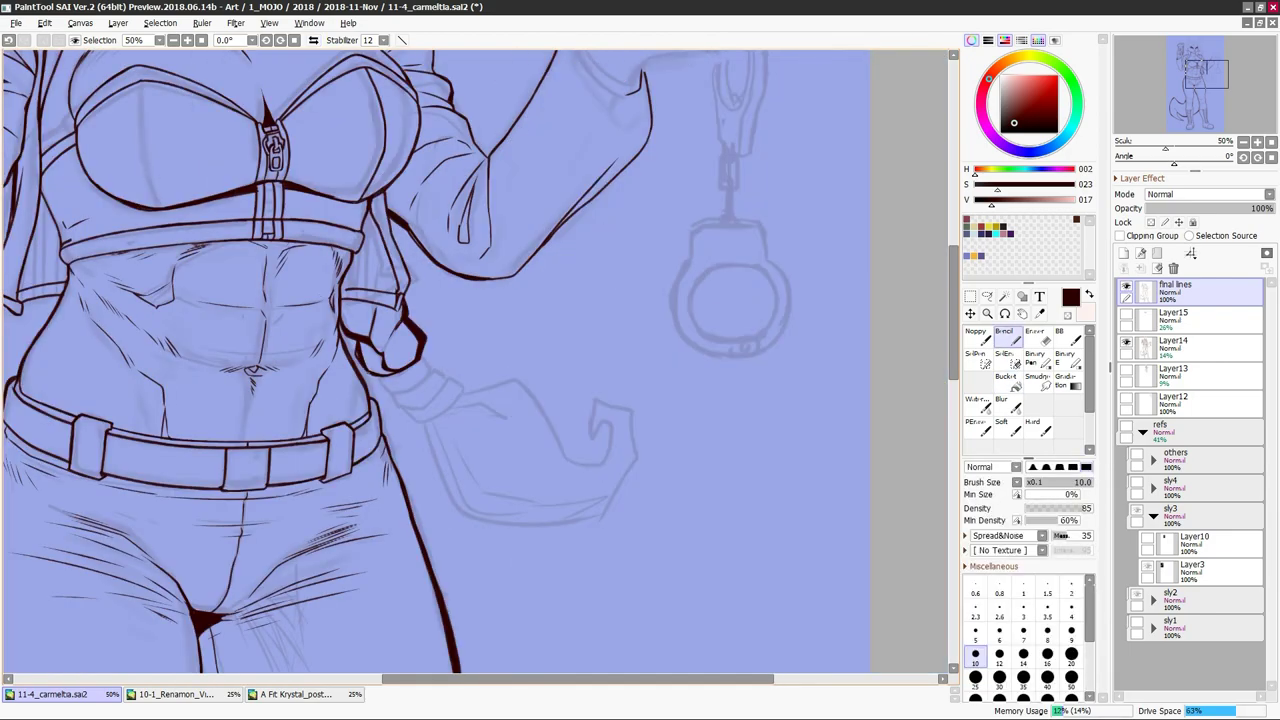
# Fill the shadowed inside of the jacket dark on both sides of the waist and ink the next braid segments
pyautogui.press('h')
pyautogui.press('h')
pyautogui.press('g')
pyautogui.press('n')
pyautogui.press('h')
pyautogui.press('g')
pyautogui.press('n')
pyautogui.press('-')
pyautogui.press('+')
pyautogui.press('+')
pyautogui.press('-')
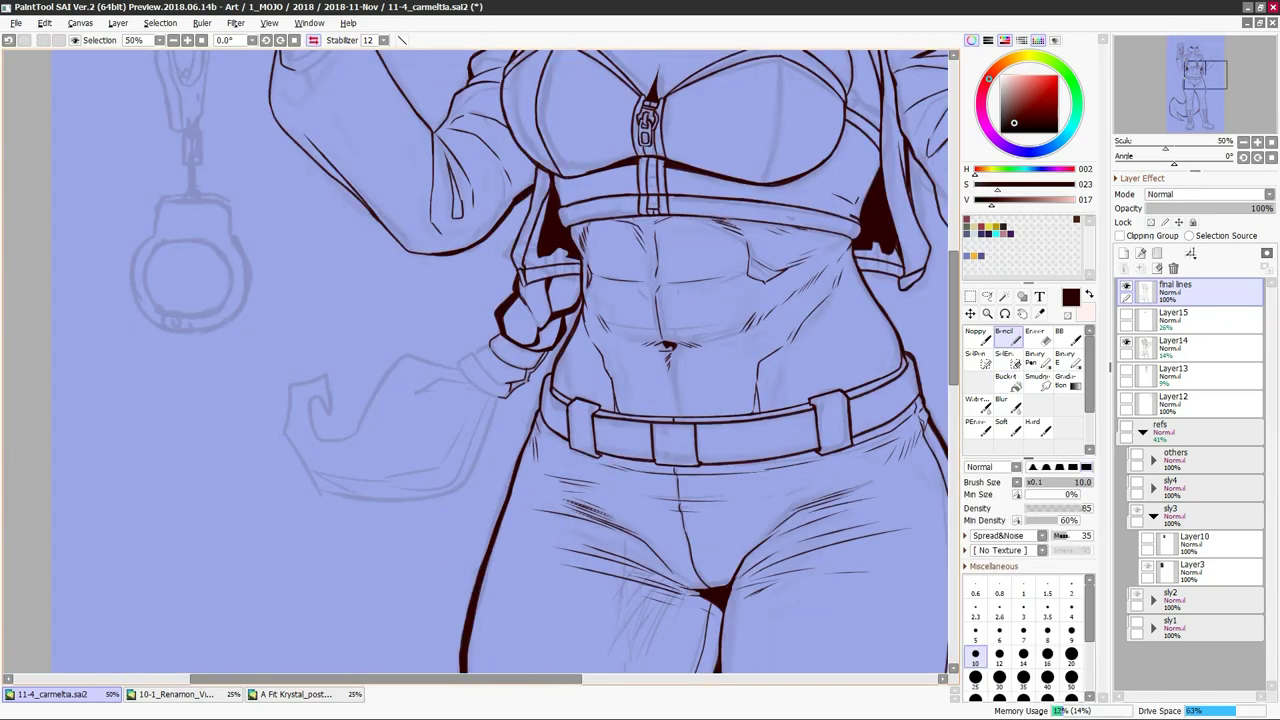
# Ink the wrapped bands around the braid down to the start of its loose end
pyautogui.press('g')
pyautogui.press('h')
pyautogui.press('n')
pyautogui.press('h')
pyautogui.press('Delete')
pyautogui.press('h')
pyautogui.press('h')
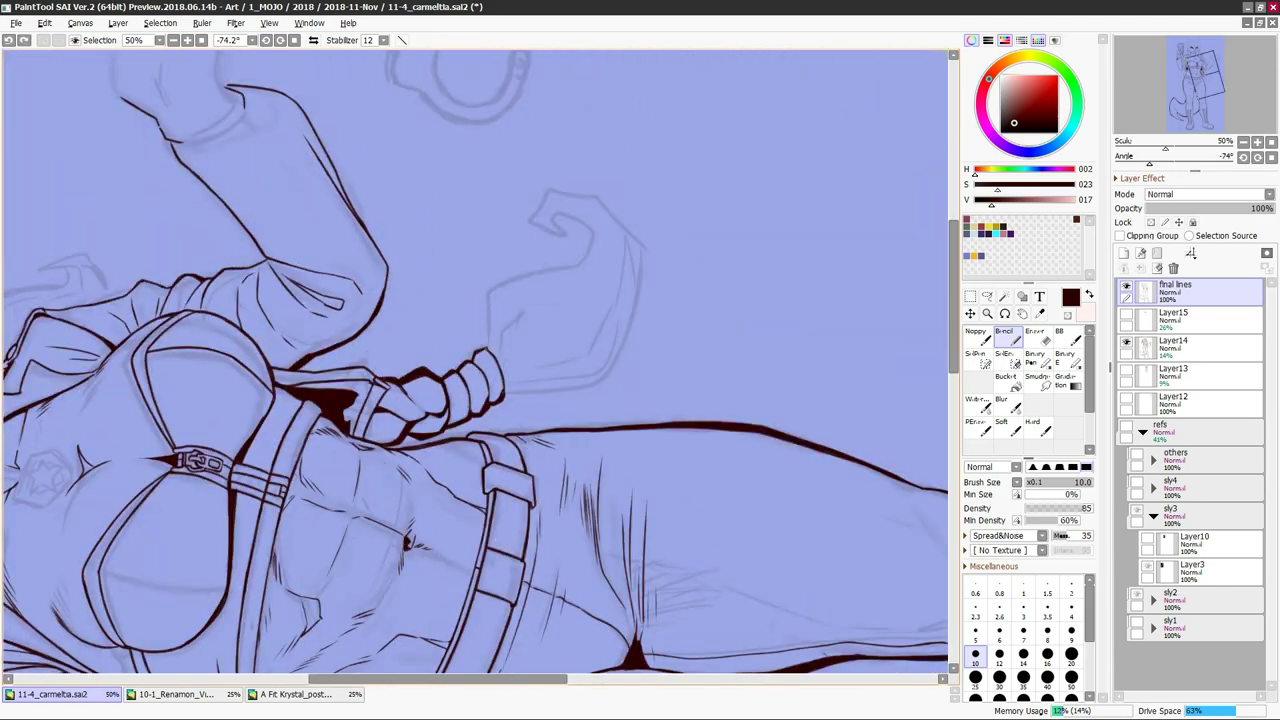
# Show the character reference images at full opacity and ink the upper edge and curled tip of the braid's loose end
pyautogui.press('h')
pyautogui.press('h')
pyautogui.scroll(-3, 421, 383)
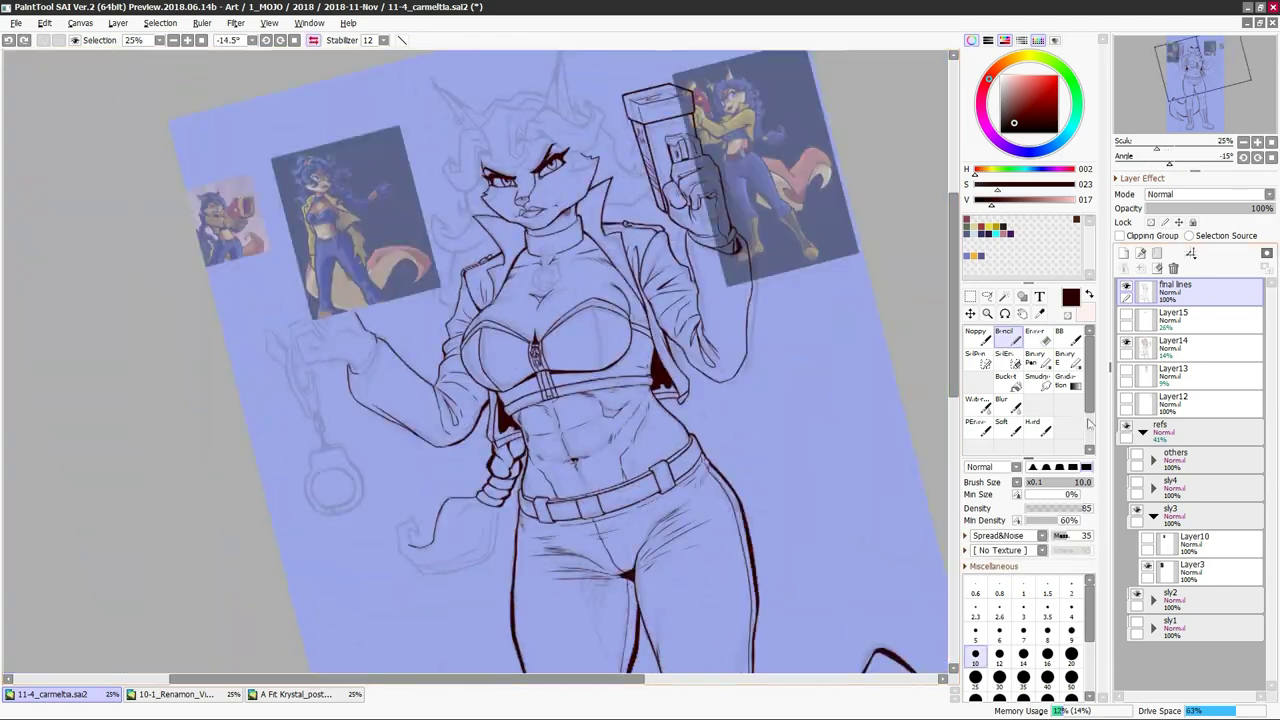
pyautogui.scroll(2, 428, 486)
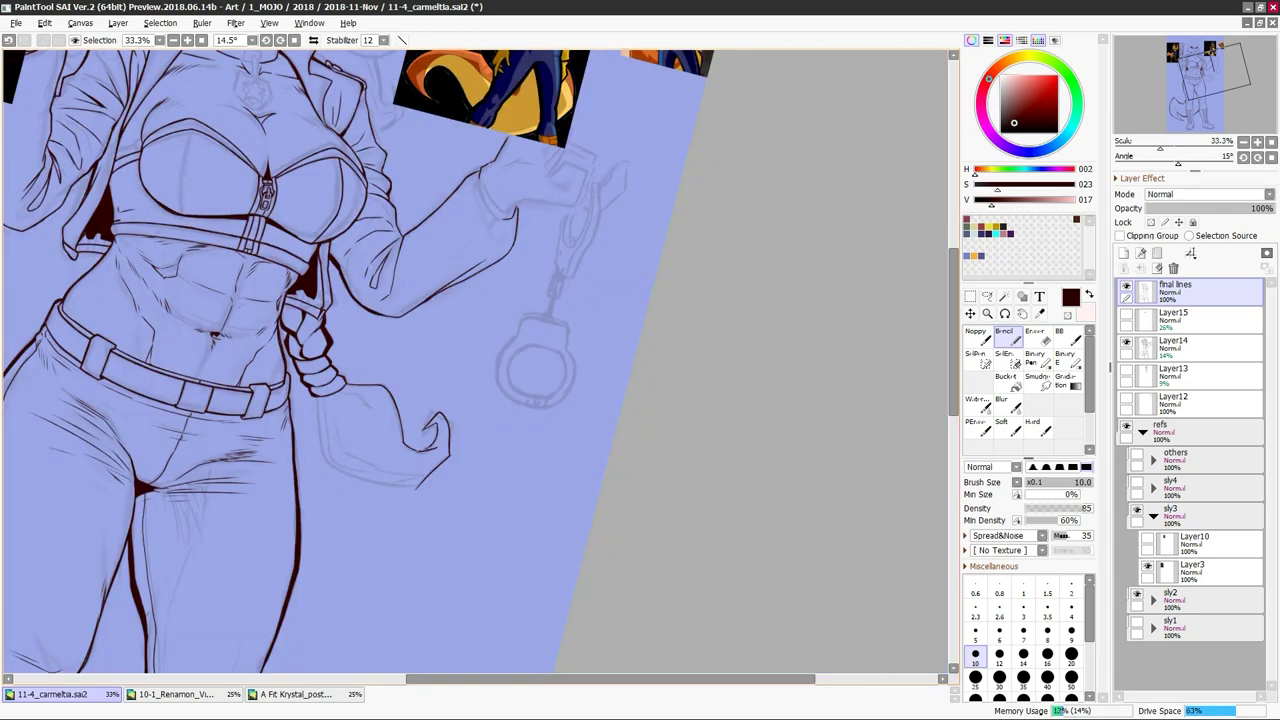
# Ink the lower outline of the braid's loose end, thicken its contour and clean up the curled tip
pyautogui.press('h')
pyautogui.press('h')
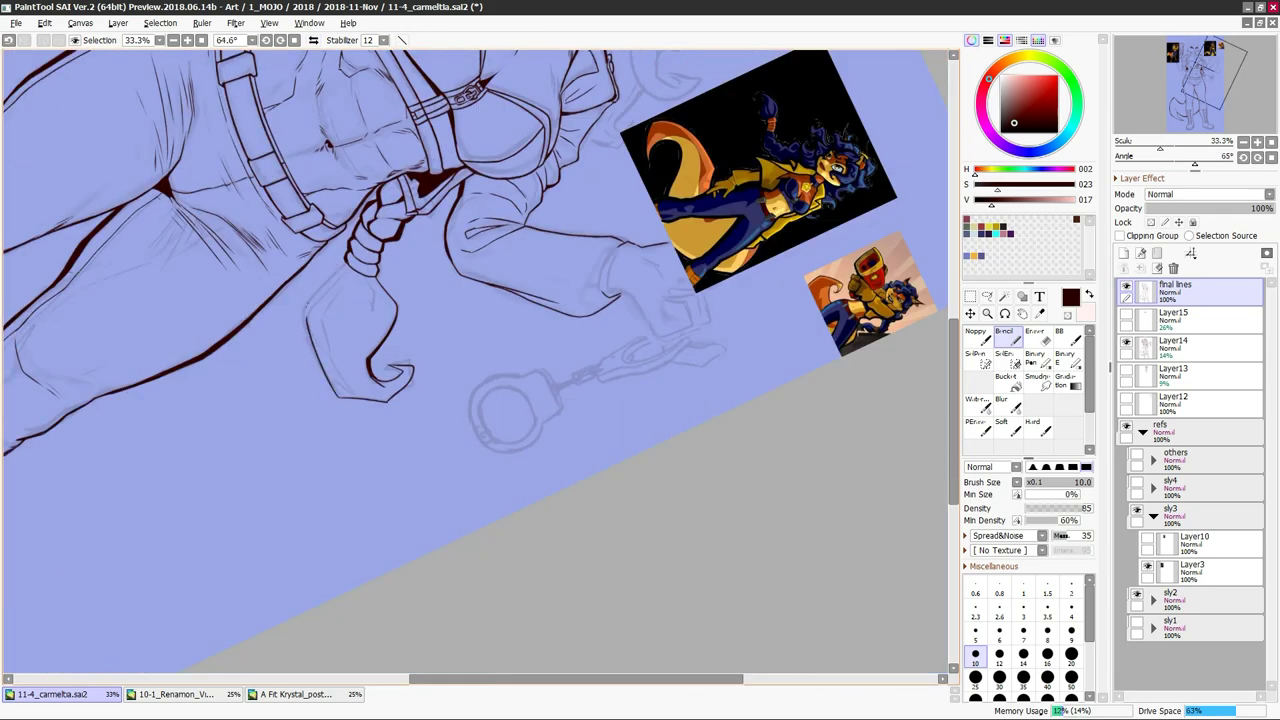
pyautogui.press('h')
pyautogui.press('h')
pyautogui.moveTo(427, 288)
pyautogui.mouseDown()
pyautogui.moveTo(487, 436)
pyautogui.moveTo(560, 300)
pyautogui.mouseUp()
pyautogui.moveTo(705, 412); pyautogui.dragTo(622, 414)
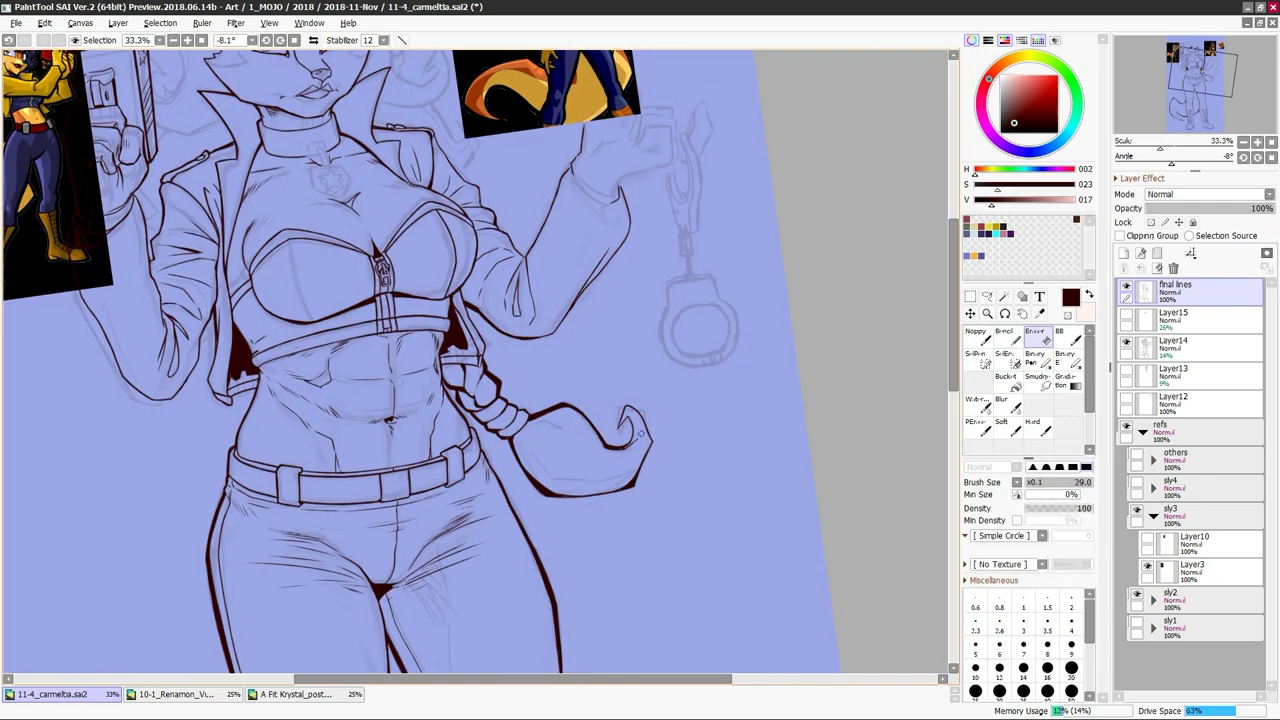
# Hide the reference images and ink the cuff opening and the lower hand edge on the handcuff-holding arm
pyautogui.scroll(-2, 475, 360)
pyautogui.scroll(2, 475, 360)
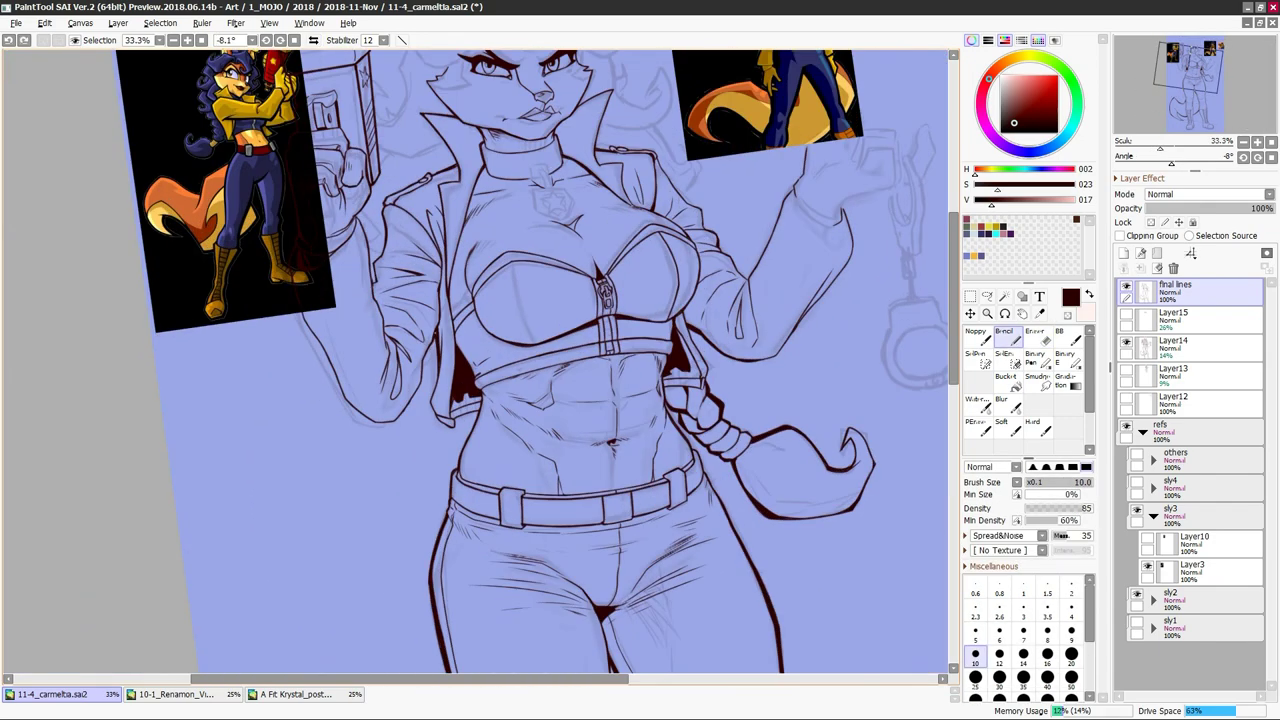
pyautogui.press('h')
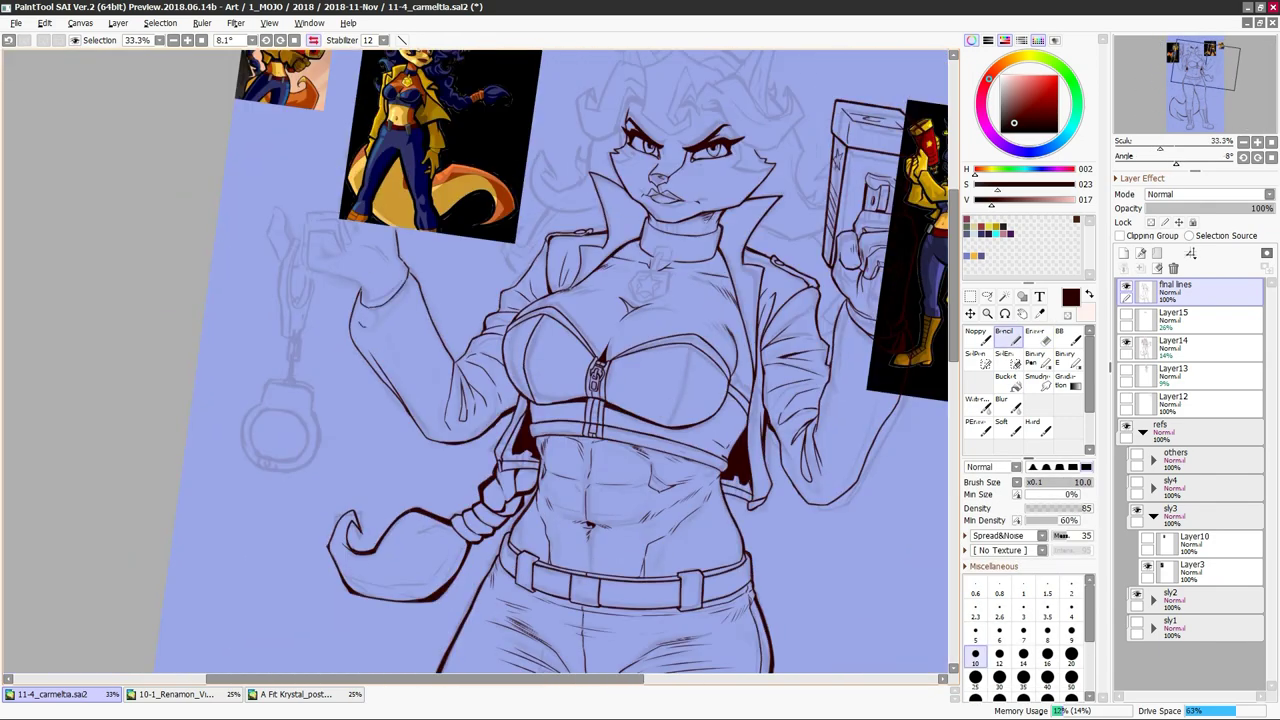
pyautogui.press('h')
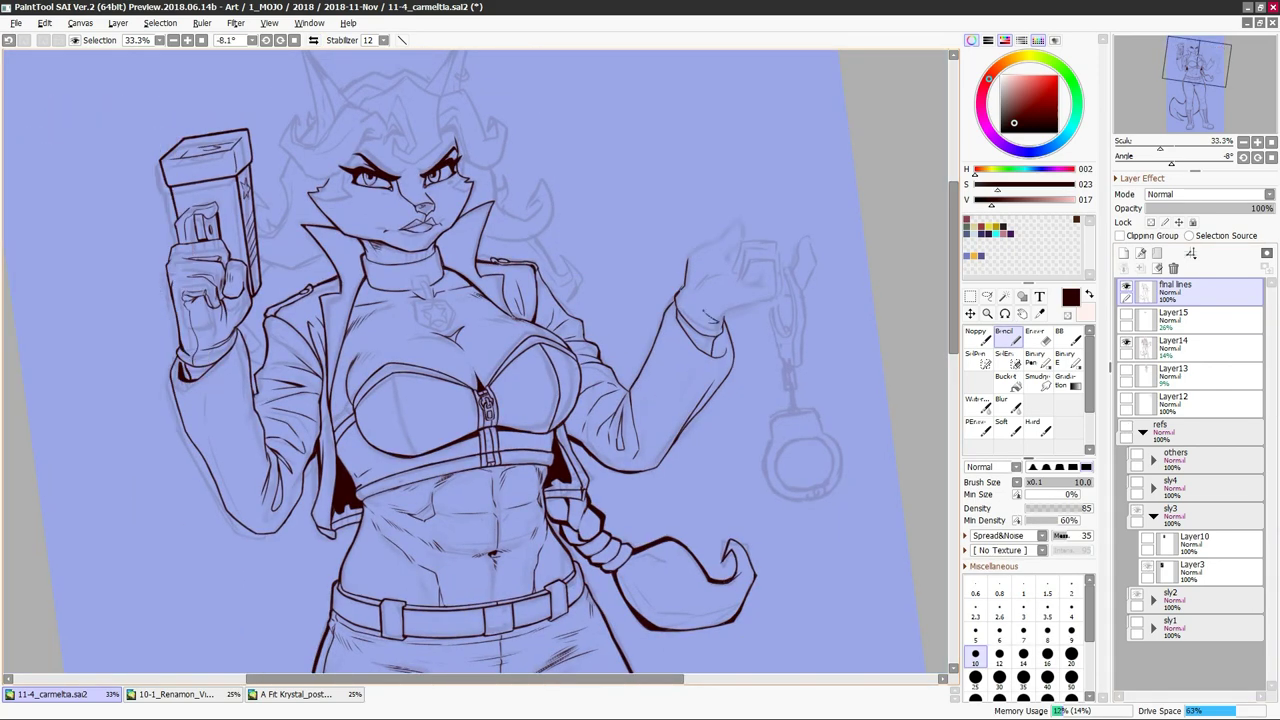
pyautogui.hotkey('ctrl', 'z')
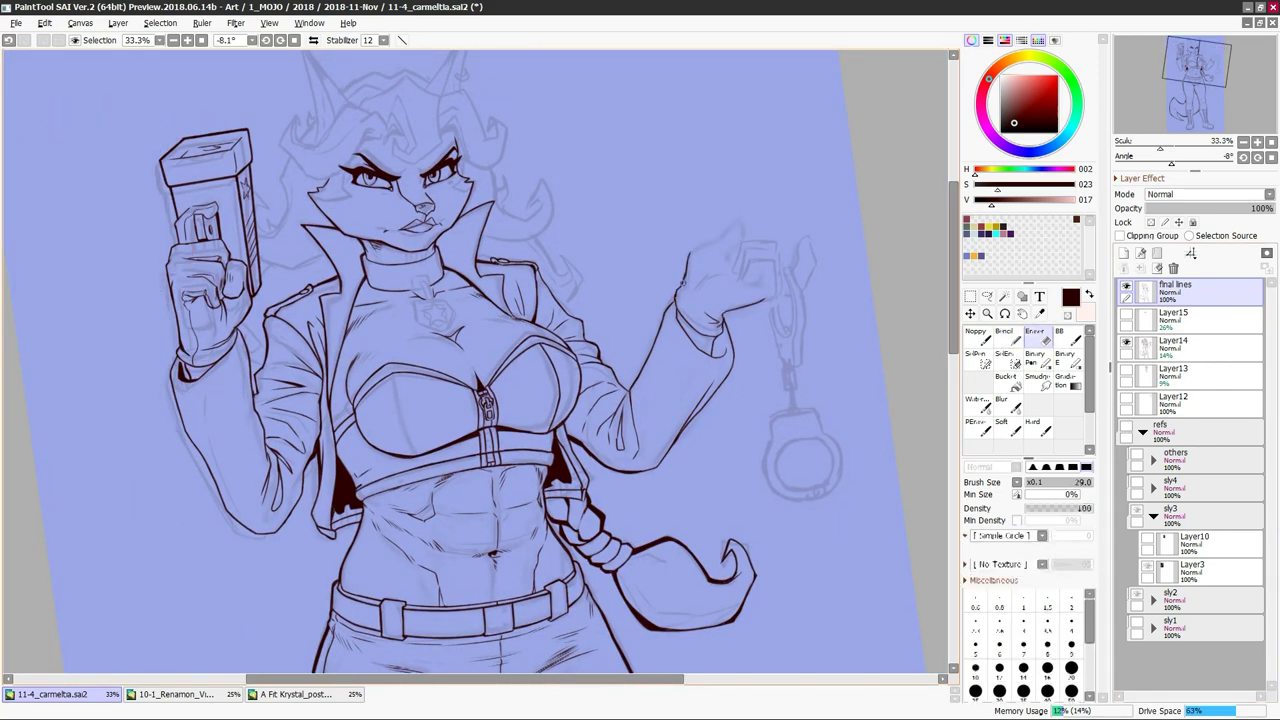
# Ink the thumb and back of the gloved hand that holds the handcuffs, following the sketch on the "final lines" layer
pyautogui.moveTo(692, 251); pyautogui.dragTo(736, 224)
pyautogui.press('h')
pyautogui.press('h')
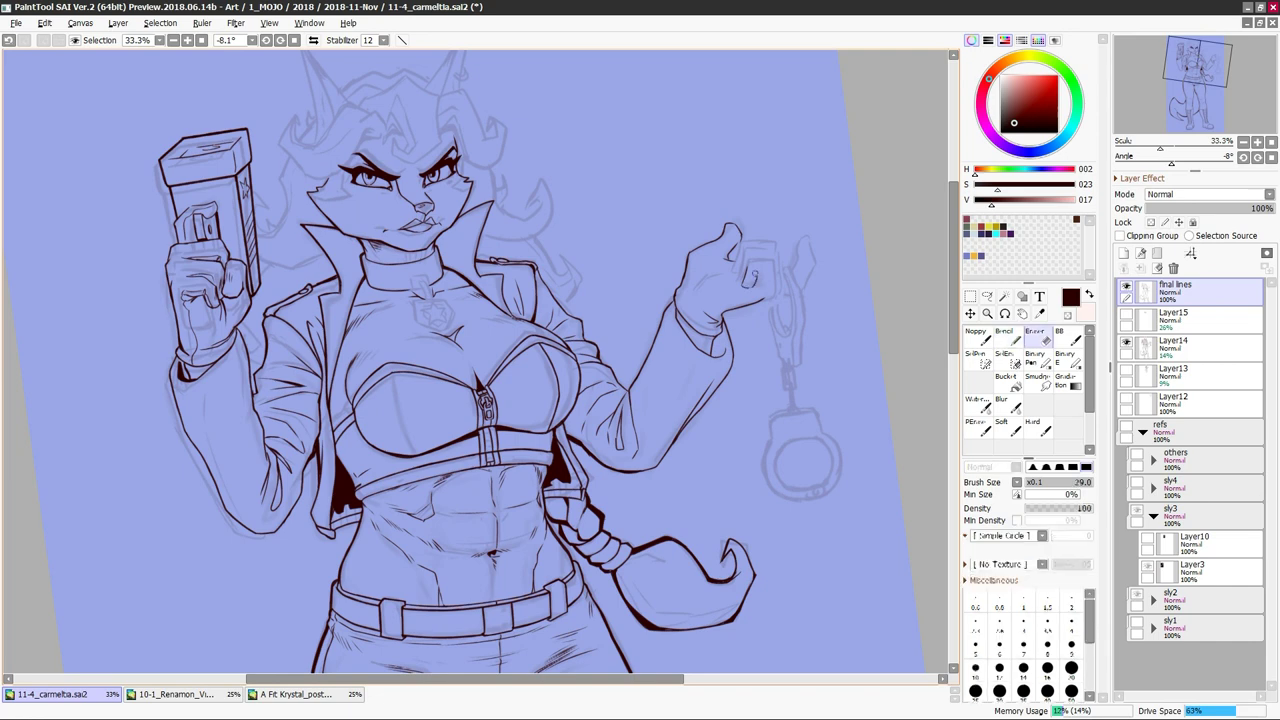
# Ink the curled fingers and inner palm creases of the handcuff hand
pyautogui.moveTo(770, 262); pyautogui.dragTo(758, 296)
pyautogui.press('h')
pyautogui.moveTo(176, 254); pyautogui.dragTo(174, 296)
pyautogui.press('h')
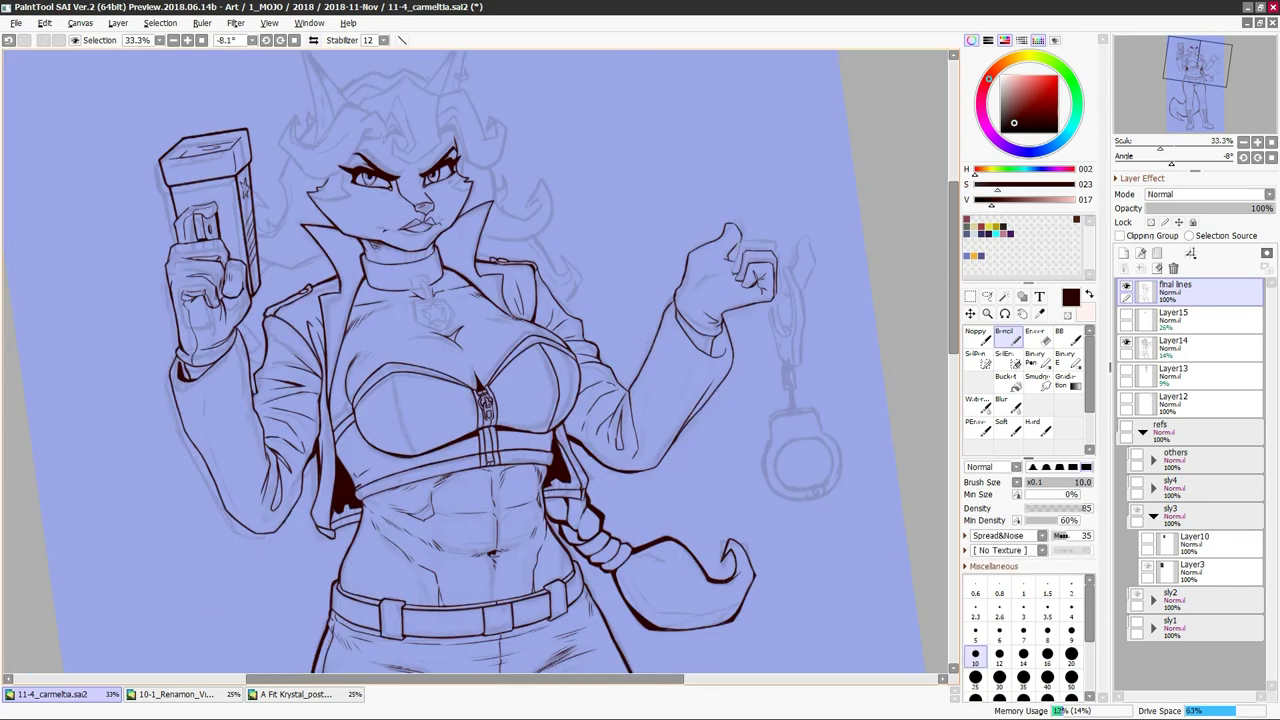
# Ink the outer finger and lower edge of the handcuff hand to close its outline, erasing stray line ends
pyautogui.press('h')
pyautogui.press('h')
pyautogui.press('e')
pyautogui.press('n')
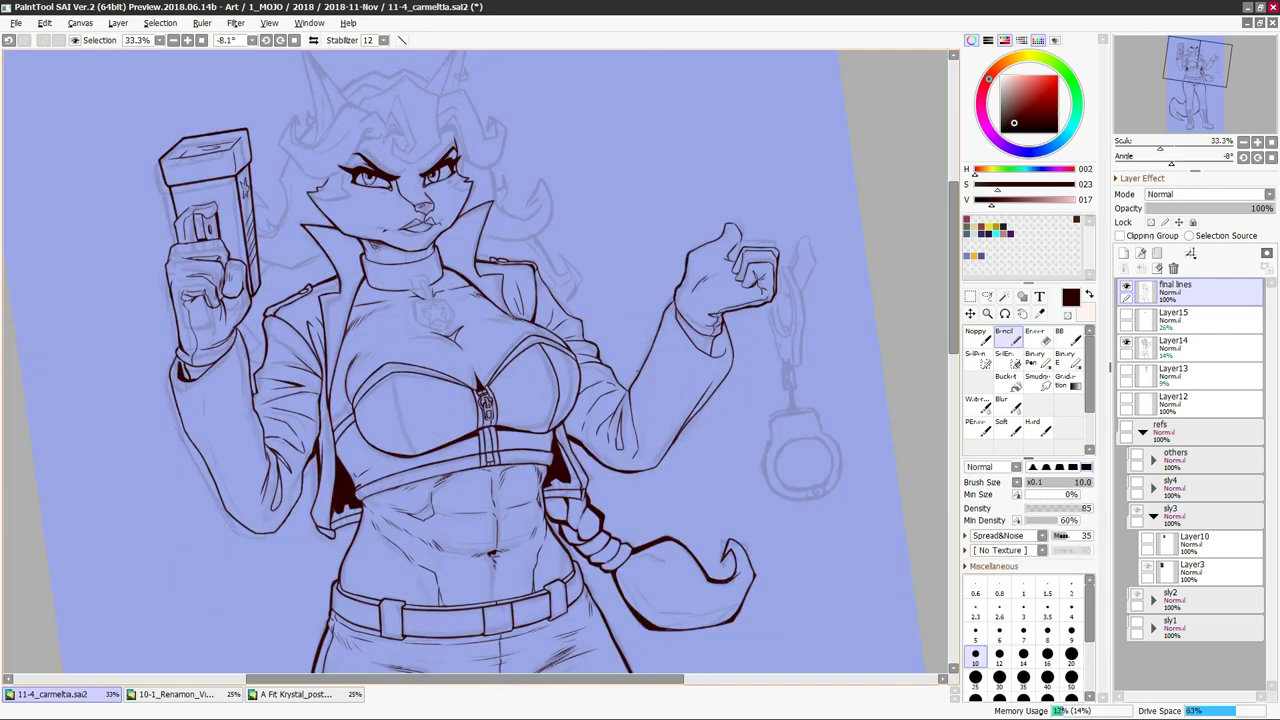
pyautogui.press('h')
pyautogui.press('h')
pyautogui.press('h')
pyautogui.press('h')
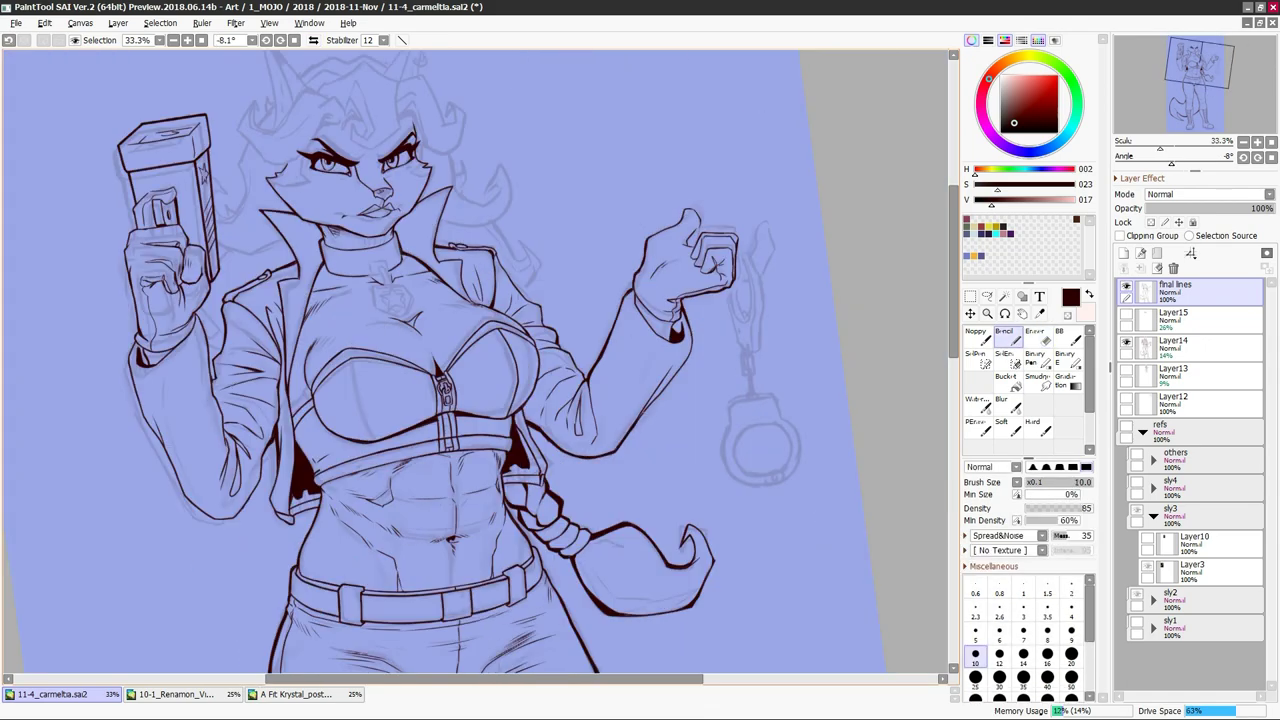
# Check the handcuff hand in the flipped view and refine its glove lines with the eraser and pencil
pyautogui.press('h')
pyautogui.press('h')
pyautogui.press('h')
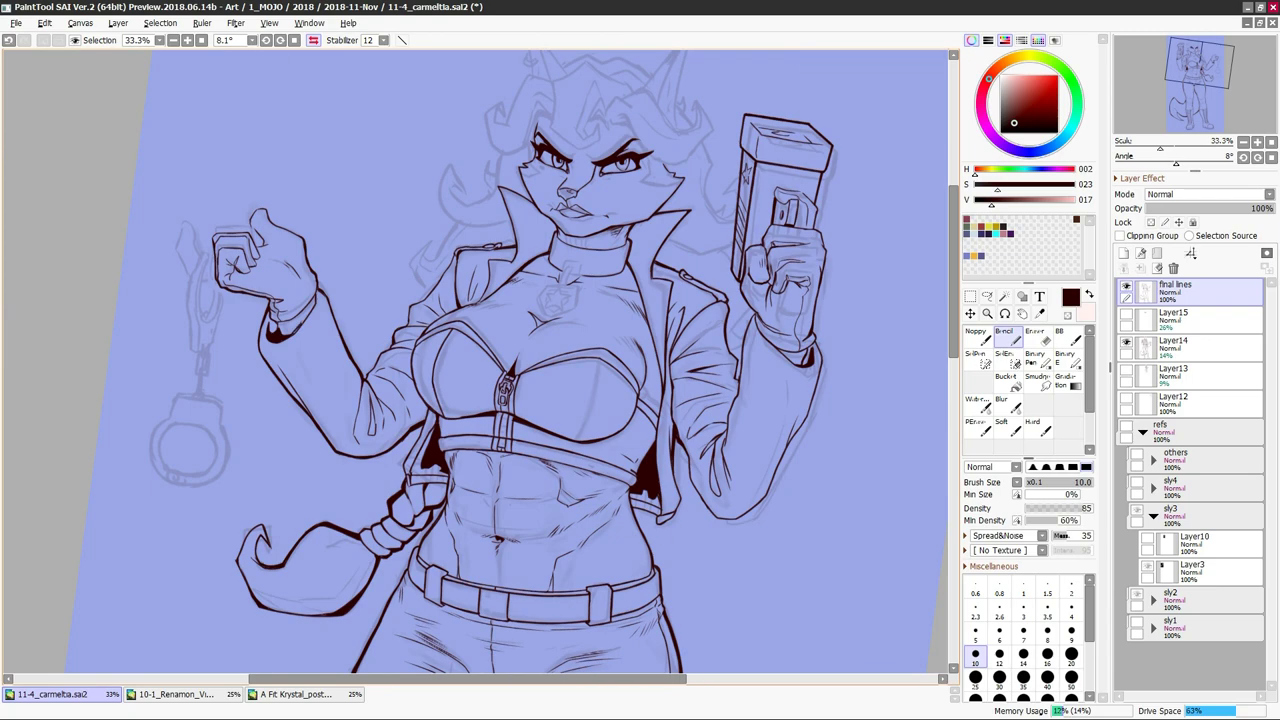
pyautogui.press('h')
pyautogui.press('h')
pyautogui.press('e')
pyautogui.press('h')
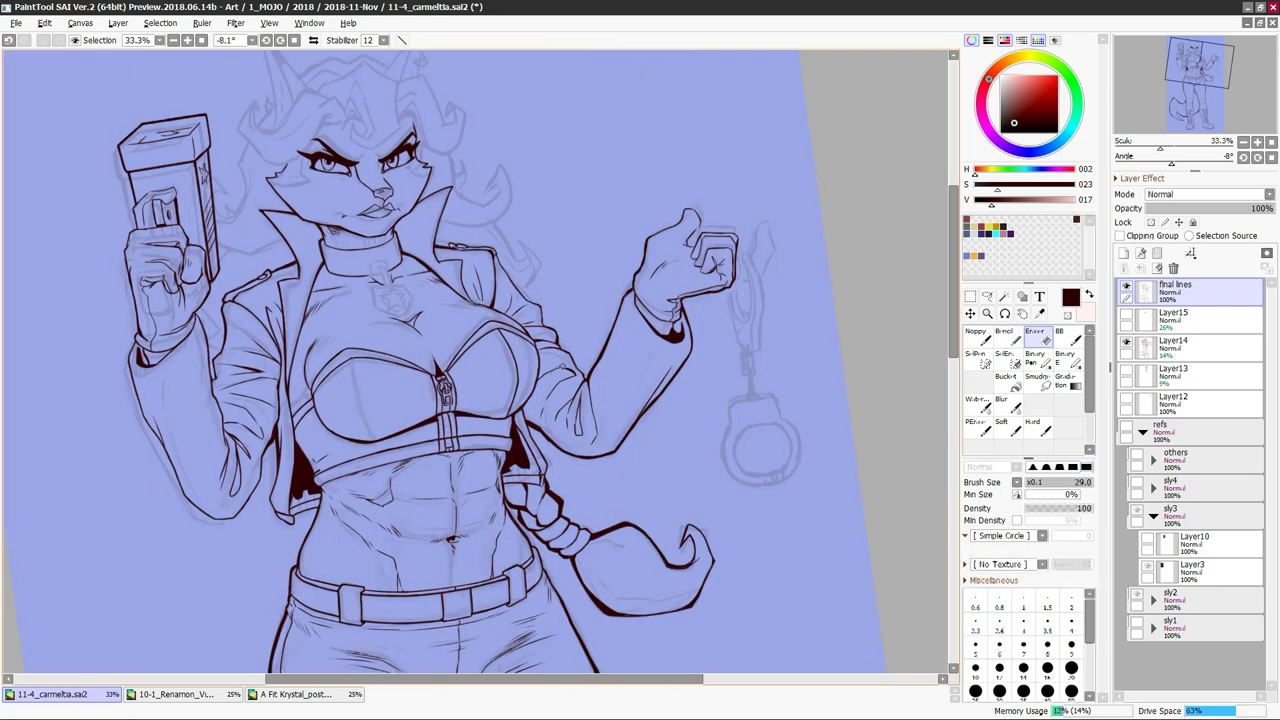
pyautogui.press('h')
pyautogui.press('n')
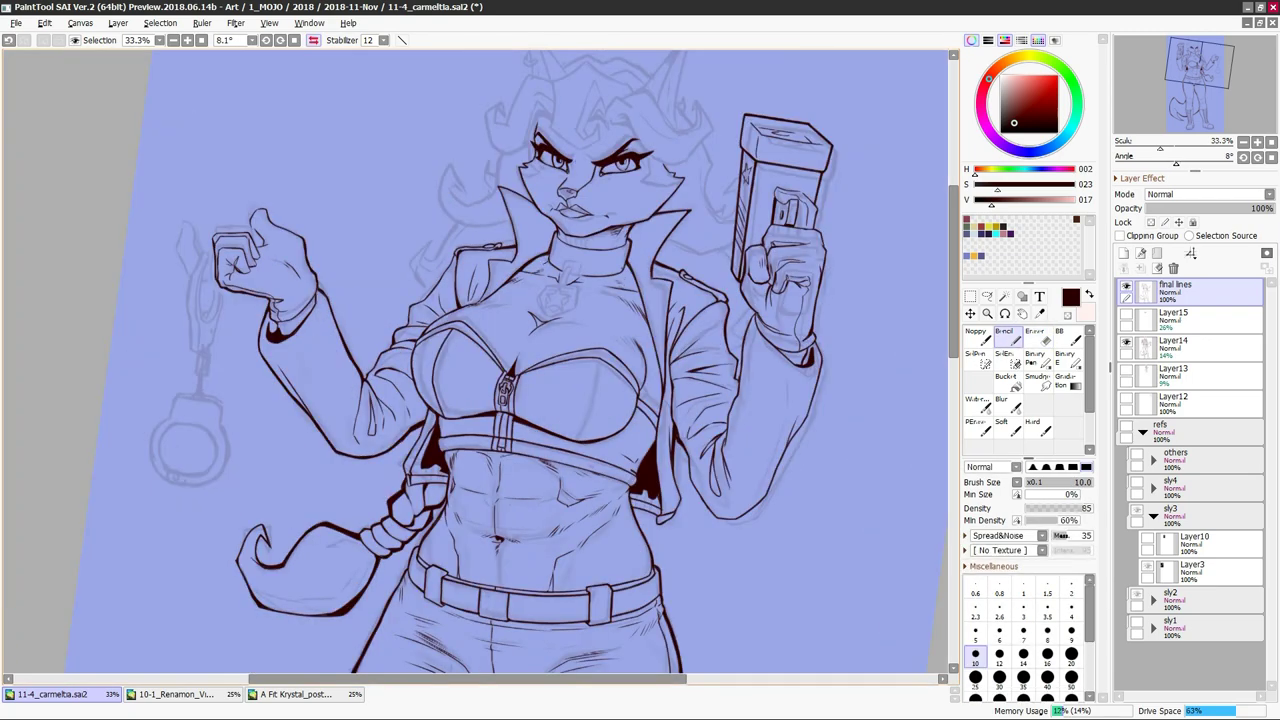
# Reset the canvas rotation to 0° and ink the wavy hair strands behind the shoulder on the handcuff side
pyautogui.press('-')
pyautogui.press('-')
pyautogui.press('h')
pyautogui.press('Home')
pyautogui.press('h')
pyautogui.press('+')
pyautogui.press('+')
pyautogui.press('h')
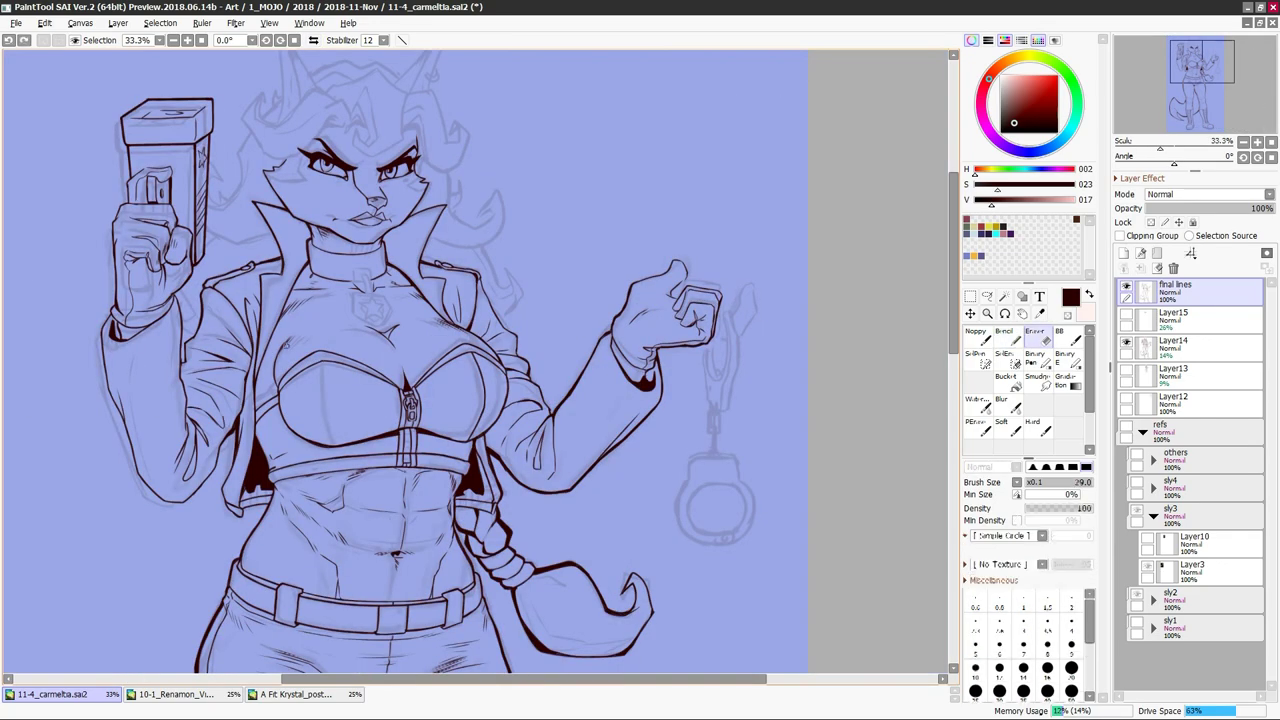
pyautogui.press('h')
pyautogui.press('h')
pyautogui.press('h')
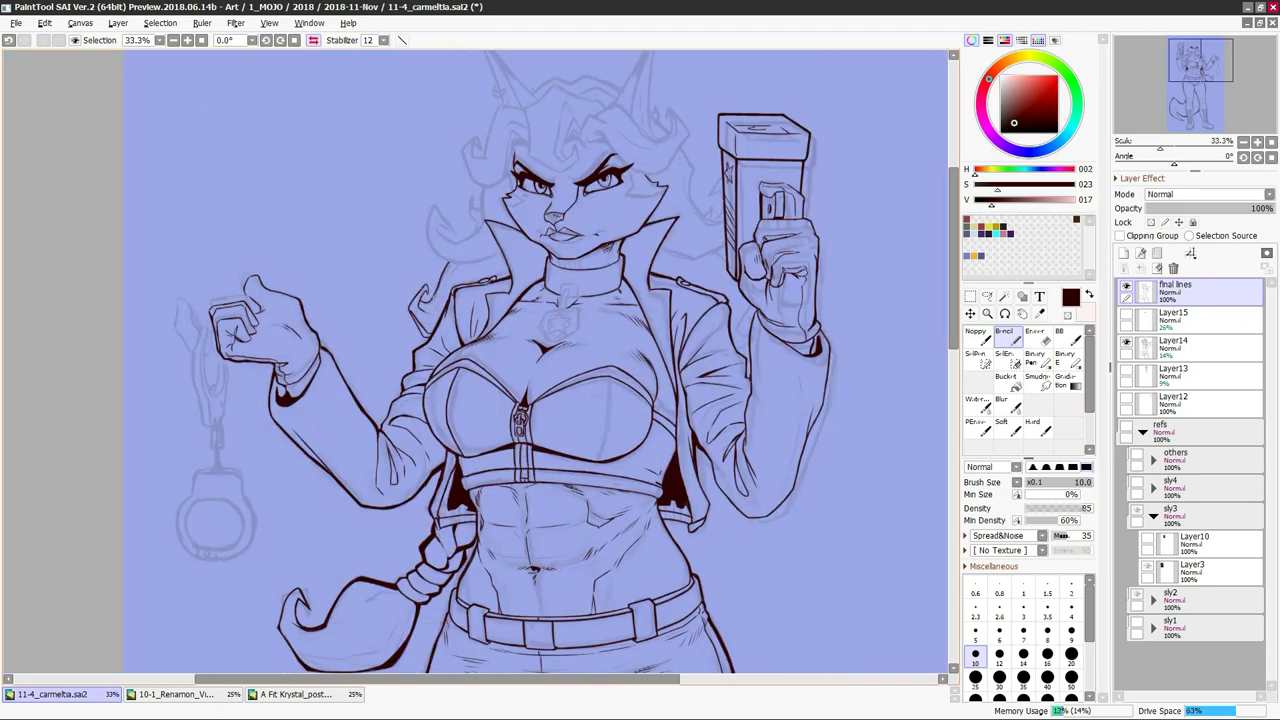
pyautogui.scroll(1, 475, 360)
pyautogui.press('h')
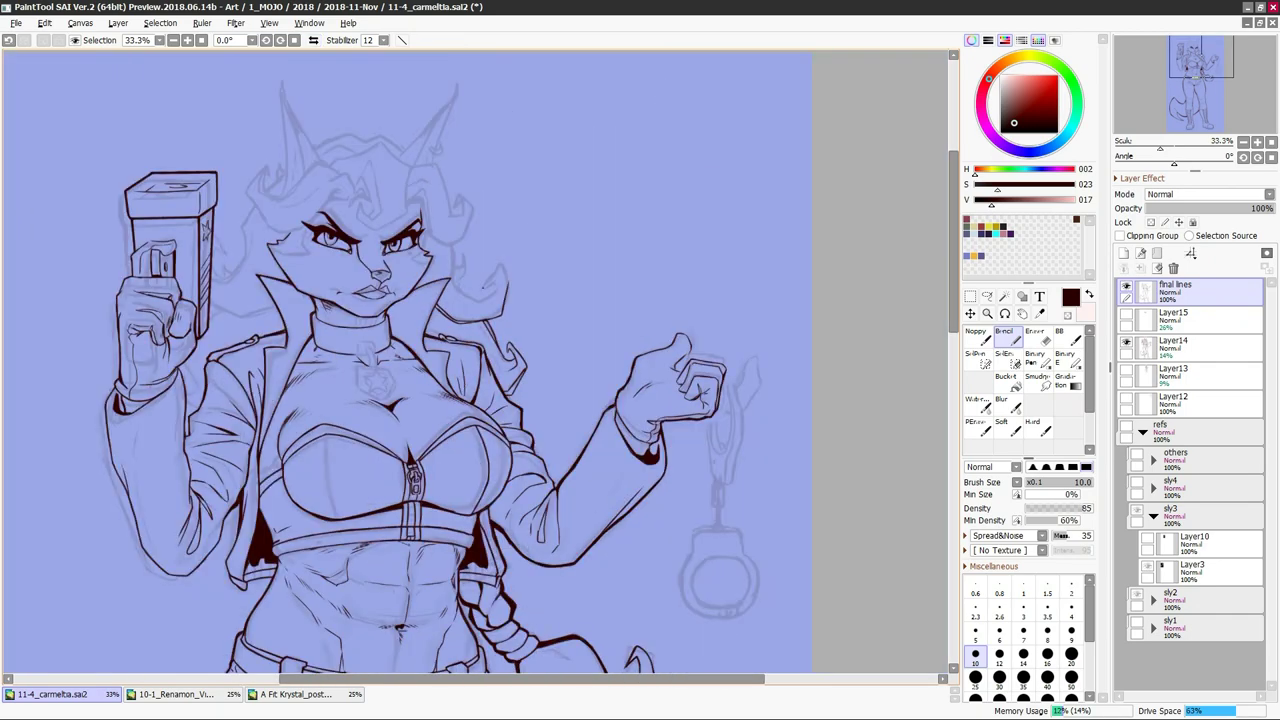
# Show the "refs" layer group and ink the large hair curl beside the jacket collar on the handcuff side
pyautogui.click(1126, 427)
pyautogui.press('h')
pyautogui.scroll(1, 475, 360)
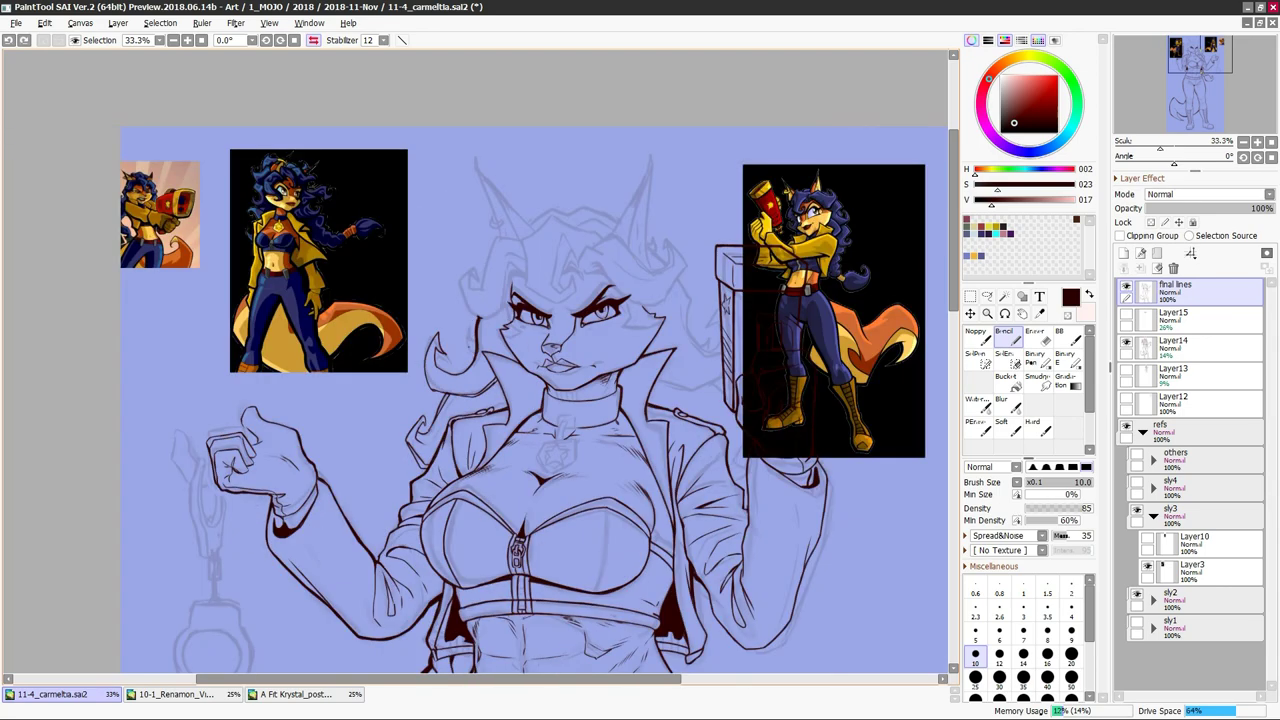
# Ink both pointed ears and the hair outline beside the ear on the gun side
pyautogui.press('h')
pyautogui.press('h')
pyautogui.press('h')
pyautogui.press('h')
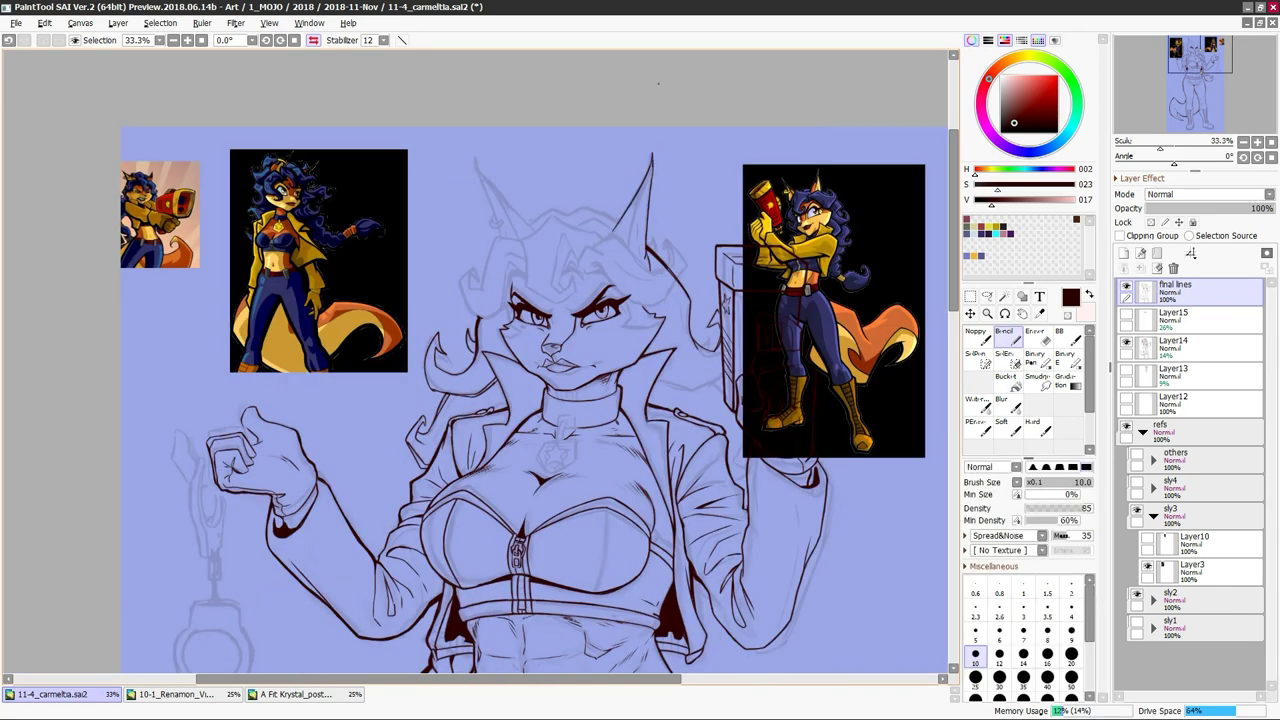
pyautogui.press('h')
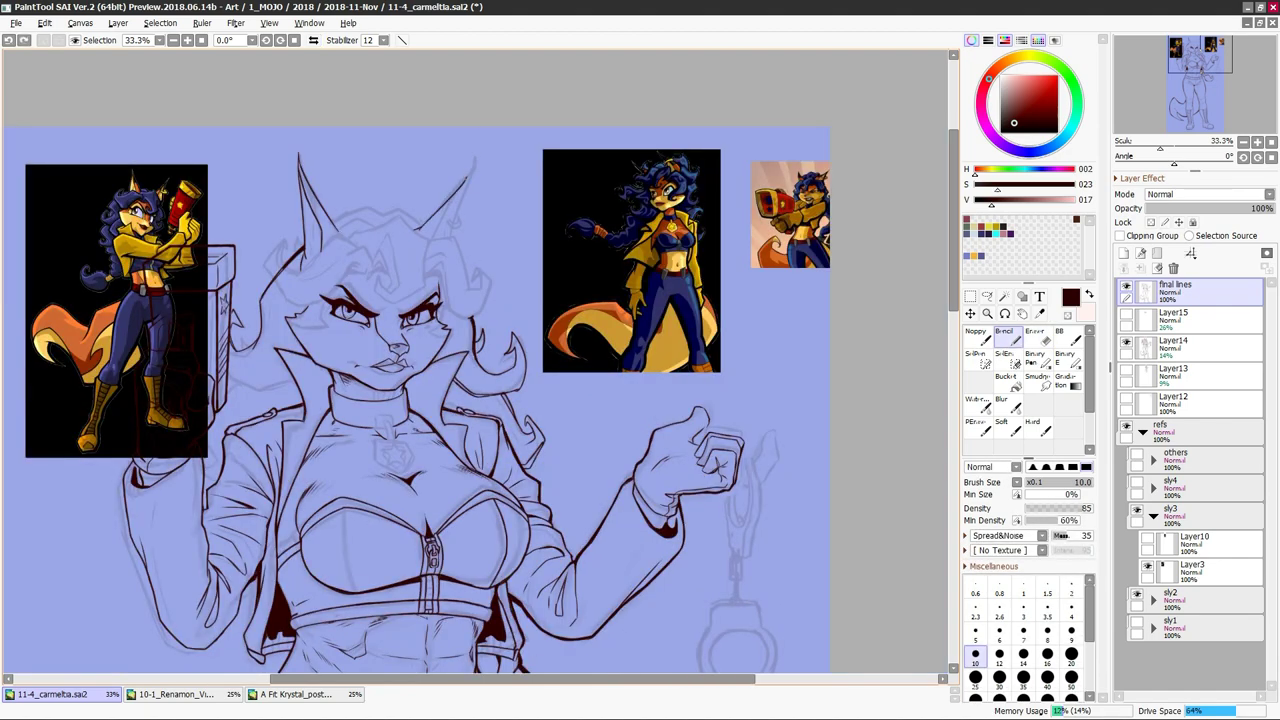
pyautogui.press('h')
pyautogui.press('h')
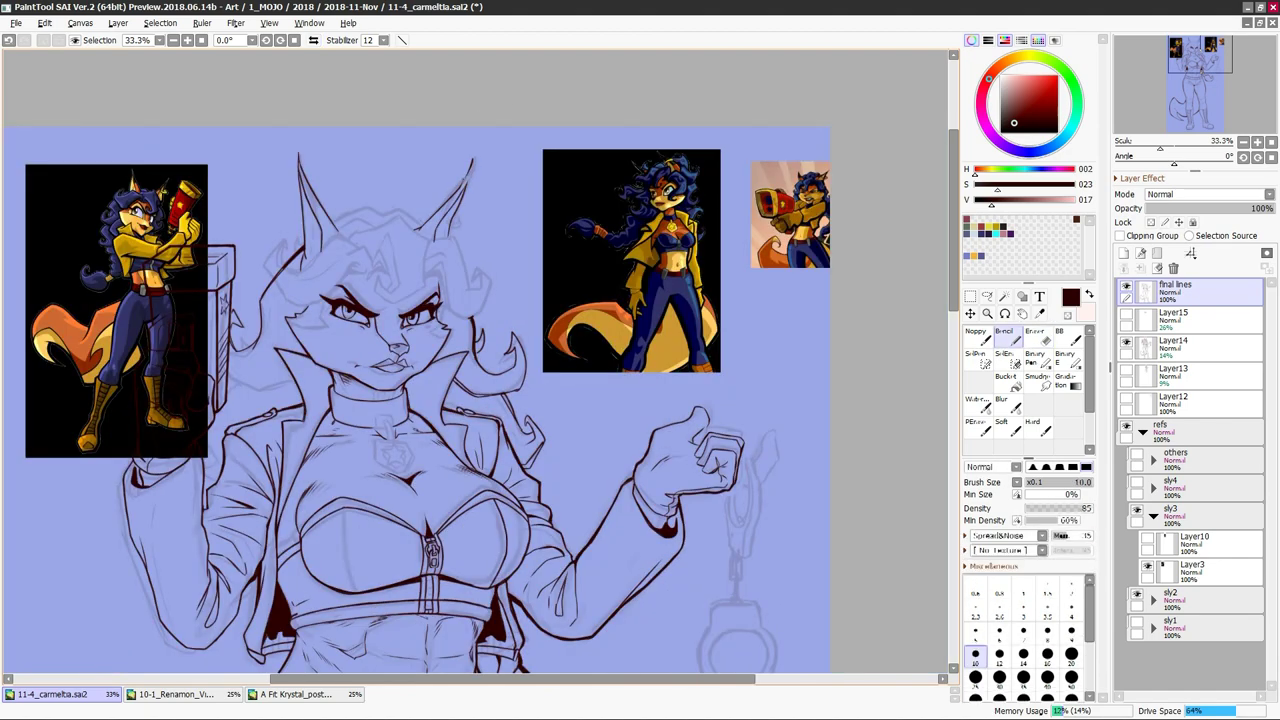
# Ink the hairline between the ears and begin the bangs on the handcuff side of the forehead
pyautogui.press('h')
pyautogui.press('h')
pyautogui.press('h')
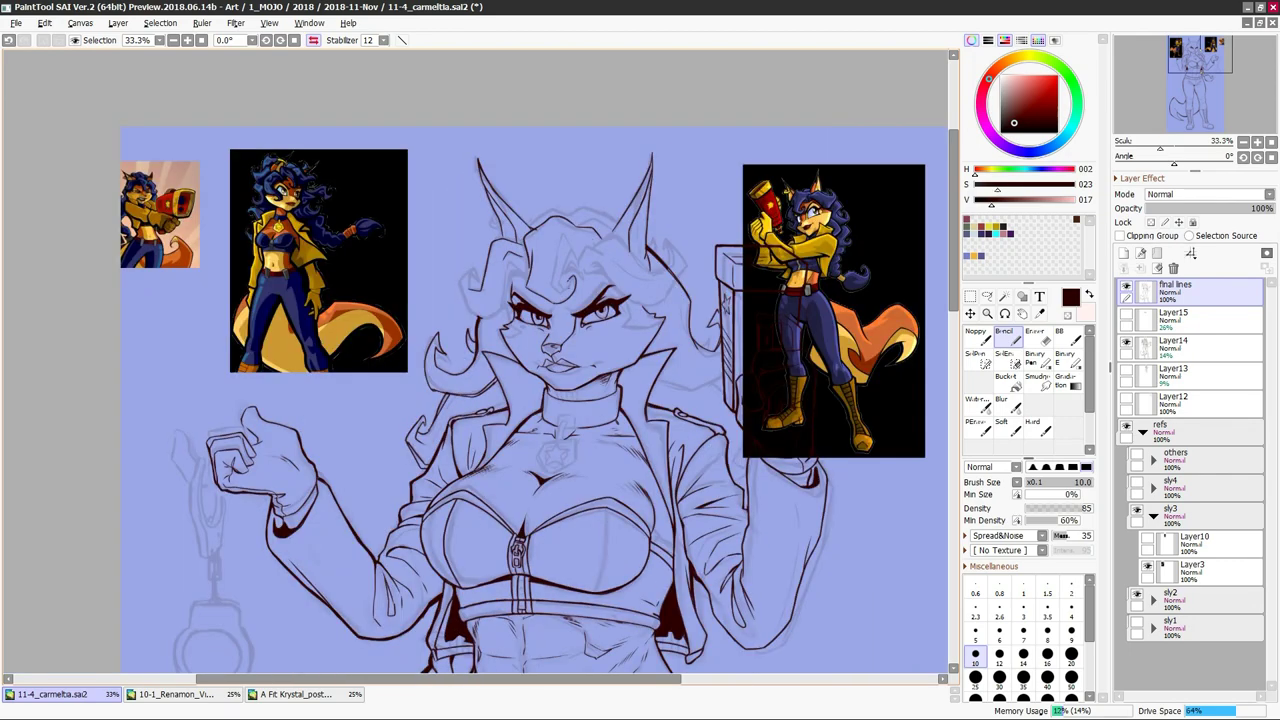
pyautogui.press('h')
pyautogui.press('h')
pyautogui.hscroll(1, 475, 400)
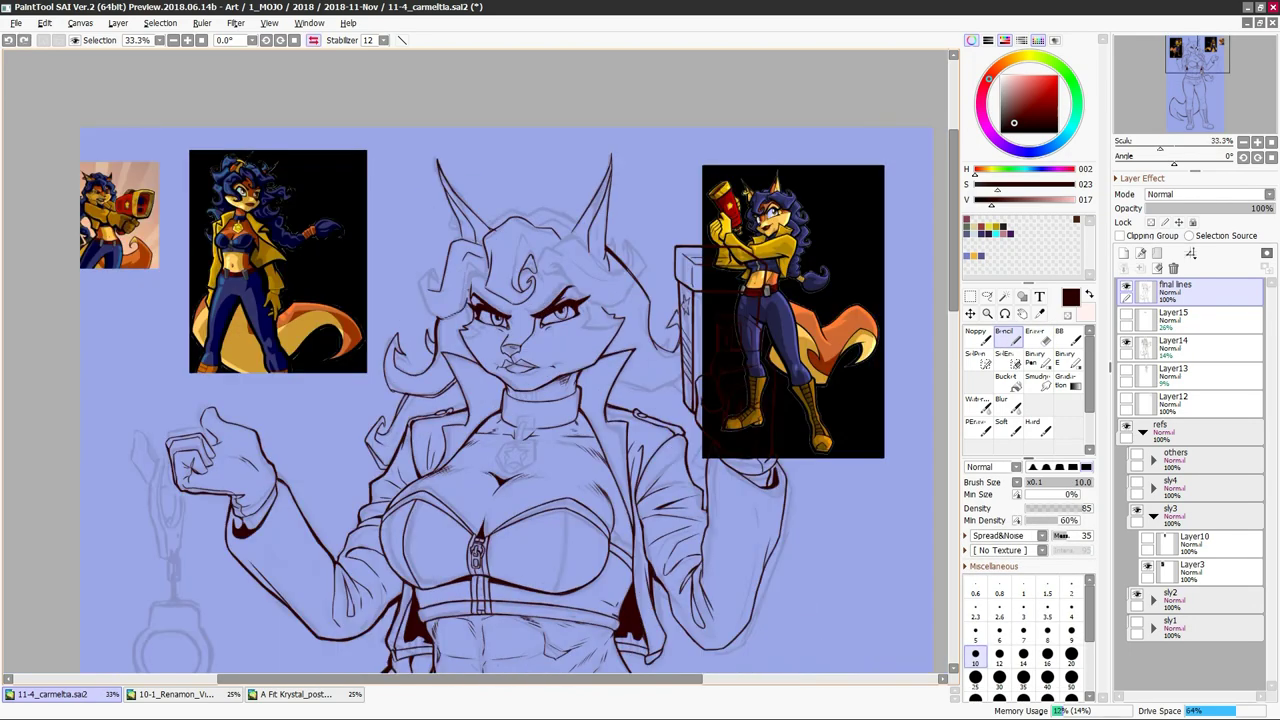
# Ink the curl on the forehead and the adjoining bangs, erasing overlapping lines
pyautogui.press('h')
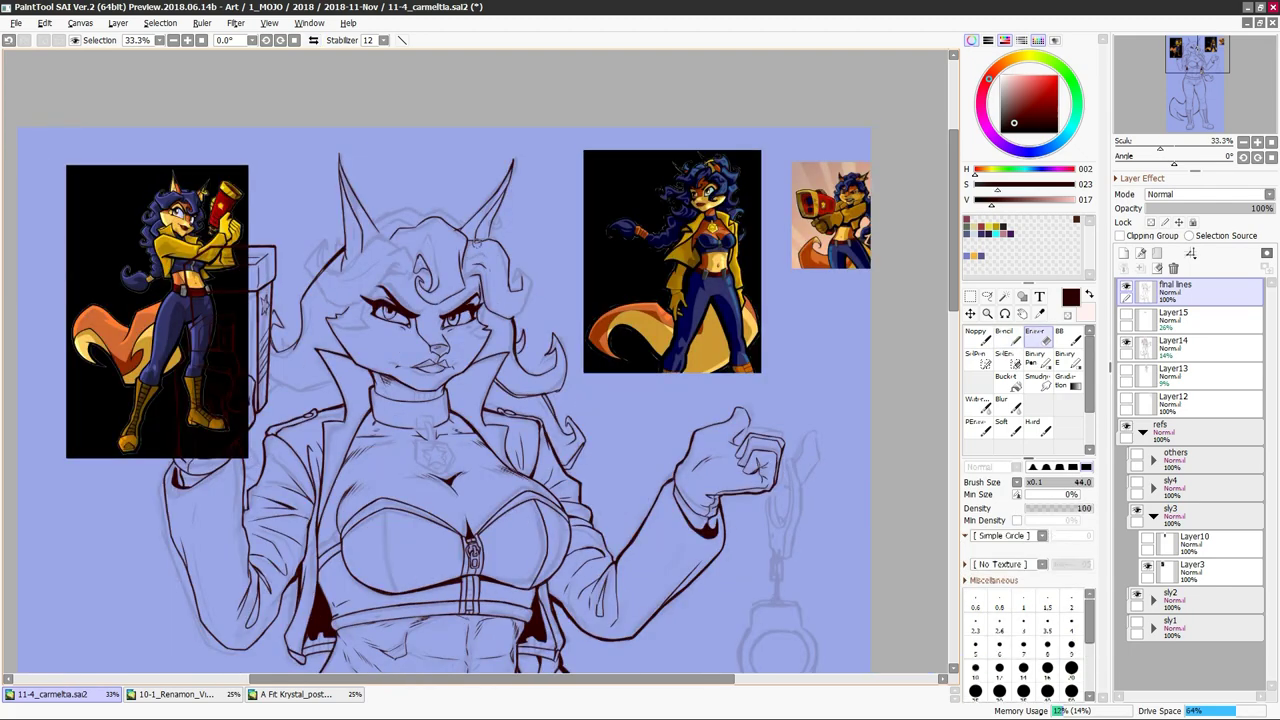
pyautogui.press('h')
pyautogui.press('h')
pyautogui.press('h')
pyautogui.moveTo(550, 234); pyautogui.dragTo(644, 300)
pyautogui.press('h')
pyautogui.press('h')
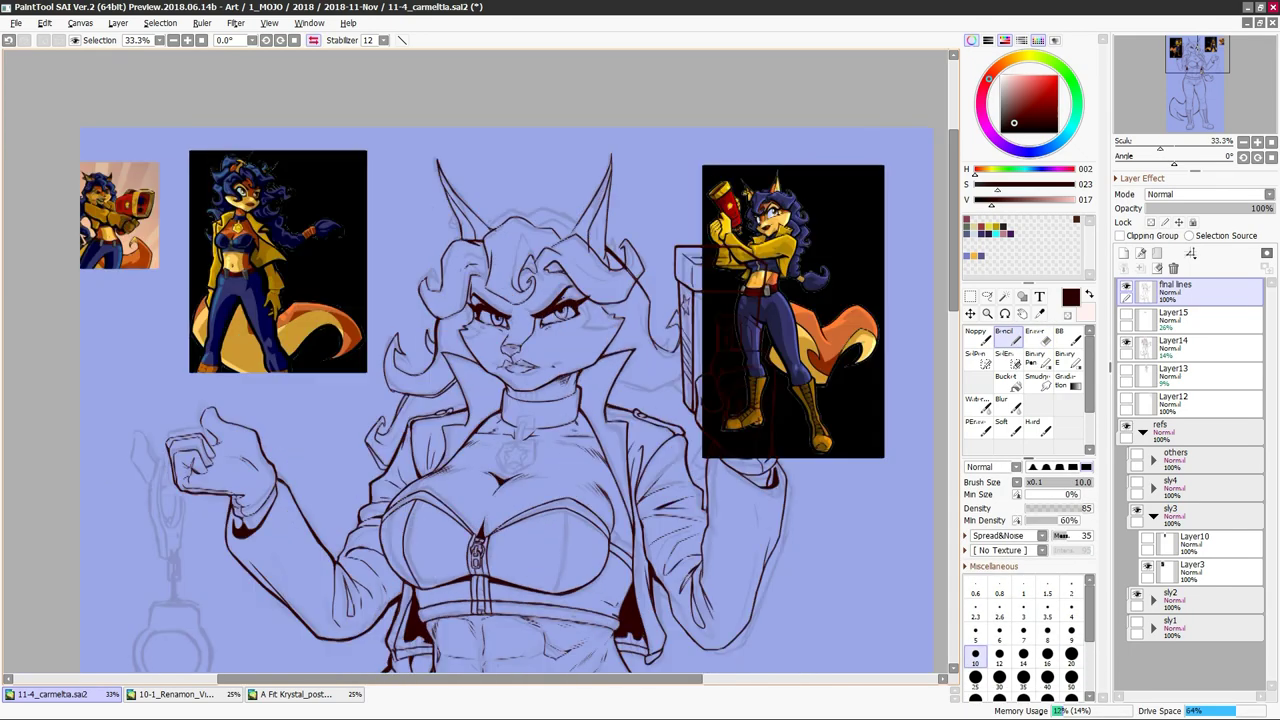
# Ink the swept bangs on the gun side of the face and the hair strand behind the collar
pyautogui.press('h')
pyautogui.press('e')
pyautogui.scroll(-3, 460, 293)
pyautogui.scroll(2, 459, 293)
pyautogui.press('h')
pyautogui.press('h')
pyautogui.press('w')
pyautogui.press('h')
pyautogui.press('n')
pyautogui.press('h')
pyautogui.press('h')
pyautogui.press('h')
pyautogui.press('e')
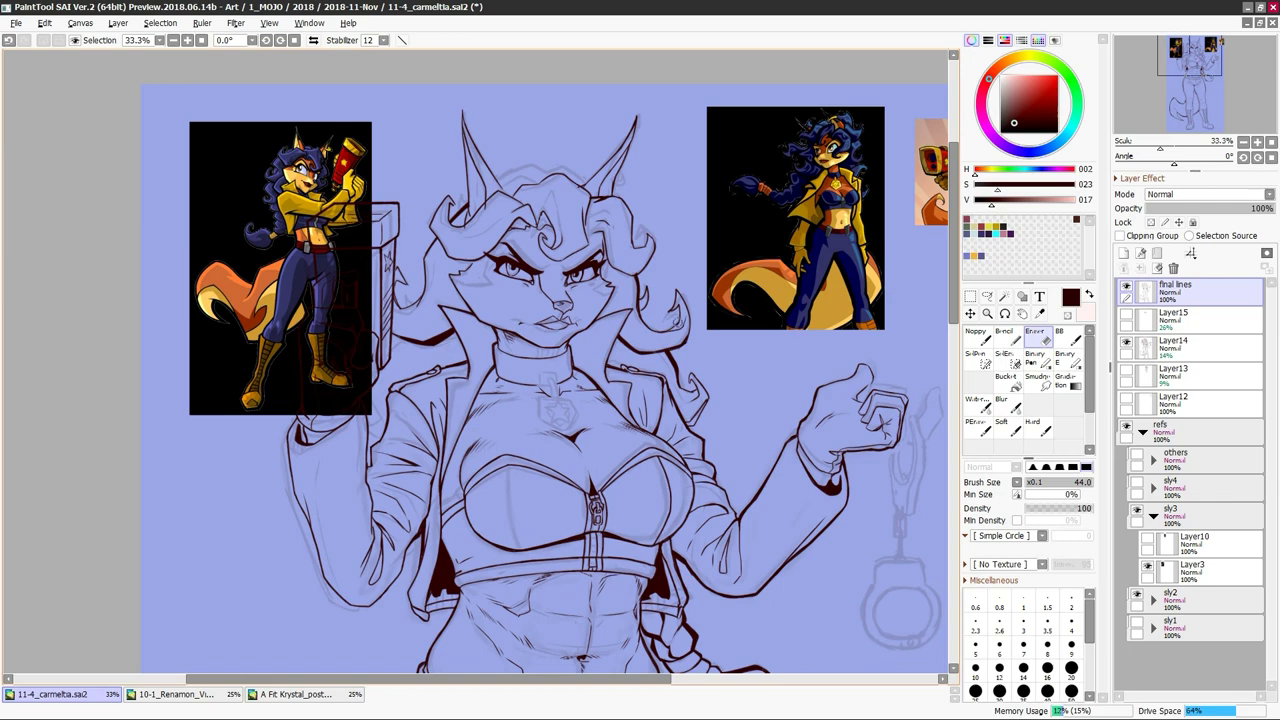
# Clean up the bangs with the eraser and ink their curled tips on both sides of the face
pyautogui.press('n')
pyautogui.press('h')
pyautogui.press('e')
pyautogui.press('h')
pyautogui.press('n')
pyautogui.press('h')
pyautogui.press('h')
pyautogui.press('h')
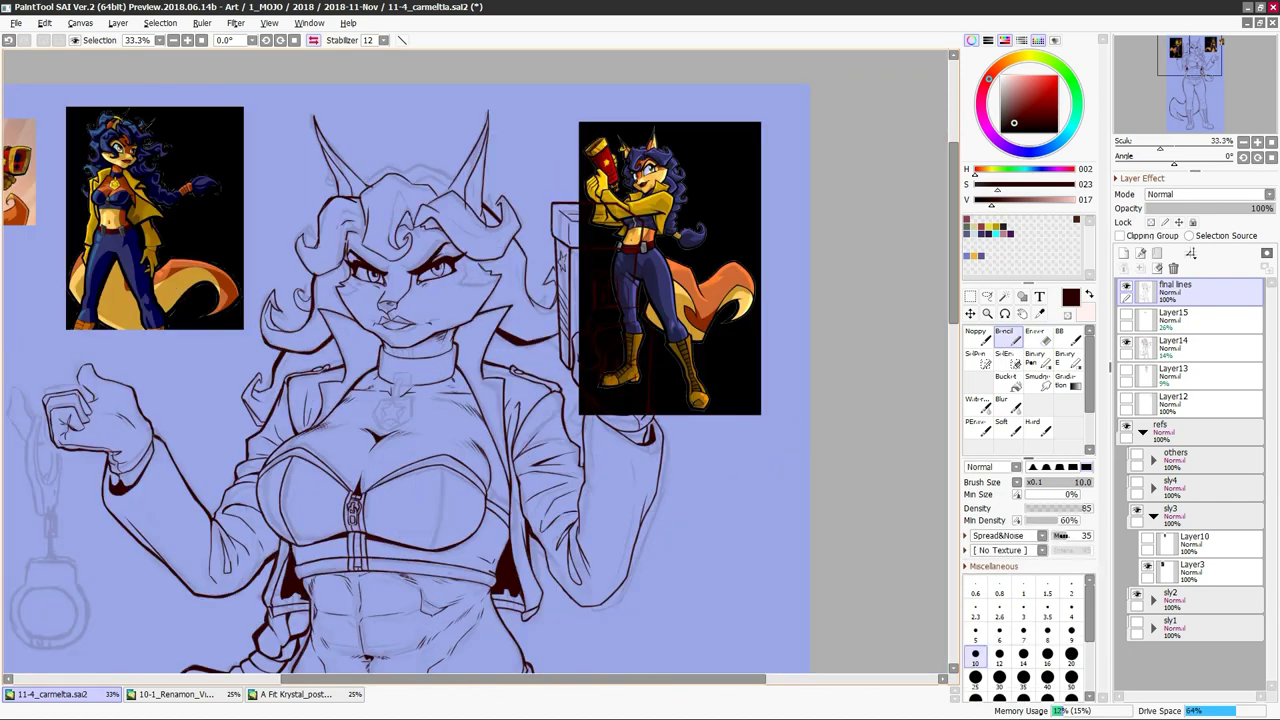
# Ink the long side hair and its lower curls falling behind the collar and shoulders
pyautogui.press('h')
pyautogui.press('h')
pyautogui.press('h')
pyautogui.press('h')
pyautogui.press('h')
pyautogui.press('h')
pyautogui.scroll(1, 475, 380)
pyautogui.press('h')
pyautogui.press('h')
pyautogui.press('h')
pyautogui.press('h')
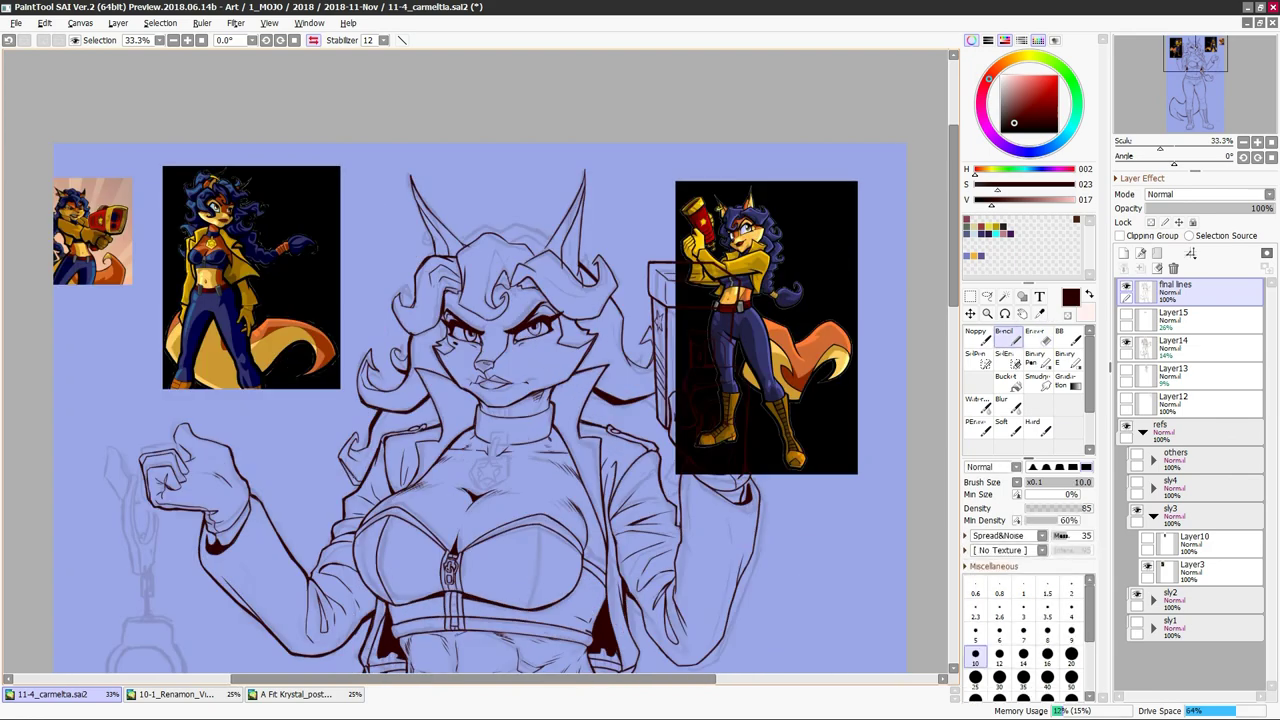
# Hide the reference images and ink the remaining hair outlines behind the shoulders and gun arm
pyautogui.press('h')
pyautogui.press('h')
pyautogui.press('h')
pyautogui.press('h')
pyautogui.press('h')
pyautogui.press('h')
pyautogui.press('h')
pyautogui.press('h')
pyautogui.press('h')
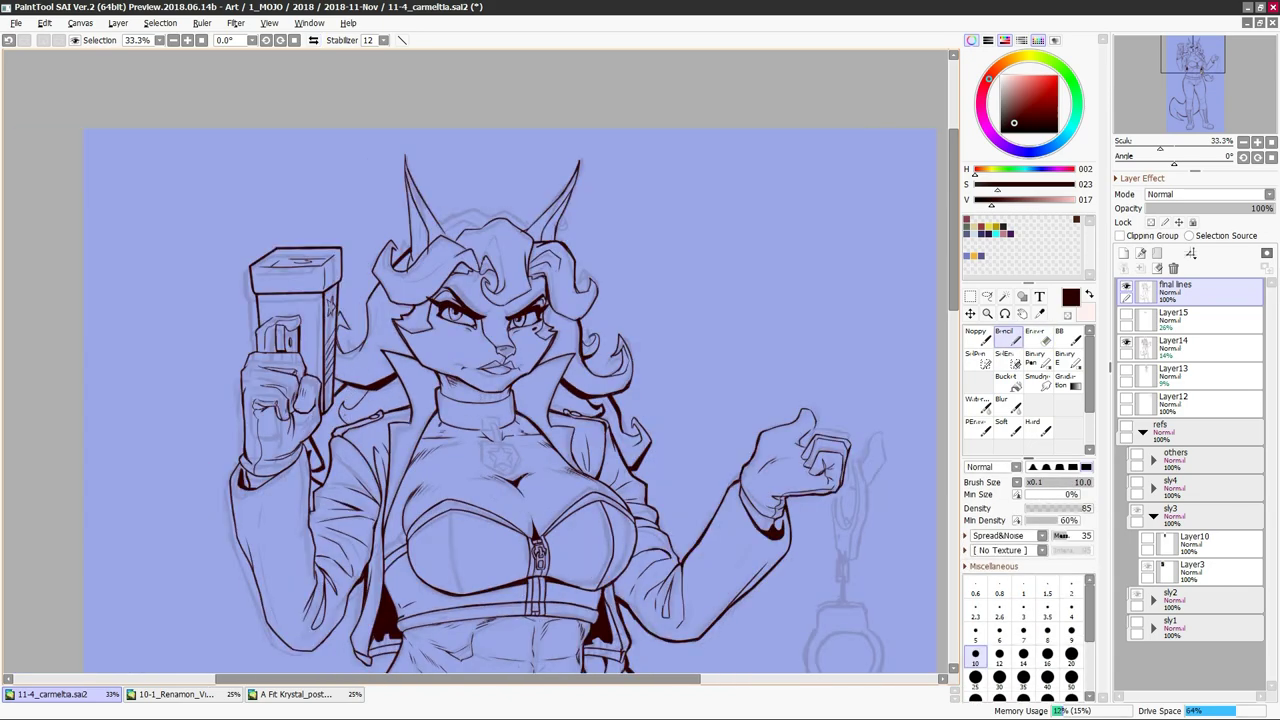
# Ink the bold outline over the crown of the hair between the ears
pyautogui.press('h')
pyautogui.press('h')
pyautogui.press('h')
pyautogui.press('h')
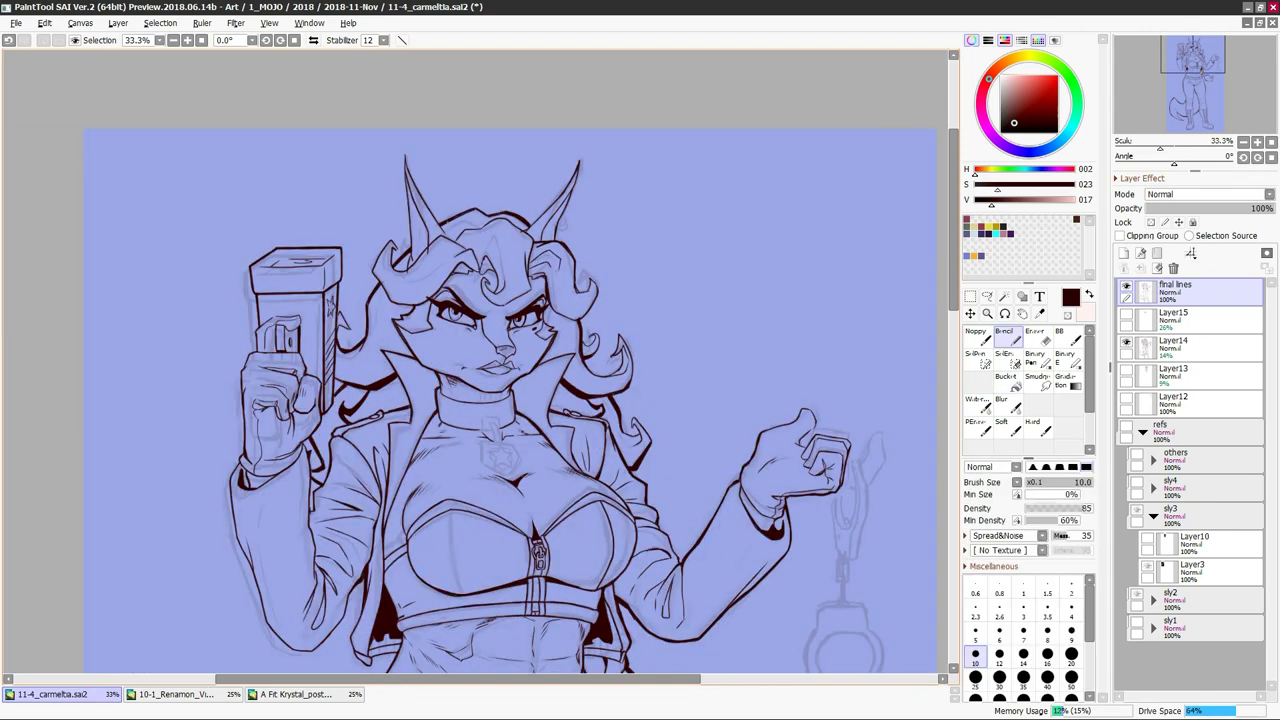
# Ink inner strands in the hair and fill small gaps between the locks with the Bucket tool
pyautogui.press('h')
pyautogui.press('h')
pyautogui.press('h')
pyautogui.press('h')
pyautogui.press('h')
pyautogui.press('h')
pyautogui.press('h')
pyautogui.press('h')
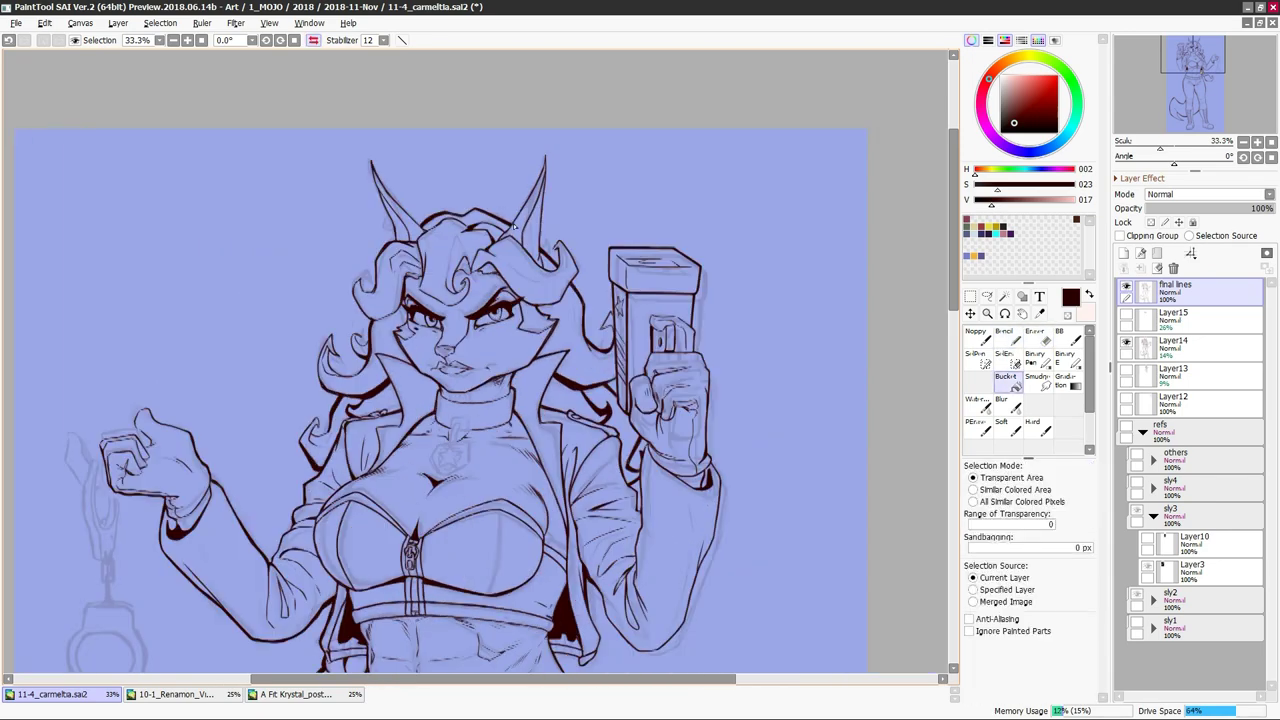
# Refine the strand lines in the bangs and side hair, switching between the pencil and eraser
pyautogui.press('h')
pyautogui.press('h')
pyautogui.press('h')
pyautogui.press('h')
pyautogui.press('h')
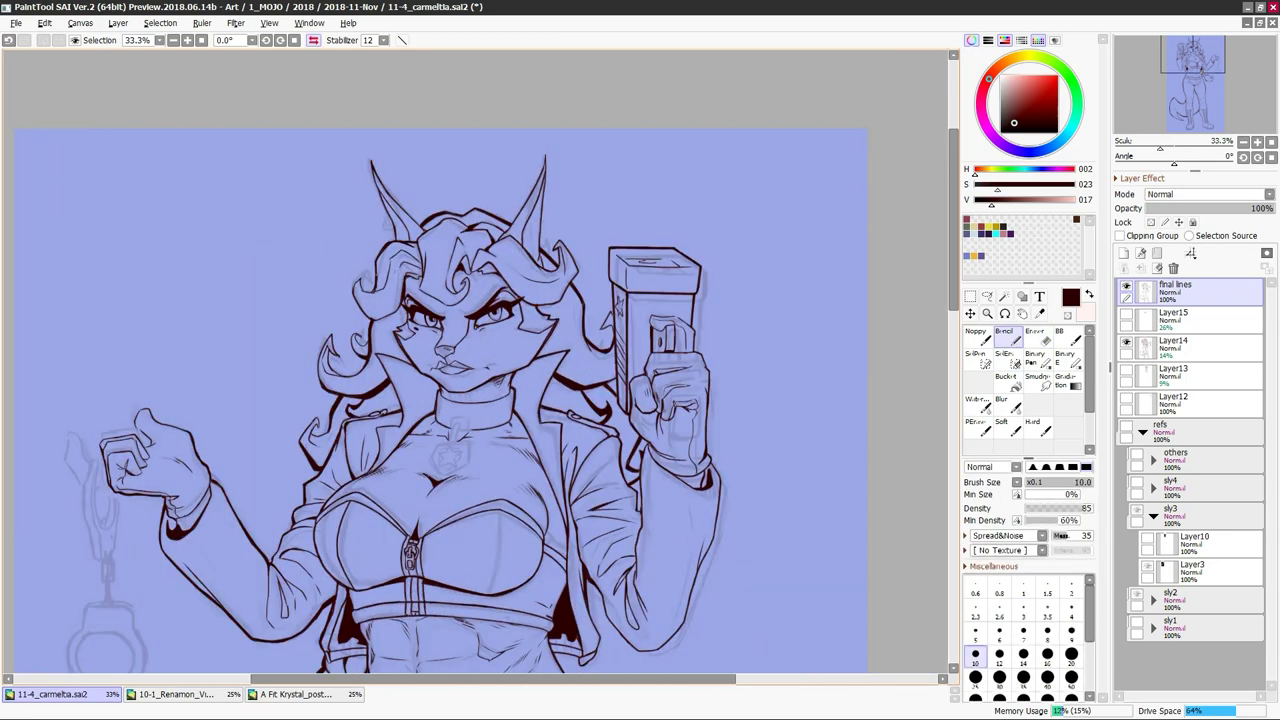
pyautogui.press('h')
pyautogui.press('h')
pyautogui.press('h')
pyautogui.press('e')
pyautogui.press('n')
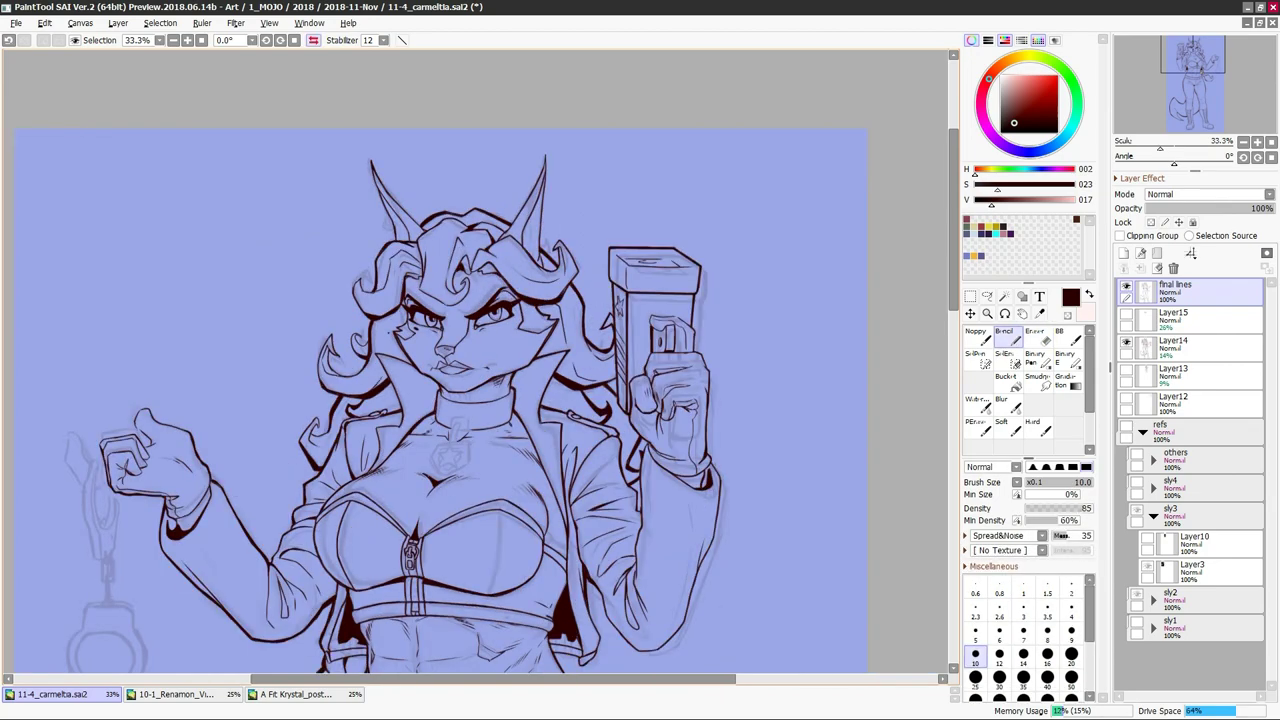
# Ink the outline of the badge pendant below the collar and begin its star
pyautogui.press('h')
pyautogui.press('r')
pyautogui.press('r')
pyautogui.press('h')
pyautogui.scroll(1, 323, 510)
pyautogui.press('h')
pyautogui.press('h')
pyautogui.press('h')
pyautogui.press('h')
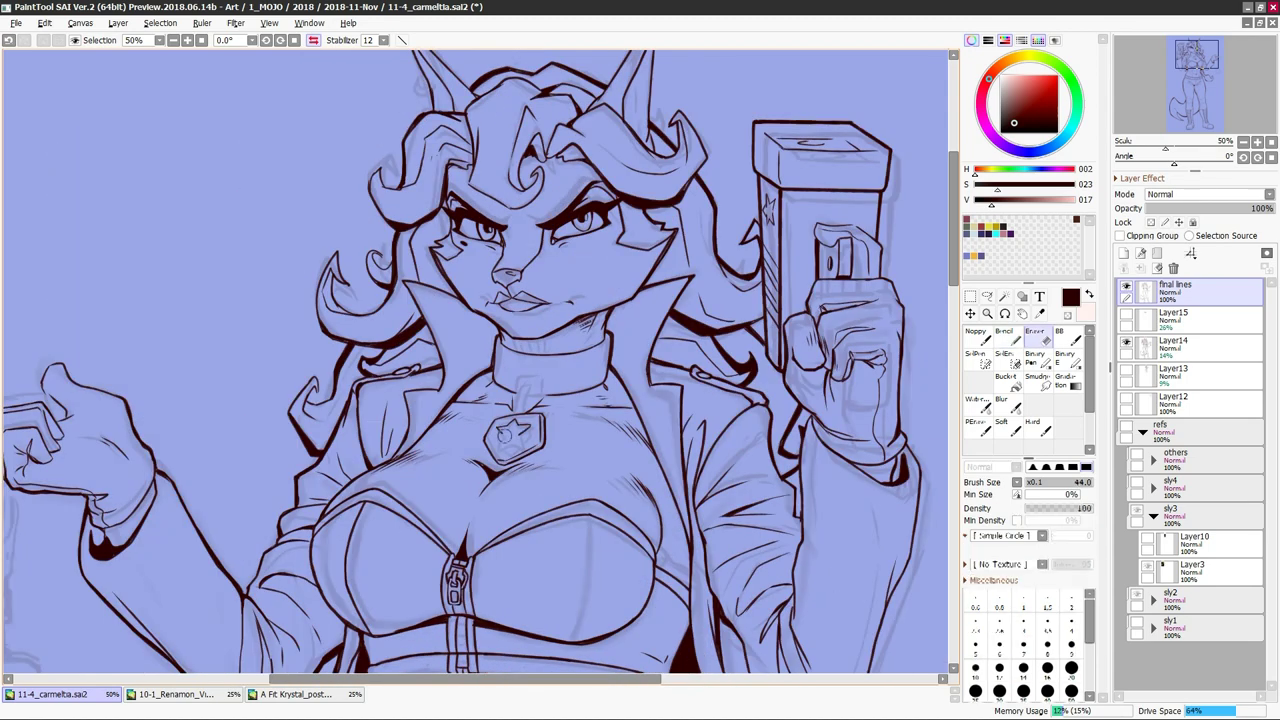
# Ink the pendant's star and the ring and clasp joining it to the collar
pyautogui.press('h')
pyautogui.press('h')
pyautogui.press('h')
pyautogui.press('h')
pyautogui.press('h')
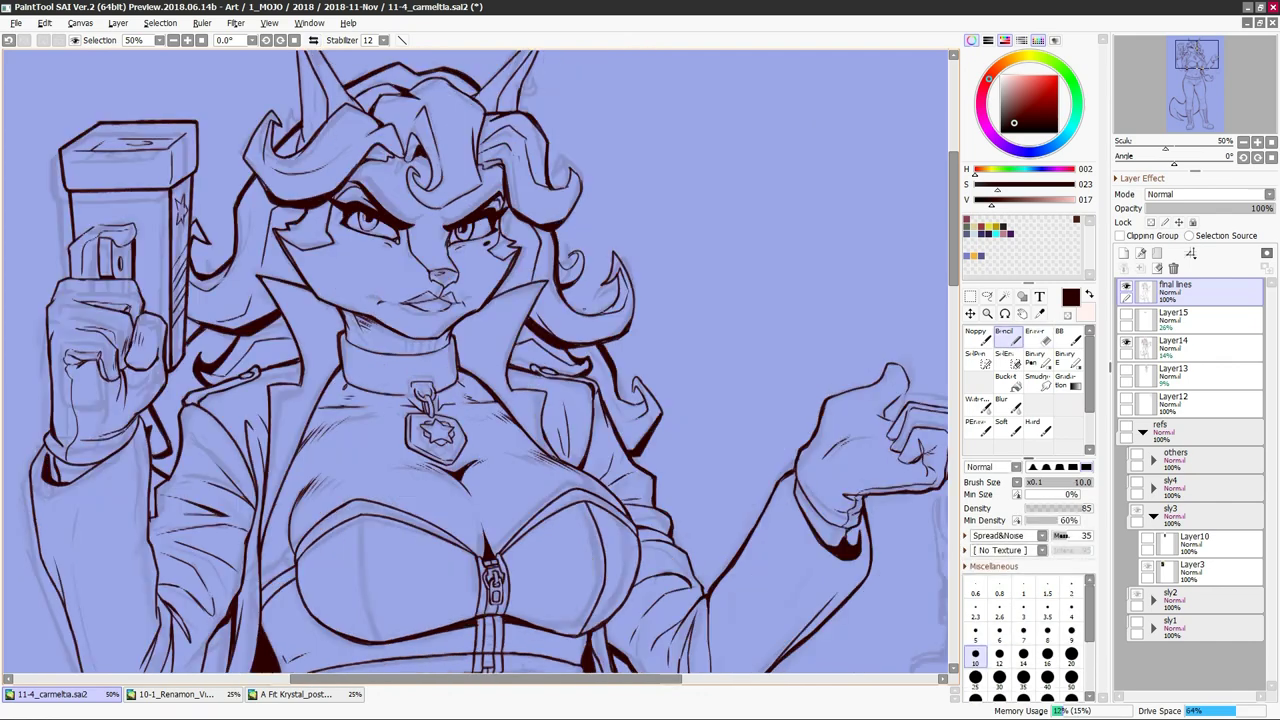
pyautogui.press('h')
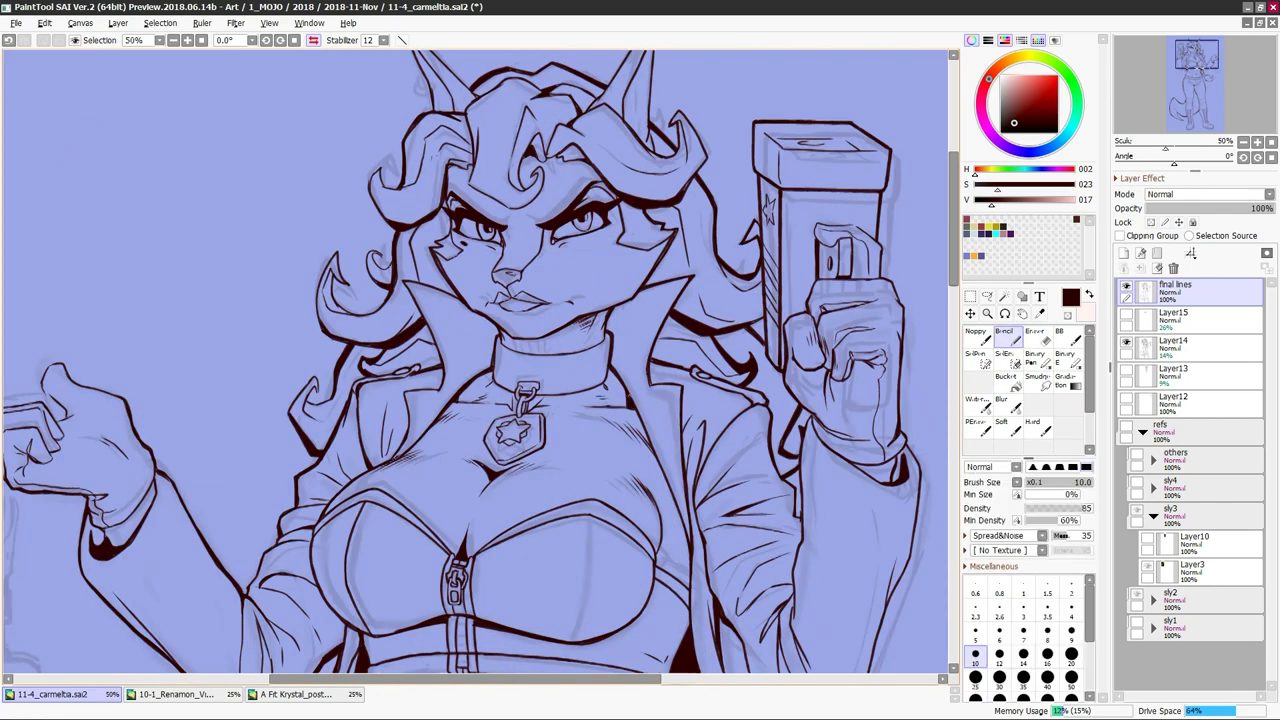
# Review the whole figure's line art and save the drawing
pyautogui.press('h')
pyautogui.press('-')
pyautogui.press('-')
pyautogui.moveTo(502, 494); pyautogui.dragTo(476, 508)
pyautogui.press('h')
pyautogui.press('h')
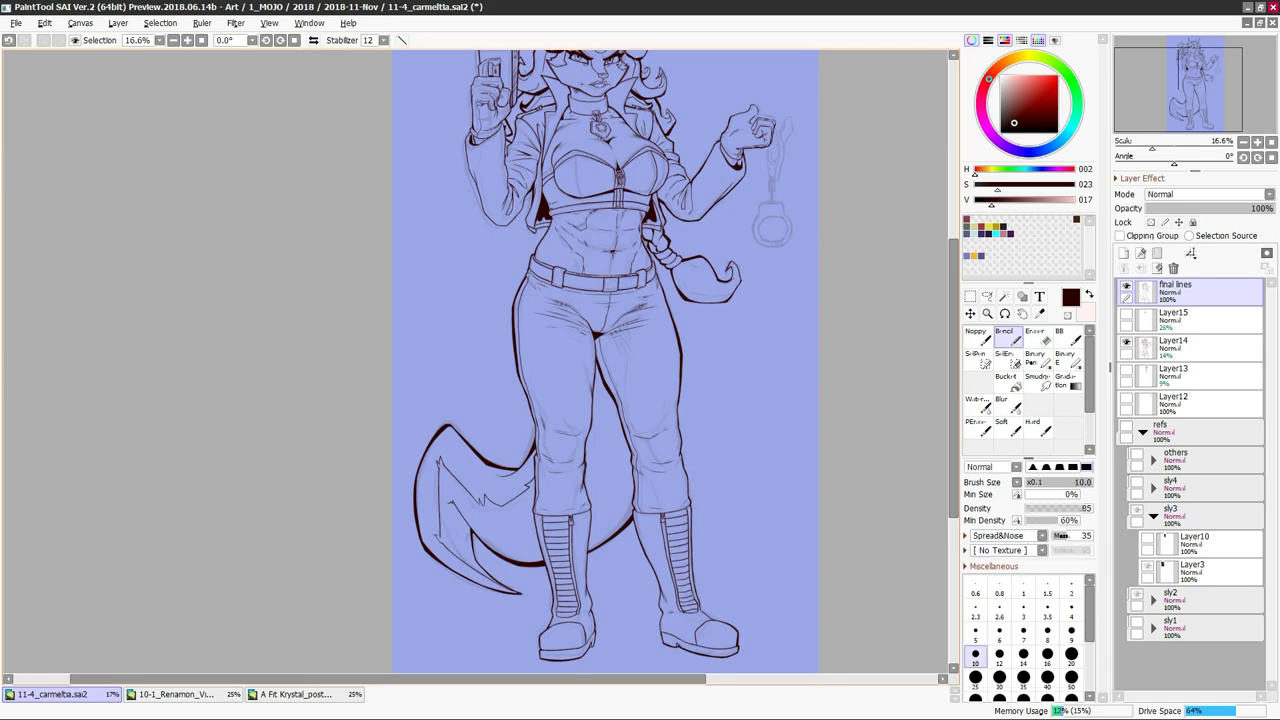
pyautogui.press('+')
pyautogui.press('+')
pyautogui.press('h')
pyautogui.press('h')
pyautogui.press('h')
pyautogui.scroll(5, 475, 360)
pyautogui.hscroll(3, 475, 360)
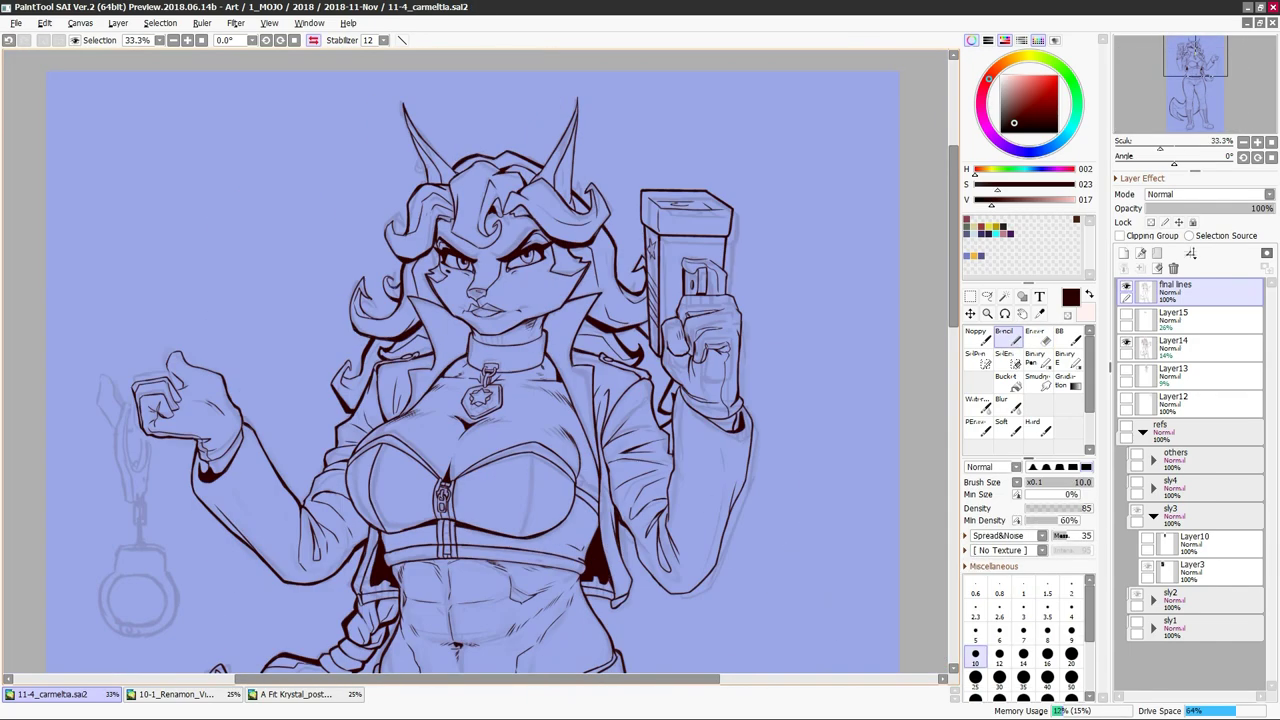
# Ink the fur lines inside the ears and a small hoop earring on the handcuff-side ear
pyautogui.press('h')
pyautogui.press('h')
pyautogui.press('h')
pyautogui.press('h')
pyautogui.press('h')
pyautogui.press('h')
pyautogui.press('h')
pyautogui.press('h')
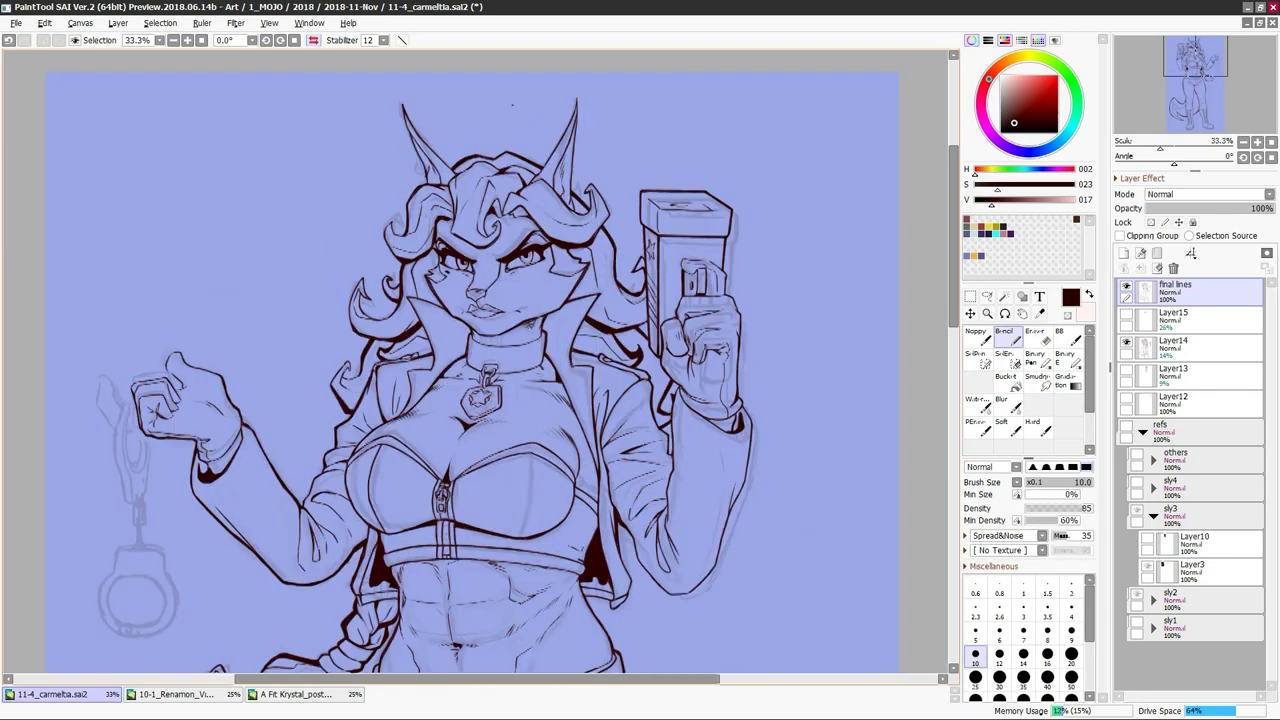
pyautogui.scroll(1, 415, 185)
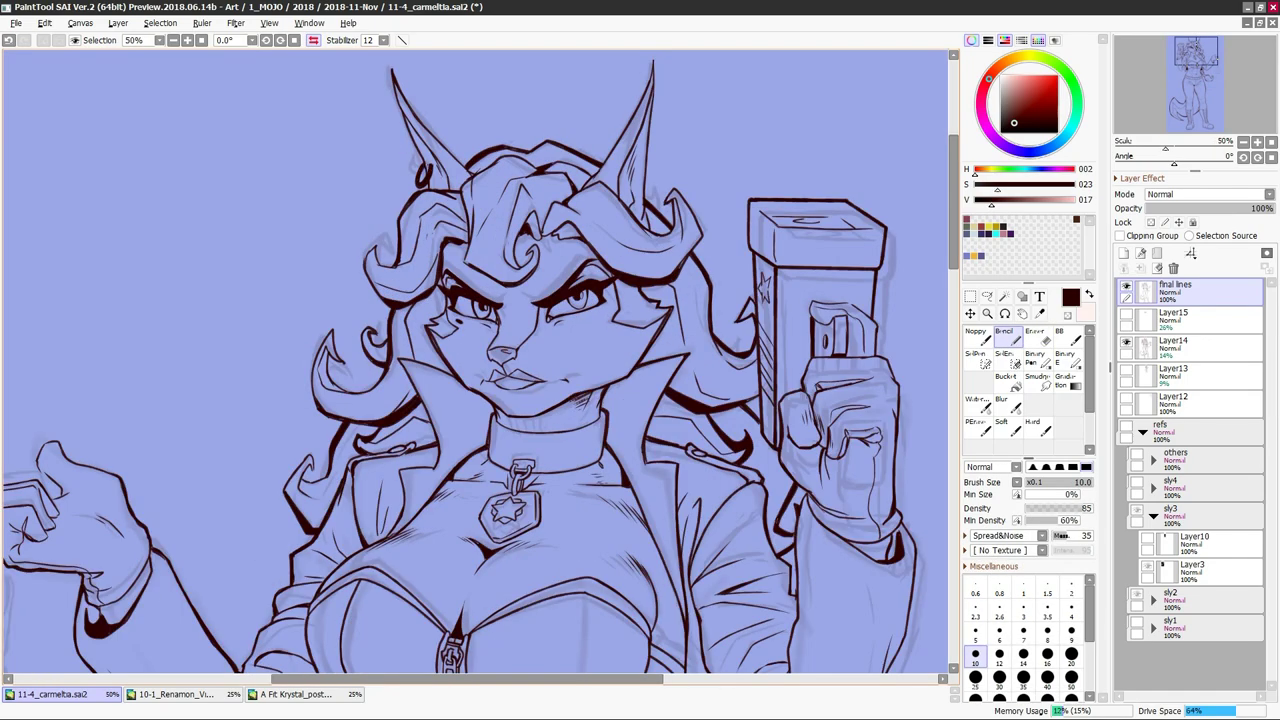
# Review the line art of the head, ears and upper body in mirrored and unmirrored view
pyautogui.press('e')
pyautogui.press('b')
pyautogui.press('h')
pyautogui.press('h')
pyautogui.press('h')
pyautogui.scroll(-3, 475, 360)
pyautogui.press('h')
pyautogui.press('h')
pyautogui.scroll(-3, 475, 360)
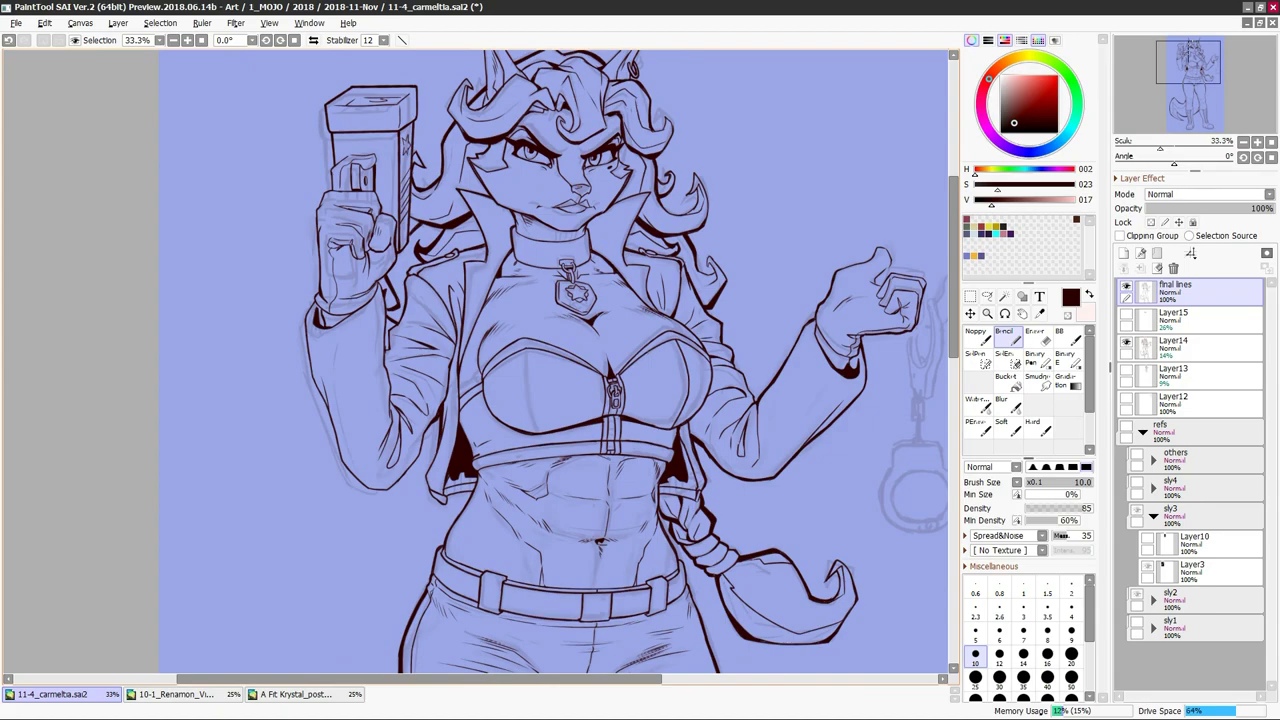
# Ink the extended little finger of the handcuff hand over the sketch
pyautogui.scroll(-3, 629, 466)
pyautogui.scroll(3, 629, 466)
pyautogui.press('e')
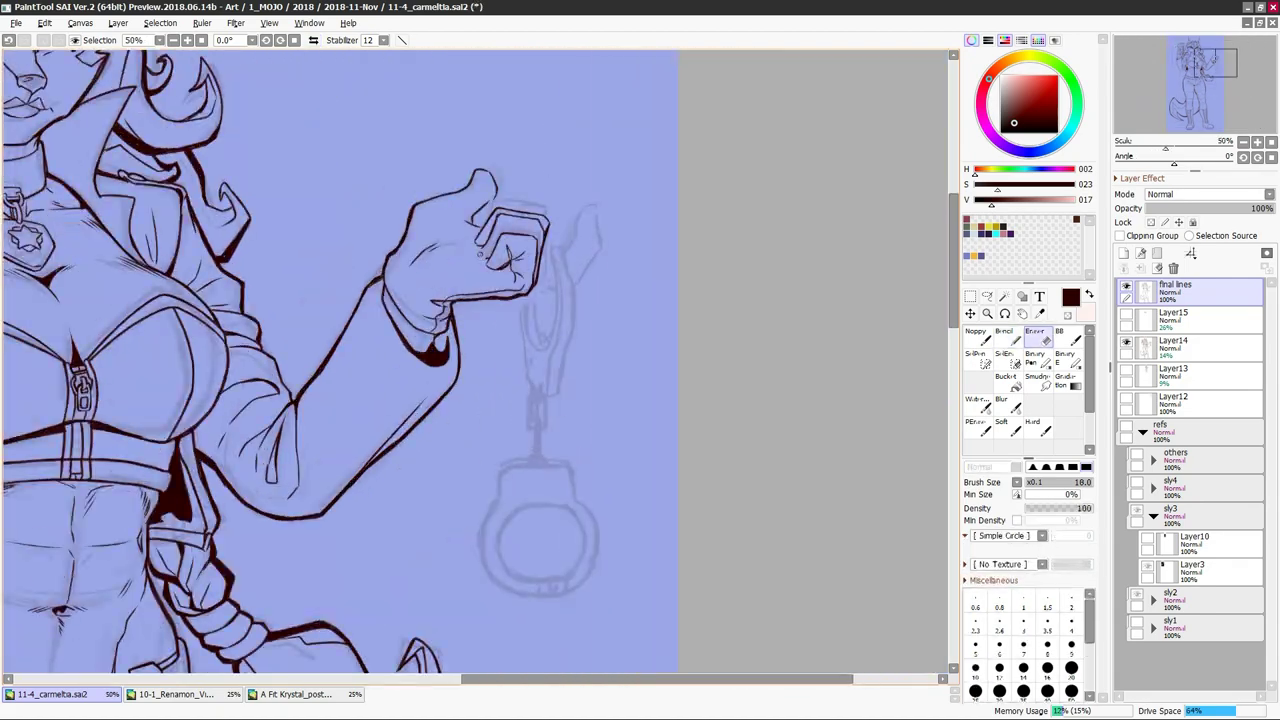
pyautogui.press('n')
pyautogui.press('h')
pyautogui.press('h')
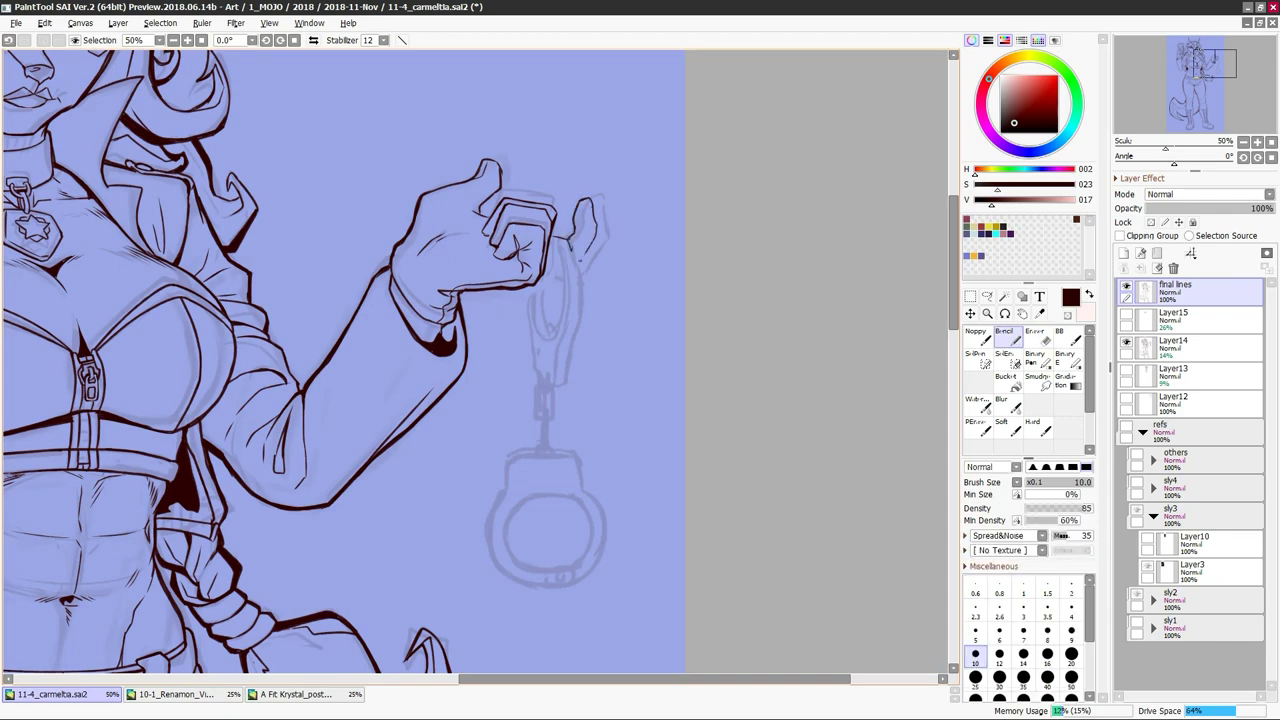
pyautogui.press('h')
pyautogui.press('h')
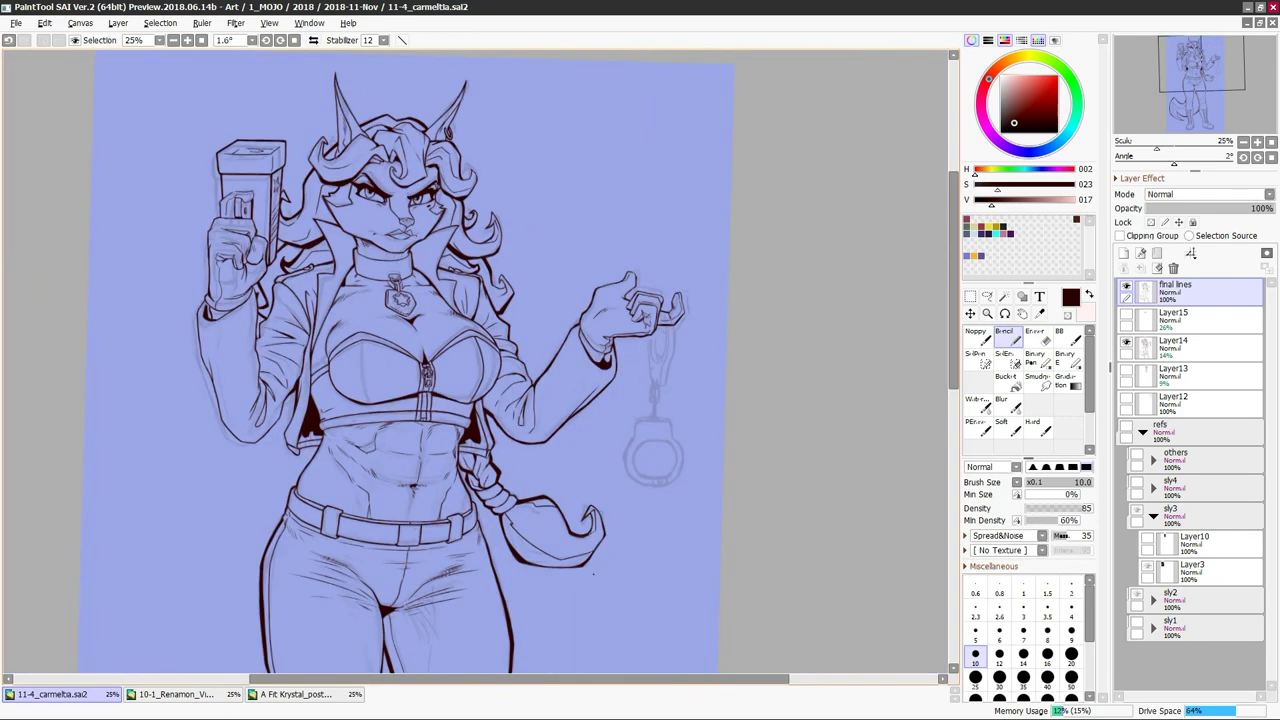
# Ink the outer band of the upper handcuff hanging from the curled fingers
pyautogui.moveTo(600, 300); pyautogui.dragTo(692, 395)
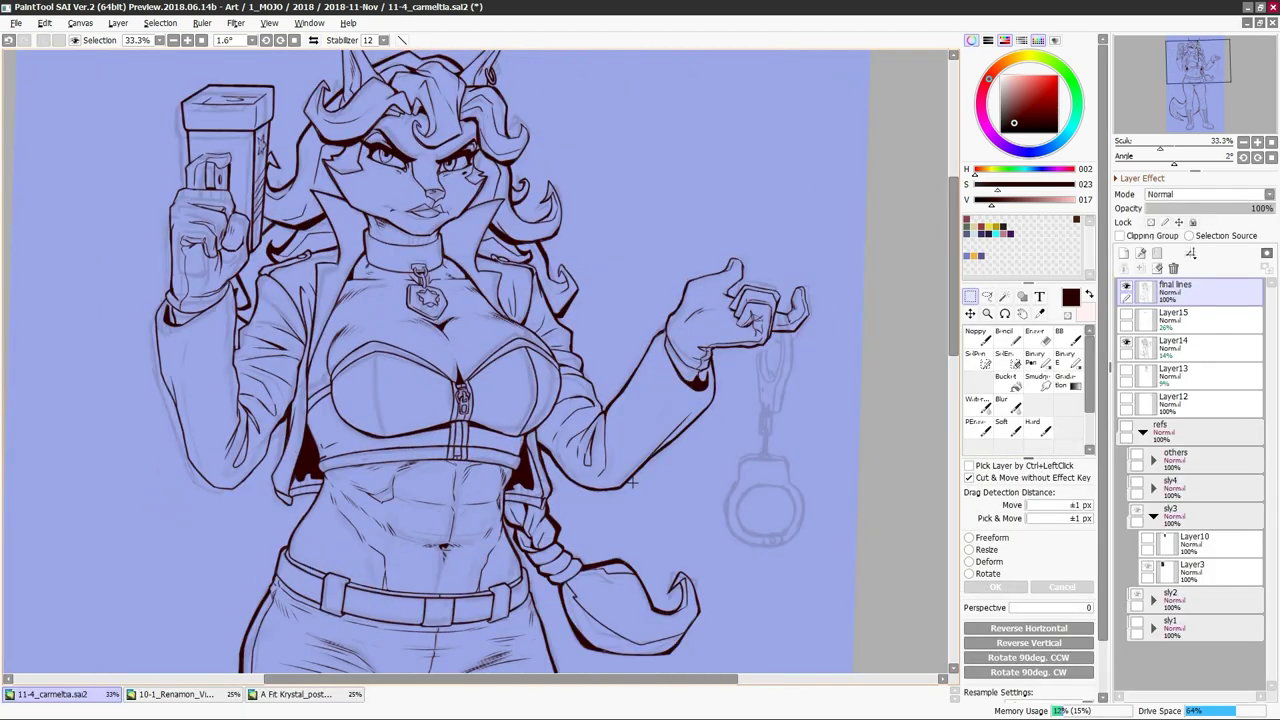
pyautogui.click(1124, 253)
pyautogui.hotkey('ctrl', 'z')
pyautogui.press('h')
pyautogui.press('e')
pyautogui.press('h')
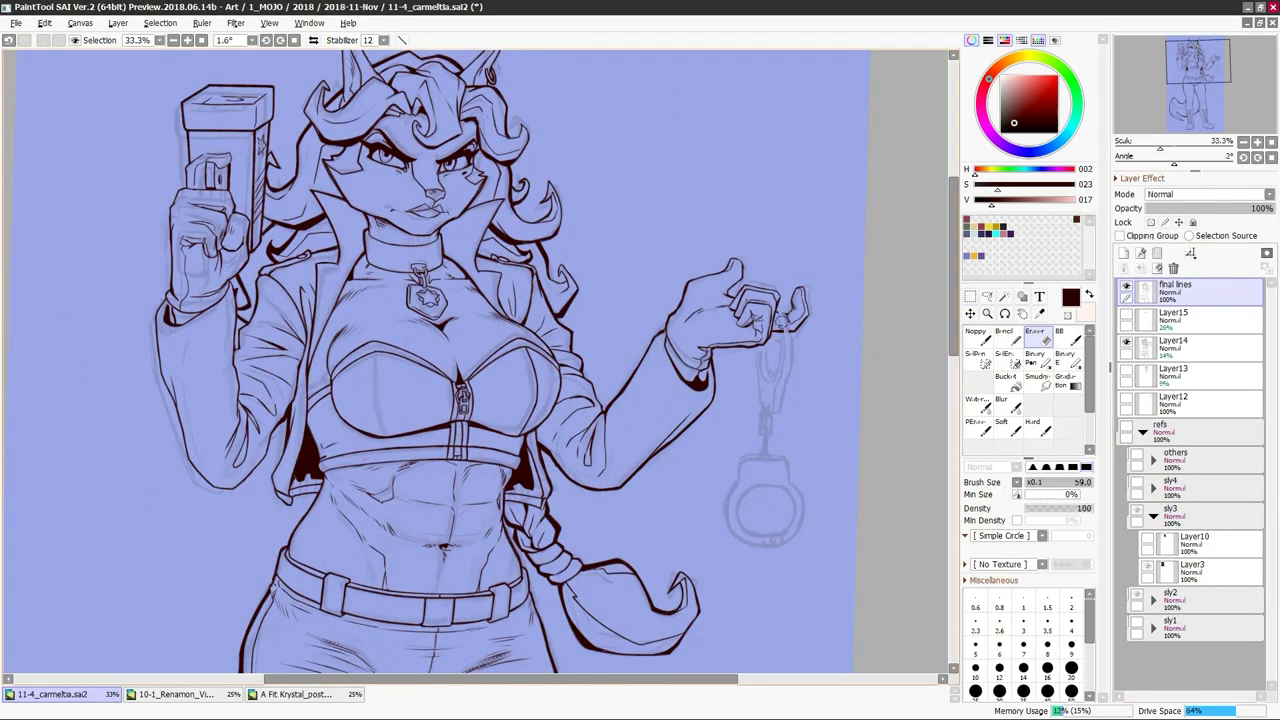
pyautogui.press('n')
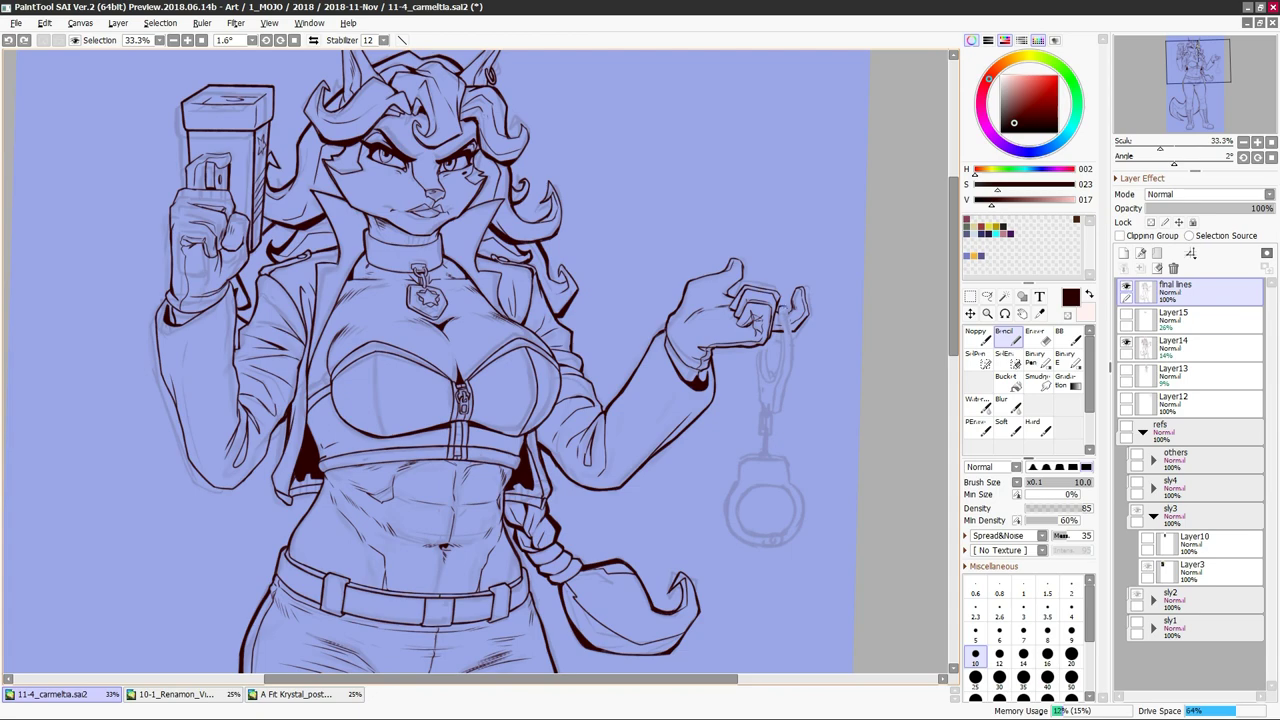
pyautogui.press('h')
pyautogui.press('End')
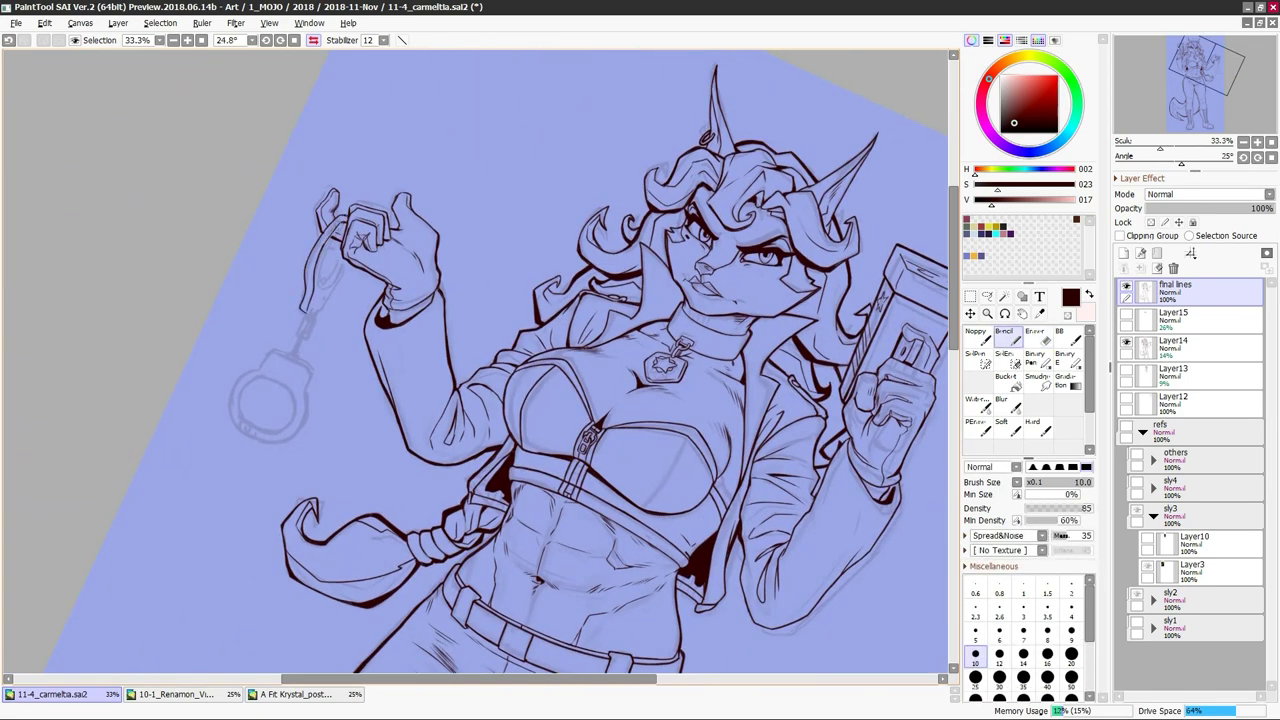
# Ink the upper cuff's inner edge and its tapered lower end, cleaning up the overlapping lines
pyautogui.press('Delete')
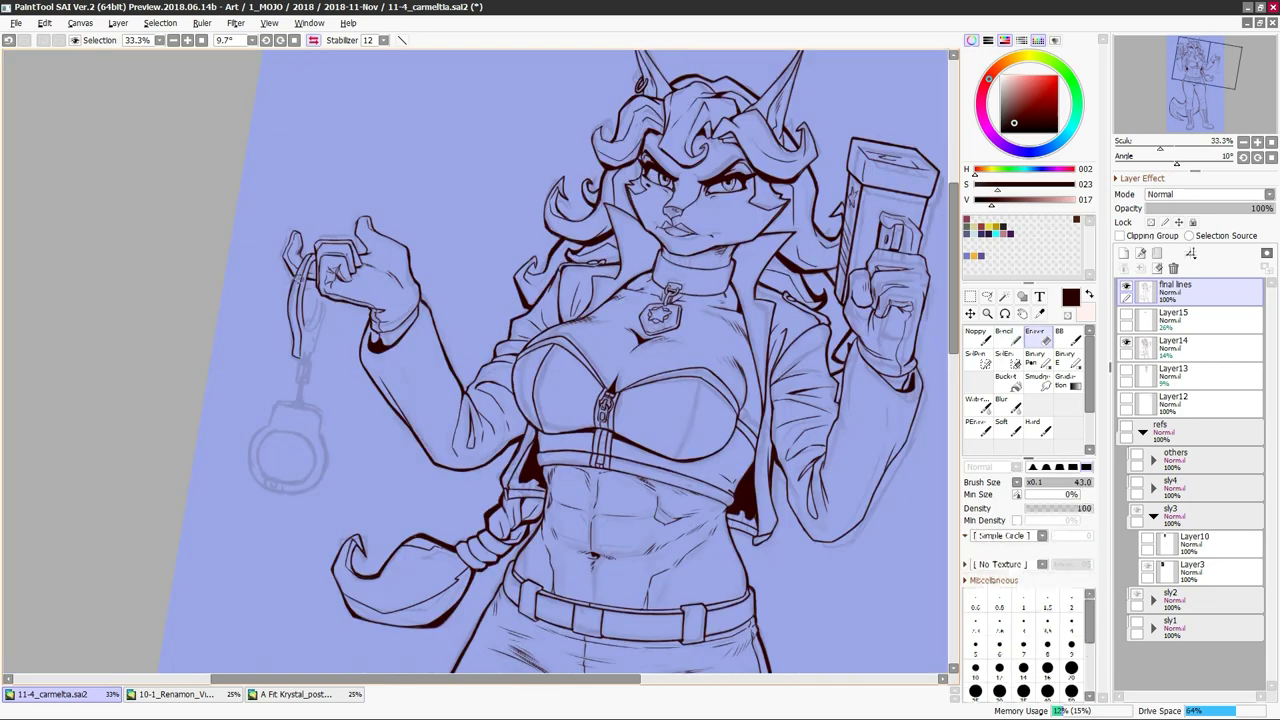
pyautogui.press('Insert')
pyautogui.press('Insert')
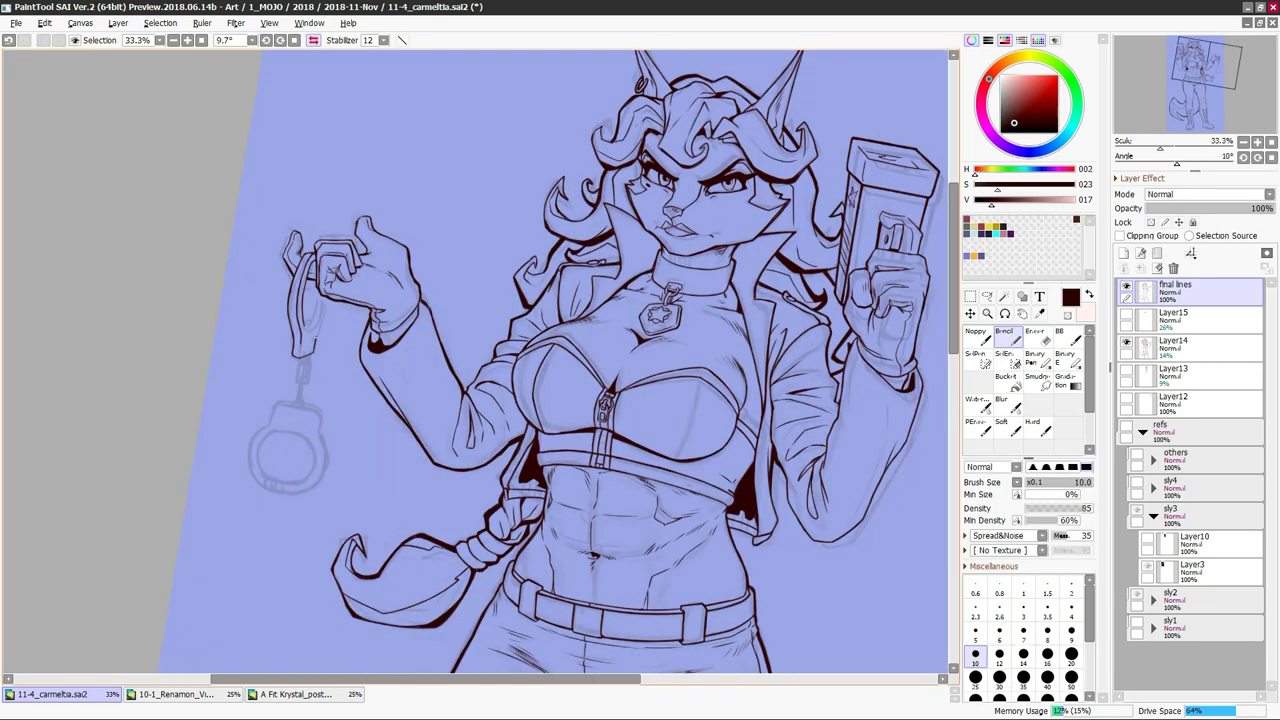
pyautogui.press('Insert')
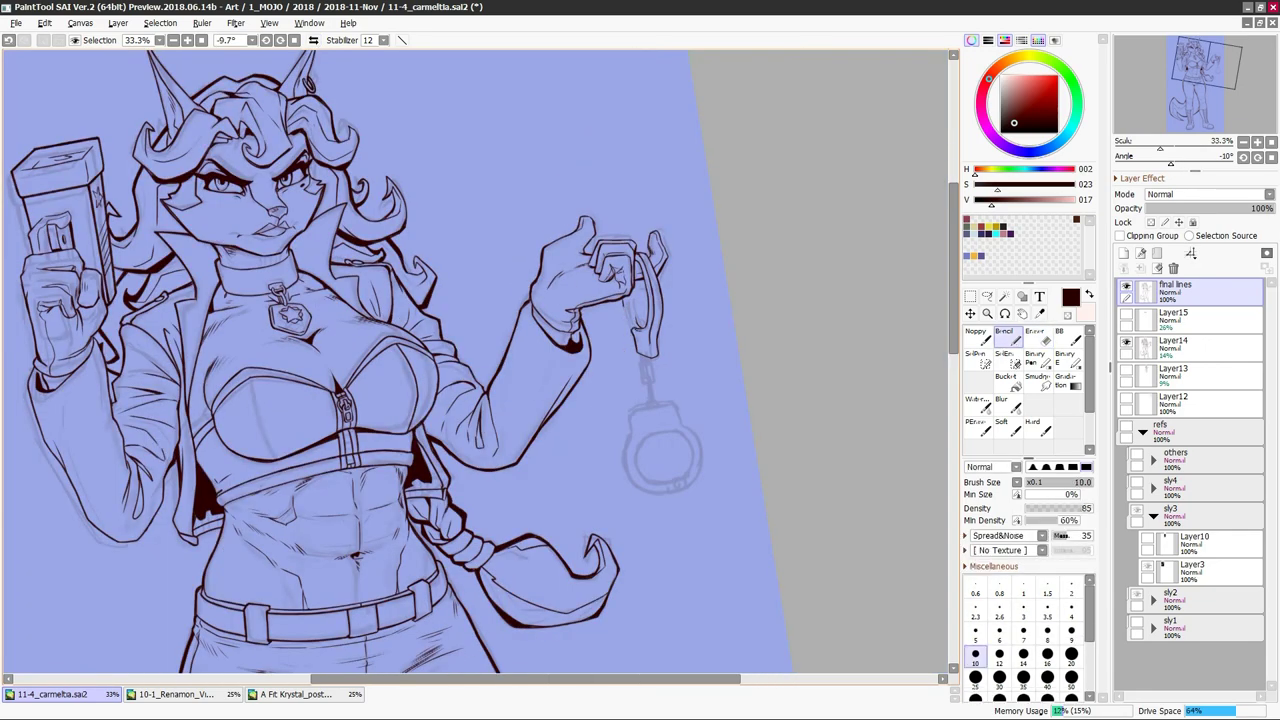
pyautogui.press('Insert')
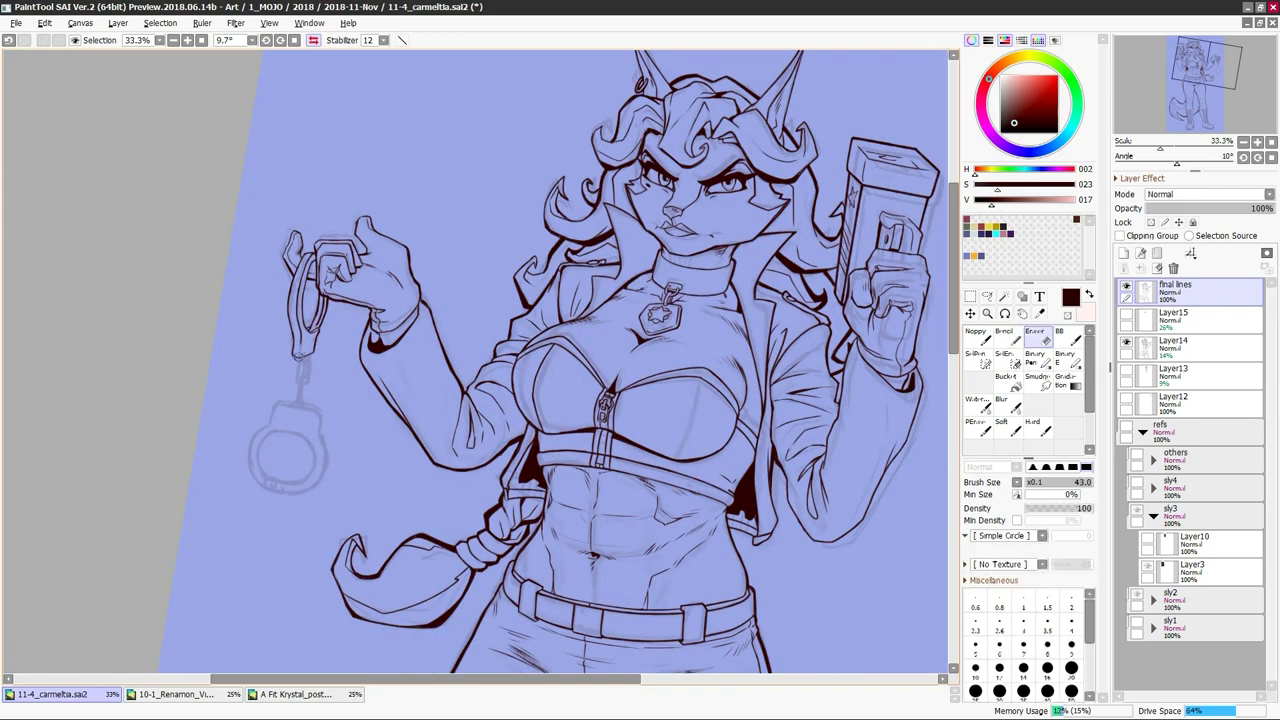
# Finish the upper cuff's lower end and ink the chain links hanging below it
pyautogui.press('Insert')
pyautogui.press('Insert')
pyautogui.press('Home')
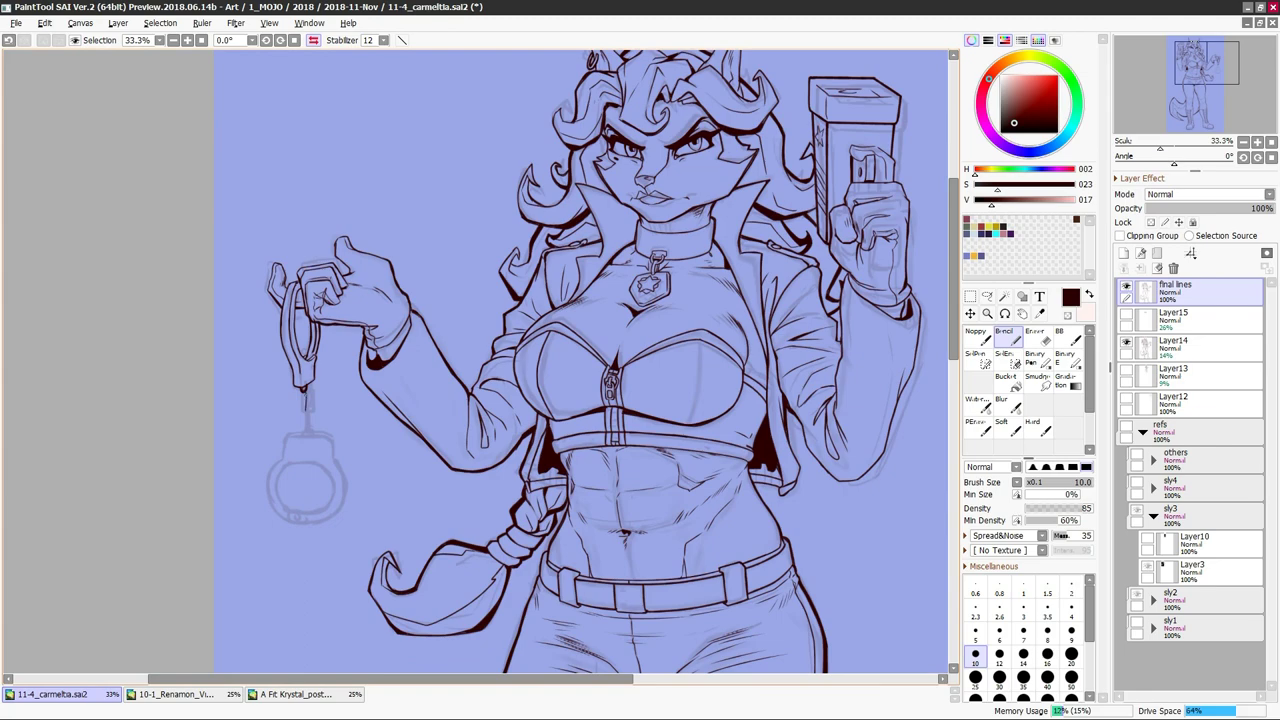
pyautogui.press('Insert')
pyautogui.press('Insert')
pyautogui.press('e')
pyautogui.moveTo(325, 341); pyautogui.dragTo(433, 281)
pyautogui.press('n')
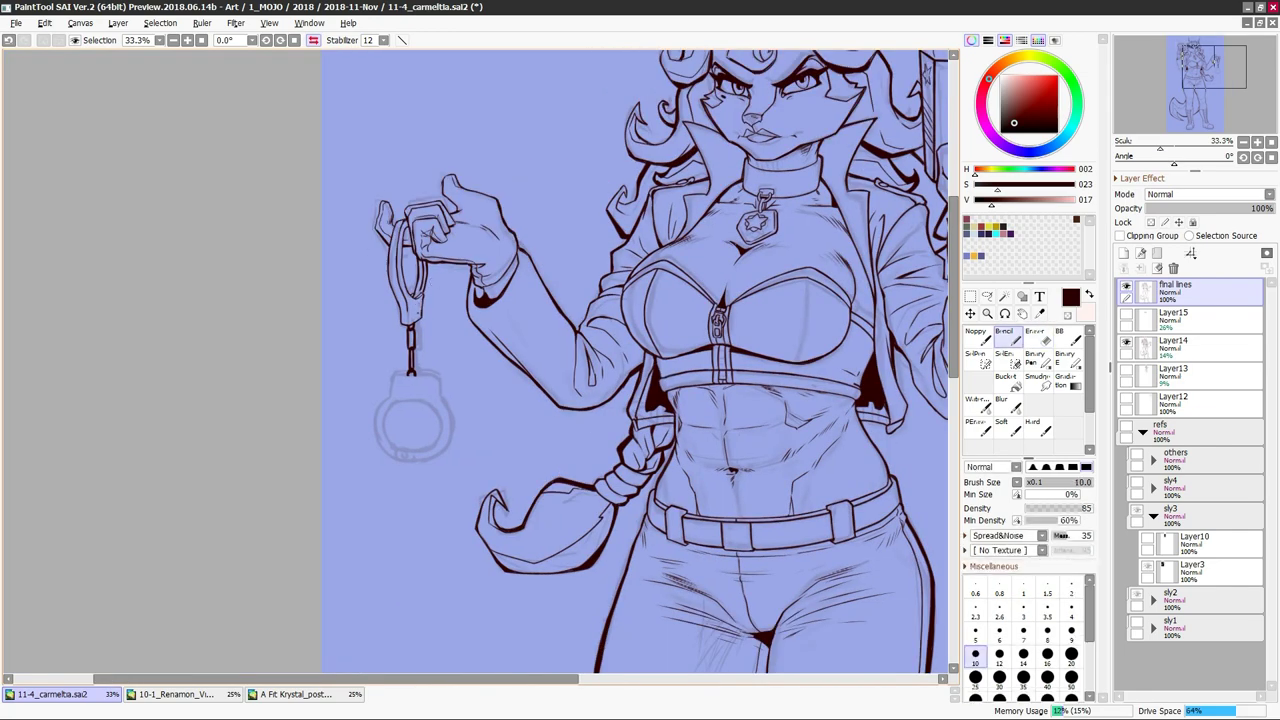
# Ink the lower cuff's rectangular housing and its double circular ring
pyautogui.moveTo(377, 192); pyautogui.dragTo(470, 330)
pyautogui.press('Insert')
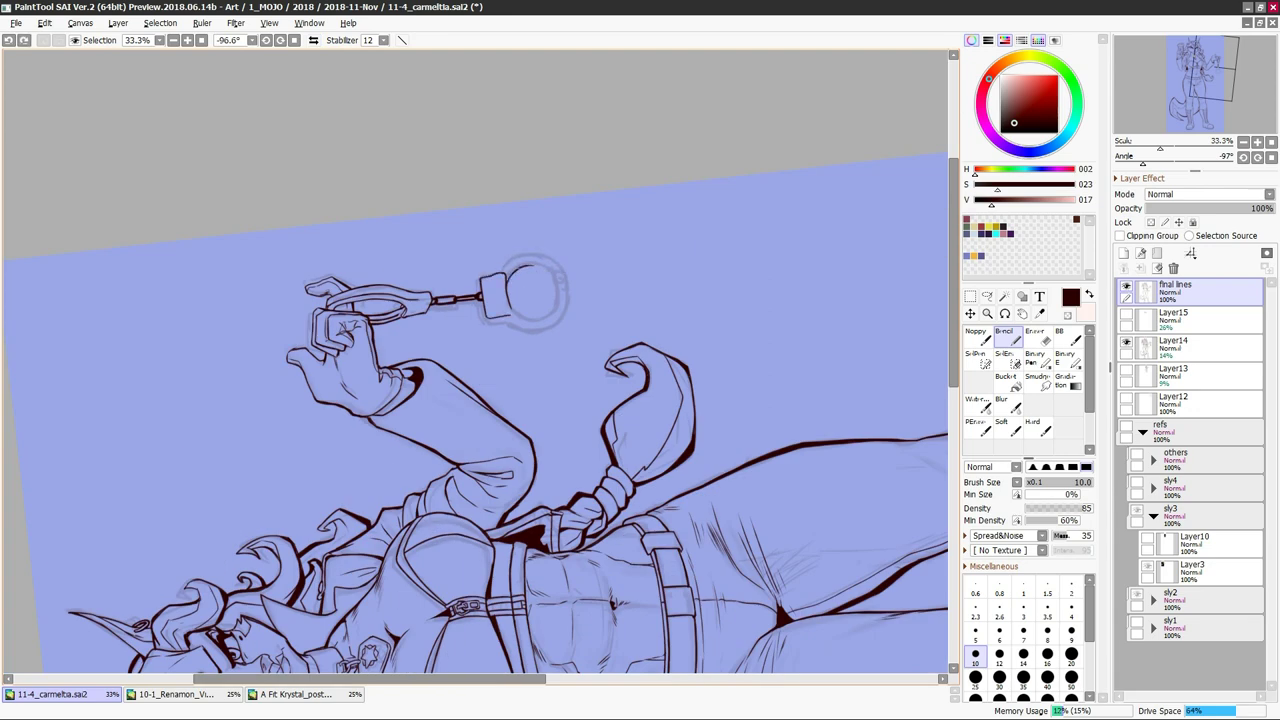
pyautogui.moveTo(530, 265); pyautogui.dragTo(492, 404)
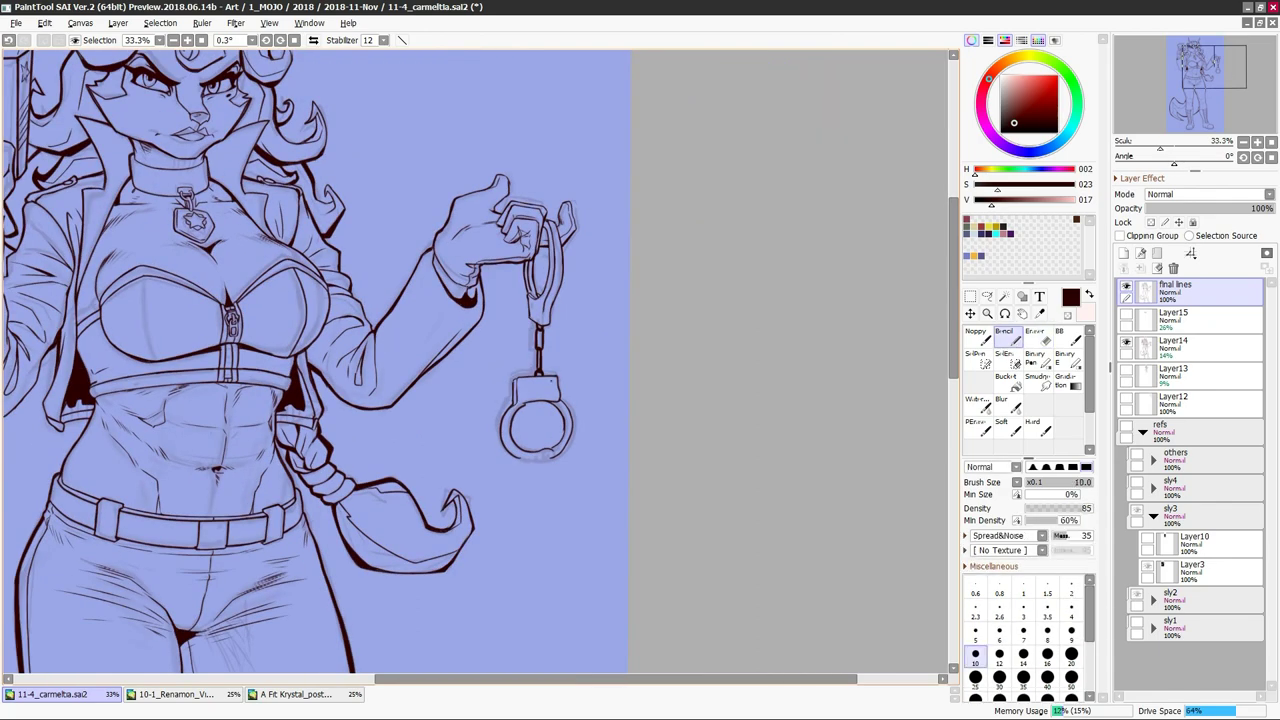
pyautogui.press('Insert')
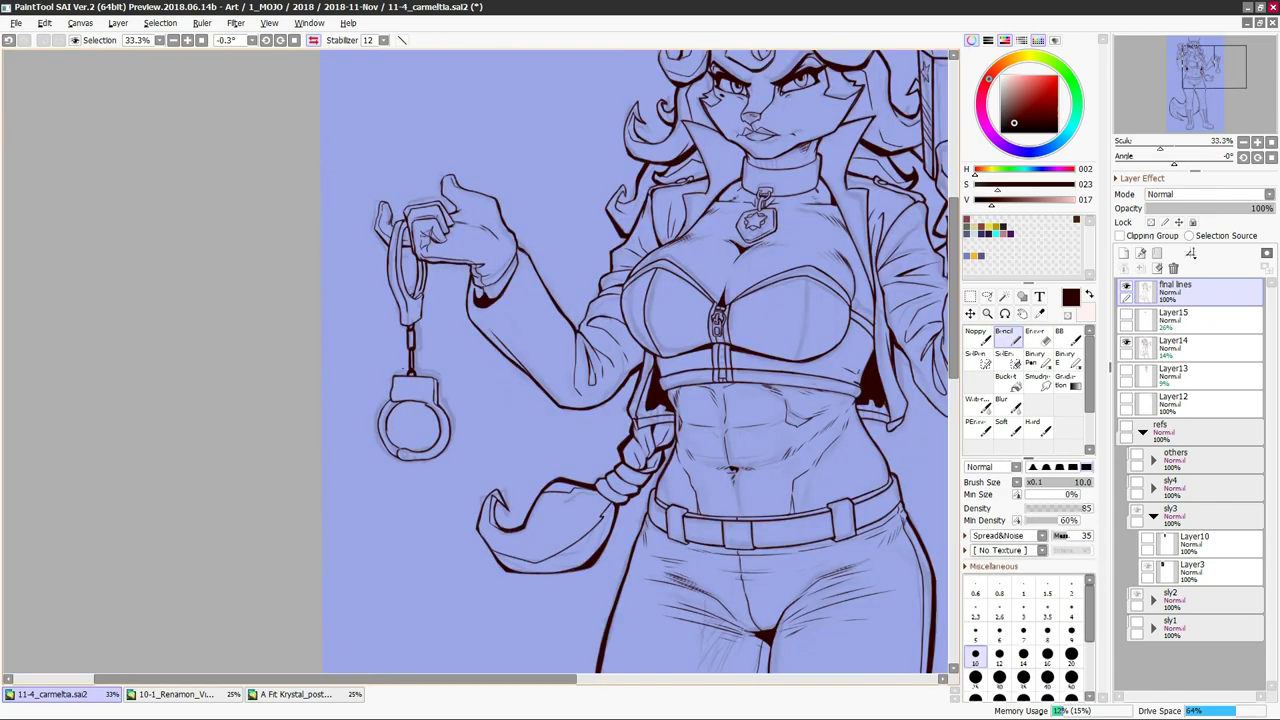
# Enlarge the lower cuff and ink a small round hinge at the bottom of its ring
pyautogui.hotkey('ctrl', 't')
pyautogui.press('Return')
pyautogui.press('Insert')
pyautogui.press('Insert')
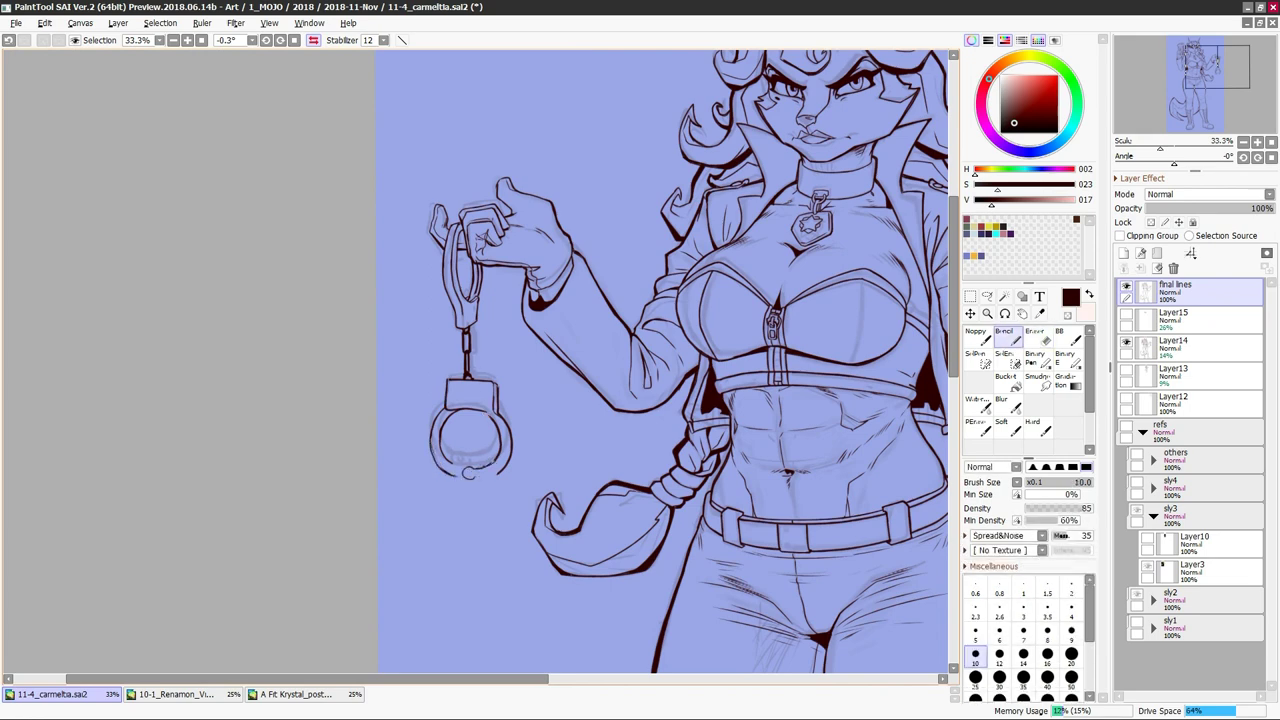
pyautogui.press('e')
pyautogui.press('Insert')
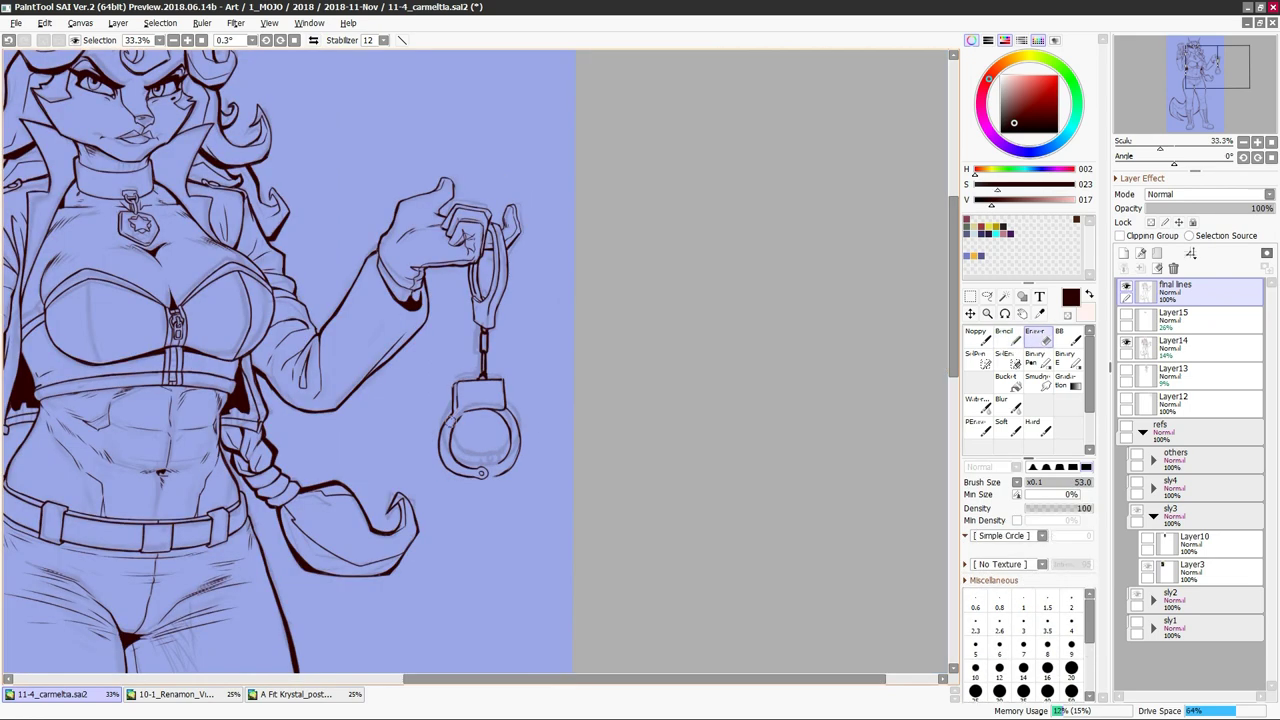
pyautogui.press('n')
# Close the corners of the lower cuff's housing and ink its side edge for thickness
pyautogui.scroll(5, 446, 403)
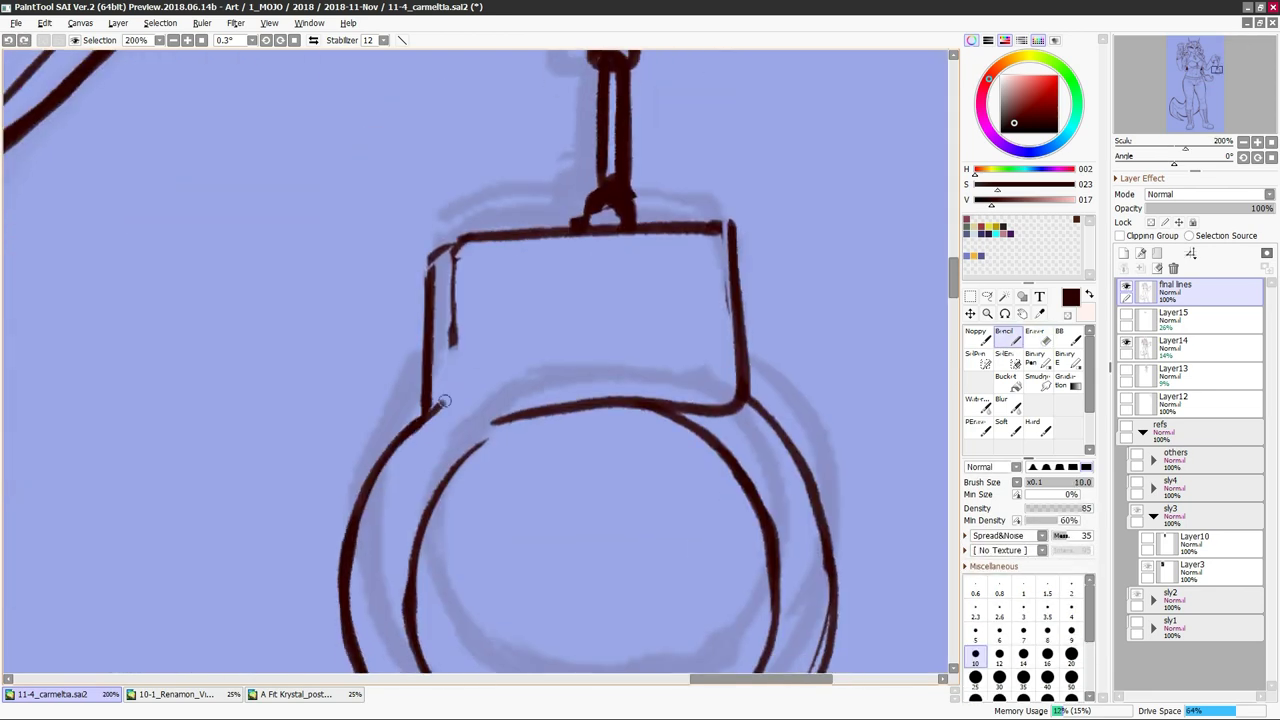
pyautogui.press('h')
pyautogui.moveTo(222, 375); pyautogui.dragTo(218, 228)
pyautogui.press('h')
pyautogui.moveTo(480, 235); pyautogui.dragTo(715, 226)
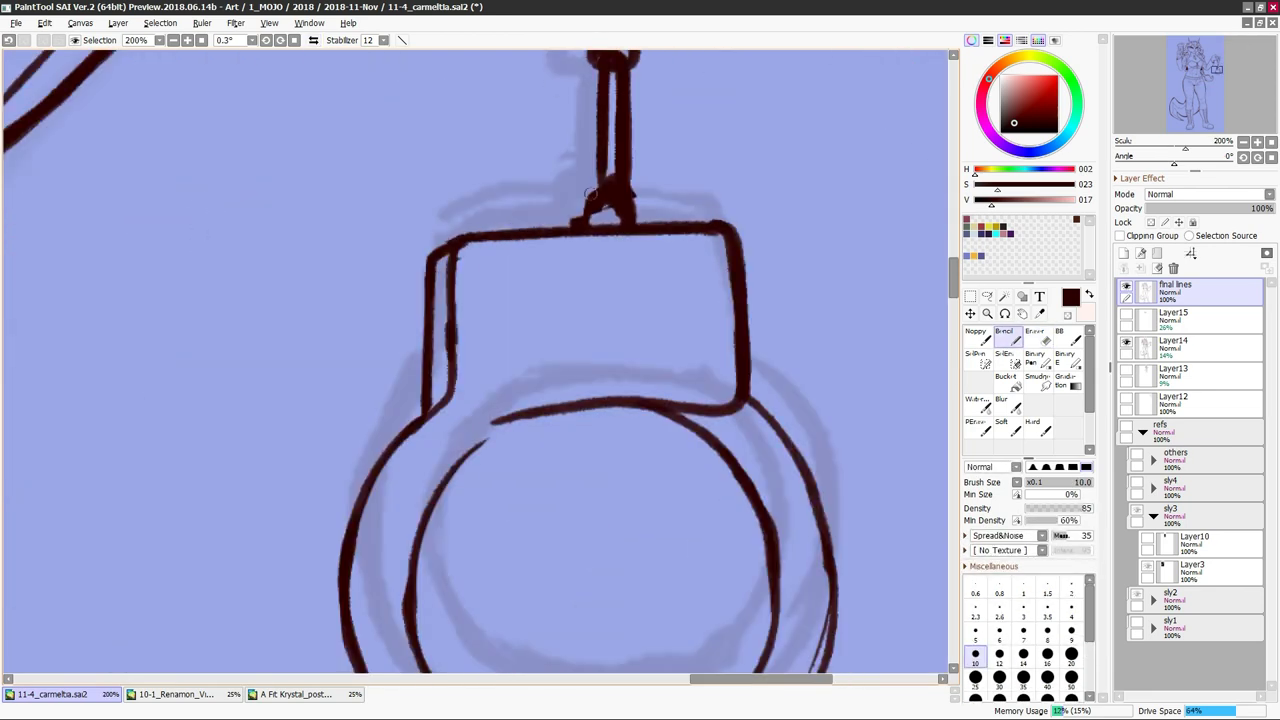
# Refine the lower chain link and the loop joining it to the cuff housing by erasing thin gaps
pyautogui.press('e')
pyautogui.moveTo(598, 92); pyautogui.dragTo(609, 170)
pyautogui.press('h')
pyautogui.moveTo(326, 70)
pyautogui.mouseDown()
pyautogui.moveTo(328, 186)
pyautogui.moveTo(340, 200)
pyautogui.mouseUp()
pyautogui.press('h')
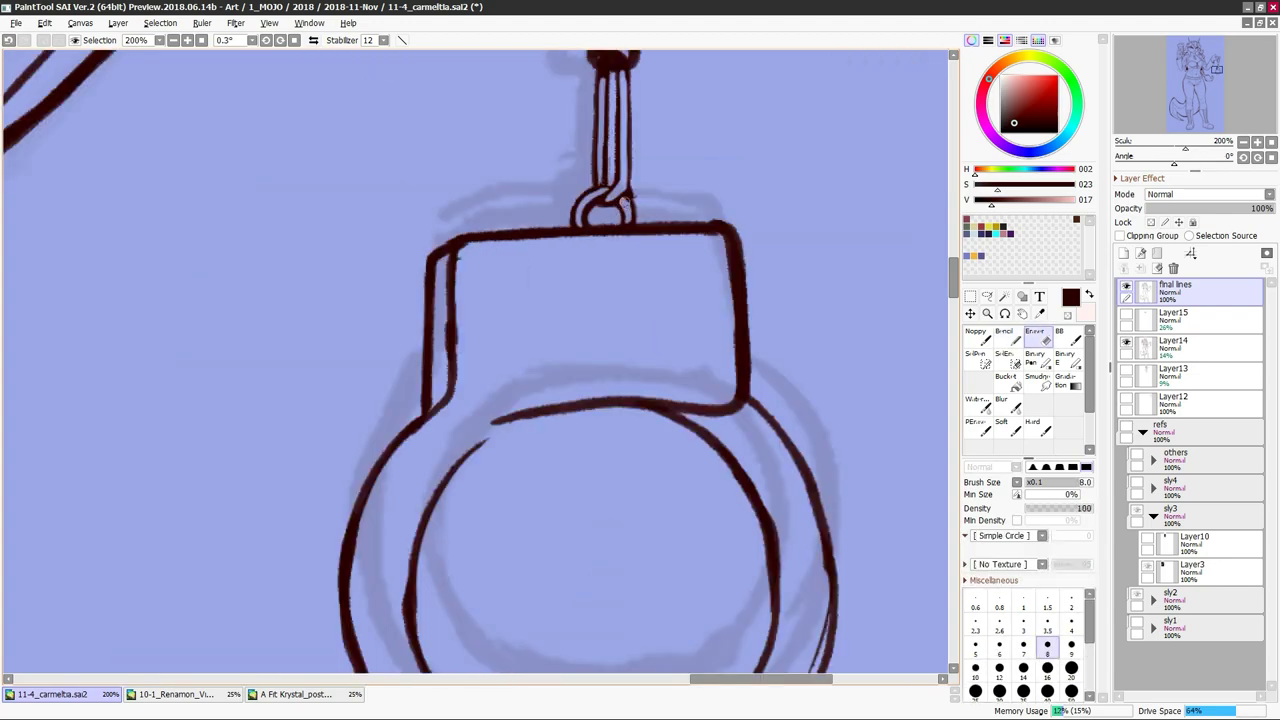
# Complete the lower cuff's ring around the hinge and clean up its lines where it meets the housing
pyautogui.hotkey('ctrl', '-')
pyautogui.hotkey('ctrl', '-')
pyautogui.hotkey('ctrl', '-')
pyautogui.hotkey('ctrl', '+')
pyautogui.press('h')
pyautogui.press('n')
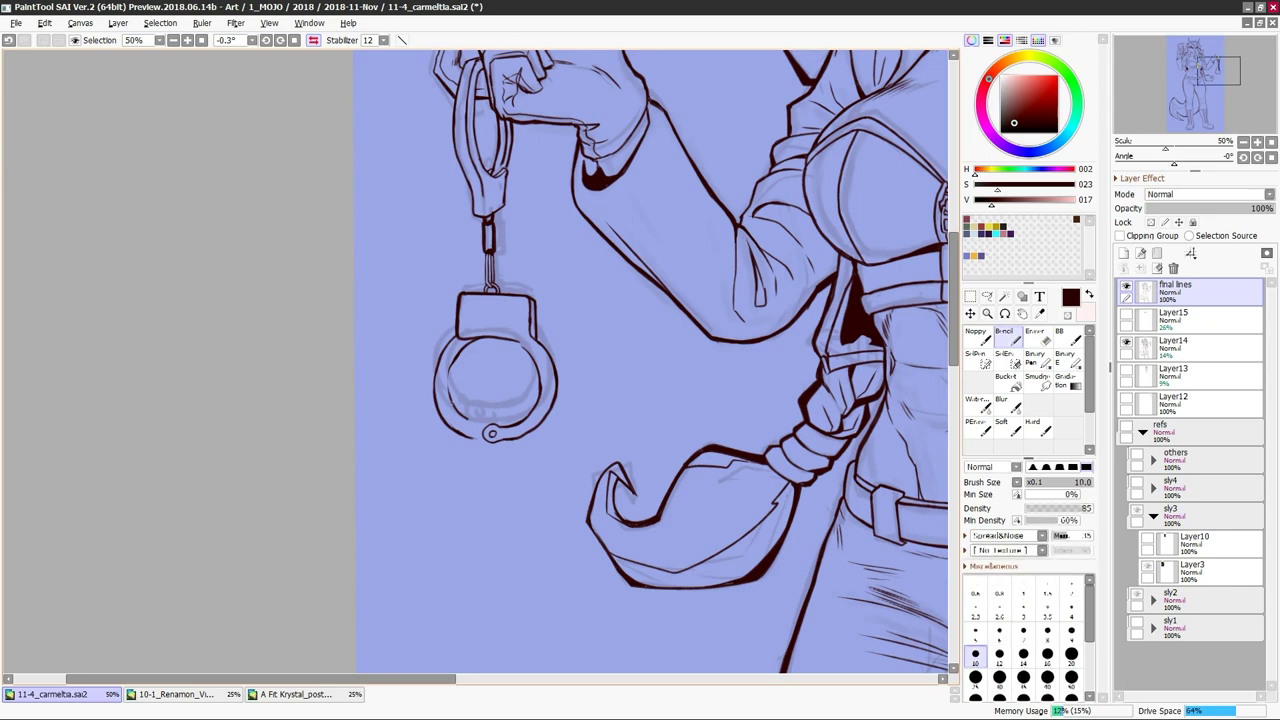
pyautogui.moveTo(453, 368)
pyautogui.mouseDown()
pyautogui.moveTo(413, 368)
pyautogui.moveTo(522, 293)
pyautogui.mouseUp()
pyautogui.press('e')
pyautogui.press('Home')
pyautogui.press('n')
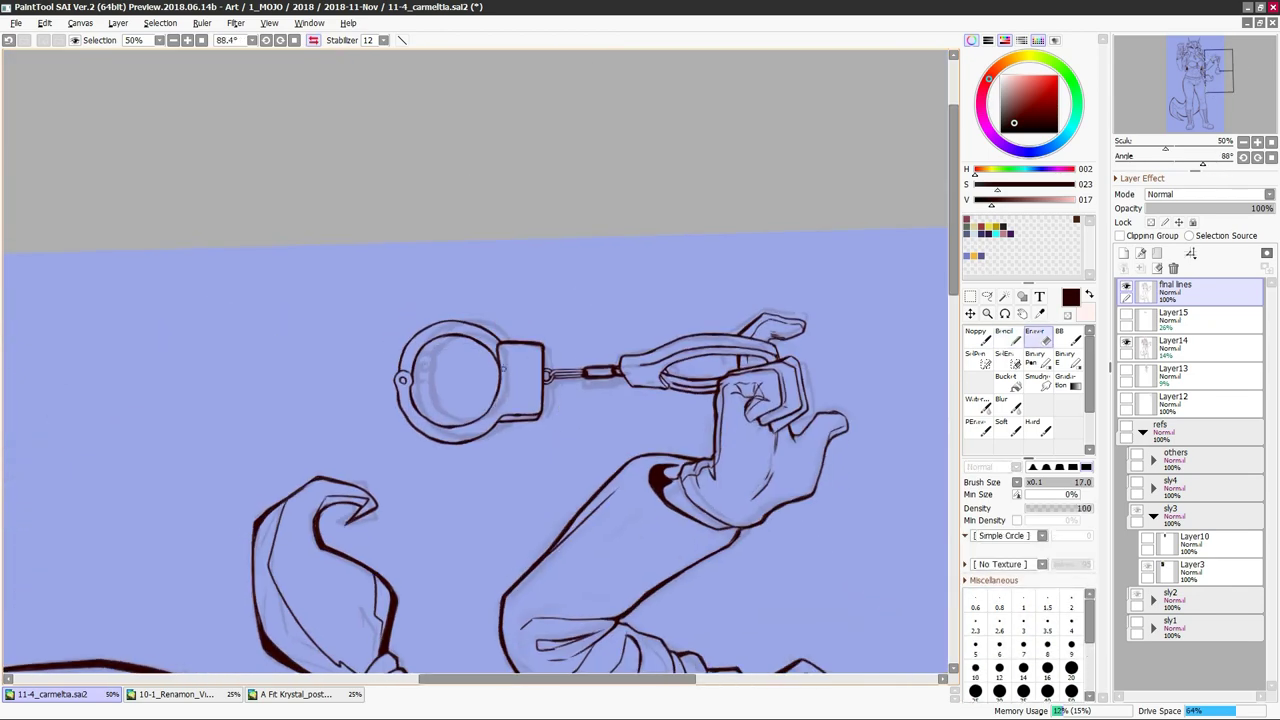
# Hide the sketch, show the character reference images and add a new layer above the final lines
pyautogui.hotkey('ctrl', '-')
pyautogui.hotkey('ctrl', '-')
pyautogui.hotkey('ctrl', '+')
pyautogui.hotkey('ctrl', '+')
pyautogui.hotkey('ctrl', '+')
pyautogui.hotkey('ctrl', '+')
pyautogui.click(1126, 425)
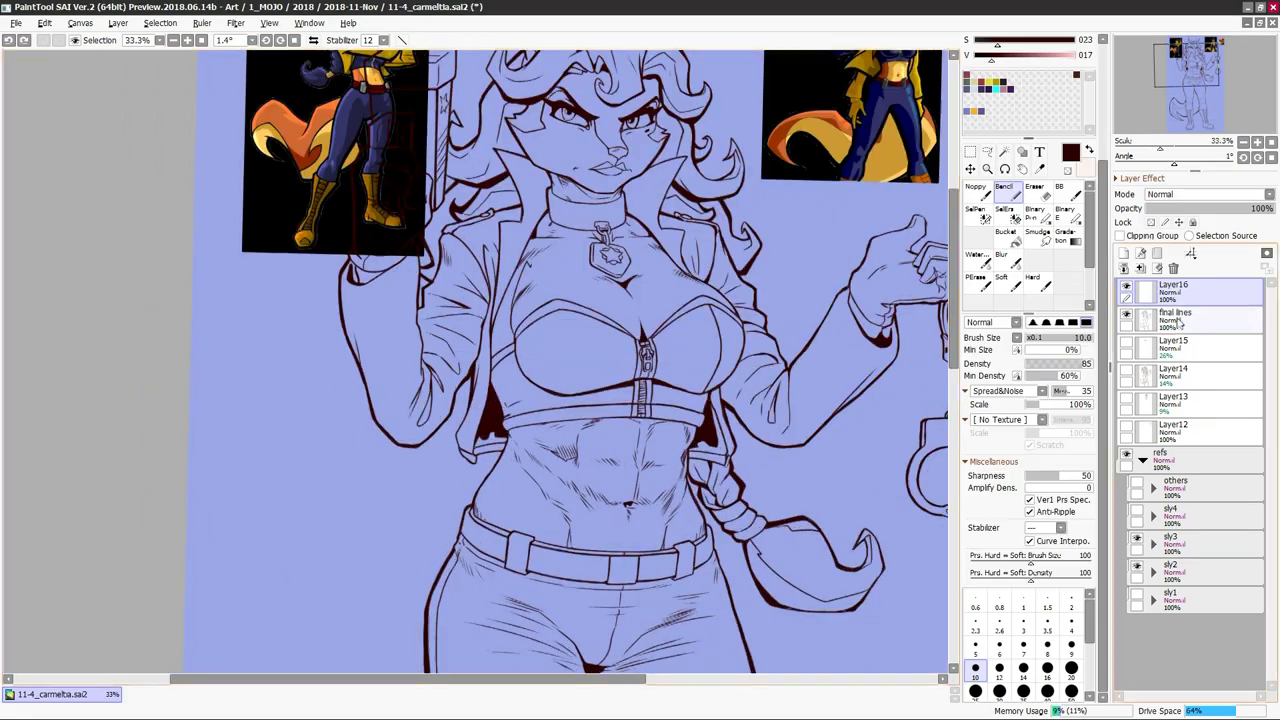
pyautogui.click(1123, 253)
pyautogui.press('h')
pyautogui.press('h')
pyautogui.moveTo(575, 513); pyautogui.dragTo(425, 463)
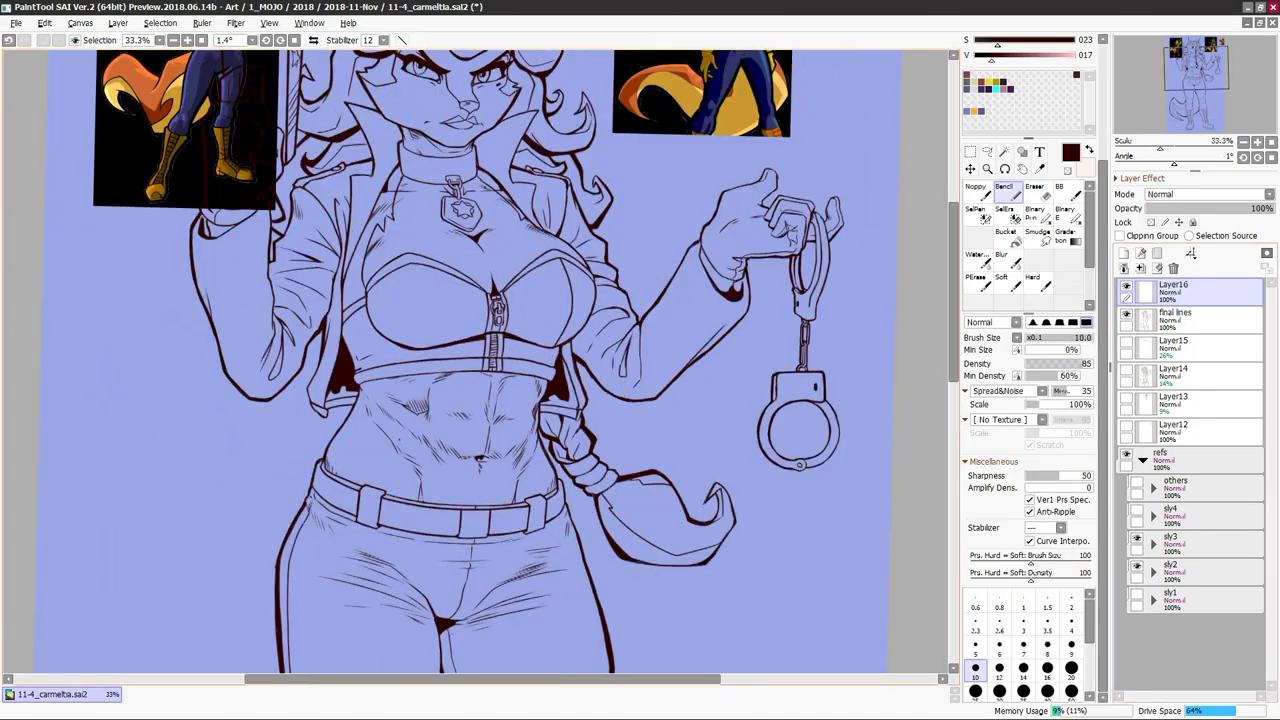
# Refine the jagged fur markings on the chest and waist on the final lines layer
pyautogui.press('h')
pyautogui.hotkey('ctrl', '-')
pyautogui.hotkey('ctrl', '-')
pyautogui.hotkey('ctrl', '+')
pyautogui.hotkey('ctrl', '+')
pyautogui.click(1176, 316)
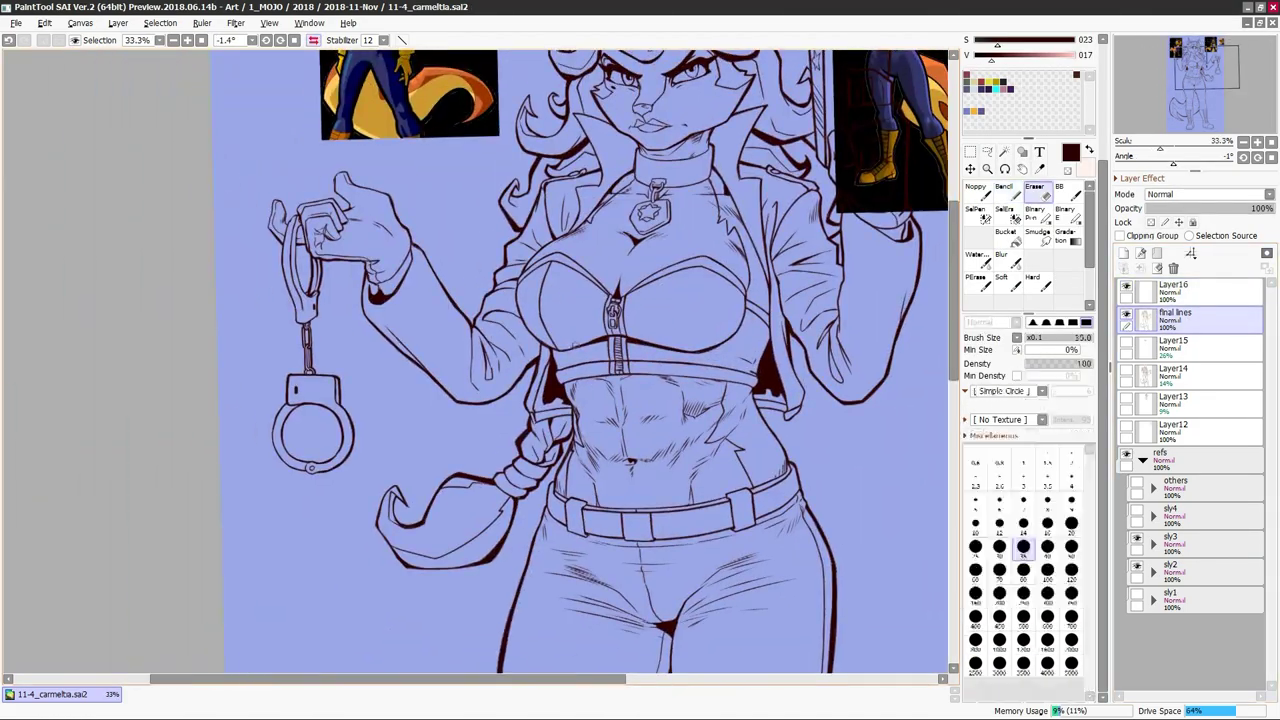
pyautogui.press('h')
pyautogui.hotkey('ctrl', '+')
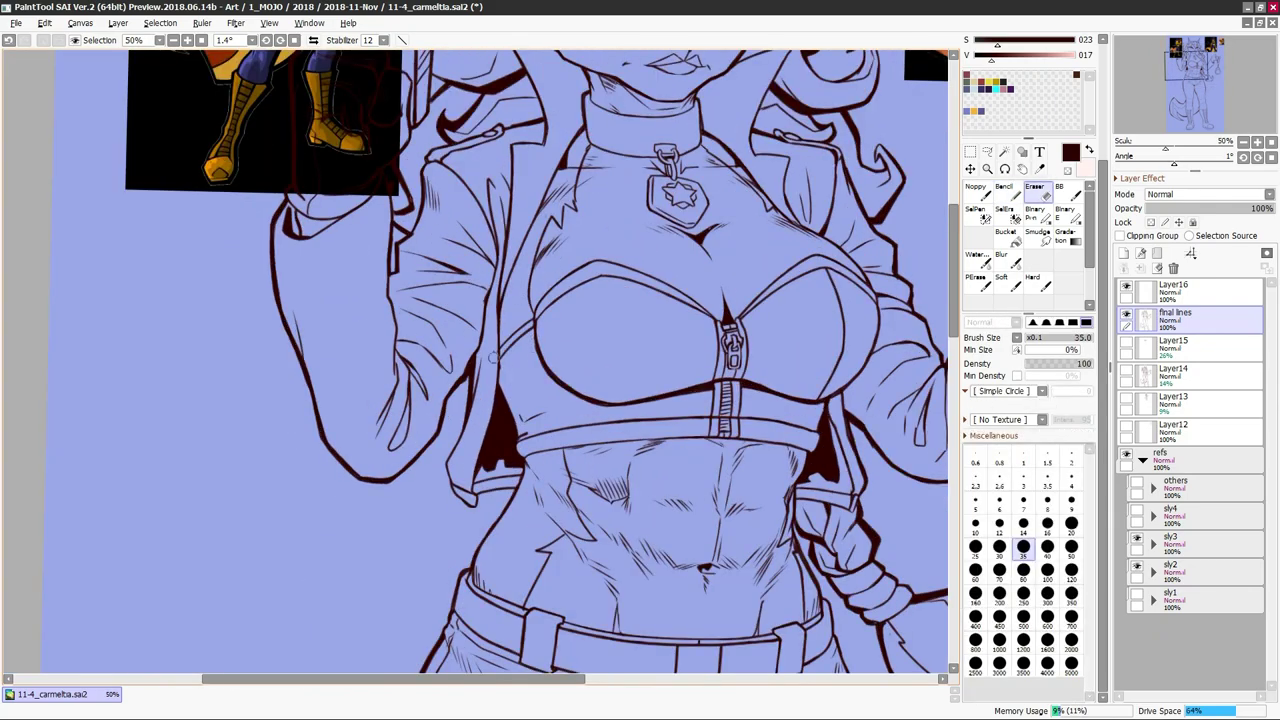
pyautogui.hotkey('ctrl', '-')
pyautogui.moveTo(700, 493); pyautogui.dragTo(705, 323)
pyautogui.press('h')
pyautogui.press('h')
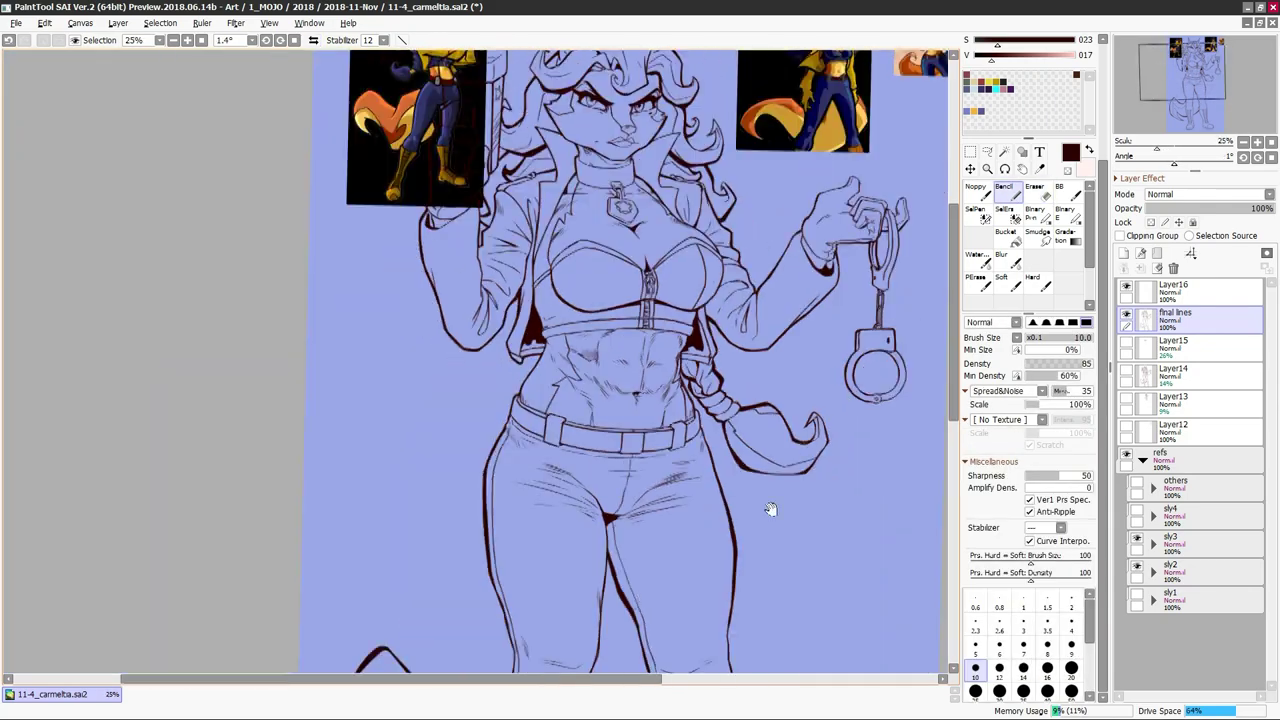
# Thicken the outer contours of the boots and lower legs with the Pencil at size 18
pyautogui.hotkey('ctrl', '-')
pyautogui.hotkey('ctrl', '-')
pyautogui.moveTo(710, 373); pyautogui.dragTo(735, 373)
pyautogui.hotkey('ctrl', '+')
pyautogui.hotkey('ctrl', '+')
pyautogui.hotkey('ctrl', '+')
pyautogui.hotkey('ctrl', '+')
pyautogui.hotkey('ctrl', '-')
pyautogui.hotkey('ctrl', '-')
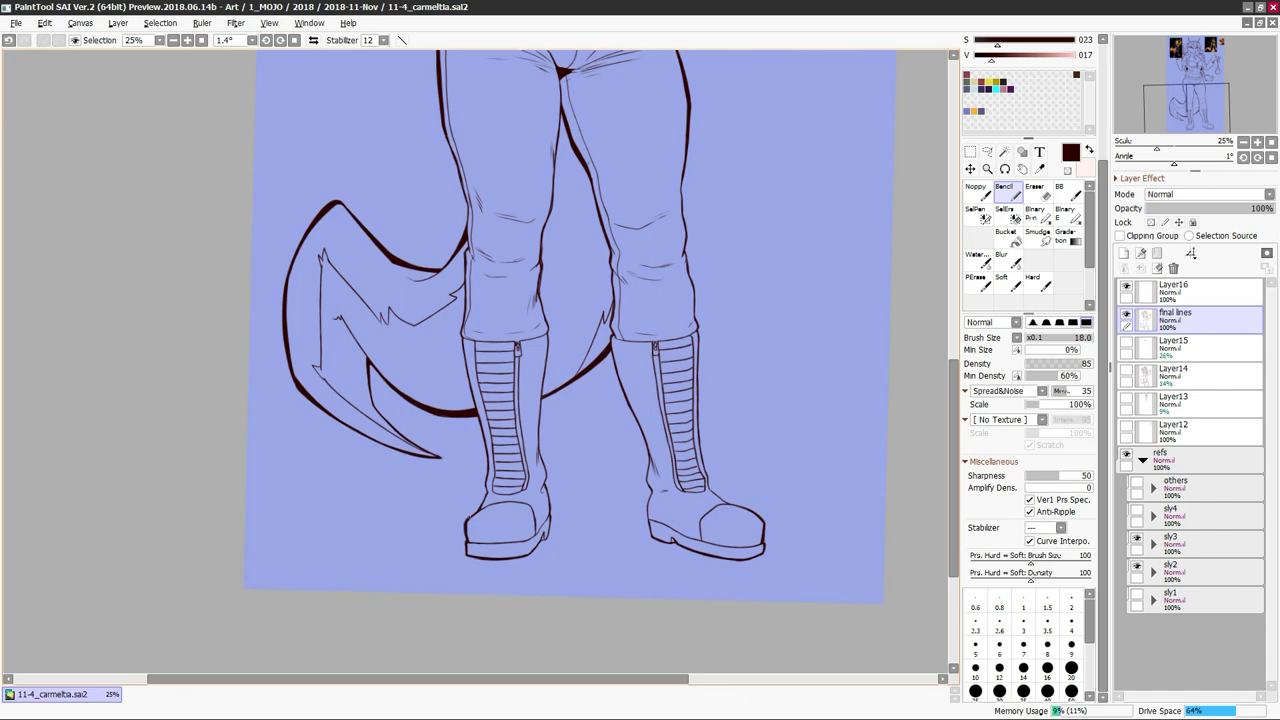
pyautogui.scroll(-1, 565, 320)
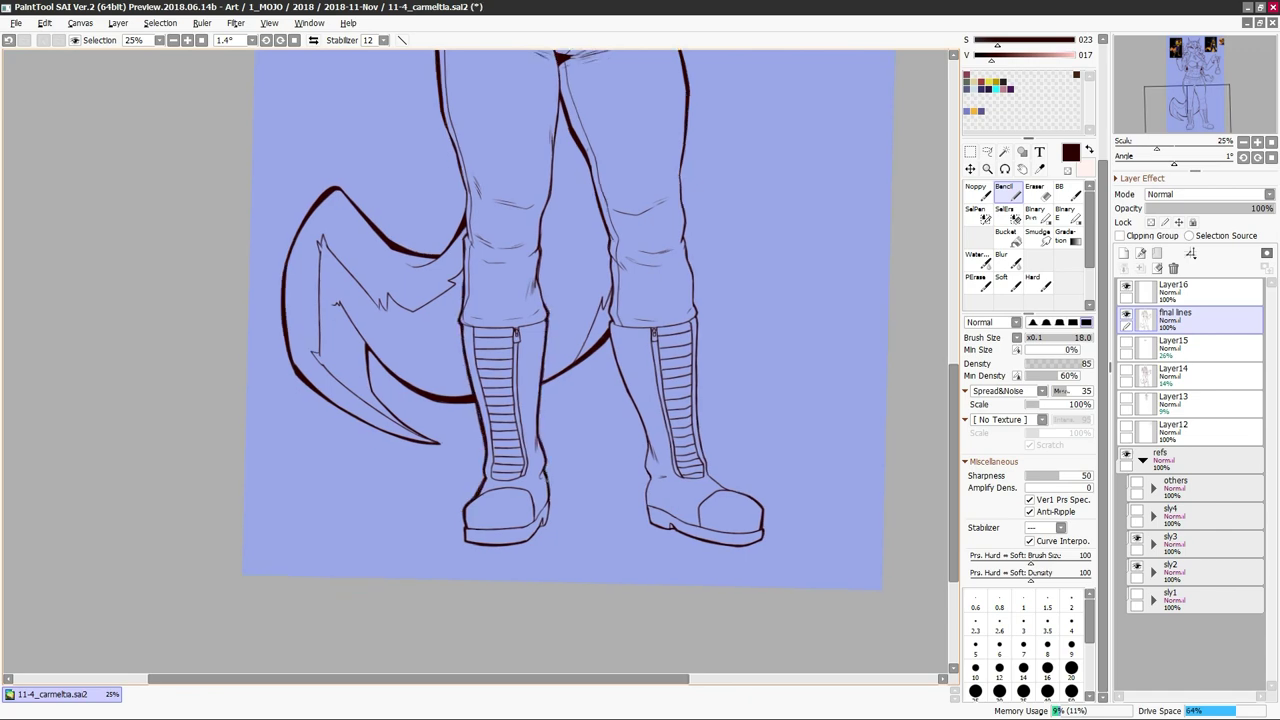
pyautogui.press('h')
pyautogui.hotkey('ctrl', '+')
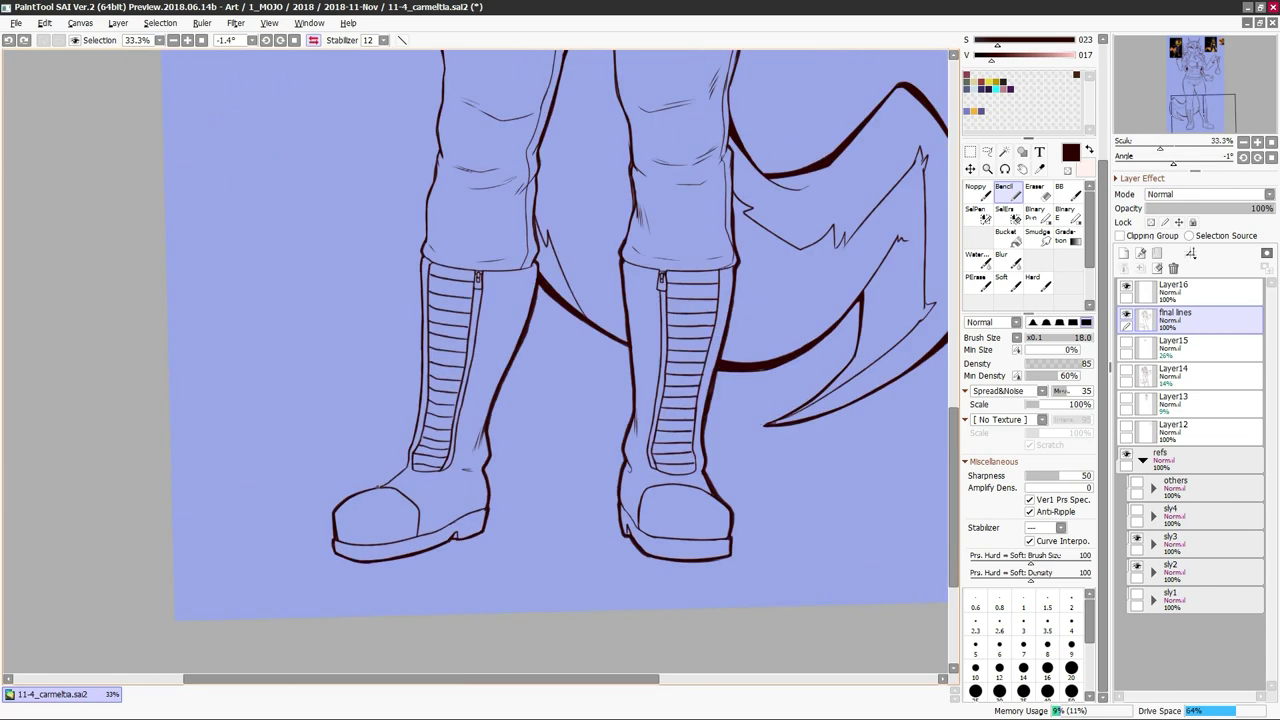
# Thicken the outer contours of the trousers along the thighs and knees with the Pencil at size 18
pyautogui.press('h')
pyautogui.scroll(5, 475, 360)
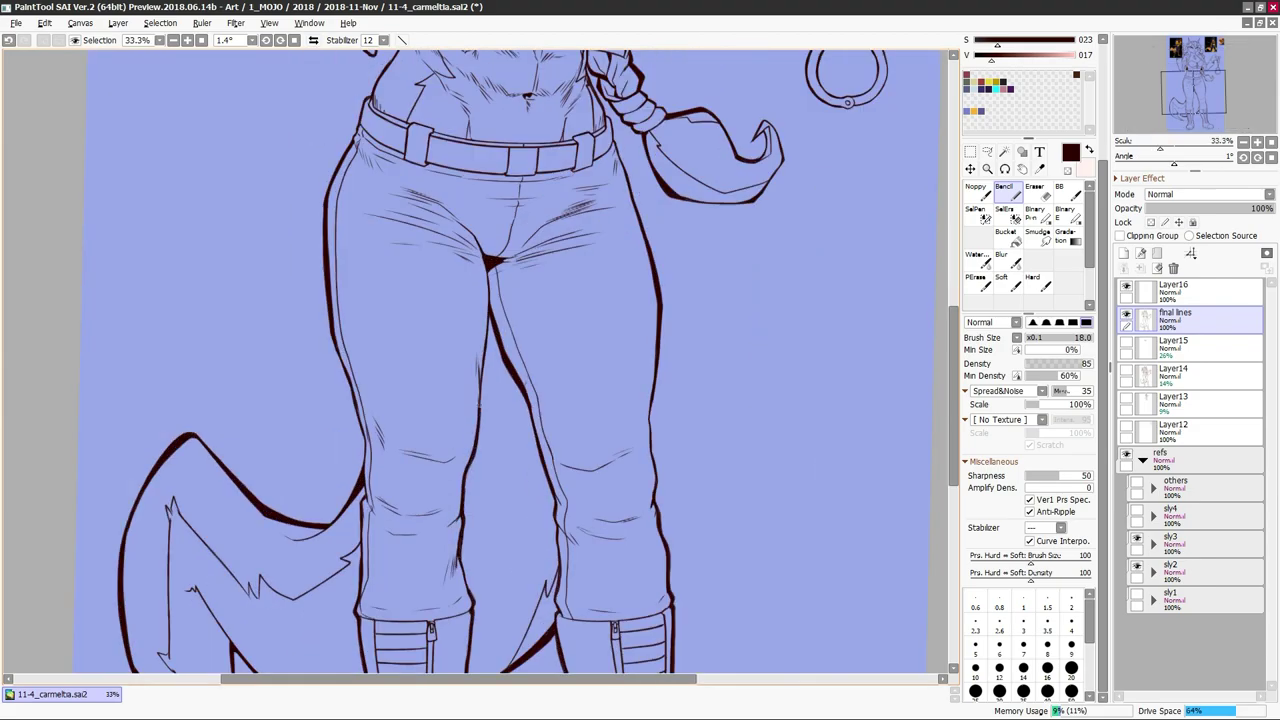
pyautogui.press('h')
pyautogui.hotkey('ctrl', '+')
pyautogui.press('h')
pyautogui.hotkey('ctrl', '-')
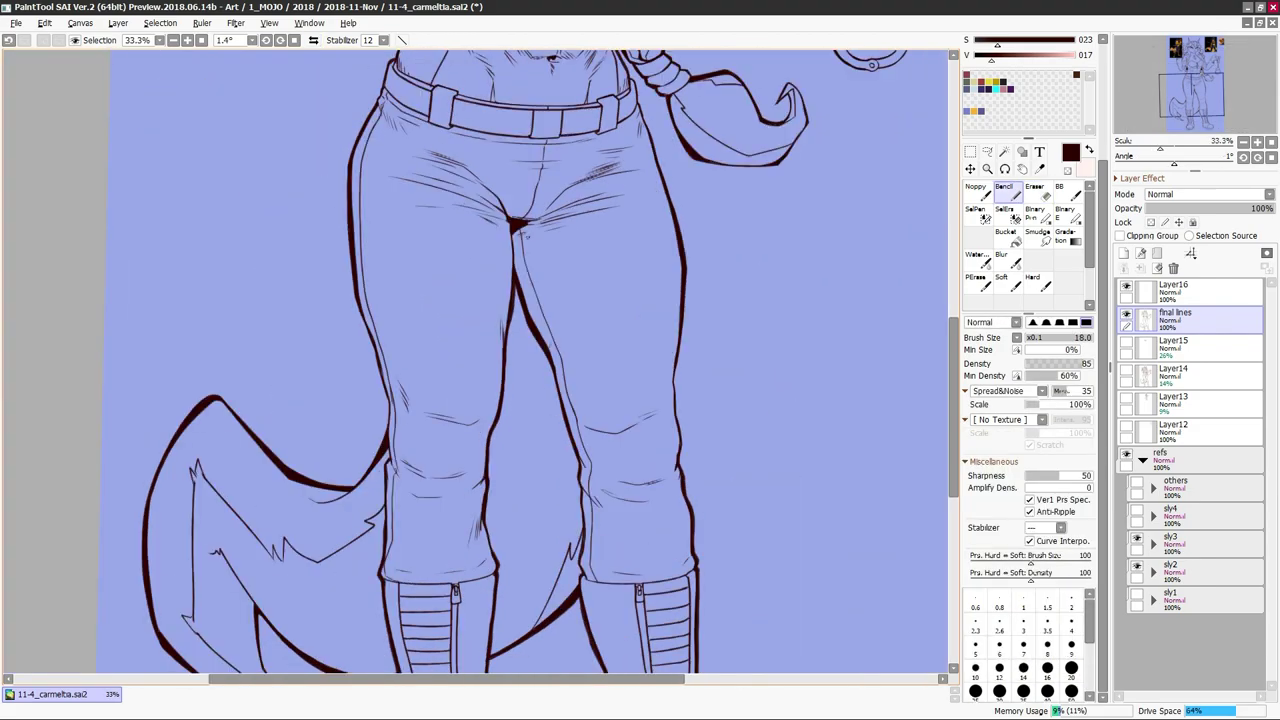
# Examine the torso and trouser line art in mirrored and normal view, up close and as a whole figure
pyautogui.hotkey('ctrl', '-')
pyautogui.press('h')
pyautogui.hotkey('ctrl', '+')
pyautogui.hotkey('ctrl', '+')
pyautogui.press('e')
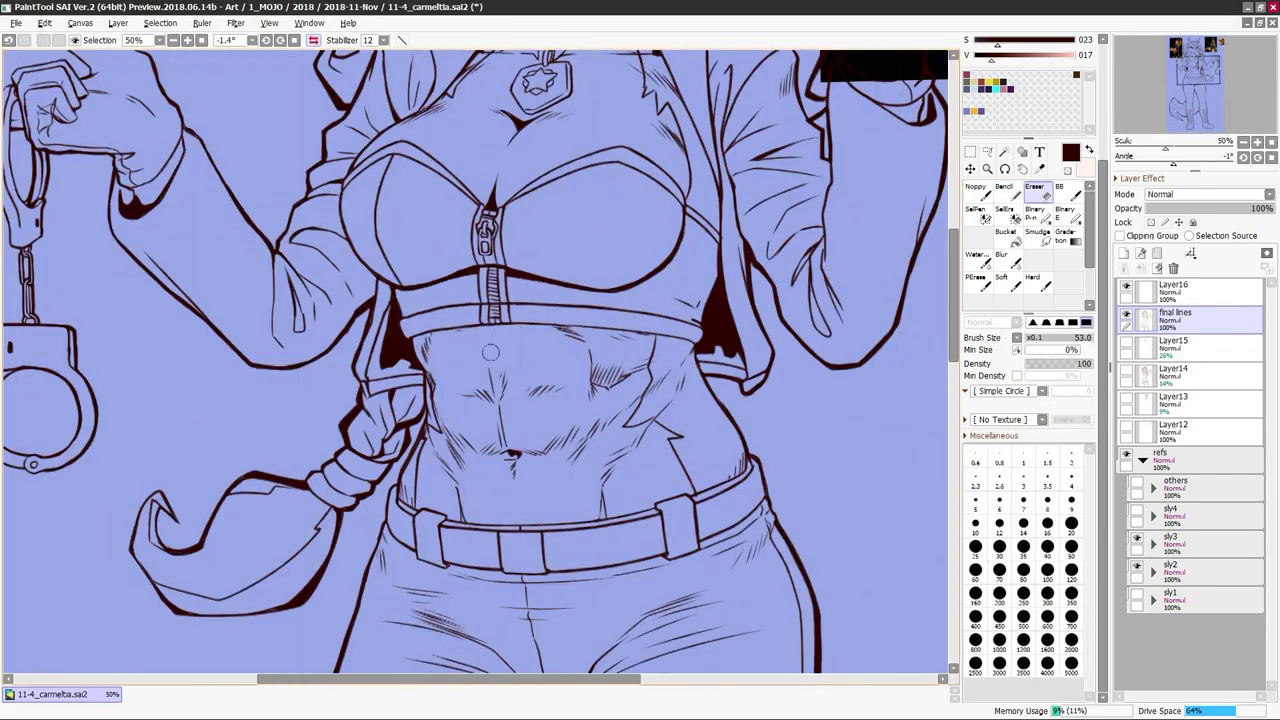
pyautogui.press('n')
pyautogui.press('h')
pyautogui.press('h')
pyautogui.press('h')
pyautogui.press('h')
pyautogui.press('h')
pyautogui.hotkey('ctrl', '-')
pyautogui.hotkey('ctrl', '-')
pyautogui.hotkey('ctrl', '+')
pyautogui.hotkey('ctrl', '+')
pyautogui.press('h')
pyautogui.press('h')
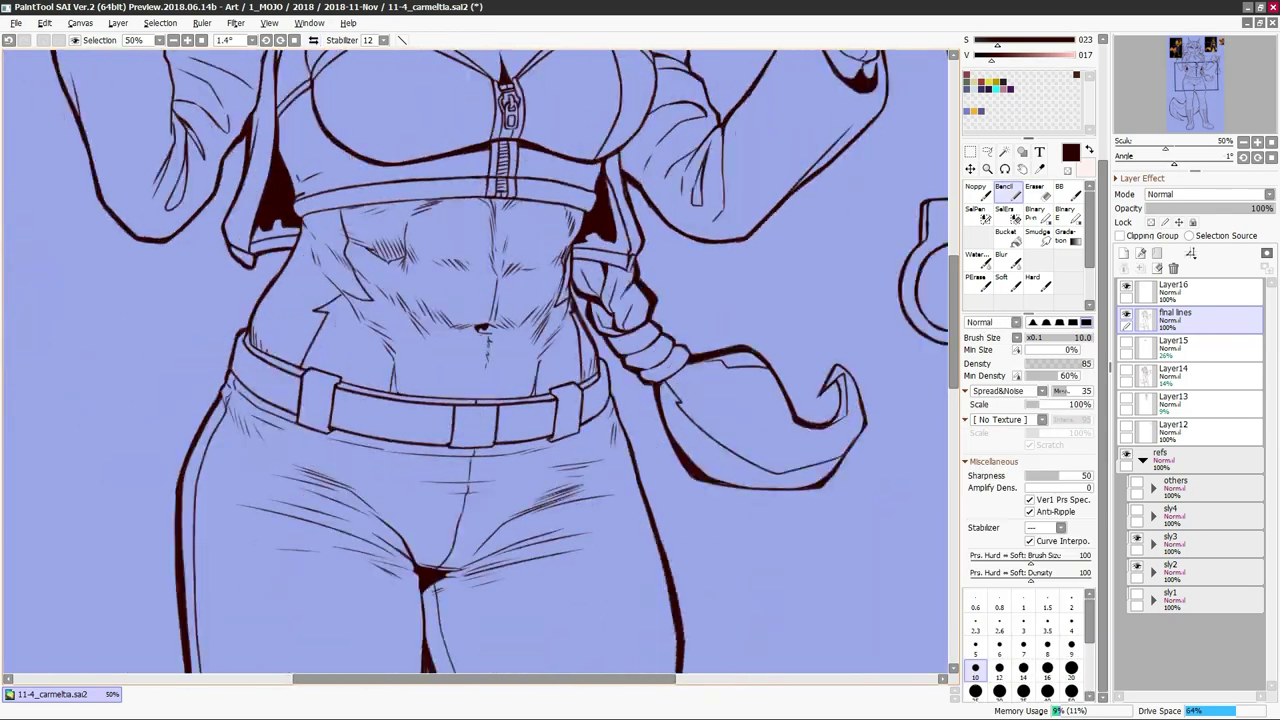
pyautogui.hotkey('ctrl', '-')
pyautogui.press('h')
pyautogui.press('h')
pyautogui.press('h')
pyautogui.press('h')
pyautogui.hotkey('ctrl', '-')
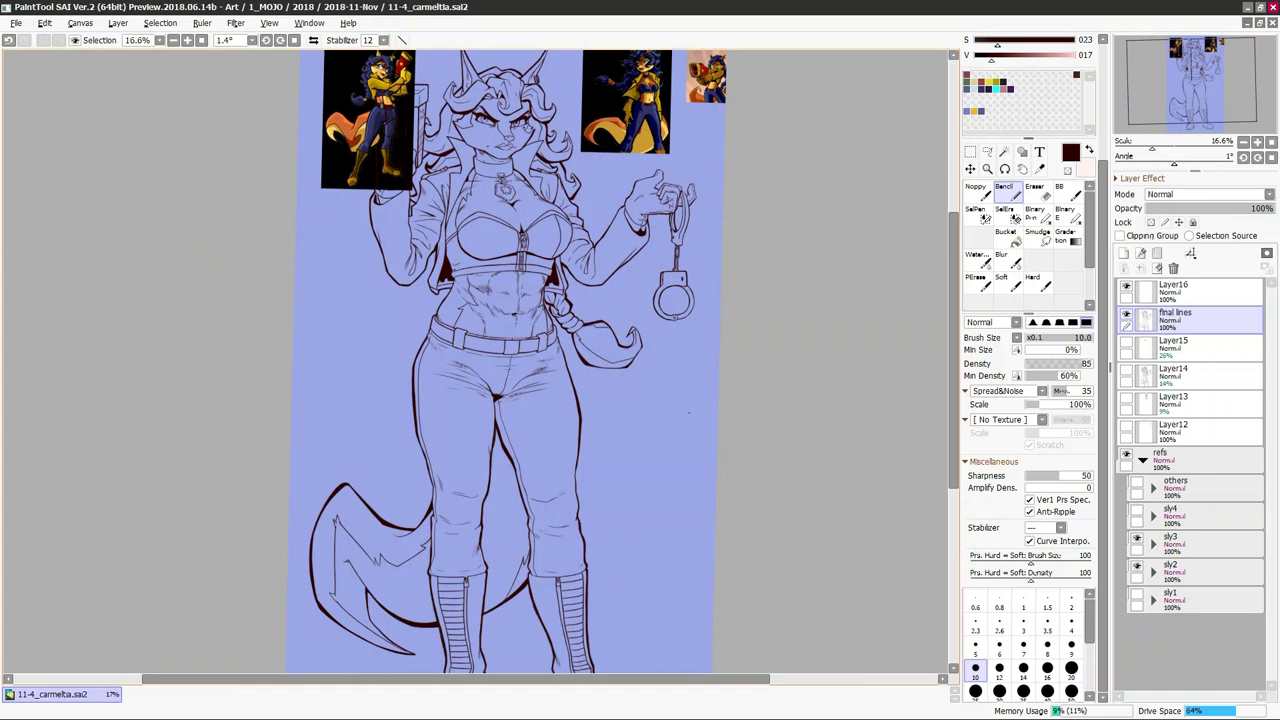
# Organise the line, colour and sketch layers into folders named finals, locals and work, with a new layer inside locals
pyautogui.click(1157, 253)
pyautogui.doubleClick(1210, 290)
pyautogui.write('finals')
pyautogui.press('Return')
pyautogui.doubleClick(1190, 346)
pyautogui.write('locals')
pyautogui.press('Return')
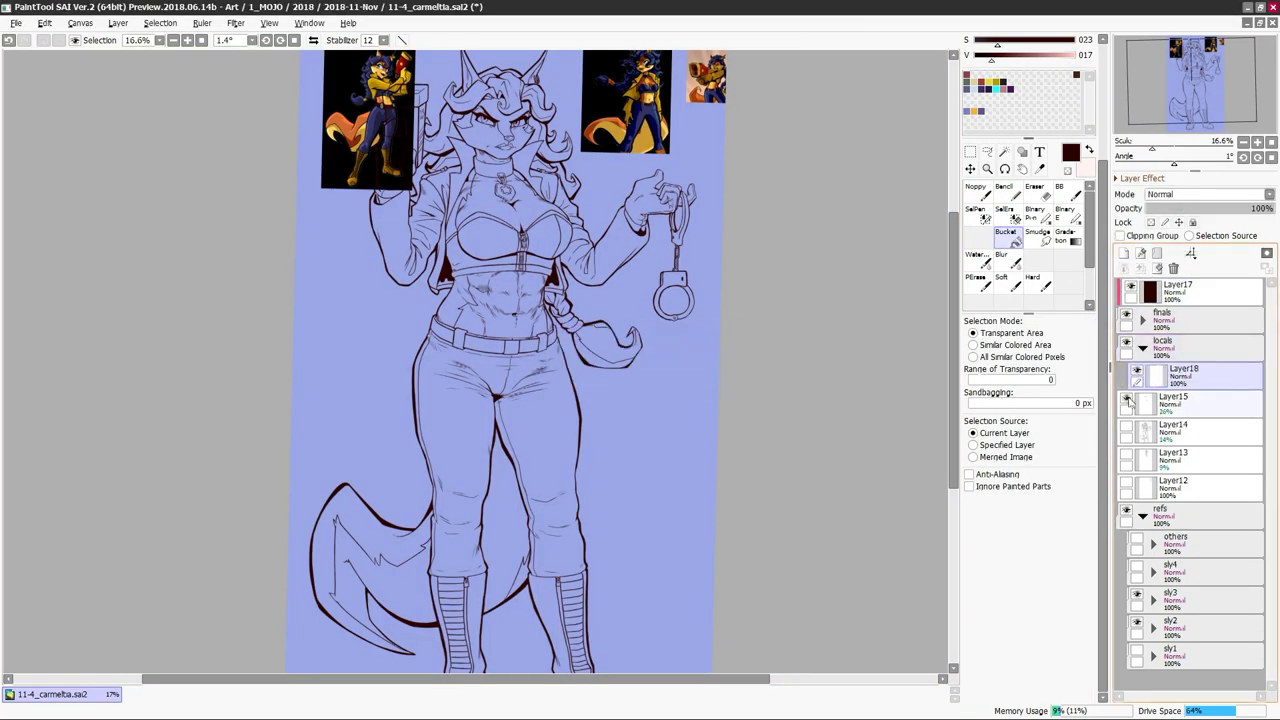
pyautogui.click(1157, 253)
pyautogui.click(1143, 320)
# Paint the orange fur markings (H 16, S 64, V 80) on the face, neck and chest sides with the Binary Pen
pyautogui.hotkey('ctrl', '+')
pyautogui.click(1190, 372)
pyautogui.click(1035, 213)
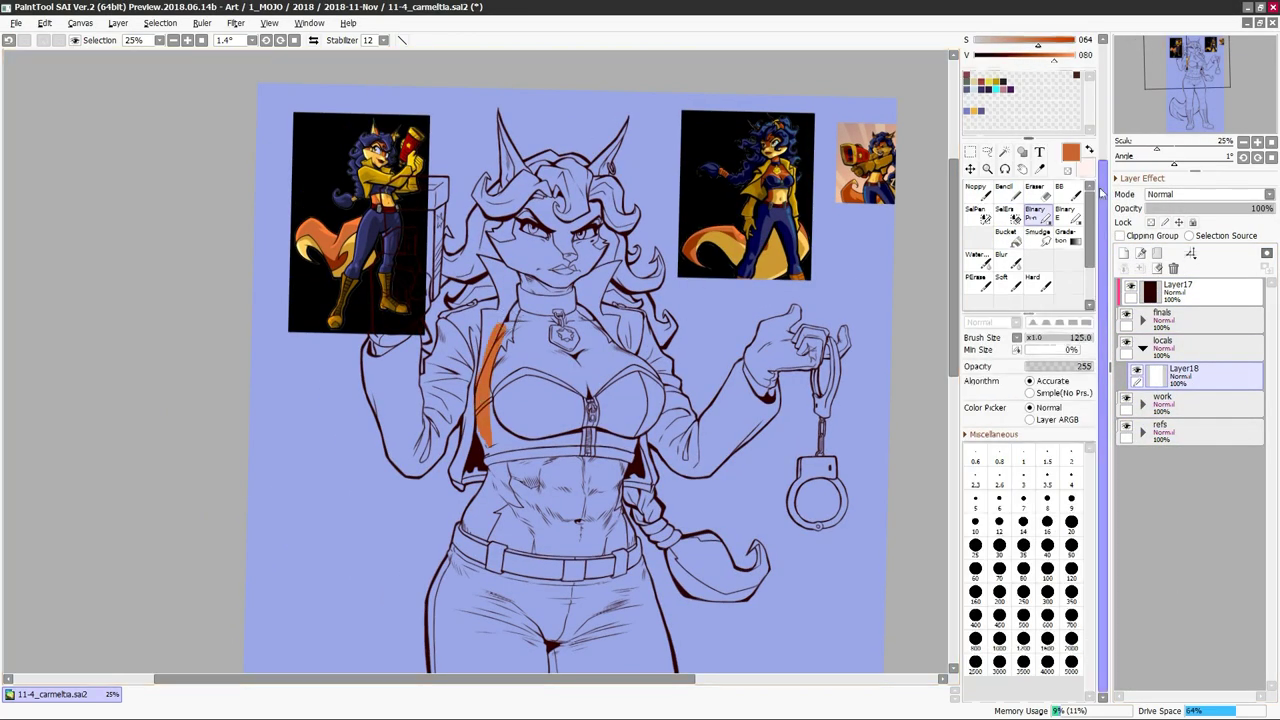
pyautogui.click(971, 40)
pyautogui.hotkey('ctrl', '+')
pyautogui.moveTo(505, 340); pyautogui.dragTo(468, 430)
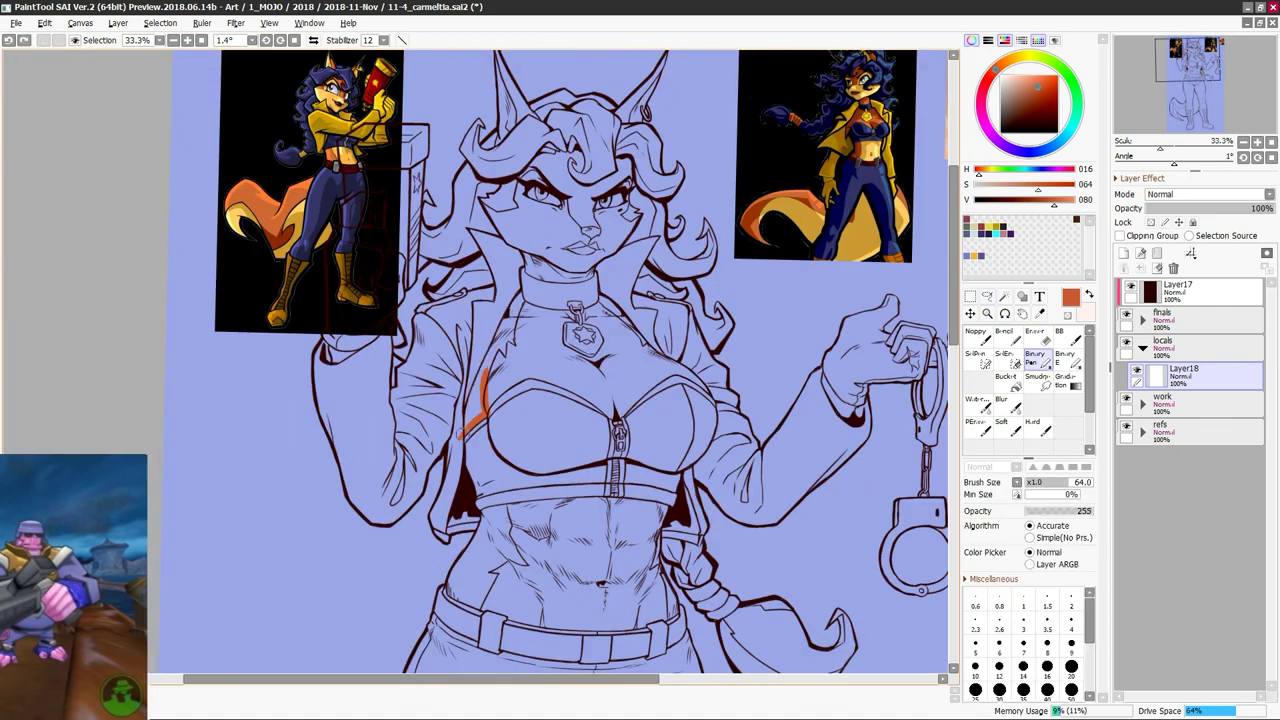
pyautogui.moveTo(525, 258); pyautogui.dragTo(495, 335)
pyautogui.moveTo(595, 290); pyautogui.dragTo(650, 350)
pyautogui.moveTo(485, 205)
pyautogui.mouseDown()
pyautogui.moveTo(520, 185)
pyautogui.moveTo(573, 172)
pyautogui.moveTo(582, 214)
pyautogui.moveTo(625, 170)
pyautogui.mouseUp()
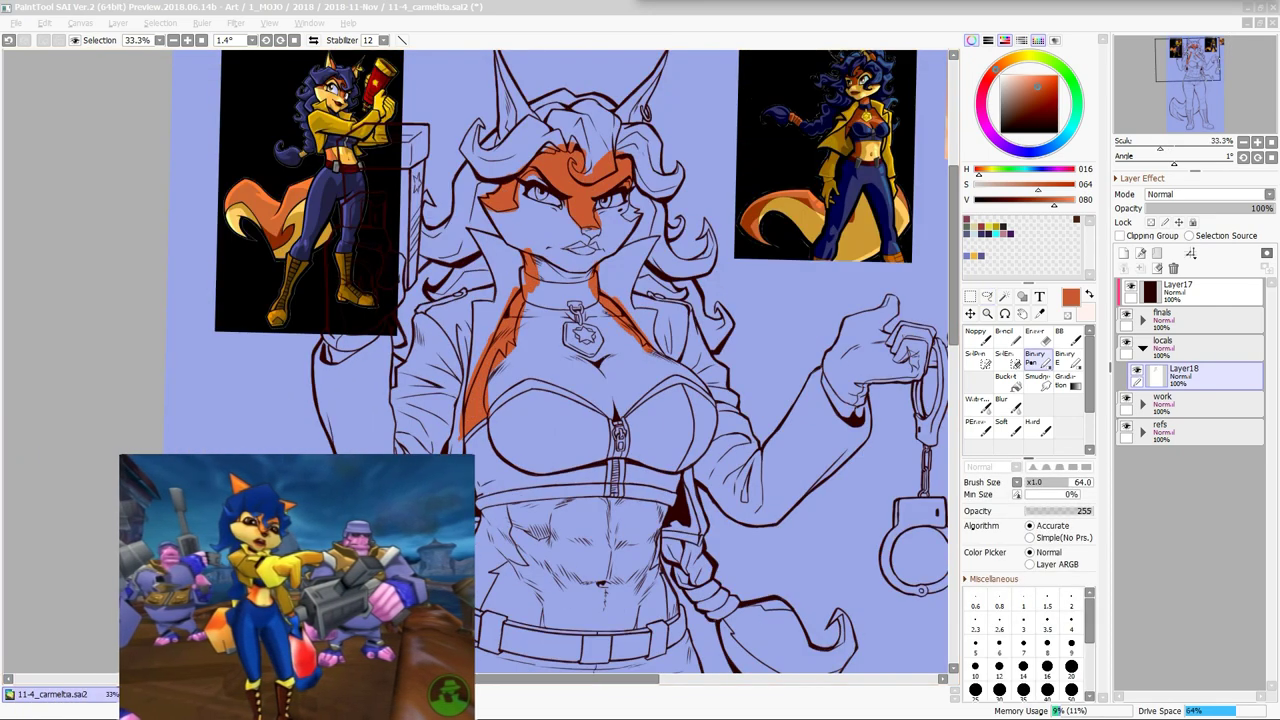
# Hide the sly3 reference and paint orange fur at both wrists
pyautogui.click(1143, 427)
pyautogui.click(1136, 481)
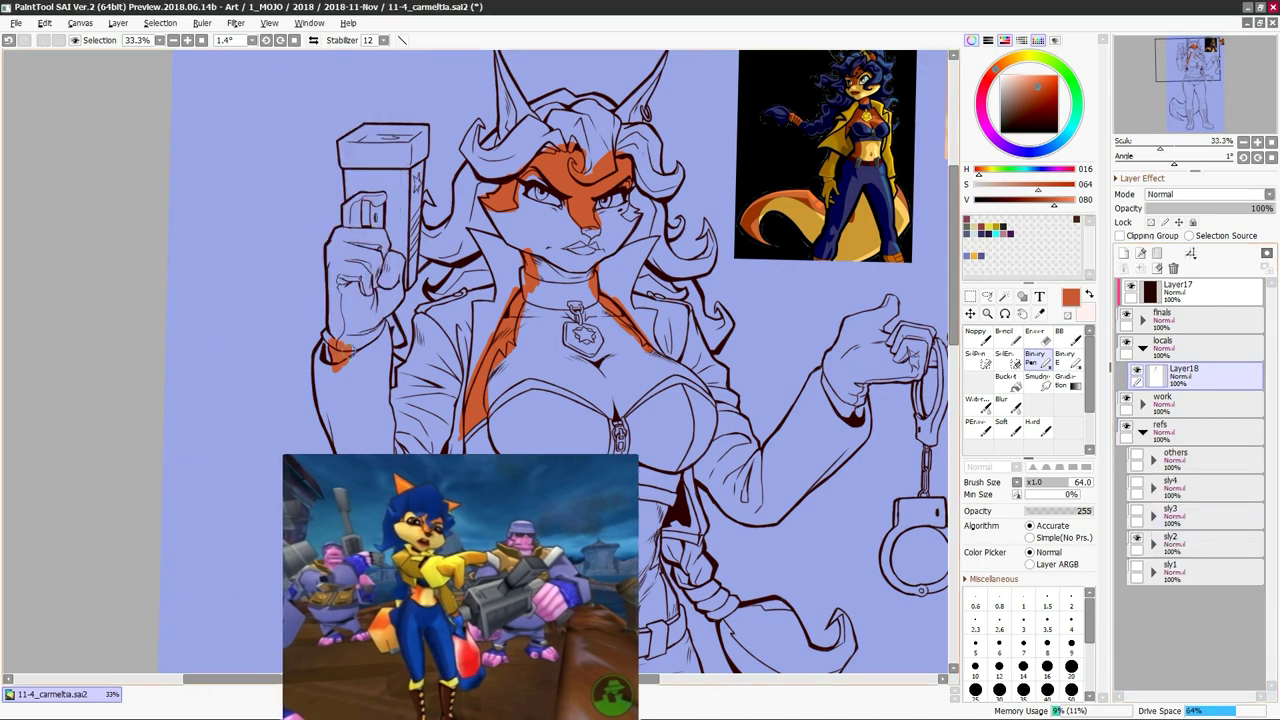
pyautogui.moveTo(830, 375); pyautogui.dragTo(845, 420)
# Paint the orange fur markings along both sides of the waist down to the belt
pyautogui.scroll(-3, 550, 360)
pyautogui.moveTo(500, 370); pyautogui.dragTo(470, 430)
pyautogui.moveTo(470, 330)
pyautogui.mouseDown()
pyautogui.moveTo(450, 430)
pyautogui.moveTo(460, 400)
pyautogui.mouseUp()
pyautogui.press('h')
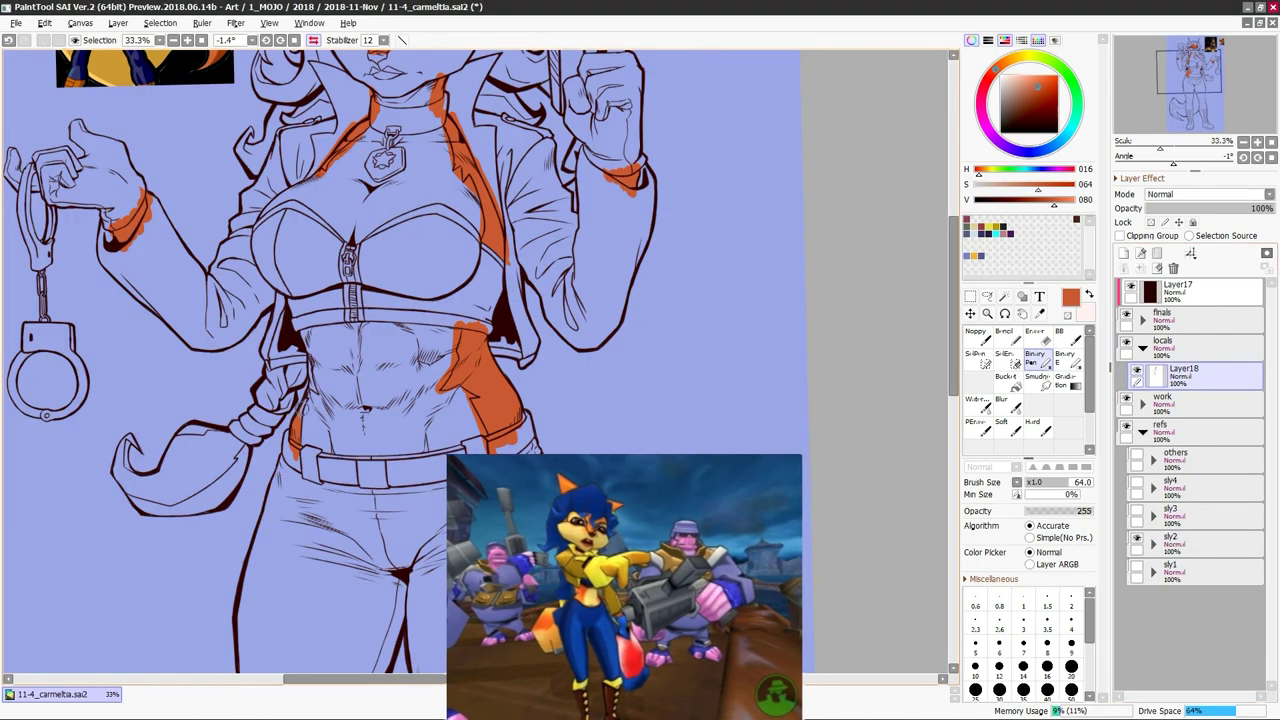
pyautogui.moveTo(345, 340); pyautogui.dragTo(355, 440)
pyautogui.press('h')
# Fill the whole figure's silhouette dark navy on a new layer from a line-art selection and clip the orange fur layer to it
pyautogui.scroll(-5, 475, 360)
pyautogui.scroll(-2, 475, 360)
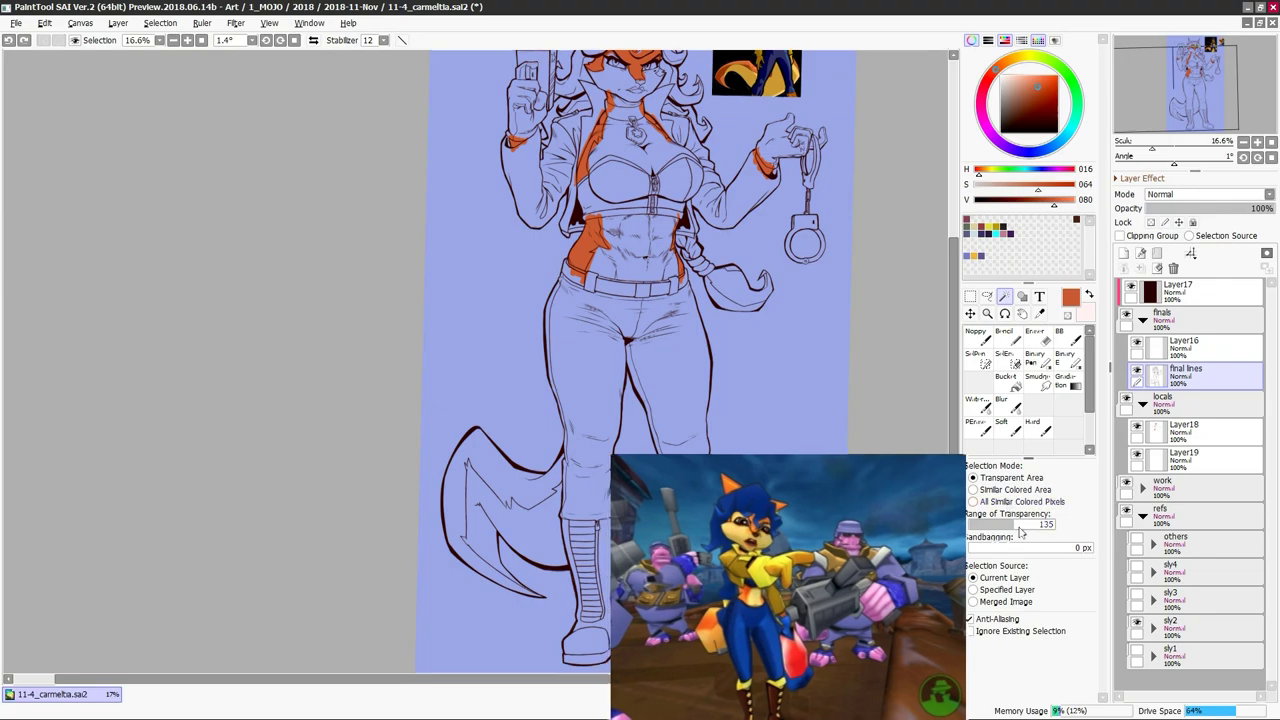
pyautogui.scroll(8, 475, 360)
pyautogui.scroll(-5, 424, 351)
pyautogui.scroll(-3, 600, 400)
pyautogui.scroll(1, 600, 400)
pyautogui.click(606, 433)
pyautogui.scroll(3, 740, 165)
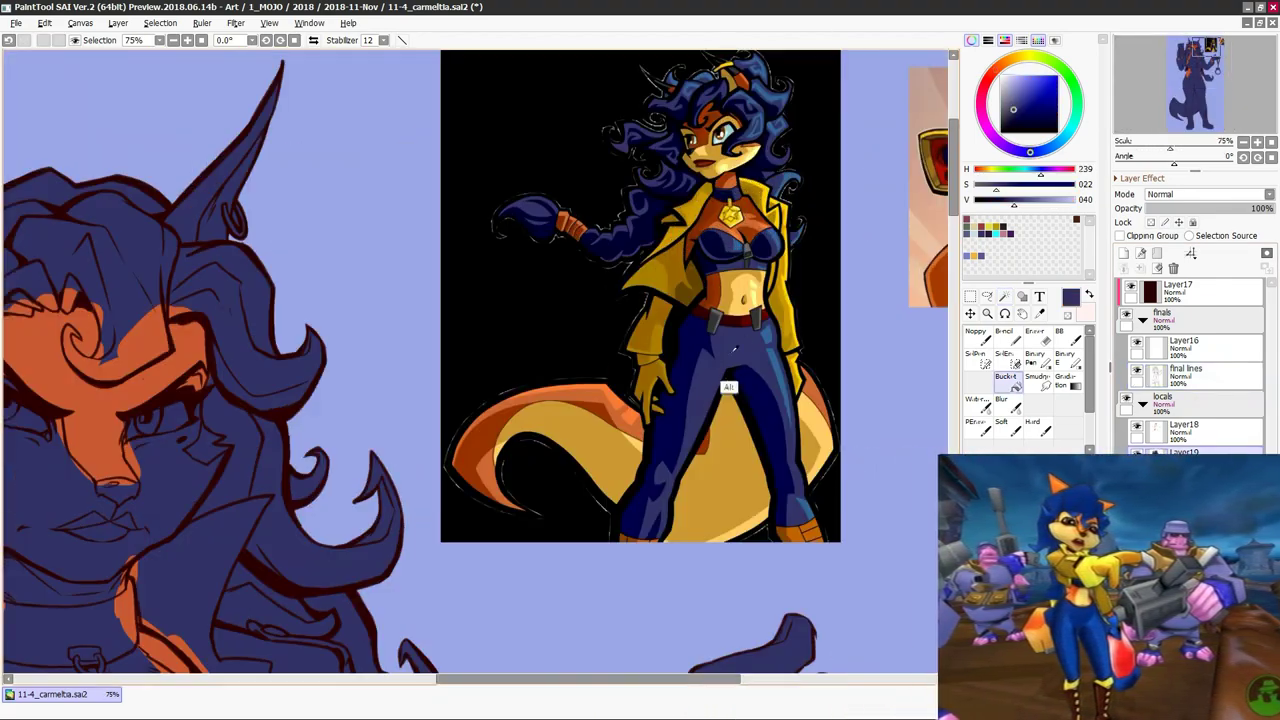
pyautogui.scroll(-3, 660, 430)
pyautogui.moveTo(660, 430); pyautogui.dragTo(600, 400)
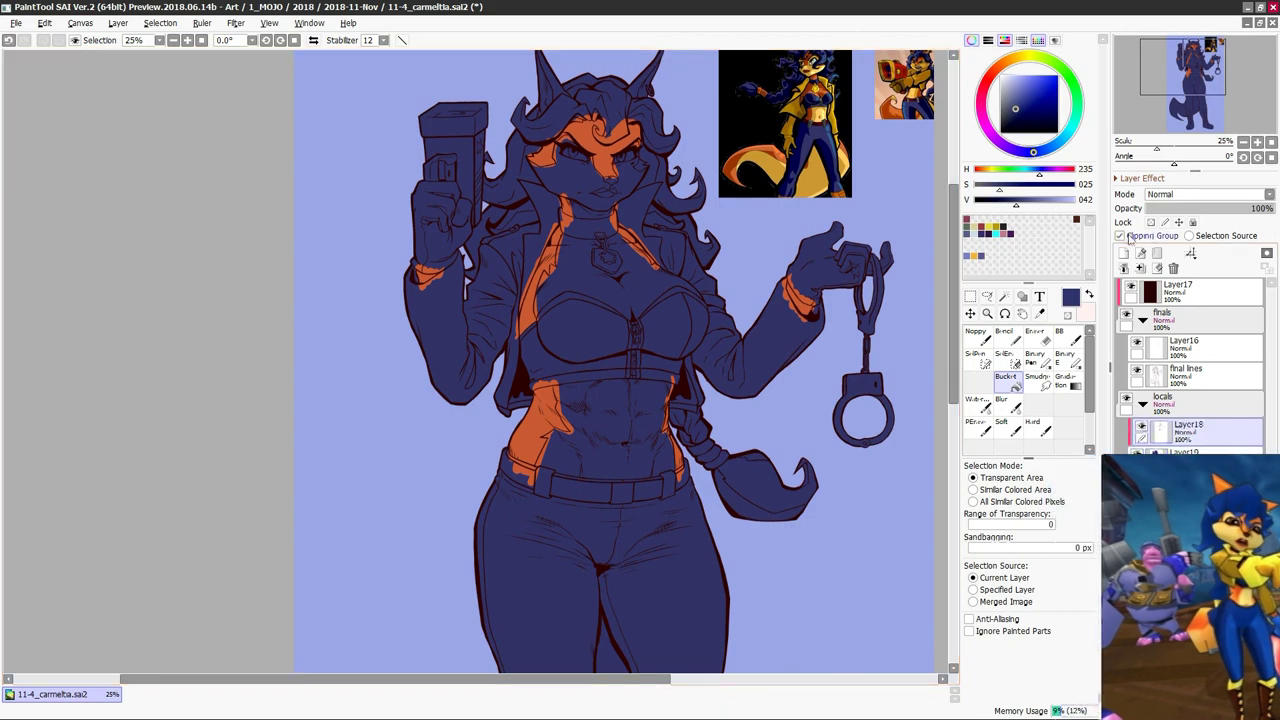
# Paint the chest fur and badge area light yellow (H 40, S 60, V 100) with the Binary Pen at size 26
pyautogui.press('n')
pyautogui.scroll(4, 600, 400)
pyautogui.moveTo(497, 345)
pyautogui.mouseDown()
pyautogui.moveTo(463, 410)
pyautogui.moveTo(514, 363)
pyautogui.mouseUp()
pyautogui.moveTo(500, 410); pyautogui.dragTo(600, 390)
pyautogui.moveTo(520, 340); pyautogui.dragTo(565, 175)
pyautogui.moveTo(575, 390); pyautogui.dragTo(843, 512)
pyautogui.scroll(-1, 843, 512)
pyautogui.moveTo(640, 570); pyautogui.dragTo(845, 455)
pyautogui.scroll(-2, 700, 450)
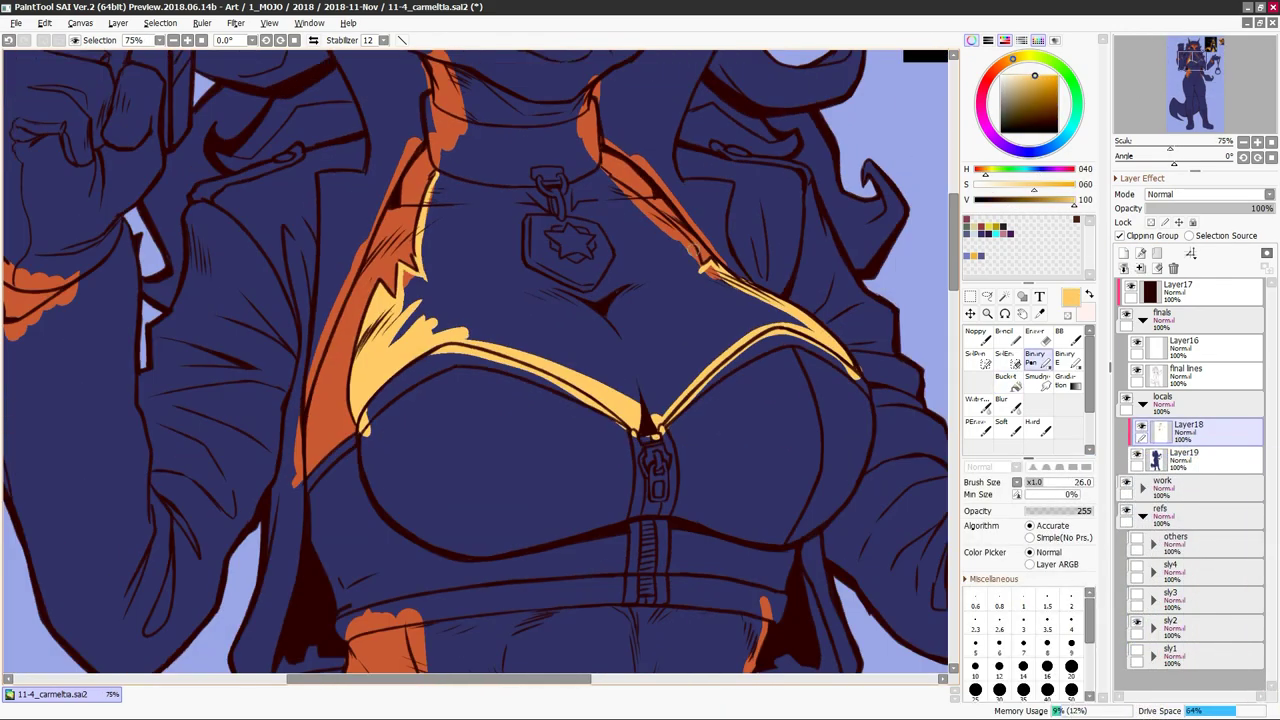
pyautogui.moveTo(520, 250); pyautogui.dragTo(682, 390)
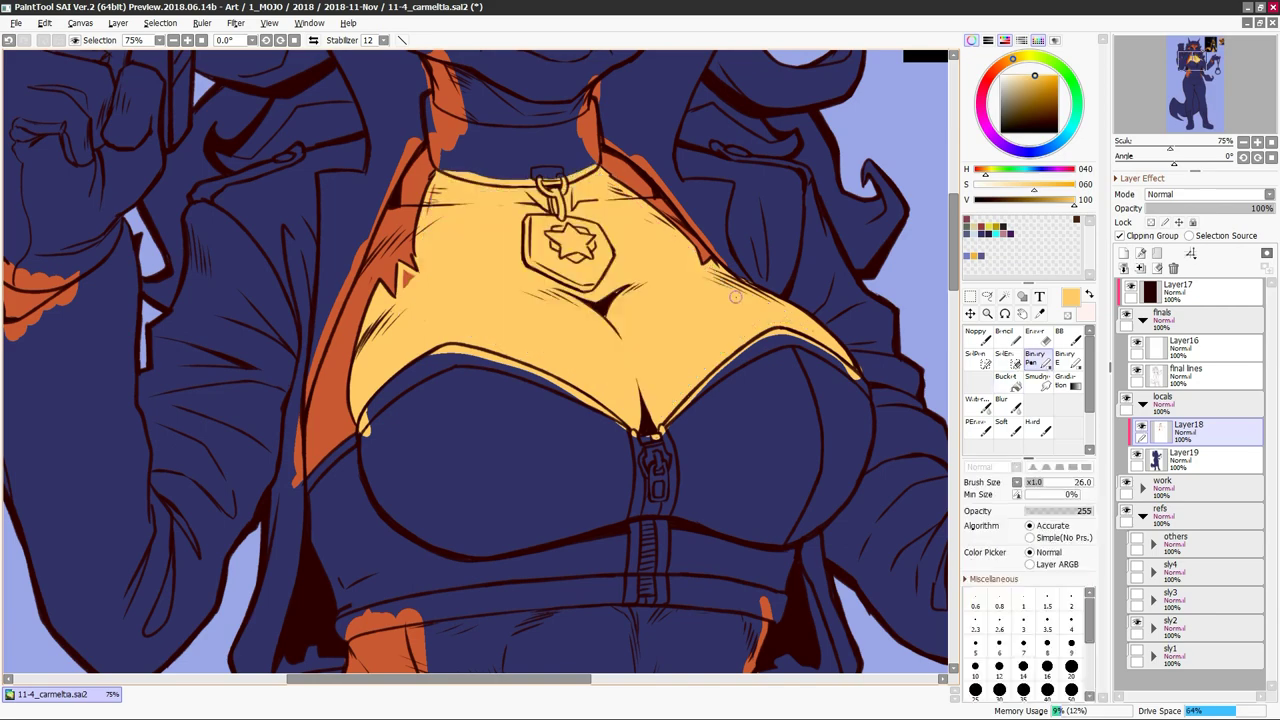
# Colour the lower face, upper neck and belly fur in the same light yellow
pyautogui.scroll(3, 475, 360)
pyautogui.moveTo(430, 225); pyautogui.dragTo(460, 285)
pyautogui.moveTo(572, 250); pyautogui.dragTo(610, 217)
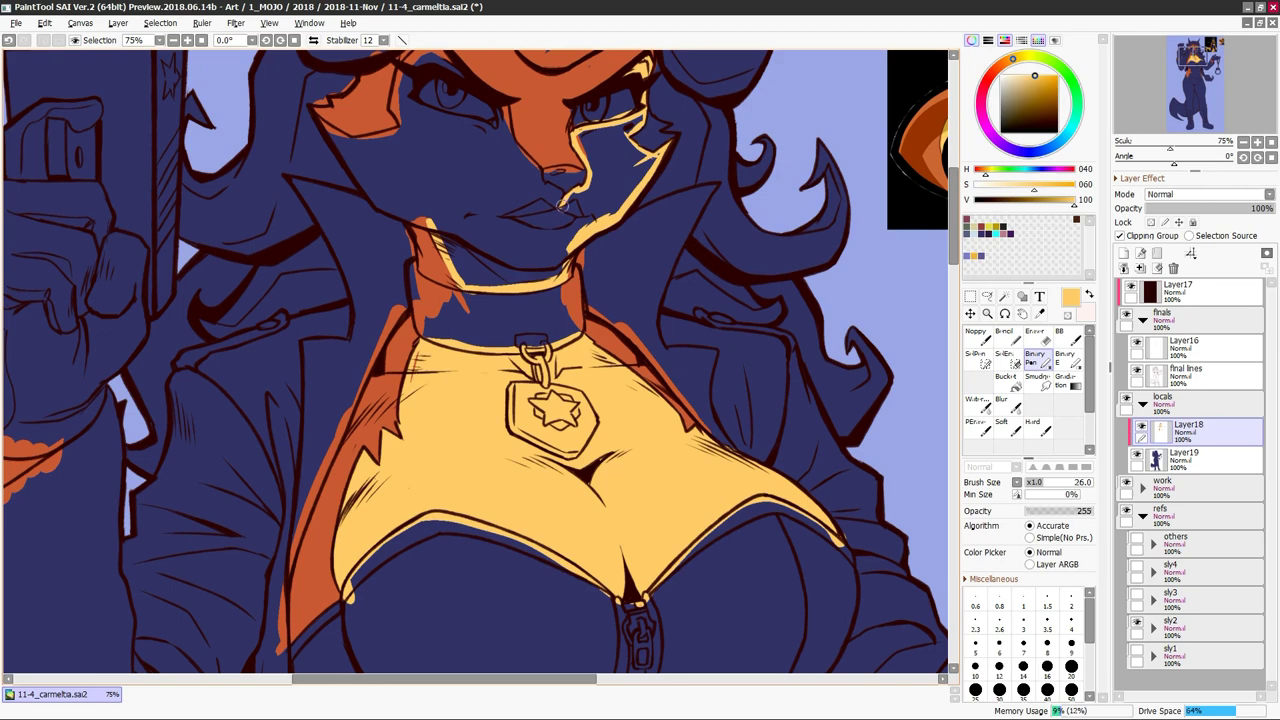
pyautogui.scroll(1, 475, 360)
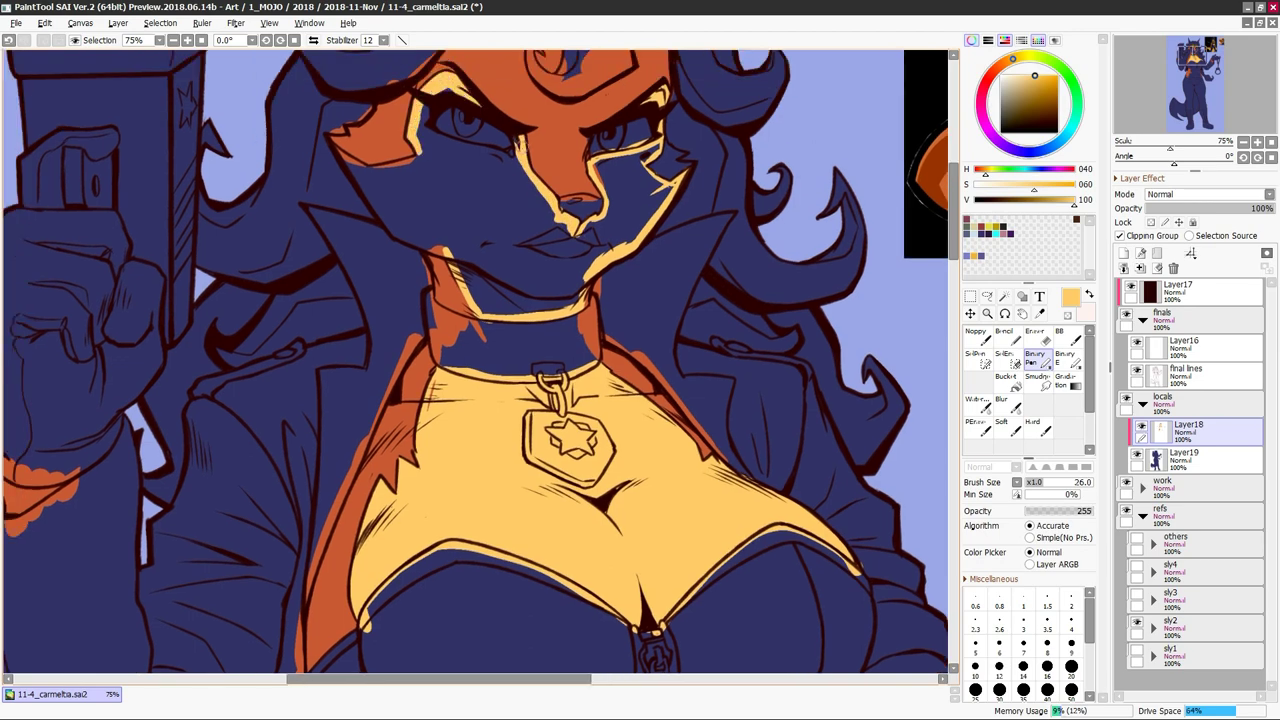
pyautogui.scroll(-8, 543, 294)
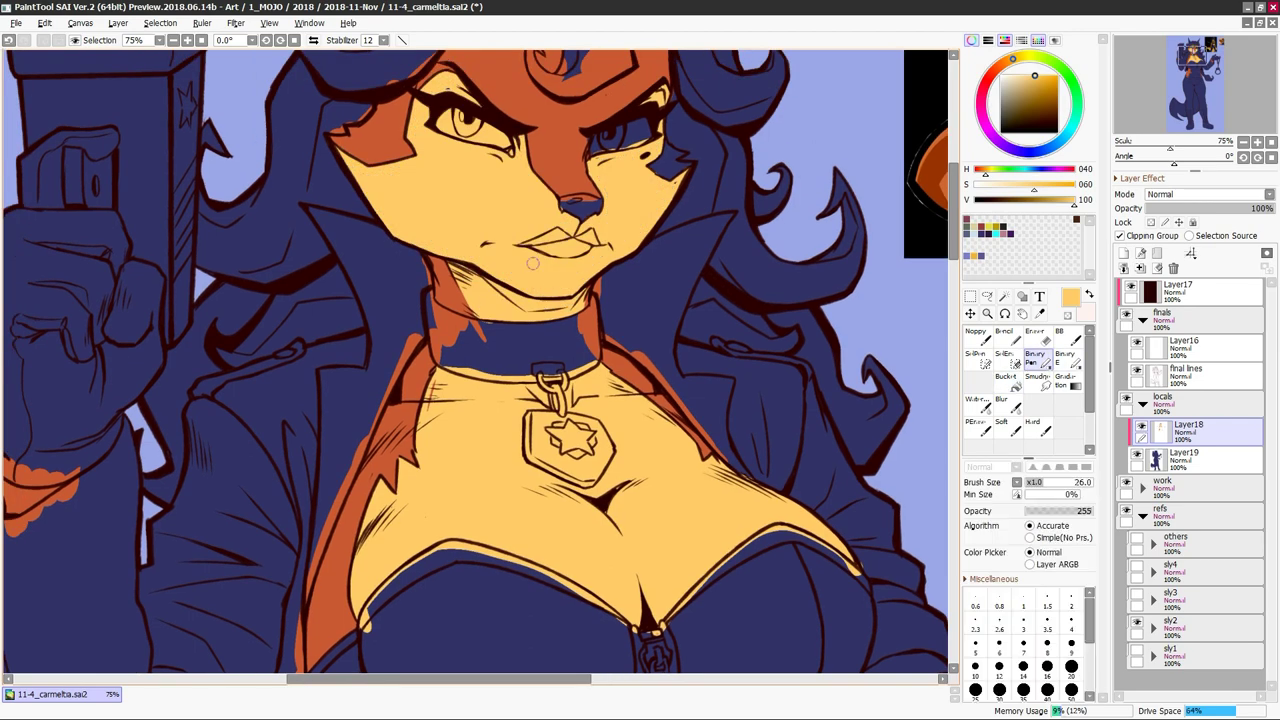
pyautogui.moveTo(525, 476)
pyautogui.mouseDown()
pyautogui.moveTo(478, 398)
pyautogui.moveTo(566, 323)
pyautogui.mouseUp()
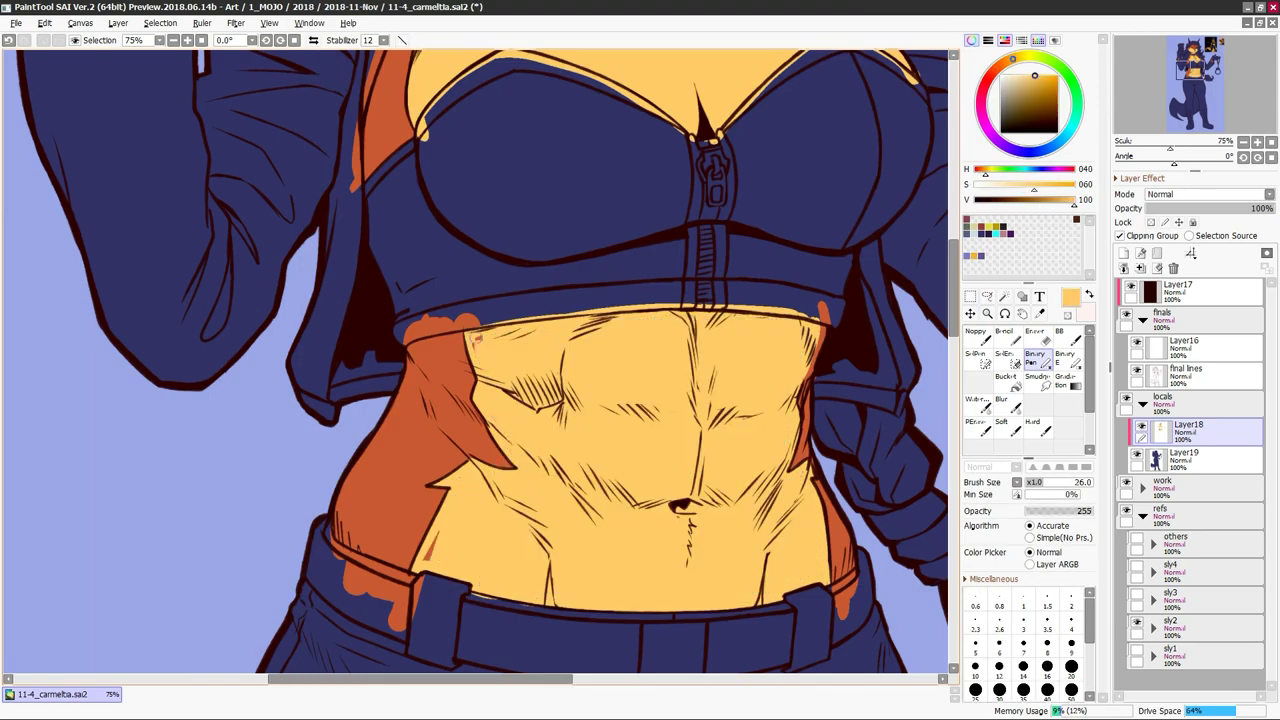
# Block in the trousers and belt using a green guide colour, recolour them blue (H 227, S 39, V 53) and save the file
pyautogui.scroll(3, 480, 360)
pyautogui.scroll(-5, 480, 360)
pyautogui.scroll(1, 480, 360)
pyautogui.scroll(2, 477, 471)
pyautogui.moveTo(495, 540)
pyautogui.mouseDown()
pyautogui.moveTo(490, 330)
pyautogui.moveTo(515, 390)
pyautogui.moveTo(522, 265)
pyautogui.mouseUp()
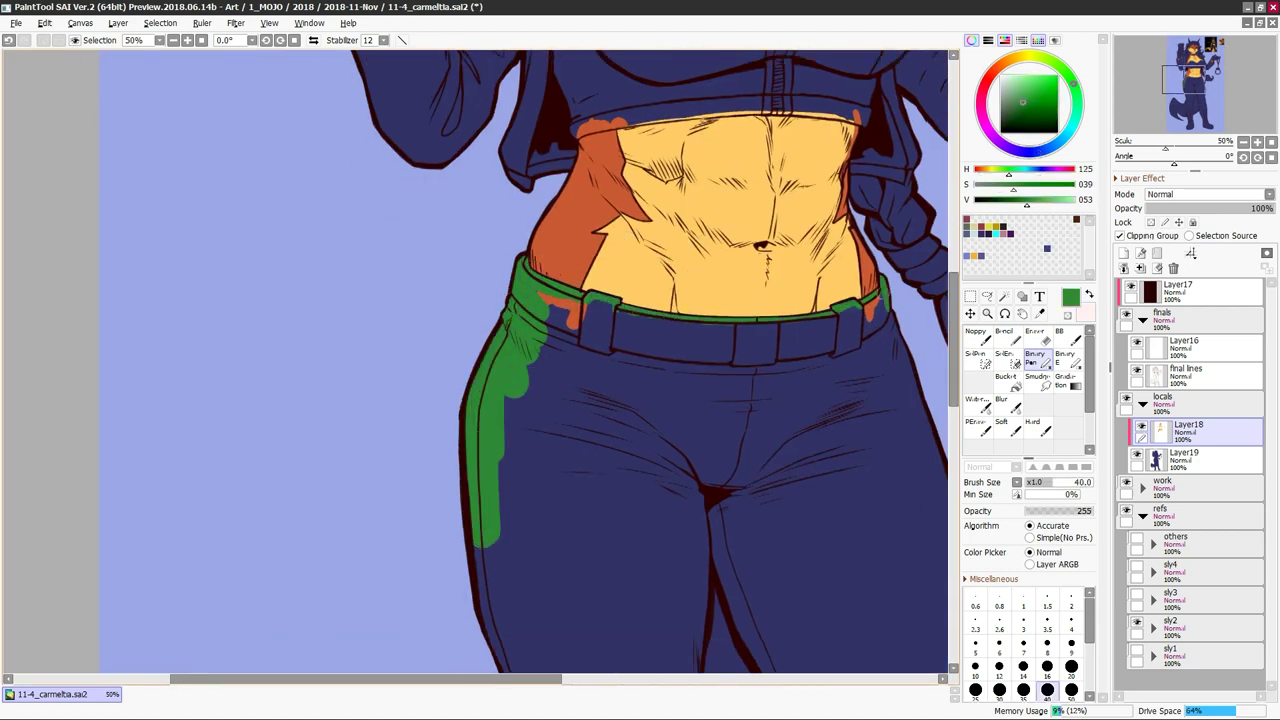
pyautogui.scroll(-1, 880, 275)
pyautogui.scroll(-5, 630, 455)
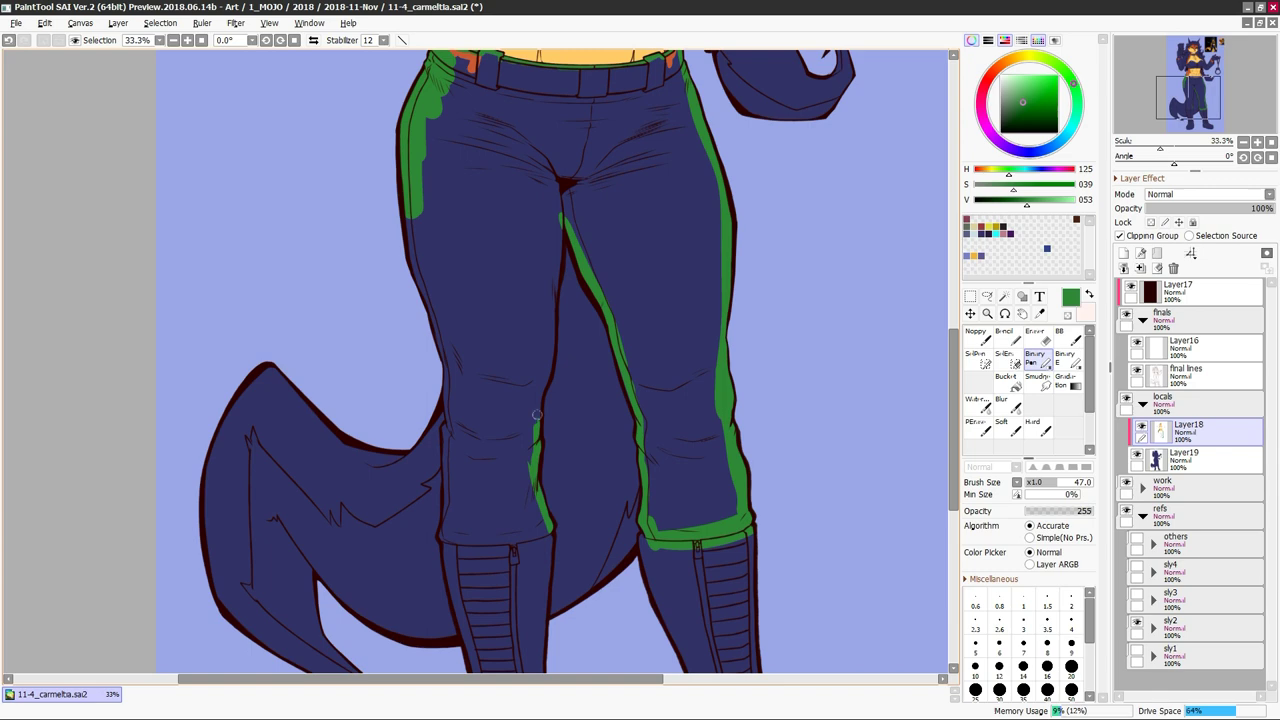
pyautogui.scroll(-1, 673, 443)
pyautogui.click(673, 443)
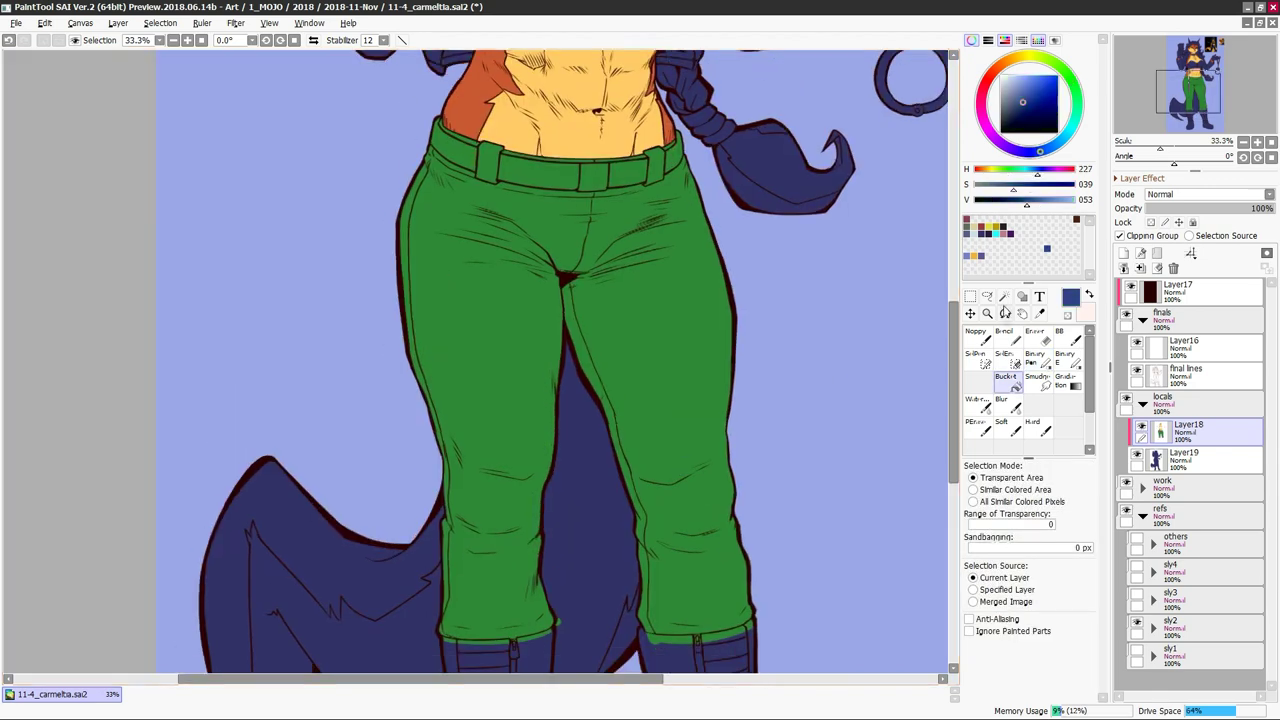
pyautogui.hotkey('ctrl', 's')
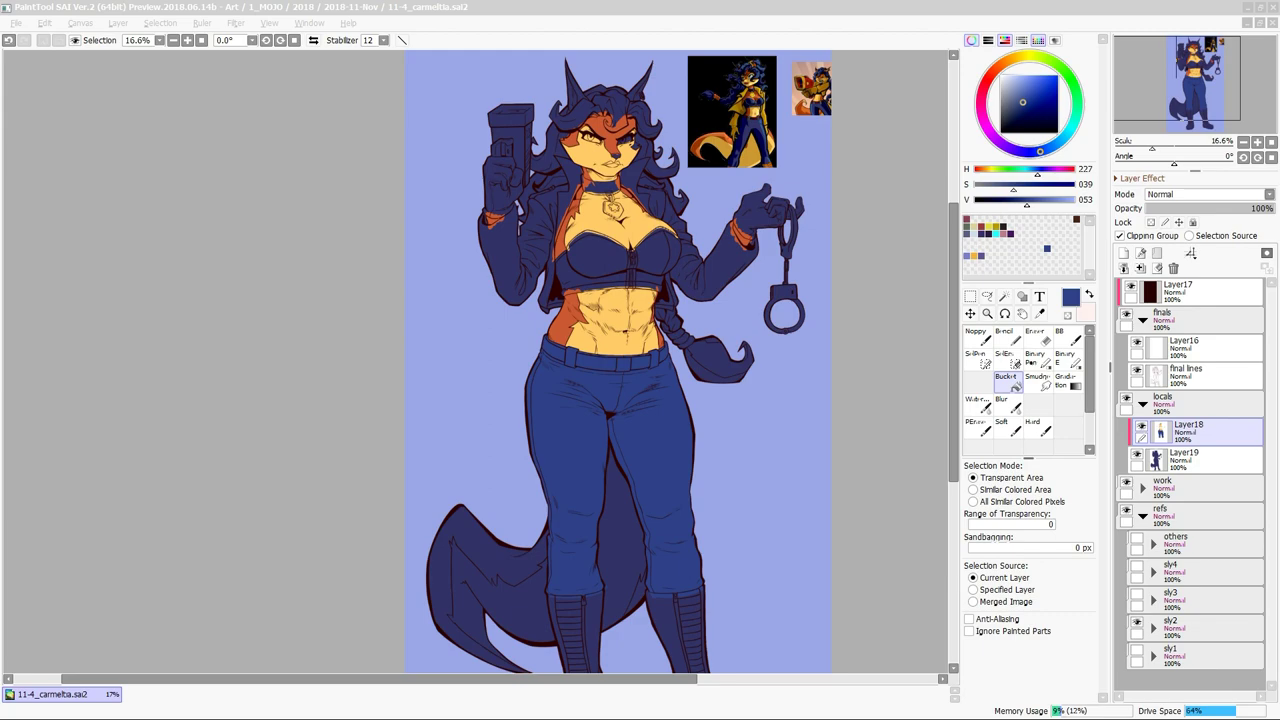
# Outline the side and upper edge of the zip top in bright green with the Binary Pen at size 41
pyautogui.scroll(5, 475, 360)
pyautogui.press('b')
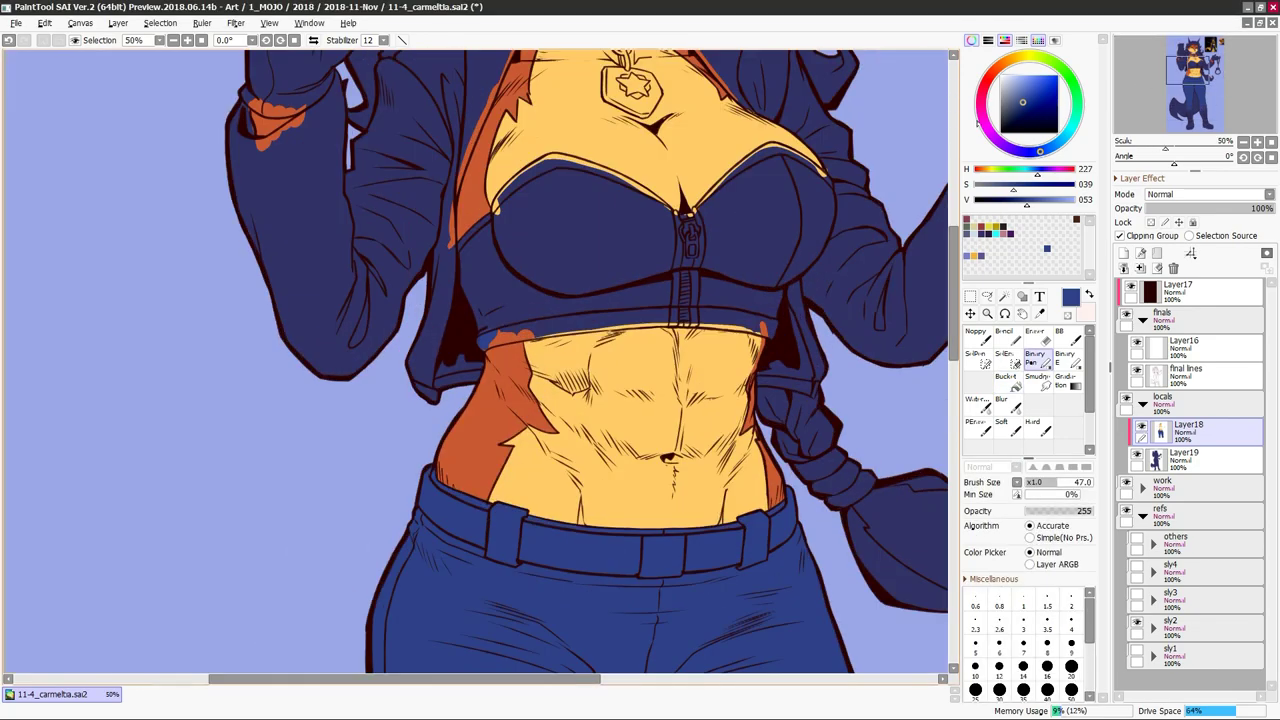
pyautogui.moveTo(450, 478); pyautogui.dragTo(478, 205)
pyautogui.moveTo(700, 145); pyautogui.dragTo(870, 215)
pyautogui.moveTo(870, 215); pyautogui.dragTo(688, 275)
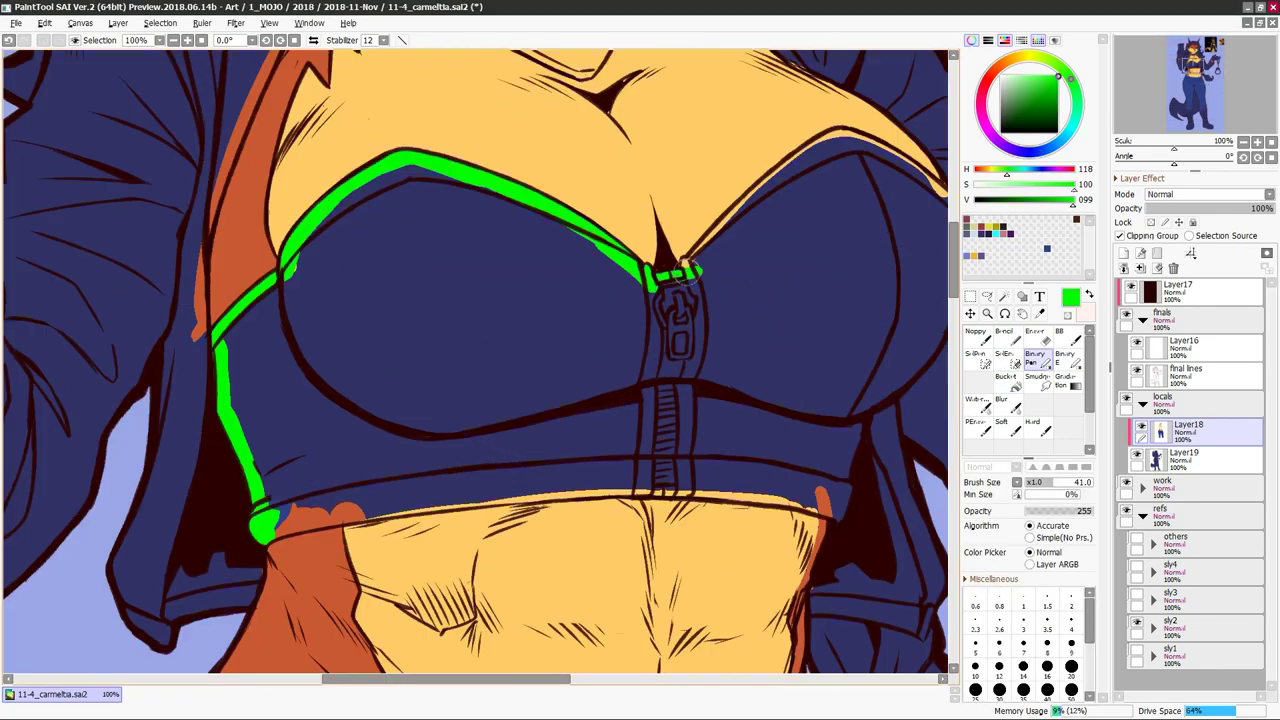
pyautogui.moveTo(840, 110); pyautogui.dragTo(650, 160)
pyautogui.moveTo(650, 160); pyautogui.dragTo(765, 262)
# Complete the zip top's green outline and fill the whole garment blue (H 227, S 39, V 53)
pyautogui.scroll(-2, 660, 449)
pyautogui.moveTo(228, 440)
pyautogui.mouseDown()
pyautogui.moveTo(410, 410)
pyautogui.moveTo(790, 392)
pyautogui.mouseUp()
pyautogui.press('g')
pyautogui.click(700, 300)
pyautogui.press('b')
pyautogui.scroll(2, 736, 419)
pyautogui.click(725, 209)
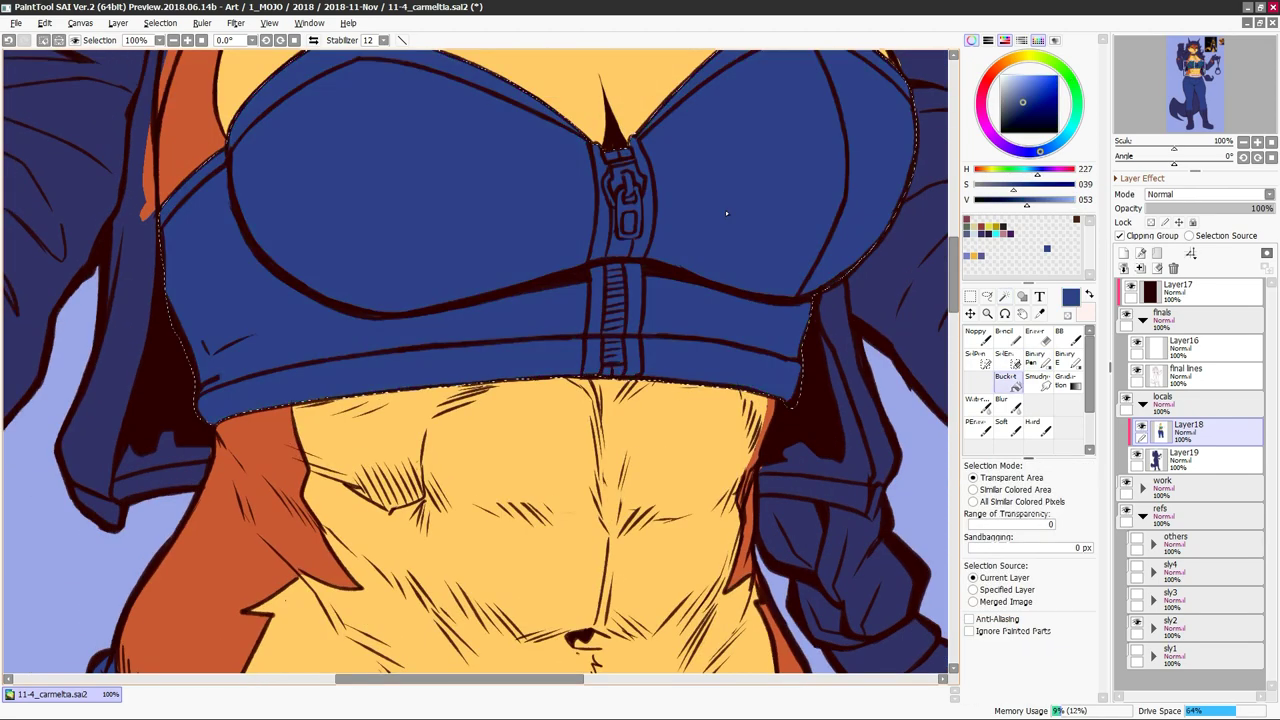
# Paint the neck collar in the same blue with the Binary Pen at size 26
pyautogui.scroll(-2, 629, 396)
pyautogui.scroll(1, 629, 396)
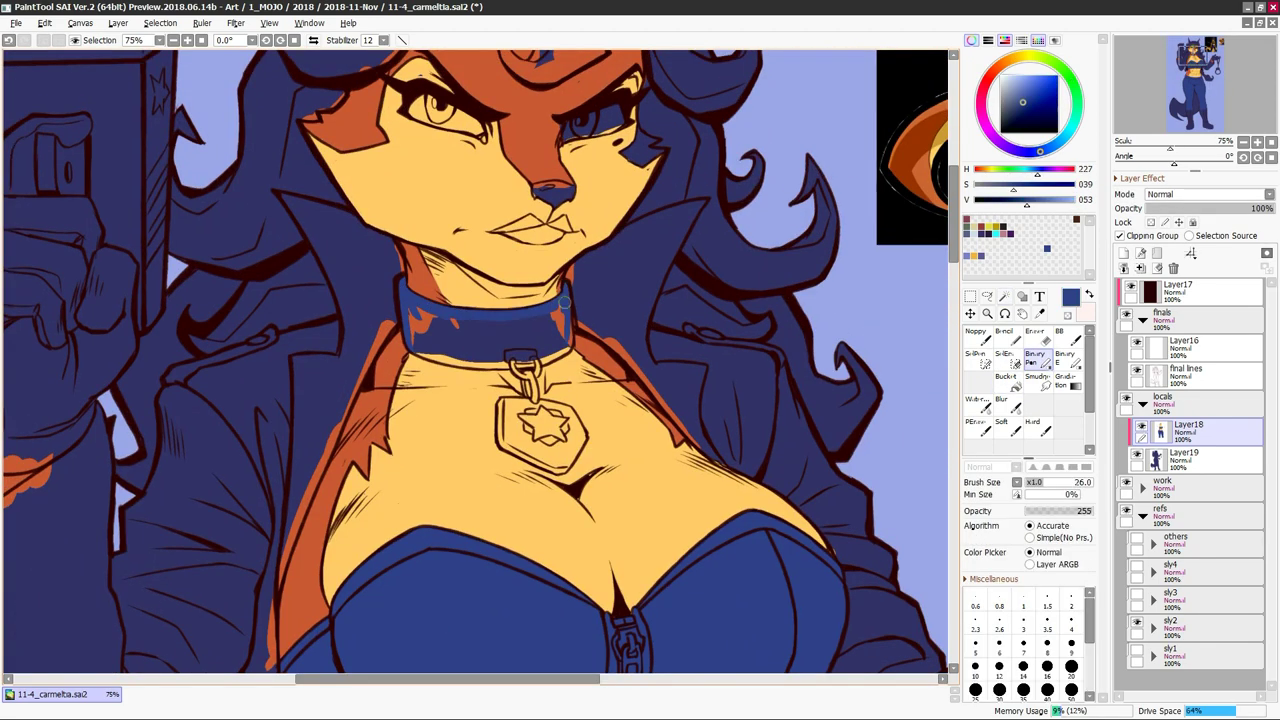
pyautogui.scroll(-2, 629, 396)
pyautogui.scroll(1, 629, 396)
# Sample the reference jacket's dark yellow (H 47, S 77, V 68) and colour the jacket's collar, body and both sleeves
pyautogui.keyDown('alt'); pyautogui.click(905, 140); pyautogui.keyUp('alt')
pyautogui.moveTo(335, 410); pyautogui.dragTo(296, 530)
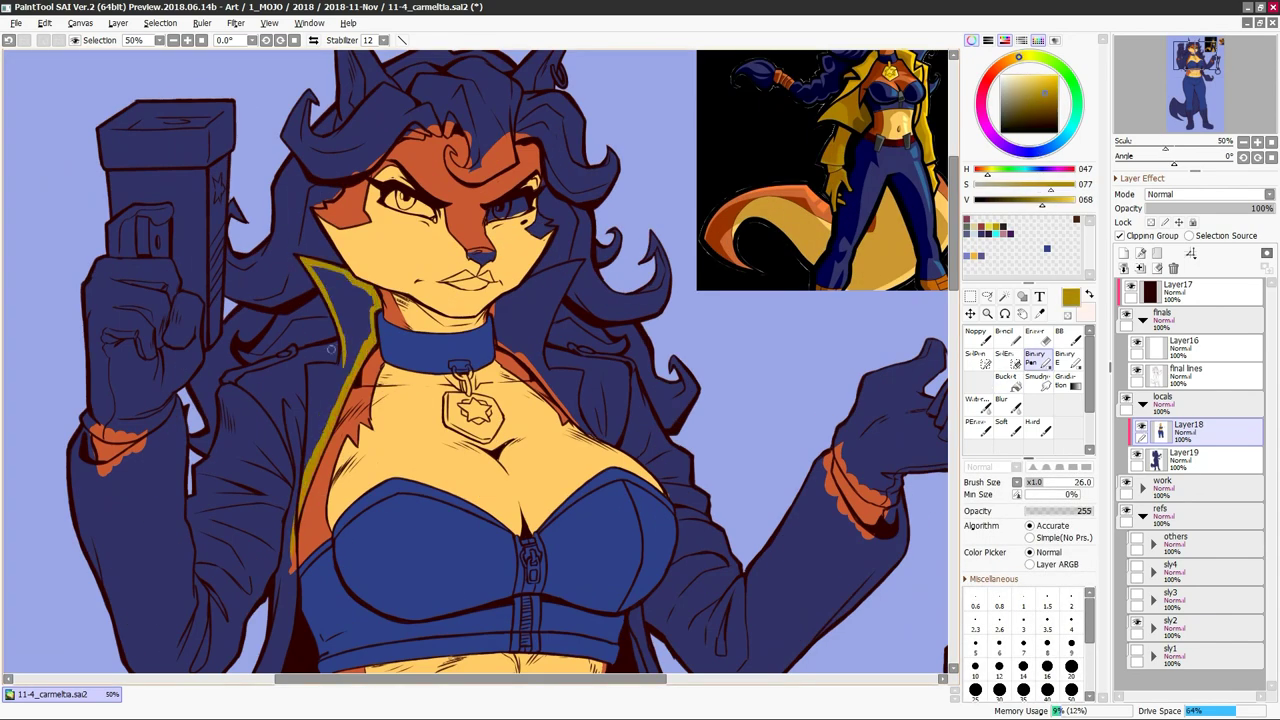
pyautogui.moveTo(86, 455); pyautogui.dragTo(86, 255)
pyautogui.moveTo(150, 400)
pyautogui.mouseDown()
pyautogui.moveTo(250, 600)
pyautogui.moveTo(186, 403)
pyautogui.moveTo(98, 371)
pyautogui.mouseUp()
pyautogui.moveTo(548, 276); pyautogui.dragTo(600, 334)
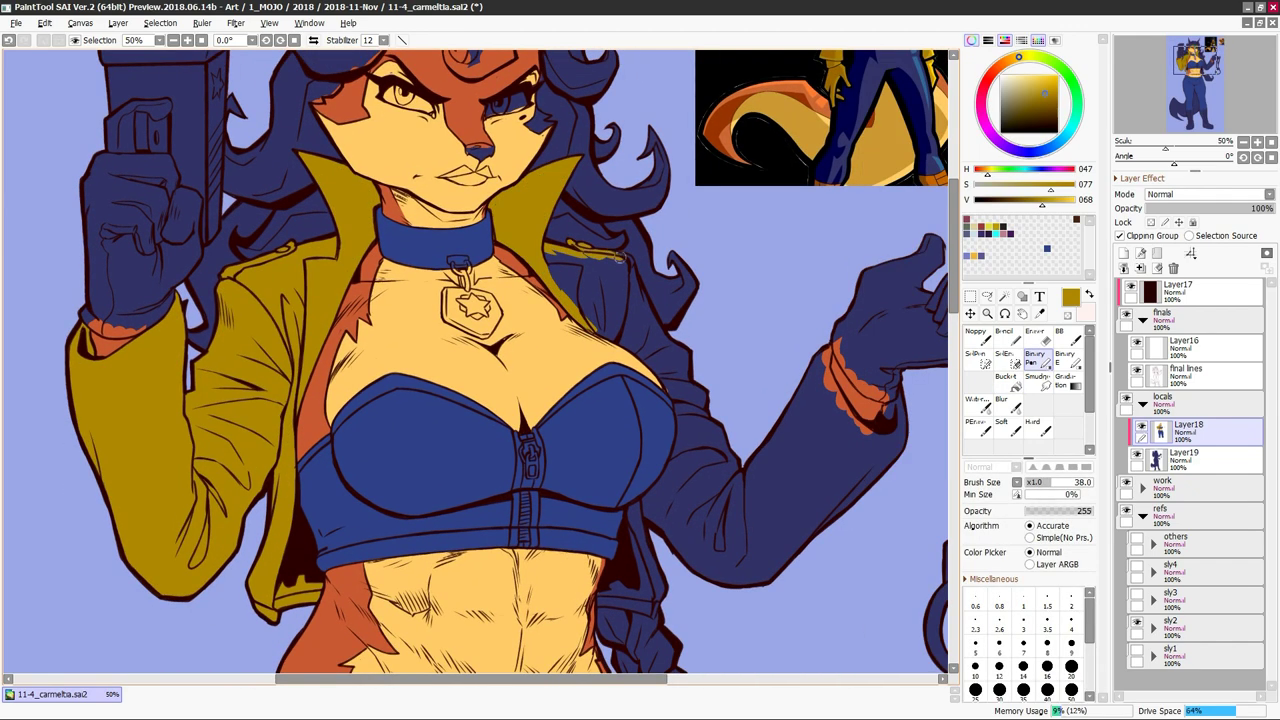
pyautogui.scroll(-2, 623, 554)
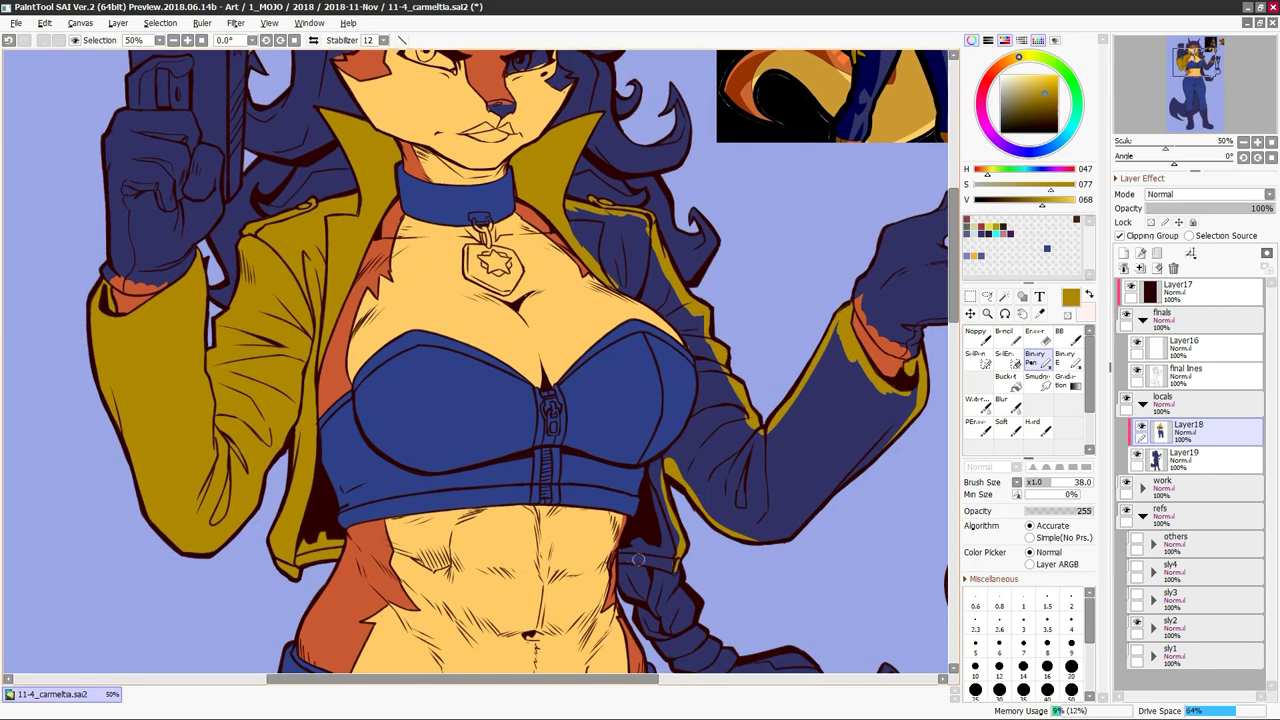
# Adjust the yellow jacket's colour with the Hue and Saturation filter
pyautogui.press('-')
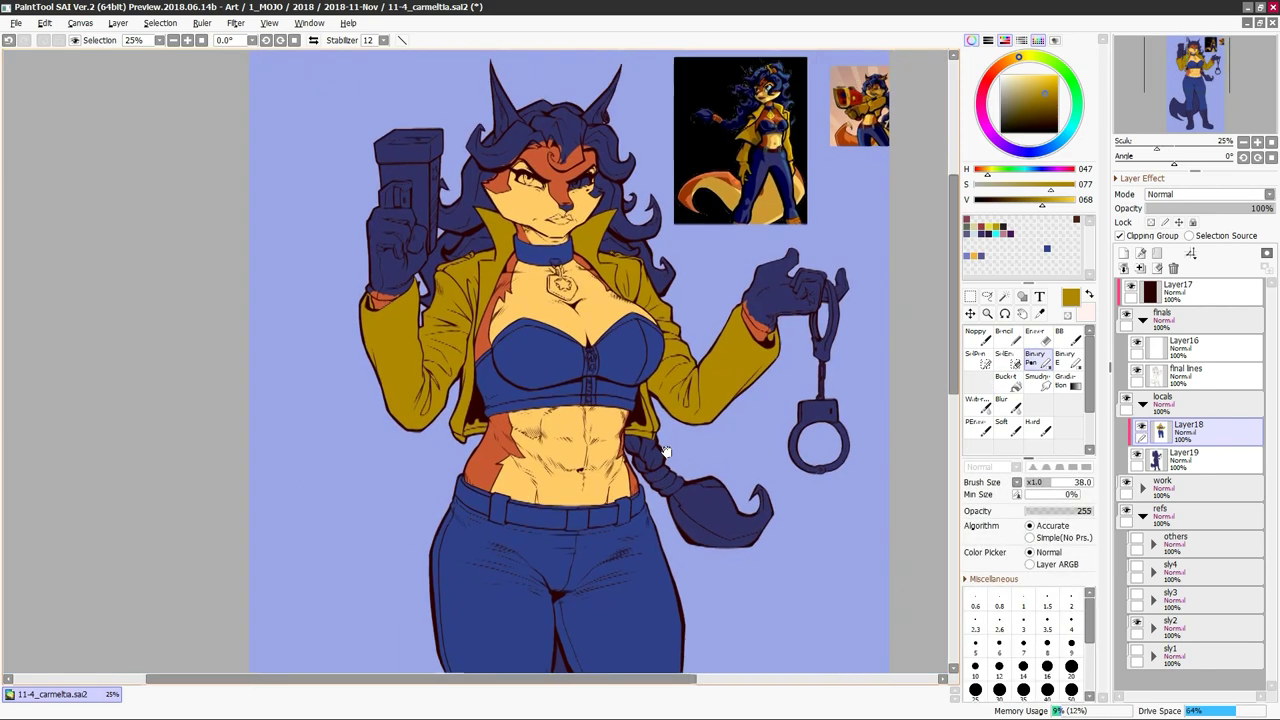
pyautogui.hotkey('ctrl', 'u')
pyautogui.click(622, 589)
pyautogui.press('-')
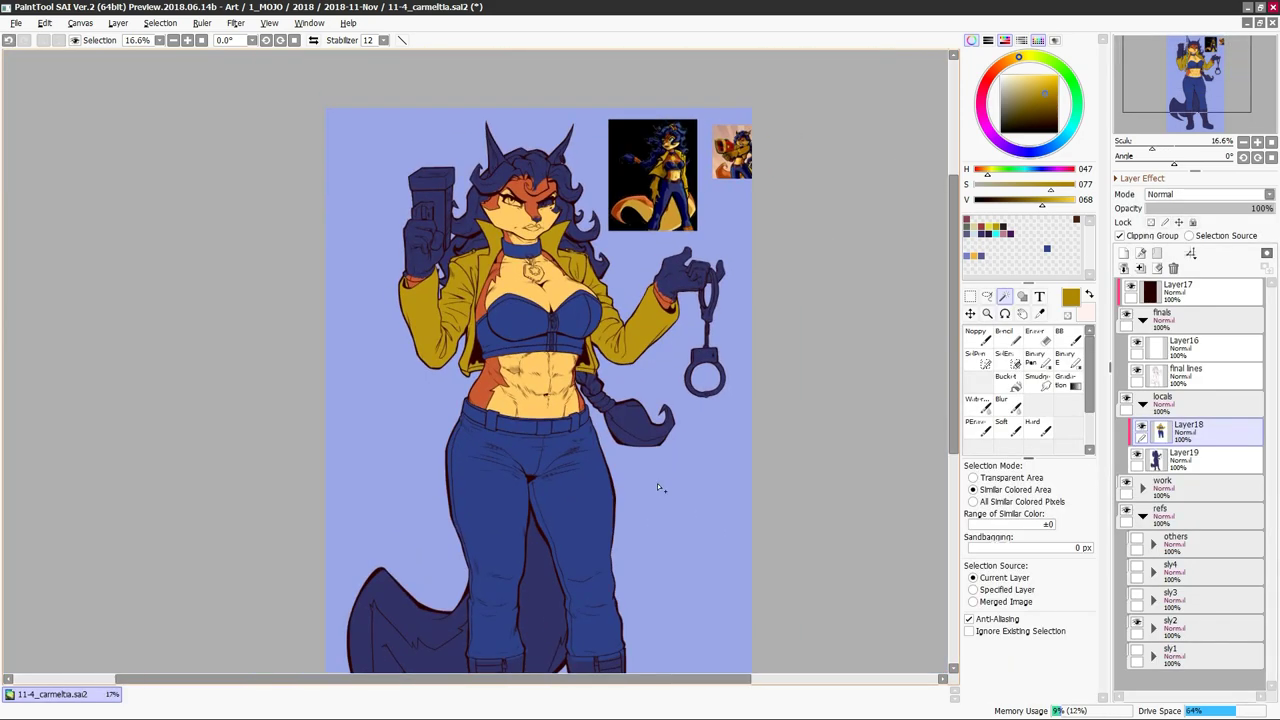
# Colour both boots brown (H 28, S 53, V 54) by outlining them with the Binary Pen and filling them
pyautogui.press('b')
pyautogui.keyDown('alt'); pyautogui.click(540, 395); pyautogui.keyUp('alt')
pyautogui.press('+')
pyautogui.press('+')
pyautogui.scroll(-2, 515, 400)
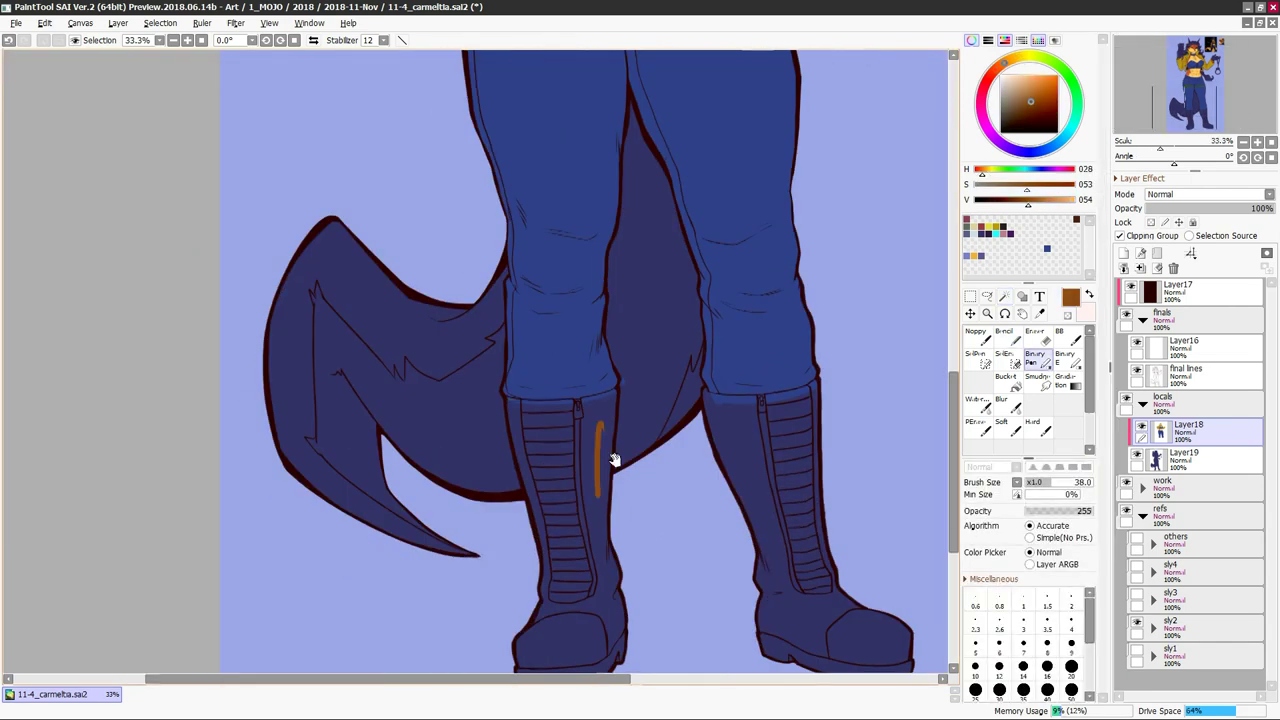
pyautogui.moveTo(549, 557); pyautogui.dragTo(560, 470)
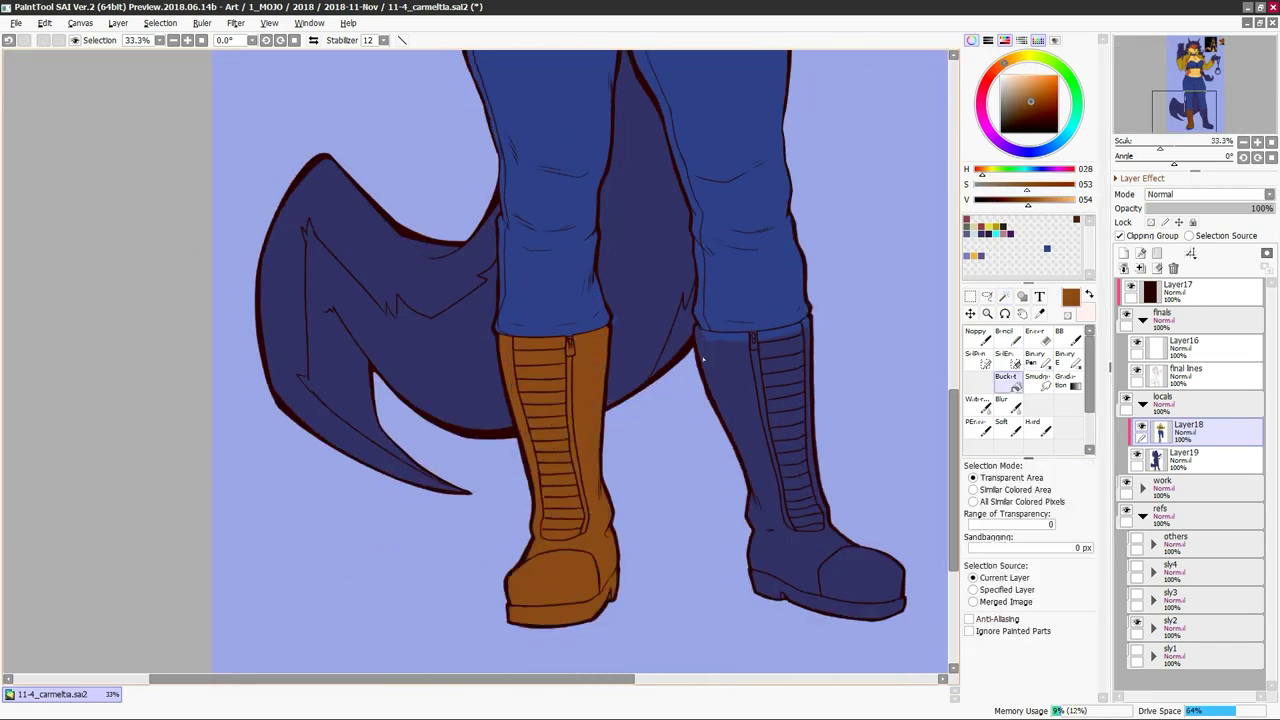
pyautogui.moveTo(790, 580); pyautogui.dragTo(728, 342)
# Paint the tail's outer fur markings orange (H 15, S 64, V 80) with the Binary Pen
pyautogui.scroll(3, 752, 342)
pyautogui.scroll(-2, 700, 400)
pyautogui.moveTo(638, 488)
pyautogui.mouseDown()
pyautogui.moveTo(661, 423)
pyautogui.moveTo(765, 415)
pyautogui.mouseUp()
pyautogui.moveTo(505, 405); pyautogui.dragTo(565, 343)
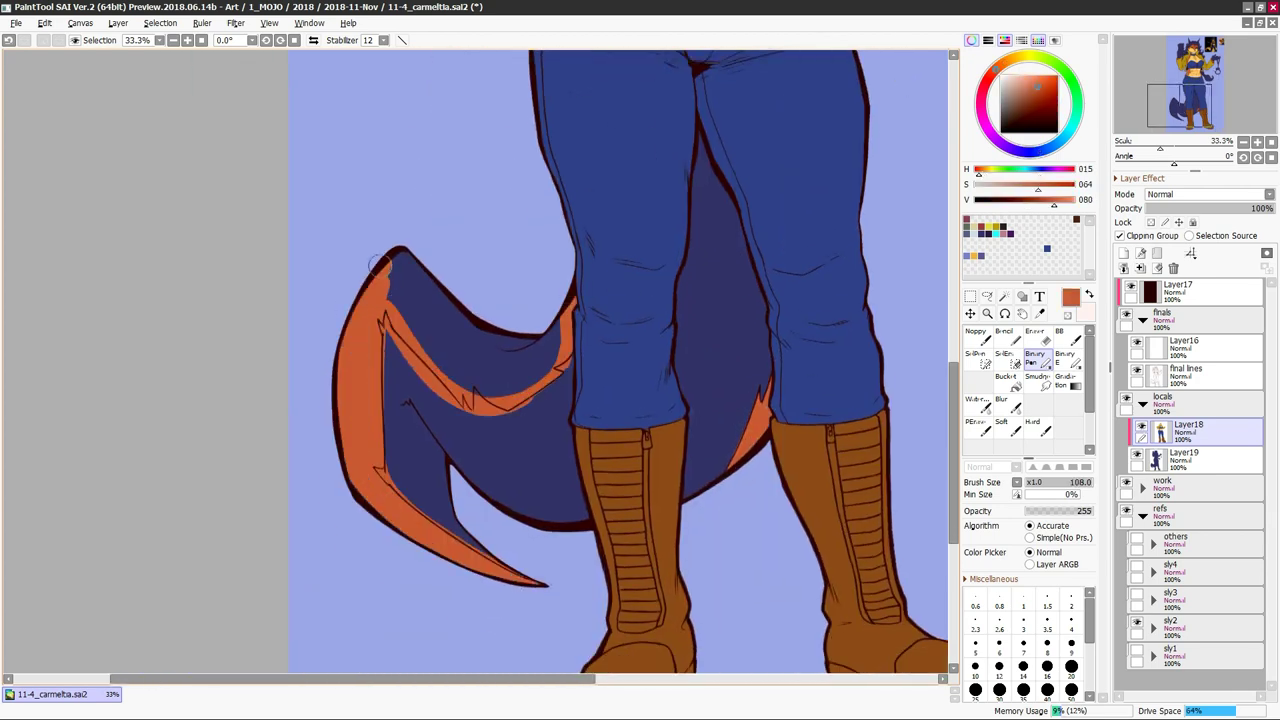
# Outline the tail section between the legs and fill it light yellow (H 40, S 60, V 100)
pyautogui.scroll(2, 536, 318)
pyautogui.click(677, 480)
pyautogui.click(580, 514)
pyautogui.moveTo(555, 445)
pyautogui.mouseDown()
pyautogui.moveTo(618, 472)
pyautogui.moveTo(565, 200)
pyautogui.moveTo(660, 440)
pyautogui.mouseUp()
pyautogui.click(1005, 378)
pyautogui.click(600, 300)
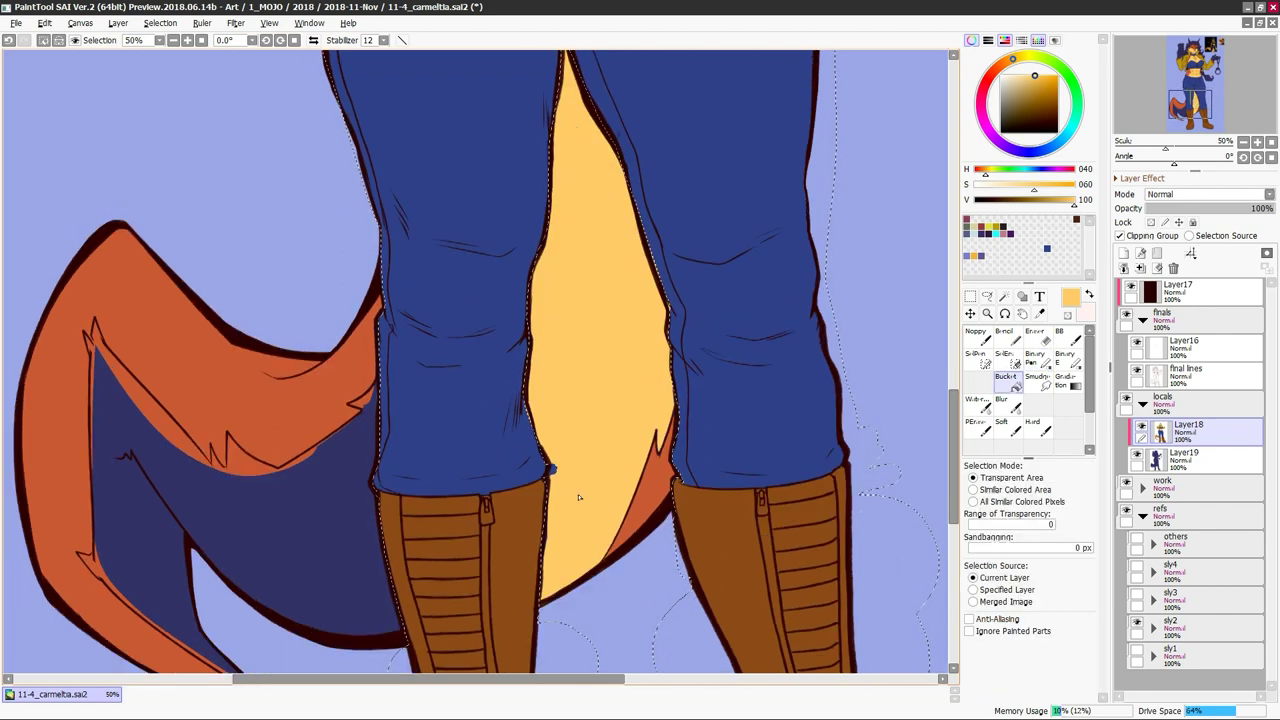
# Outline the rest of the tail's inner fur with the Binary Pen and fill it the same light yellow
pyautogui.click(1035, 358)
pyautogui.moveTo(577, 500); pyautogui.dragTo(770, 355)
pyautogui.moveTo(365, 350); pyautogui.dragTo(580, 465)
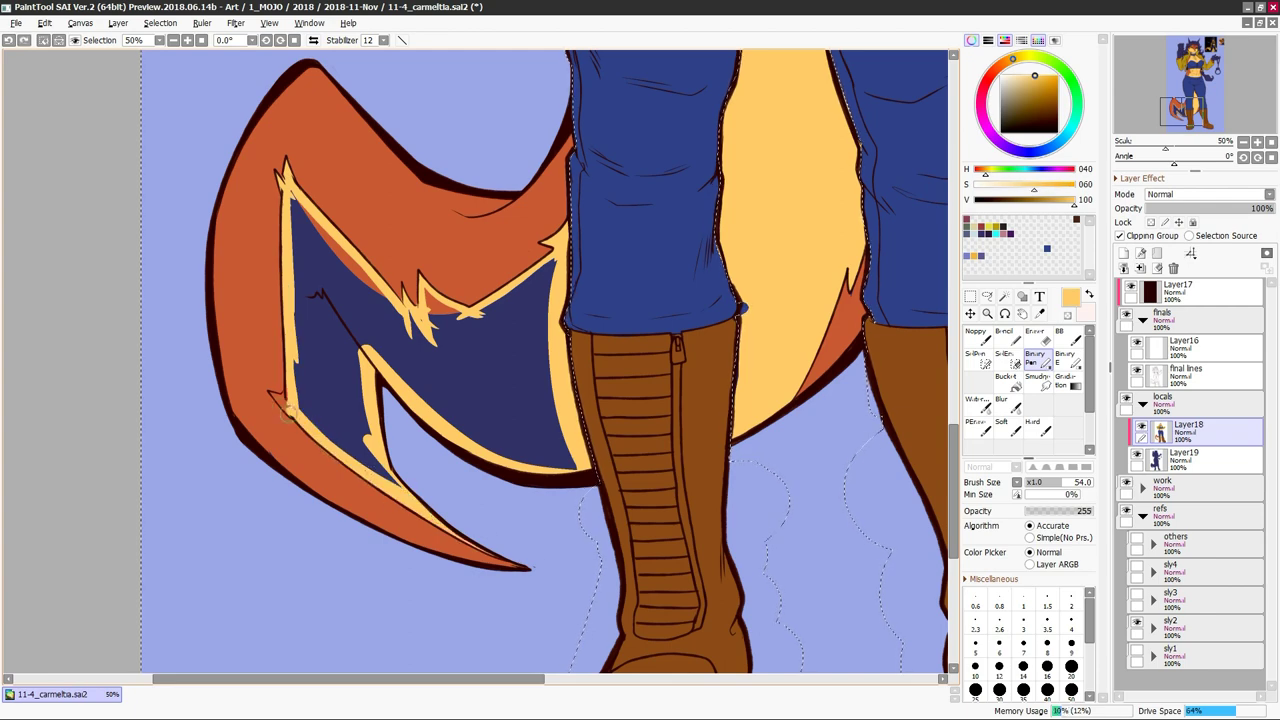
pyautogui.moveTo(287, 416); pyautogui.dragTo(420, 260)
pyautogui.moveTo(872, 226)
pyautogui.mouseDown()
pyautogui.moveTo(815, 312)
pyautogui.moveTo(700, 328)
pyautogui.mouseUp()
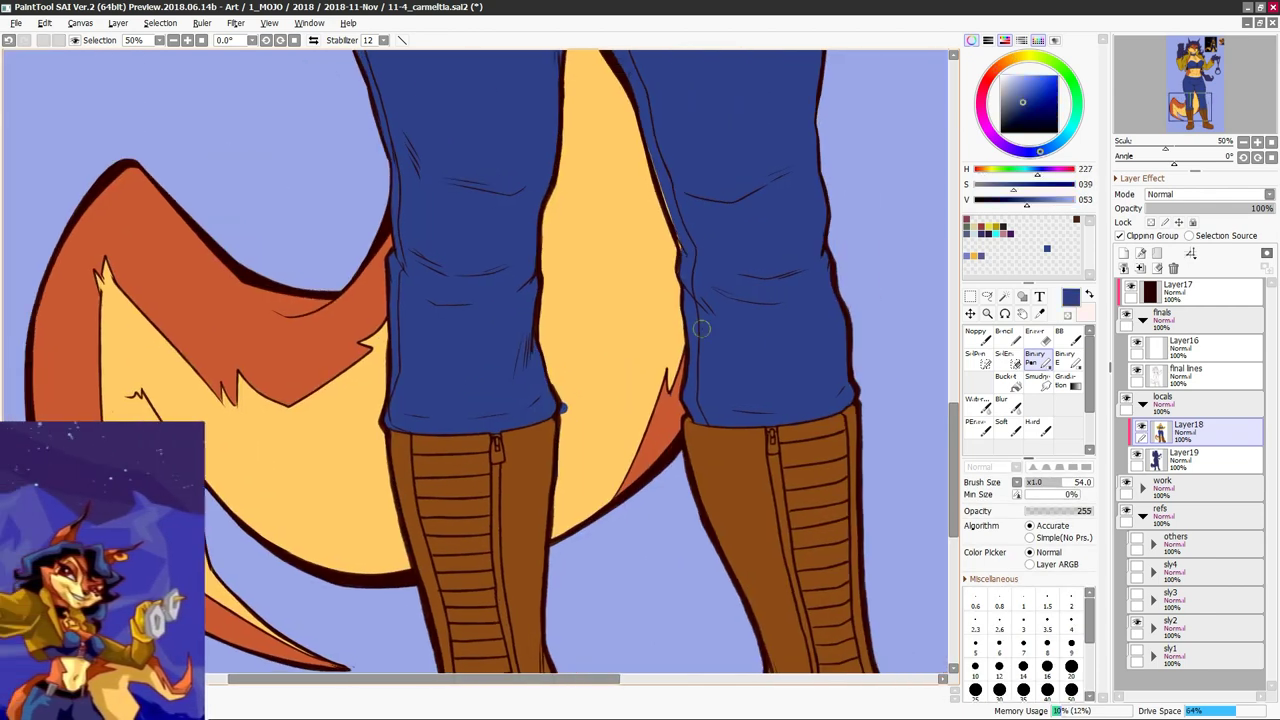
# Paint the belt sections nearest the braid dark red-brown (H 15, S 48, V 42) with the Binary Pen
pyautogui.scroll(-3, 700, 328)
pyautogui.scroll(2, 500, 340)
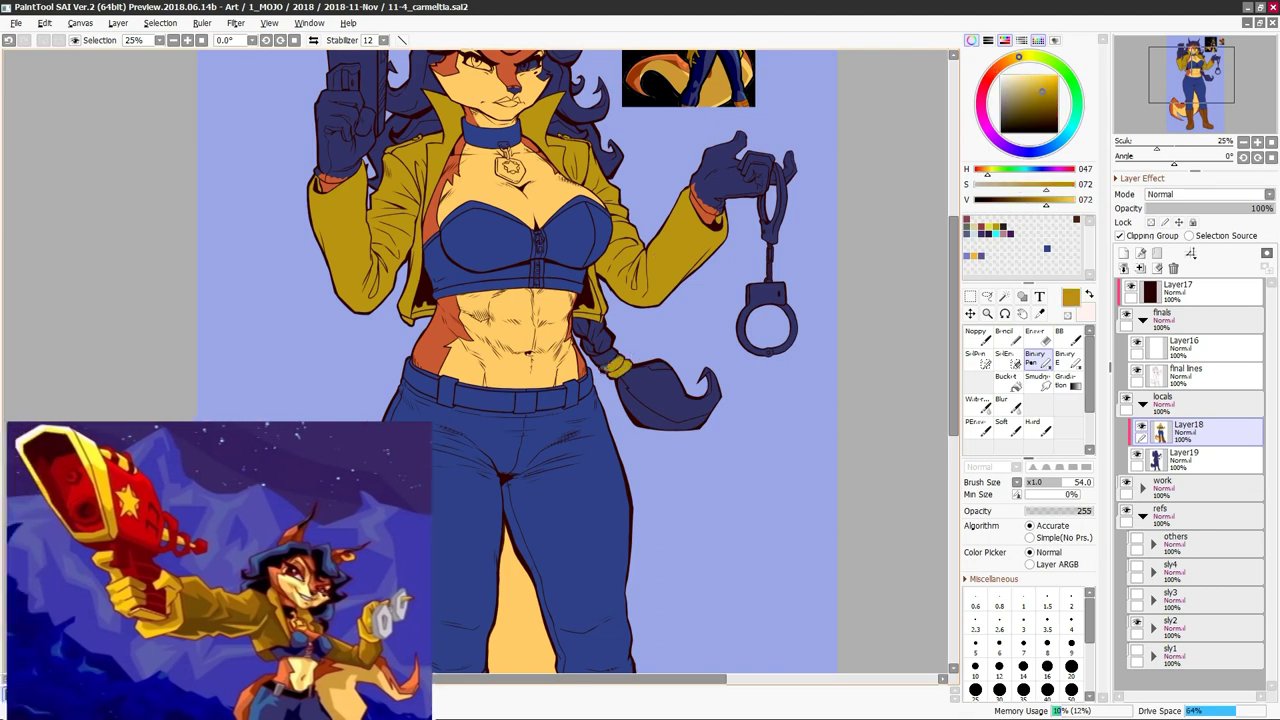
pyautogui.scroll(-3, 571, 414)
pyautogui.scroll(4, 571, 414)
pyautogui.keyDown('alt'); pyautogui.click(588, 284); pyautogui.keyUp('alt')
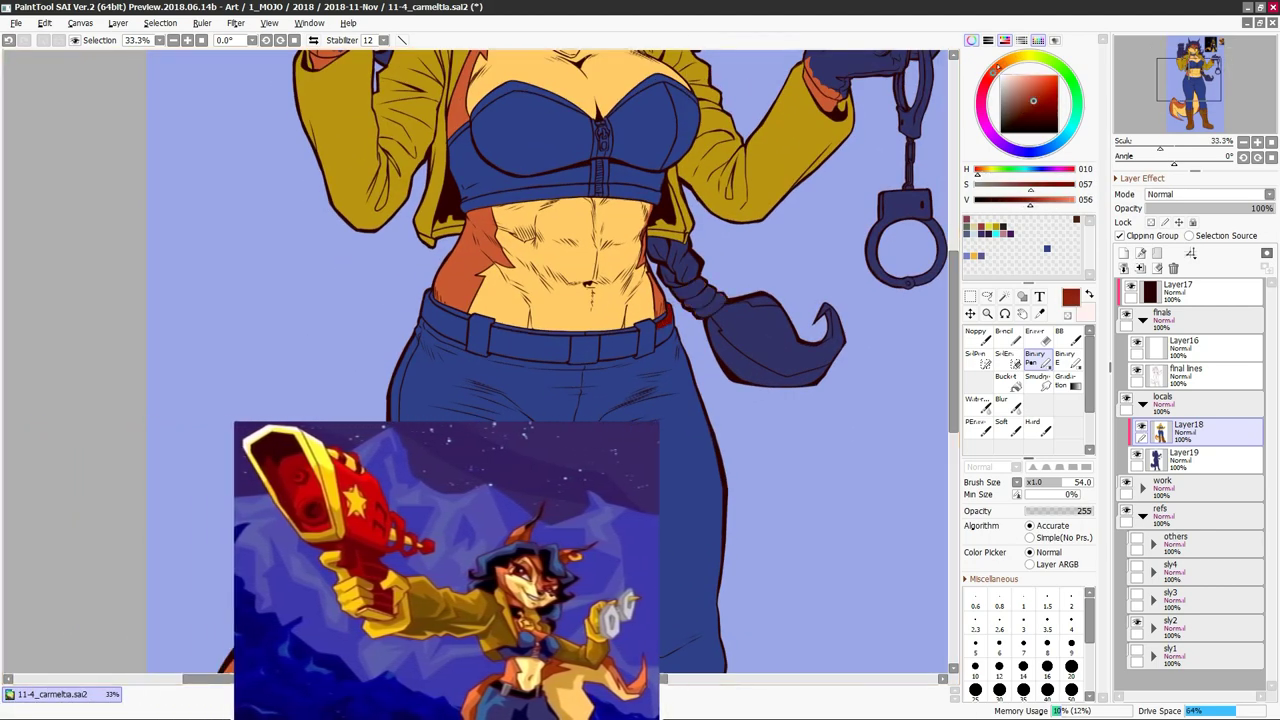
pyautogui.scroll(2, 600, 310)
pyautogui.keyDown('alt'); pyautogui.click(615, 320); pyautogui.keyUp('alt')
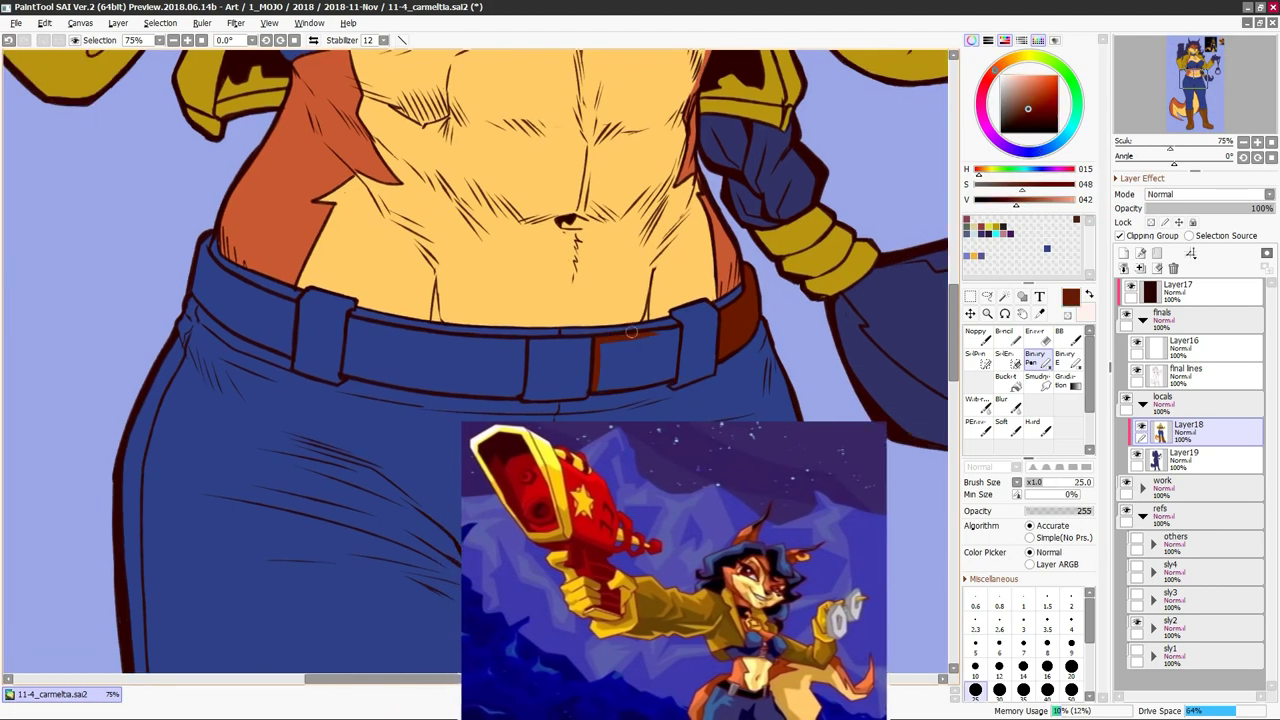
pyautogui.scroll(-1, 631, 332)
pyautogui.scroll(1, 700, 360)
# Paint the two outer belt loops light grey (H 190, S 2, V 72)
pyautogui.keyDown('alt'); pyautogui.click(765, 380); pyautogui.keyUp('alt')
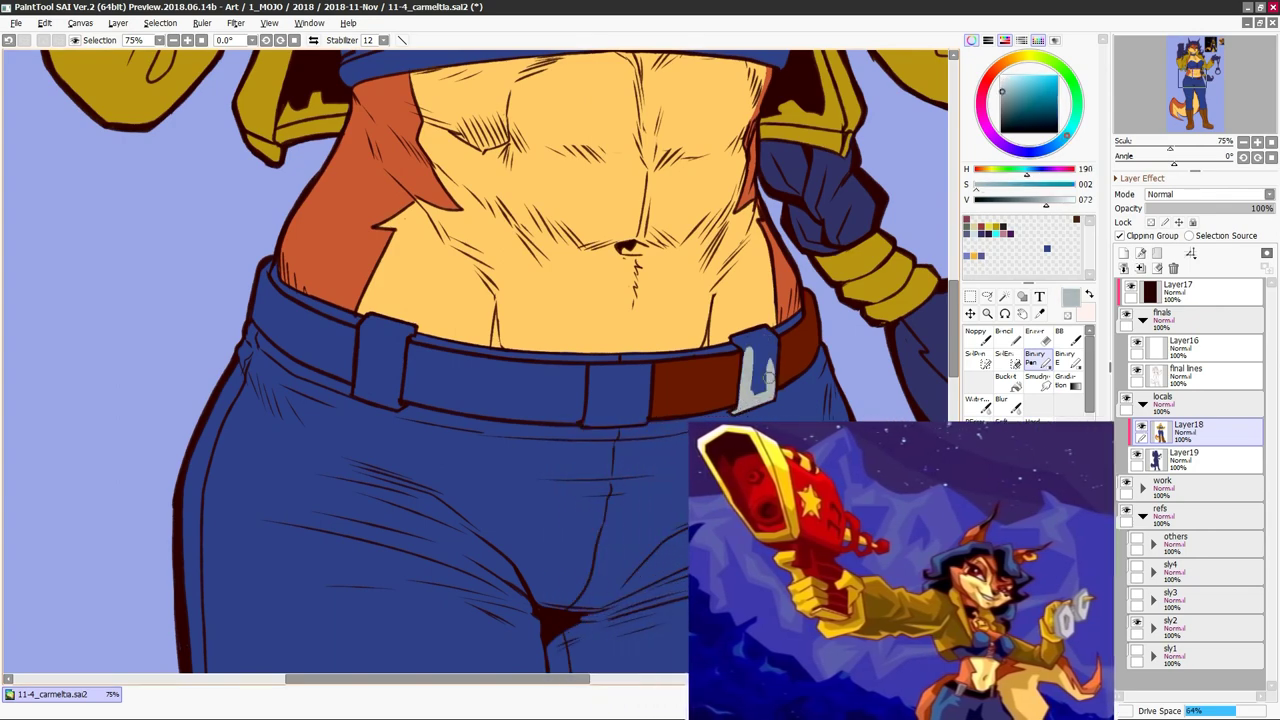
pyautogui.moveTo(770, 378); pyautogui.dragTo(865, 370)
pyautogui.keyDown('alt'); pyautogui.click(780, 380); pyautogui.keyUp('alt')
pyautogui.moveTo(780, 380); pyautogui.dragTo(328, 55)
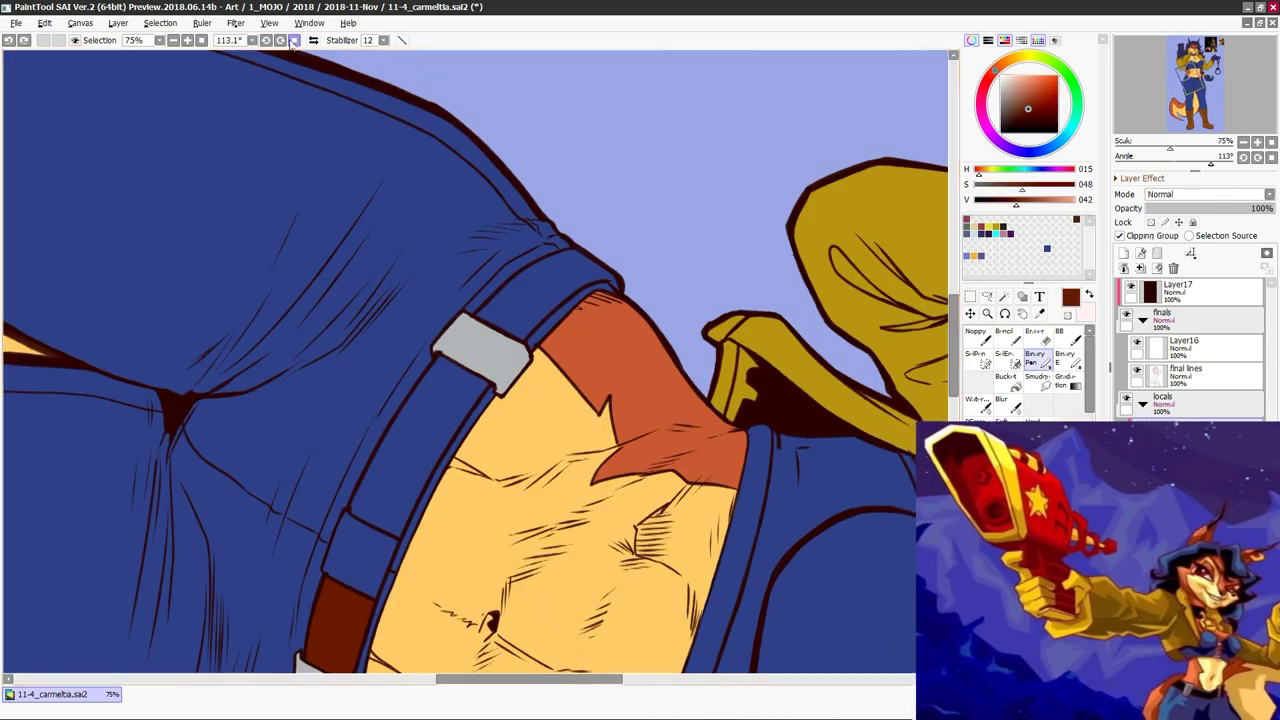
# Return the canvas to its upright angle and fill the remaining belt sections dark red-brown (H 15, S 48, V 42)
pyautogui.press('Home')
pyautogui.click(1005, 377)
pyautogui.click(600, 380)
pyautogui.scroll(-4, 635, 577)
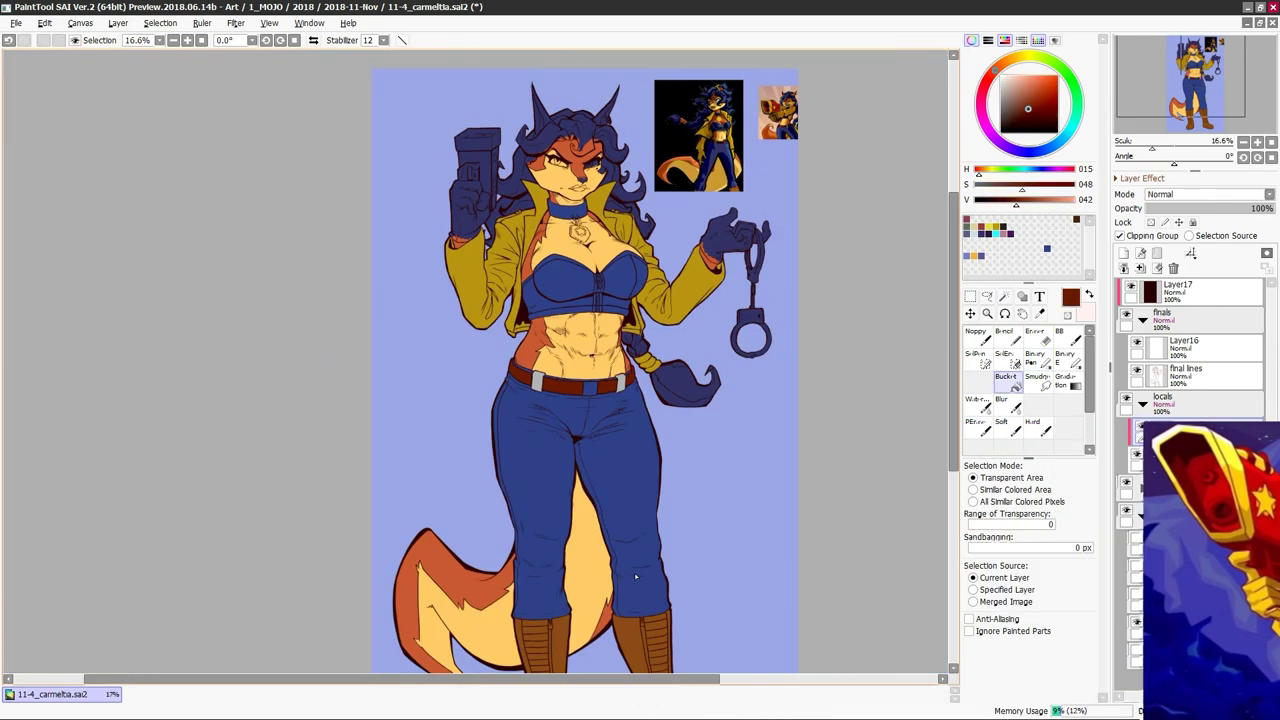
# Paint the front zip and zip pull of the blue top light grey (H 190, S 2, V 72)
pyautogui.scroll(3, 600, 360)
pyautogui.keyDown('alt'); pyautogui.click(622, 300); pyautogui.keyUp('alt')
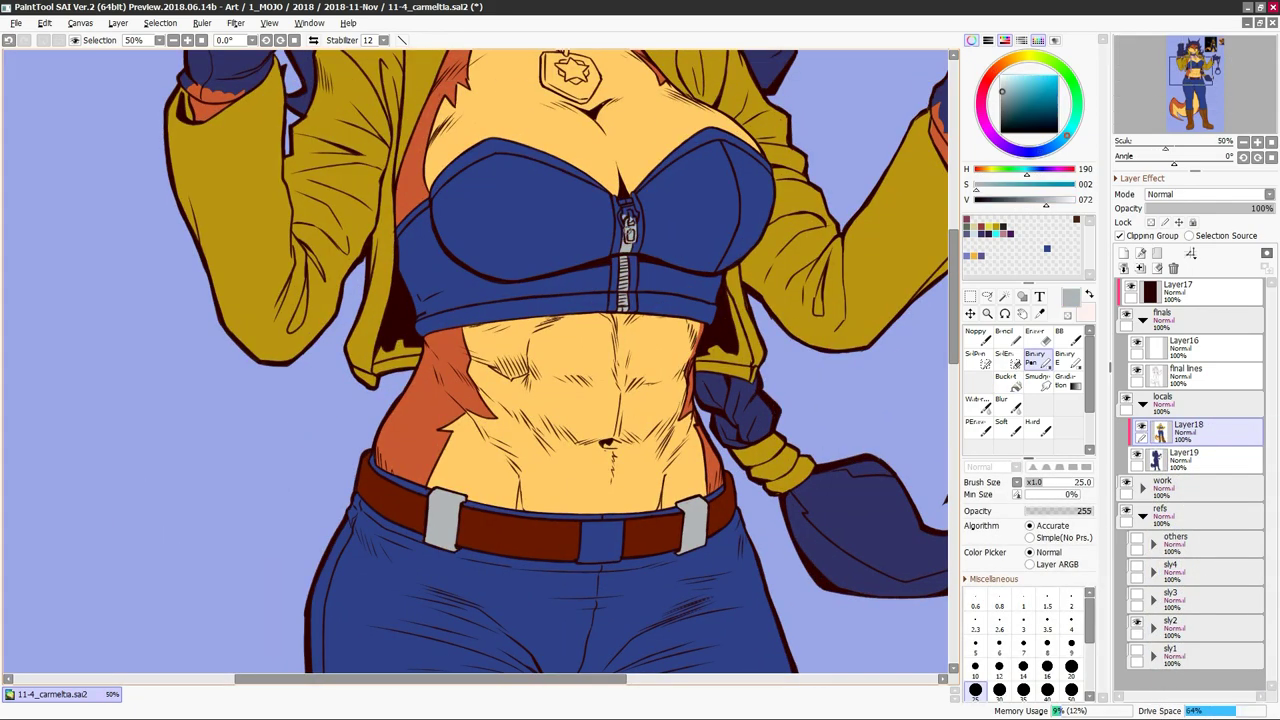
pyautogui.keyDown('alt'); pyautogui.click(628, 230); pyautogui.keyUp('alt')
pyautogui.scroll(-1, 645, 272)
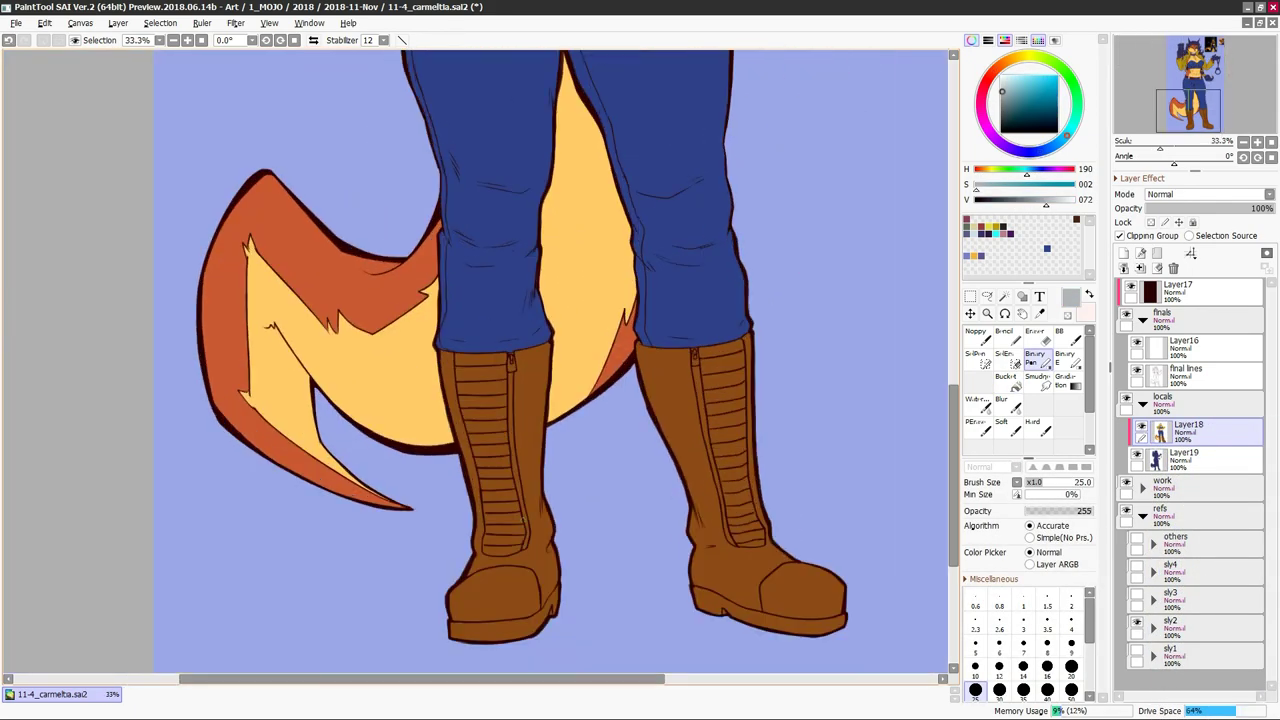
# Paint the zips on both boots light grey (H 190, S 2, V 72) and save the drawing
pyautogui.moveTo(510, 366); pyautogui.dragTo(512, 470)
pyautogui.moveTo(694, 348); pyautogui.dragTo(697, 372)
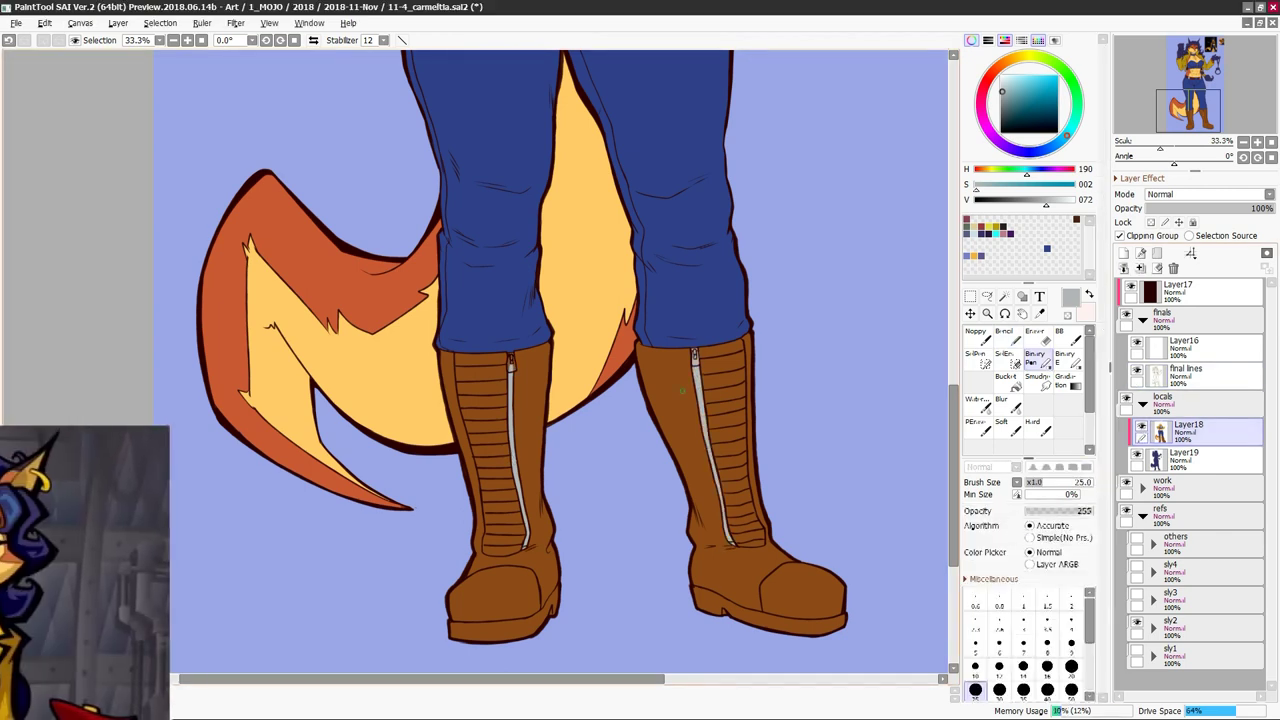
pyautogui.hotkey('ctrl', 's')
pyautogui.scroll(-2, 600, 360)
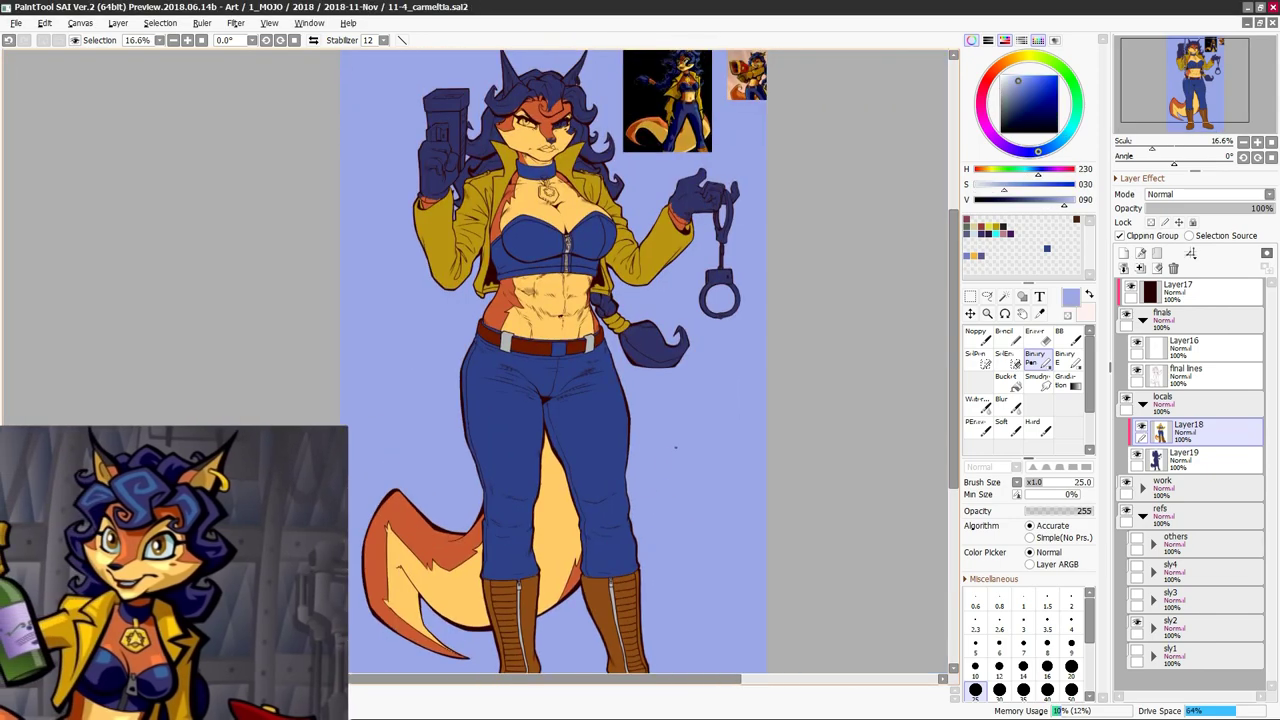
# Colour both gloves yellow to match the reference, using a larger Binary Pen for the broad areas
pyautogui.scroll(1, 600, 300)
pyautogui.scroll(1, 210, 220)
pyautogui.keyDown('alt'); pyautogui.click(470, 330); pyautogui.keyUp('alt')
pyautogui.moveTo(480, 185)
pyautogui.mouseDown()
pyautogui.moveTo(495, 215)
pyautogui.moveTo(480, 290)
pyautogui.mouseUp()
pyautogui.moveTo(600, 300); pyautogui.dragTo(350, 285)
pyautogui.moveTo(740, 340)
pyautogui.mouseDown()
pyautogui.moveTo(823, 335)
pyautogui.moveTo(731, 318)
pyautogui.mouseUp()
pyautogui.scroll(1, 450, 300)
# Colour the star badge, its connecting rings and the collar clasp gold (H 51, S 88, V 73)
pyautogui.keyDown('alt'); pyautogui.click(400, 320); pyautogui.keyUp('alt')
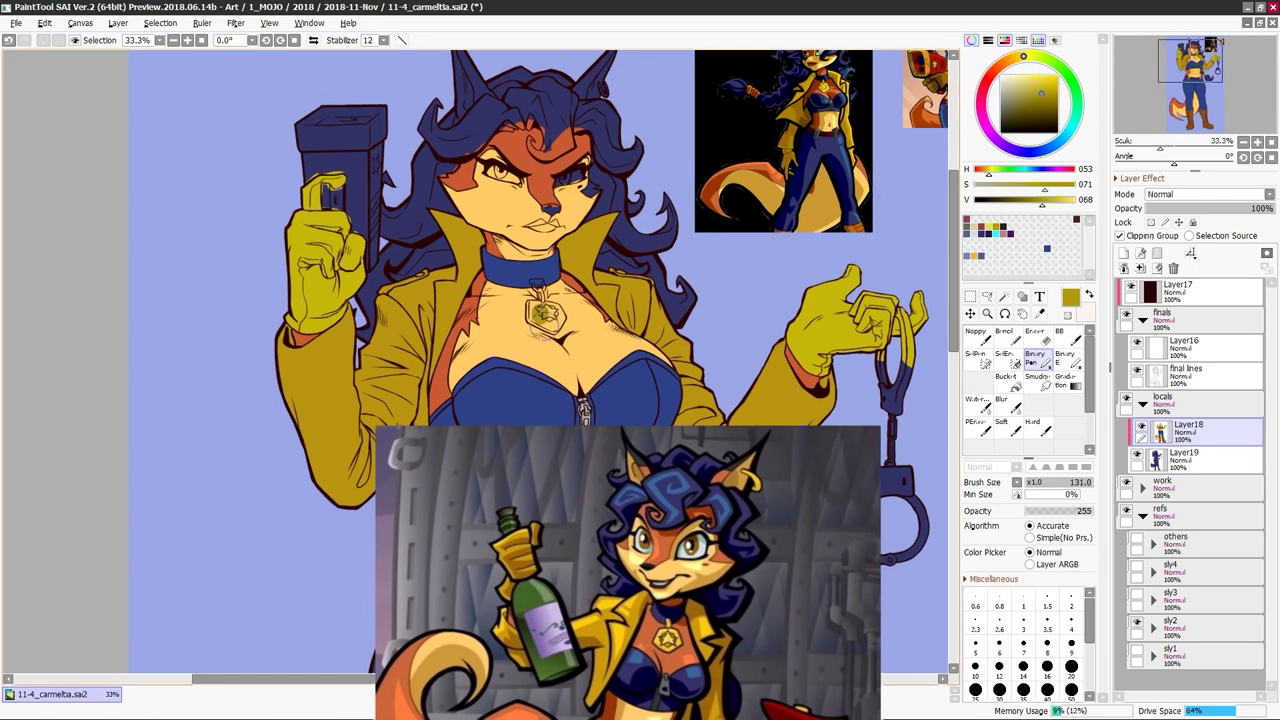
pyautogui.moveTo(520, 385); pyautogui.dragTo(455, 385)
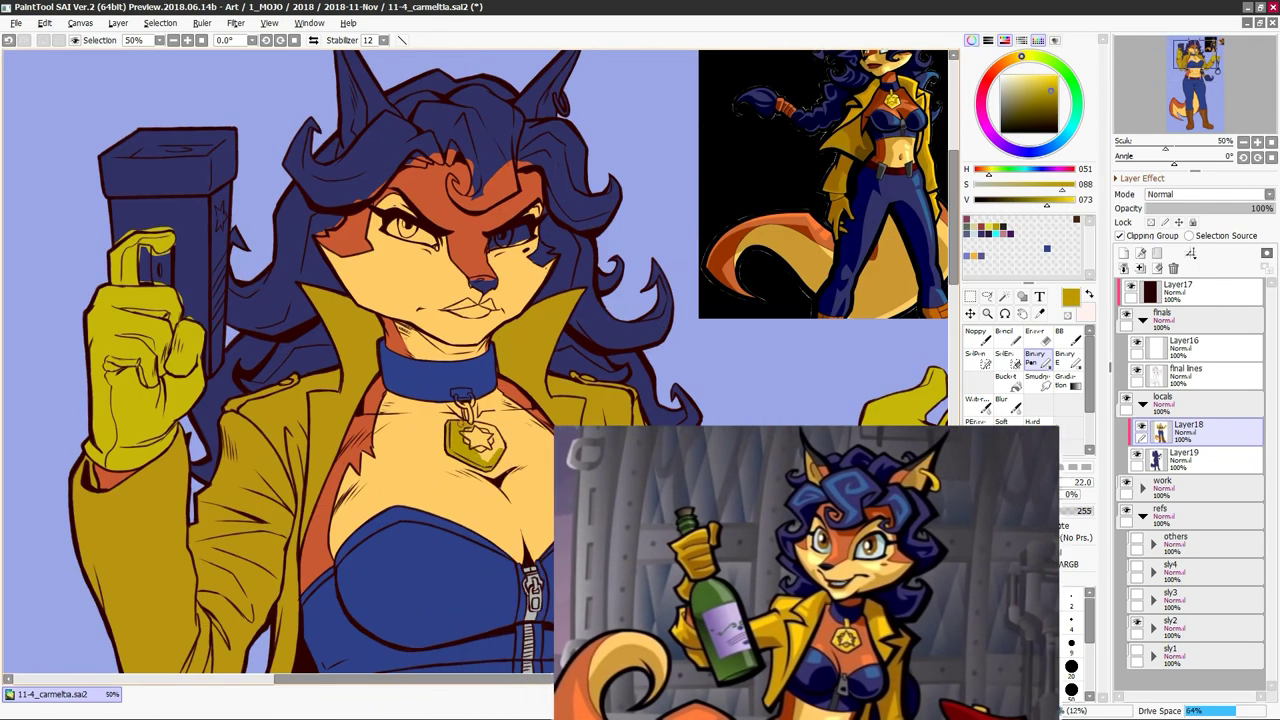
pyautogui.moveTo(465, 432); pyautogui.dragTo(485, 452)
pyautogui.scroll(3, 465, 425)
pyautogui.press('e')
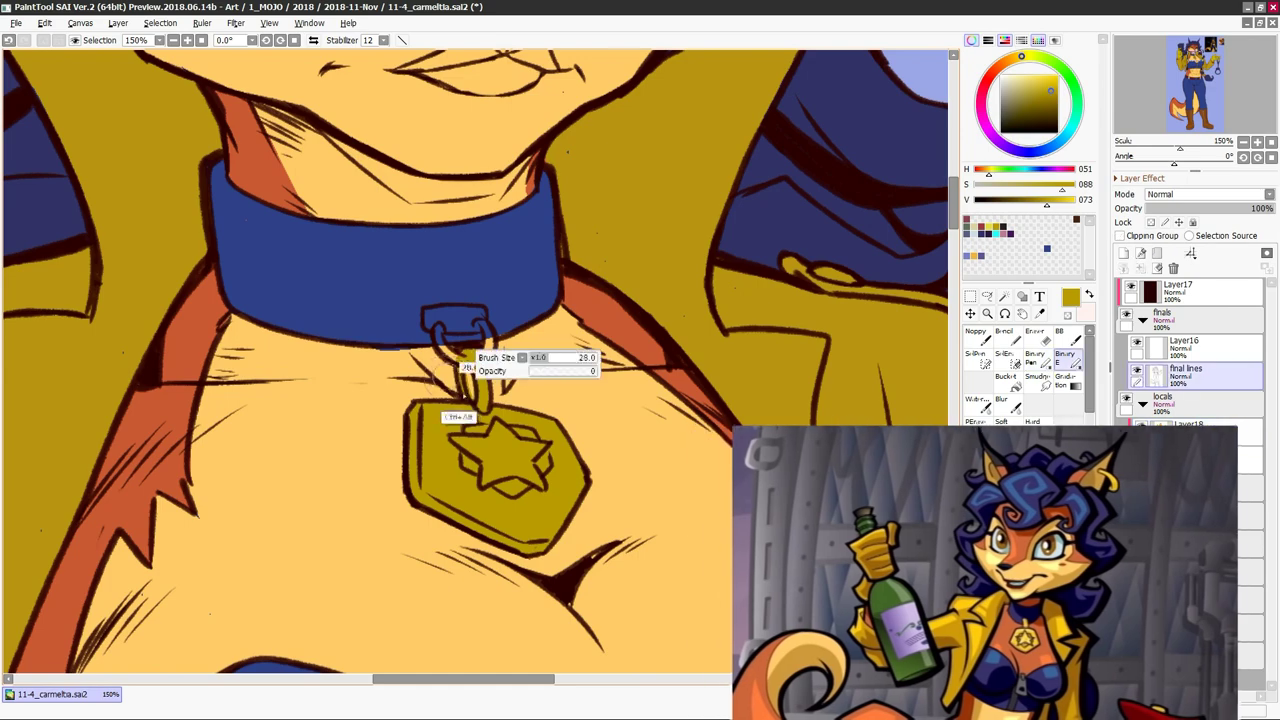
pyautogui.scroll(-1, 475, 360)
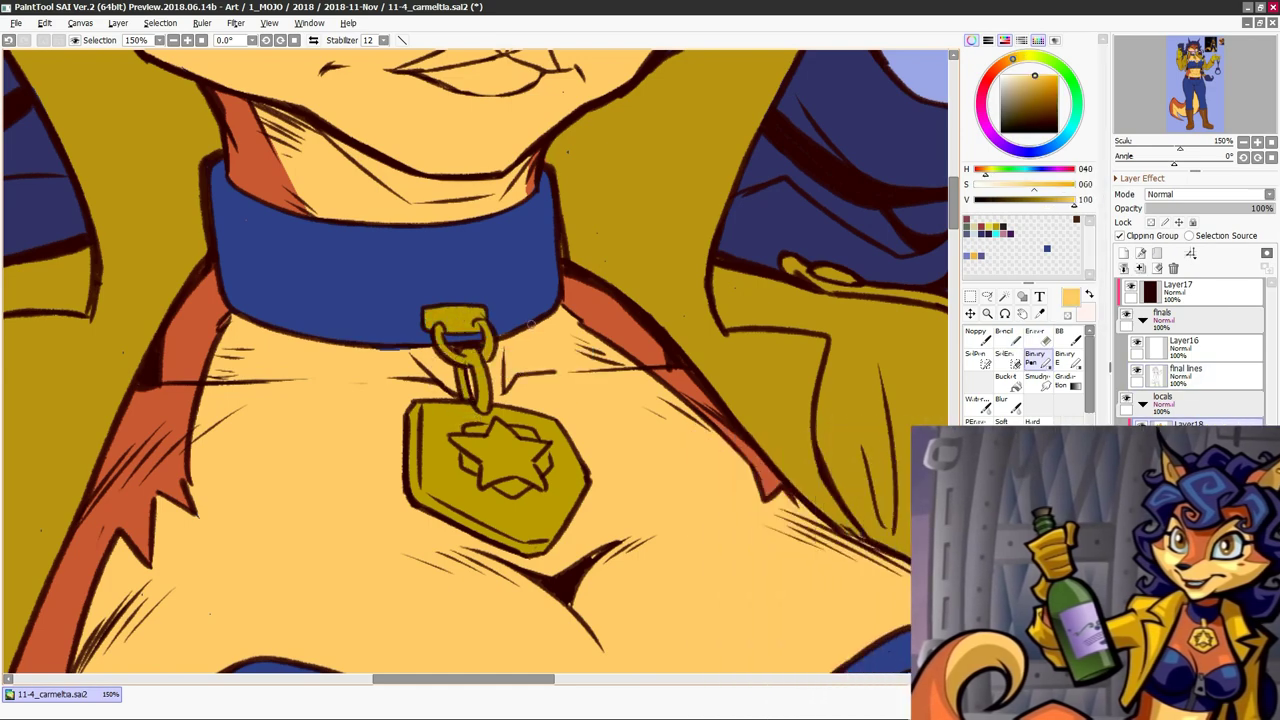
# Paint the lips dark red (H 3, S 69, V 59) and the nose near-black (H 239, S 6, V 16)
pyautogui.scroll(-3, 475, 360)
pyautogui.scroll(2, 510, 178)
pyautogui.scroll(1, 510, 178)
pyautogui.moveTo(495, 388); pyautogui.dragTo(565, 392)
pyautogui.click(1185, 372)
pyautogui.click(1023, 665)
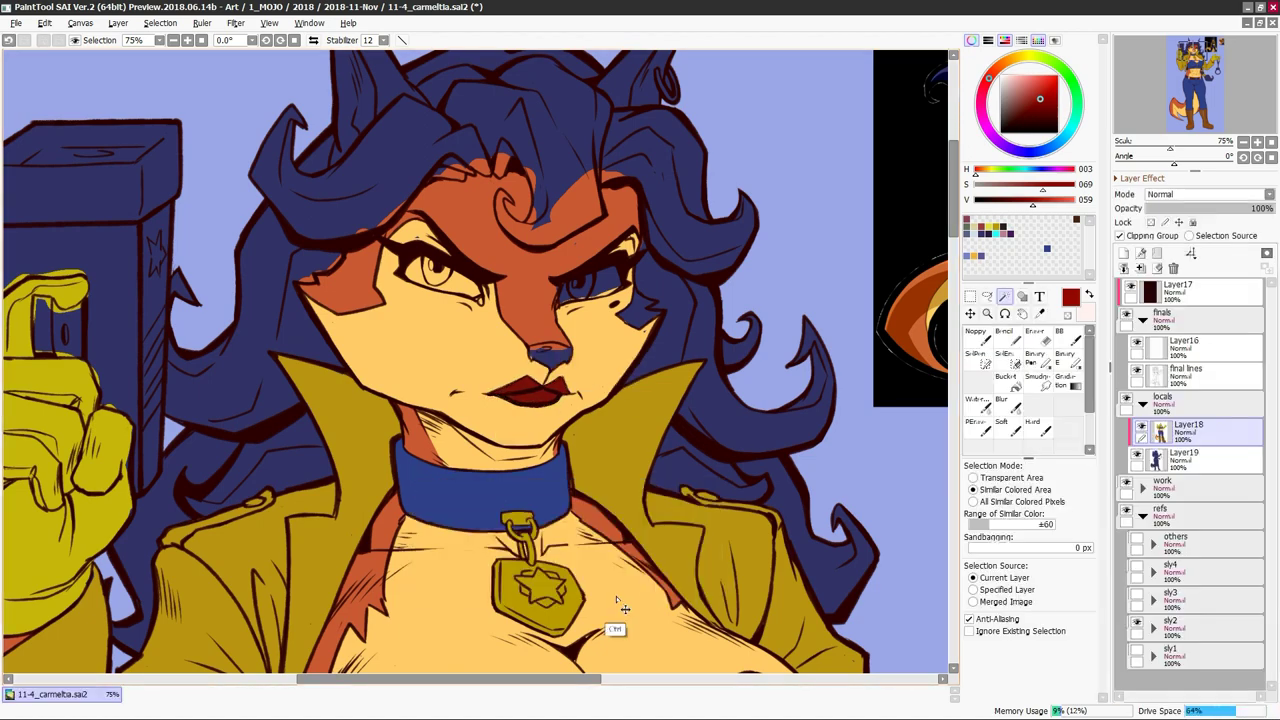
pyautogui.moveTo(1032, 200); pyautogui.dragTo(1012, 200)
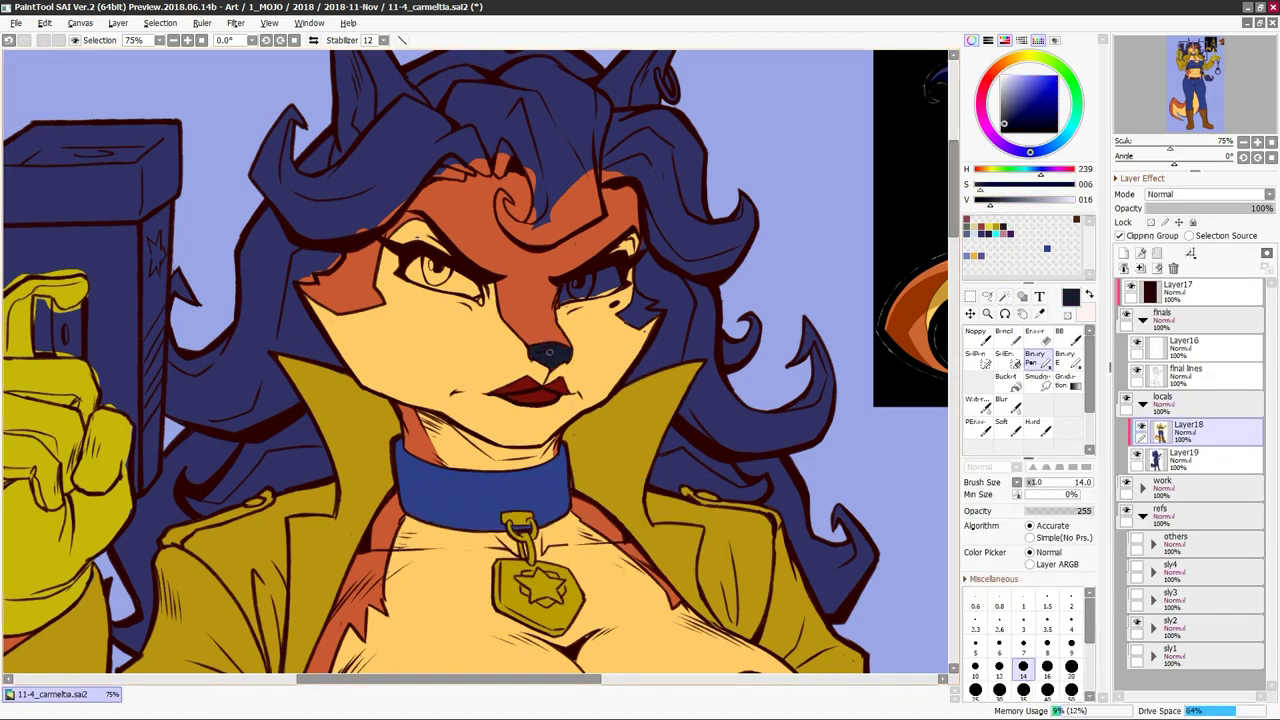
pyautogui.moveTo(440, 300); pyautogui.dragTo(475, 467)
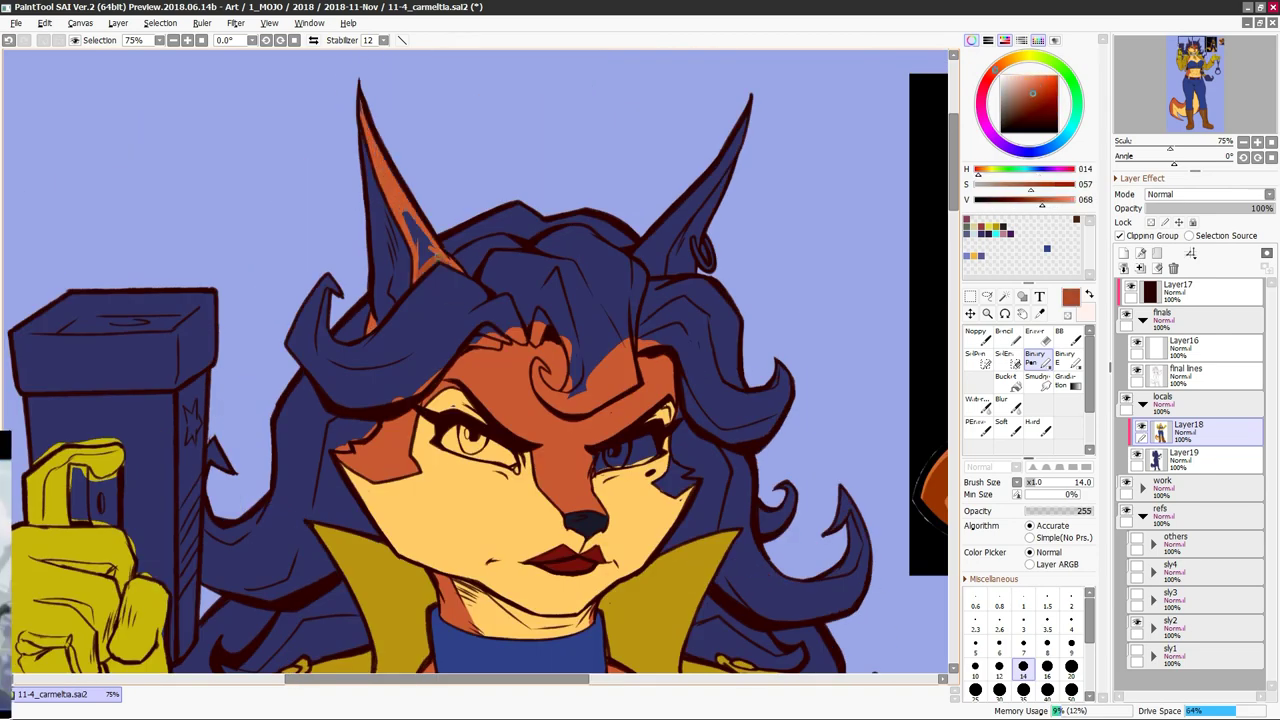
# Paint both ears' outer fur orange and their inner fur light yellow
pyautogui.moveTo(428, 262); pyautogui.dragTo(414, 218)
pyautogui.moveTo(664, 278); pyautogui.dragTo(740, 124)
pyautogui.click(1071, 665)
pyautogui.keyDown('alt'); pyautogui.click(420, 300); pyautogui.keyUp('alt')
pyautogui.moveTo(386, 238); pyautogui.dragTo(398, 300)
# Paint the earring gold (H 50, S 82, V 73) and merge Layer18 with Layer19
pyautogui.scroll(-2, 500, 350)
pyautogui.keyDown('alt'); pyautogui.click(700, 560); pyautogui.keyUp('alt')
pyautogui.moveTo(708, 165); pyautogui.dragTo(712, 185)
pyautogui.click(1185, 455)
pyautogui.click(1065, 358)
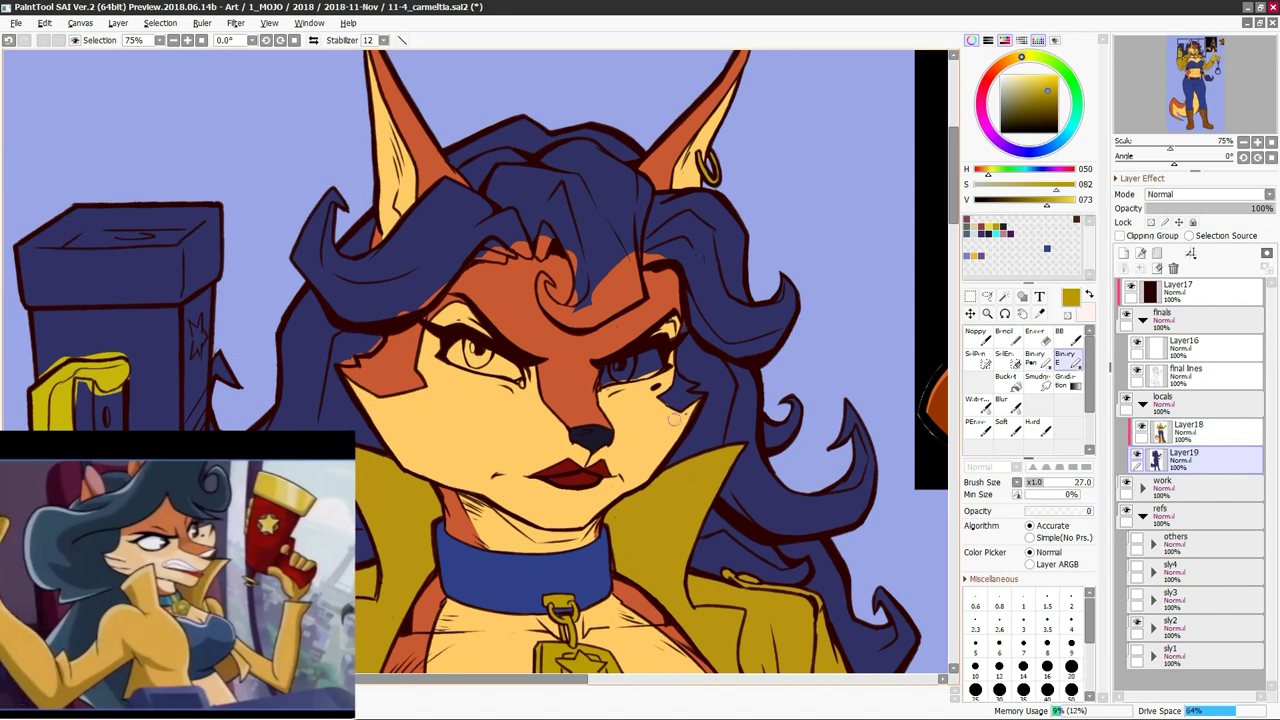
pyautogui.hotkey('ctrl', 'e')
# Paint the forehead hair curls navy (H 239, S 22, V 40) and the uncoloured cheek tuft orange (H 15, S 64, V 80)
pyautogui.click(1035, 358)
pyautogui.keyDown('alt'); pyautogui.click(600, 200); pyautogui.keyUp('alt')
pyautogui.moveTo(540, 275)
pyautogui.mouseDown()
pyautogui.moveTo(552, 310)
pyautogui.moveTo(640, 260)
pyautogui.mouseUp()
pyautogui.moveTo(580, 315); pyautogui.dragTo(638, 254)
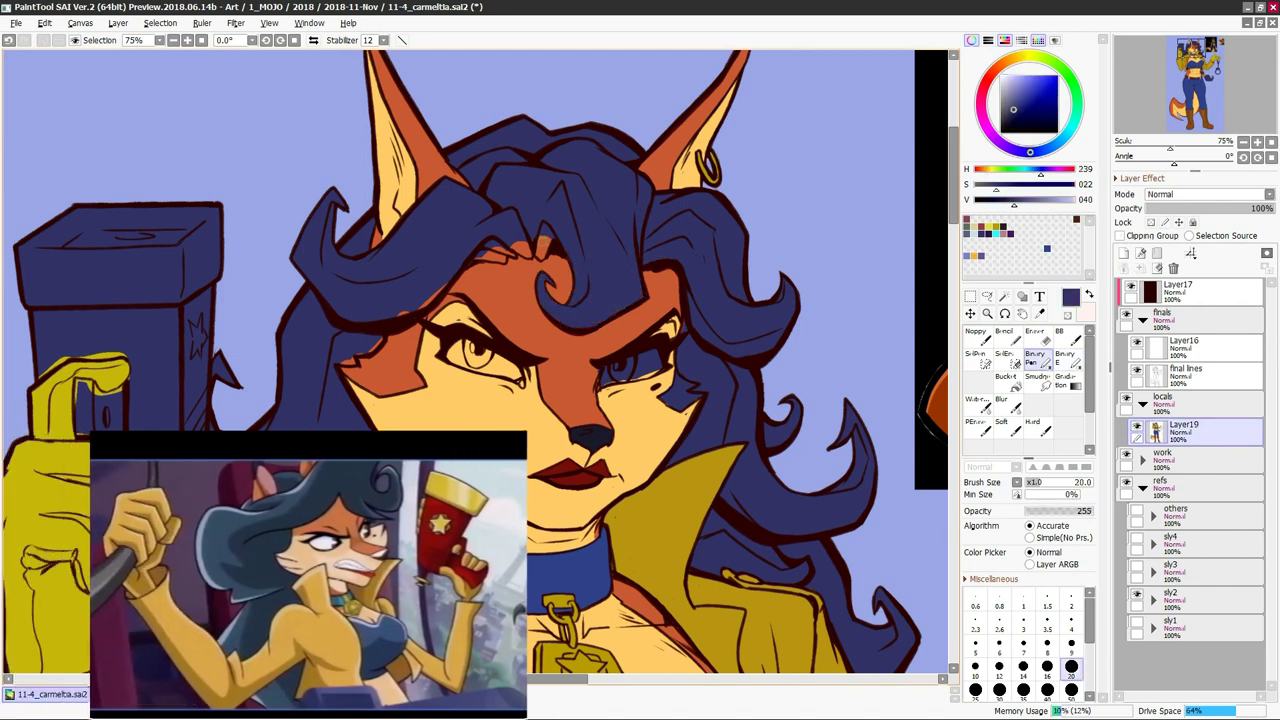
pyautogui.keyDown('alt'); pyautogui.click(677, 395); pyautogui.keyUp('alt')
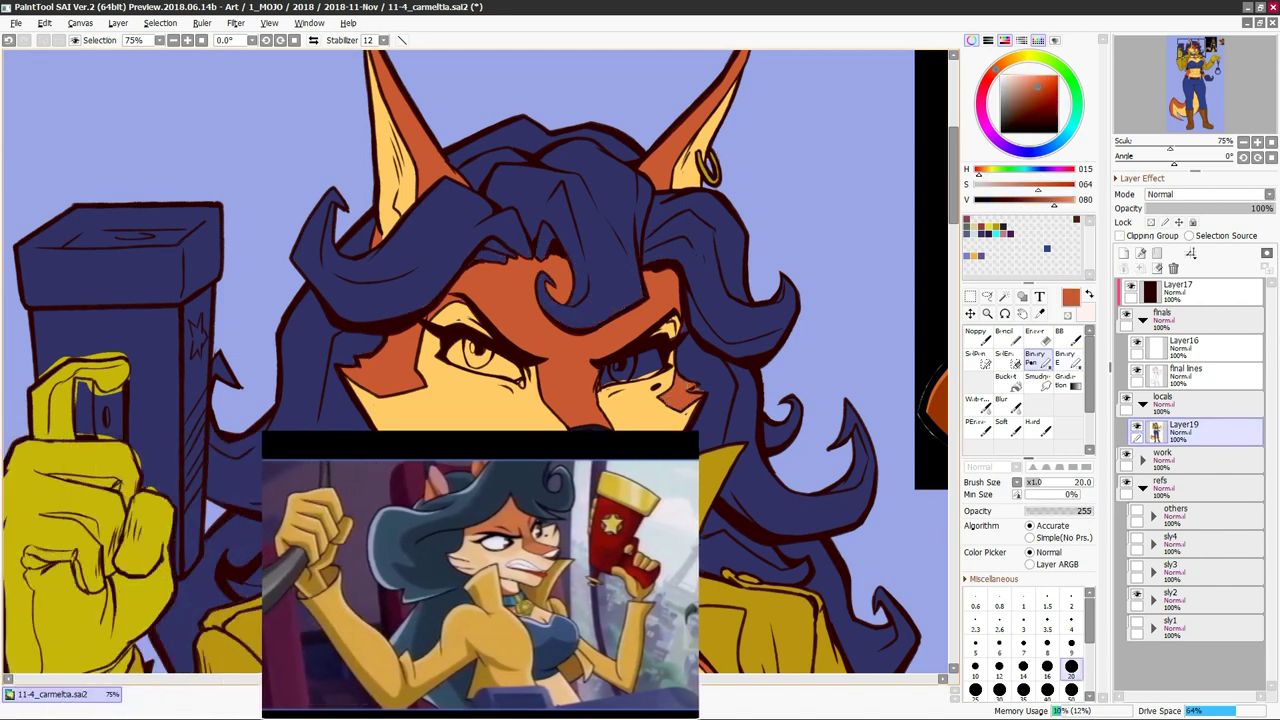
# Colour the whites of both eyes white and the irises brown with the Binary Pen
pyautogui.keyDown('alt'); pyautogui.click(500, 545); pyautogui.keyUp('alt')
pyautogui.moveTo(610, 360); pyautogui.dragTo(655, 375)
pyautogui.moveTo(465, 355); pyautogui.dragTo(505, 370)
pyautogui.keyDown('alt'); pyautogui.click(452, 318); pyautogui.keyUp('alt')
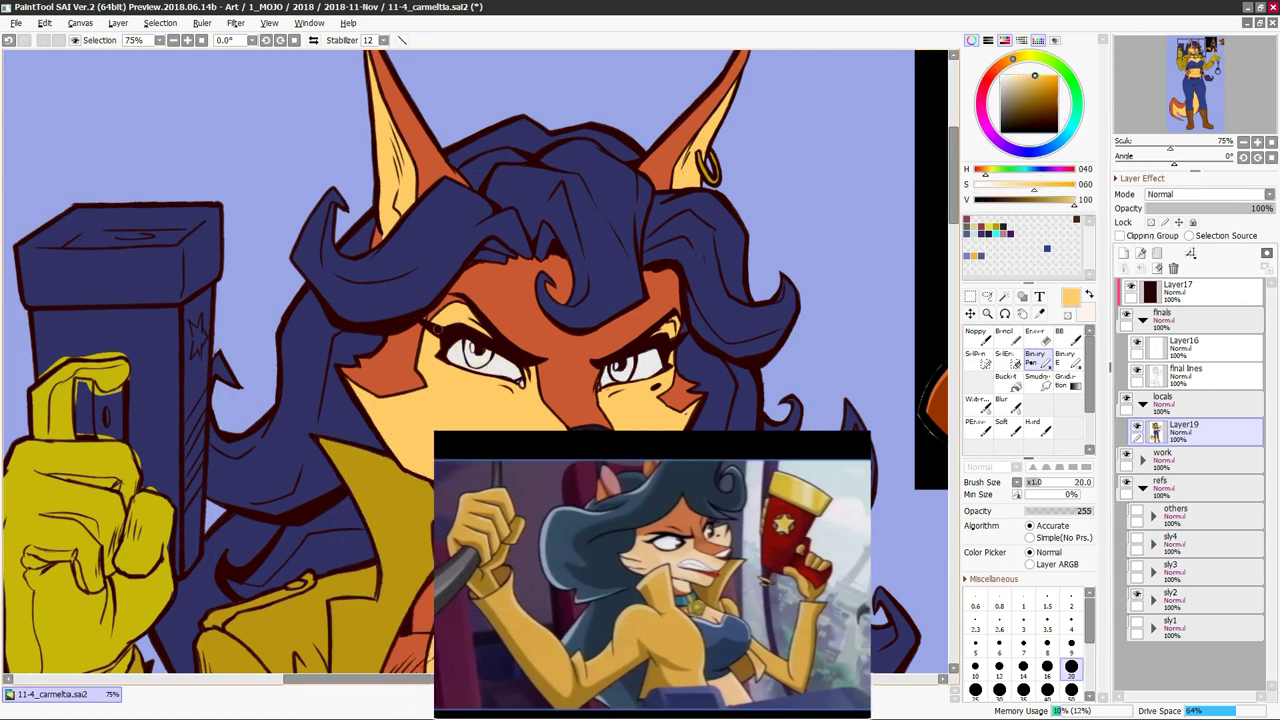
pyautogui.keyDown('alt'); pyautogui.click(330, 600); pyautogui.keyUp('alt')
pyautogui.scroll(-2, 480, 300)
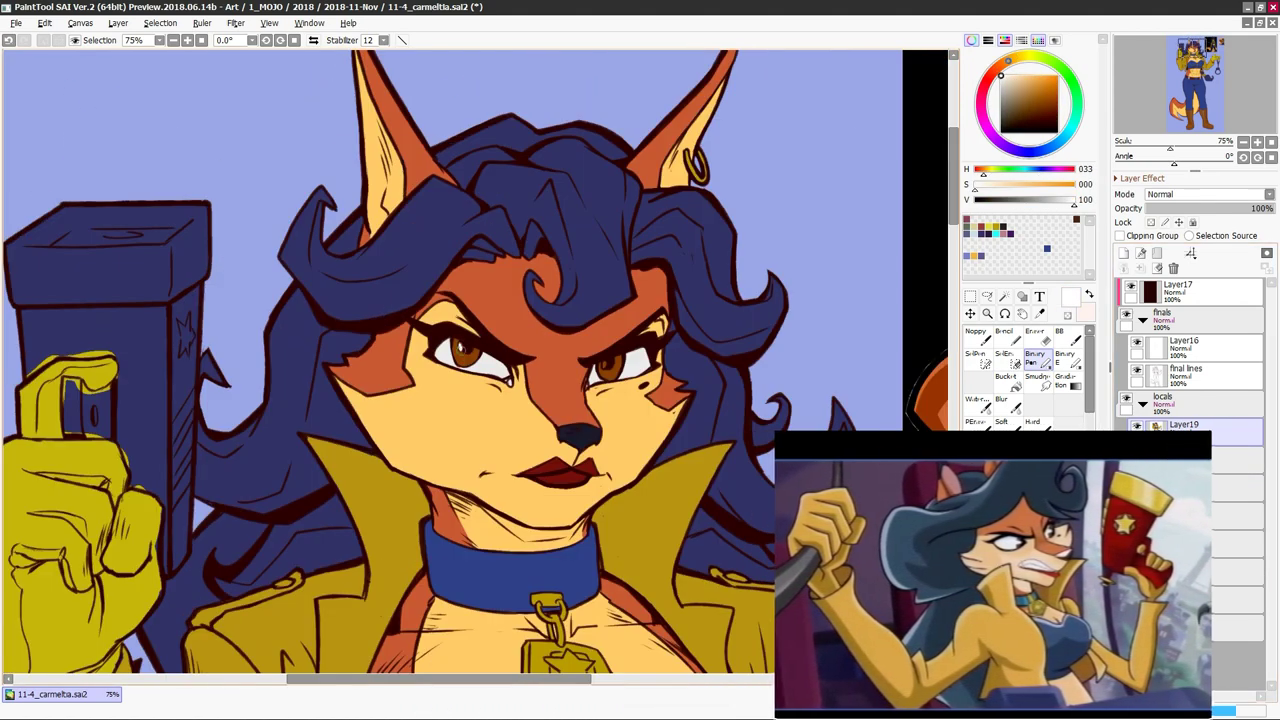
# Colour the gun's body and the inside of its muzzle red (H 0, S 82, V 73) with the Binary Pen
pyautogui.scroll(-2, 450, 360)
pyautogui.scroll(1, 450, 360)
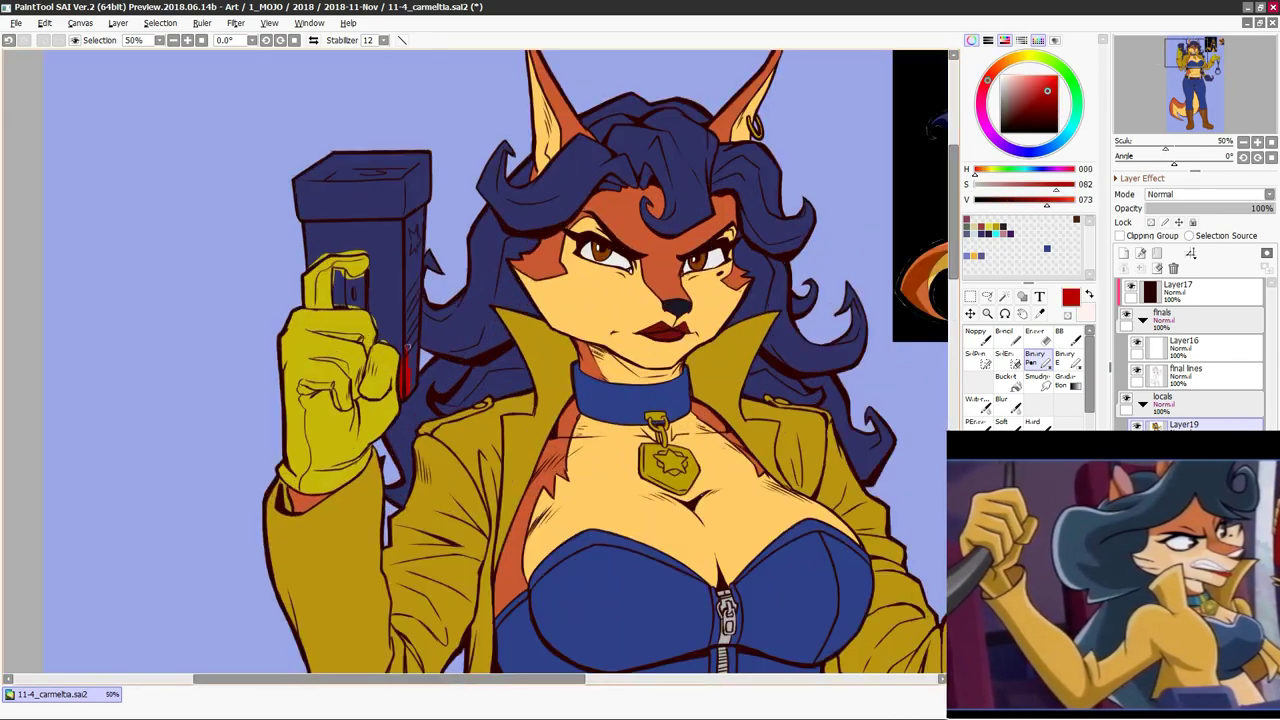
pyautogui.scroll(1, 480, 360)
pyautogui.moveTo(415, 250); pyautogui.dragTo(425, 410)
pyautogui.moveTo(265, 218); pyautogui.dragTo(300, 205)
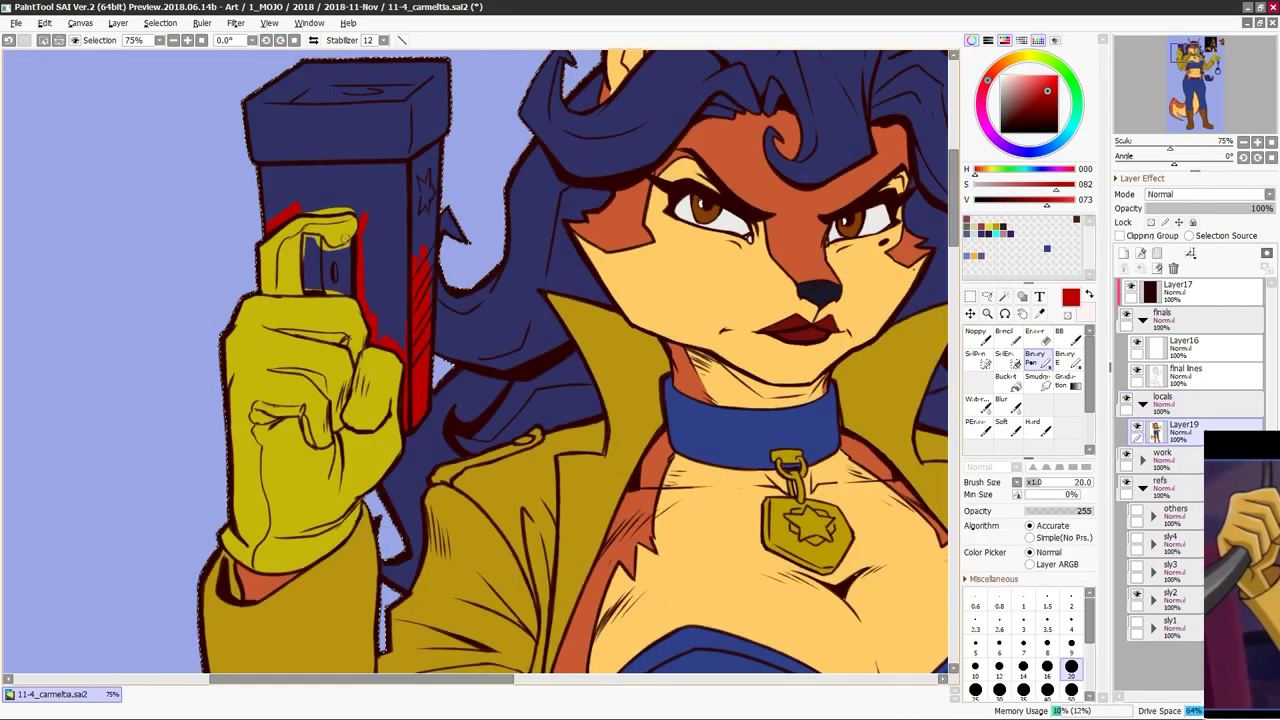
pyautogui.moveTo(430, 150)
pyautogui.mouseDown()
pyautogui.moveTo(430, 250)
pyautogui.moveTo(396, 342)
pyautogui.mouseUp()
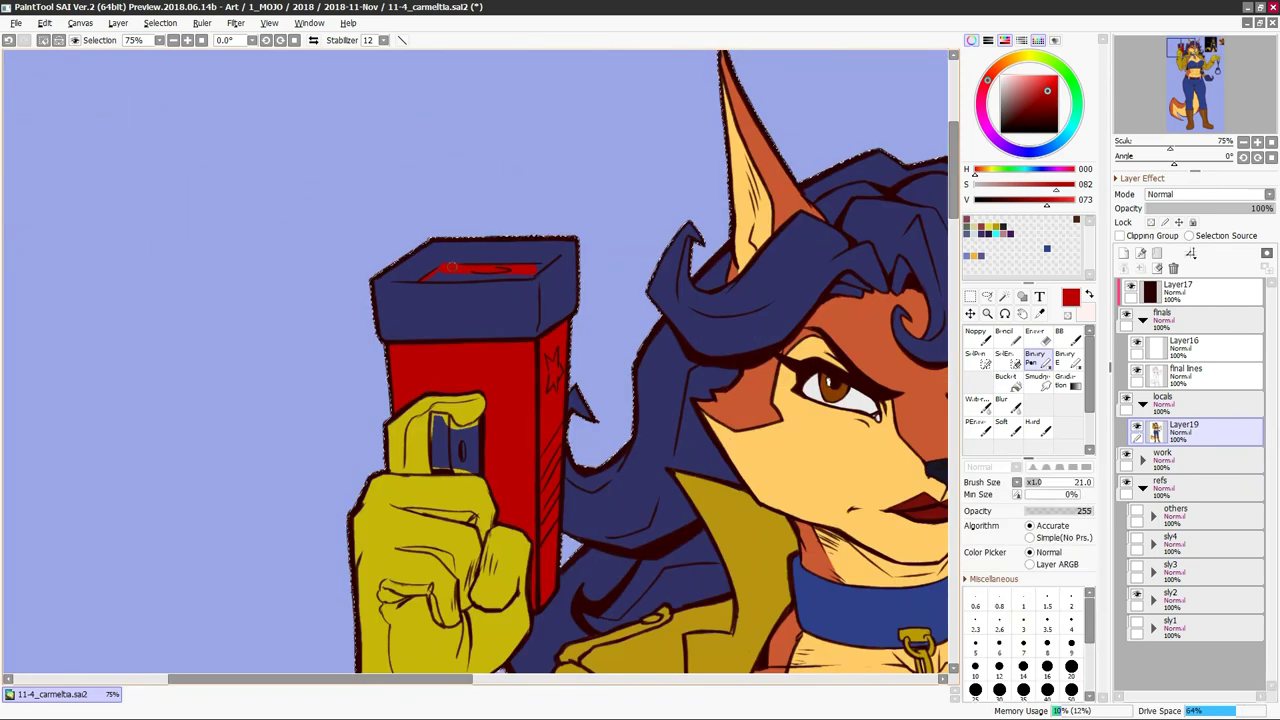
pyautogui.keyDown('alt'); pyautogui.click(527, 288); pyautogui.keyUp('alt')
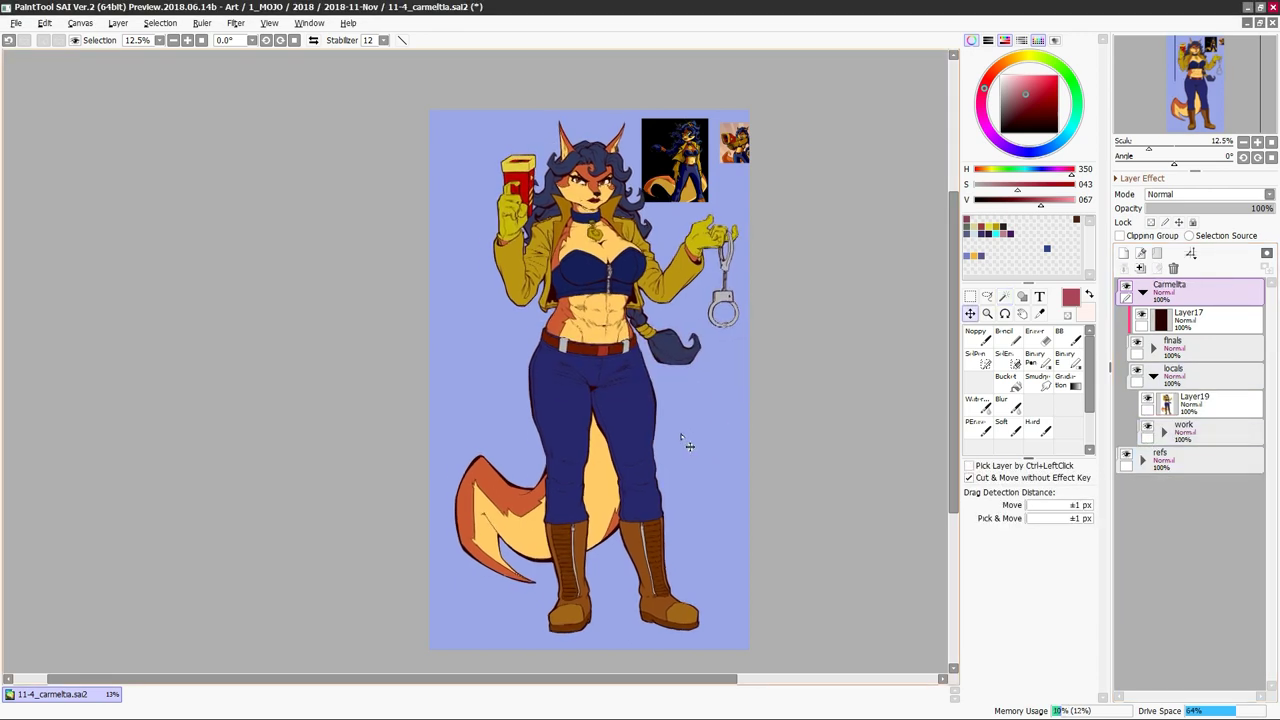
# Name the new layer folder "bg" and fill a background layer inside it with a solid colour
pyautogui.write('bg')
pyautogui.press('Return')
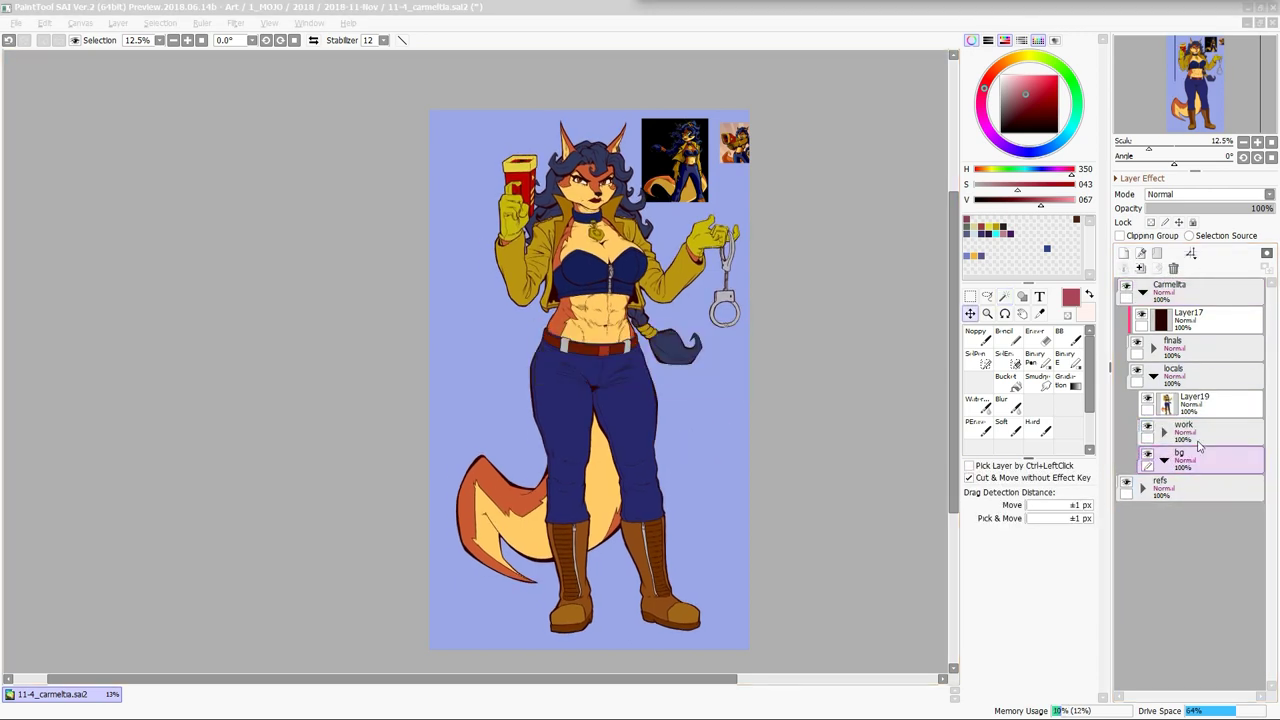
pyautogui.moveTo(1040, 67); pyautogui.dragTo(1012, 79)
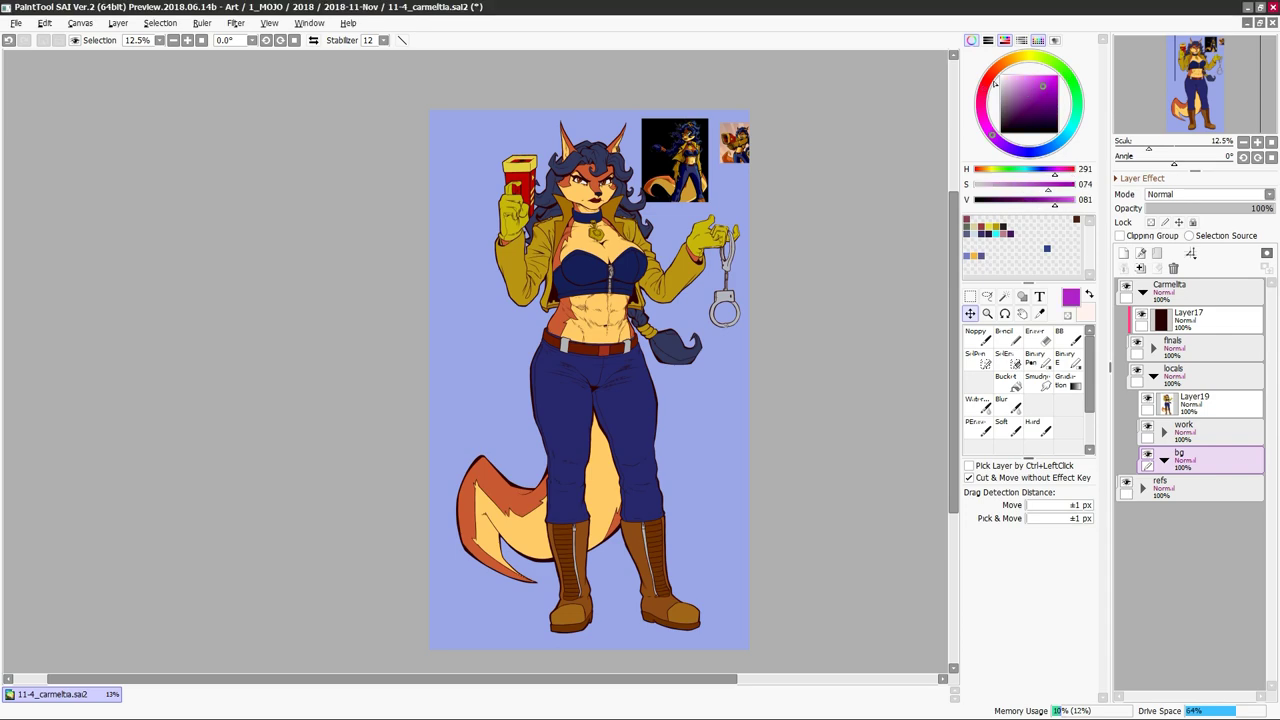
pyautogui.click(685, 491)
# Shift the solid background to yellow (H 57, S 68, V 85) with the Hue/Saturation filter
pyautogui.hotkey('ctrl', 'u')
pyautogui.moveTo(591, 512); pyautogui.dragTo(625, 548)
pyautogui.click(628, 589)
pyautogui.hotkey('ctrl', 'u')
pyautogui.click(628, 589)
# Draw a circular colour-to-transparency gradient up from the canvas's lower edge on the Multiply layer and shift its hue to pinkish red
pyautogui.click(1067, 381)
pyautogui.moveTo(565, 658); pyautogui.dragTo(565, 118)
pyautogui.click(995, 578)
pyautogui.hotkey('ctrl', 'u')
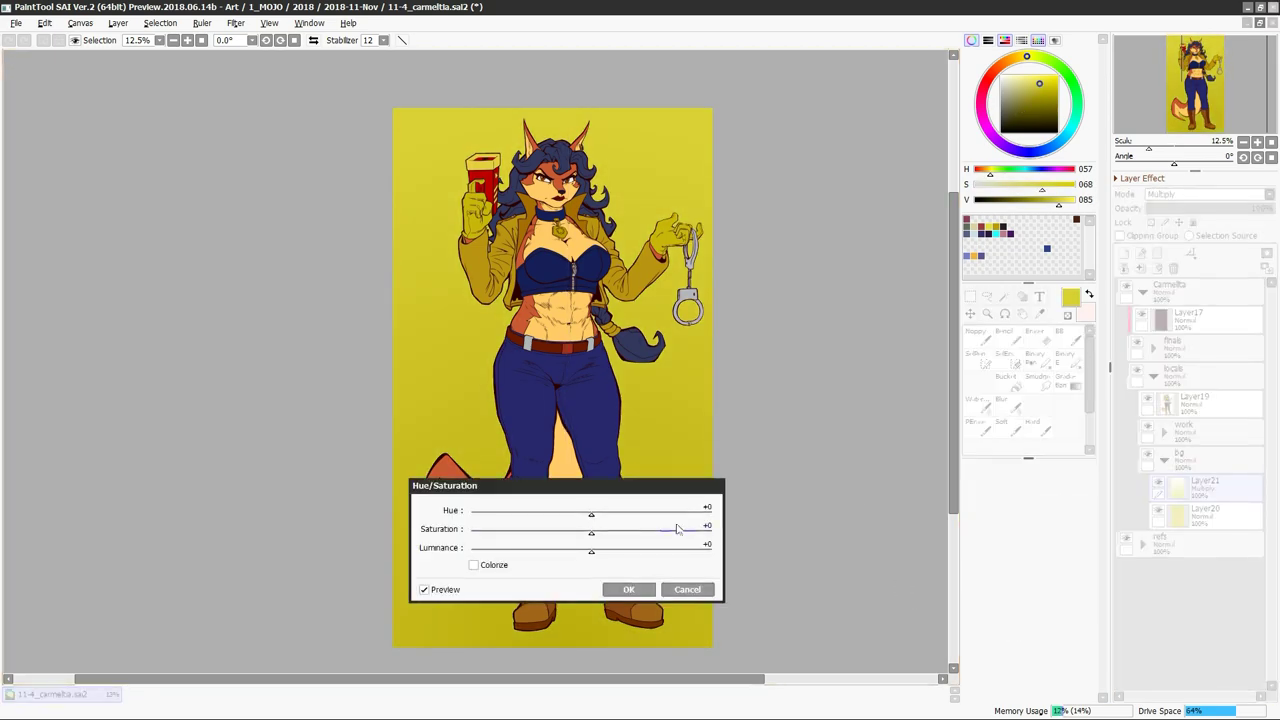
pyautogui.moveTo(591, 514); pyautogui.dragTo(543, 514)
pyautogui.click(628, 589)
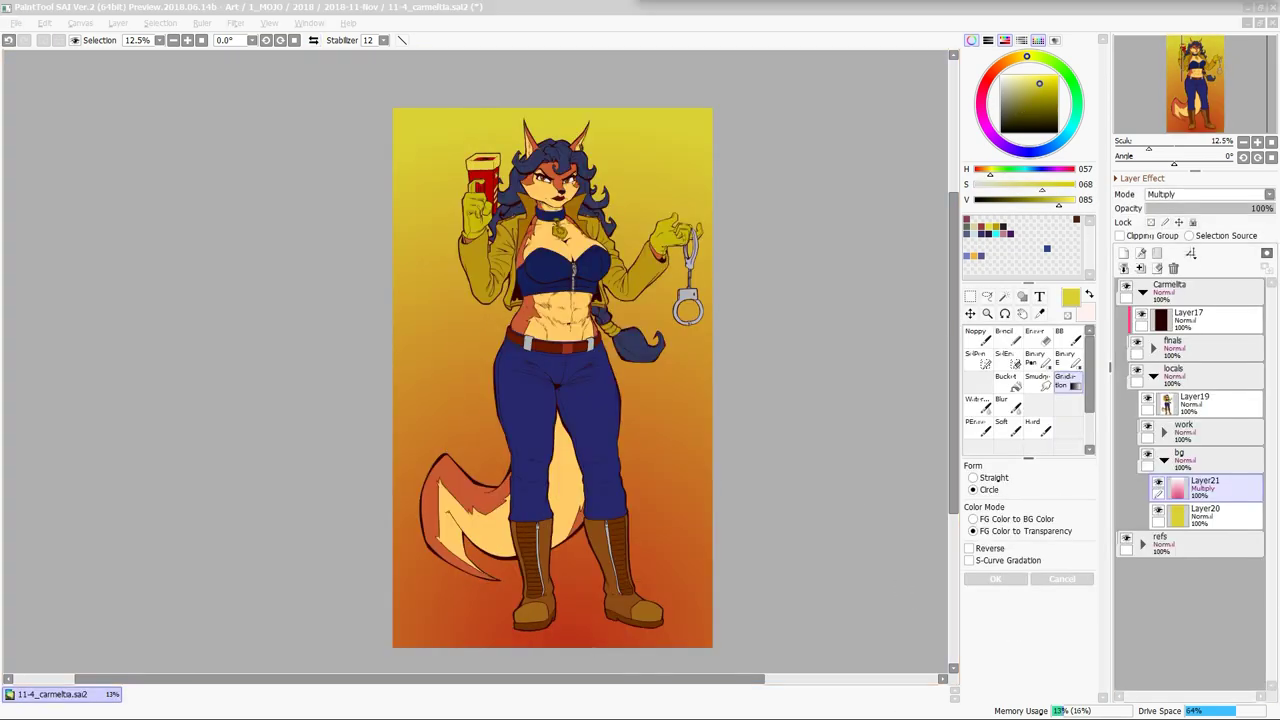
# Shift the solid background on Layer20 to blue with repeated Hue/Saturation adjustments
pyautogui.click(1205, 512)
pyautogui.hotkey('ctrl', 'u')
pyautogui.moveTo(591, 509); pyautogui.dragTo(680, 509)
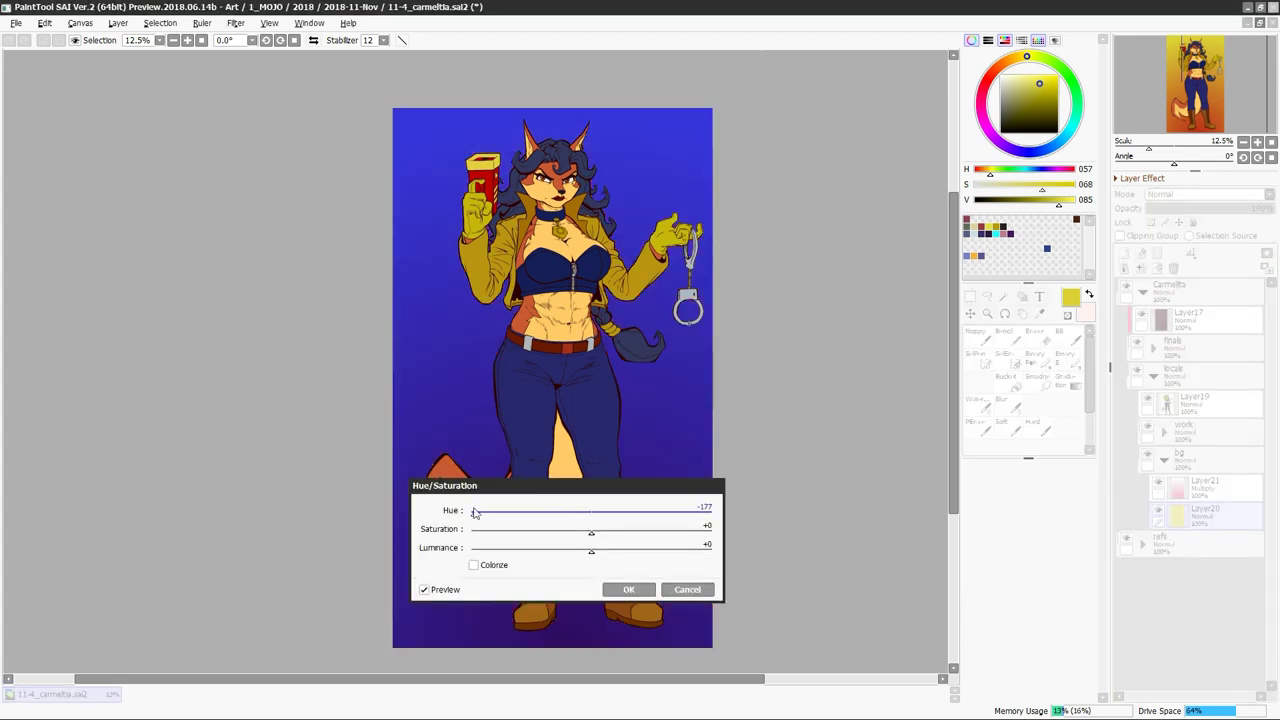
pyautogui.click(626, 586)
pyautogui.hotkey('ctrl', 'u')
pyautogui.moveTo(591, 509); pyautogui.dragTo(617, 509)
pyautogui.click(626, 586)
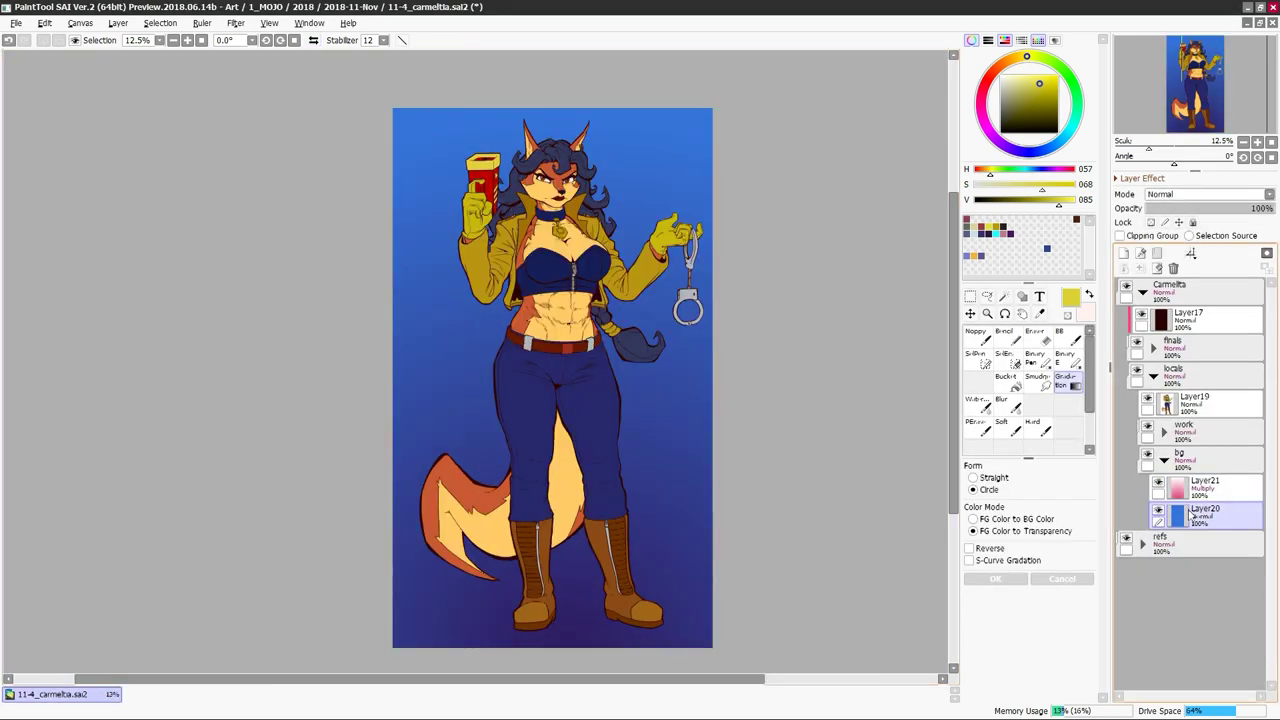
# Sample the background pink, add a Shade layer above the gradient in bg, and paint a floor shadow beneath the boots
pyautogui.moveTo(833, 546); pyautogui.dragTo(755, 529)
pyautogui.press('h')
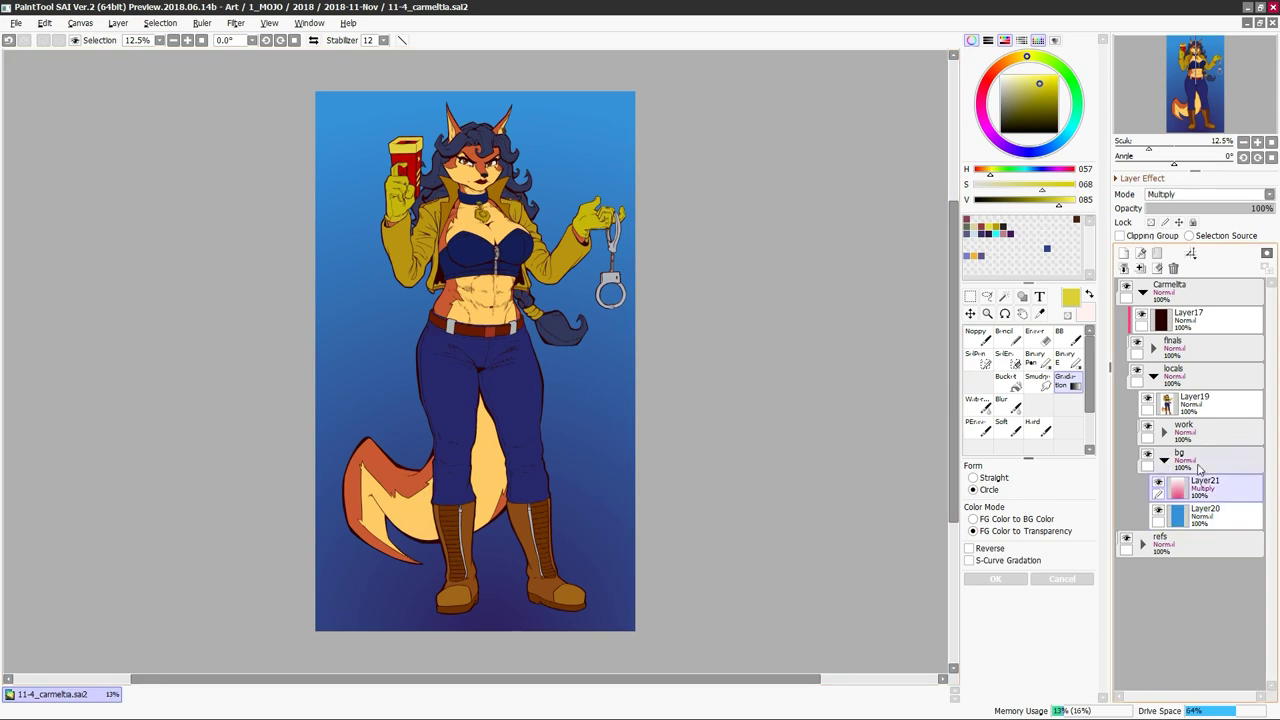
pyautogui.press('h')
pyautogui.keyDown('alt'); pyautogui.click(498, 624); pyautogui.keyUp('alt')
pyautogui.click(1123, 253)
pyautogui.click(1208, 194)
pyautogui.click(1003, 338)
pyautogui.moveTo(585, 602); pyautogui.dragTo(452, 594)
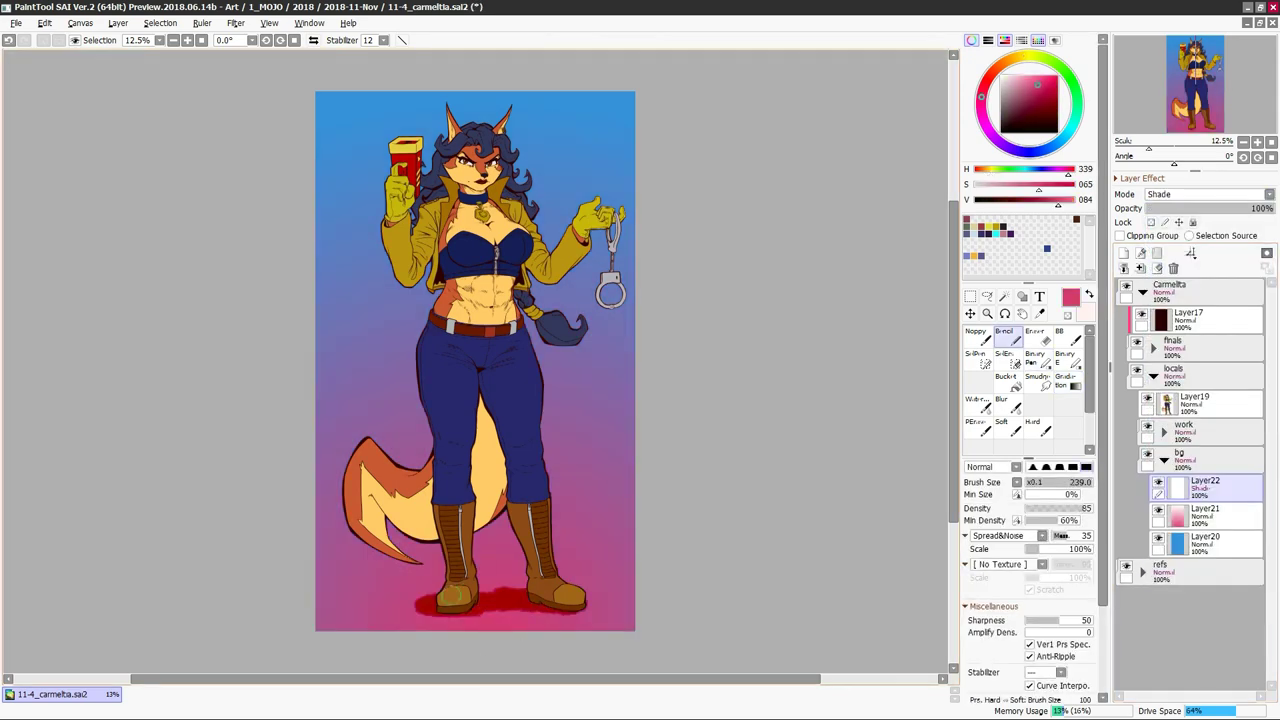
# Set the floor shadow's Shade layer to 50% opacity and collapse the bg folder
pyautogui.click(1208, 194)
pyautogui.click(1240, 300)
pyautogui.click(1163, 459)
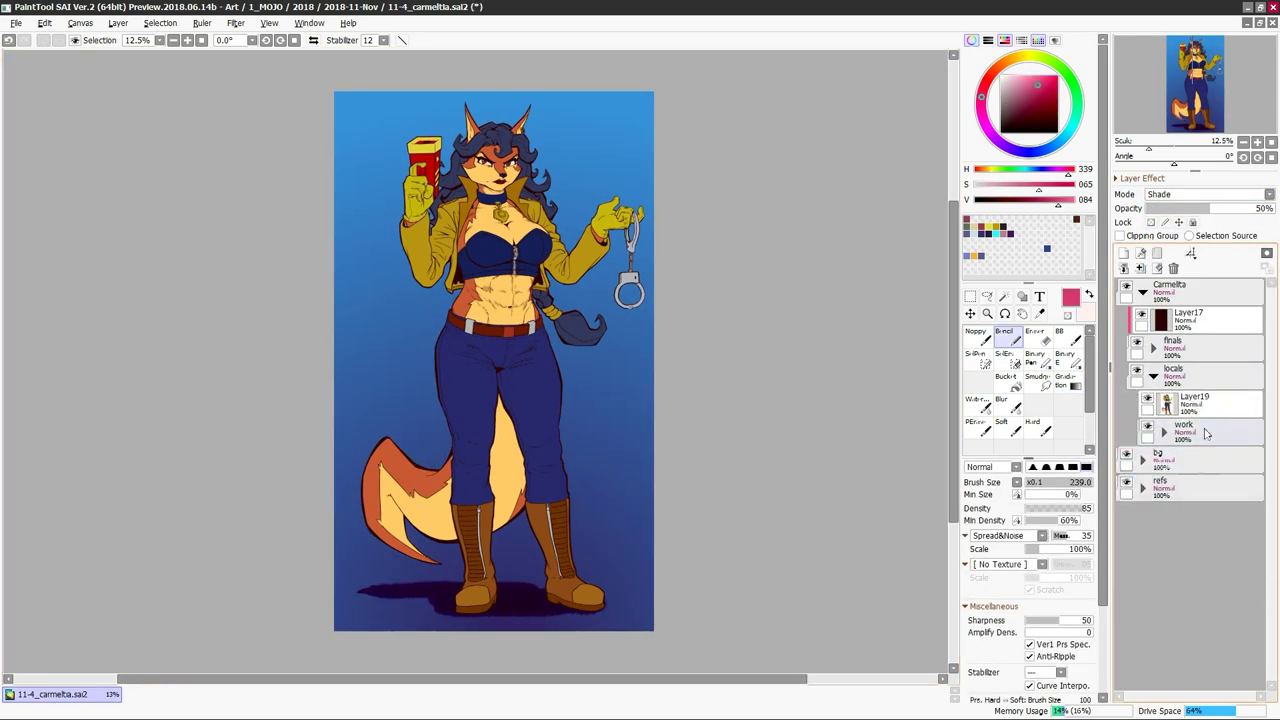
# Create a layer folder named "render" above locals and add a new layer inside it for the Binary Pen
pyautogui.click(1157, 378)
pyautogui.click(1140, 253)
pyautogui.doubleClick(1175, 369)
pyautogui.write('render')
pyautogui.press('Return')
pyautogui.click(1035, 358)
pyautogui.click(1123, 253)
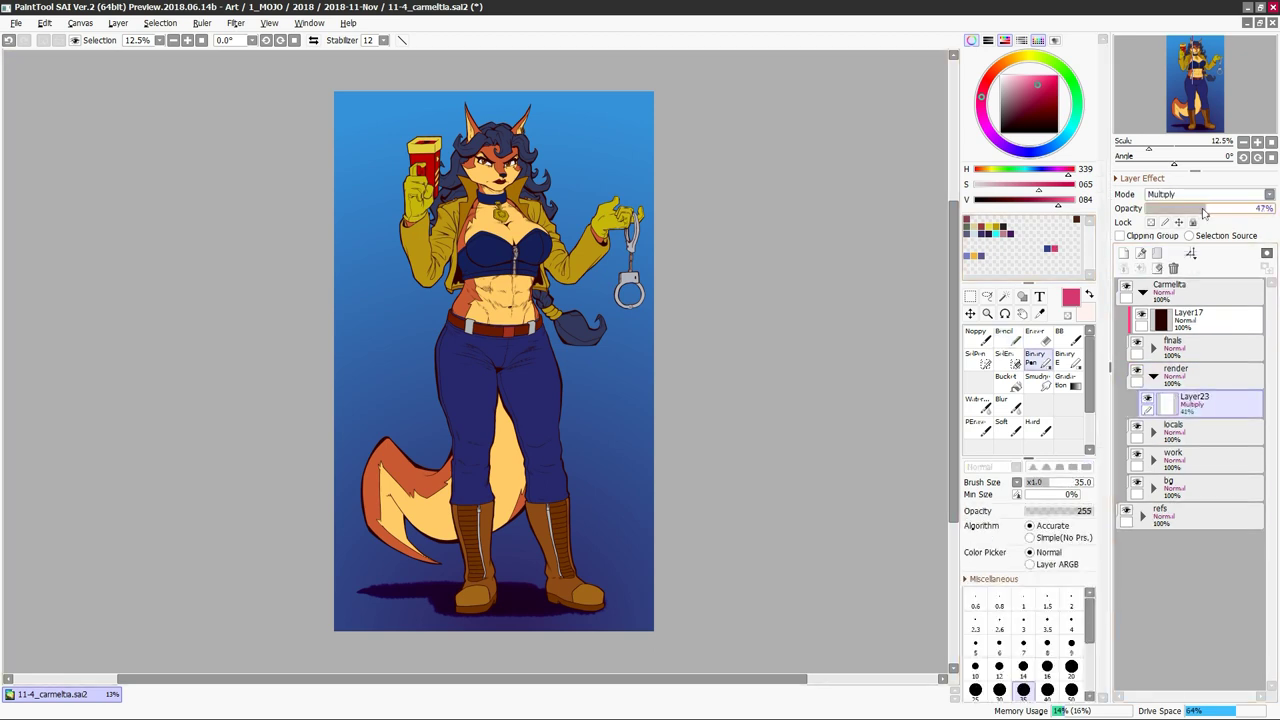
# Set the new shading layer to Multiply at 75% opacity and clip the render folder to the locals beneath it
pyautogui.moveTo(1270, 208); pyautogui.dragTo(1210, 208)
pyautogui.scroll(1, 458, 583)
pyautogui.click(1208, 194)
pyautogui.click(1208, 230)
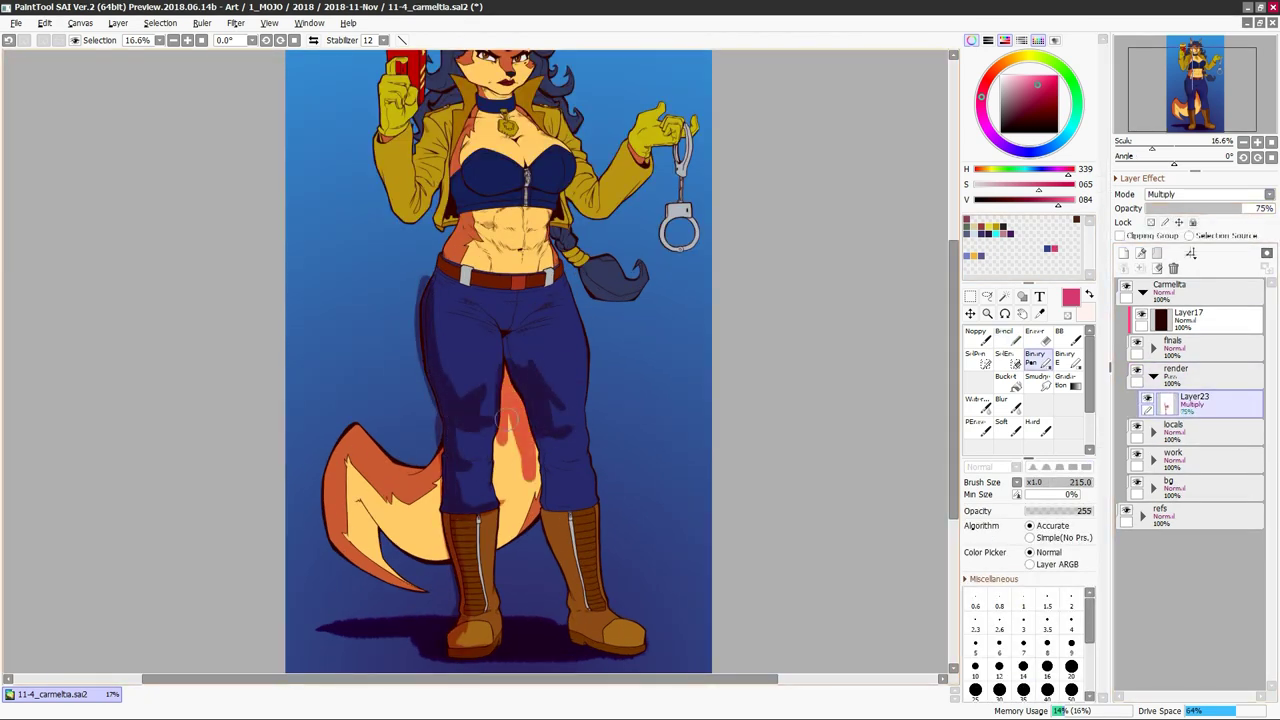
pyautogui.click(1200, 372)
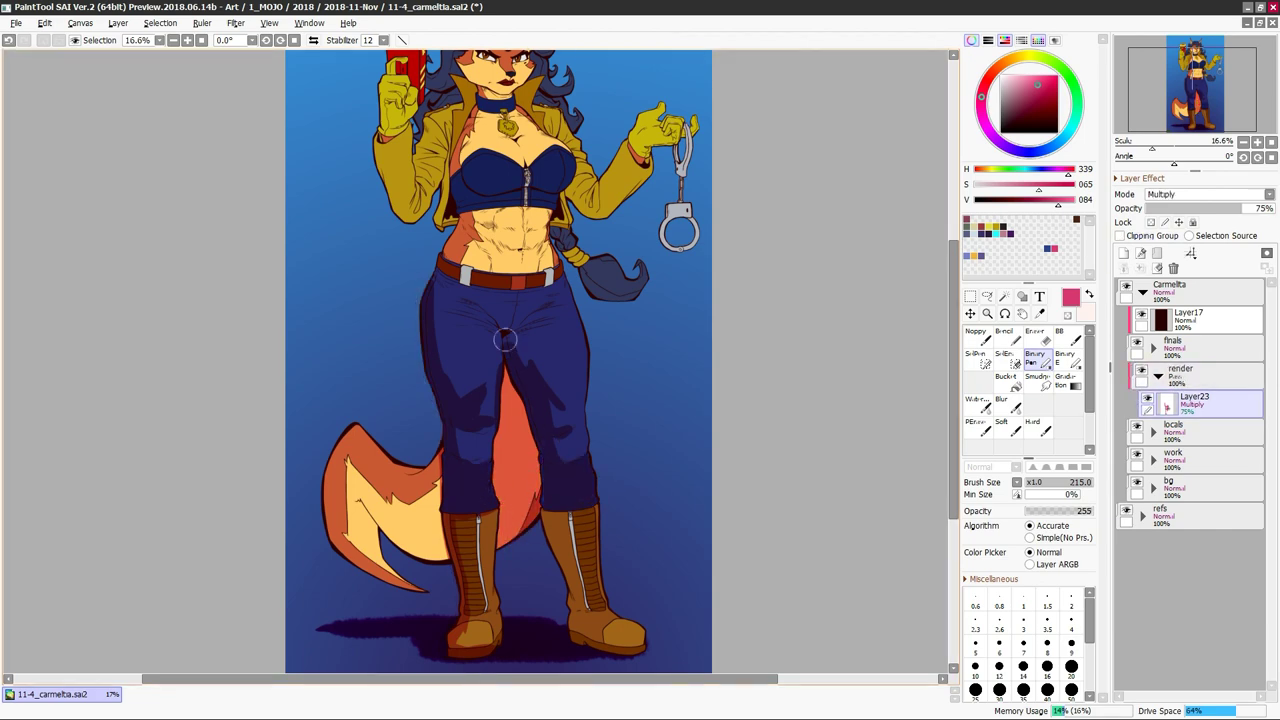
# Paint pink Multiply shadows over the midriff, face, jacket and raised arm with the Binary Pen
pyautogui.press('h')
pyautogui.press('h')
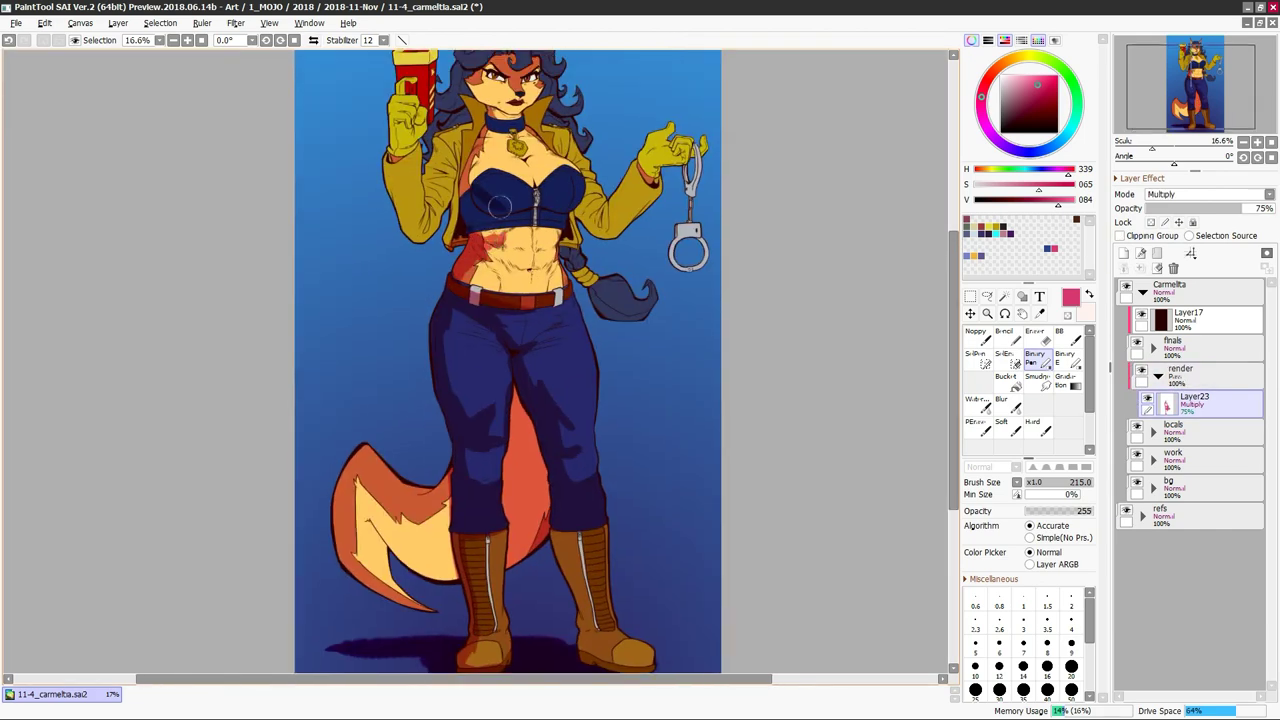
pyautogui.scroll(2, 481, 222)
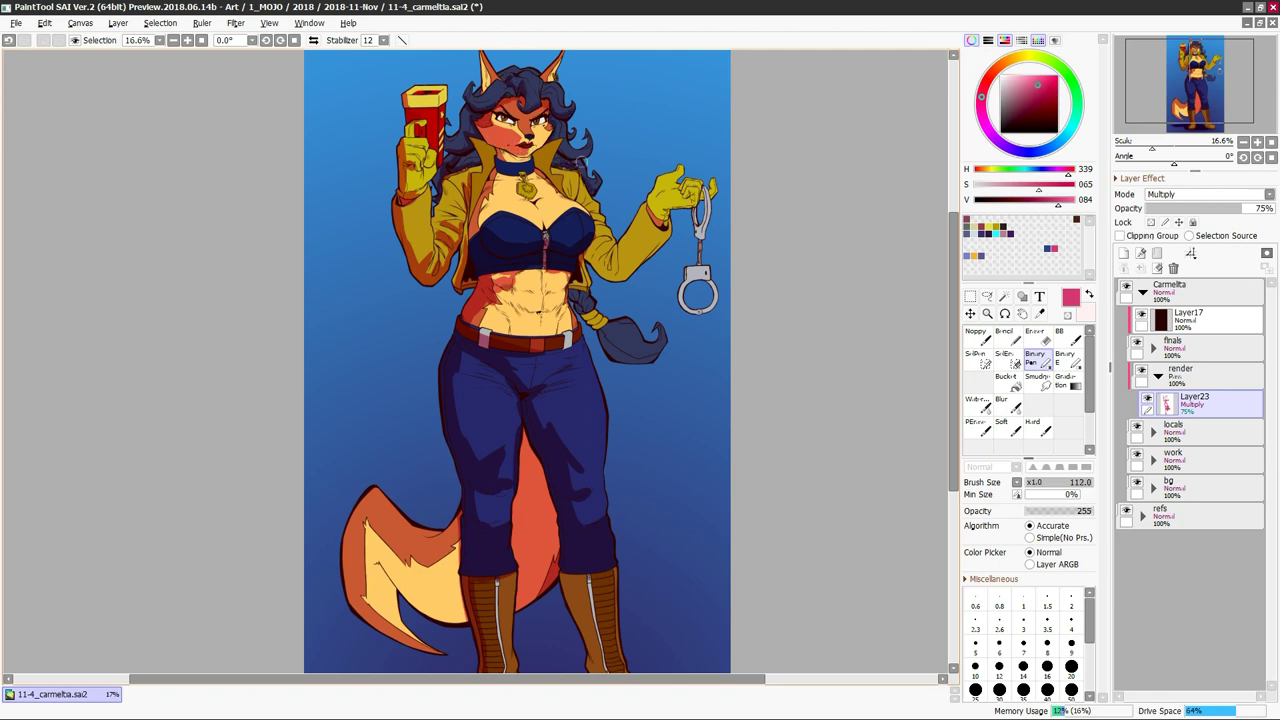
pyautogui.press('h')
pyautogui.press('h')
pyautogui.press('e')
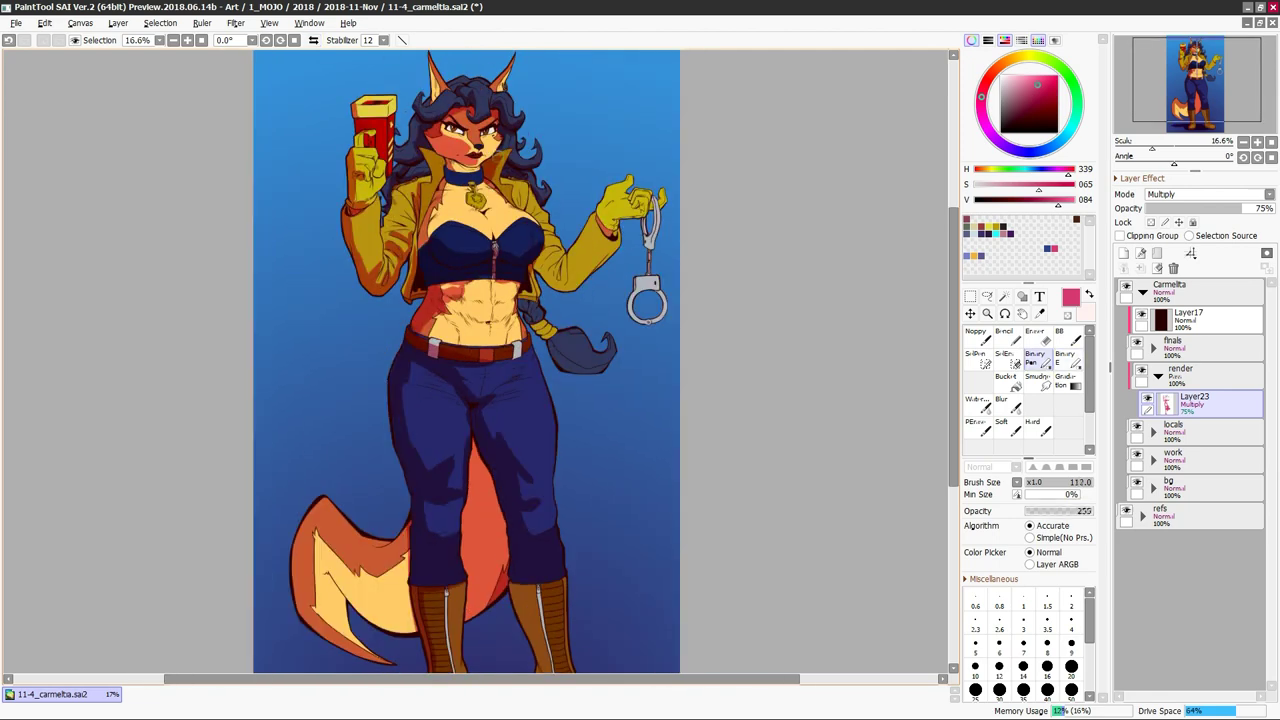
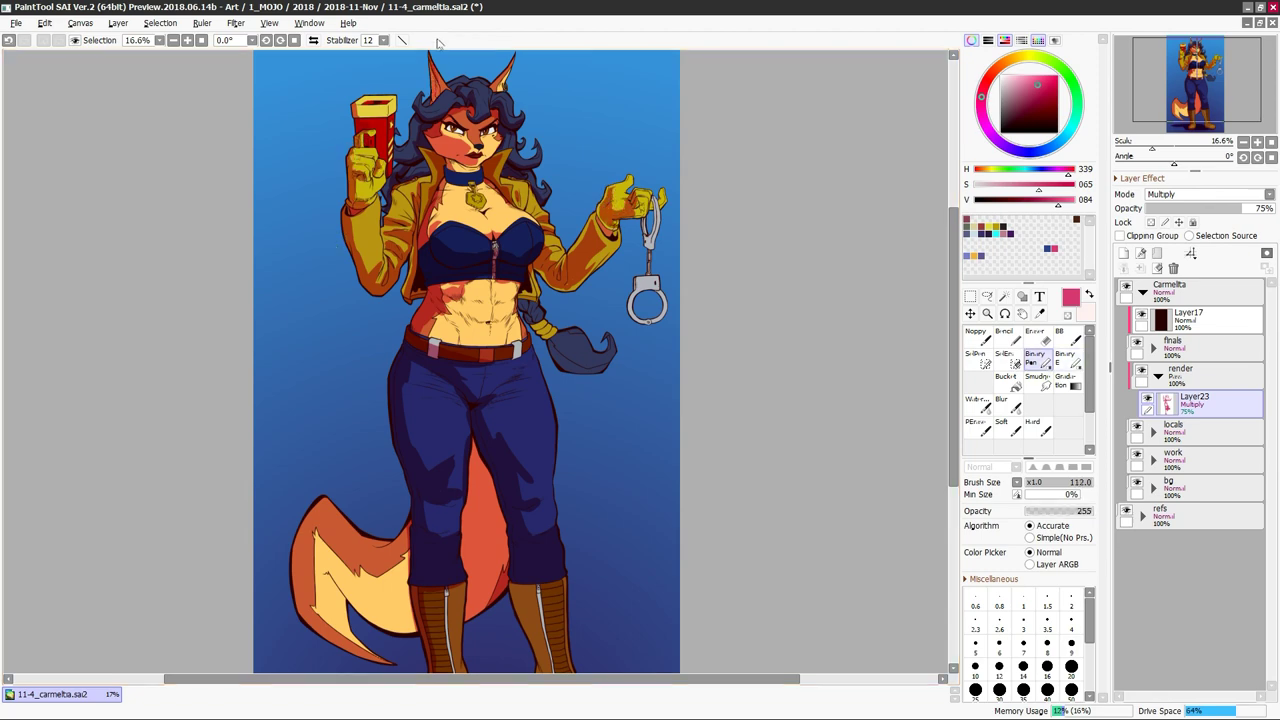
# Shade the outstretched sleeve, handcuffs and braid, and block in the first shadows on the abdomen
pyautogui.scroll(1, 466, 360)
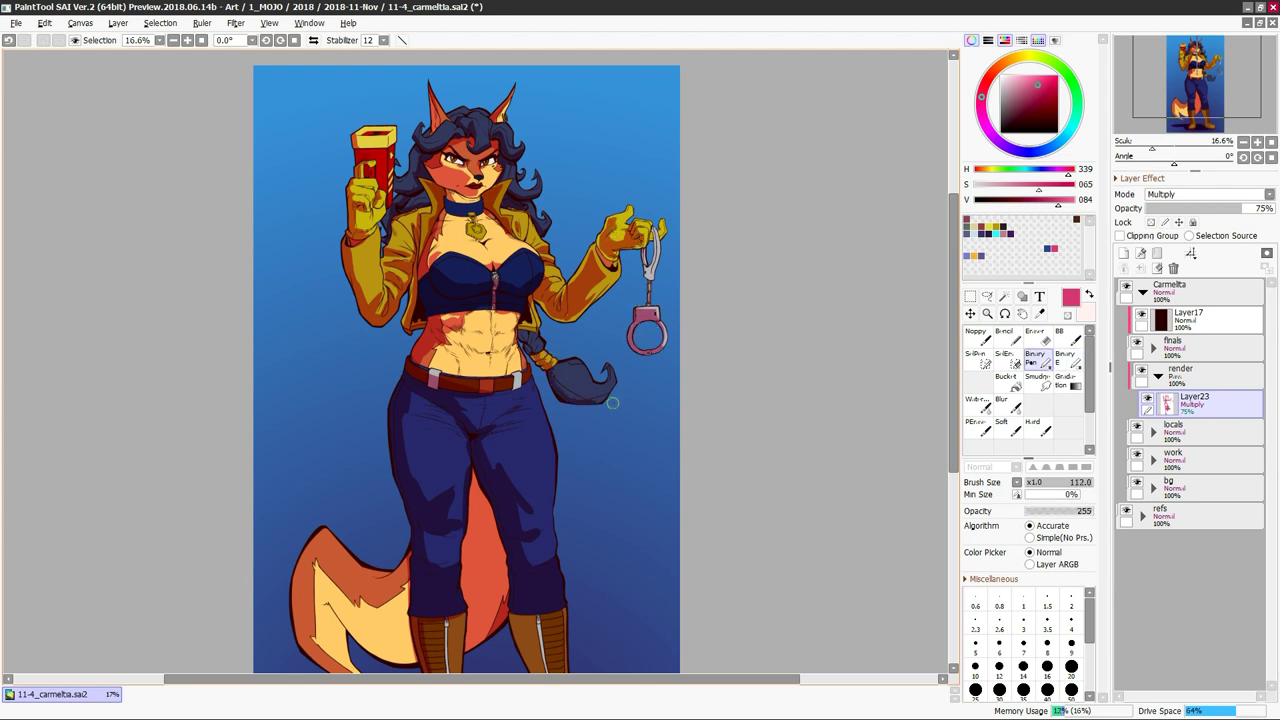
pyautogui.press('e')
pyautogui.press('e')
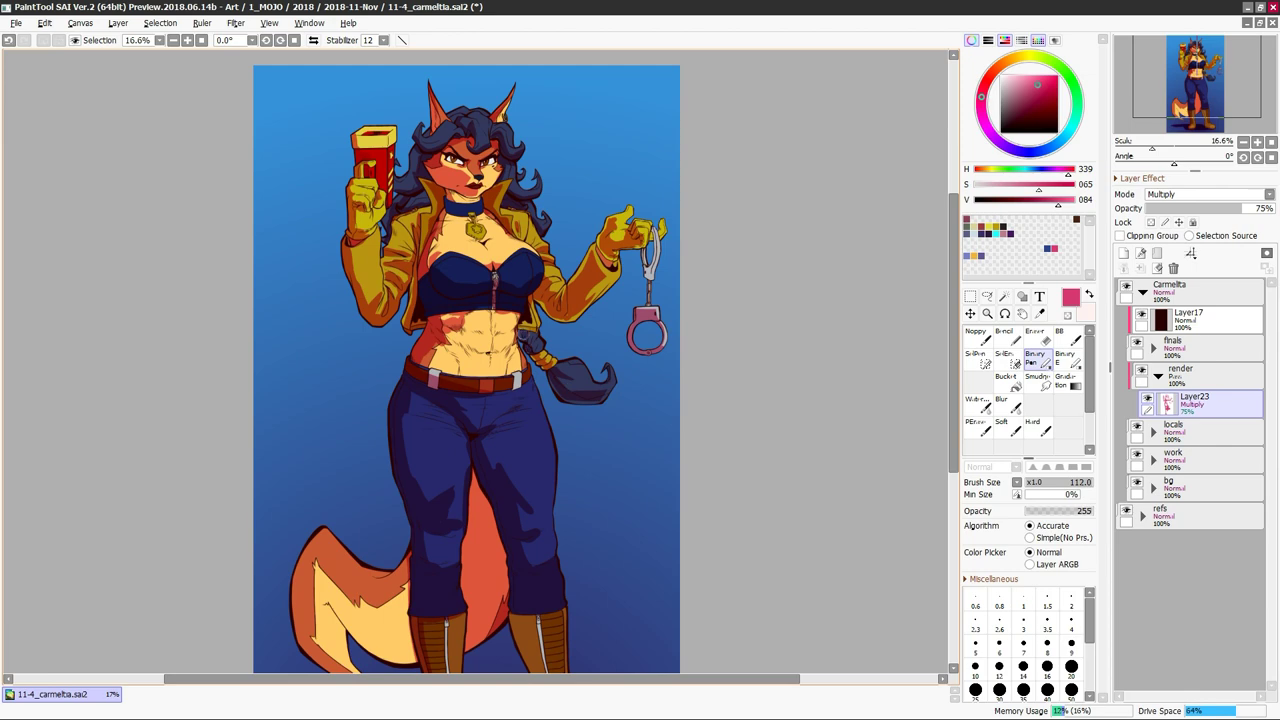
pyautogui.press('e')
pyautogui.press('e')
pyautogui.press('e')
pyautogui.press('e')
pyautogui.press('e')
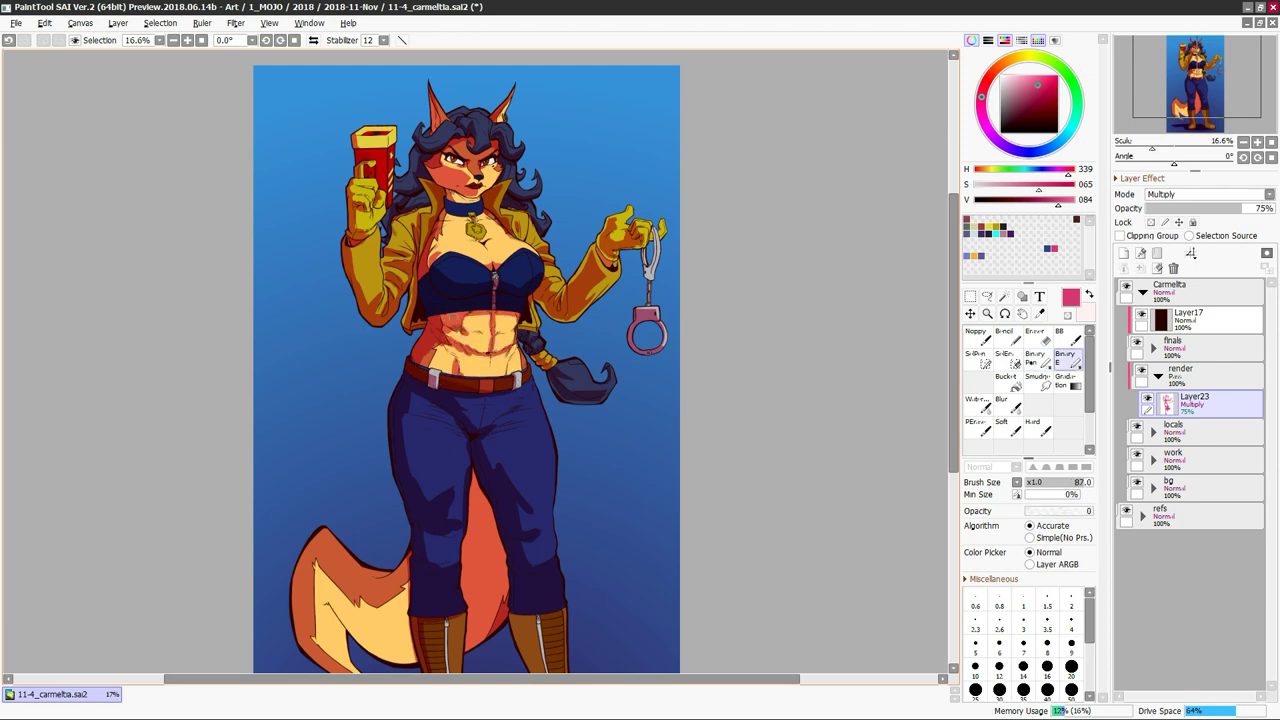
# Define the abdominal muscles by alternating Binary Pen shadows with erased highlights
pyautogui.press('e')
pyautogui.press('h')
pyautogui.press('e')
pyautogui.press('e')
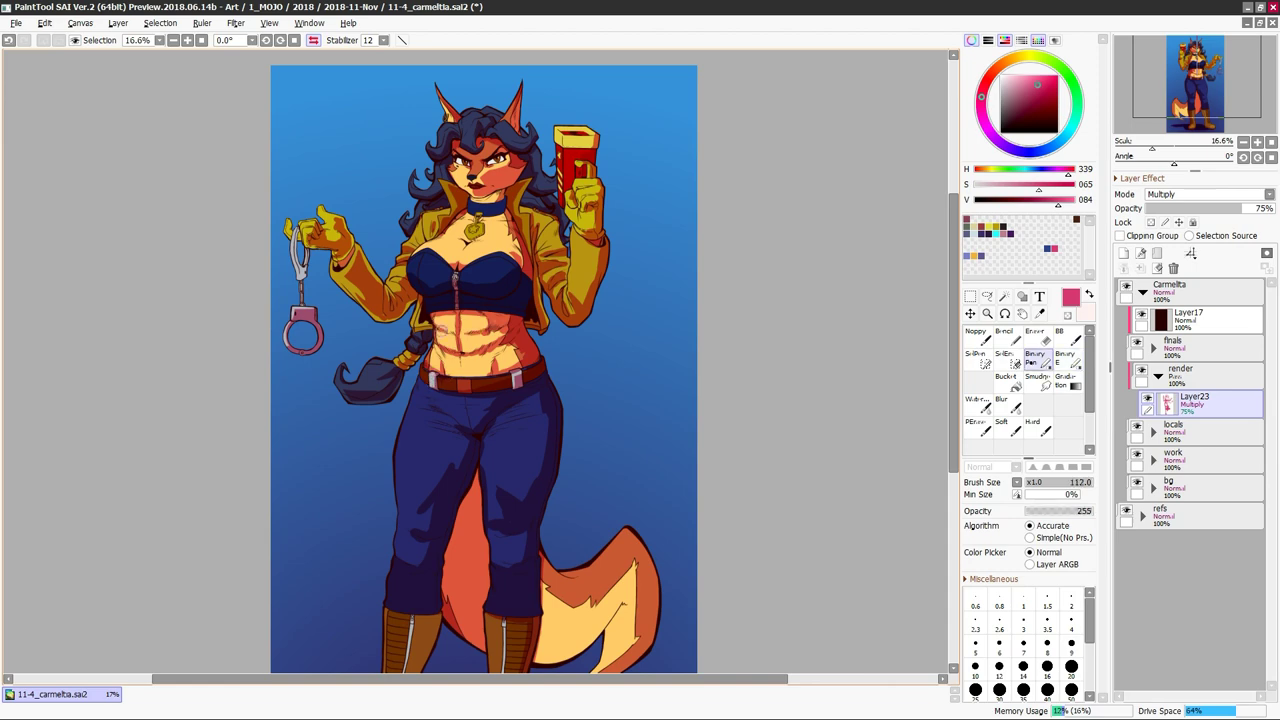
pyautogui.press('h')
pyautogui.press('e')
pyautogui.press('e')
pyautogui.press('e')
pyautogui.press('e')
pyautogui.press('e')
# Refine the shadow shapes on the upper body, gloves and pistol with closer pen and eraser strokes
pyautogui.press('h')
pyautogui.press('h')
pyautogui.press('e')
pyautogui.press('h')
pyautogui.press('e')
pyautogui.scroll(2, 476, 360)
pyautogui.press('e')
pyautogui.press('h')
pyautogui.press('e')
pyautogui.press('e')
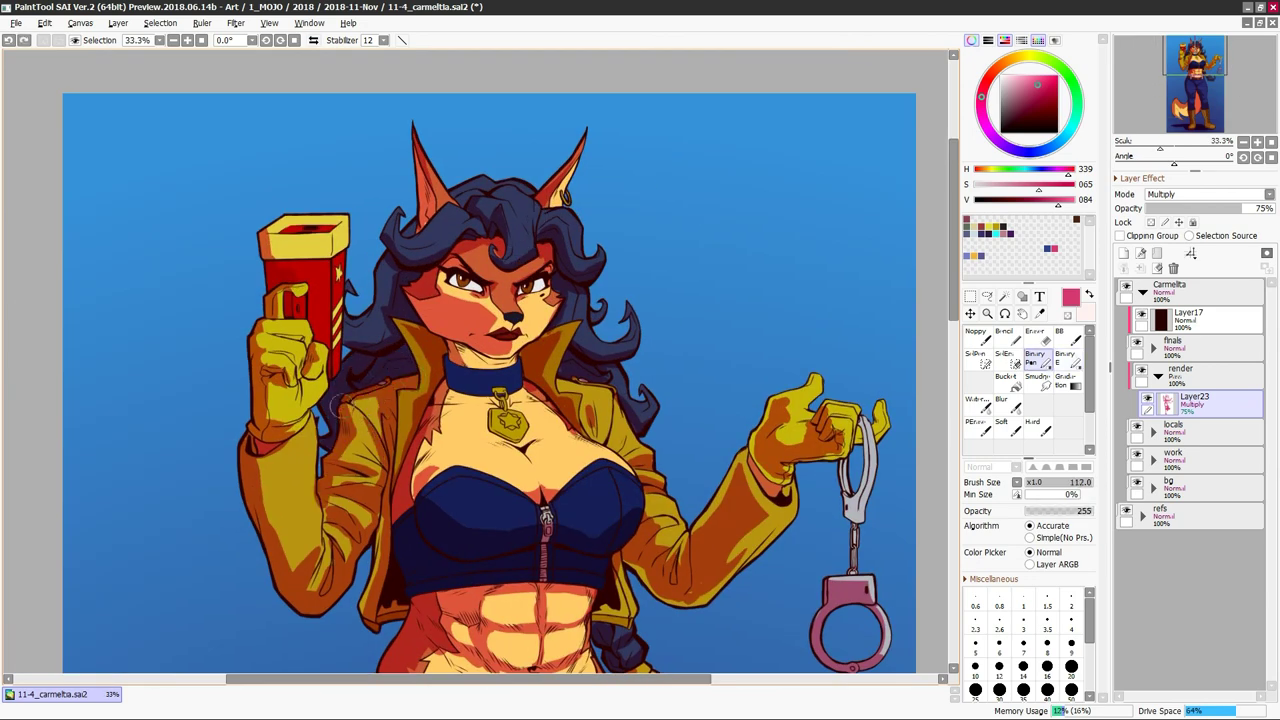
# Paint and carve out shadow folds on the jacket's shoulder and sleeve beside the raised pistol
pyautogui.press('e')
pyautogui.press('e')
pyautogui.press('e')
pyautogui.press('e')
pyautogui.press('e')
pyautogui.press('e')
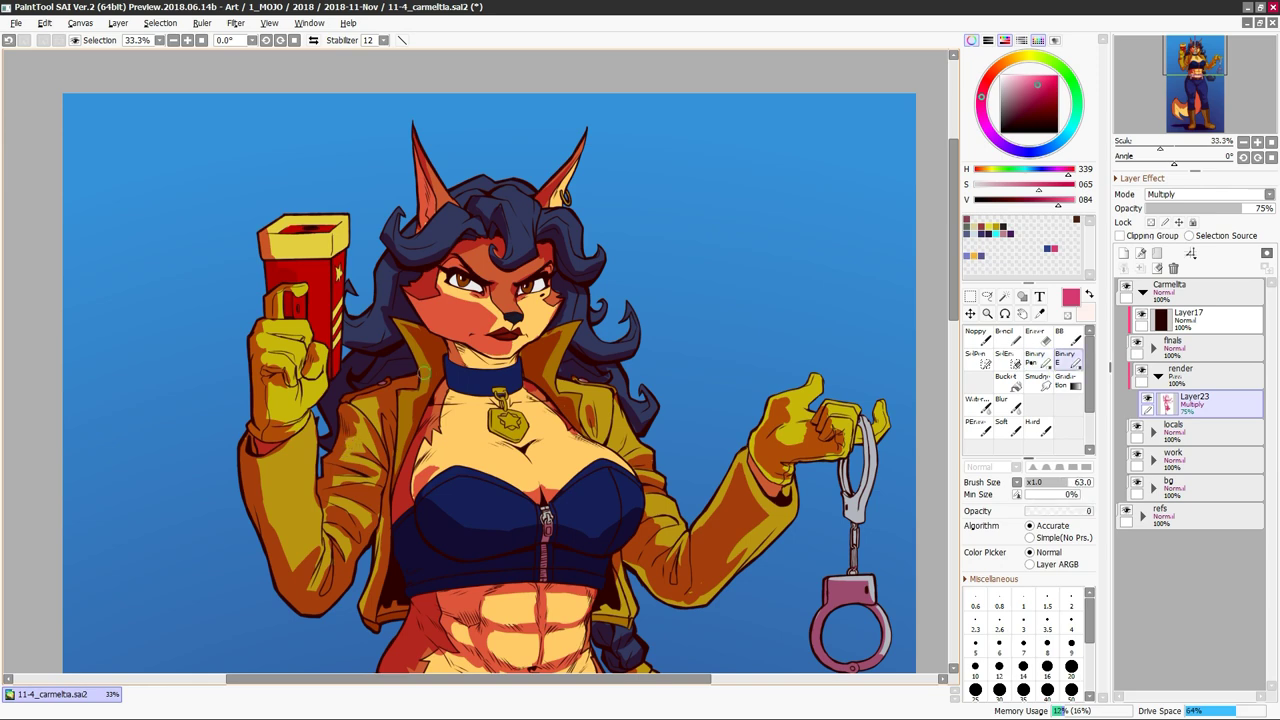
pyautogui.press('h')
pyautogui.press('e')
pyautogui.press('e')
pyautogui.press('e')
pyautogui.press('e')
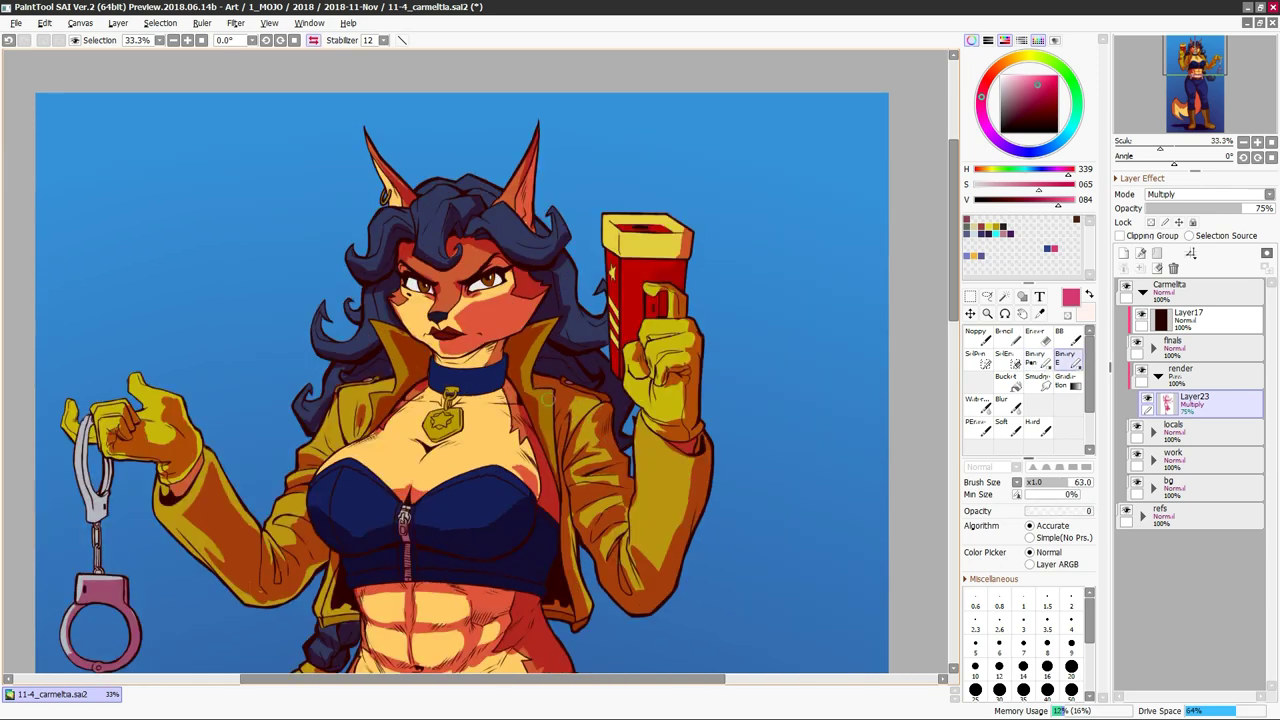
pyautogui.press('h')
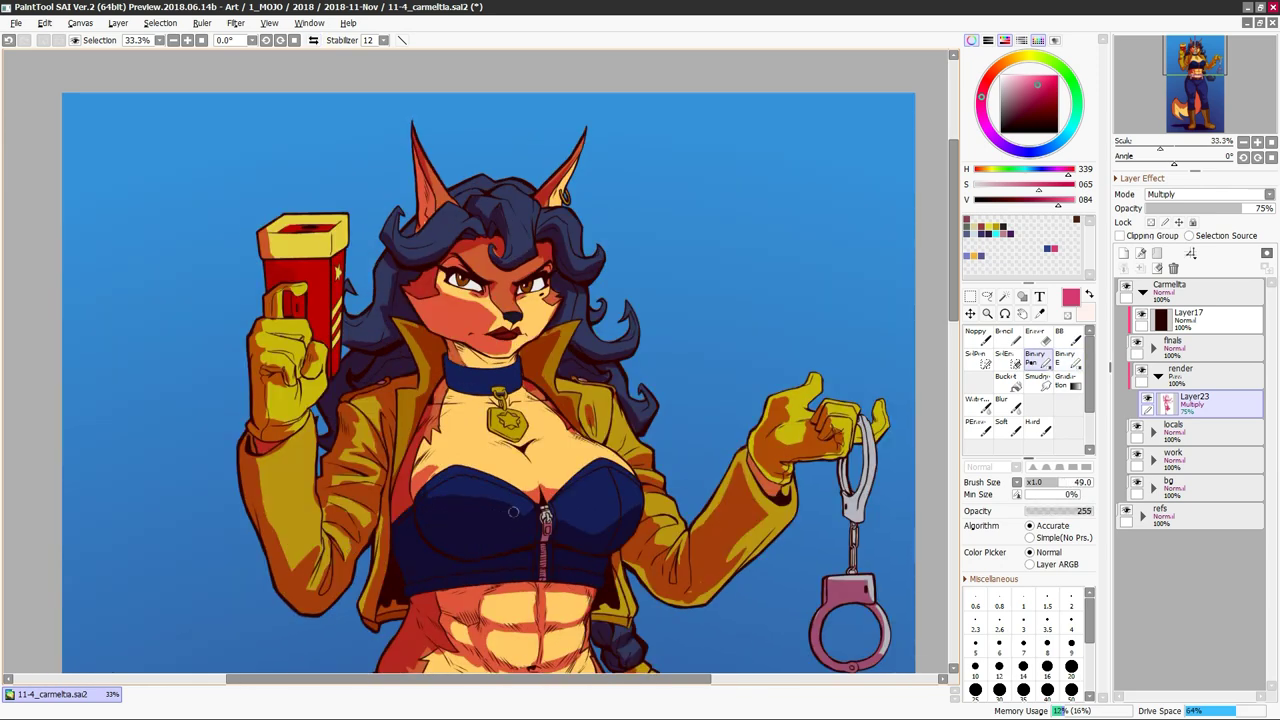
# Touch up the final lines layer with the Pencil and return to the Multiply shading layer
pyautogui.press('h')
pyautogui.press('n')
pyautogui.press('h')
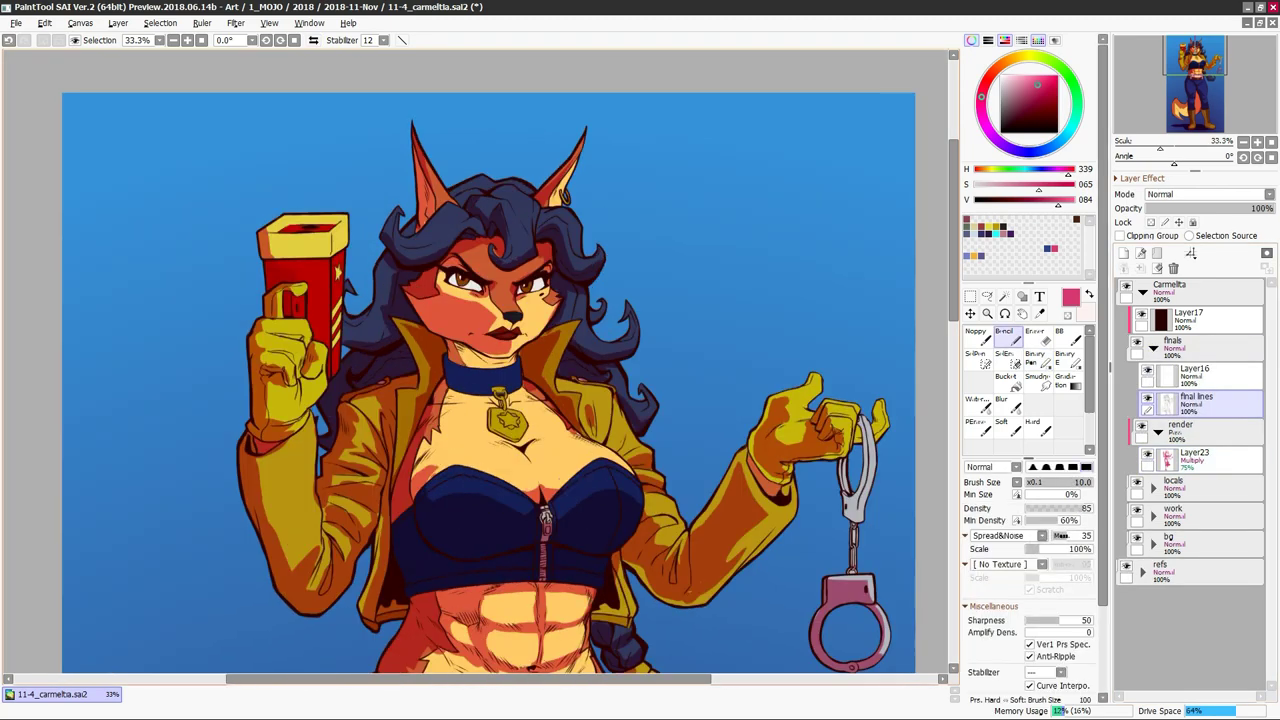
pyautogui.press('h')
pyautogui.press('n')
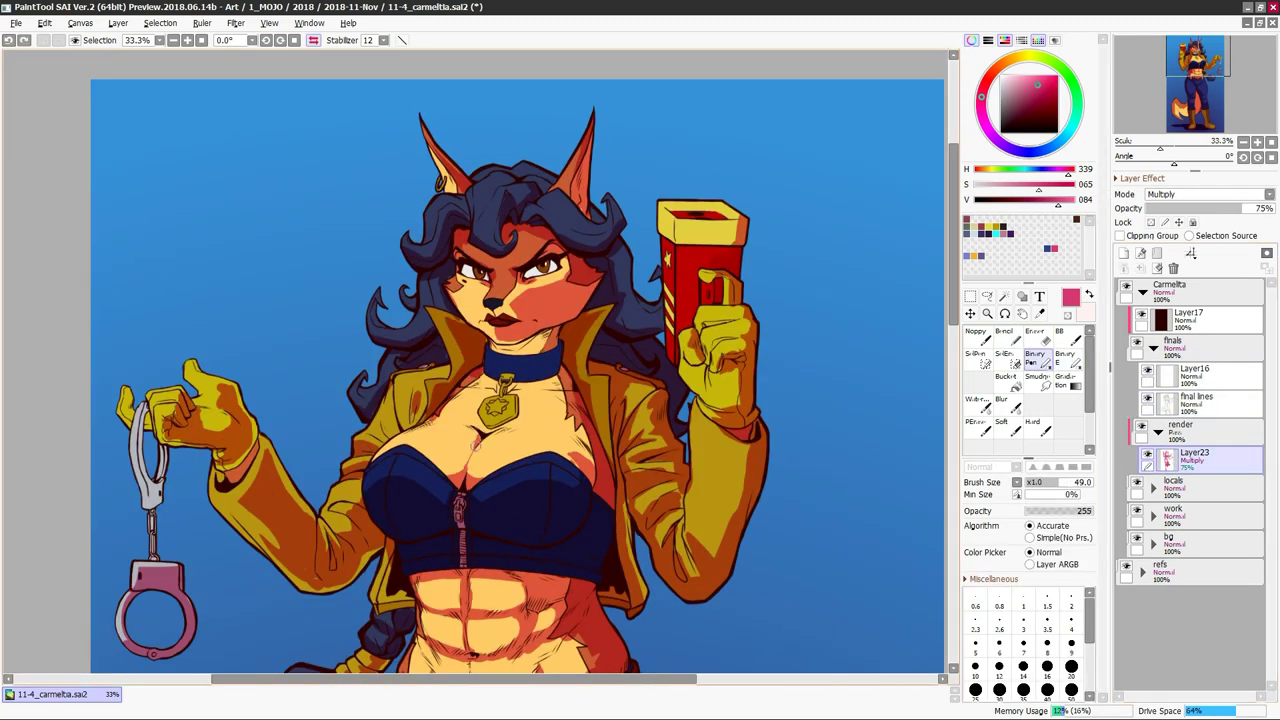
# Shade the neck, chest, badge and top with smaller Binary Pen and eraser strokes
pyautogui.press('h')
pyautogui.press('[')
pyautogui.press('[')
pyautogui.press('[')
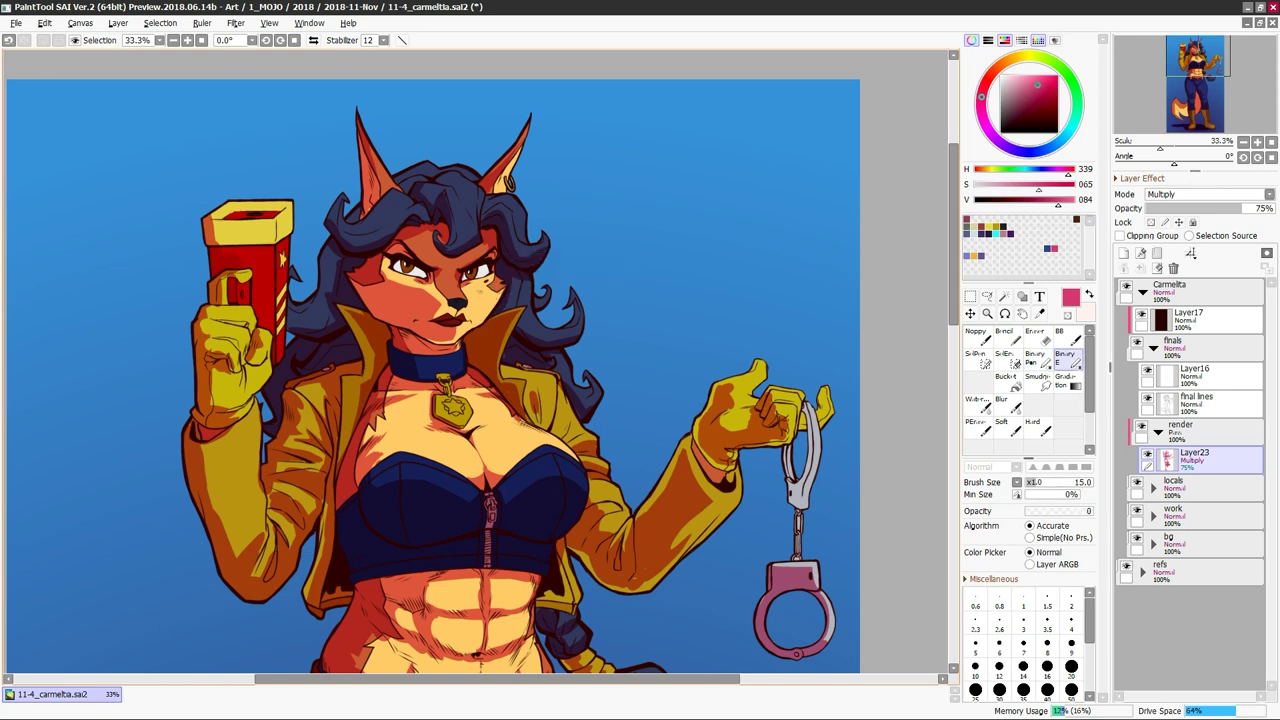
pyautogui.press('h')
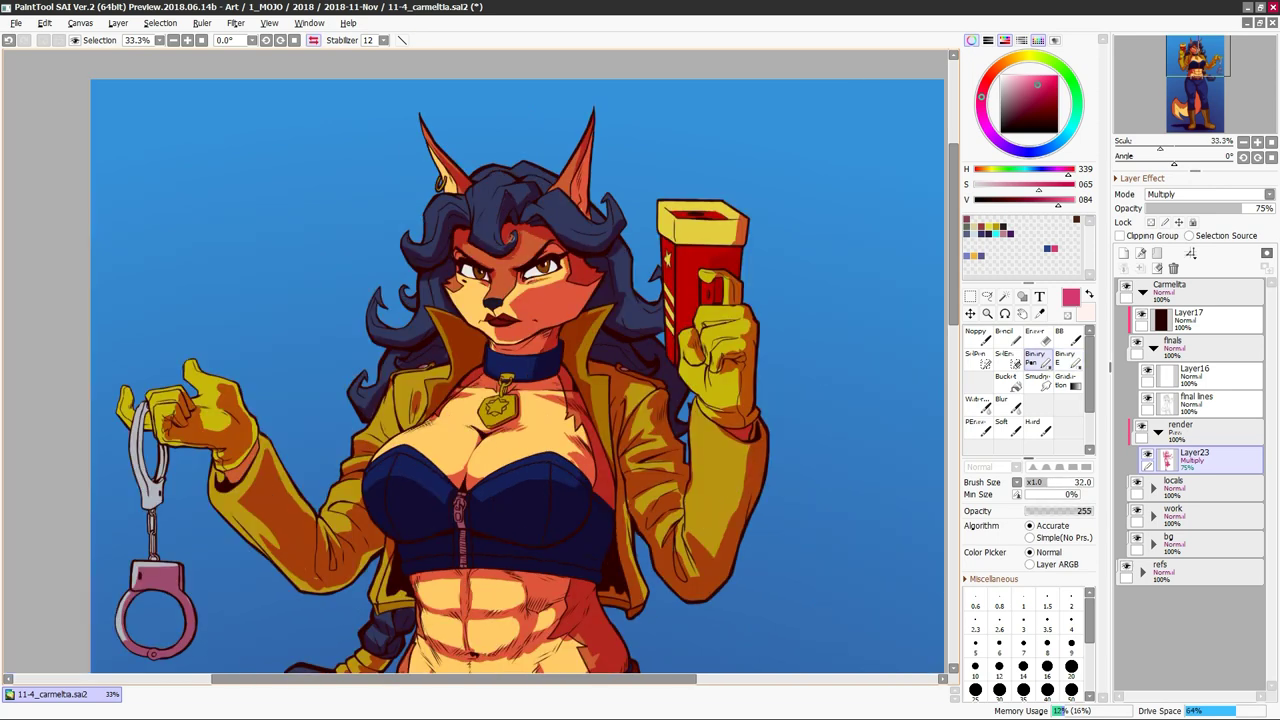
pyautogui.press('h')
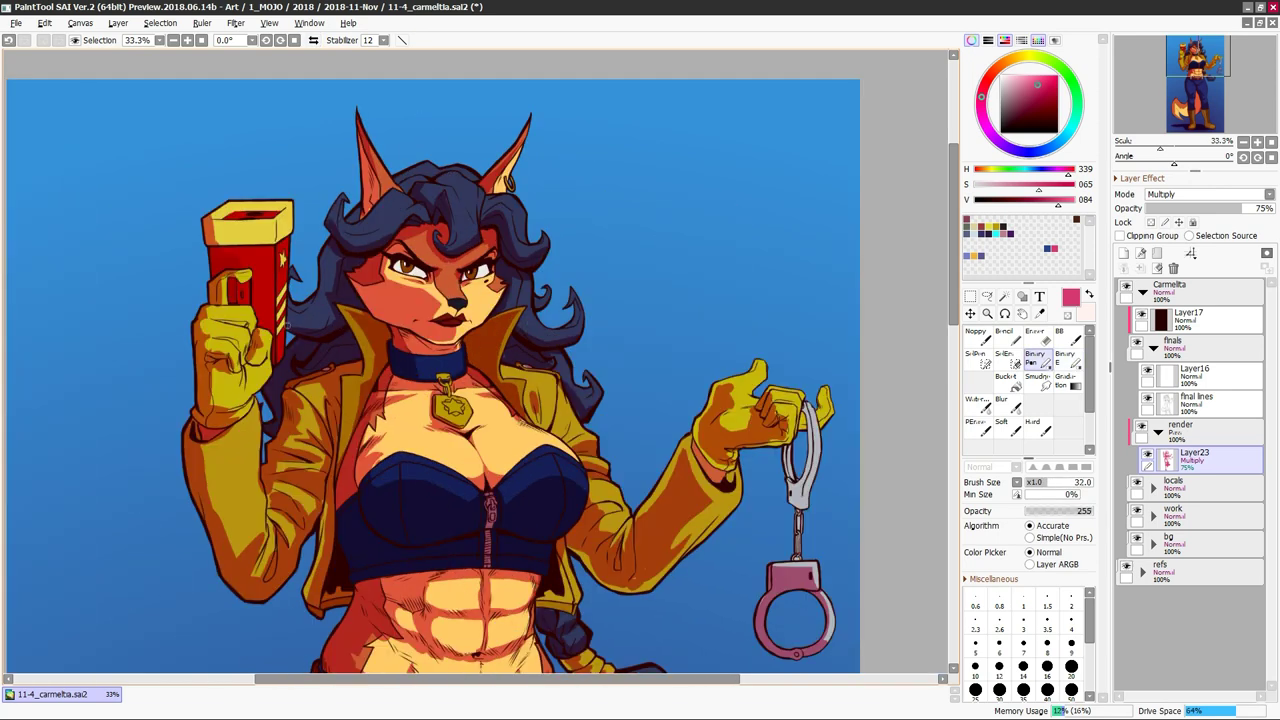
# Add shadows to the eyes and to the gloved fingers gripping the pistol
pyautogui.press('e')
pyautogui.press('n')
pyautogui.press('h')
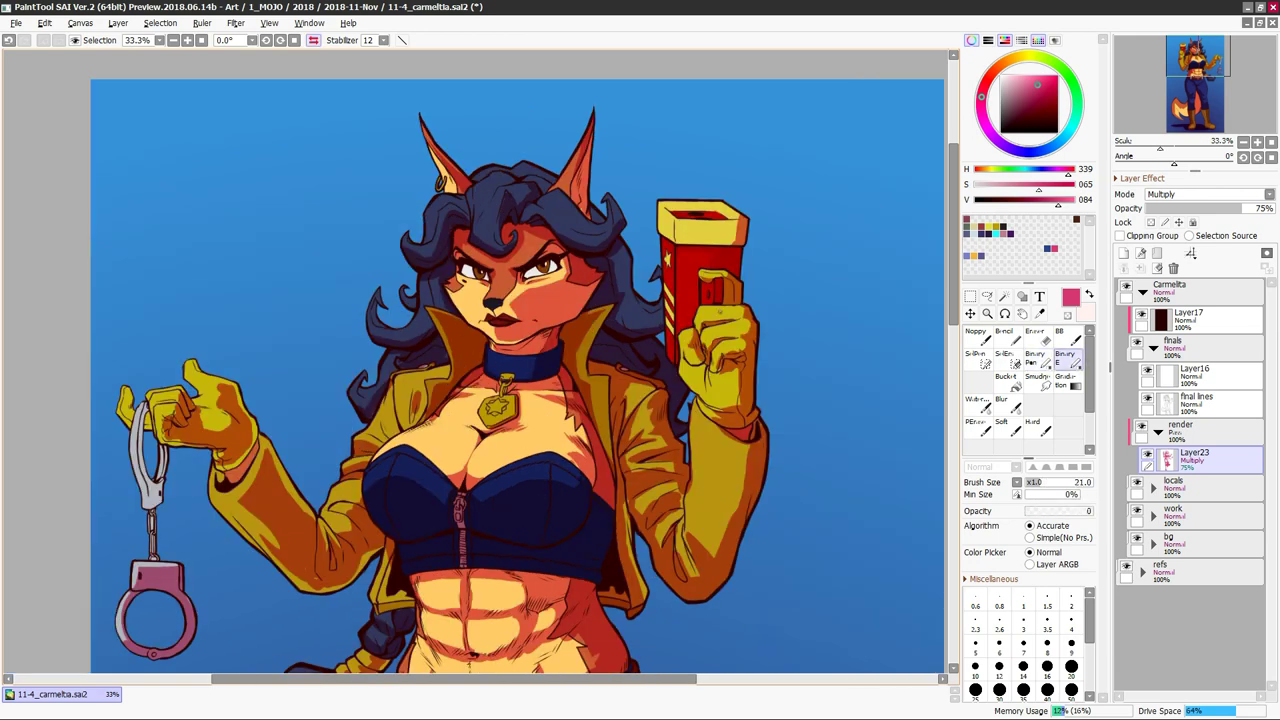
pyautogui.press('h')
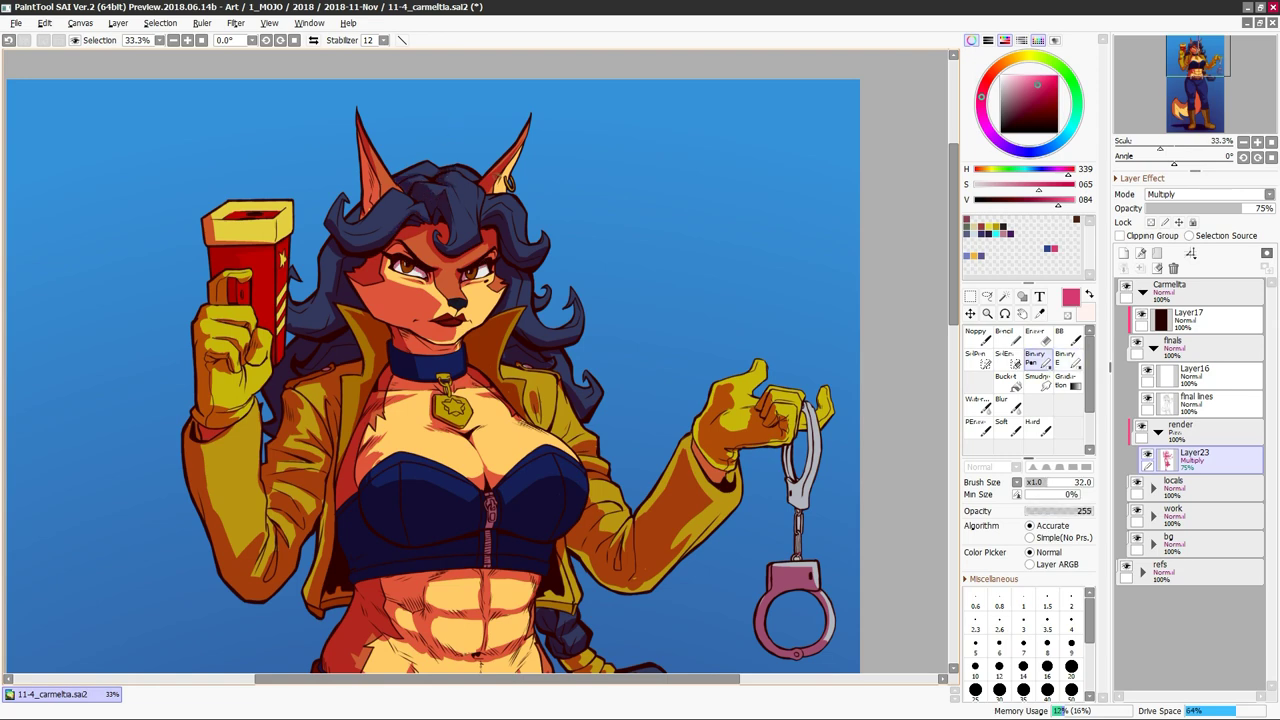
pyautogui.press('h')
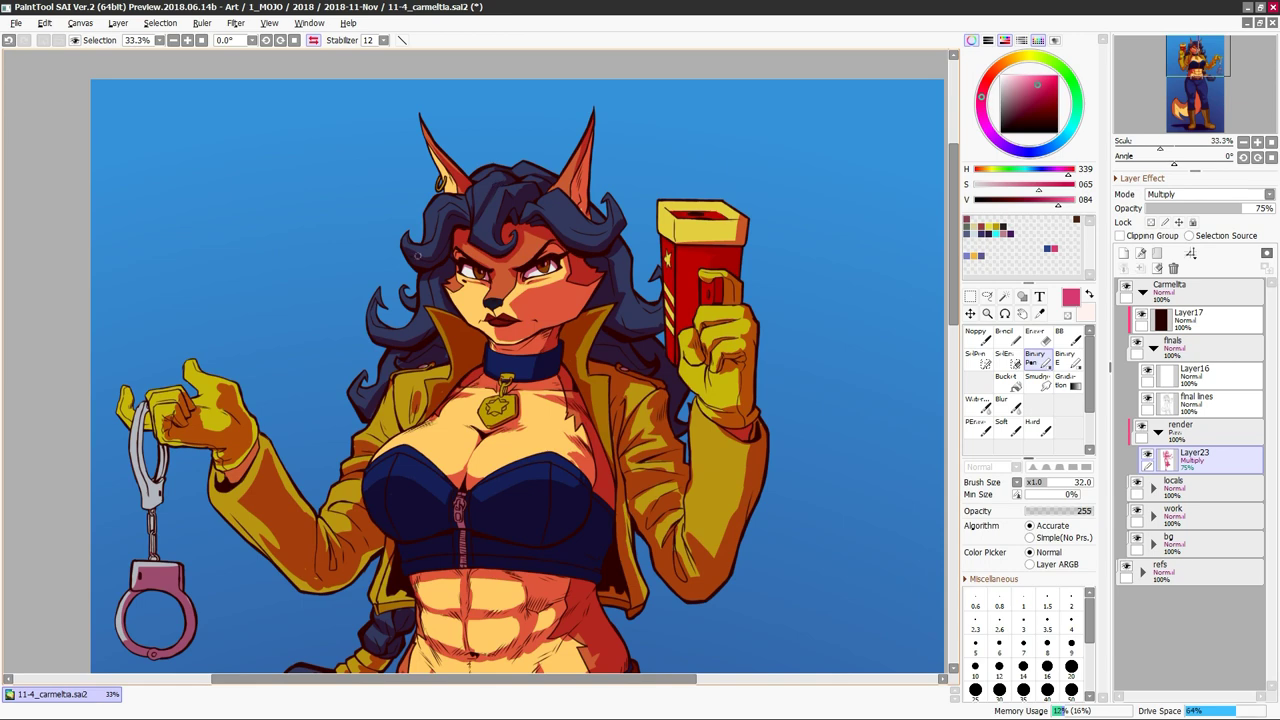
pyautogui.press('h')
pyautogui.press('e')
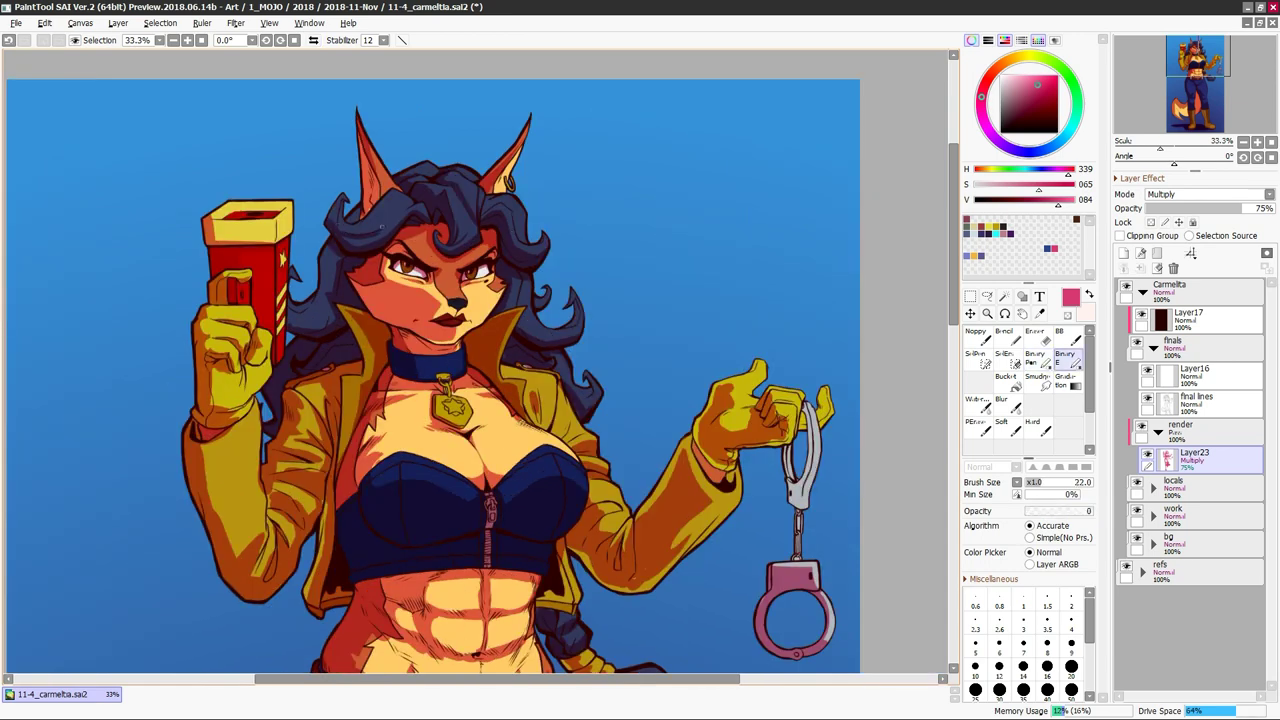
# Extend and trim the shadow shapes across the hair with the Binary Pen and binary eraser
pyautogui.moveTo(310, 300); pyautogui.dragTo(395, 282)
pyautogui.press('e')
pyautogui.press('e')
pyautogui.press('e')
pyautogui.press('e')
pyautogui.press('e')
pyautogui.press('e')
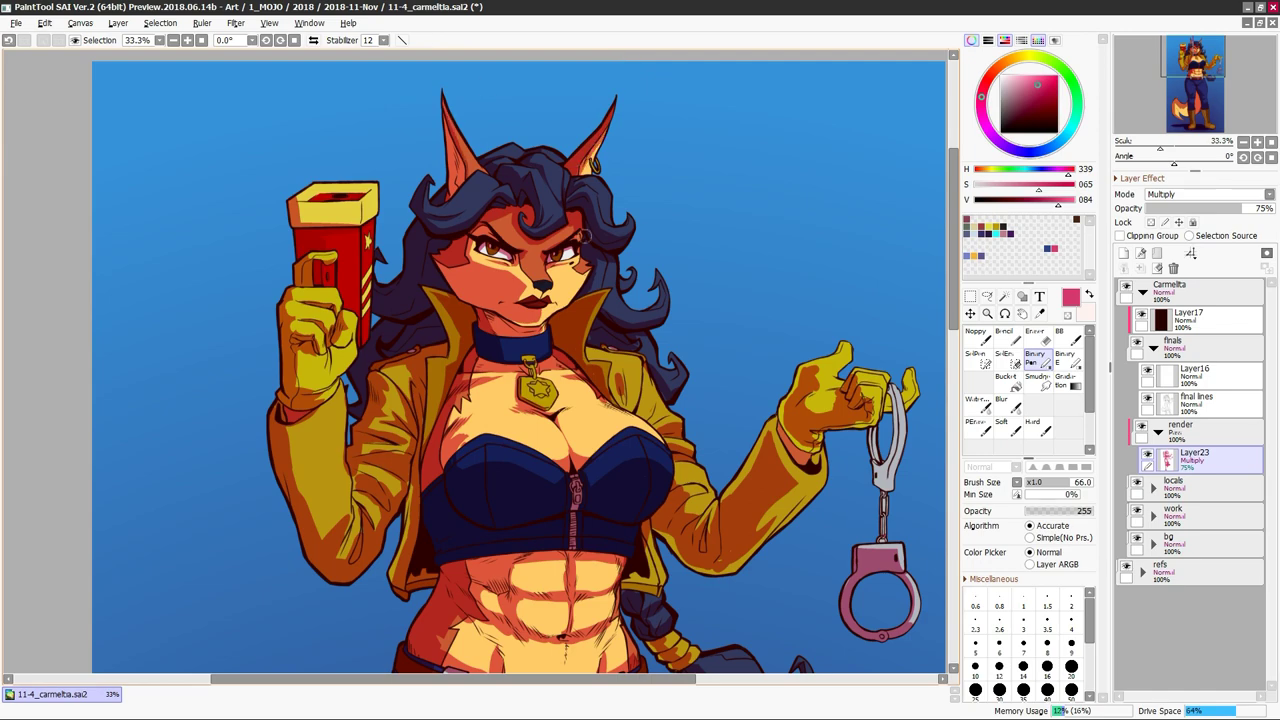
pyautogui.press('e')
# Mute the shadows with Hue/Saturation to H 339, S 38, V 75 and set Layer23 to Normal at 100% opacity
pyautogui.hotkey('ctrl', 'u')
pyautogui.press('Return')
pyautogui.hotkey('ctrl', 'z')
pyautogui.press('e')
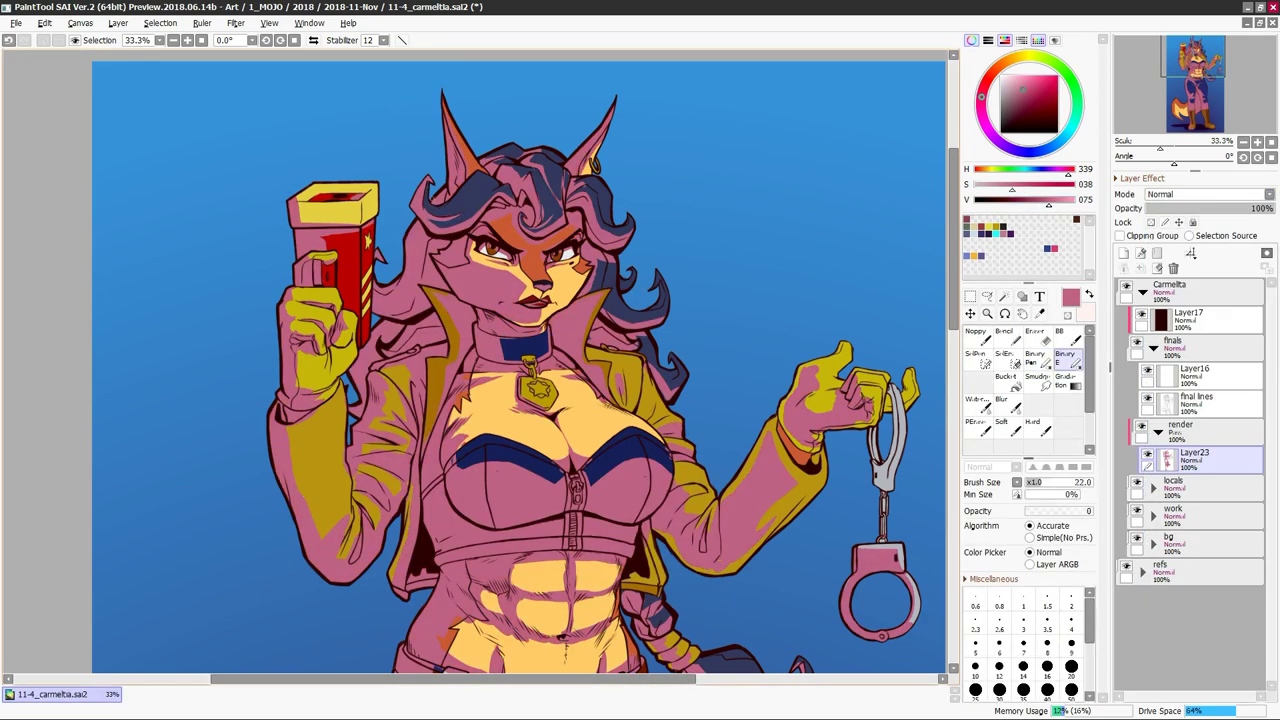
# Add muted pink shadows to the upper handcuff links and refine their edges with pen and eraser
pyautogui.press('e')
pyautogui.press('e')
pyautogui.press('e')
pyautogui.press('e')
pyautogui.press('e')
pyautogui.press('e')
pyautogui.press('e')
pyautogui.press('e')
pyautogui.press('e')
pyautogui.press('e')
pyautogui.press('e')
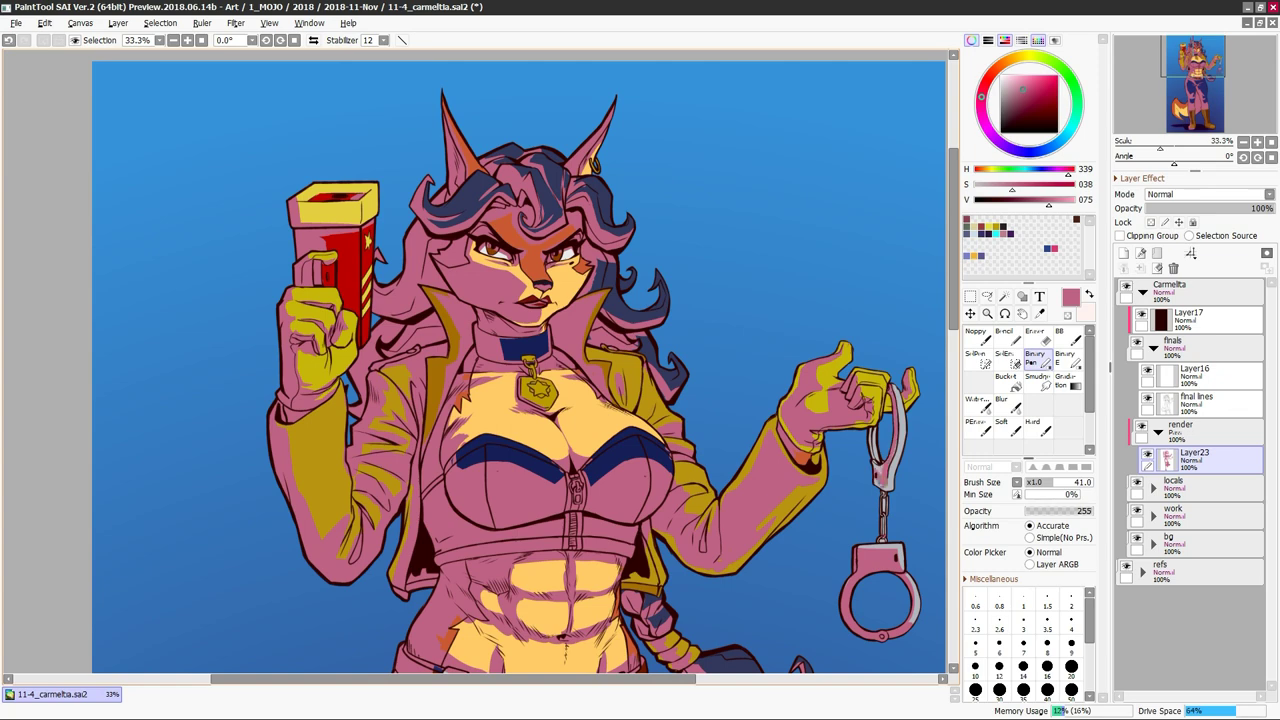
# Refine the flat shadow shapes on the handcuffs, braid and hair with alternating pen and eraser strokes
pyautogui.press('e')
pyautogui.press('e')
pyautogui.press('e')
pyautogui.press('e')
pyautogui.press('e')
pyautogui.press('e')
pyautogui.press('e')
pyautogui.press('h')
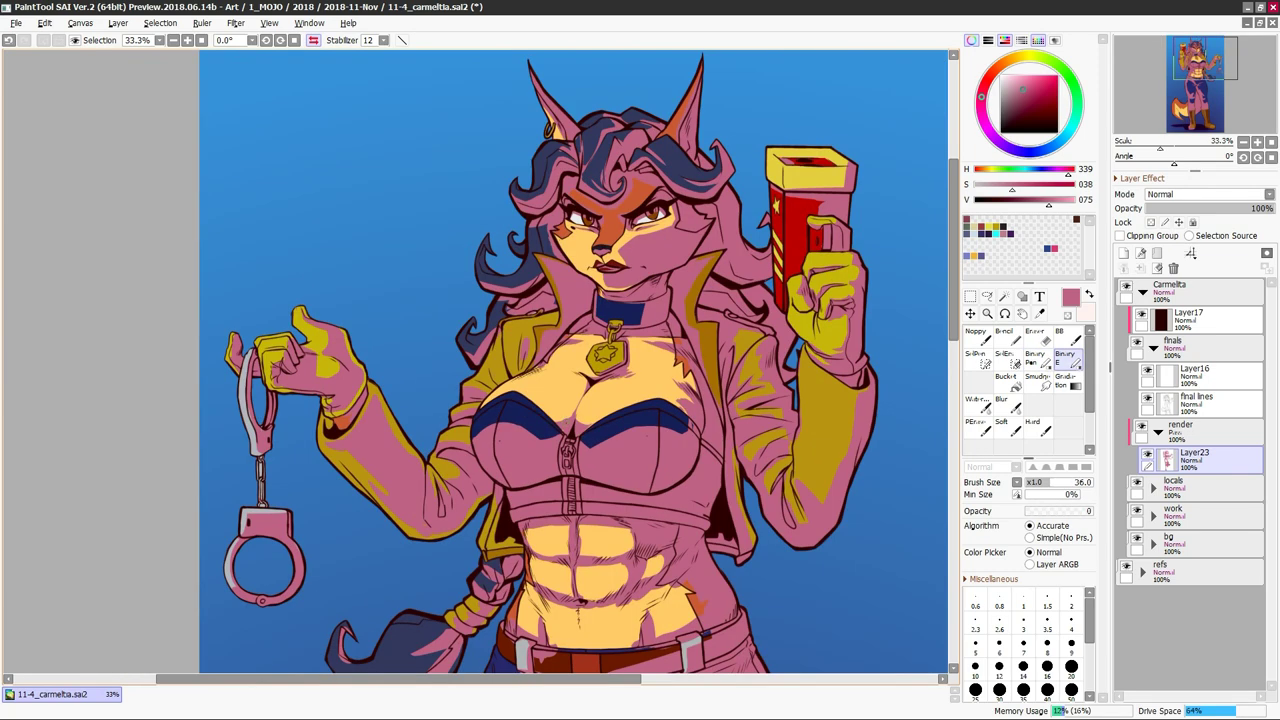
# Retouch the shadow edges on the mirrored upper body with short Binary Pen and eraser strokes
pyautogui.press('e')
pyautogui.press('e')
pyautogui.press('e')
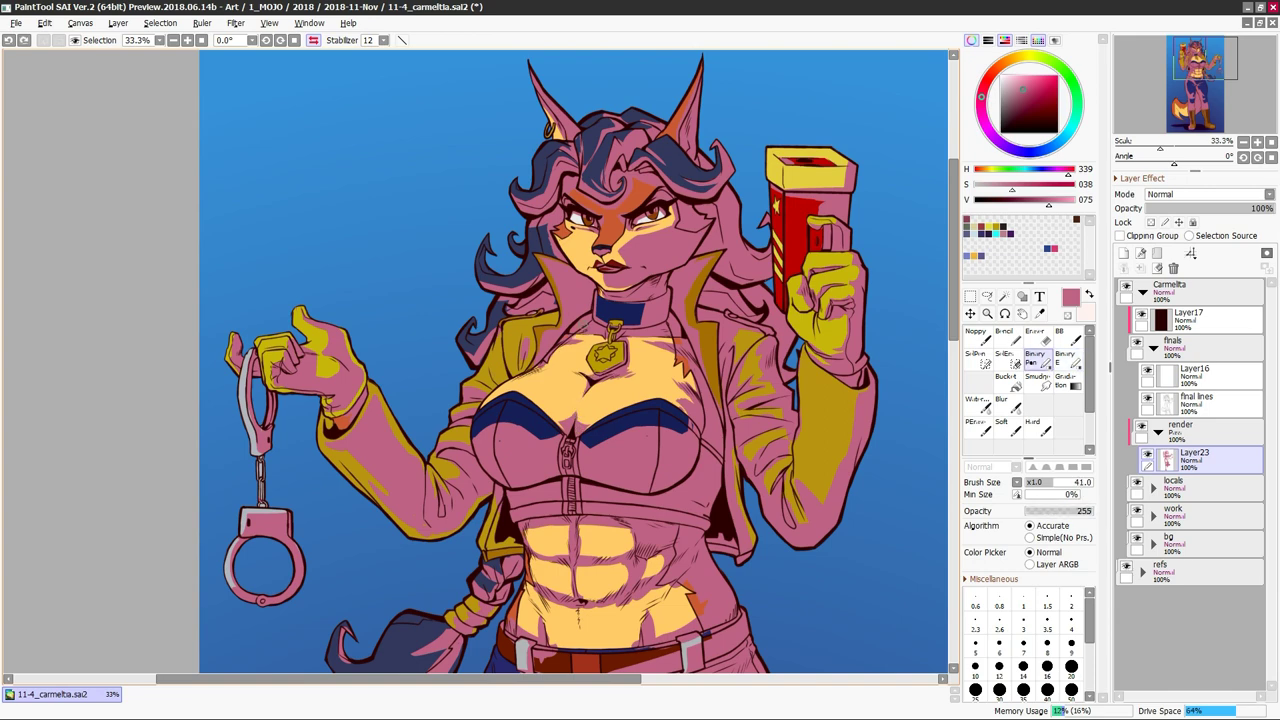
pyautogui.press('e')
pyautogui.press('e')
pyautogui.press('e')
pyautogui.press('e')
# Darken and desaturate the Layer23 shadows to H 339, S 28, V 63 and sample that colour for further painting
pyautogui.hotkey('ctrl', 'z')
pyautogui.keyDown('alt'); pyautogui.click(633, 430); pyautogui.keyUp('alt')
pyautogui.press('h')
pyautogui.press('h')
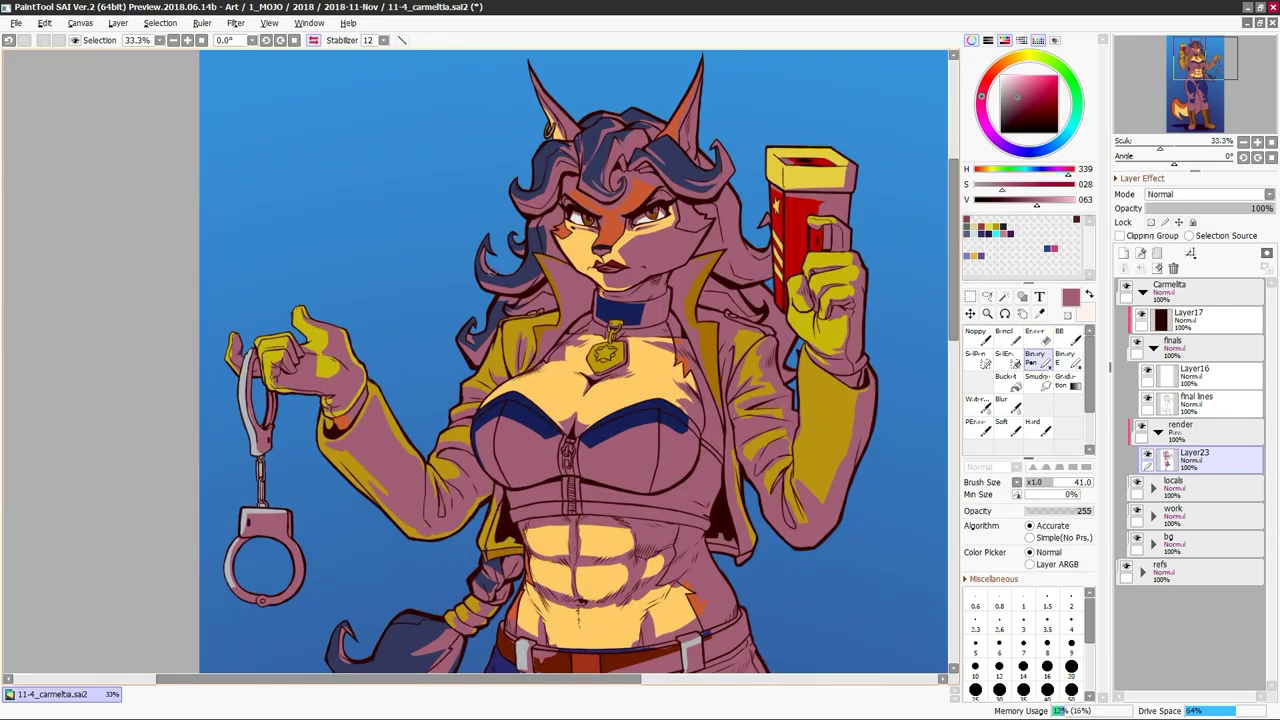
pyautogui.press('h')
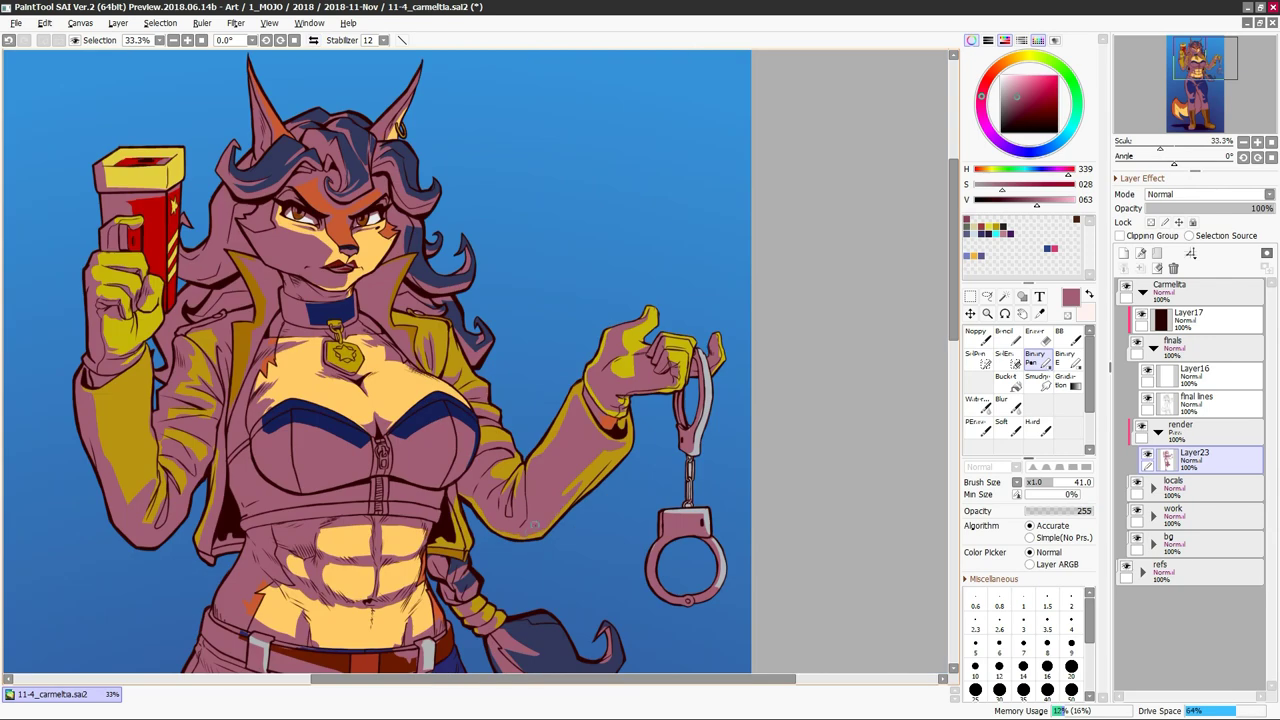
pyautogui.moveTo(472, 443); pyautogui.dragTo(642, 393)
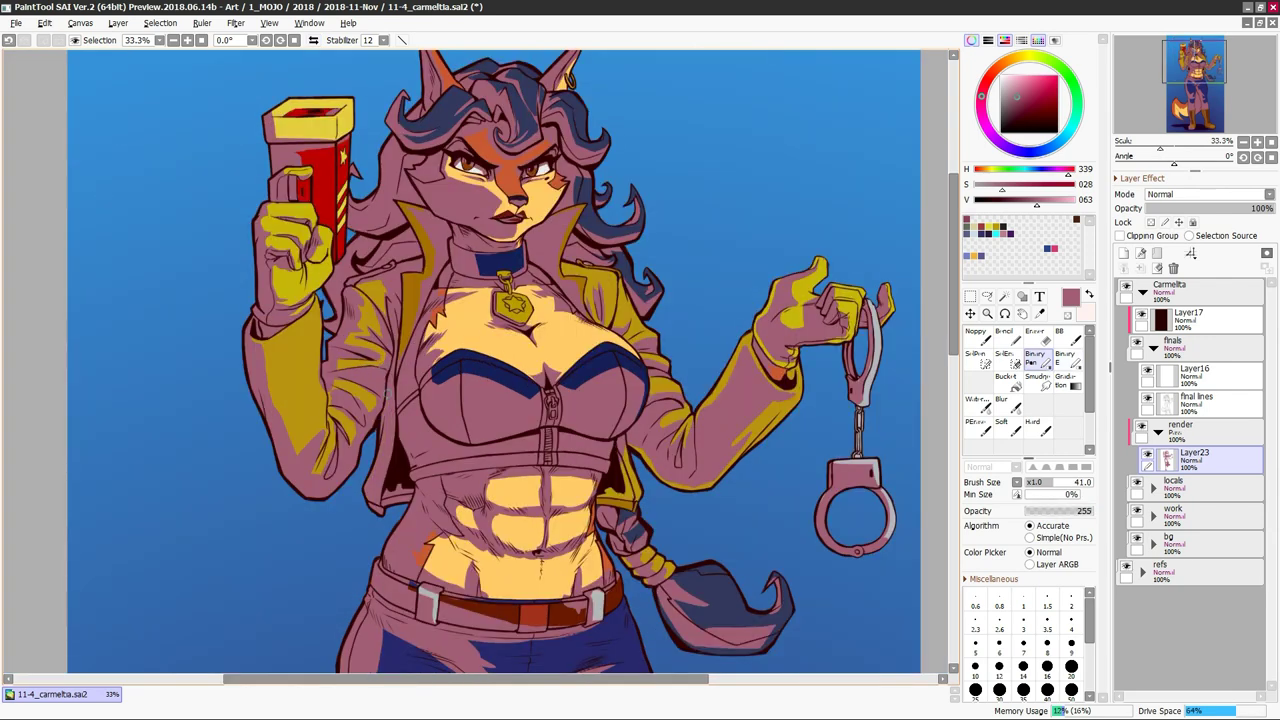
# Refine the pink shadow edges on the bustier and midriff with alternating Binary Pen and eraser strokes, checking the mirrored figure
pyautogui.moveTo(500, 400); pyautogui.dragTo(528, 305)
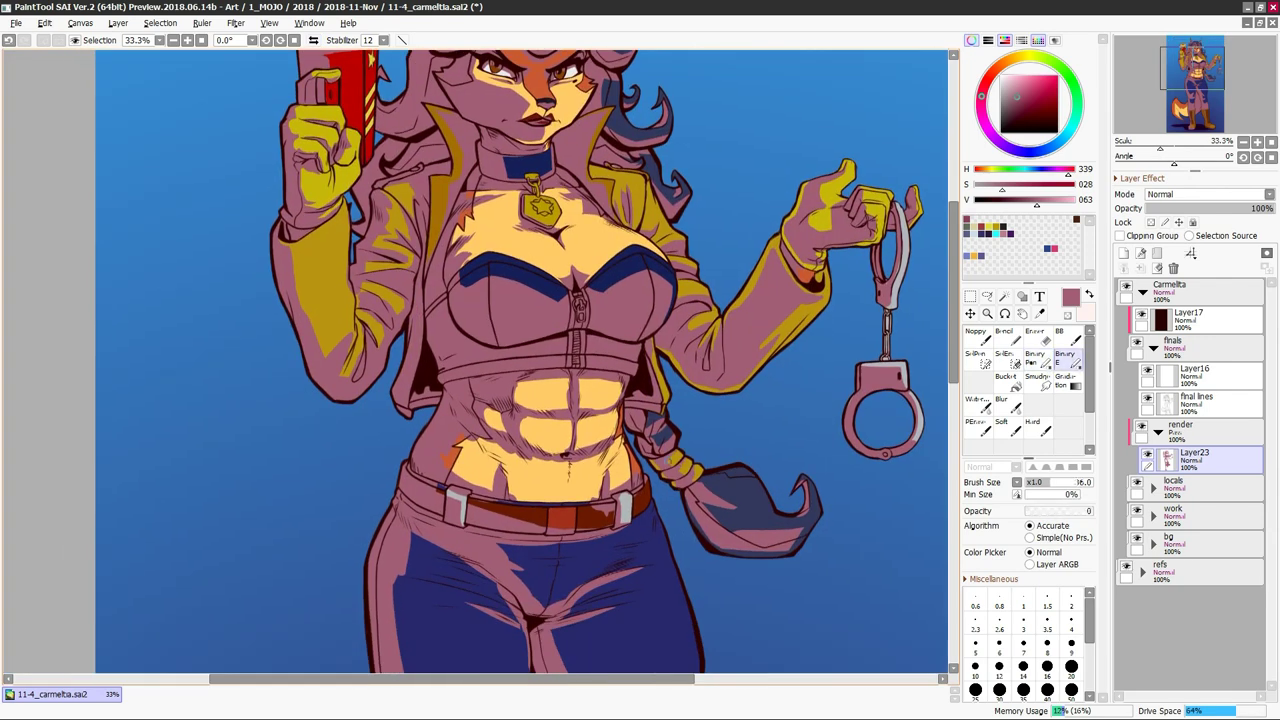
pyautogui.press('h')
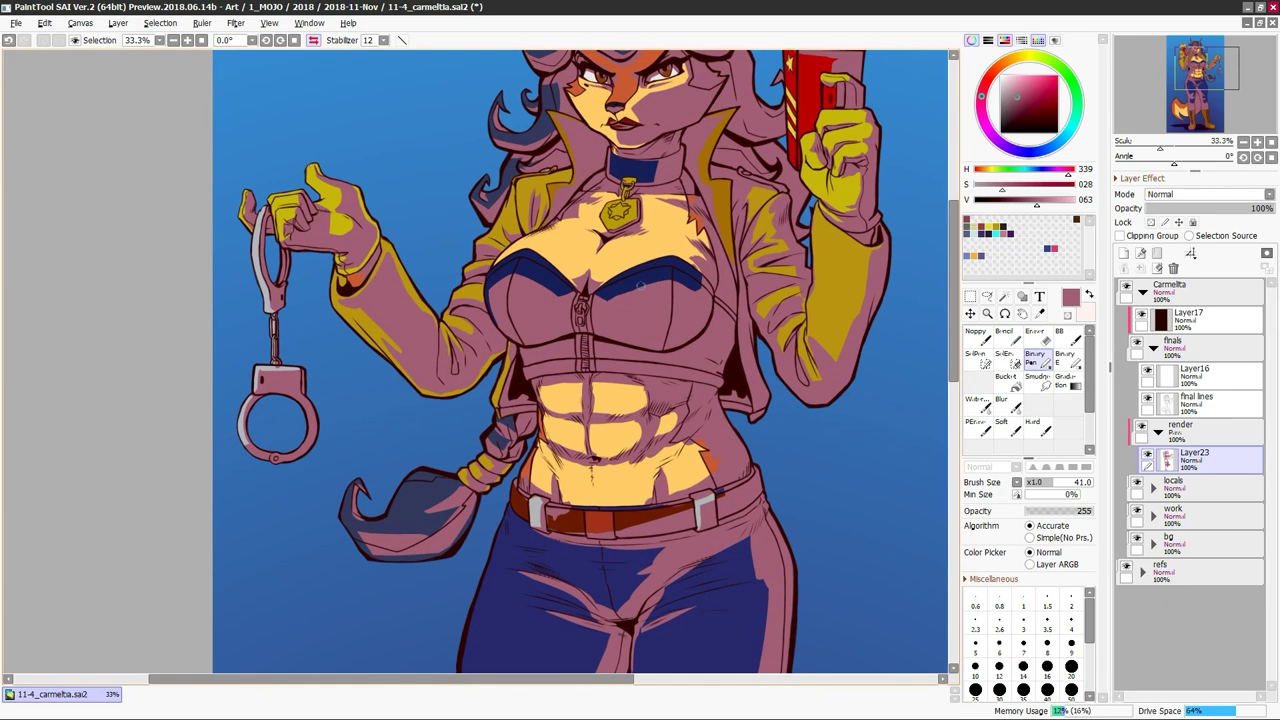
pyautogui.press('h')
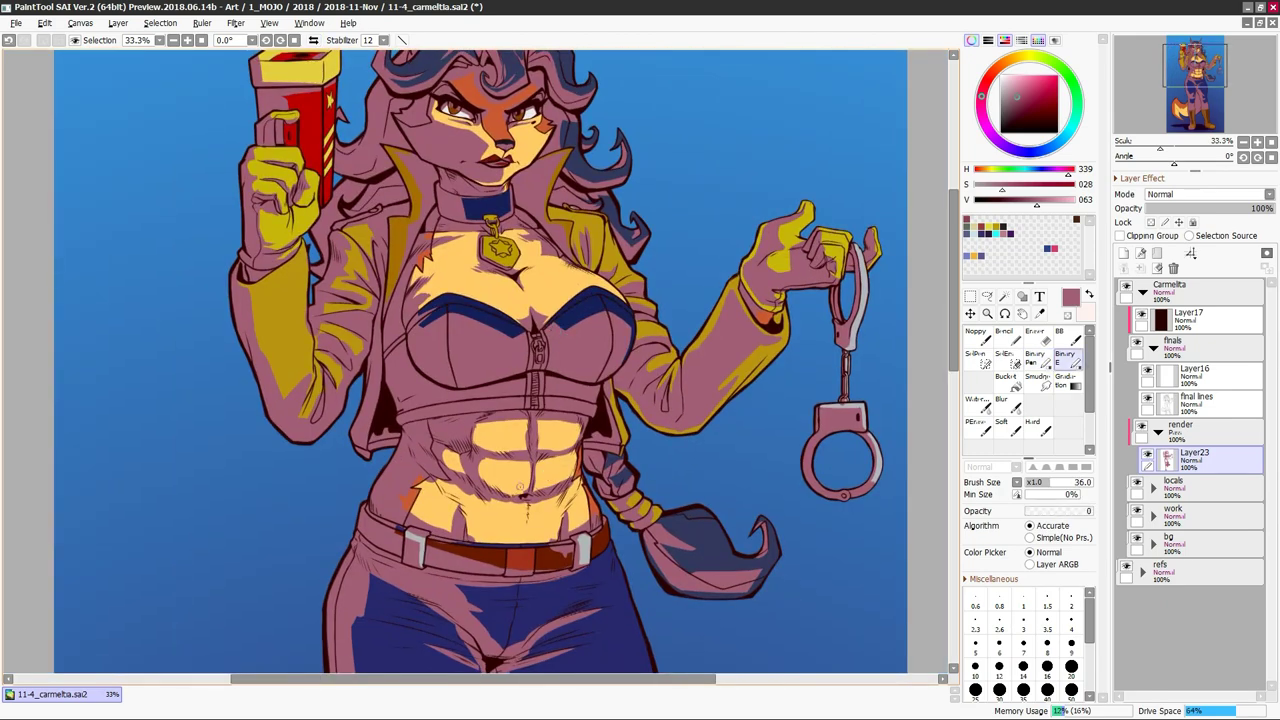
pyautogui.moveTo(560, 329); pyautogui.dragTo(612, 330)
pyautogui.moveTo(520, 450); pyautogui.dragTo(535, 355)
pyautogui.press('h')
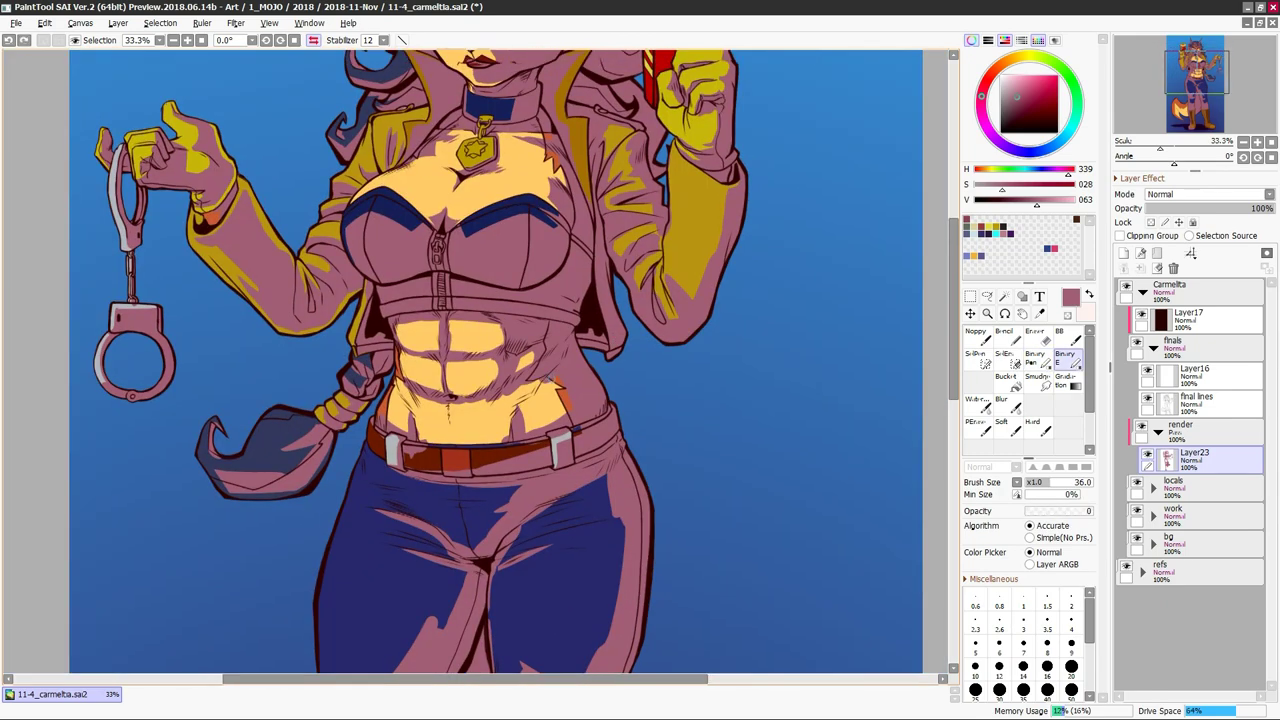
pyautogui.press('h')
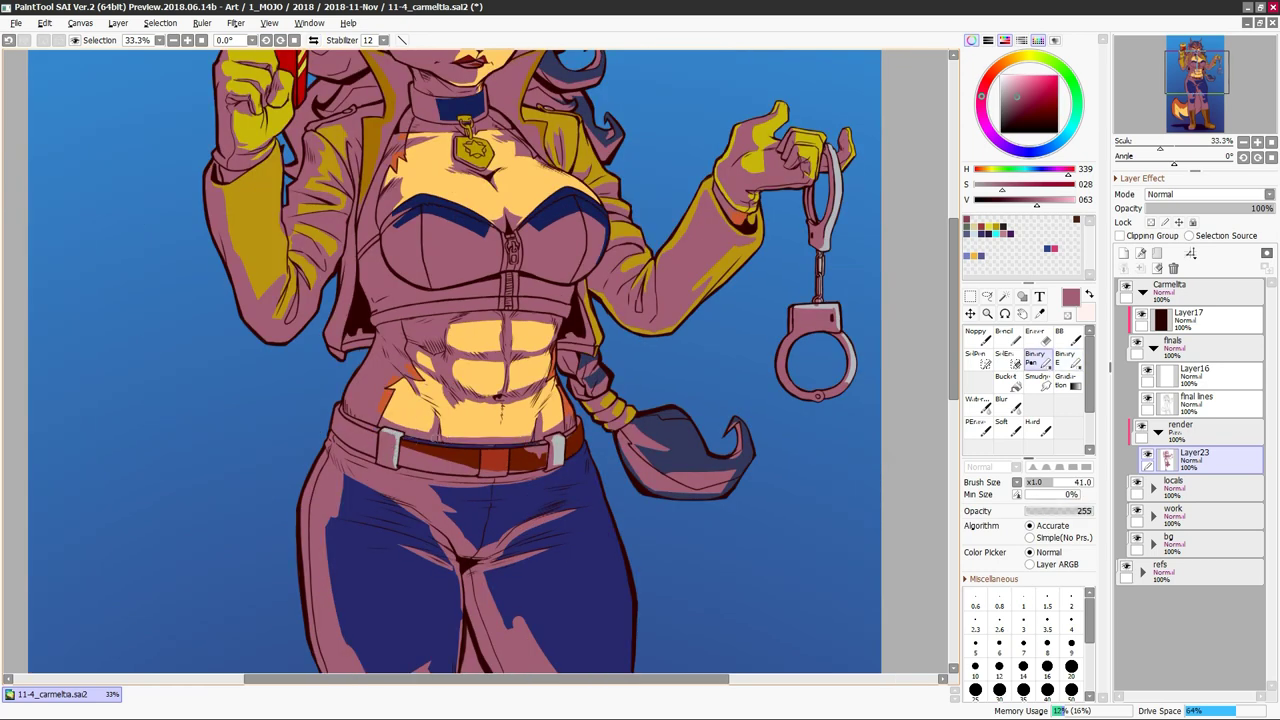
# Sharpen the shadow shapes around the abdominal muscles and waist, temporarily hiding the finals line art to check them
pyautogui.press('h')
pyautogui.press('h')
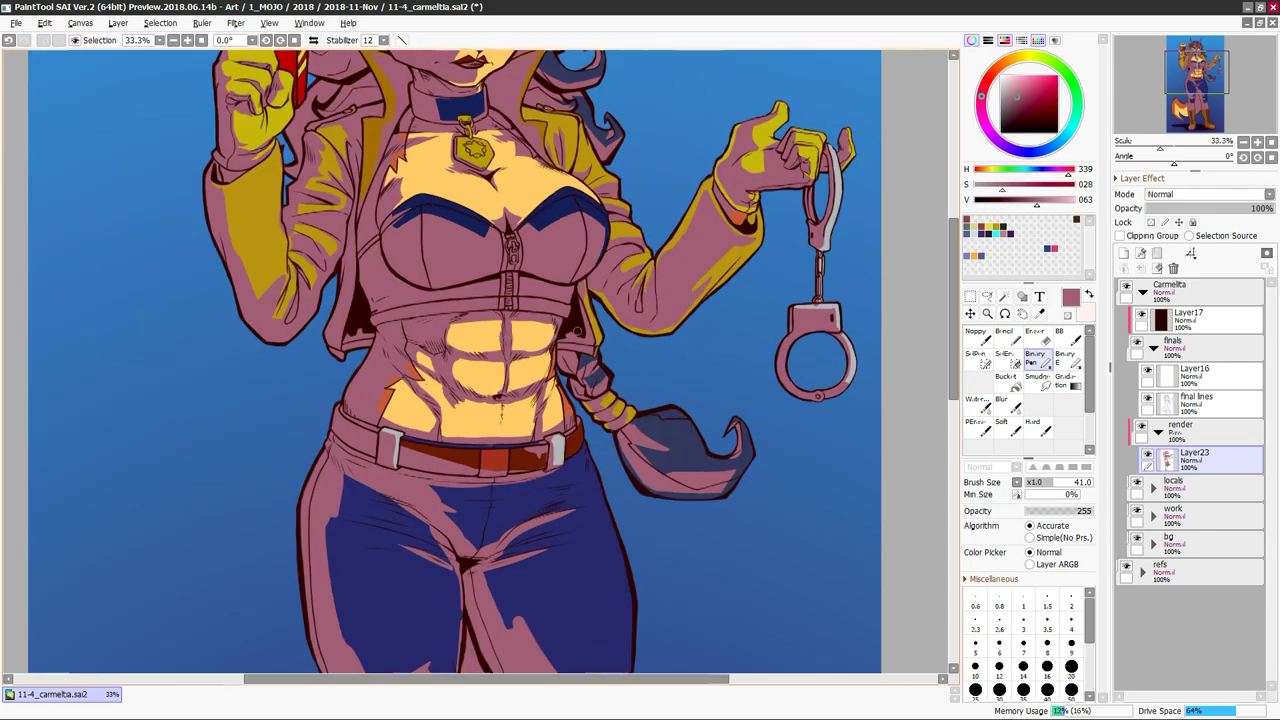
pyautogui.press('h')
pyautogui.press('h')
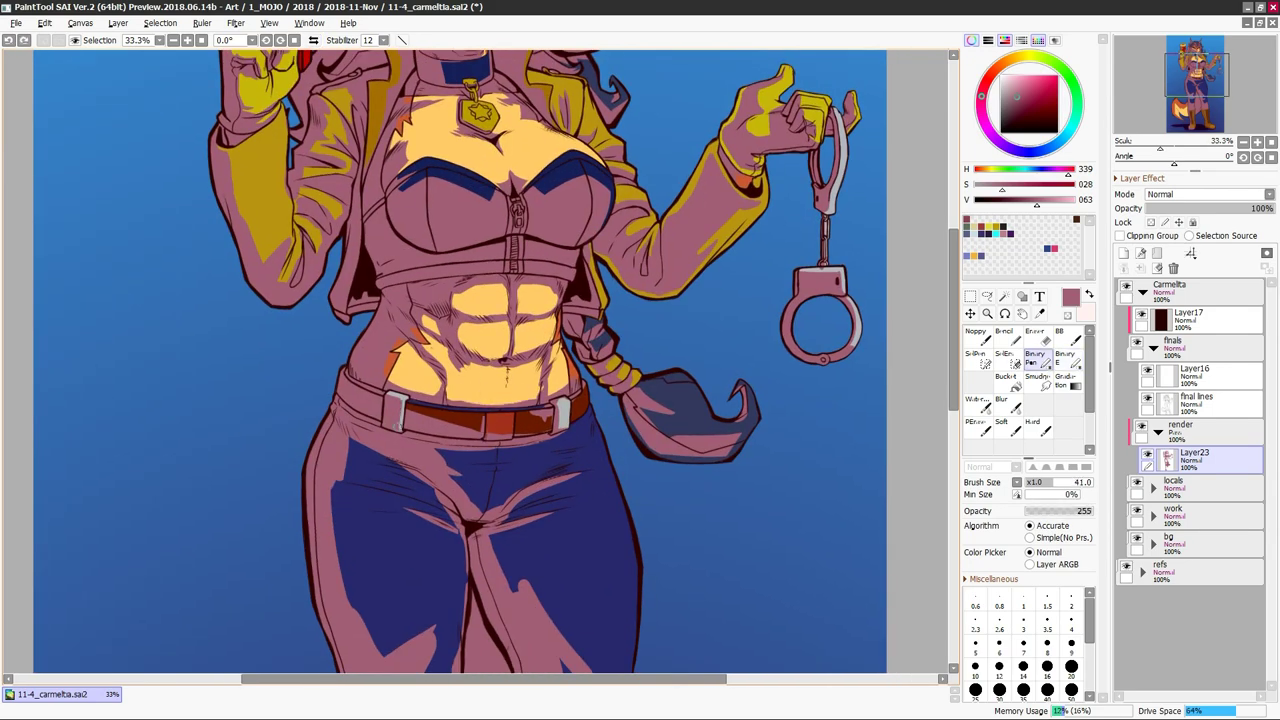
pyautogui.press('h')
pyautogui.click(1136, 341)
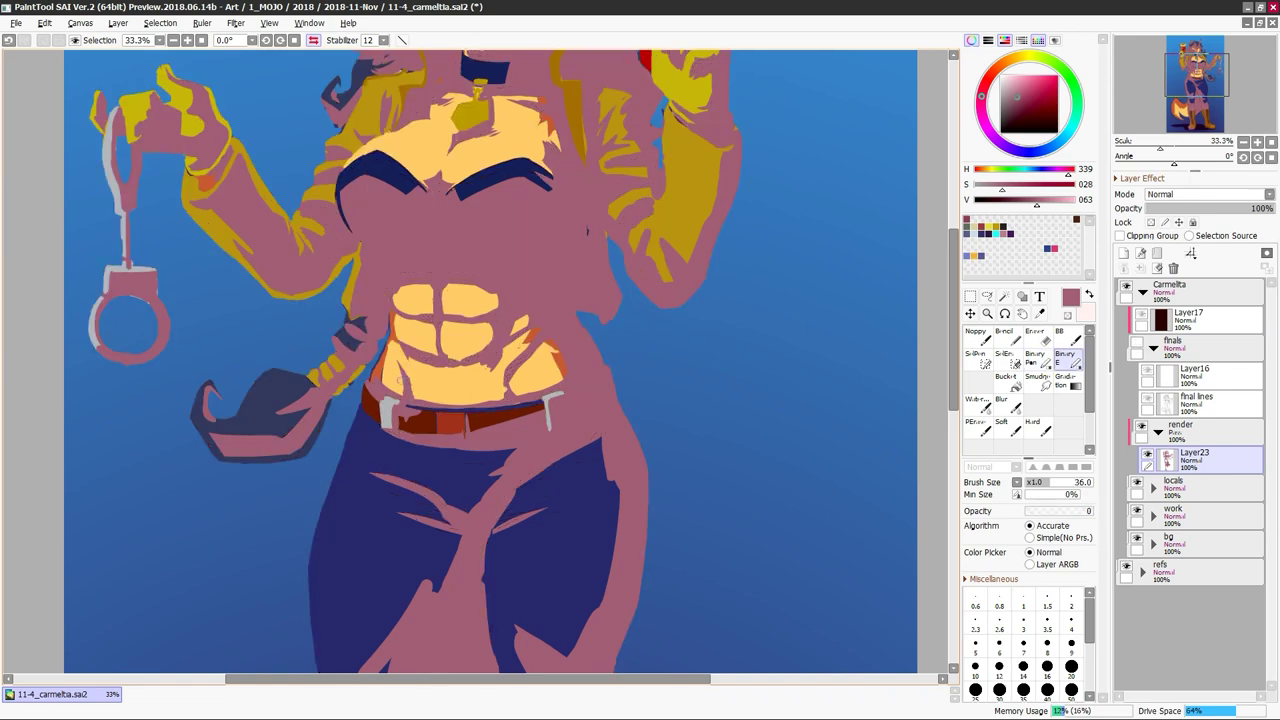
pyautogui.press('h')
pyautogui.click(1136, 341)
pyautogui.moveTo(552, 420); pyautogui.dragTo(605, 350)
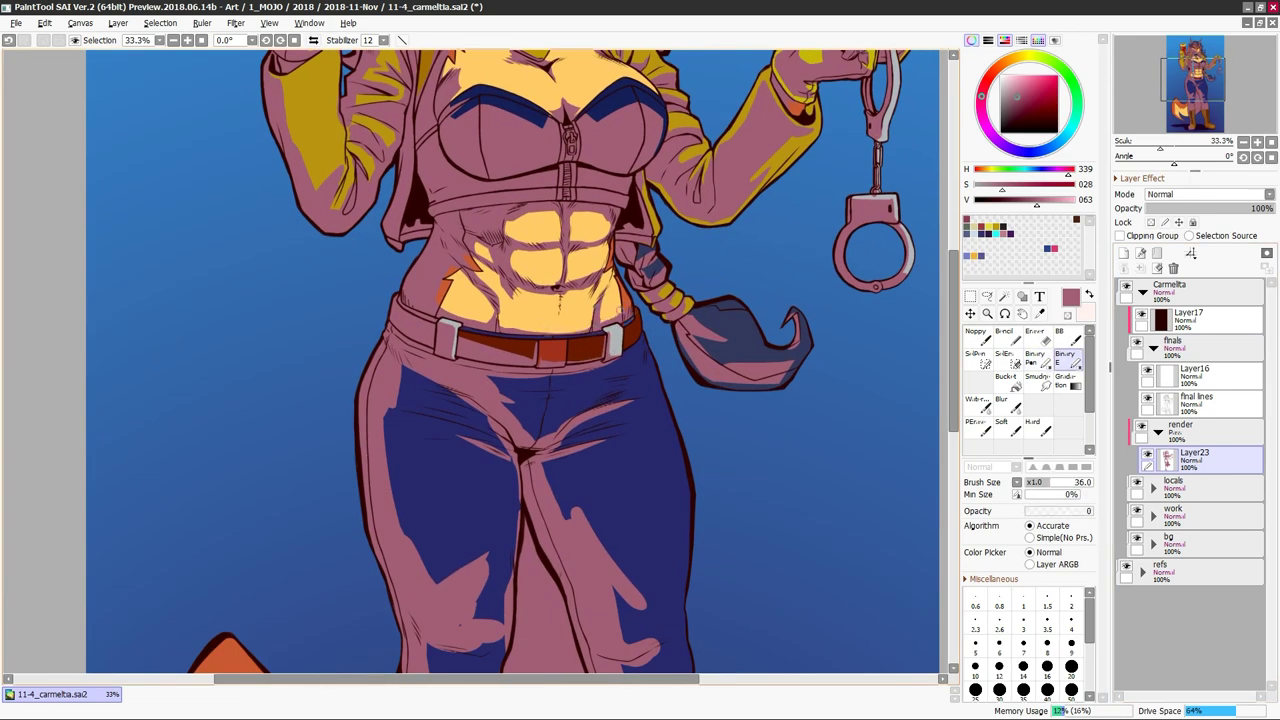
# Adjust the shadow edges on the trousers' hips and thighs with the Binary Pen and eraser
pyautogui.press('h')
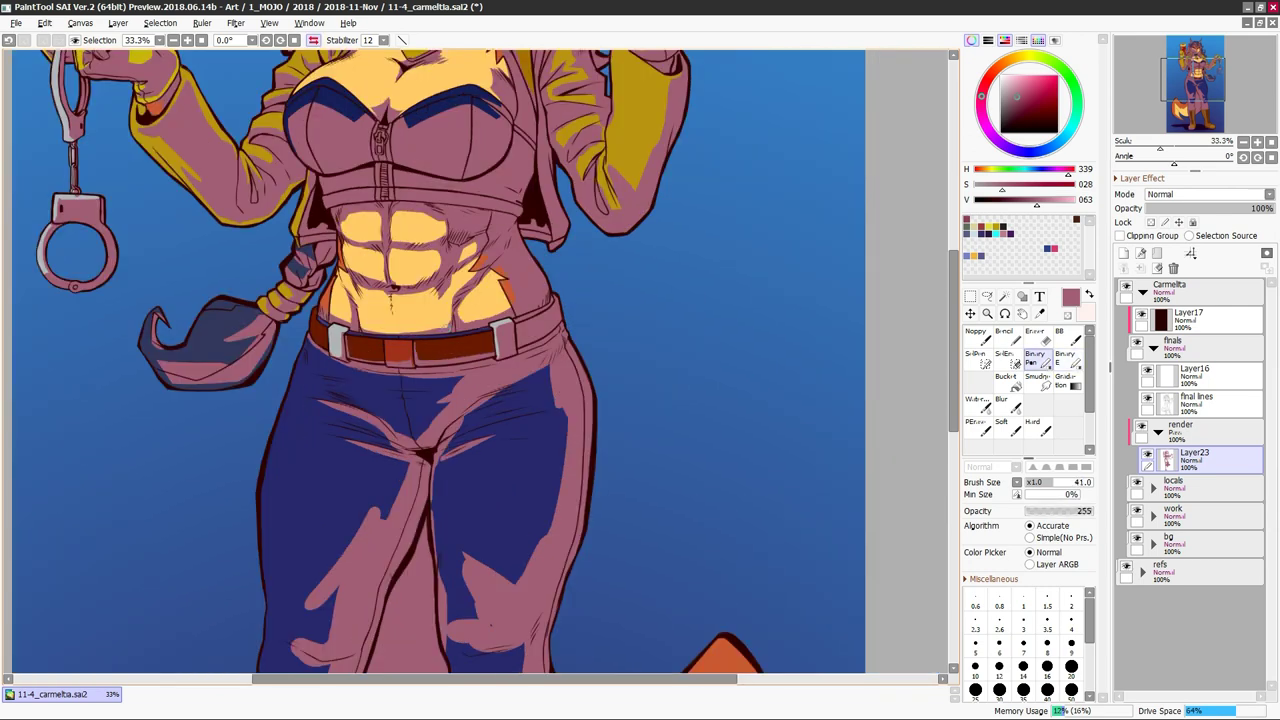
pyautogui.press('h')
pyautogui.press('h')
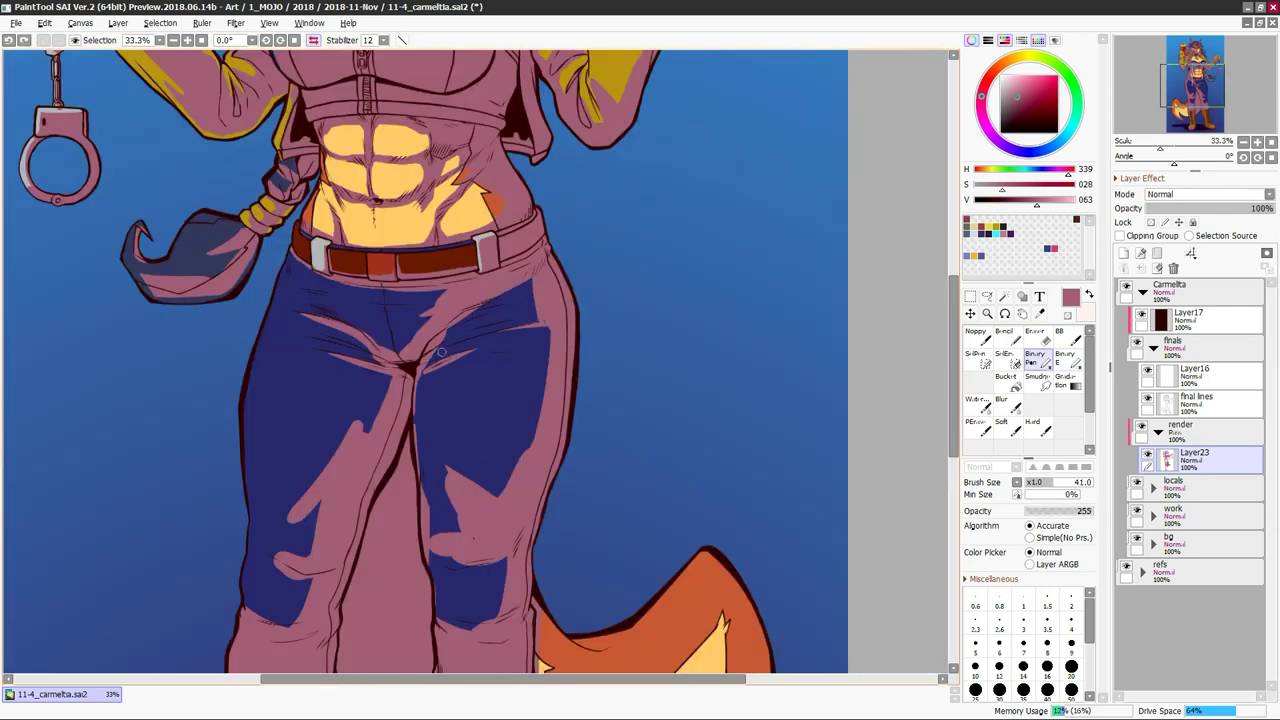
pyautogui.moveTo(424, 526); pyautogui.dragTo(478, 438)
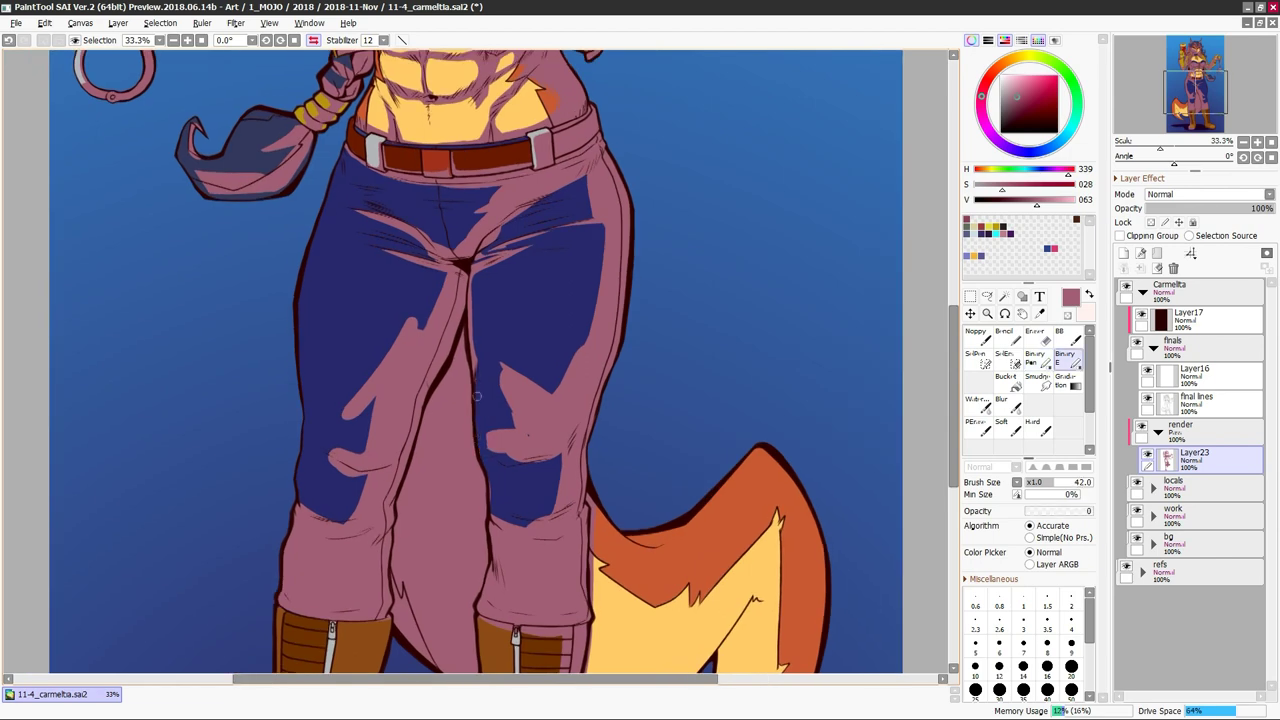
pyautogui.press('h')
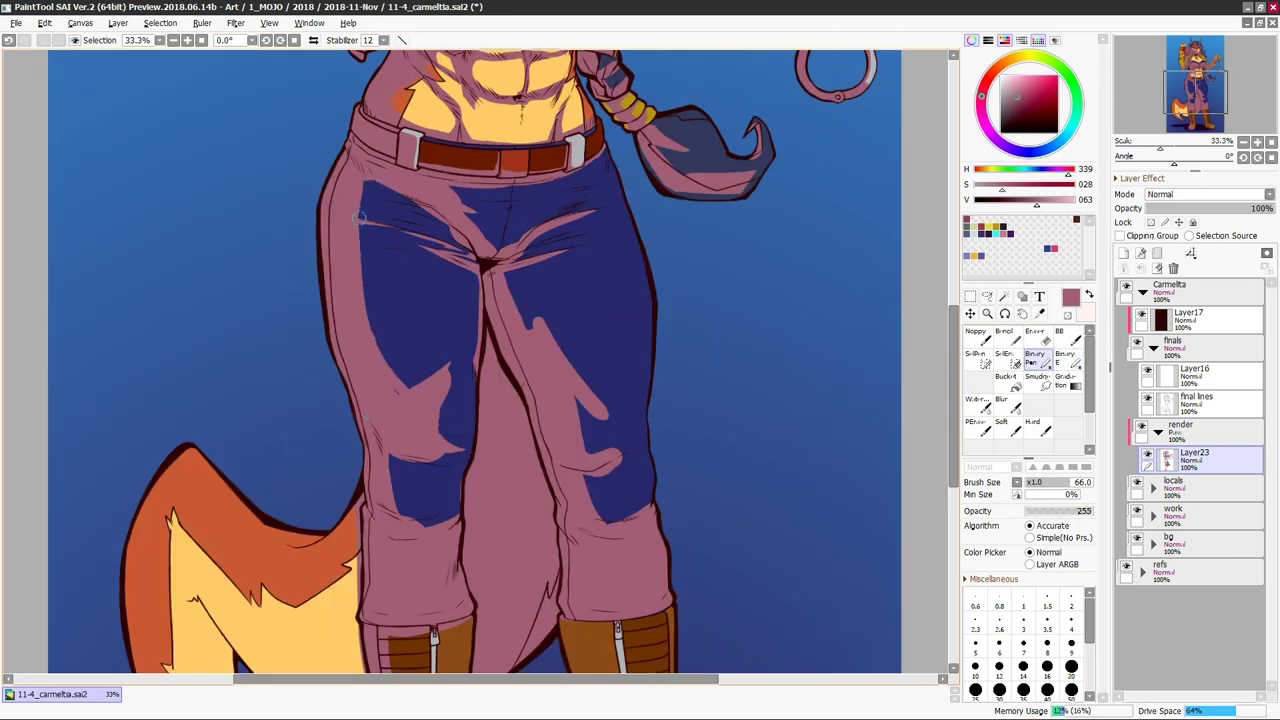
pyautogui.press('h')
# Paint thin crease shadows radiating from the crotch across the hips and upper thighs of the trousers
pyautogui.moveTo(473, 223); pyautogui.dragTo(513, 288)
pyautogui.press('n')
pyautogui.press('h')
pyautogui.press('h')
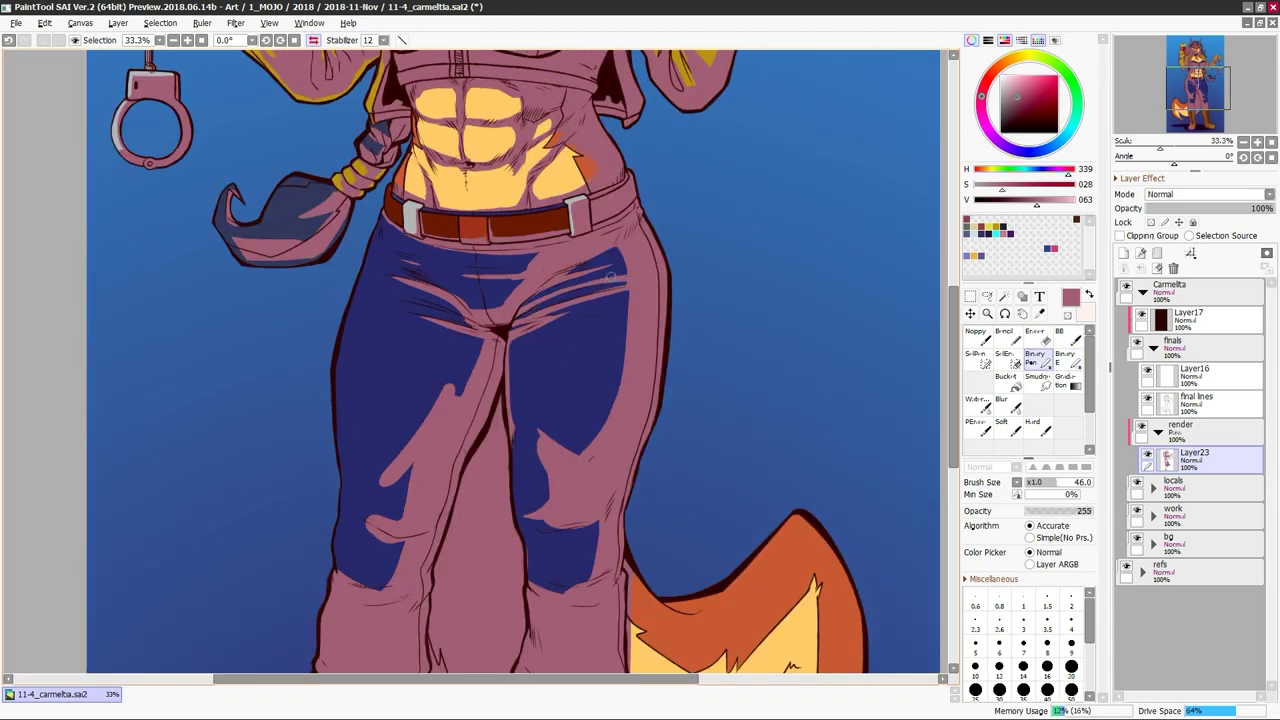
pyautogui.press('h')
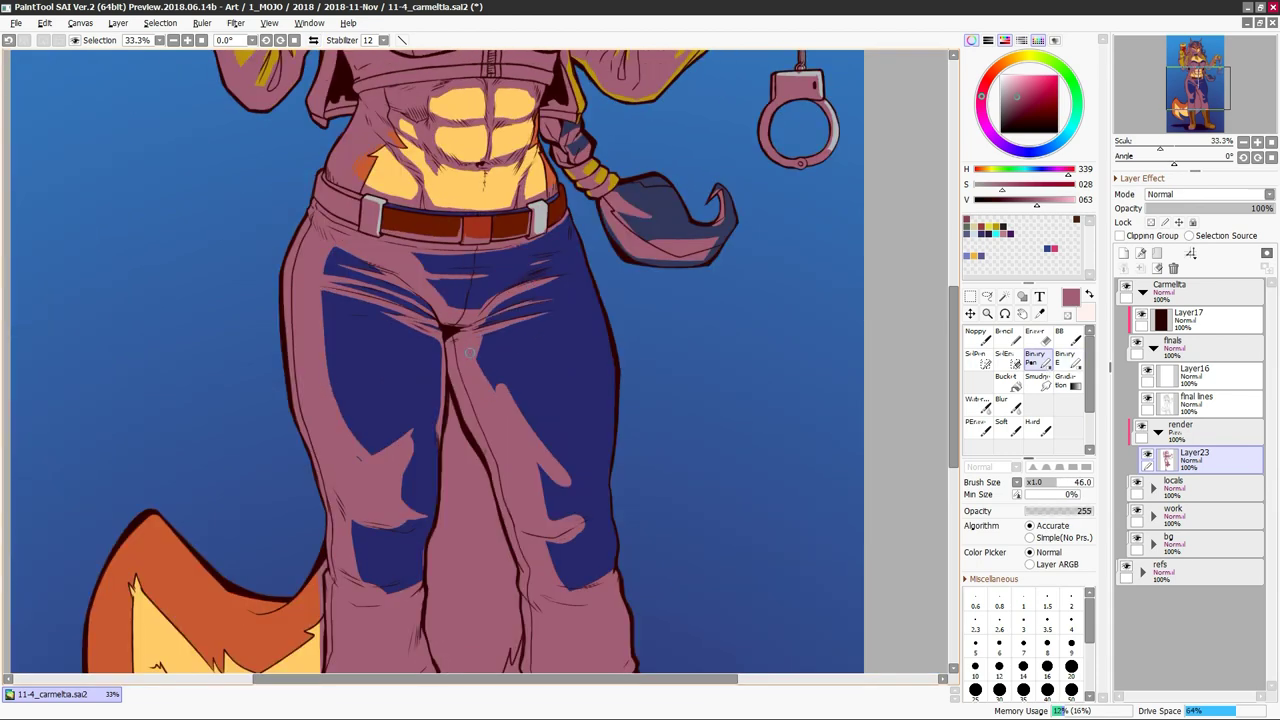
pyautogui.press('h')
# Block in the shadow across the lower thigh above the knee on the handcuff-side leg and trim its edges
pyautogui.moveTo(353, 447)
pyautogui.mouseDown()
pyautogui.moveTo(337, 402)
pyautogui.moveTo(342, 470)
pyautogui.mouseUp()
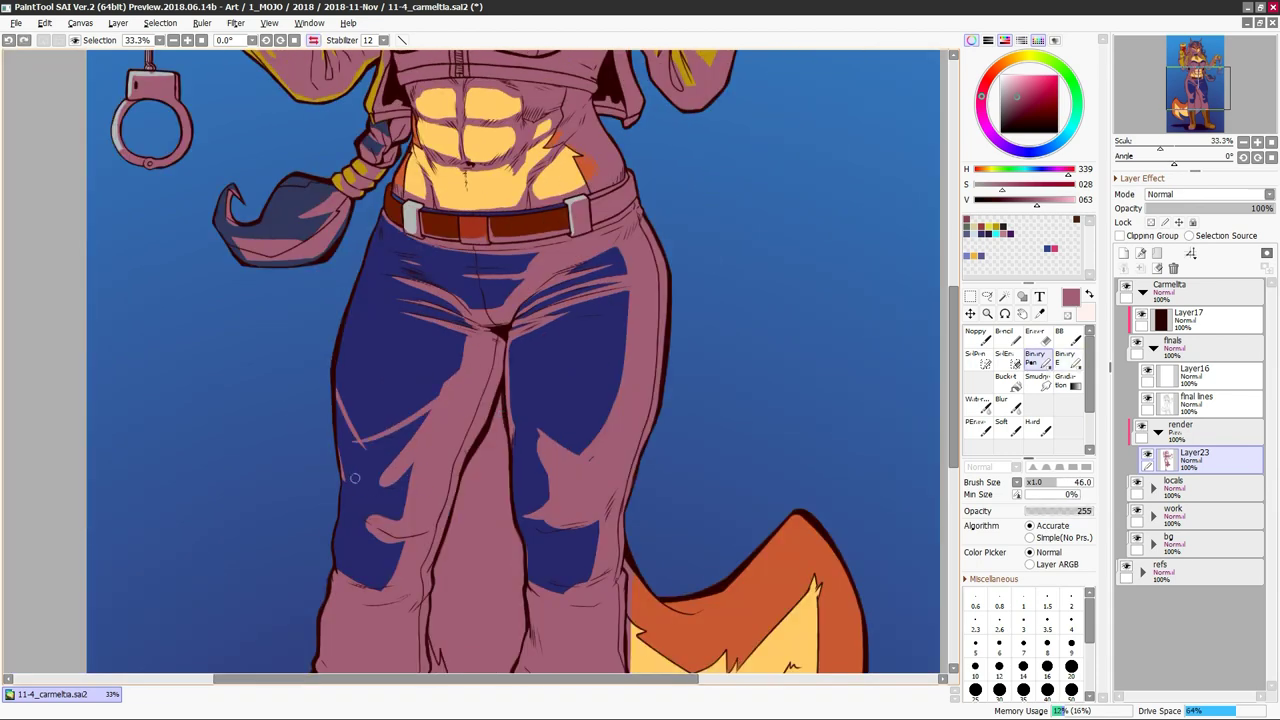
pyautogui.press('e')
pyautogui.press('h')
pyautogui.press('h')
pyautogui.scroll(-2, 337, 457)
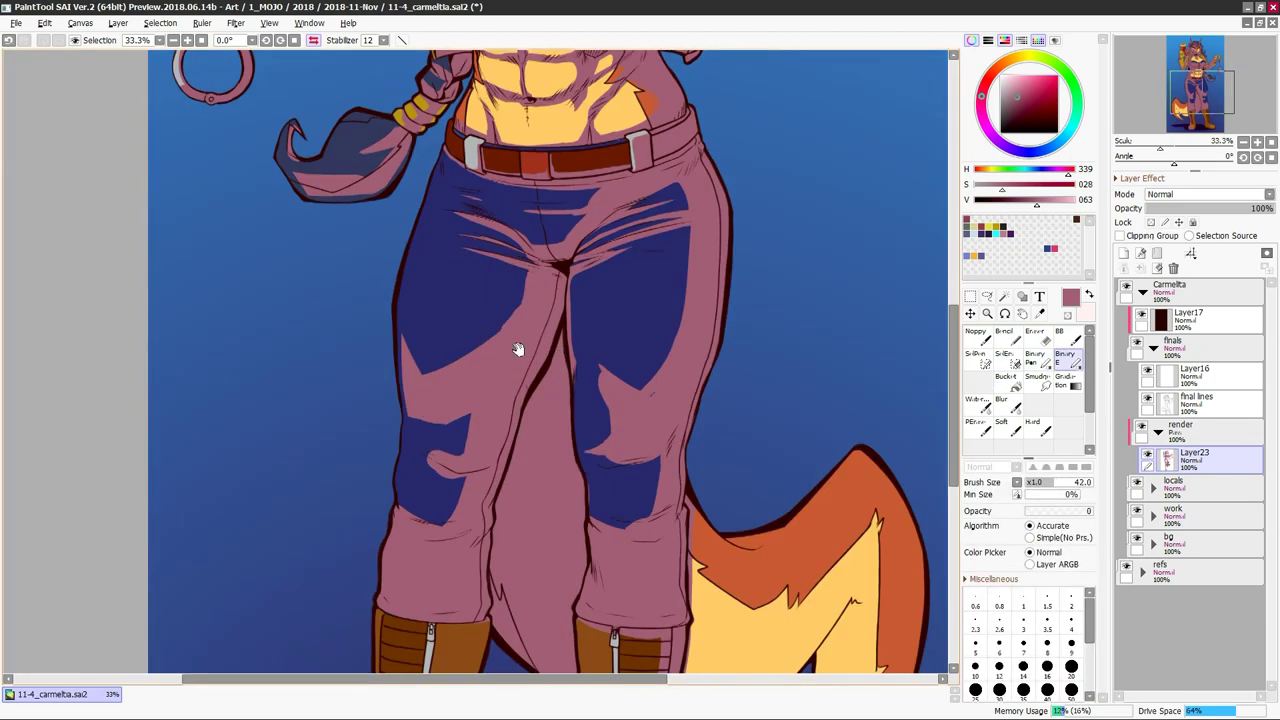
pyautogui.press('h')
pyautogui.press('n')
# Carve angular fold shadows around the knee of the handcuff-side trouser leg
pyautogui.press('h')
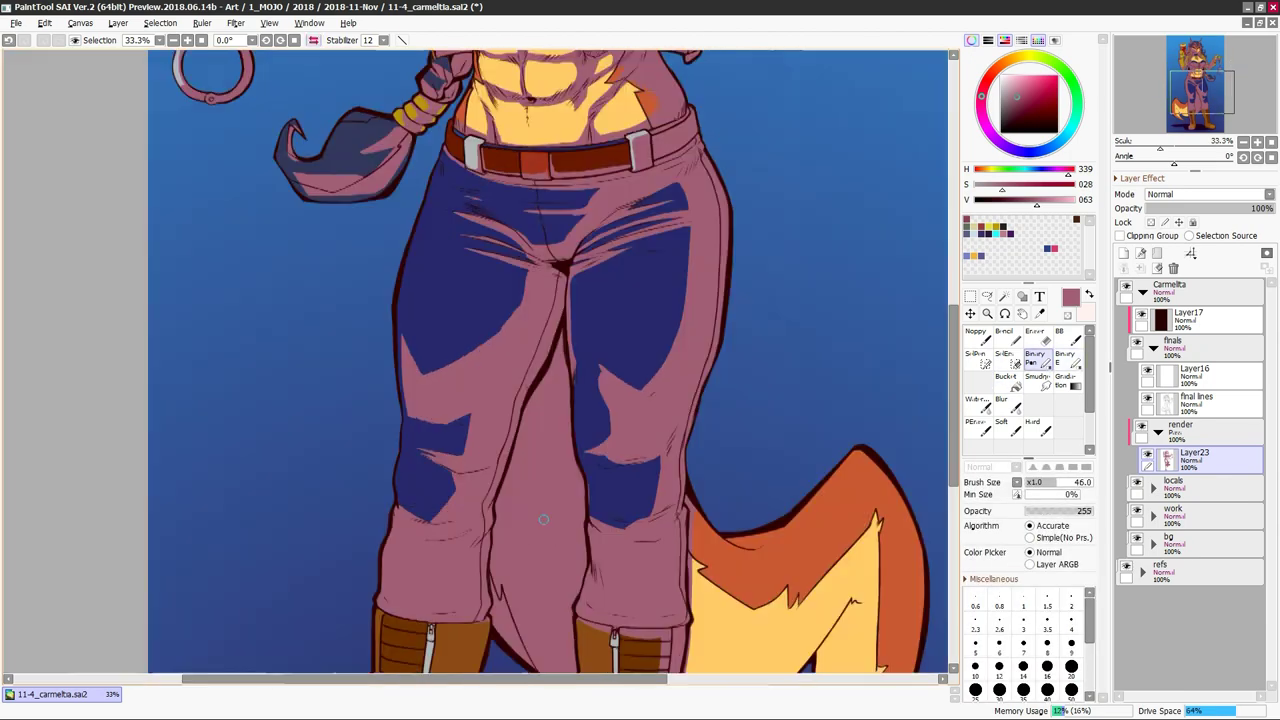
pyautogui.moveTo(400, 450); pyautogui.dragTo(480, 430)
pyautogui.moveTo(420, 575); pyautogui.dragTo(432, 482)
pyautogui.press('h')
pyautogui.press('h')
pyautogui.press('h')
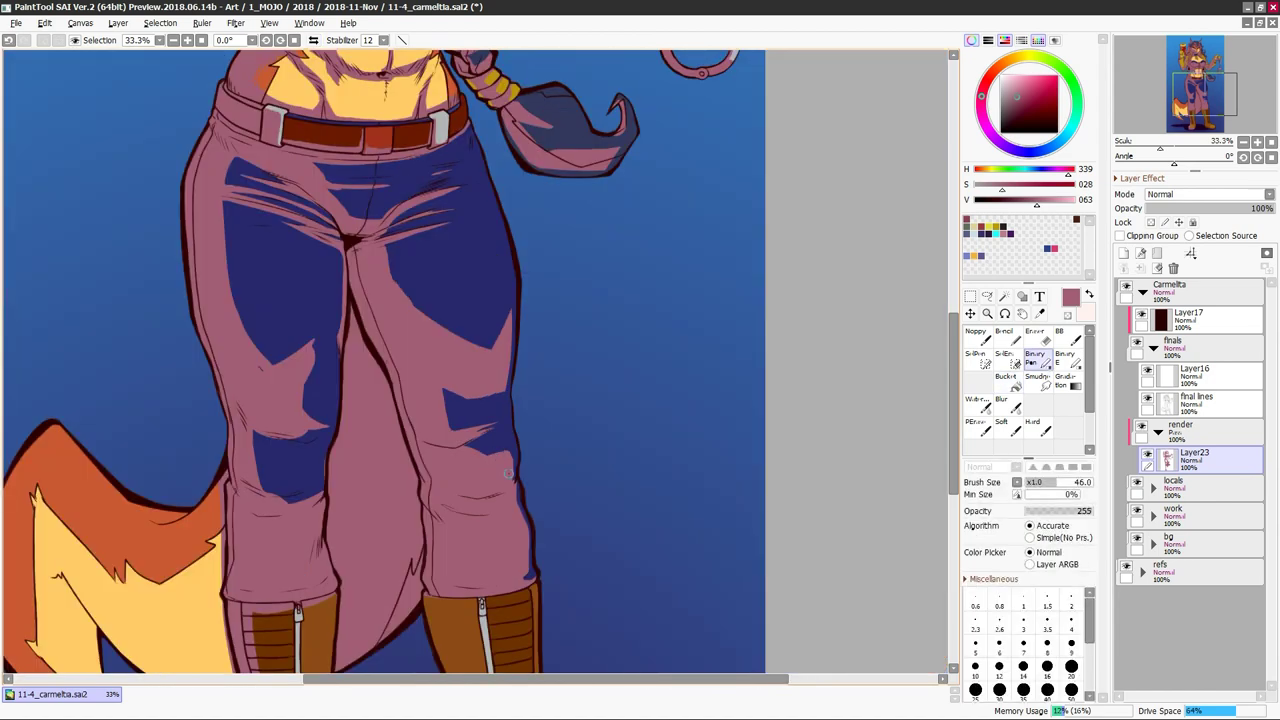
# Reshape the knee and thigh shadows on the tail-side trouser leg into angular folds
pyautogui.press('h')
pyautogui.press('e')
pyautogui.press('n')
pyautogui.press('h')
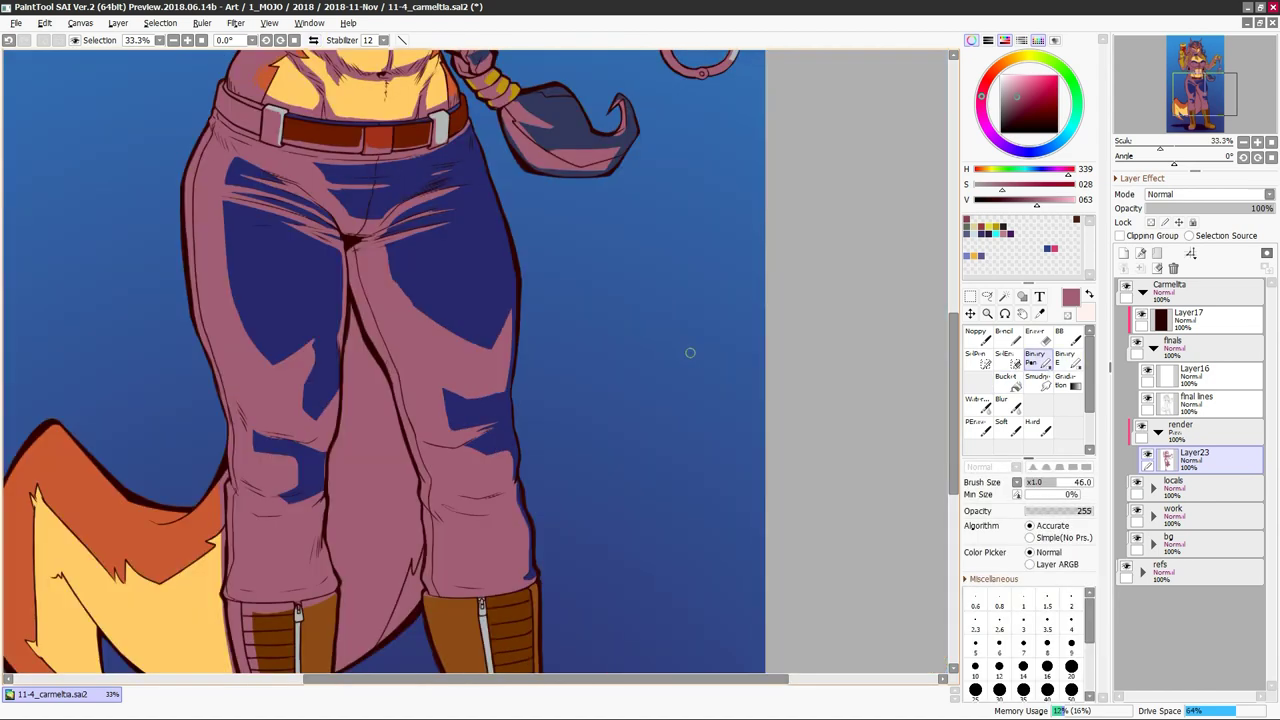
pyautogui.press('h')
pyautogui.press('h')
pyautogui.moveTo(248, 340); pyautogui.dragTo(228, 191)
# Set Layer23's blending mode to Multiply and start a shadow line along the tail's upper edge
pyautogui.press('h')
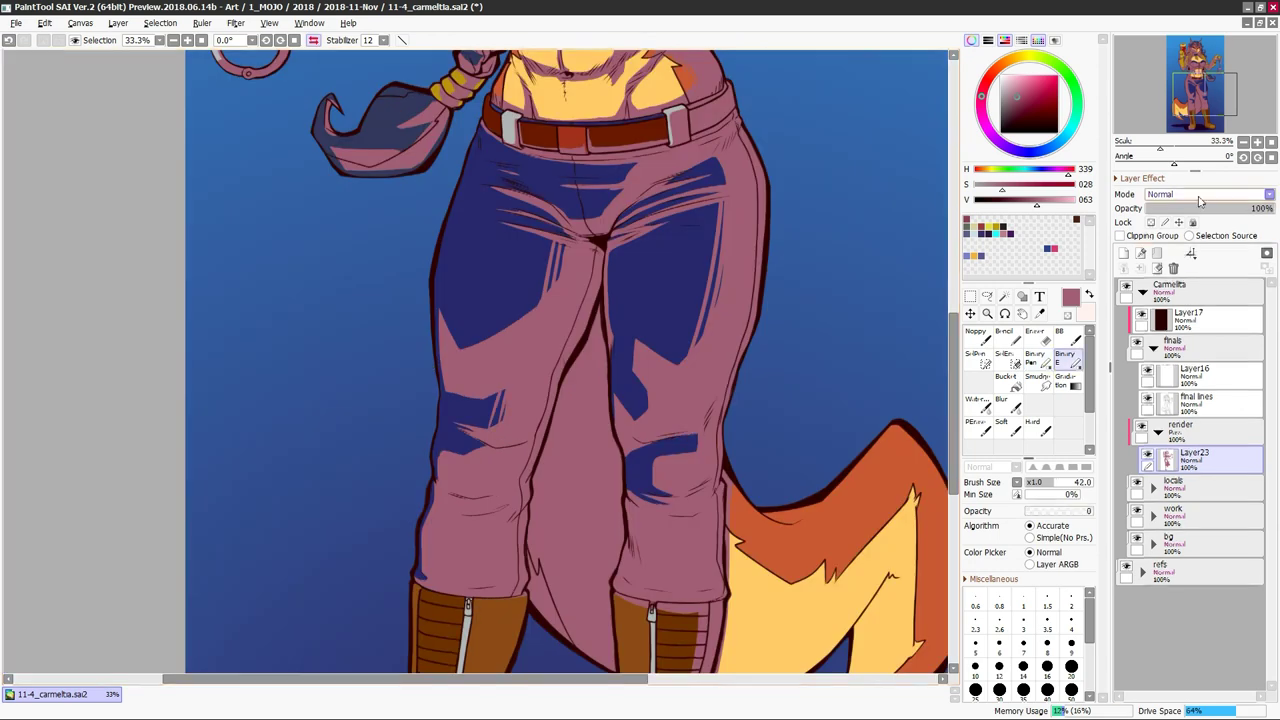
pyautogui.press('h')
pyautogui.scroll(-3, 475, 432)
pyautogui.press('h')
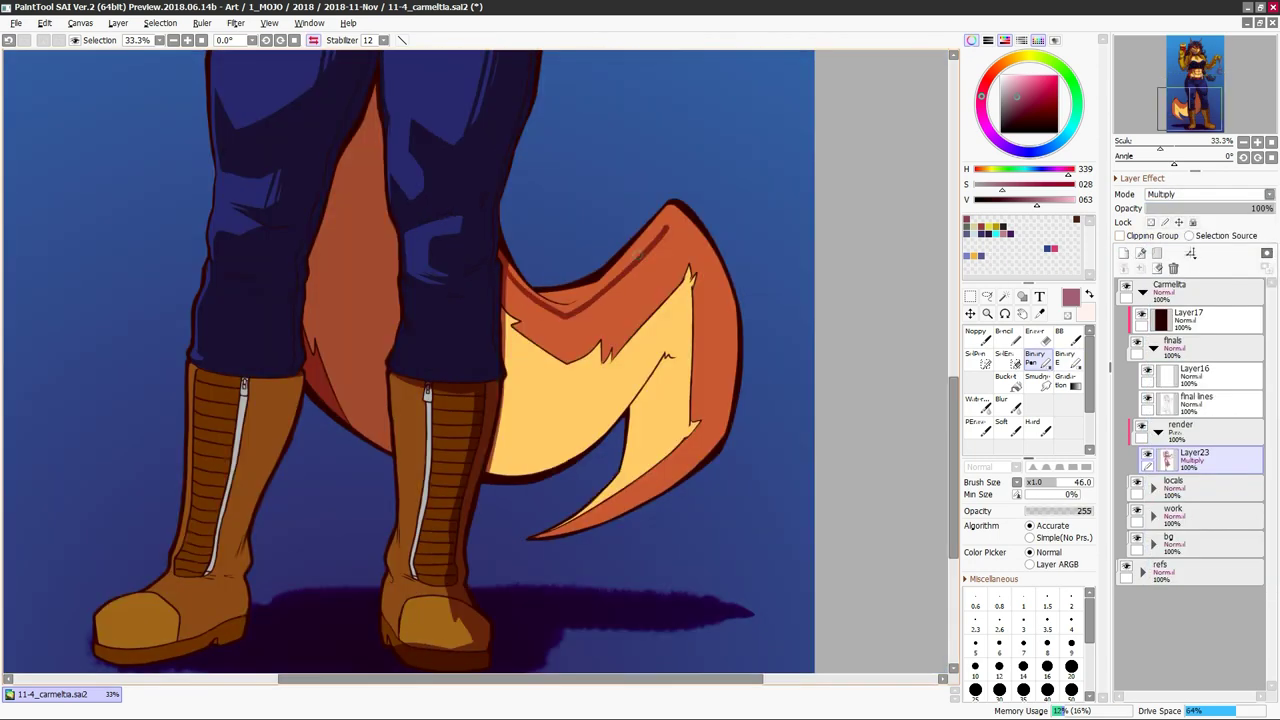
# Fill in the shadow over the tail, leaving a lit sliver near its tip, and shade the sides of both boots
pyautogui.press('h')
pyautogui.click(419, 371)
pyautogui.press('e')
pyautogui.scroll(-2, 318, 177)
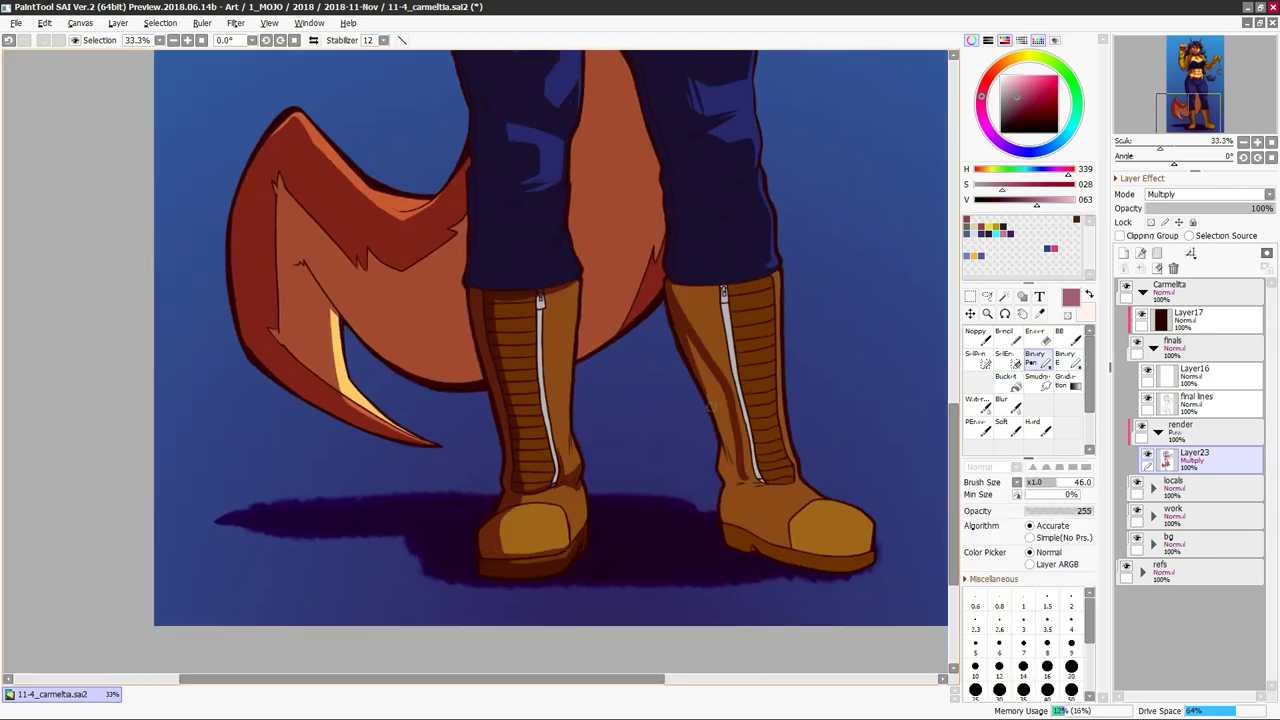
pyautogui.press('h')
pyautogui.moveTo(741, 507); pyautogui.dragTo(911, 452)
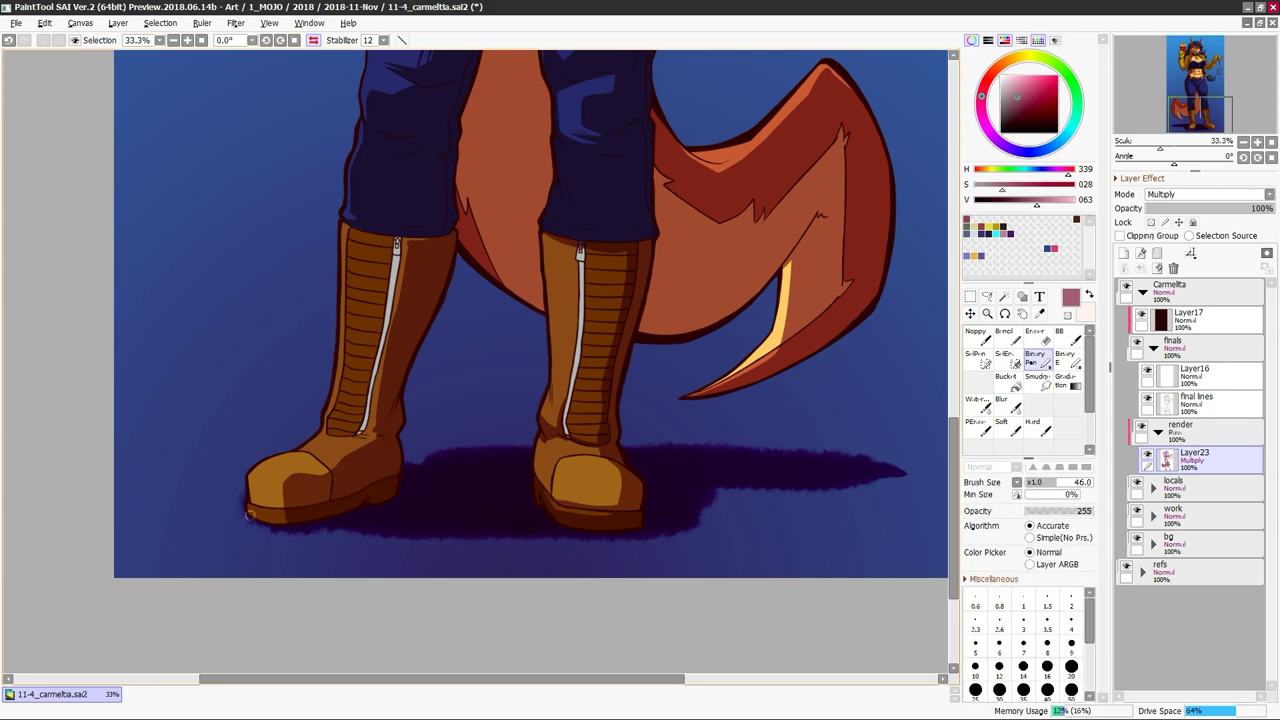
# Refine the shadows on the boots' toe caps, soles and ankles with the Binary Pen and eraser
pyautogui.press('e')
pyautogui.press('e')
pyautogui.press('e')
pyautogui.press('e')
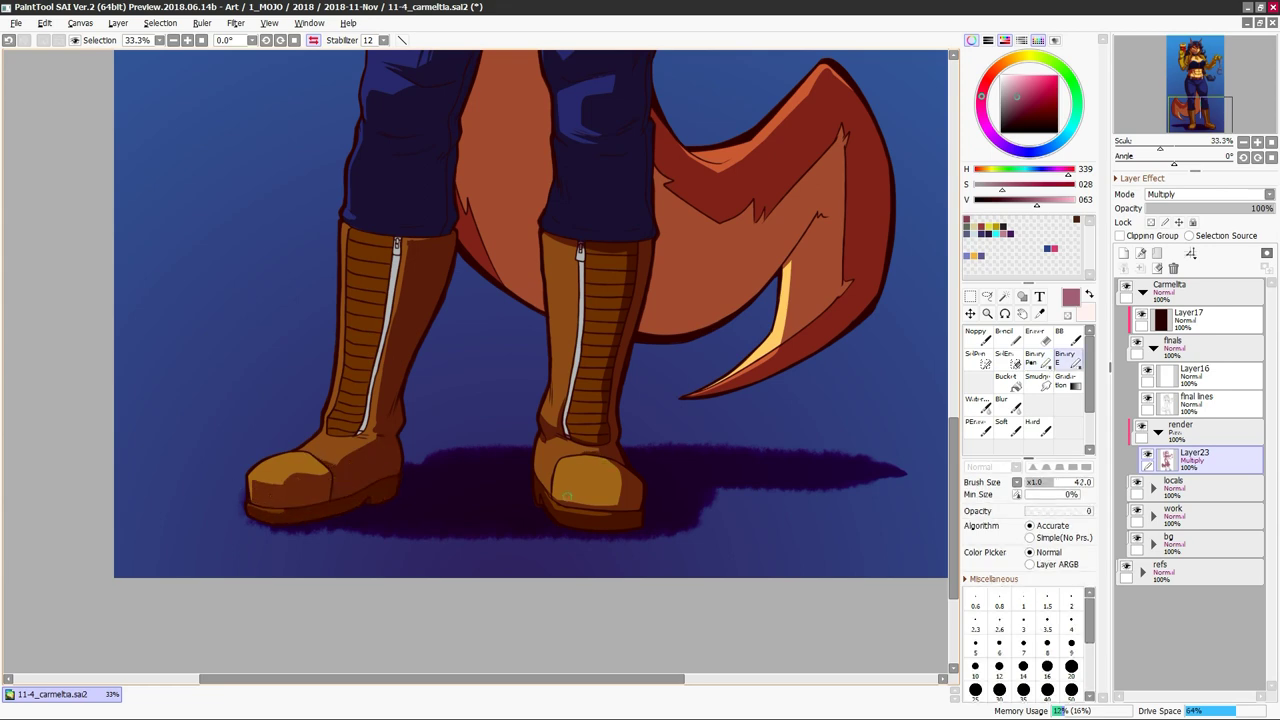
pyautogui.press('h')
pyautogui.press('h')
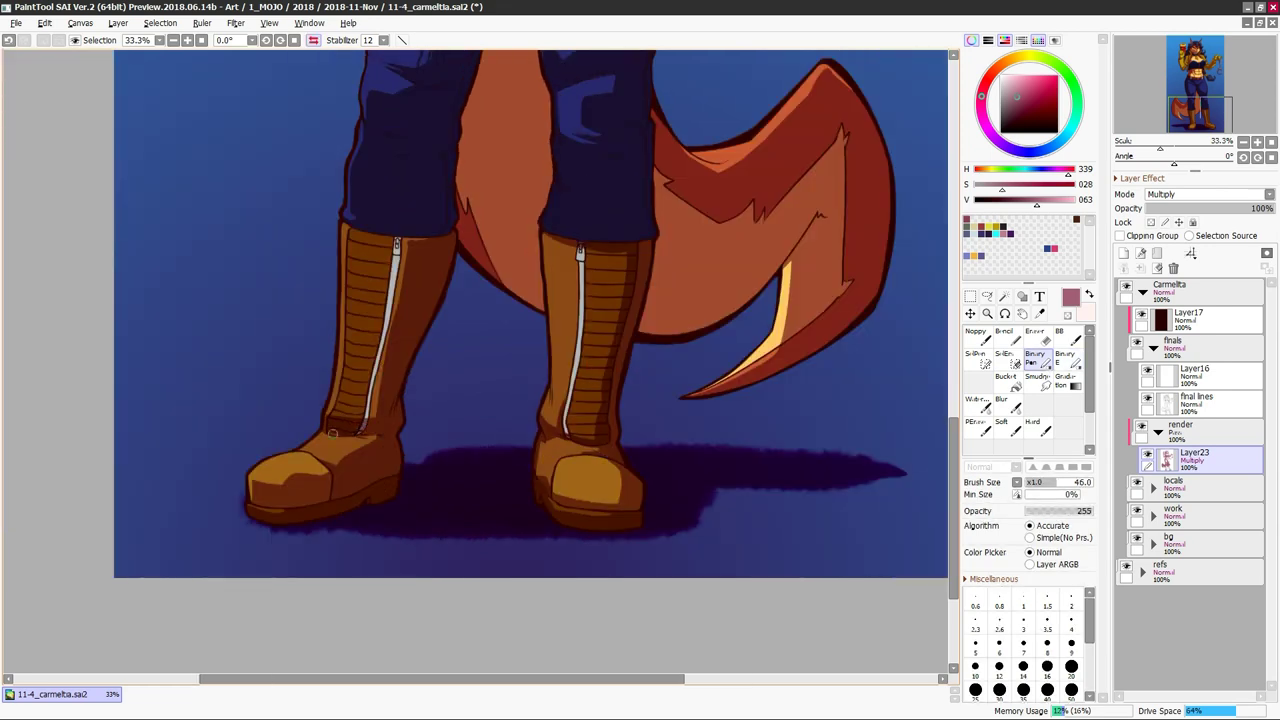
# Shade the zipper pulls and upper edges of both boots
pyautogui.moveTo(658, 444); pyautogui.dragTo(598, 524)
pyautogui.press('e')
pyautogui.press('e')
pyautogui.press('e')
pyautogui.press('e')
pyautogui.press('e')
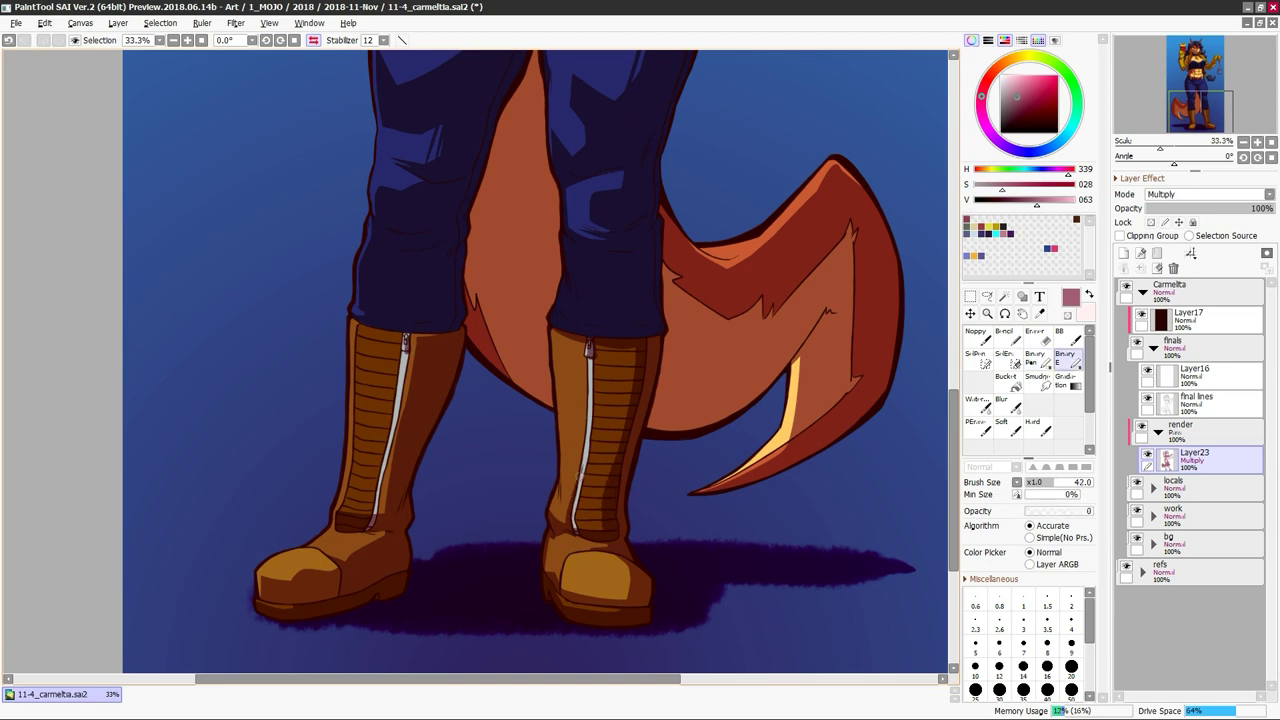
pyautogui.press('e')
# Shade the ribbed front panels and zippers of the boots, enlarging the Binary Pen to 195 for the broad areas
pyautogui.press('h')
pyautogui.press('e')
pyautogui.press('e')
pyautogui.press('e')
pyautogui.press('e')
pyautogui.press('e')
pyautogui.press('e')
pyautogui.moveTo(360, 350); pyautogui.dragTo(330, 505)
pyautogui.moveTo(360, 465); pyautogui.dragTo(330, 528)
pyautogui.press('h')
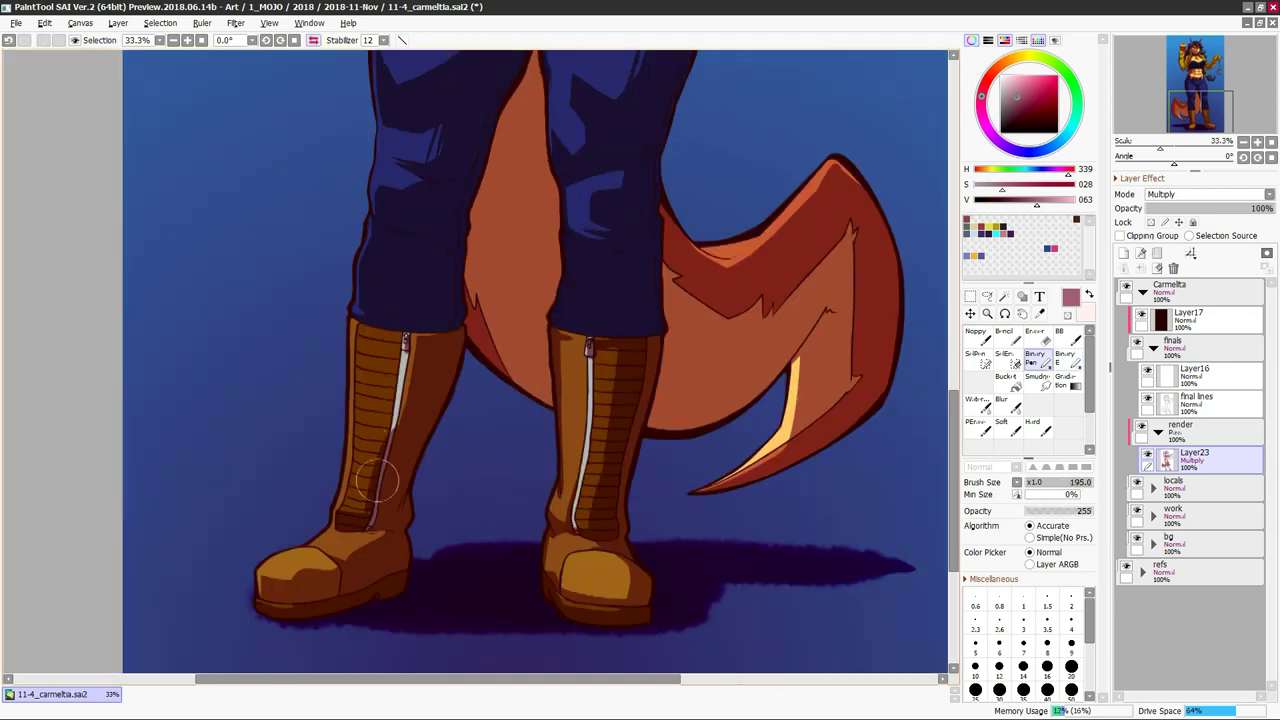
pyautogui.moveTo(405, 385); pyautogui.dragTo(362, 502)
pyautogui.press('e')
# Add fine fold shadows to the trousers' hips with a size 15 Binary Pen on a rotated canvas, then straighten the view
pyautogui.scroll(6, 553, 288)
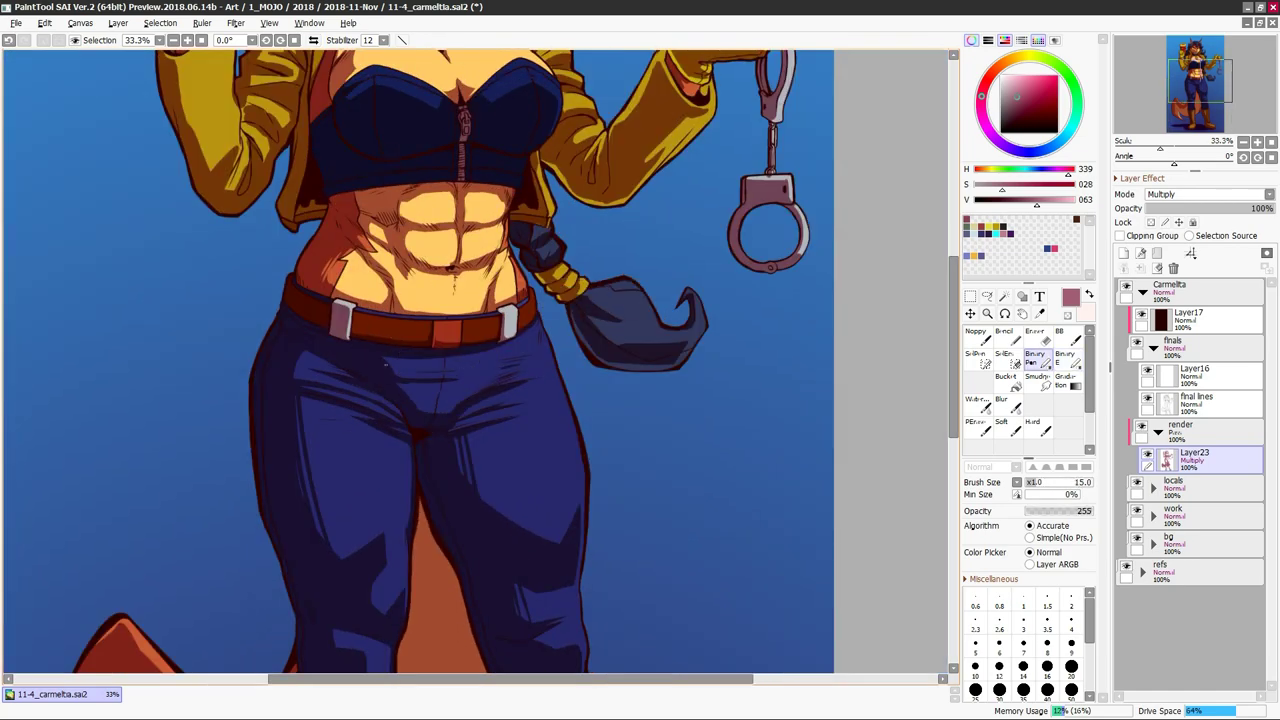
pyautogui.press('h')
pyautogui.moveTo(472, 338); pyautogui.dragTo(476, 284)
pyautogui.press('e')
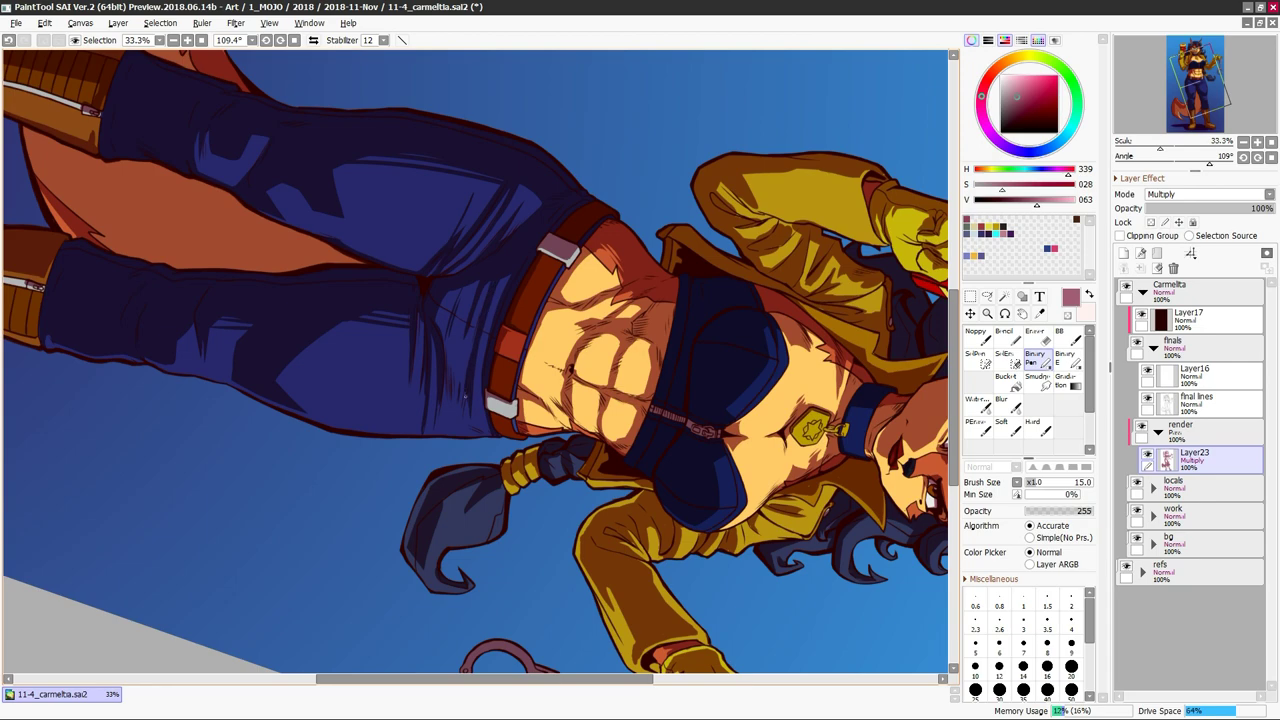
pyautogui.press('Home')
pyautogui.press('e')
# Touch up small shadow edges on the torso and trousers with alternating pen and eraser at 25% zoom, checking the mirrored figure
pyautogui.hotkey('ctrl', '+')
pyautogui.hscroll(2, 476, 362)
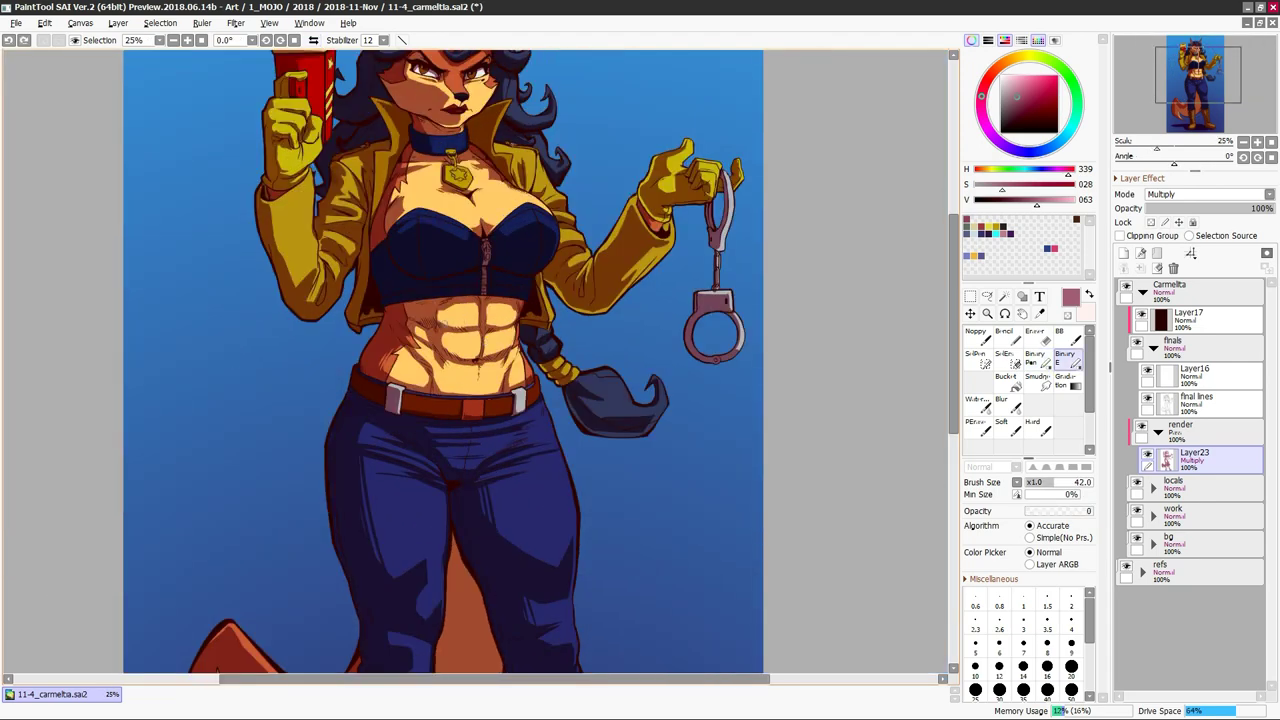
pyautogui.press('e')
pyautogui.press('e')
pyautogui.press('h')
pyautogui.press('e')
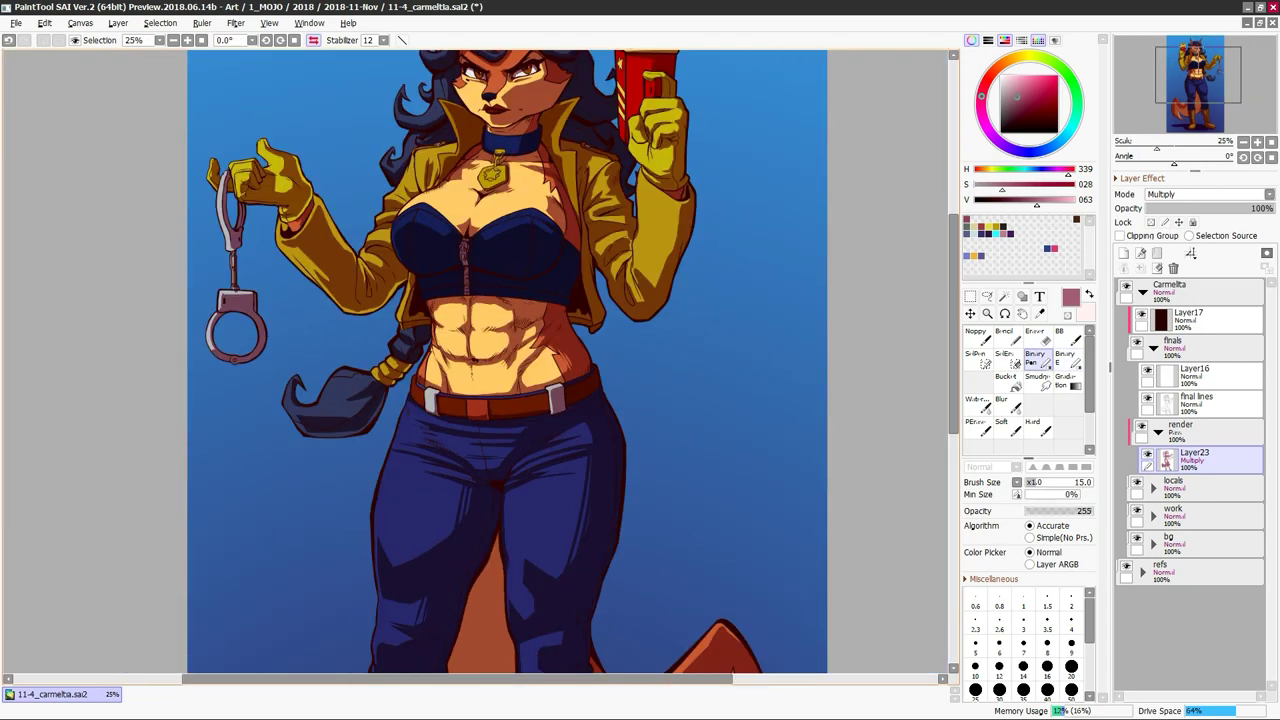
pyautogui.press('e')
pyautogui.press('e')
pyautogui.press('h')
# Retouch the abdomen's lines on the final lines layer and switch back to Layer23
pyautogui.keyDown('ctrl'); pyautogui.click(460, 328); pyautogui.keyUp('ctrl')
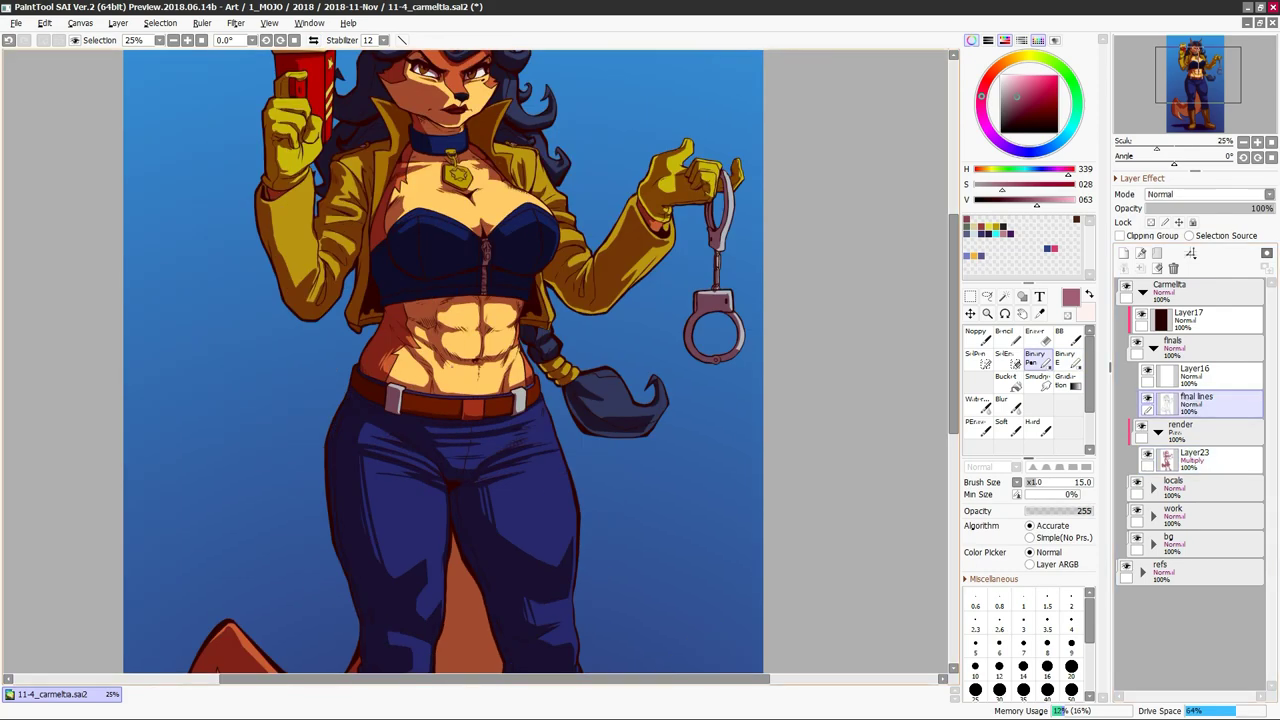
pyautogui.press('e')
pyautogui.press('h')
pyautogui.press('h')
pyautogui.keyDown('ctrl'); pyautogui.click(467, 345); pyautogui.keyUp('ctrl')
pyautogui.press('e')
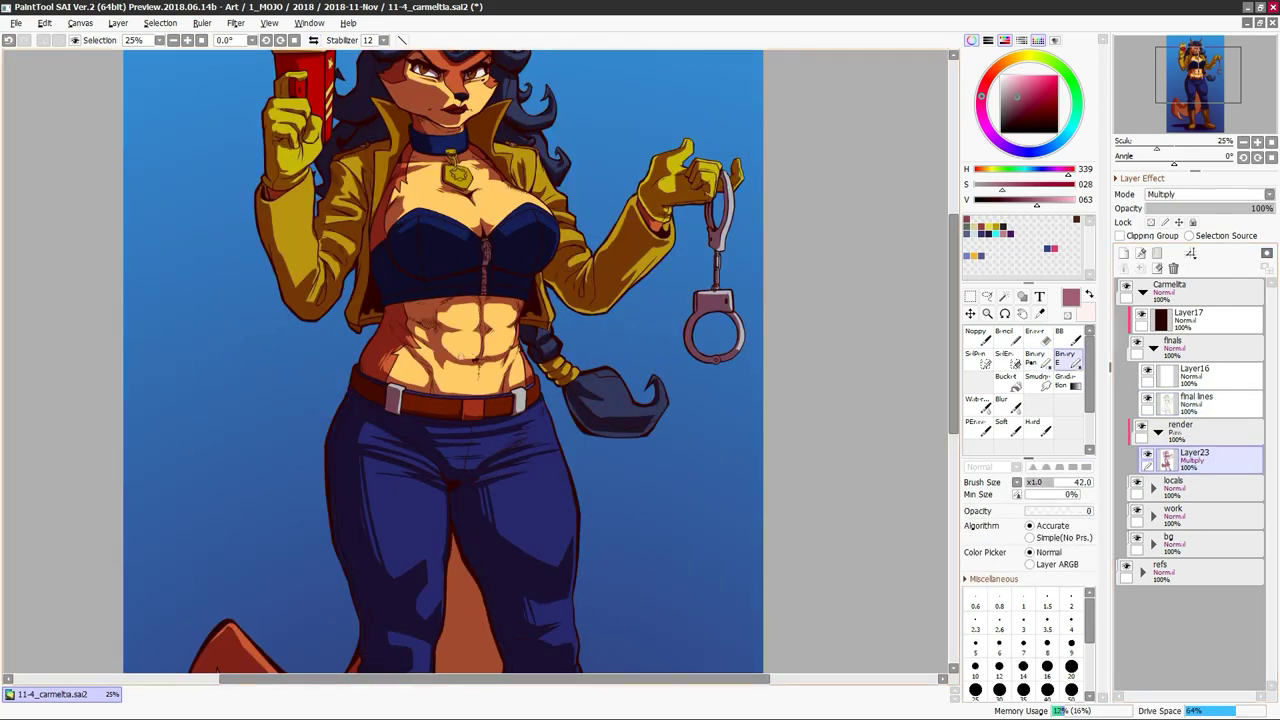
# Clean up the abdominal shadow shapes on Layer23 with the Binary Pen and eraser, checking them mirrored
pyautogui.press('h')
pyautogui.press('h')
pyautogui.press('h')
pyautogui.keyDown('ctrl'); pyautogui.click(445, 352); pyautogui.keyUp('ctrl')
pyautogui.press('h')
pyautogui.keyDown('ctrl'); pyautogui.click(445, 352); pyautogui.keyUp('ctrl')
pyautogui.press('n')
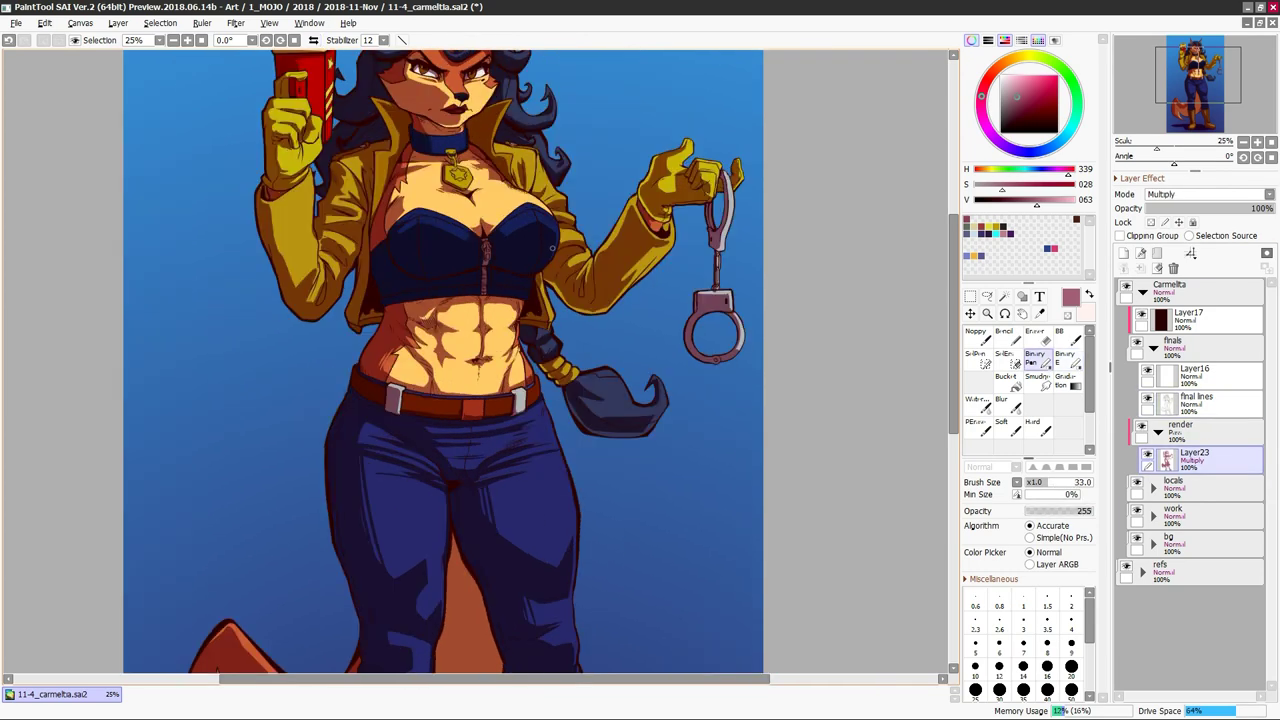
# Touch up the torso shadows on Layer23, checking the mirrored figure, and add a Multiply layer above it
pyautogui.press('e')
pyautogui.press('h')
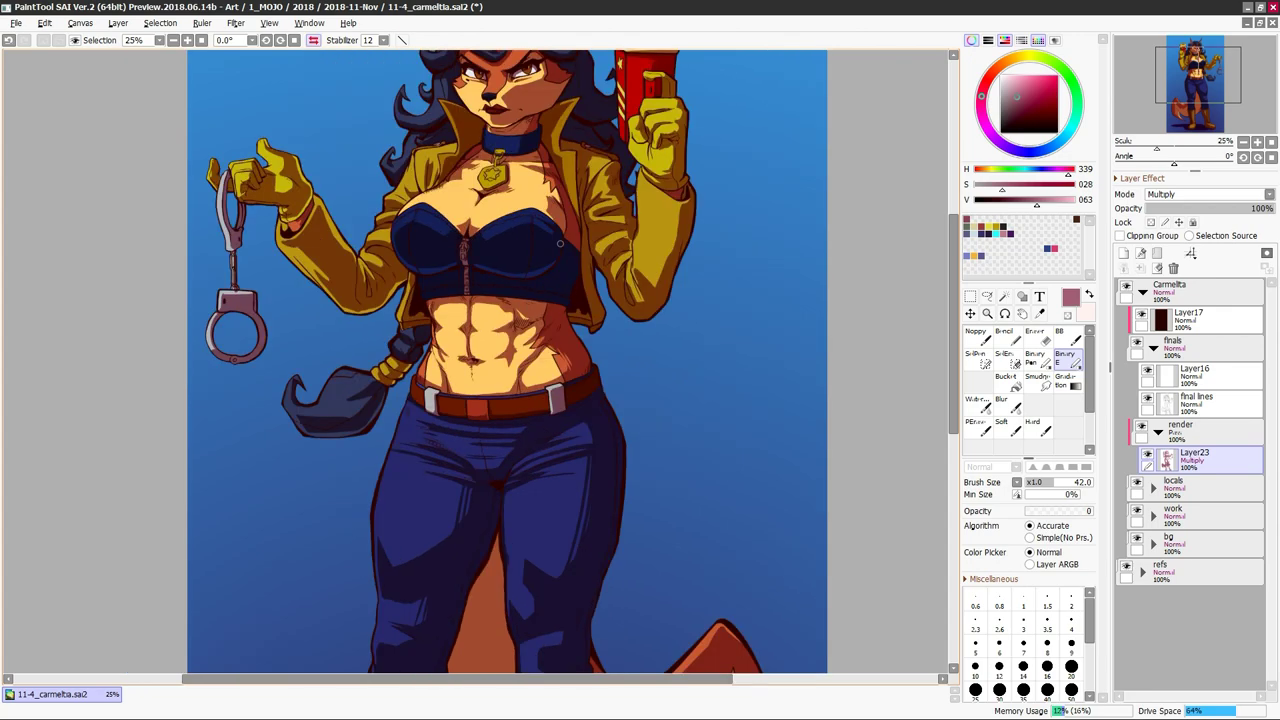
pyautogui.press('n')
pyautogui.press('h')
pyautogui.moveTo(632, 616); pyautogui.dragTo(704, 715)
pyautogui.hotkey('ctrl', 'shift', 'n')
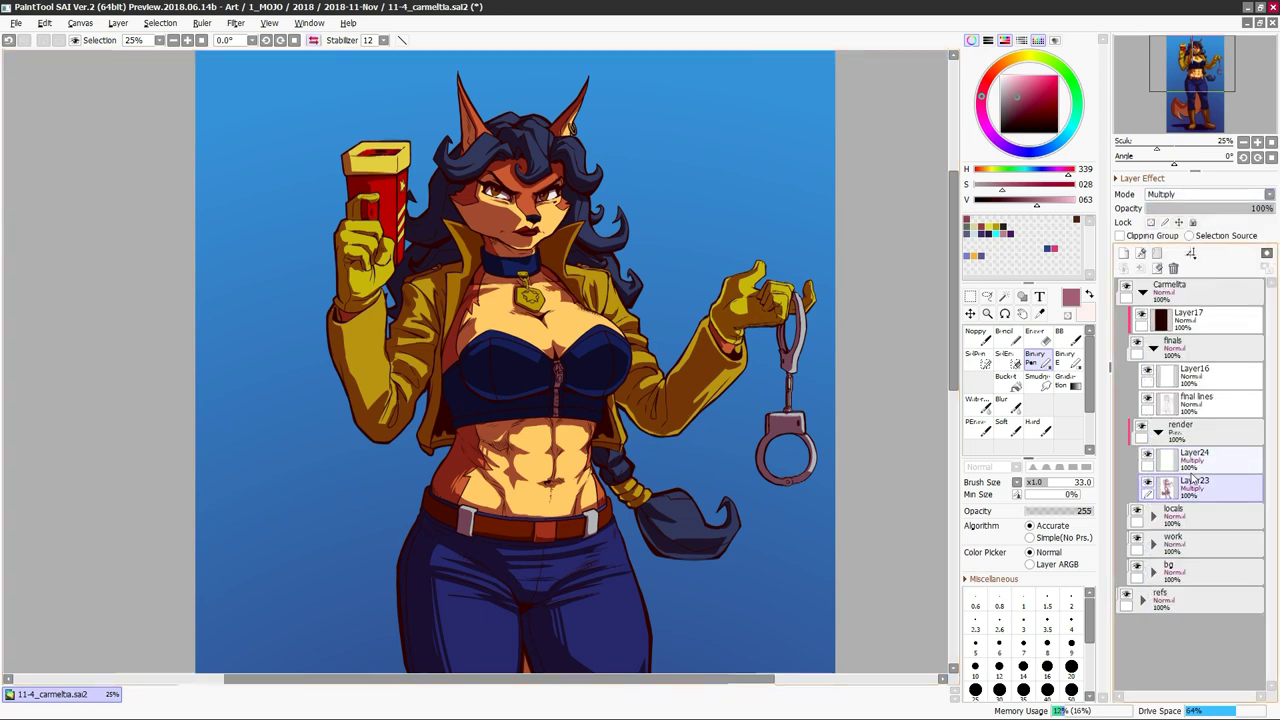
# Refine the upper body's shadow edges on Layer23 with alternating Binary Pen and eraser, checking both canvas orientations
pyautogui.press('h')
pyautogui.press('e')
pyautogui.press('n')
pyautogui.press('e')
pyautogui.press('n')
pyautogui.press('h')
pyautogui.press('e')
pyautogui.press('n')
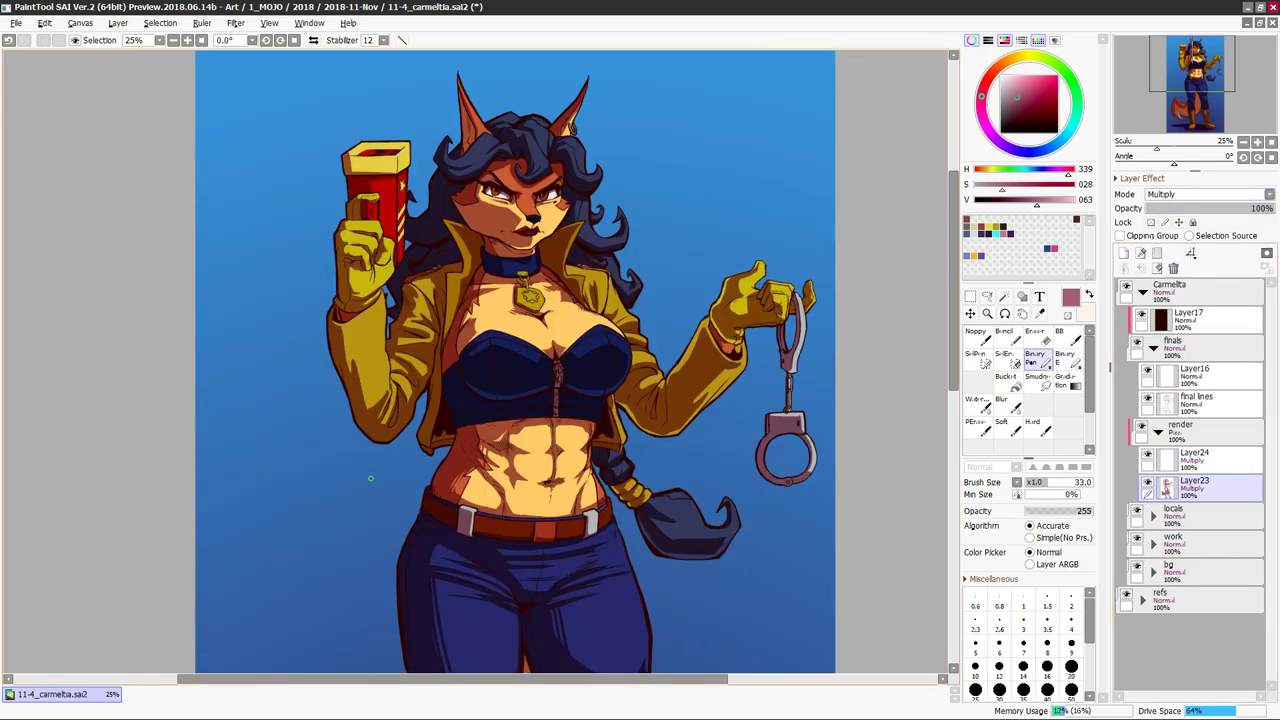
pyautogui.press('e')
pyautogui.press('n')
# Set up Layer24 as a clipped Multiply layer for a dark maroon second shadow, with Layer23 at 75% opacity
pyautogui.click(1199, 456)
pyautogui.click(1120, 235)
pyautogui.press('h')
pyautogui.press('h')
pyautogui.moveTo(437, 489); pyautogui.dragTo(467, 399)
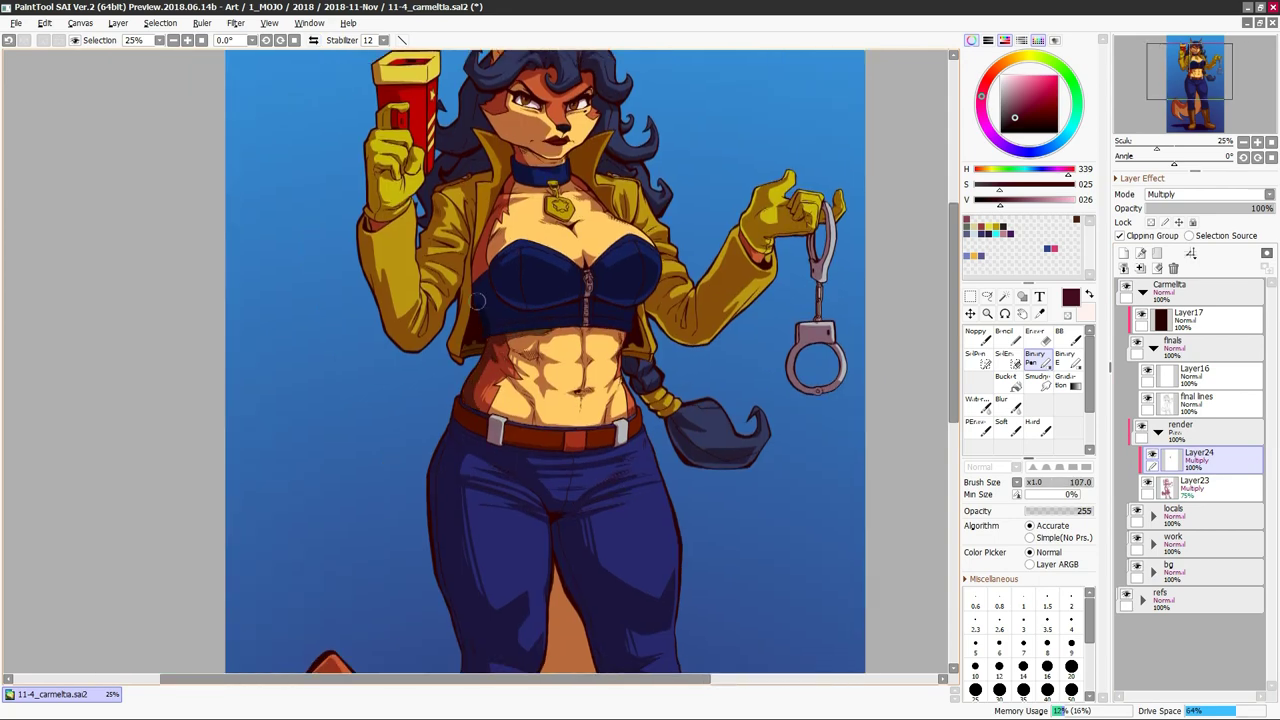
# Recolour Layer17 to black and add darker shadows to the torso and jacket on Layer24 with a size 61 Binary Pen
pyautogui.click(1190, 318)
pyautogui.press('h')
pyautogui.press('h')
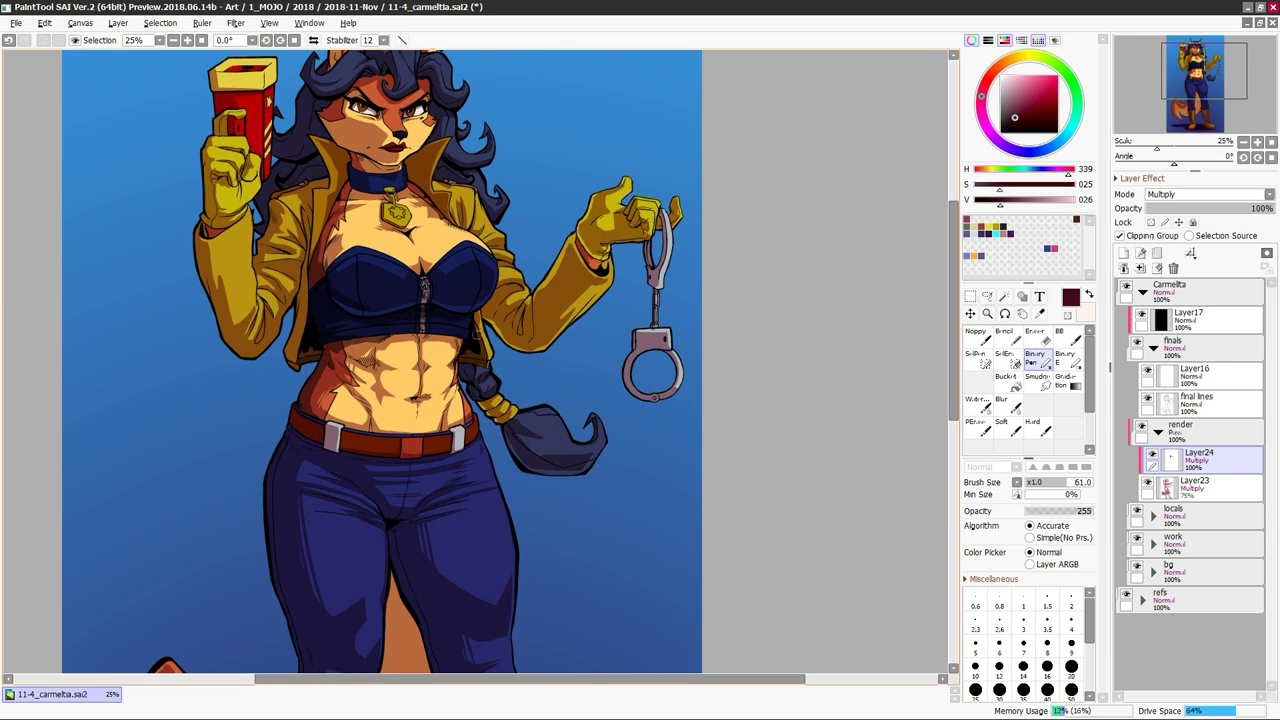
pyautogui.press('h')
pyautogui.press('h')
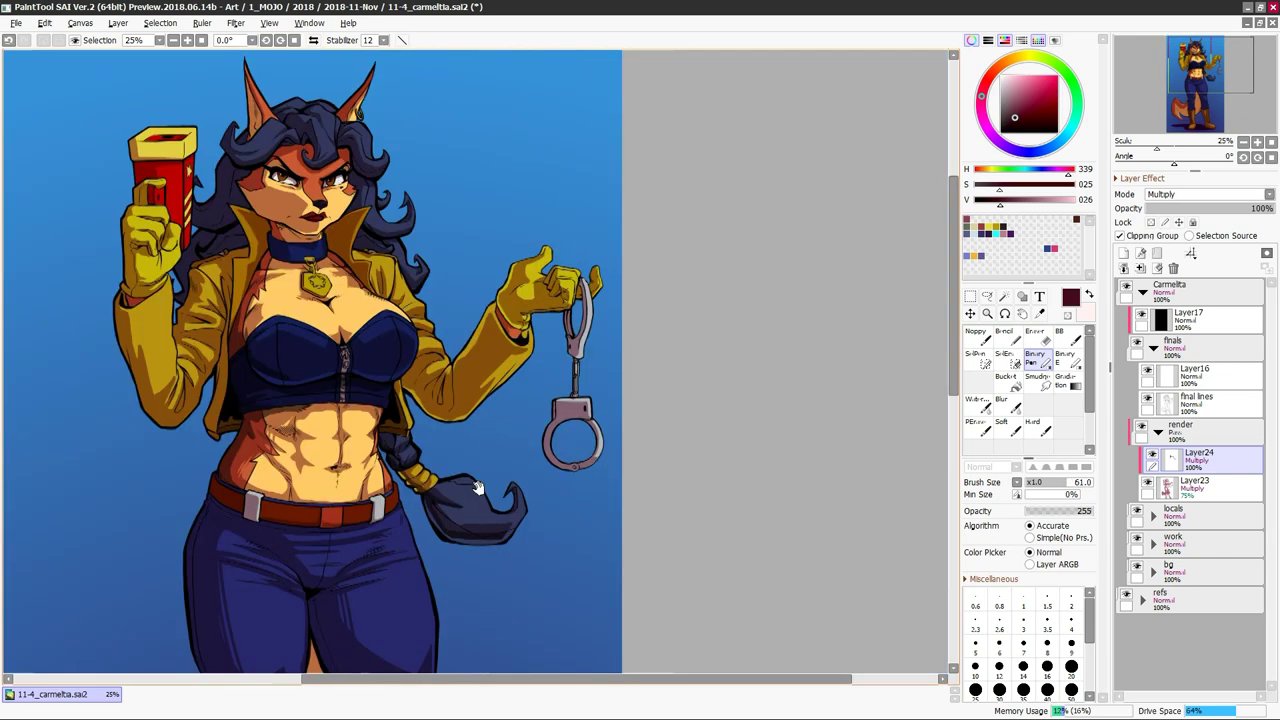
pyautogui.press('h')
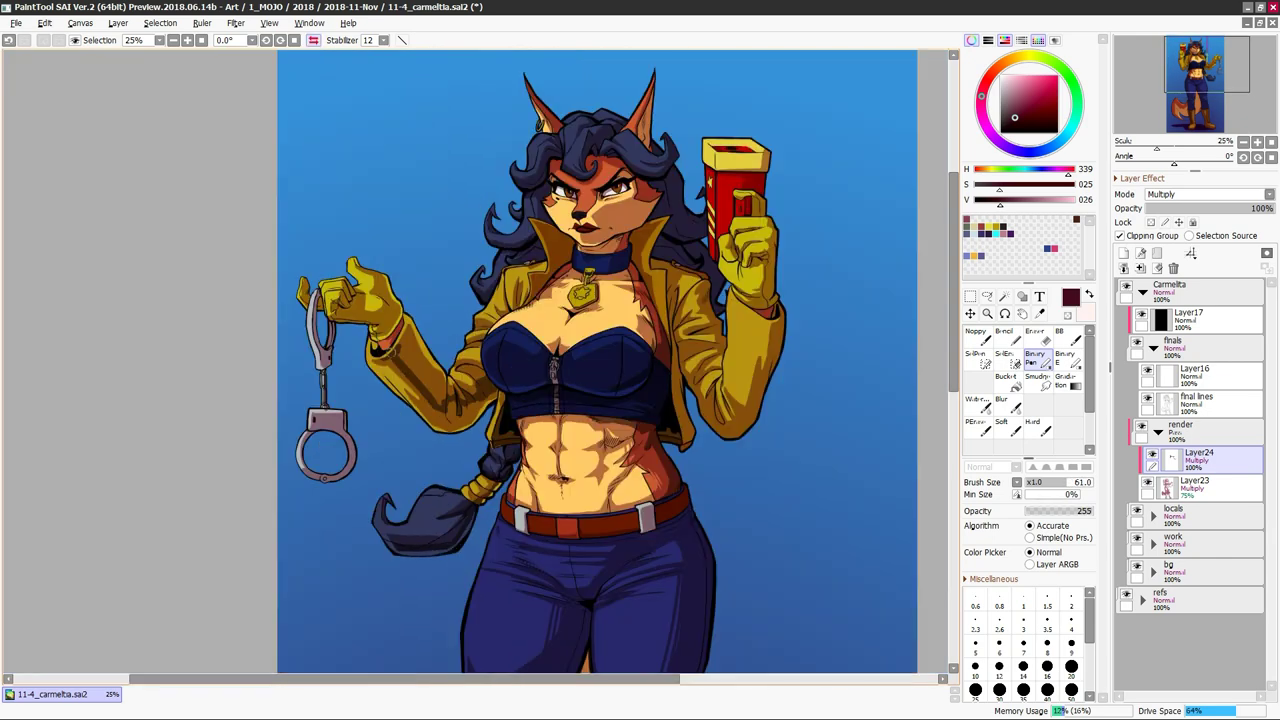
# Deepen the jacket and sleeve shadows on Layer24 with the size 61 Binary Pen, checking them mirrored
pyautogui.press('h')
pyautogui.press('h')
pyautogui.press('h')
pyautogui.press('h')
pyautogui.press('h')
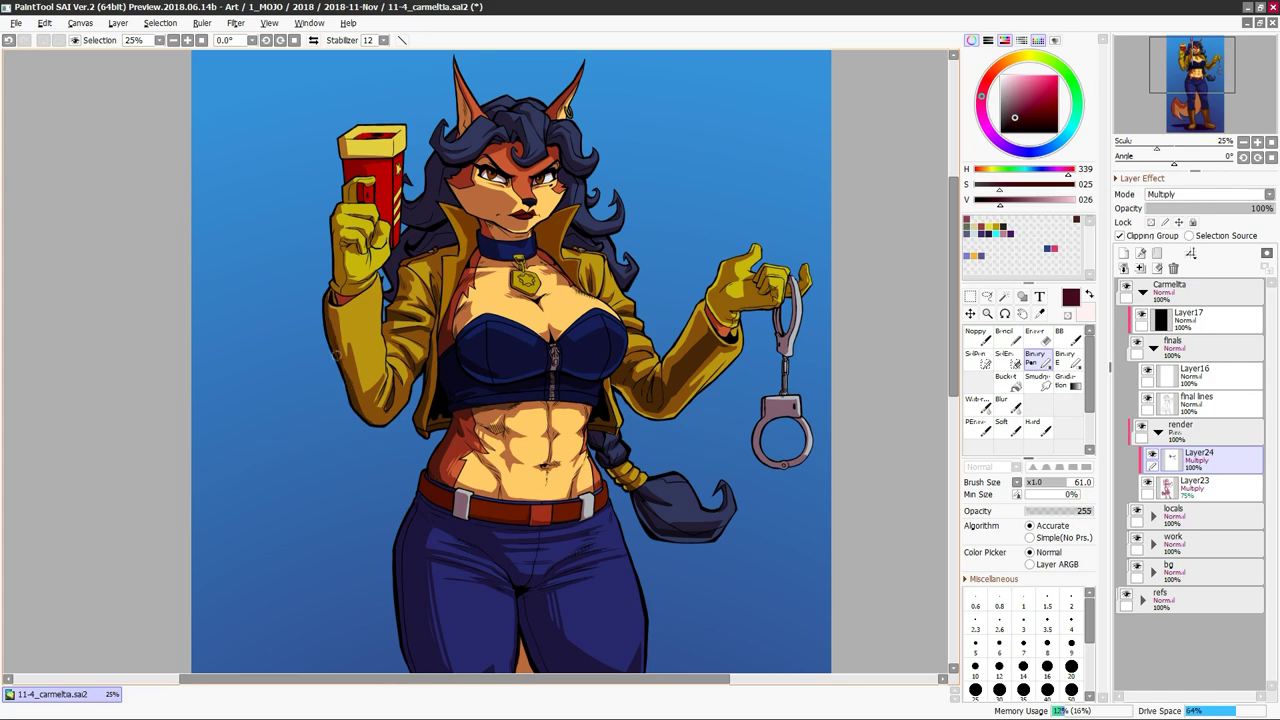
pyautogui.press('h')
pyautogui.press('h')
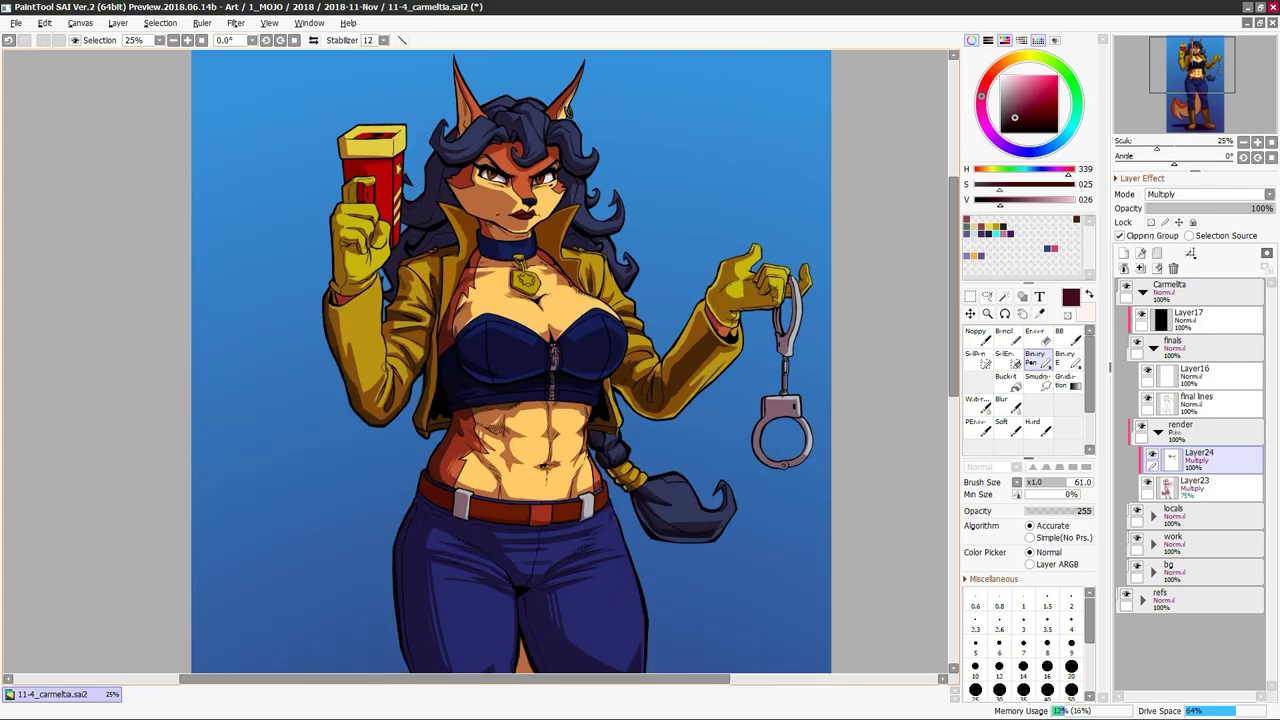
pyautogui.press('h')
pyautogui.press('h')
# Shape darker shadows in the hair beside the face and collar at 33.3% zoom, alternating Binary Pen and eraser
pyautogui.scroll(1, 470, 240)
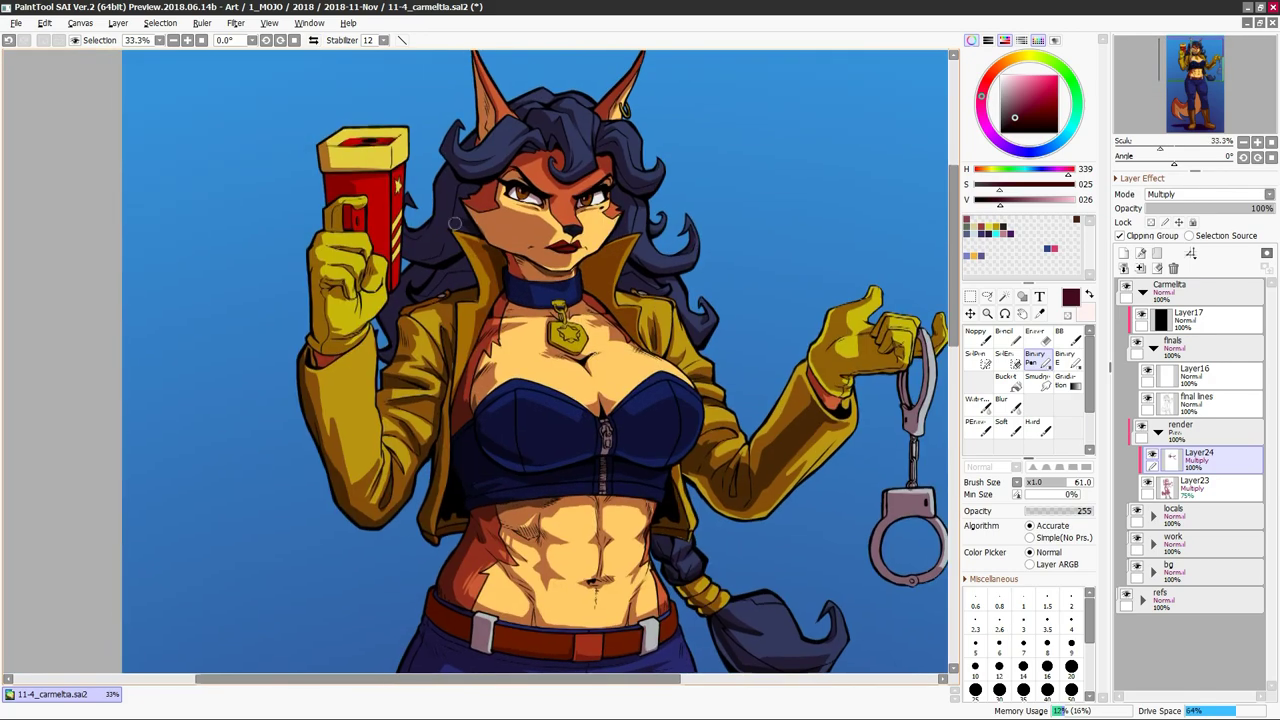
pyautogui.press('e')
pyautogui.press('e')
pyautogui.press('e')
pyautogui.press('e')
pyautogui.press('e')
pyautogui.press('e')
pyautogui.press('e')
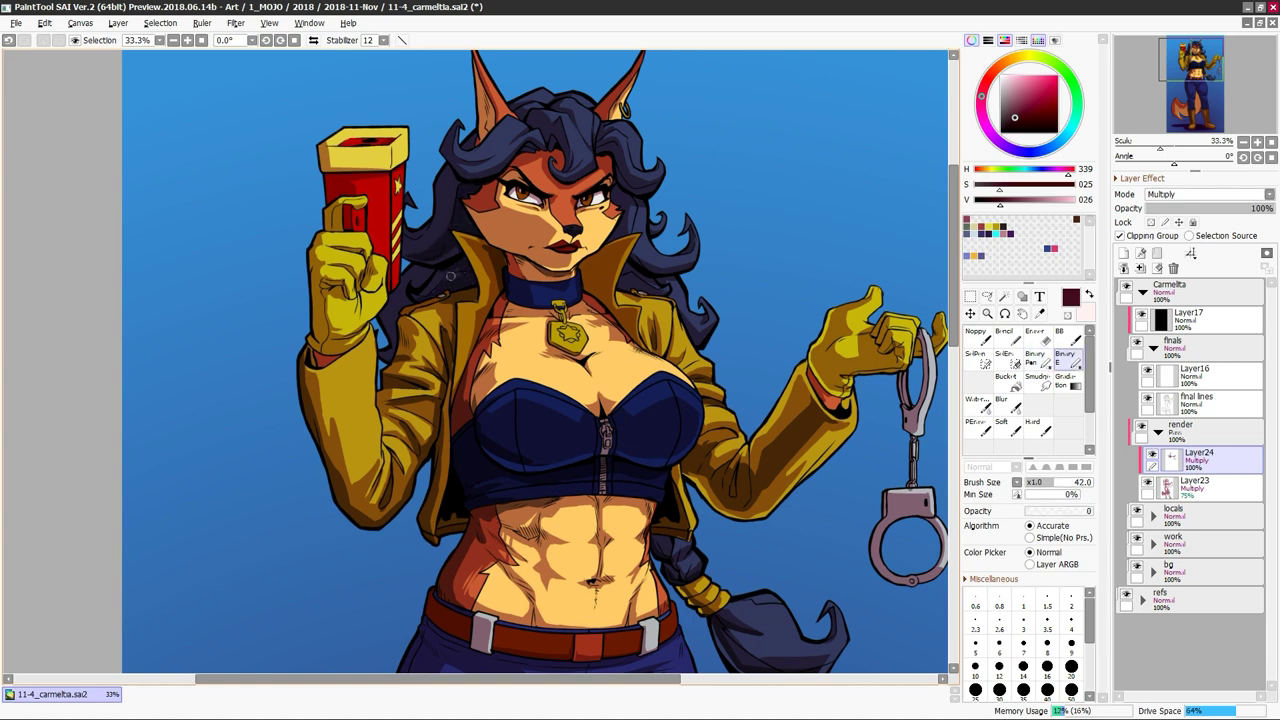
pyautogui.press('e')
# Add darker accents around the face and abdomen on Layer24 with the Binary Pen, checking the mirrored figure
pyautogui.press('h')
pyautogui.press('h')
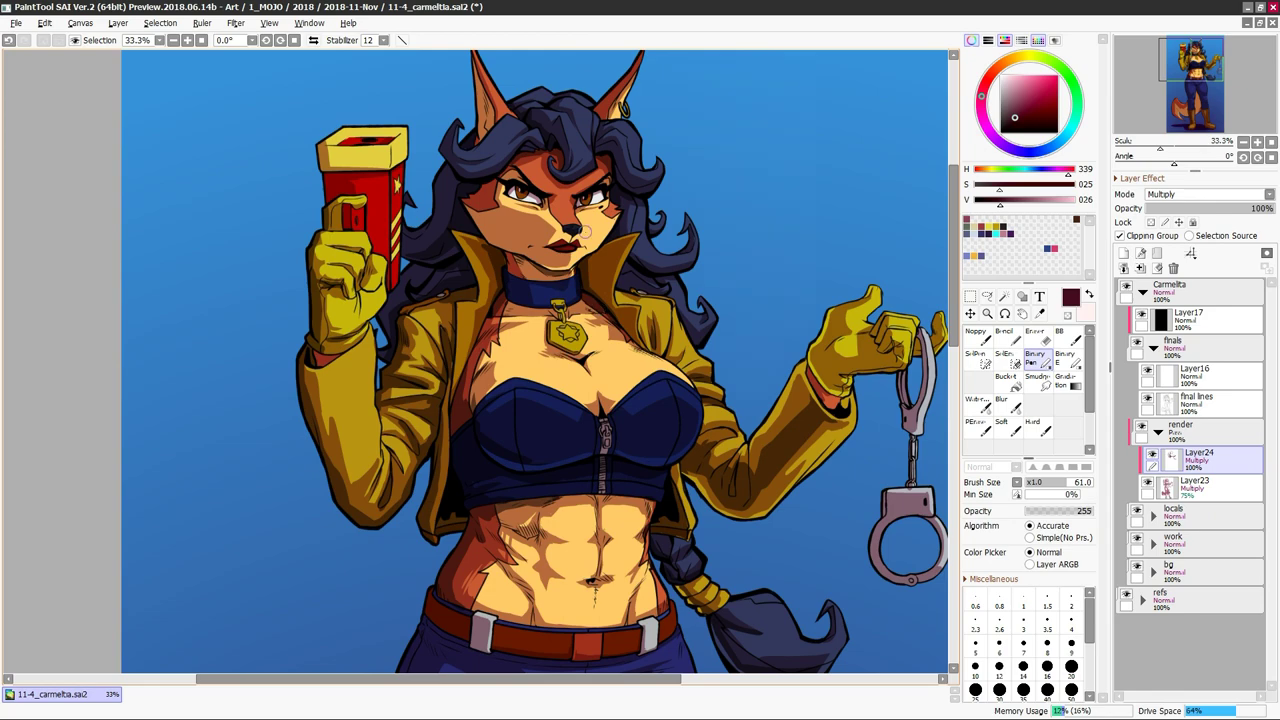
pyautogui.press('h')
pyautogui.scroll(-2, 399, 330)
pyautogui.press('h')
pyautogui.press('h')
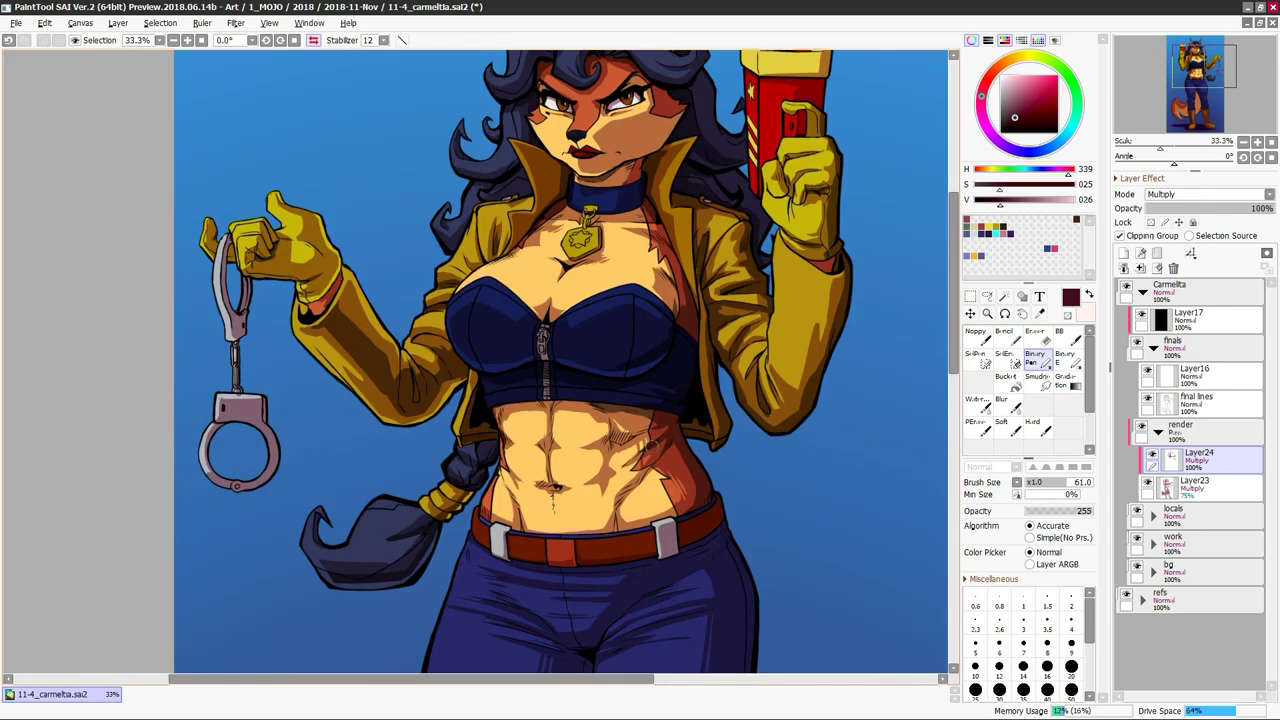
pyautogui.press('h')
pyautogui.press('h')
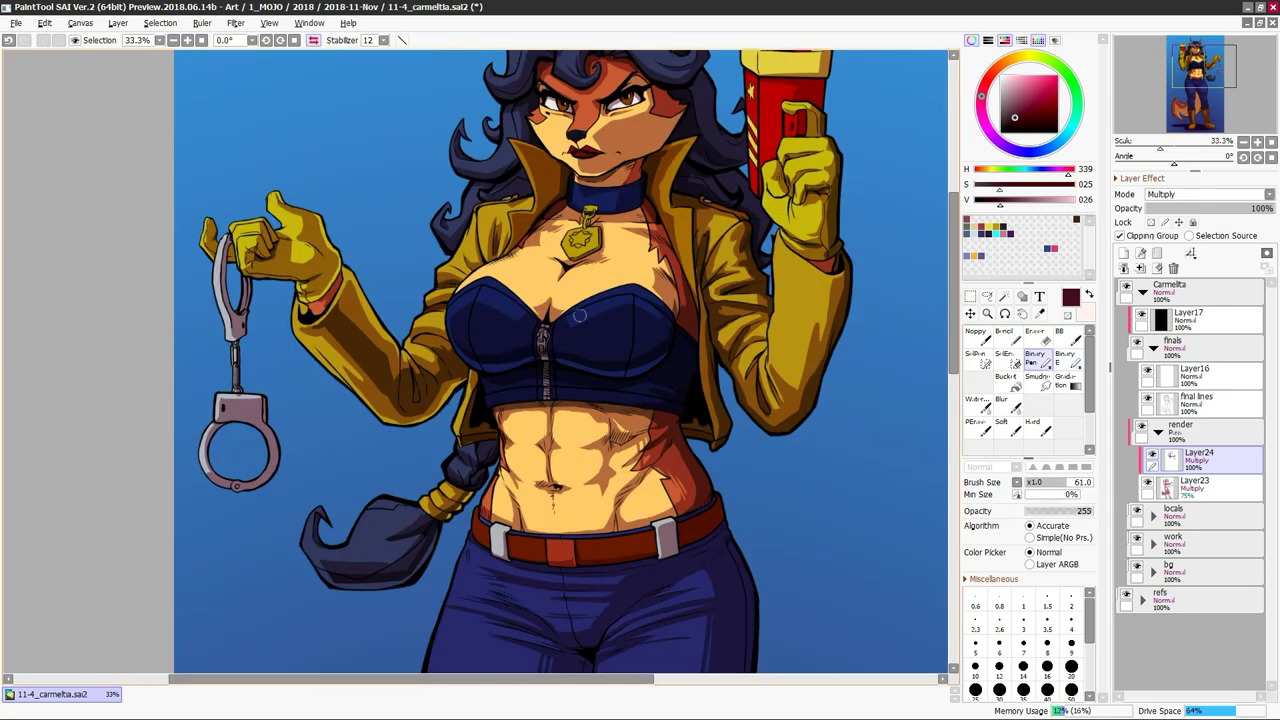
# Add darker shadows to the trousers' crotch and inner legs on Layer24 with the size 61 Binary Pen
pyautogui.scroll(-3, 590, 467)
pyautogui.press('h')
pyautogui.scroll(-4, 590, 467)
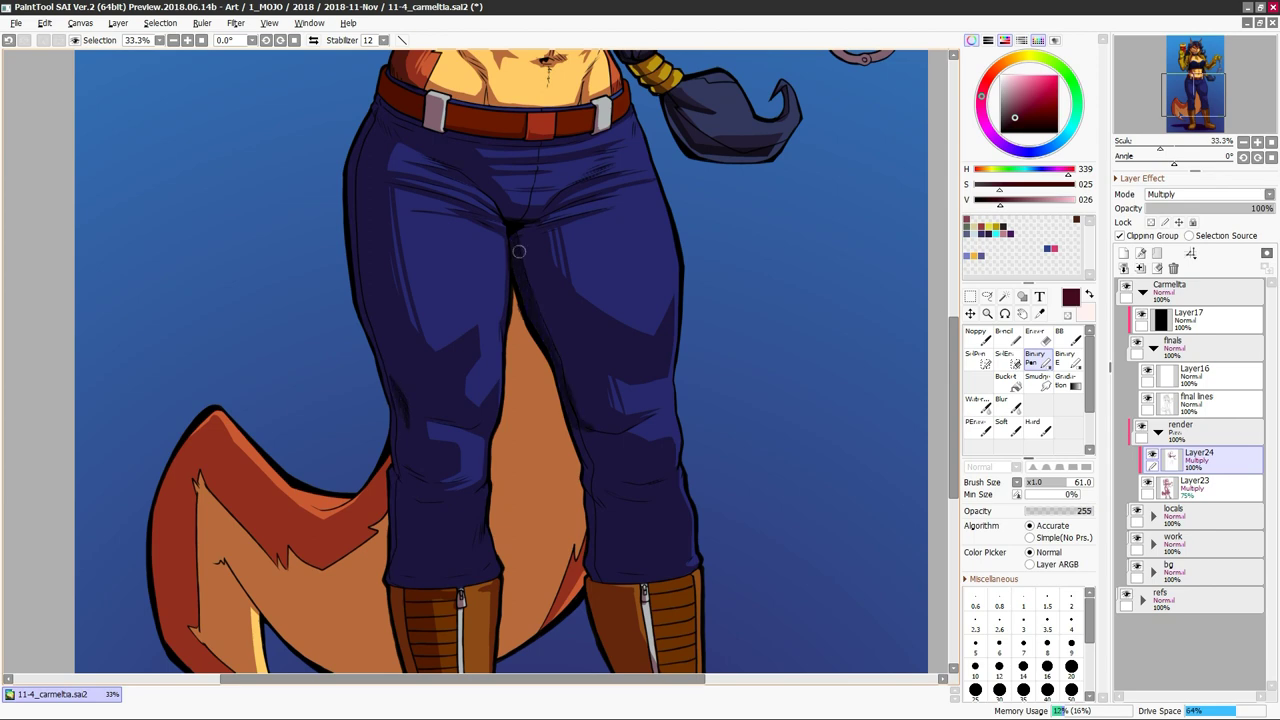
pyautogui.press('h')
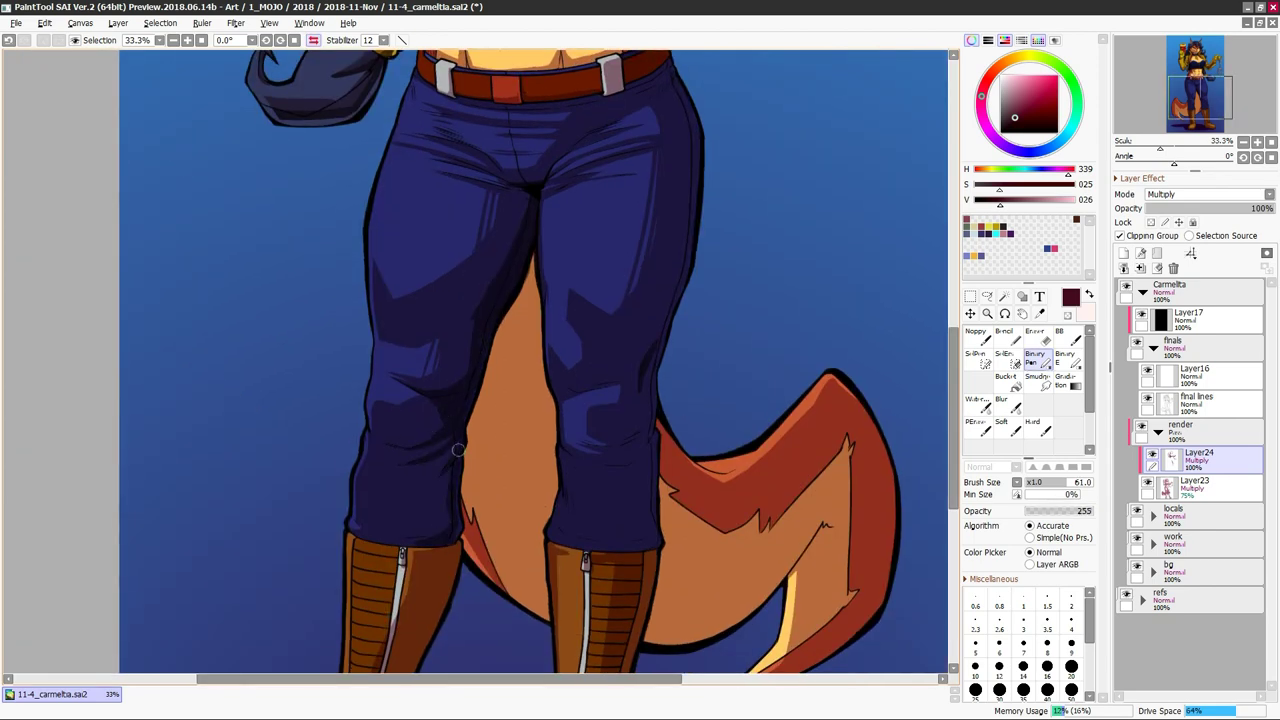
pyautogui.press('h')
pyautogui.scroll(-2, 390, 388)
pyautogui.press('h')
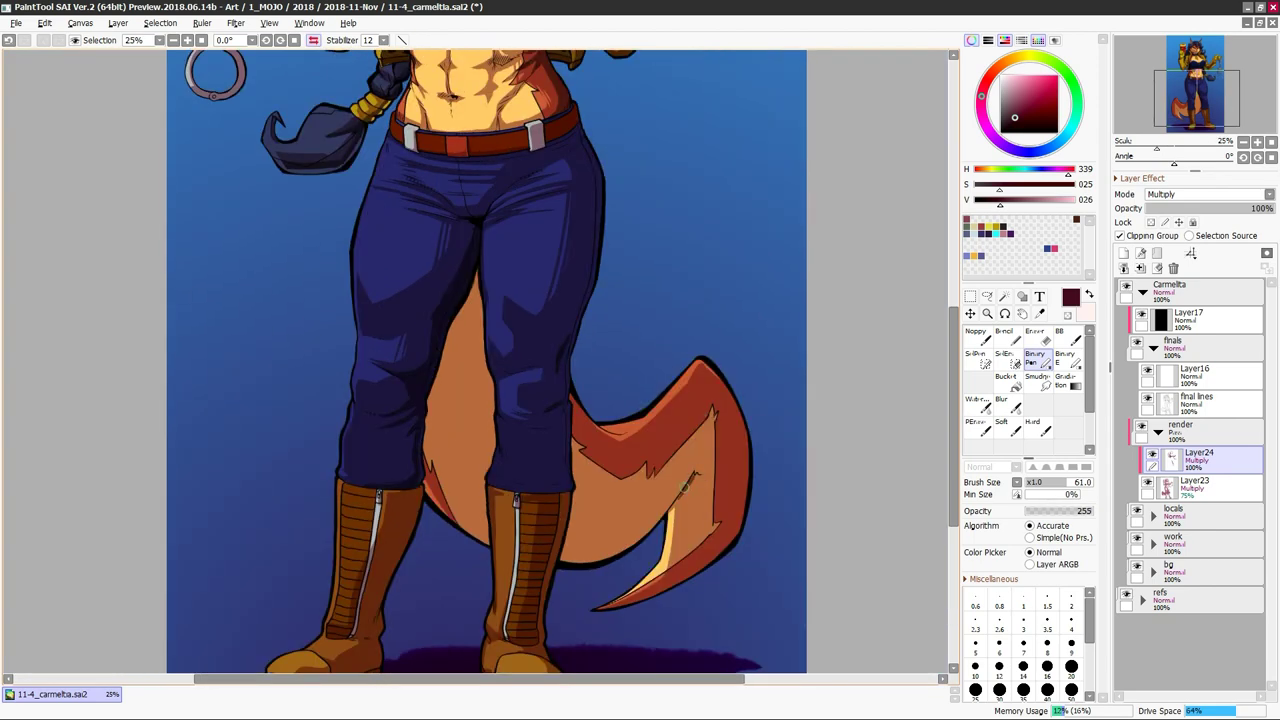
# Paint a dark fur-edged shadow over the part of the tail between the legs with the size 61 Binary Pen
pyautogui.press('e')
pyautogui.press('h')
pyautogui.press('e')
pyautogui.press('e')
pyautogui.press('e')
pyautogui.moveTo(488, 368); pyautogui.dragTo(476, 314)
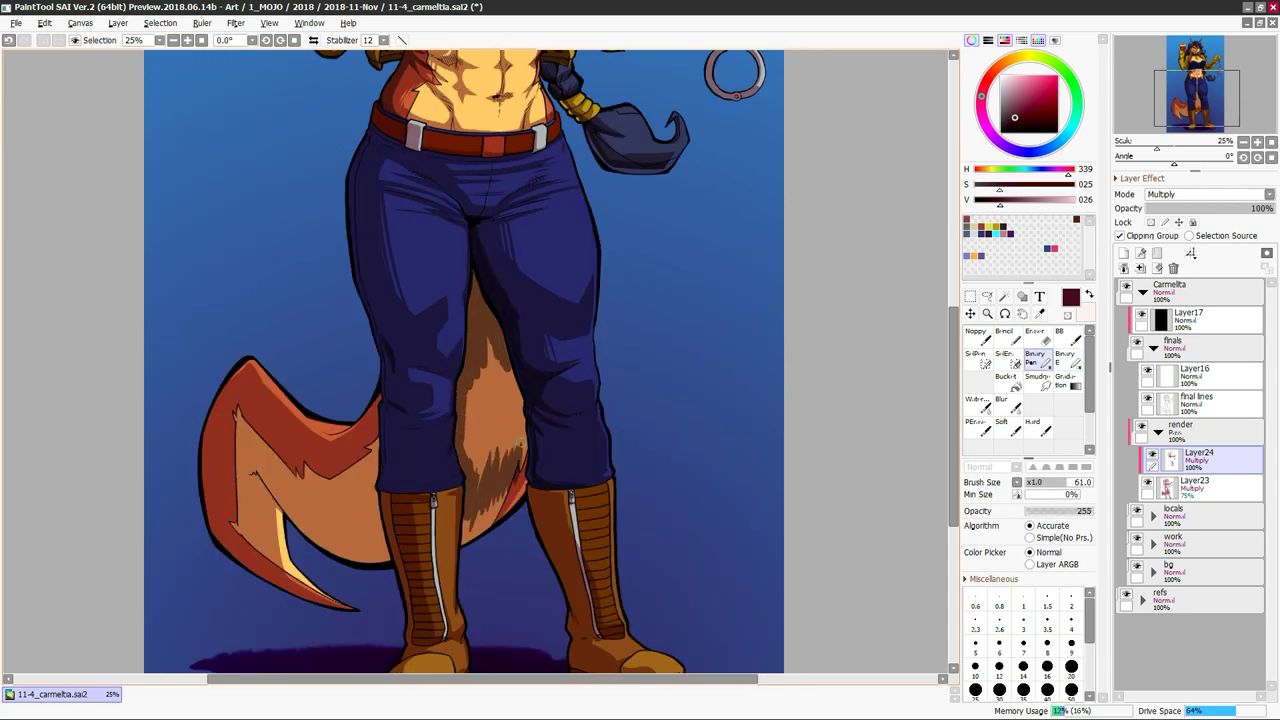
pyautogui.moveTo(508, 483); pyautogui.dragTo(500, 360)
# Shade the tail beside the outer leg with jagged dark fur strokes using a size 59 Binary Pen and eraser
pyautogui.press('h')
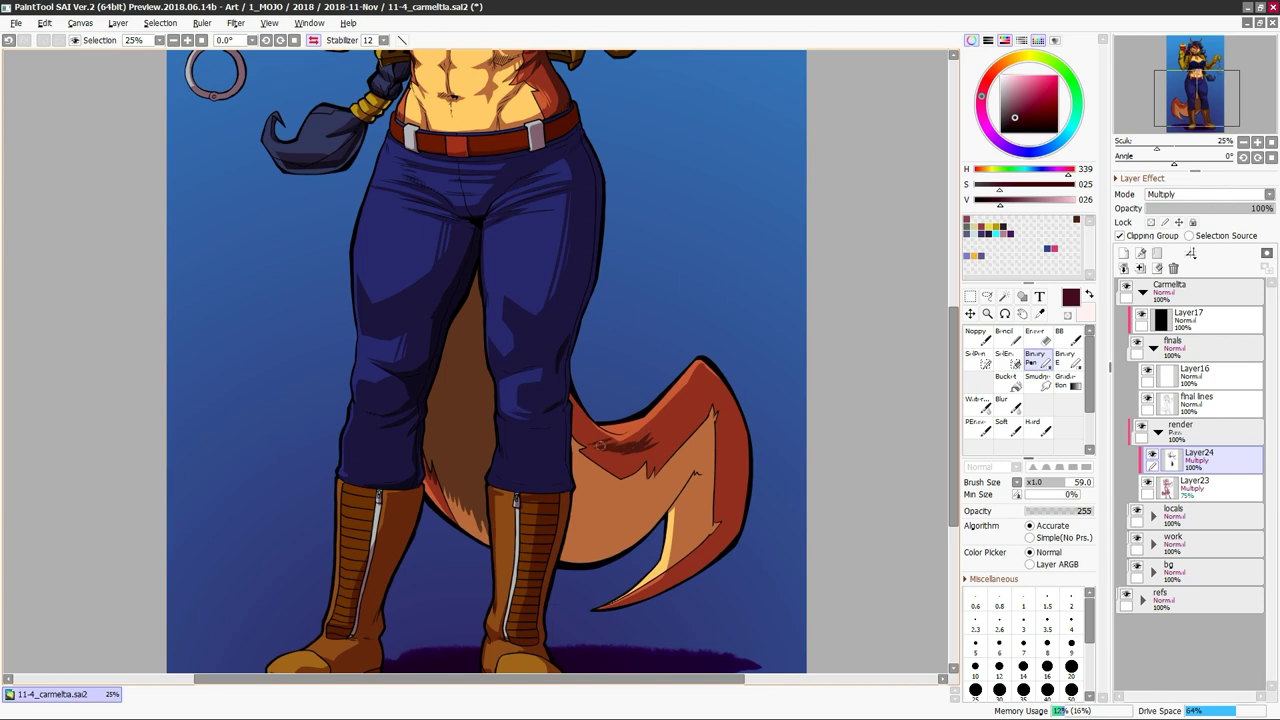
pyautogui.press('h')
pyautogui.press('h')
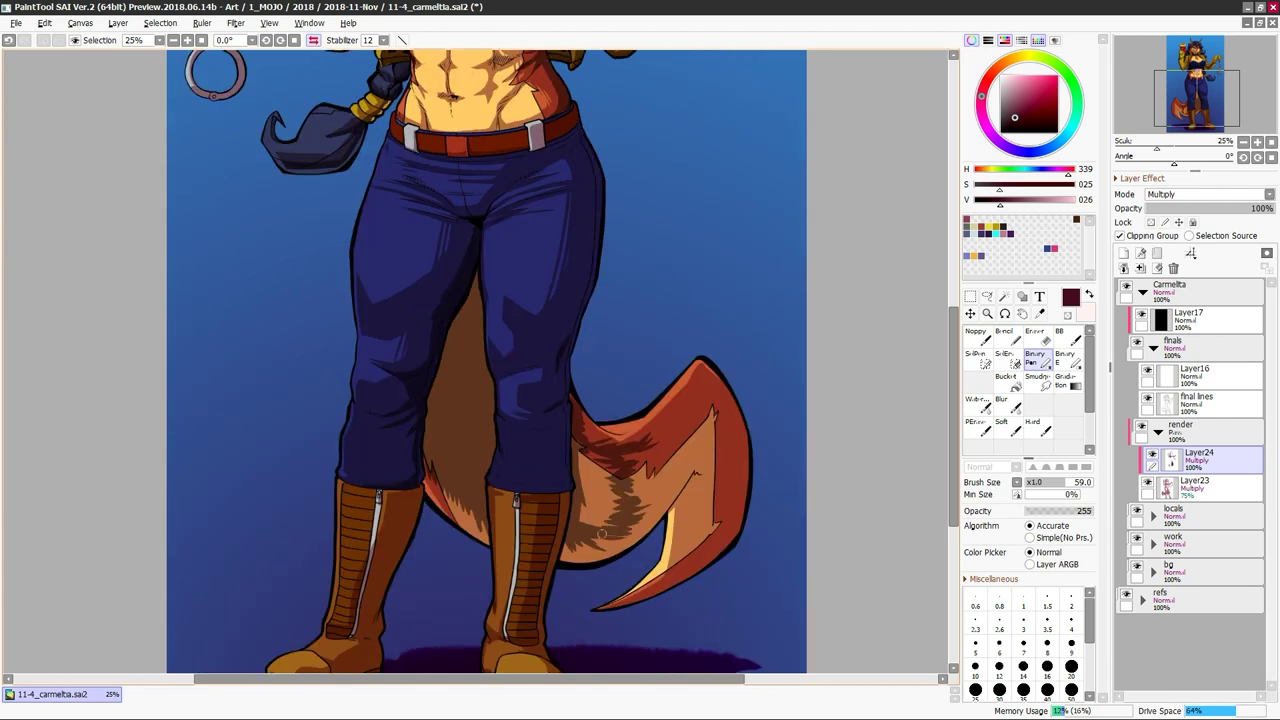
pyautogui.press('h')
pyautogui.press('e')
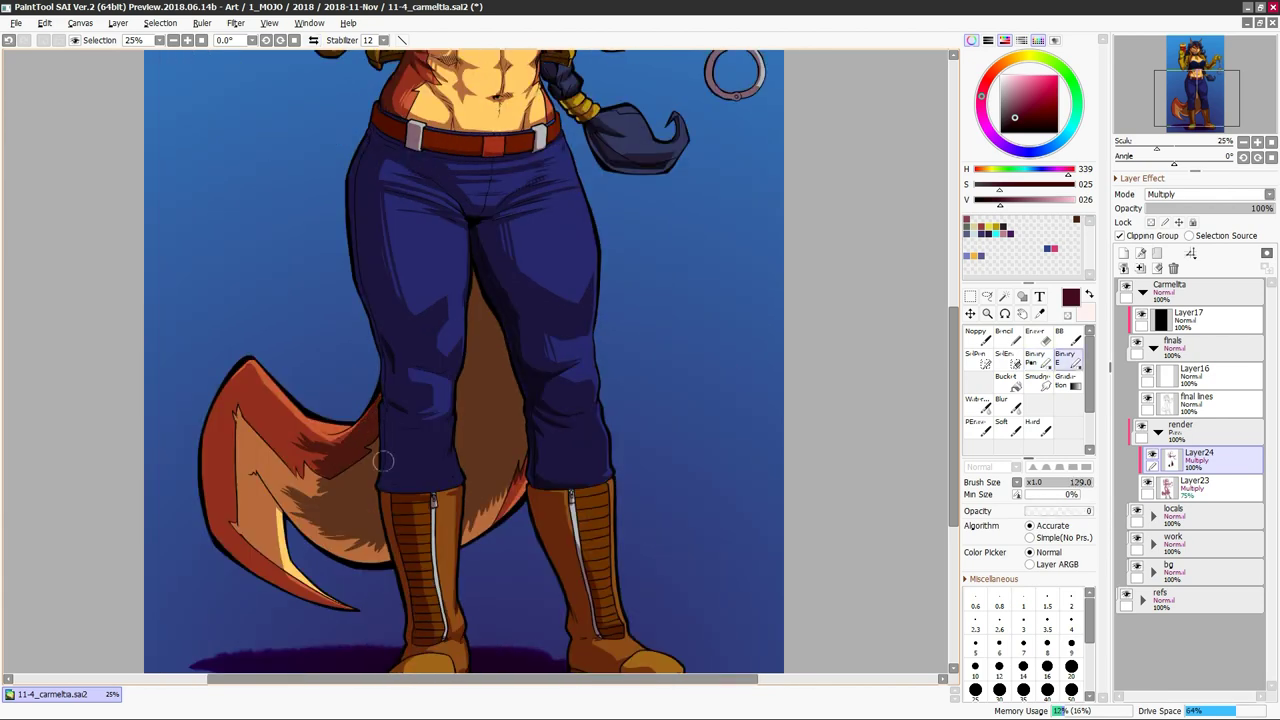
pyautogui.press('e')
pyautogui.press('h')
pyautogui.press('h')
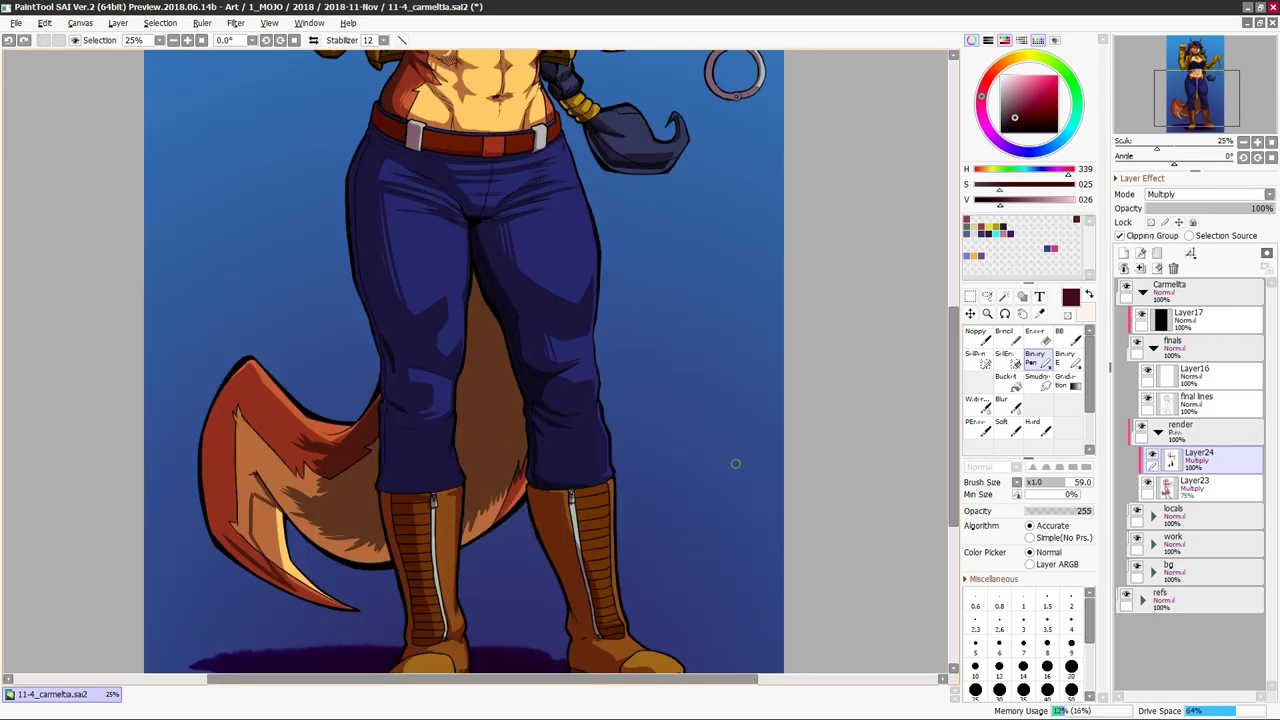
# Extend the dark fur shading along the tail's outer curve and around its light tip
pyautogui.press('h')
pyautogui.press('h')
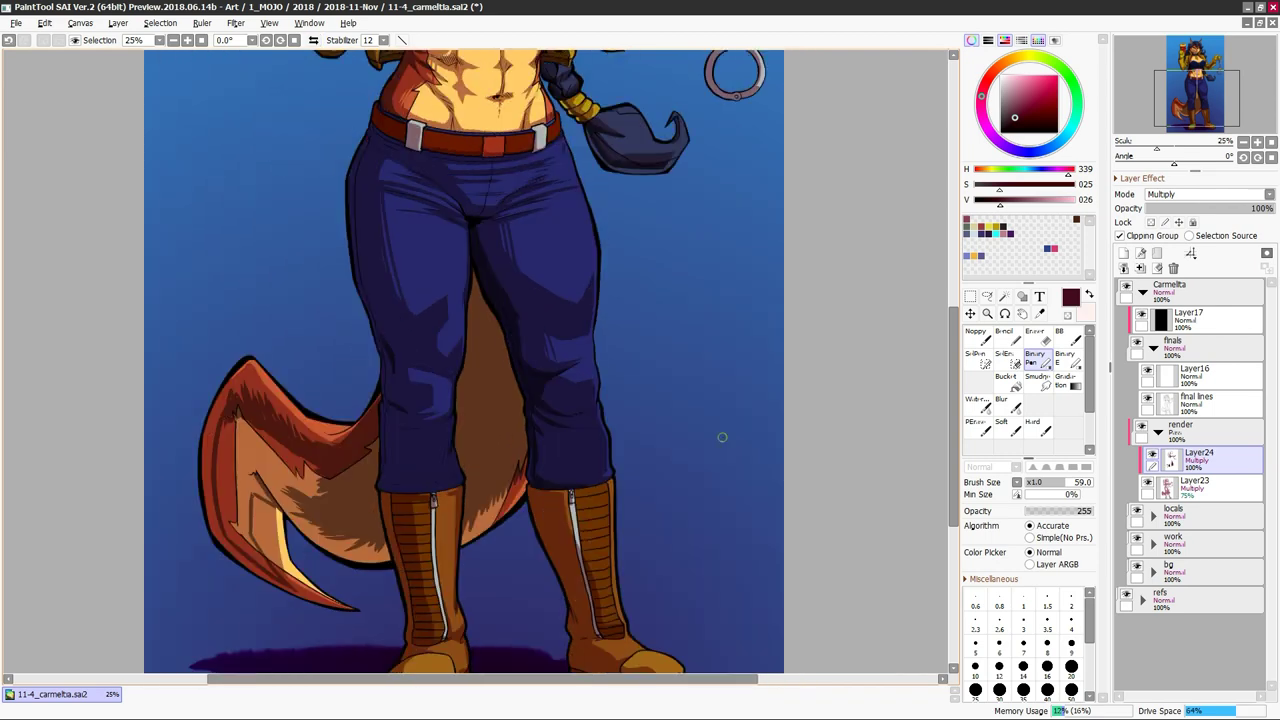
pyautogui.press('h')
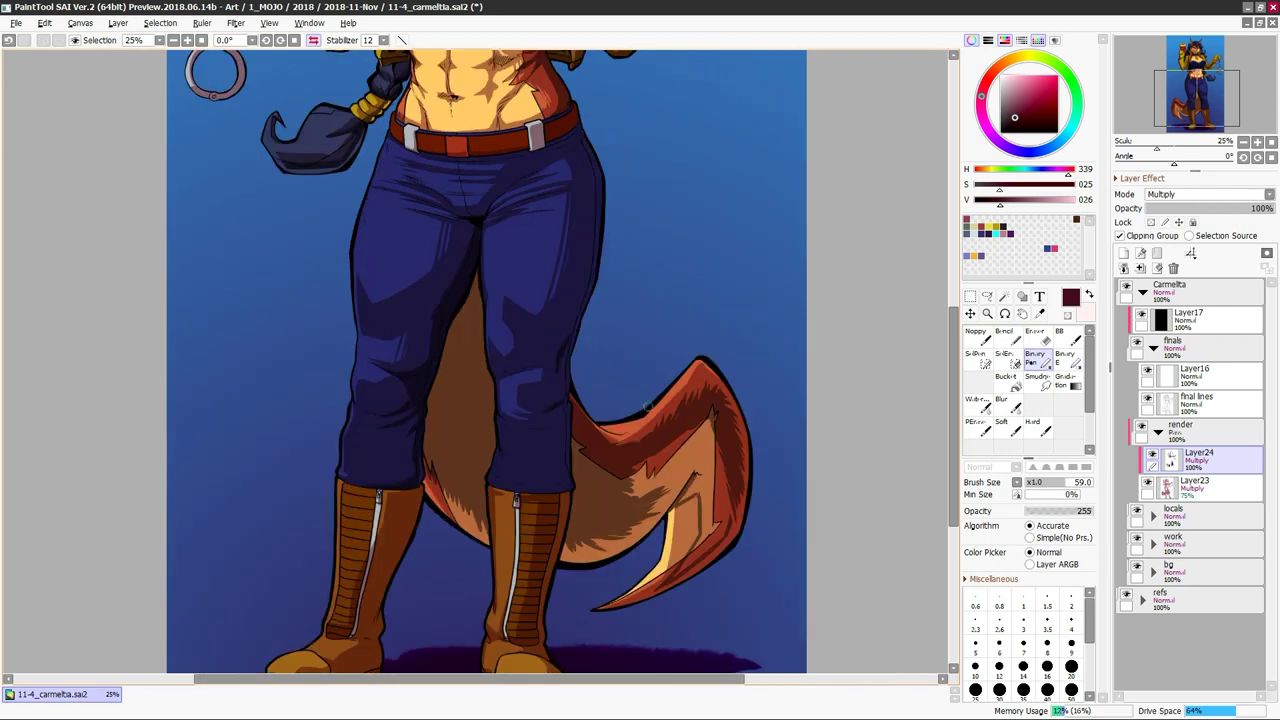
pyautogui.moveTo(695, 465); pyautogui.dragTo(655, 505)
pyautogui.moveTo(700, 425)
pyautogui.mouseDown()
pyautogui.moveTo(630, 490)
pyautogui.moveTo(700, 474)
pyautogui.mouseUp()
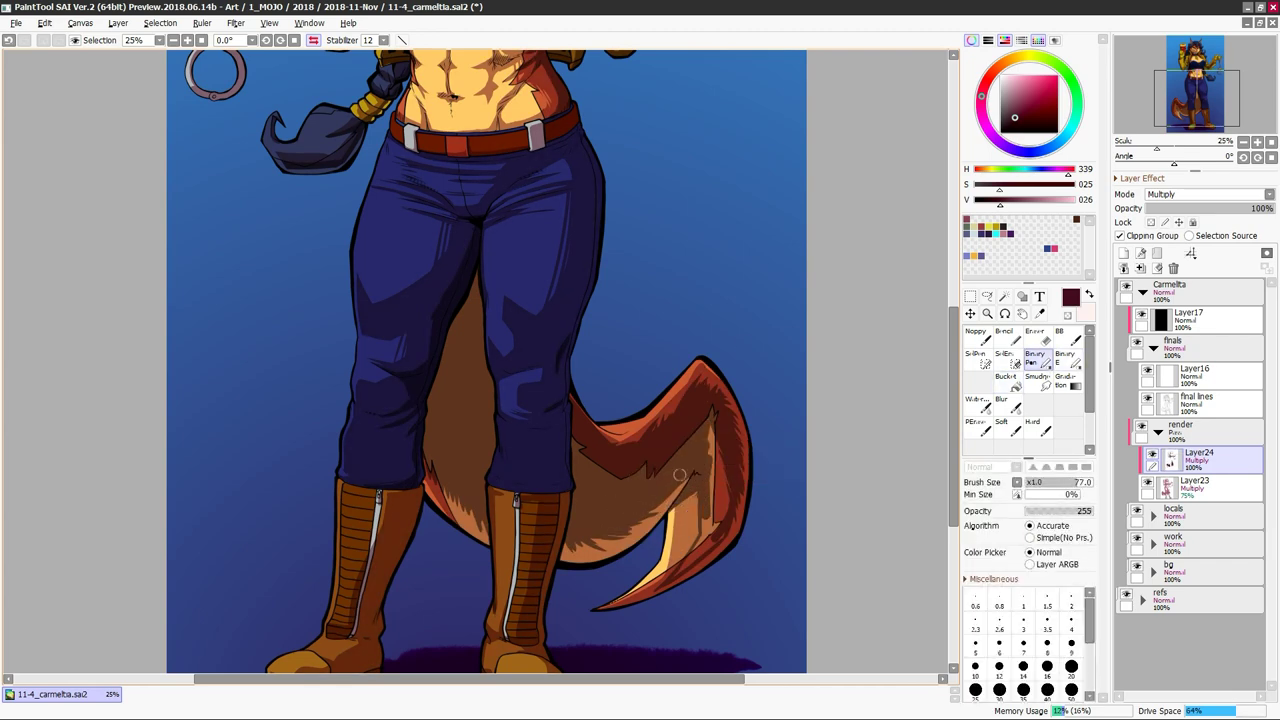
# Fill in and clean up the tail's dark shadow shapes with alternating Binary Pen and eraser, checking them mirrored
pyautogui.press('h')
pyautogui.press('e')
pyautogui.press('h')
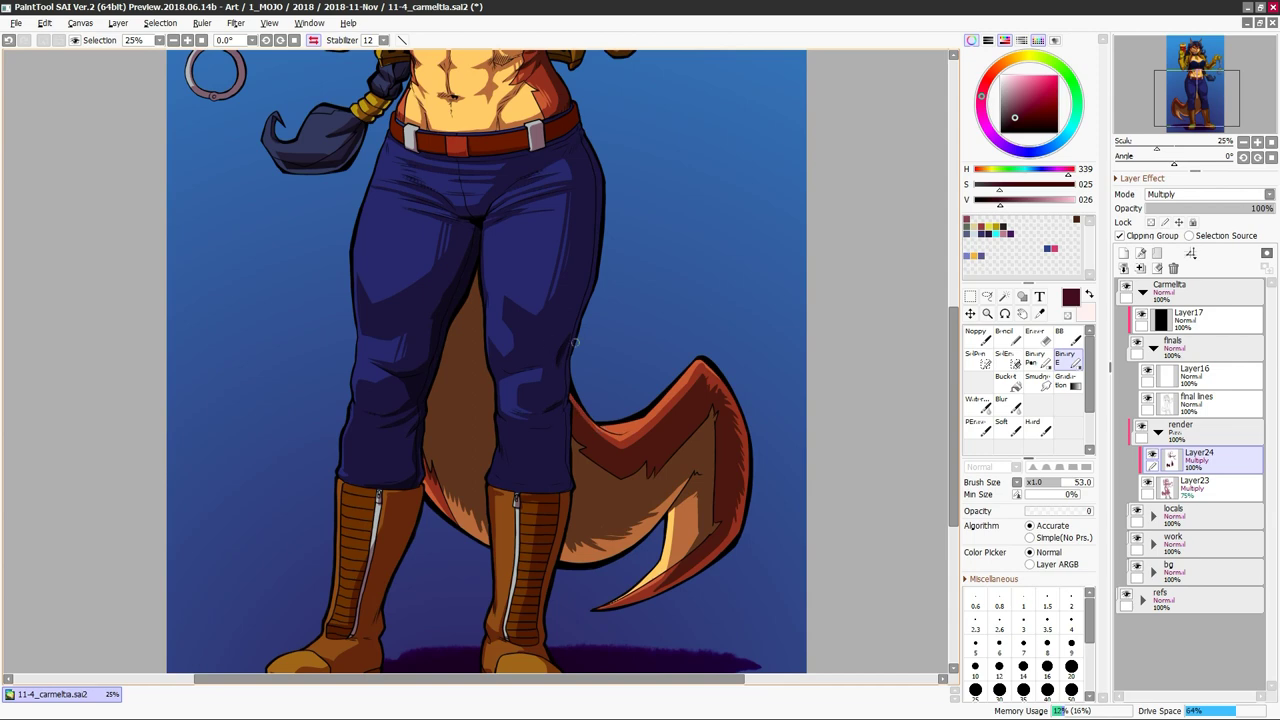
pyautogui.press('e')
pyautogui.press('h')
pyautogui.press('h')
pyautogui.press('e')
pyautogui.press('e')
pyautogui.press('h')
pyautogui.press('e')
pyautogui.press('h')
pyautogui.press('e')
pyautogui.press('h')
pyautogui.press('e')
pyautogui.press('e')
# Touch up the darker shadows on the boots at 16.6% zoom with a size 77 Binary Pen, checking them mirrored
pyautogui.scroll(-2, 521, 369)
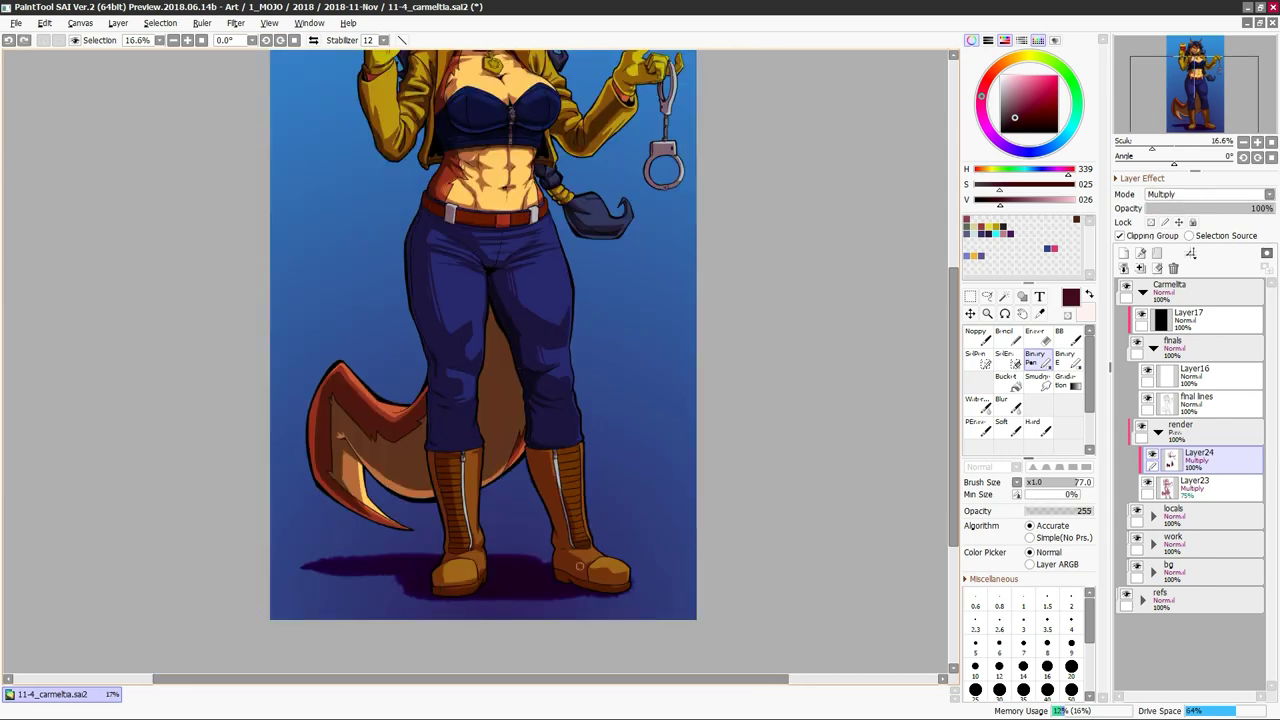
pyautogui.press('h')
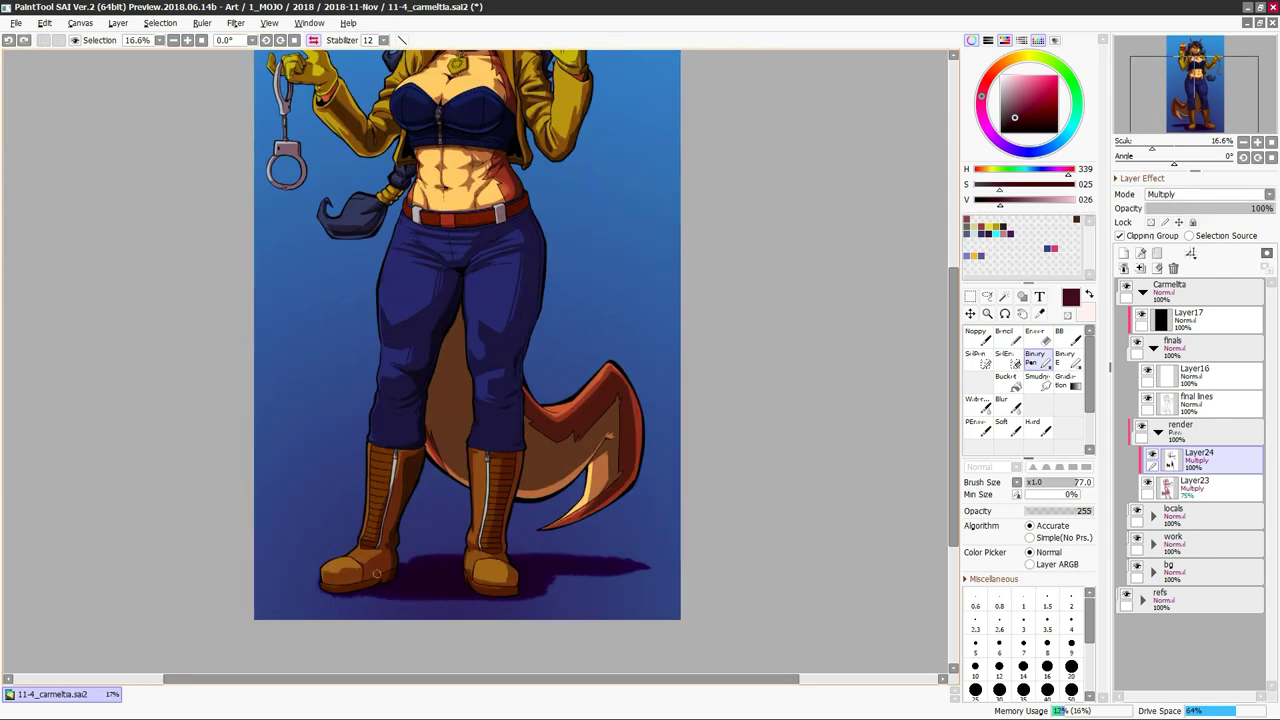
pyautogui.press('h')
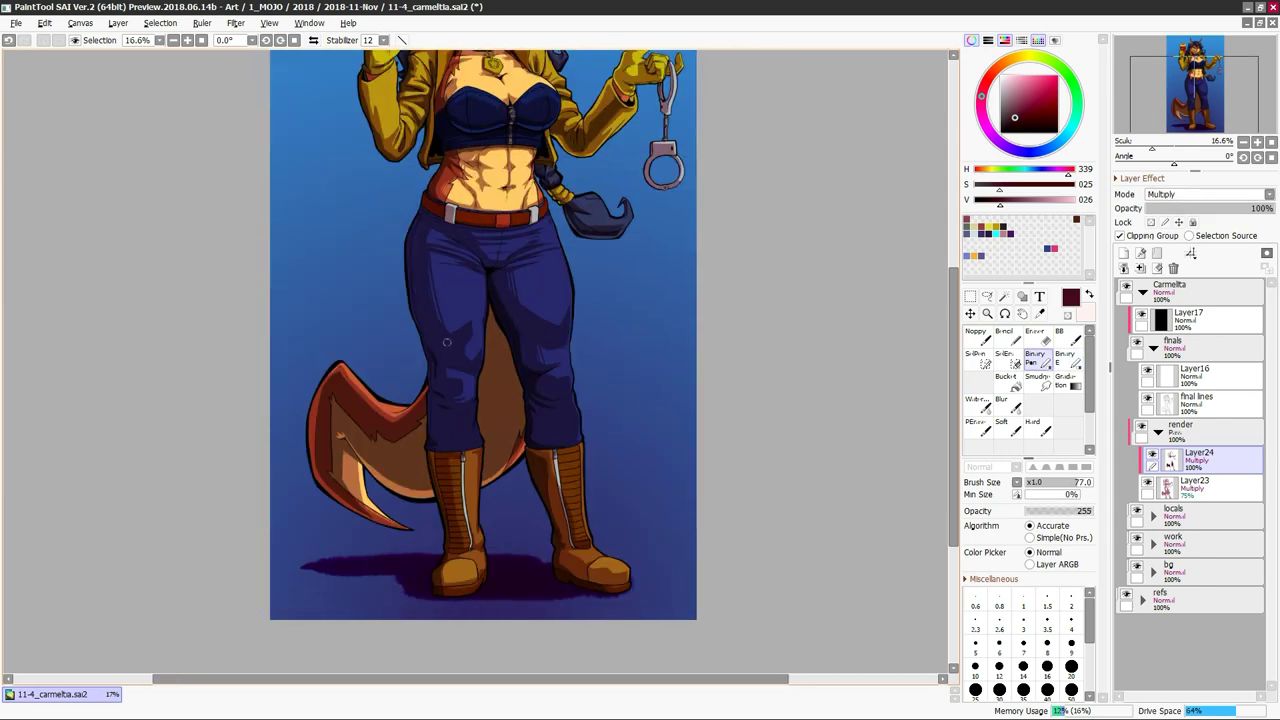
# Add a layer above Layer24 in Shine mode at 53% opacity and choose a bright yellow paint colour
pyautogui.moveTo(625, 393); pyautogui.dragTo(631, 518)
pyautogui.hotkey('ctrl', 'shift', 'n')
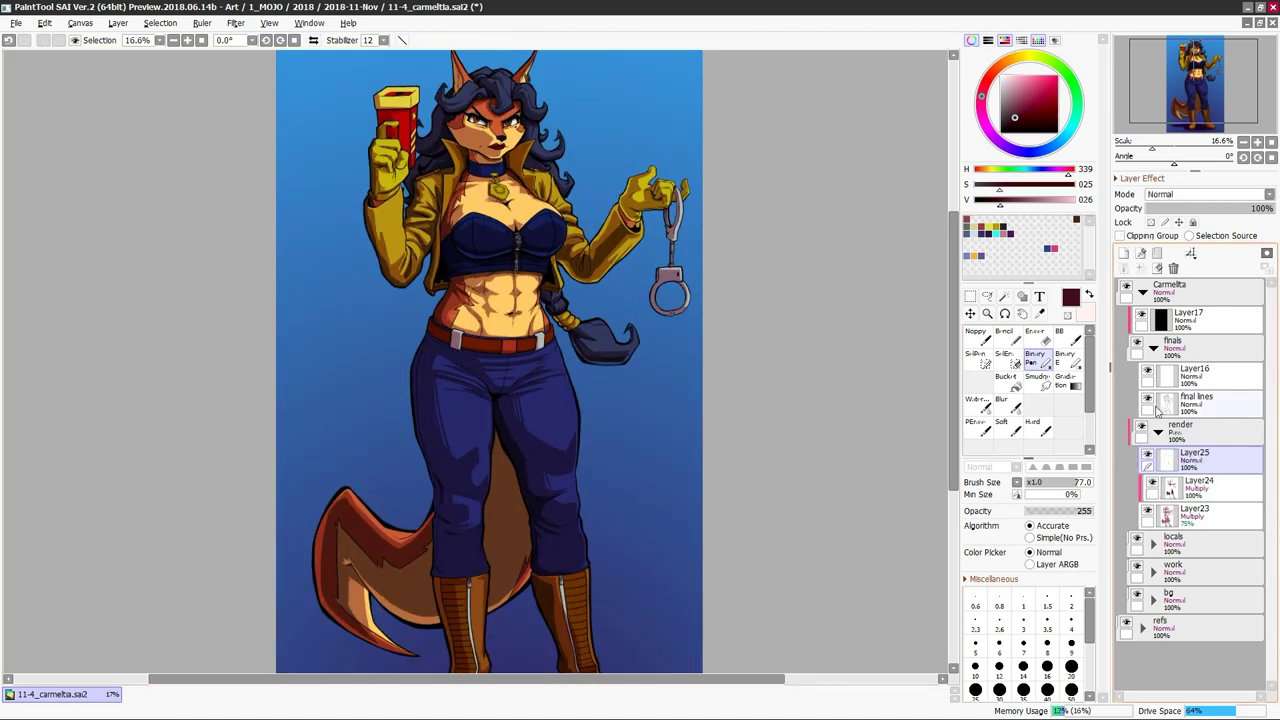
pyautogui.click(1077, 104)
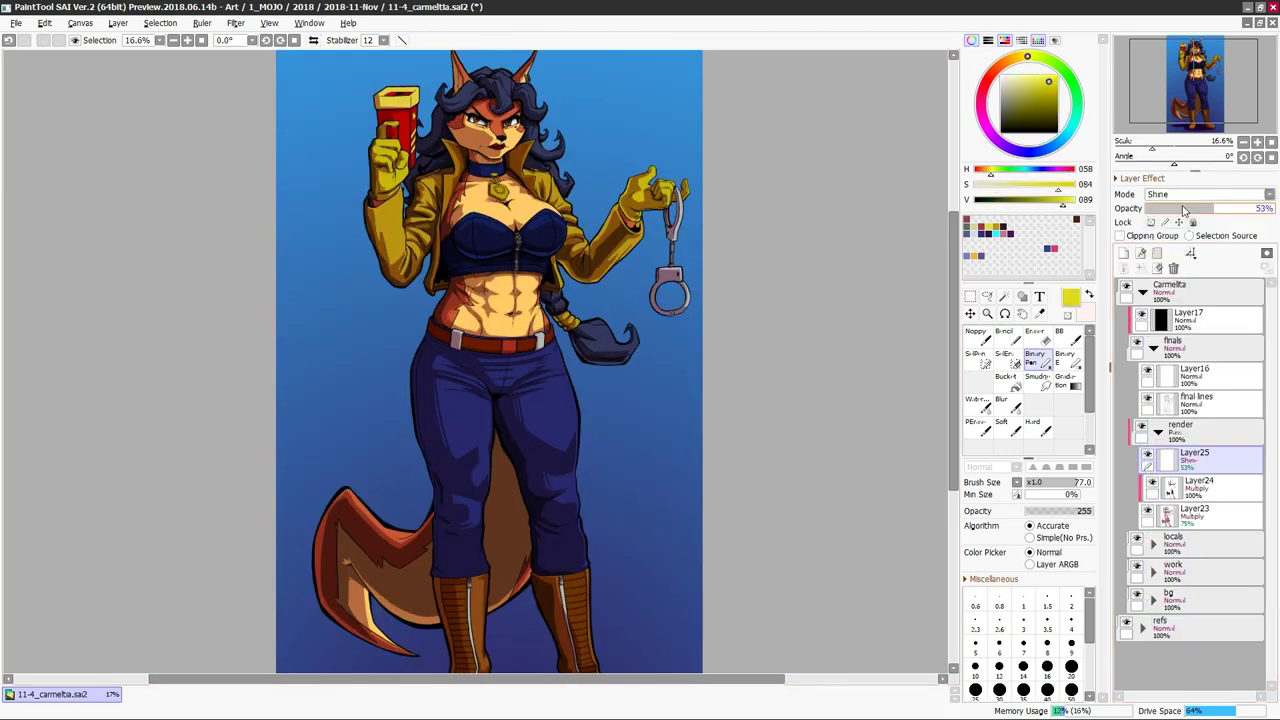
# Paint a yellow rim light along the trousers' outer edge on the tail side, from the knee up to the belt
pyautogui.scroll(1, 475, 360)
pyautogui.moveTo(492, 515); pyautogui.dragTo(500, 445)
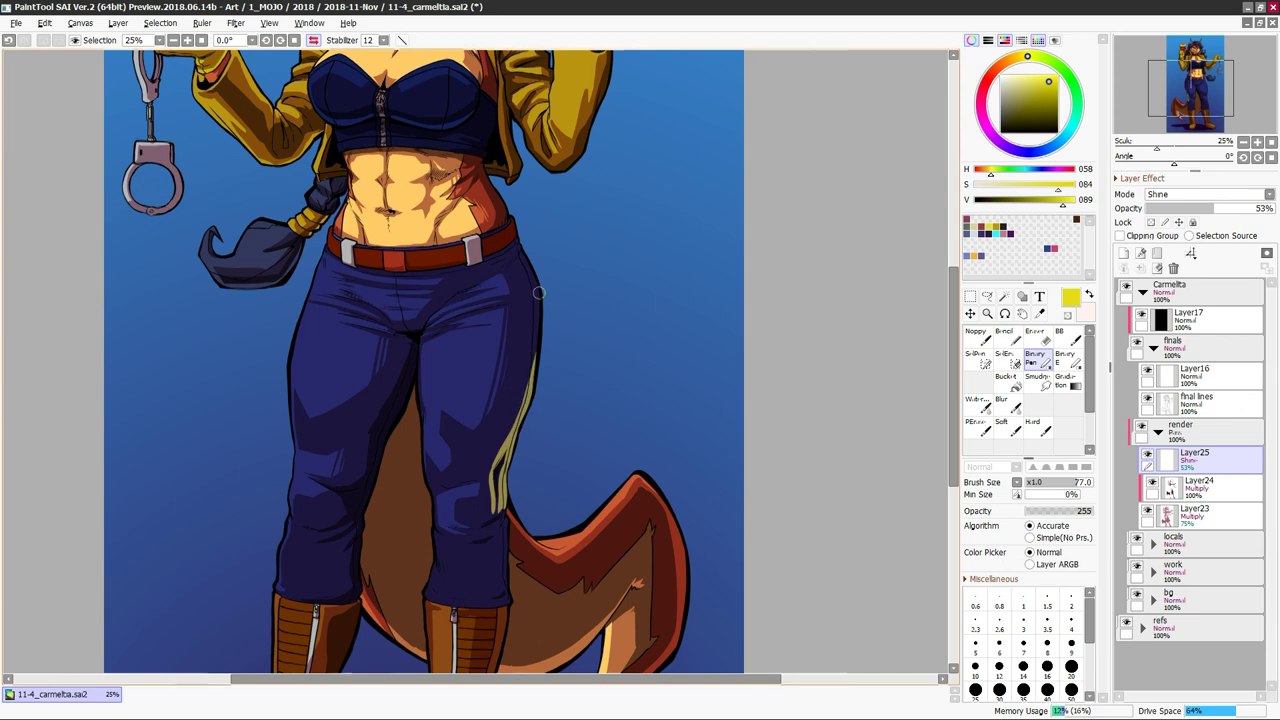
pyautogui.press('h')
pyautogui.press('h')
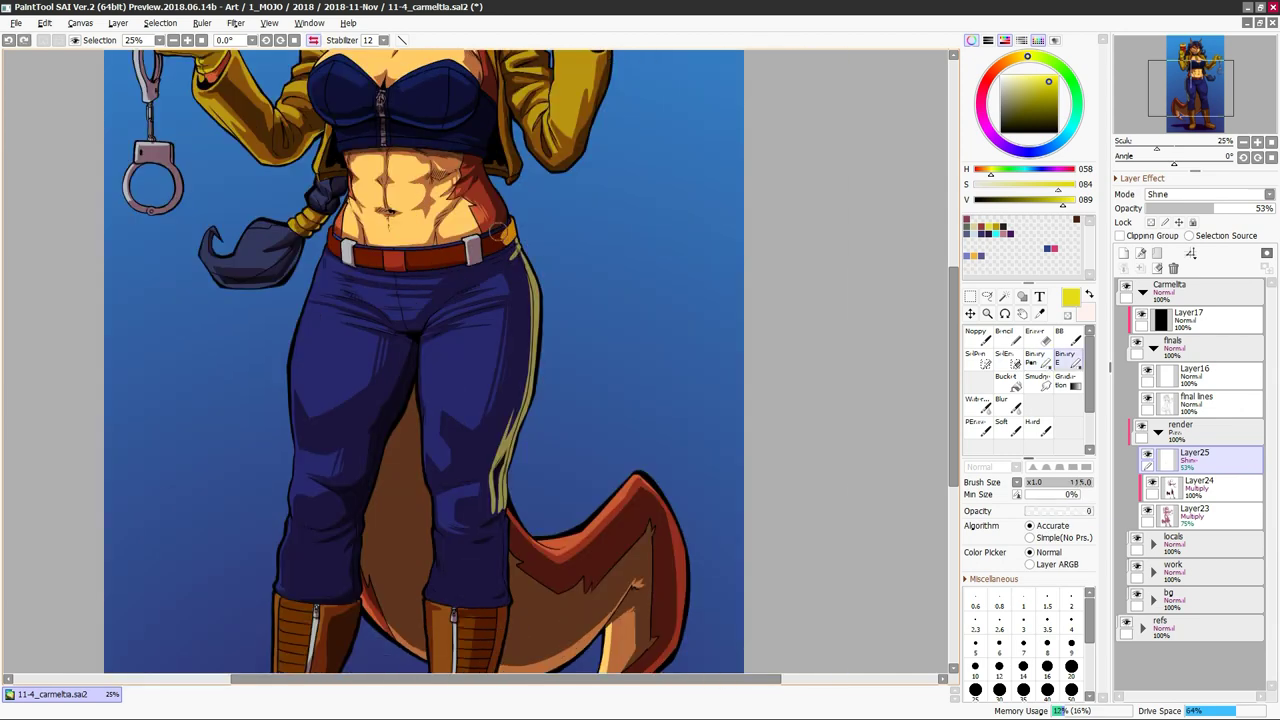
# Extend the yellow rim light down the trousers' outer edge from the knee to the hem with the Binary Pen, checking it mirrored
pyautogui.press('h')
pyautogui.press('h')
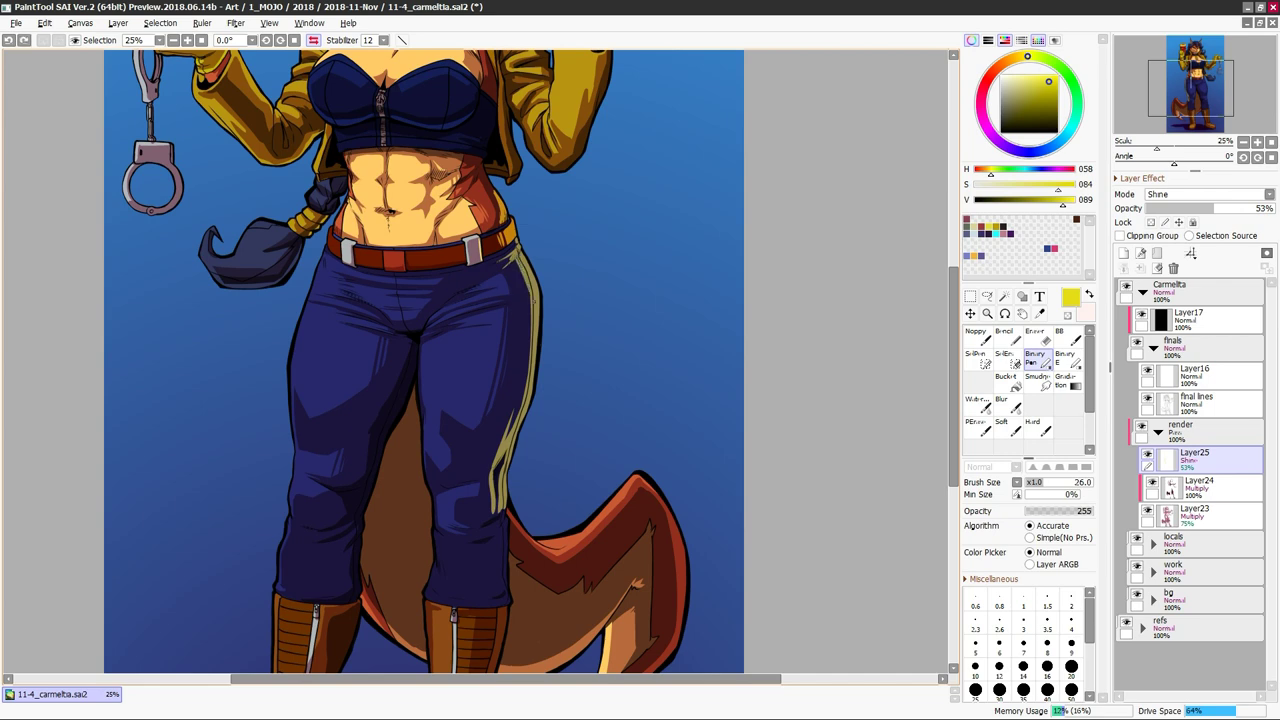
pyautogui.press('h')
pyautogui.scroll(-3, 527, 360)
pyautogui.press('h')
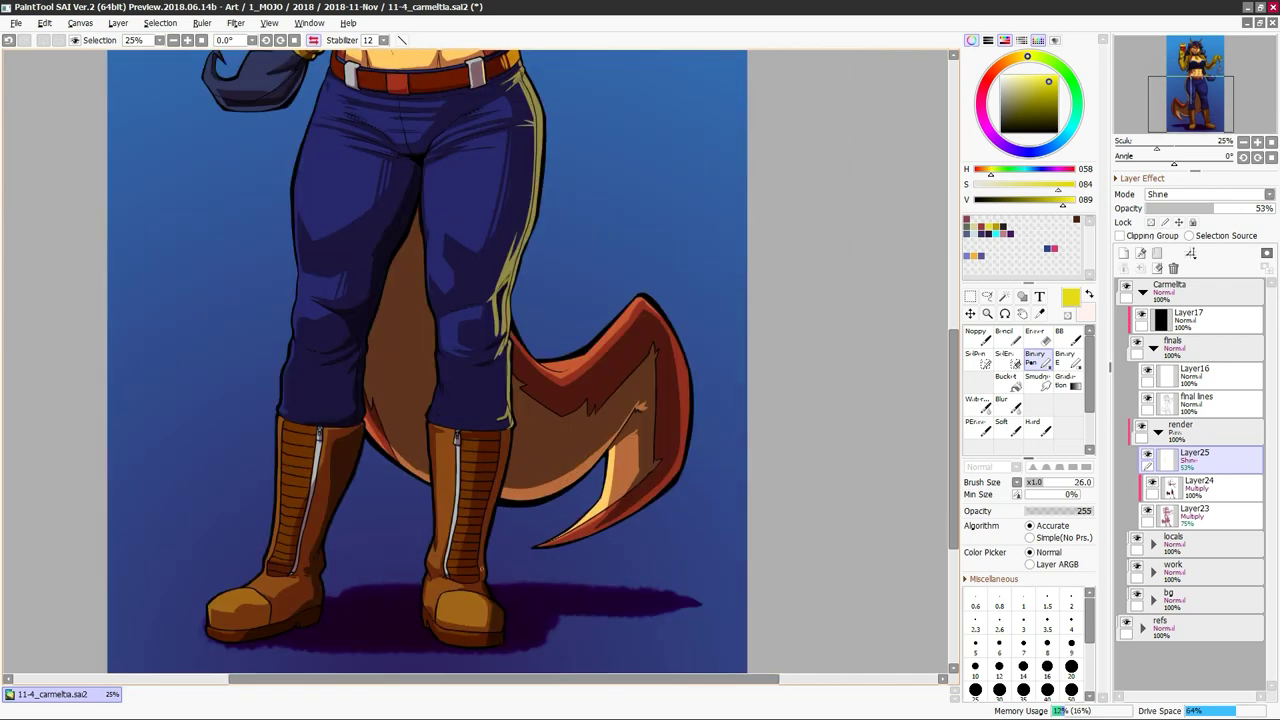
# Paint yellow rim light along the tail's outer edge and fur tufts with a size 39 Binary Pen, checking it mirrored
pyautogui.press('h')
pyautogui.press('h')
pyautogui.press('h')
pyautogui.press('h')
pyautogui.scroll(2, 527, 360)
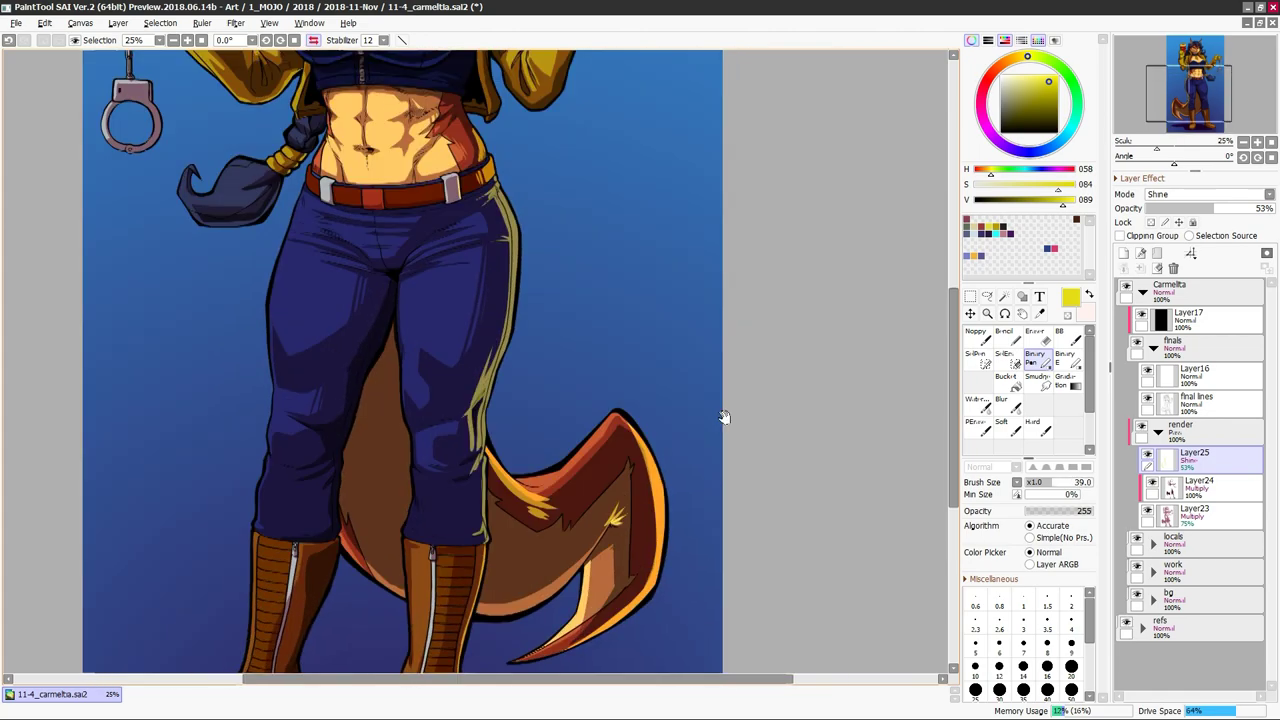
# Paint rim light along the raised gun arm's glove and sleeve and the jacket's edge, checking the upper body mirrored
pyautogui.press('h')
pyautogui.scroll(2, 527, 360)
pyautogui.scroll(-4, 527, 360)
pyautogui.scroll(3, 484, 314)
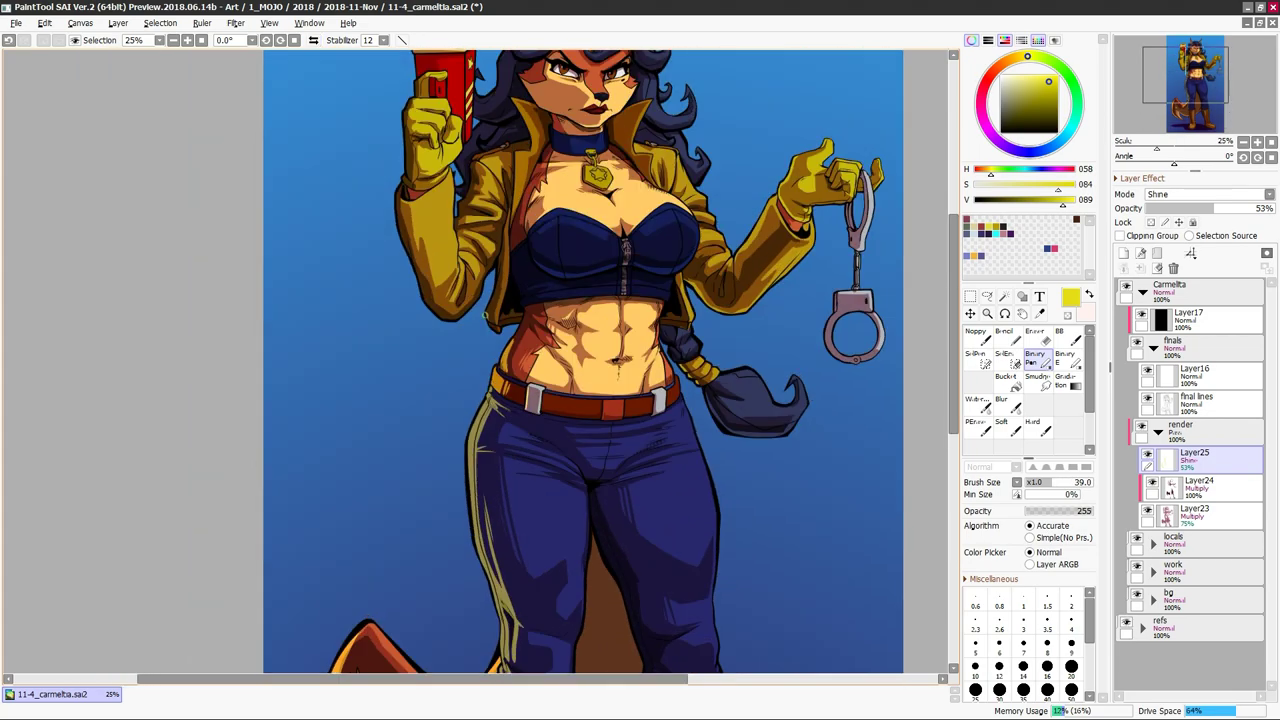
pyautogui.scroll(1, 484, 314)
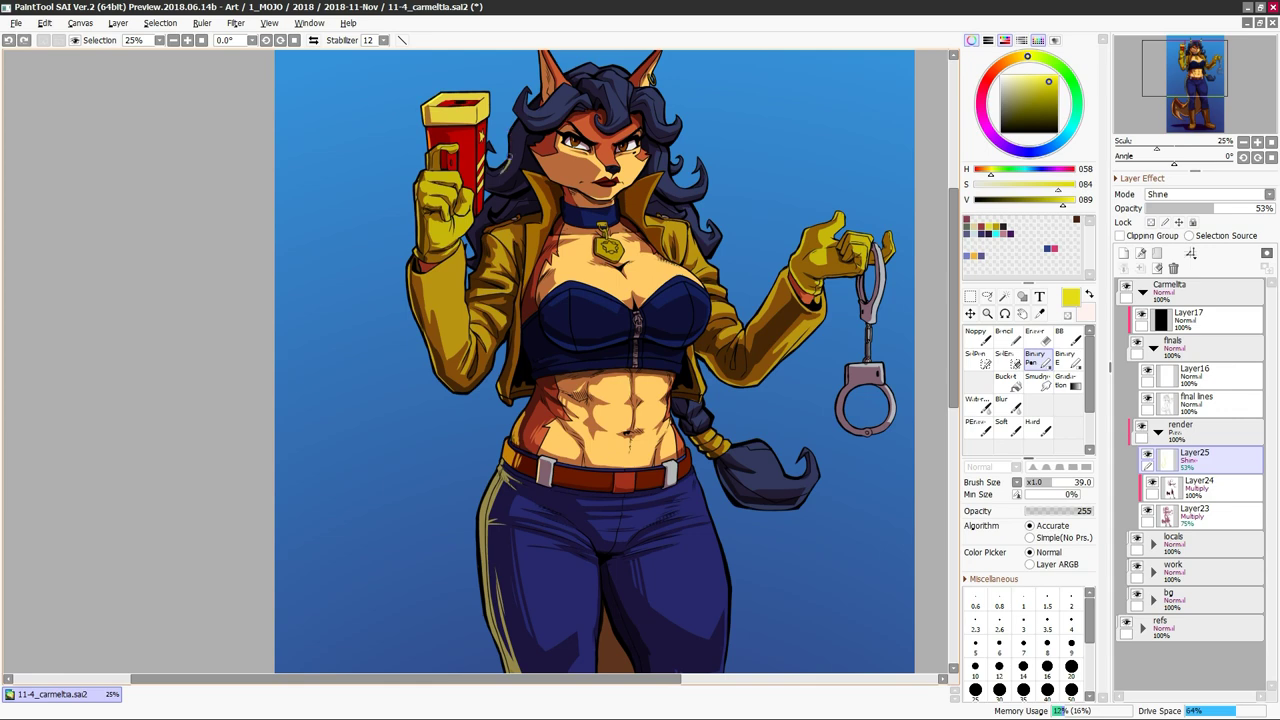
pyautogui.press('h')
pyautogui.press('h')
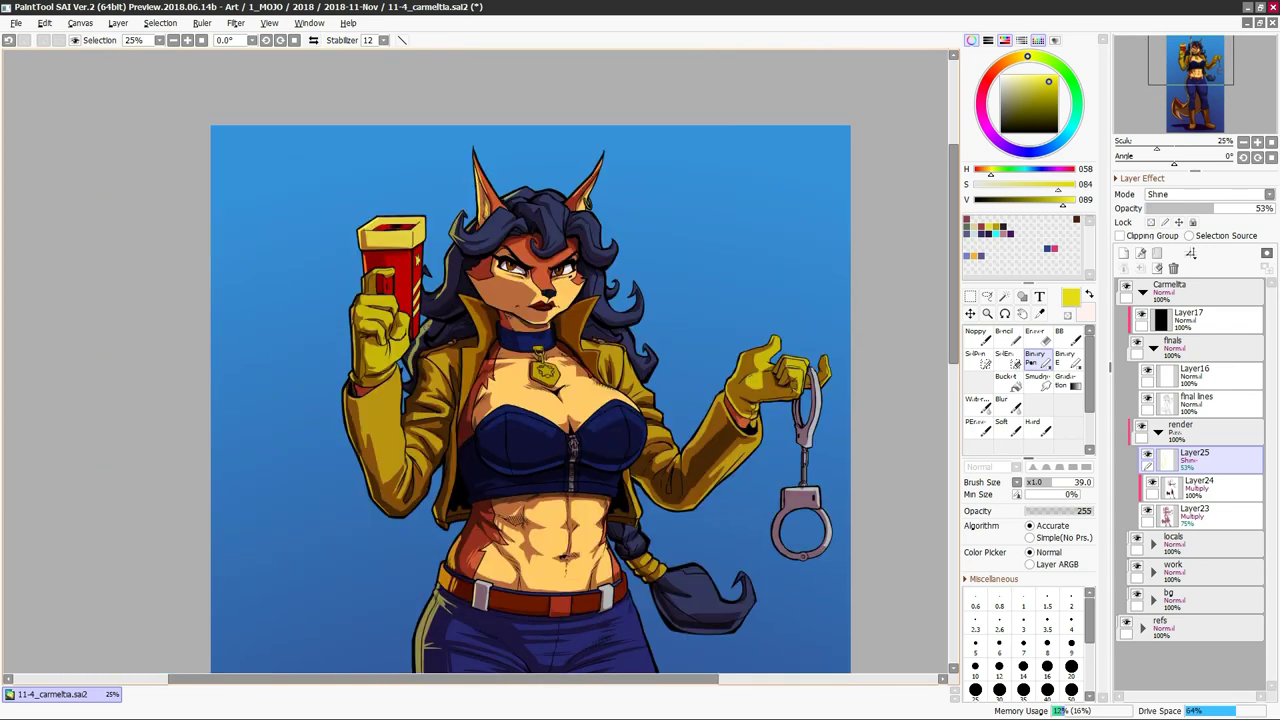
pyautogui.press('h')
pyautogui.press('h')
pyautogui.press('h')
pyautogui.press('h')
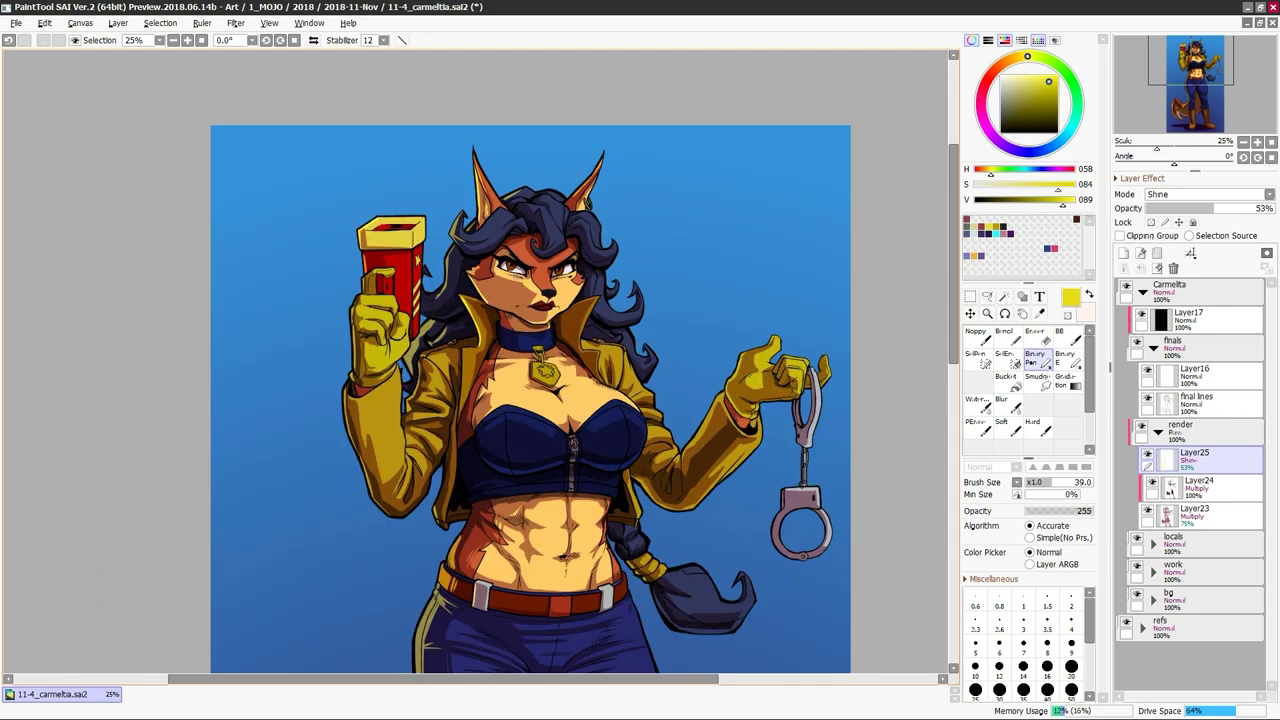
pyautogui.press('h')
pyautogui.press('h')
# Set the rim light layer Layer25 to Normal mode at 100% opacity and shift its yellow to red with Hue/Saturation
pyautogui.scroll(-3, 530, 400)
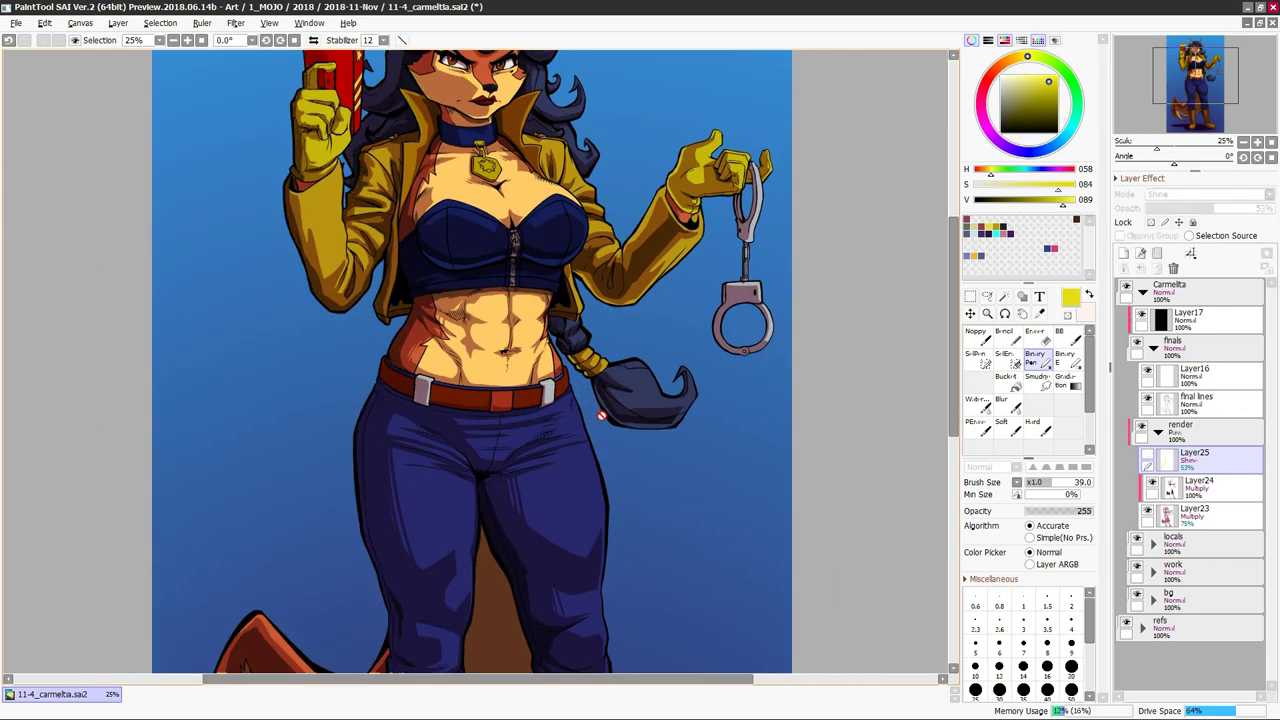
pyautogui.press('-')
pyautogui.hotkey('ctrl', 'u')
pyautogui.press('Return')
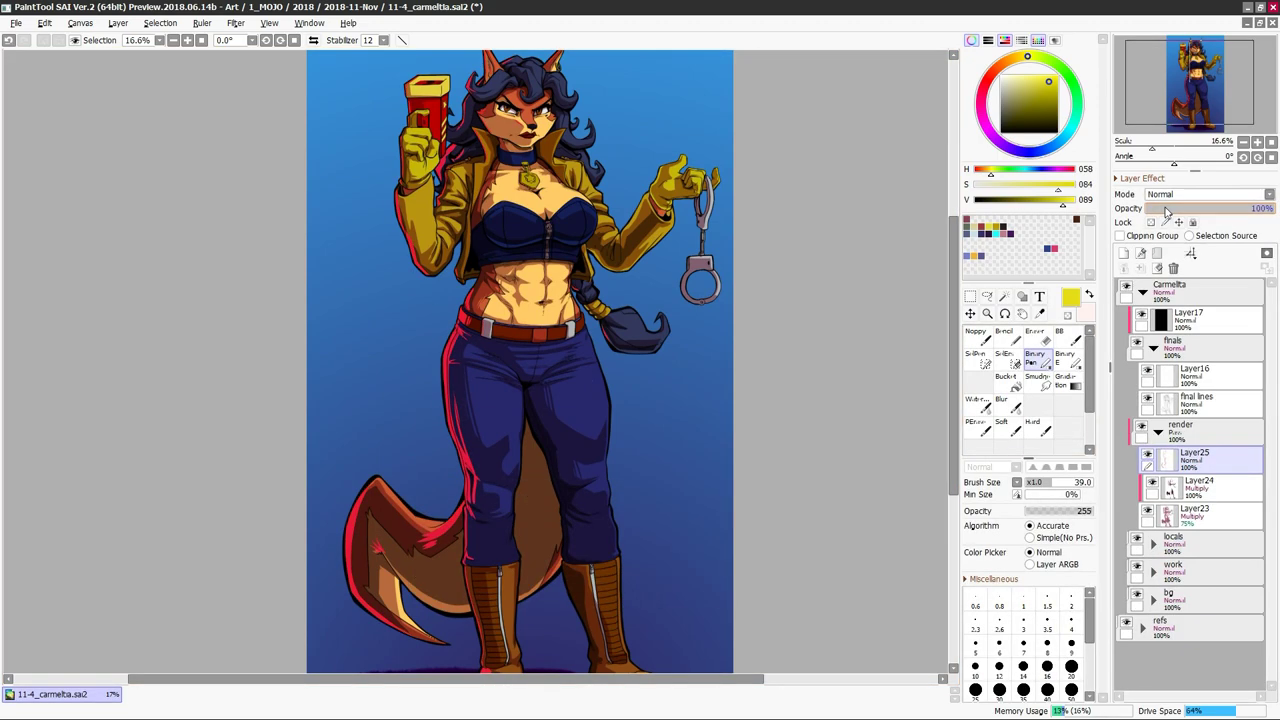
# Clean up the red rim light on the trousers and tail with a size 44 binary eraser, checking it mirrored
pyautogui.press('+')
pyautogui.press('h')
pyautogui.scroll(-3, 480, 360)
pyautogui.press('e')
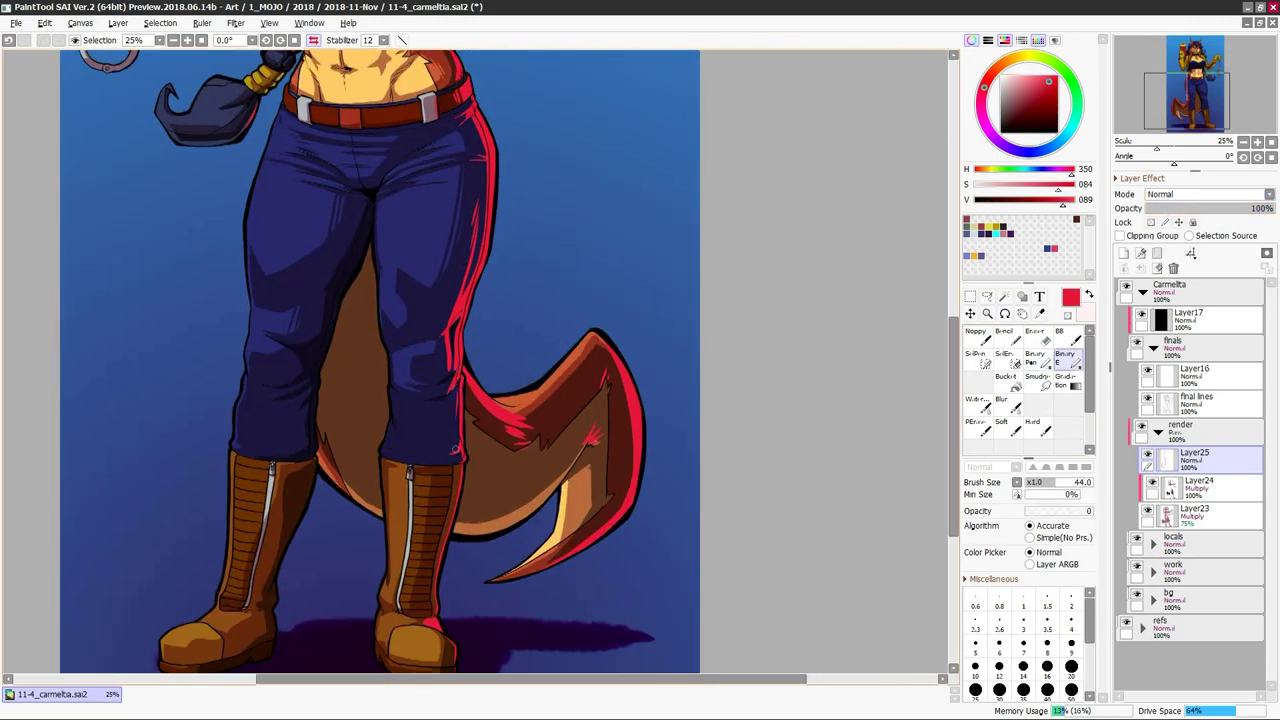
pyautogui.press('h')
pyautogui.scroll(8, 480, 360)
pyautogui.press('n')
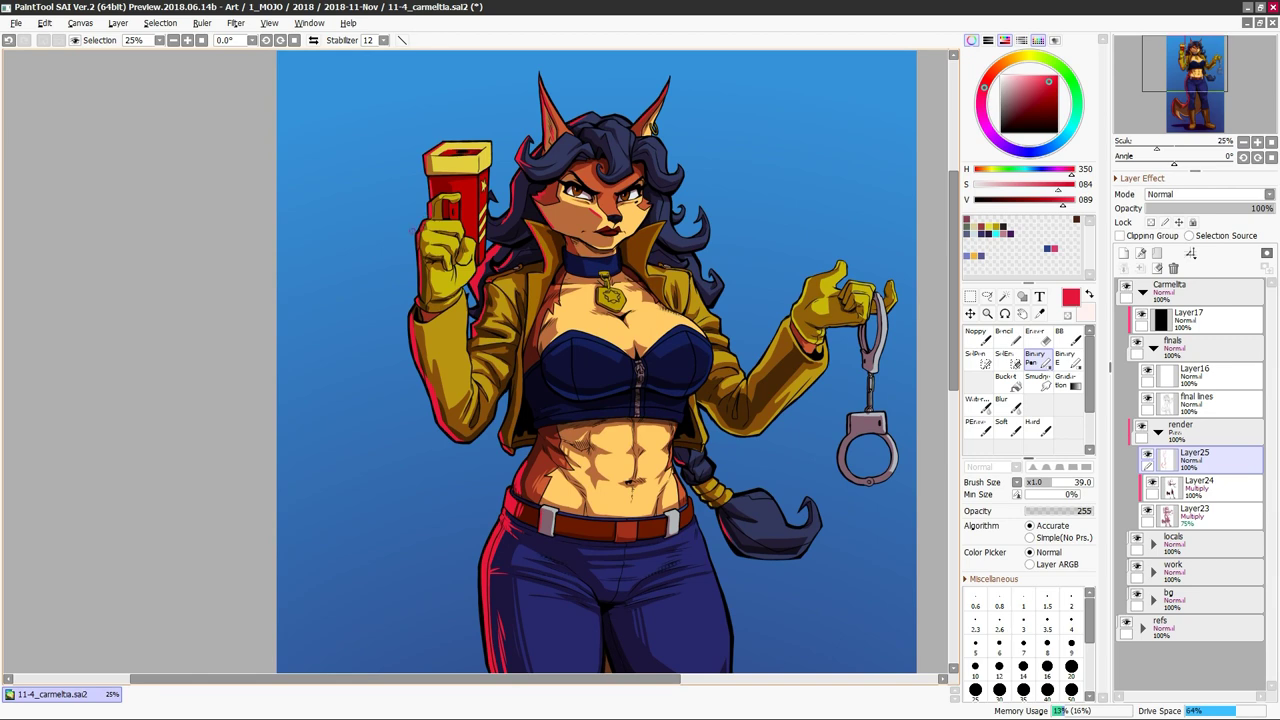
# Move the refs folder to the top of the layer stack so the reference pictures lie over the background
pyautogui.hscroll(3, 480, 360)
pyautogui.moveTo(1160, 622); pyautogui.dragTo(1160, 284)
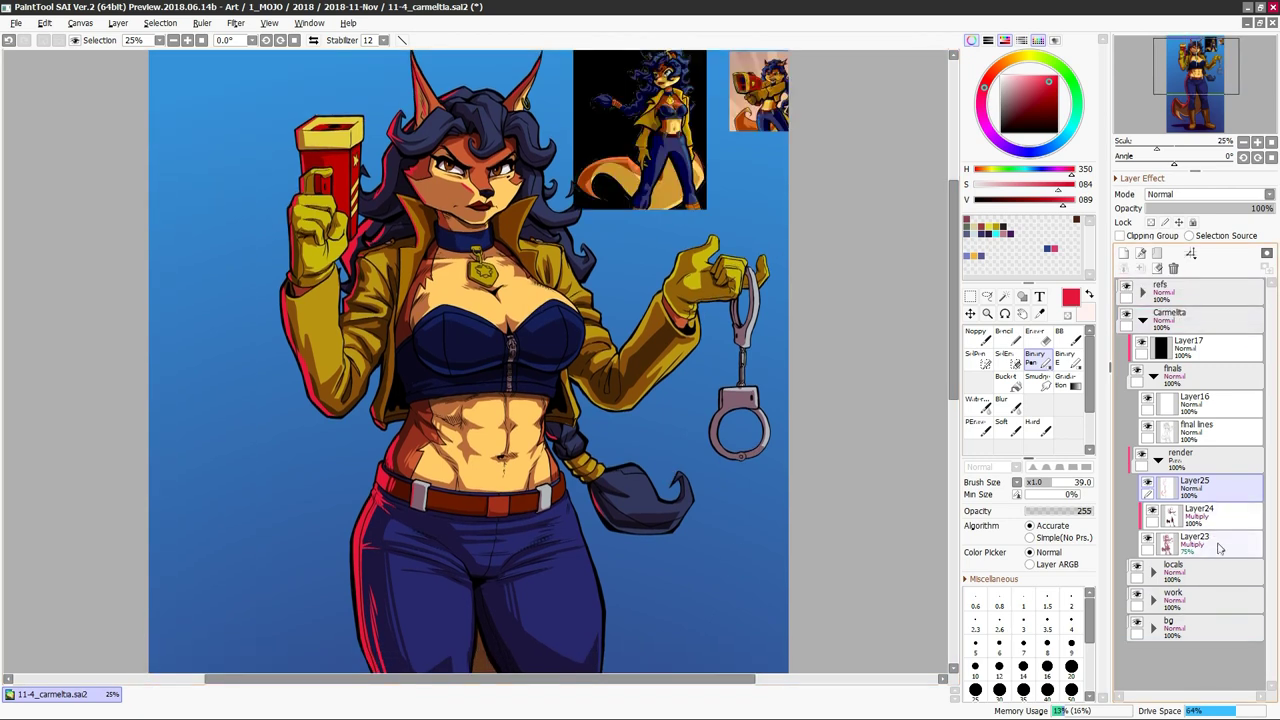
pyautogui.press('h')
pyautogui.press('h')
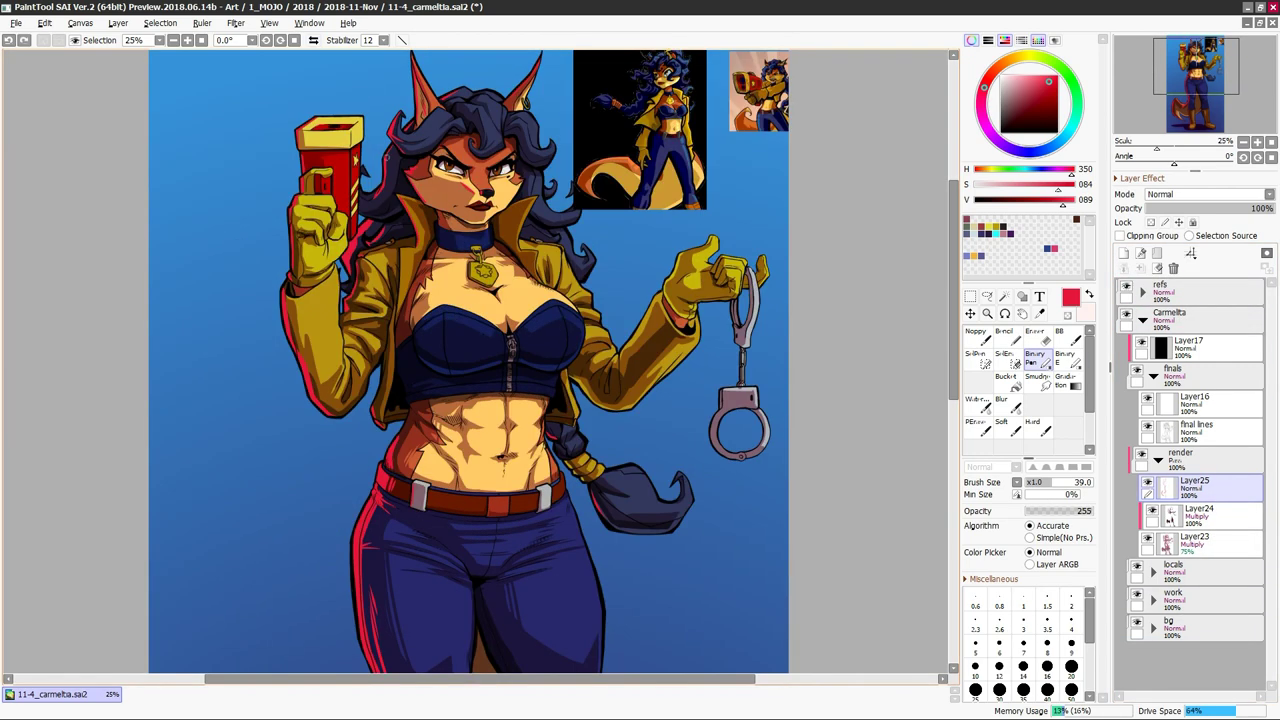
# Paint and trim red rim light on the hair beside the gun, alternating Binary Pen and eraser and checking it mirrored
pyautogui.press('h')
pyautogui.press('e')
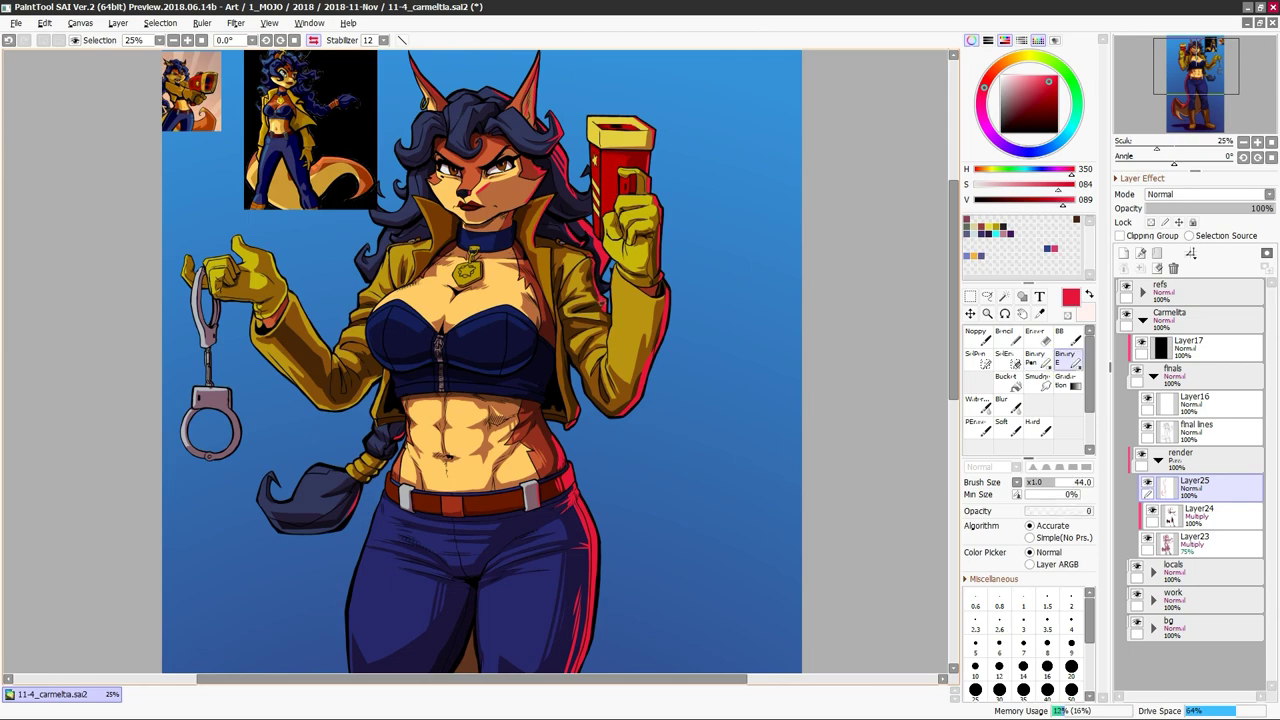
pyautogui.press('h')
pyautogui.press('-')
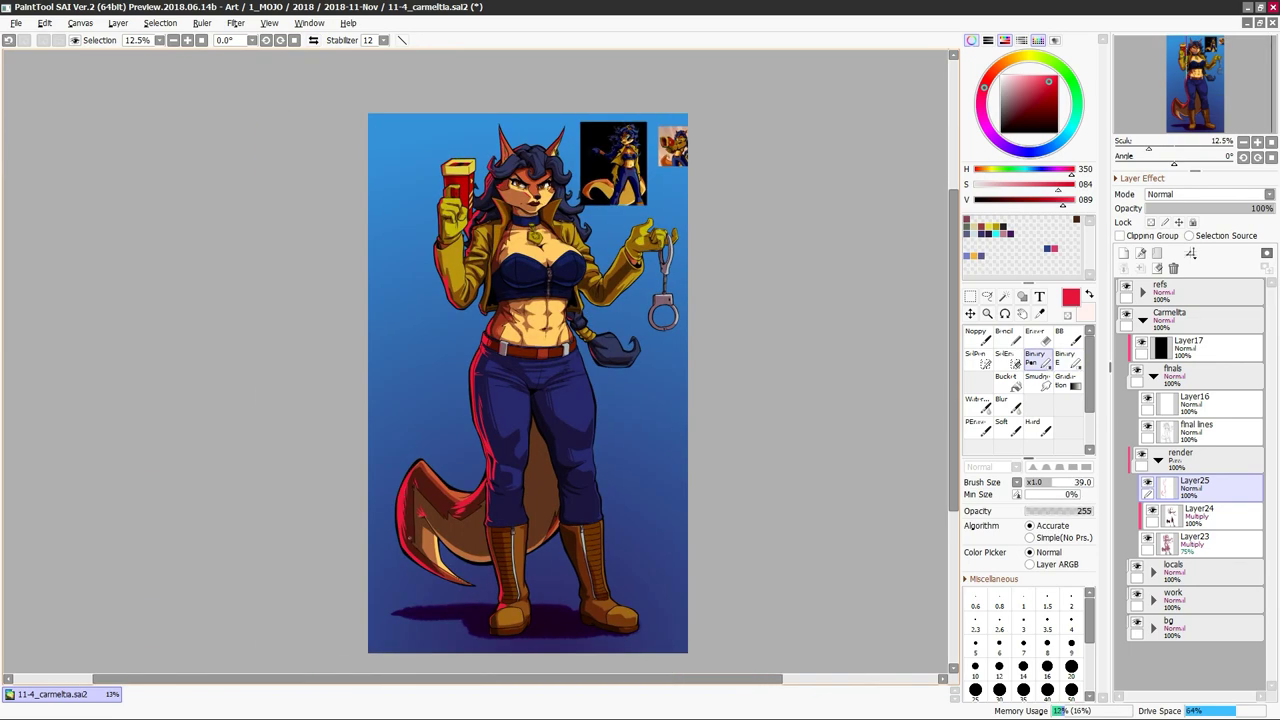
pyautogui.press('h')
pyautogui.press('e')
pyautogui.press('+')
pyautogui.press('h')
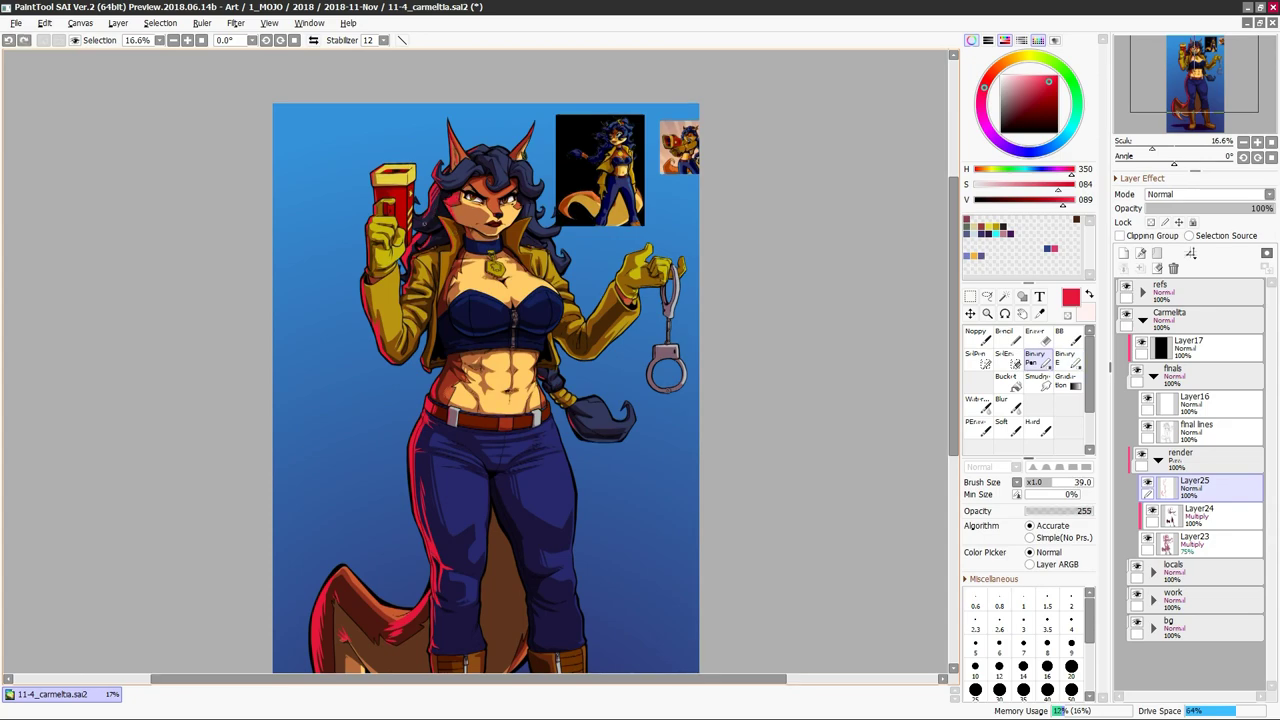
pyautogui.press('h')
# Add a new layer above Layer25 and set it to Shine mode
pyautogui.click(1124, 253)
pyautogui.click(1210, 194)
pyautogui.click(1215, 245)
pyautogui.press('+')
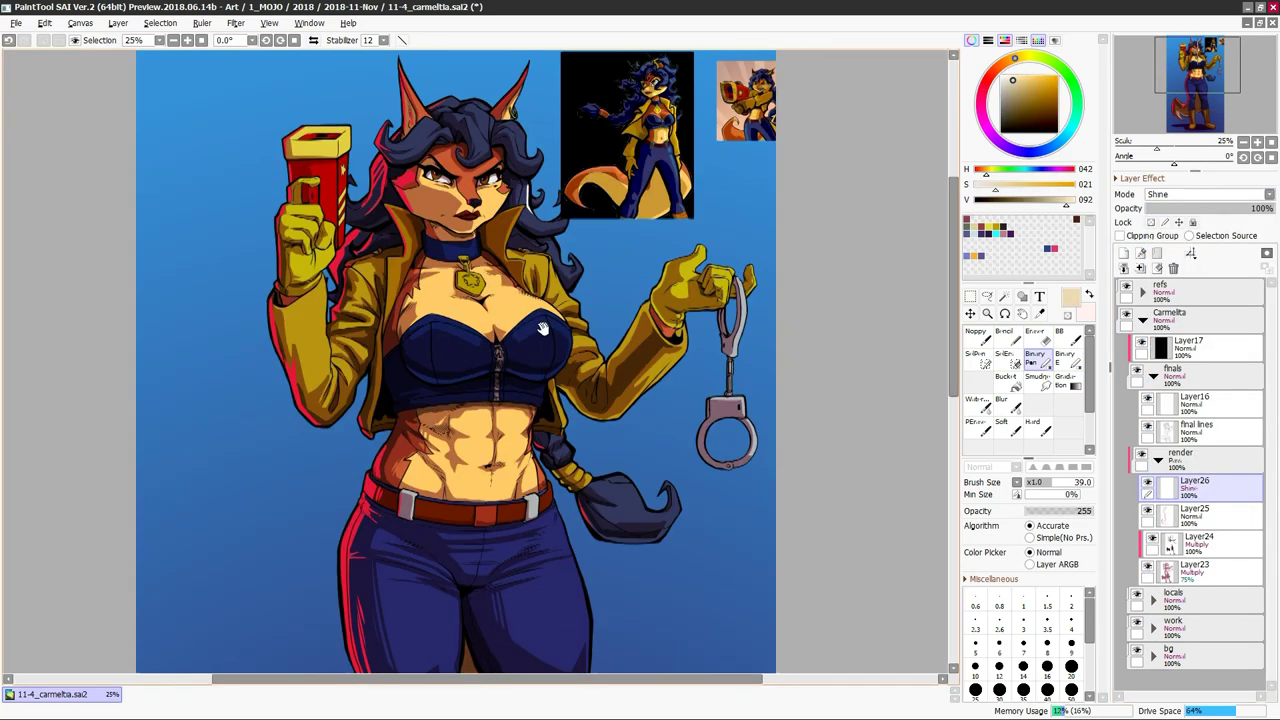
# Start soft highlights on the hair with a size 31 Pencil in the hair's sampled dark blue and hide the refs folder
pyautogui.click(975, 690)
pyautogui.press('b')
pyautogui.keyDown('alt'); pyautogui.click(427, 178); pyautogui.keyUp('alt')
pyautogui.press('h')
pyautogui.press('h')
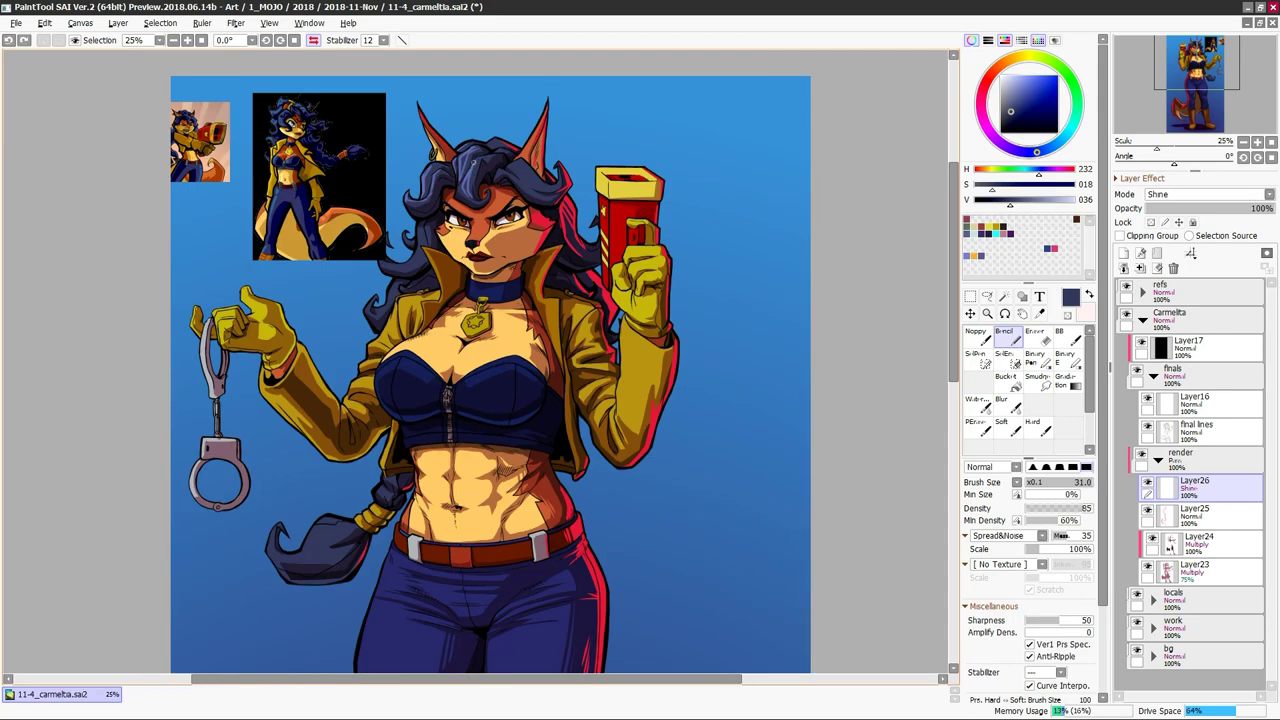
pyautogui.click(1126, 288)
pyautogui.press('h')
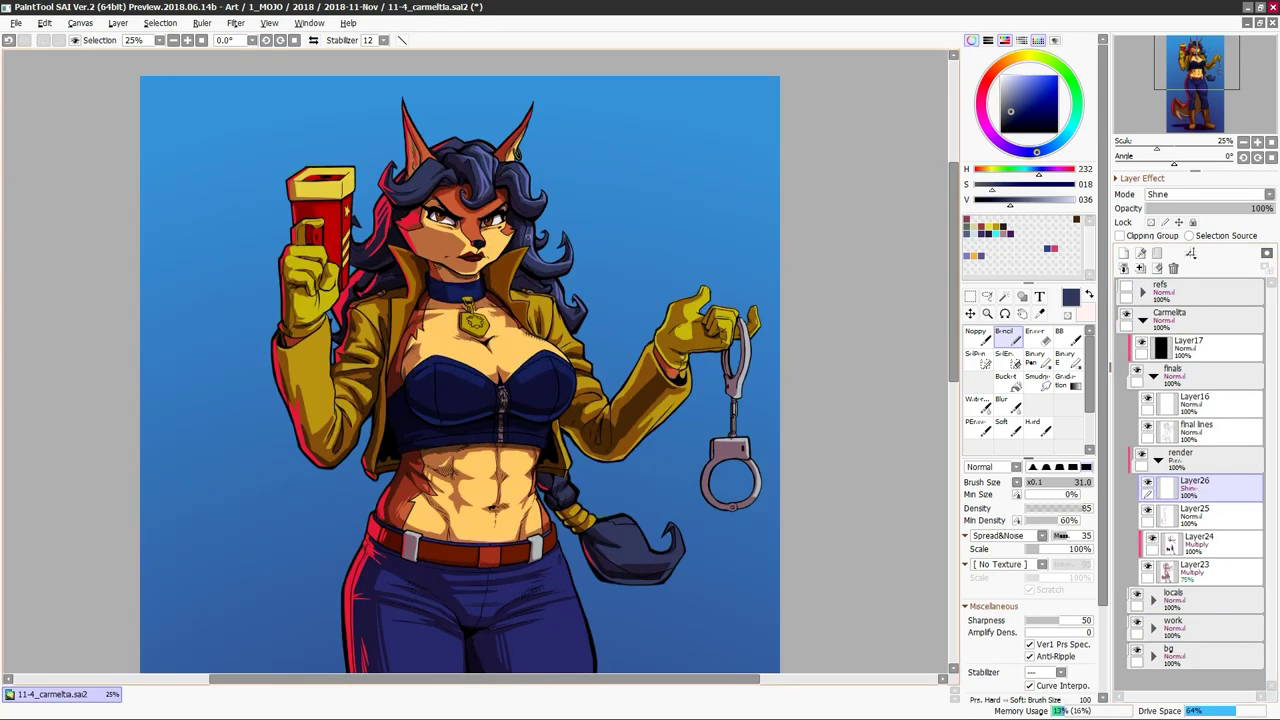
# Continue the blue Shine highlights along the curls and side locks of the hair, checking them mirrored
pyautogui.press('h')
pyautogui.press('h')
pyautogui.press('h')
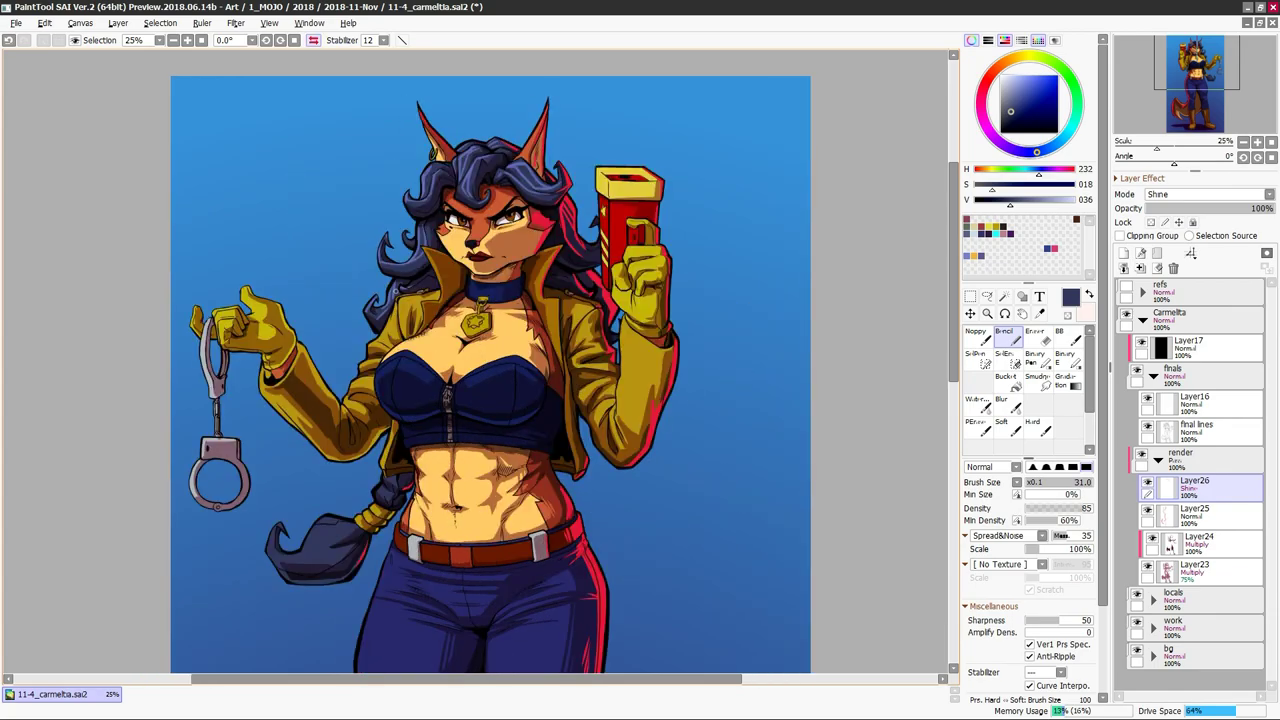
pyautogui.scroll(1, 276, 296)
pyautogui.press('h')
pyautogui.press('h')
pyautogui.press('h')
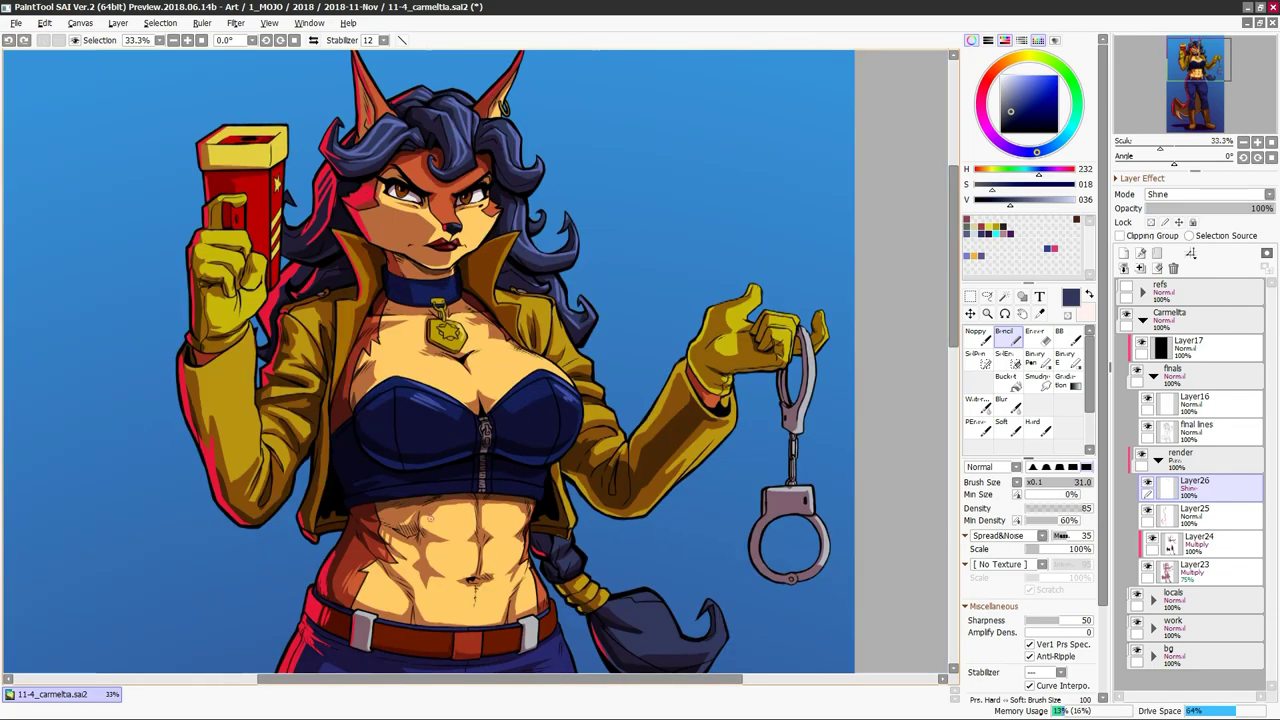
pyautogui.press('h')
# Paint small sheen highlights on the blue bustier with a lighter greyish blue Pencil, keeping Layer26 in Shine mode
pyautogui.scroll(1, 476, 362)
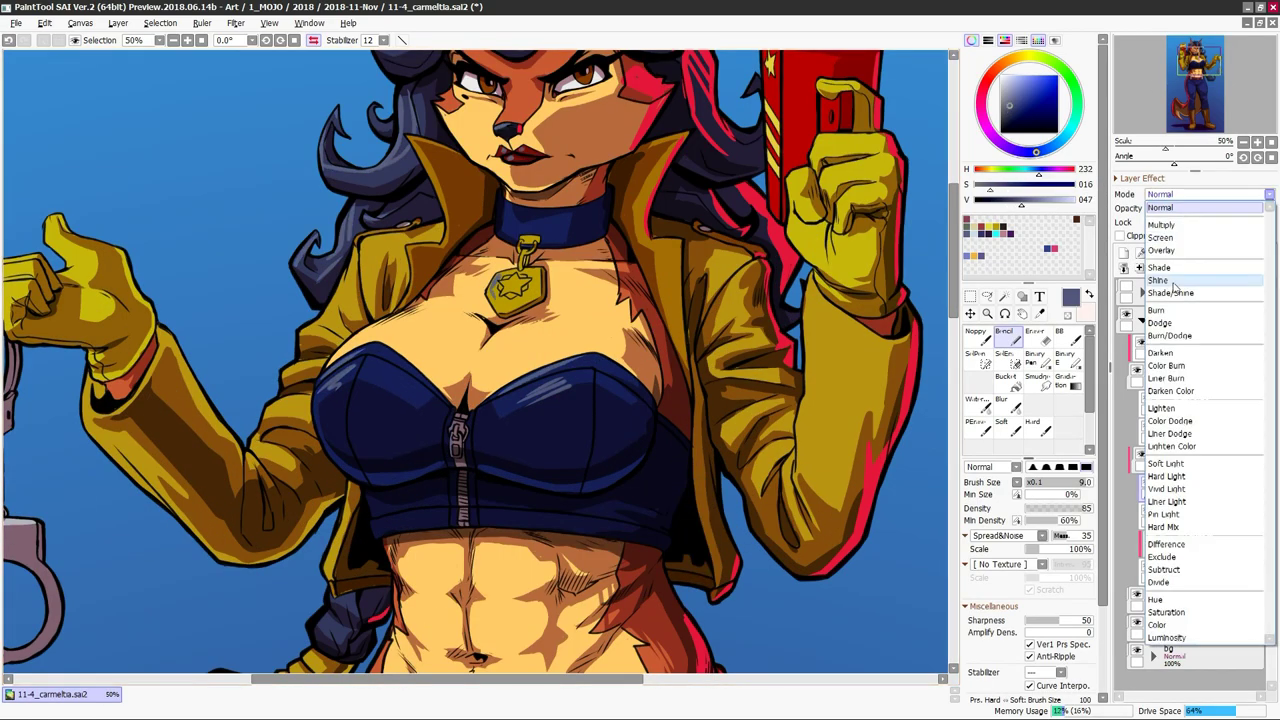
pyautogui.press('h')
pyautogui.press('h')
pyautogui.press('e')
pyautogui.press('n')
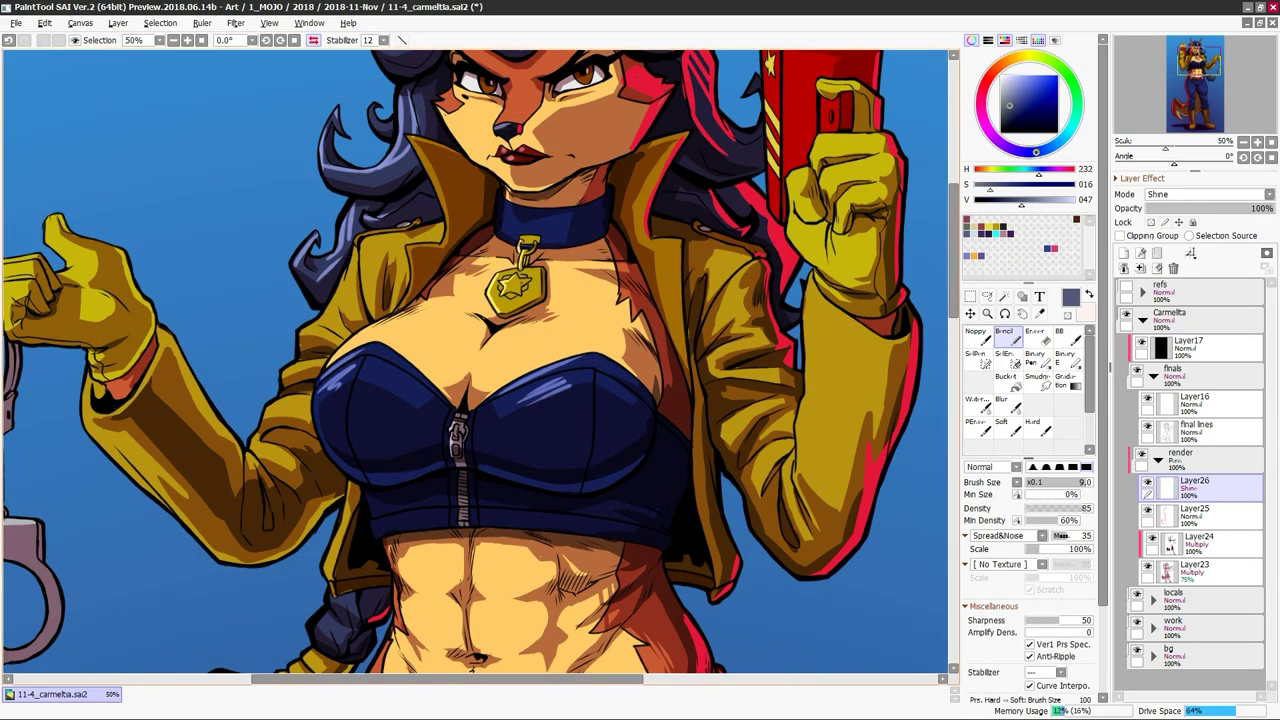
pyautogui.scroll(-1, 476, 362)
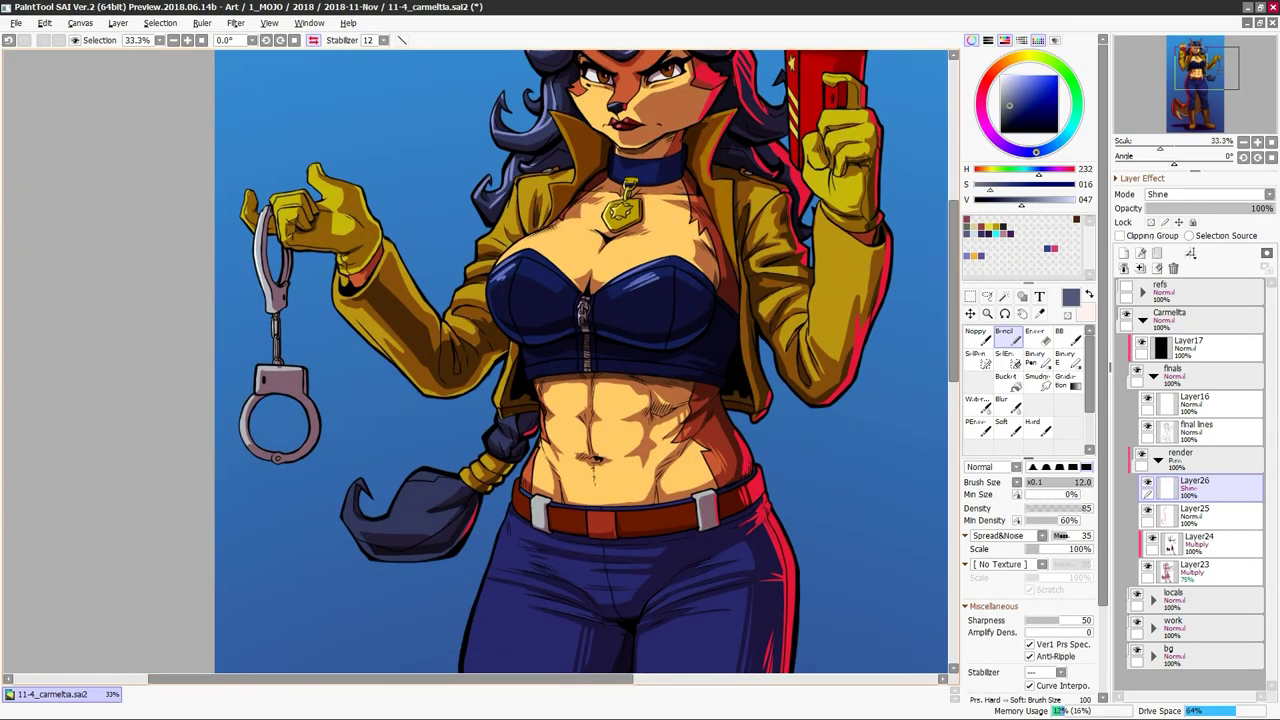
# Paint sheen highlights on the braid's end and the belt loops with the Pencil, checking the figure mirrored
pyautogui.press('h')
pyautogui.press('h')
pyautogui.press('h')
pyautogui.press('h')
pyautogui.press('h')
pyautogui.press('h')
pyautogui.scroll(-1, 437, 469)
pyautogui.moveTo(540, 500); pyautogui.dragTo(443, 330)
pyautogui.press('h')
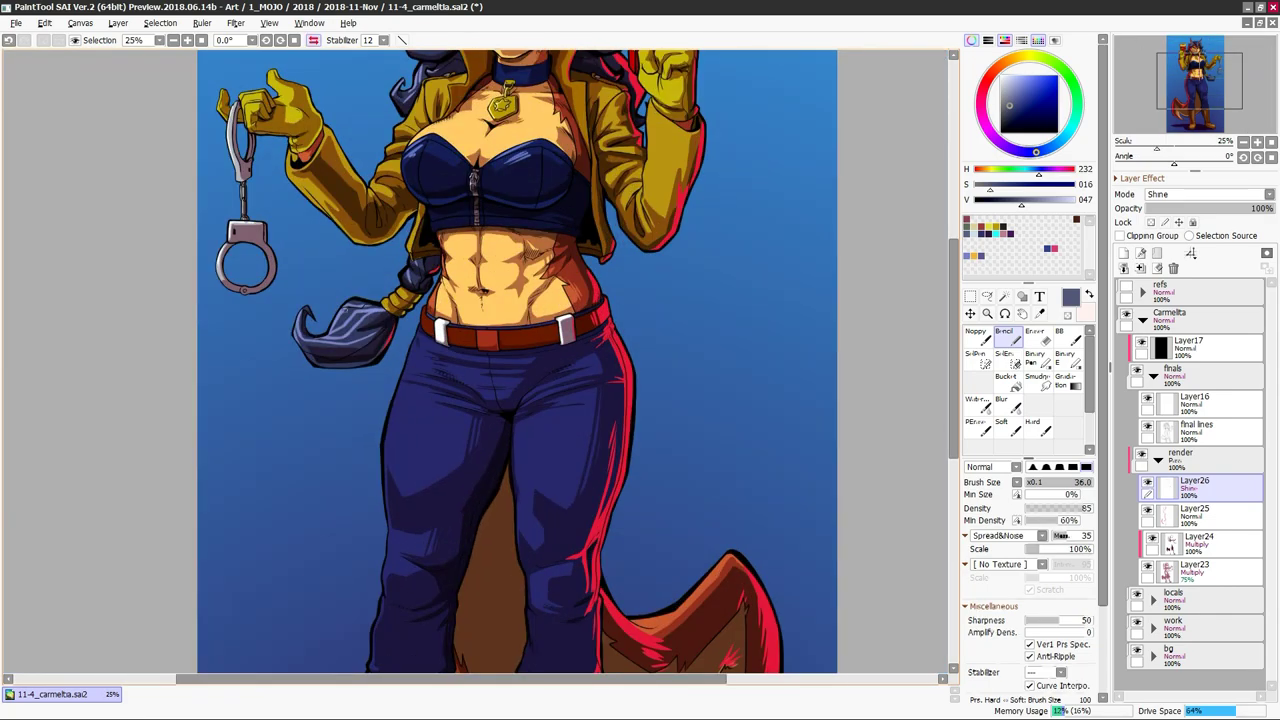
pyautogui.scroll(-1, 709, 366)
pyautogui.press('h')
pyautogui.scroll(1, 585, 326)
pyautogui.press('h')
pyautogui.press('h')
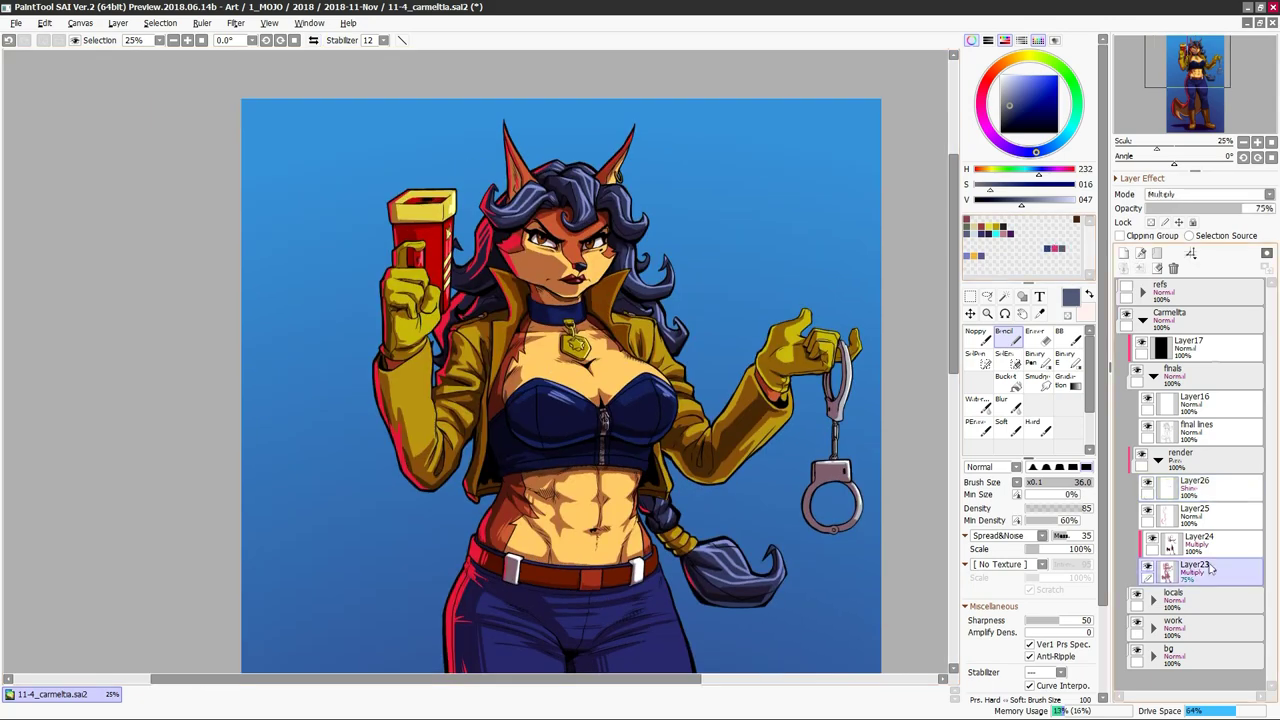
# Shift the hue of Layer24's dark shadows with Hue/Saturation and switch the layer to Normal mode to judge its colour
pyautogui.scroll(-1, 585, 326)
pyautogui.hotkey('ctrl', 'u')
pyautogui.moveTo(591, 549); pyautogui.dragTo(586, 517)
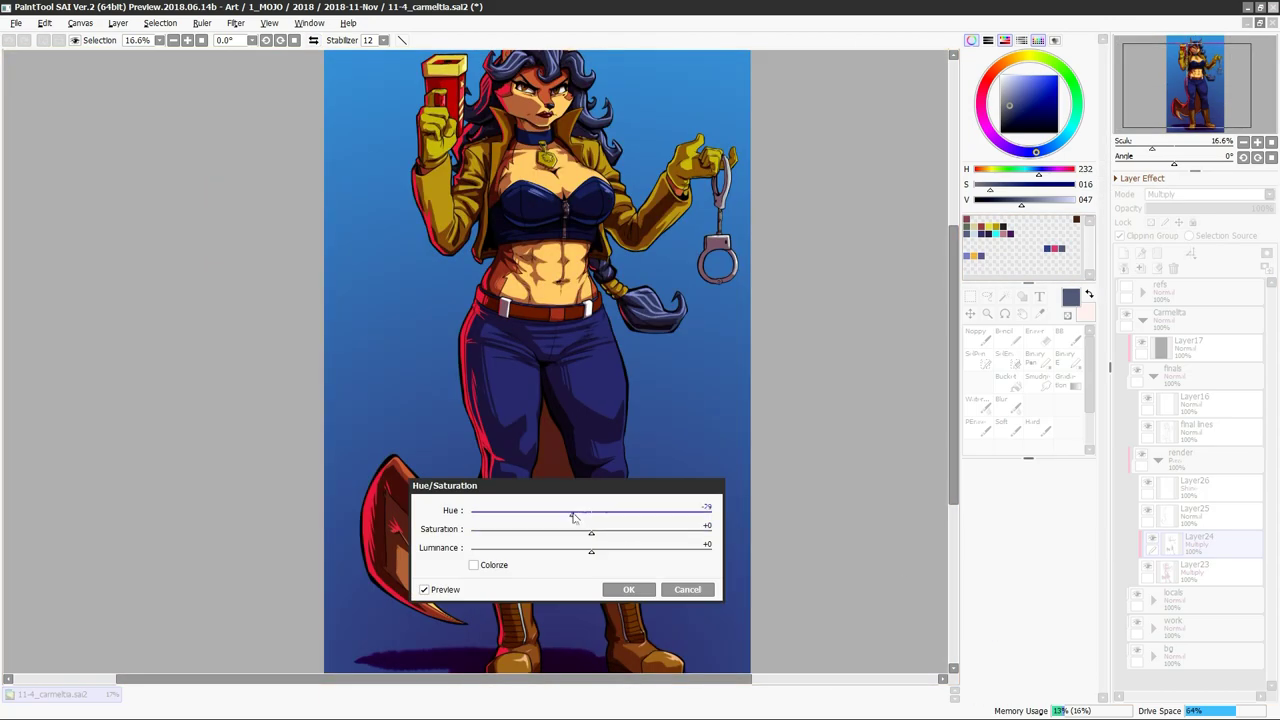
pyautogui.press('Return')
pyautogui.click(1213, 547)
pyautogui.click(1200, 485)
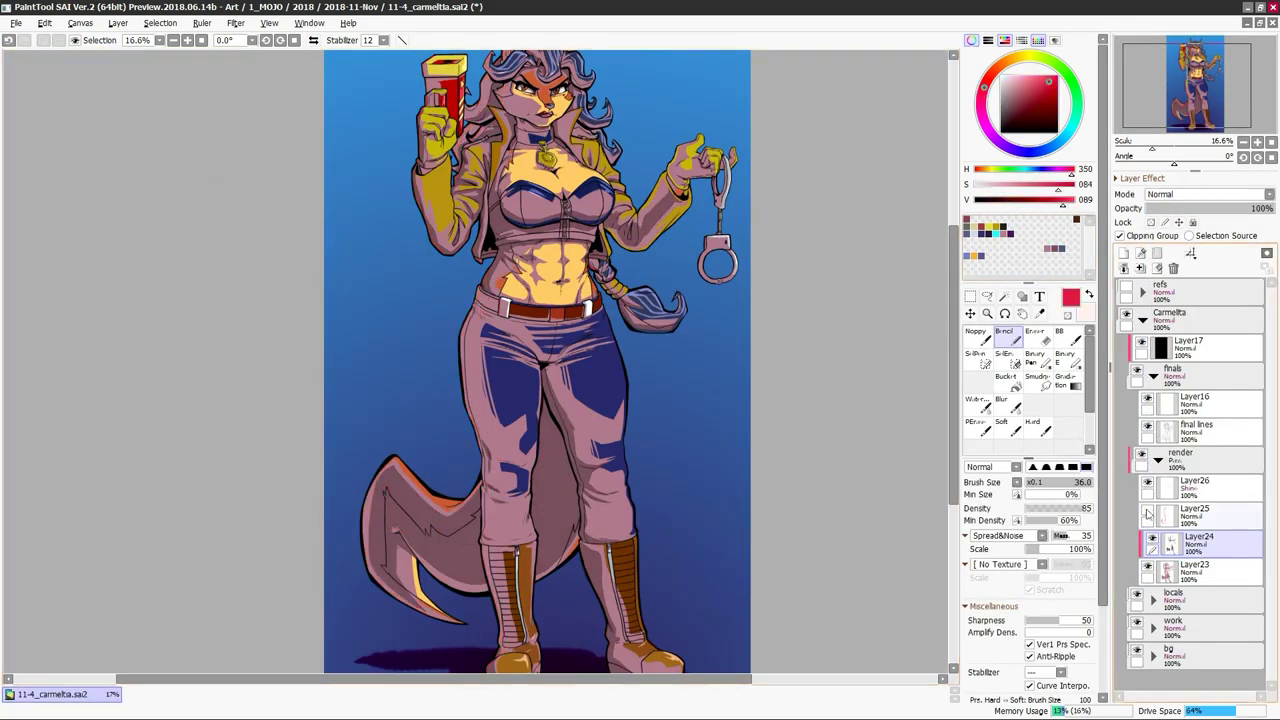
# Set the red rim light layer Layer25 to Shine mode at 100% opacity
pyautogui.scroll(2, 763, 322)
pyautogui.scroll(-3, 763, 322)
pyautogui.click(1210, 194)
pyautogui.click(1210, 212)
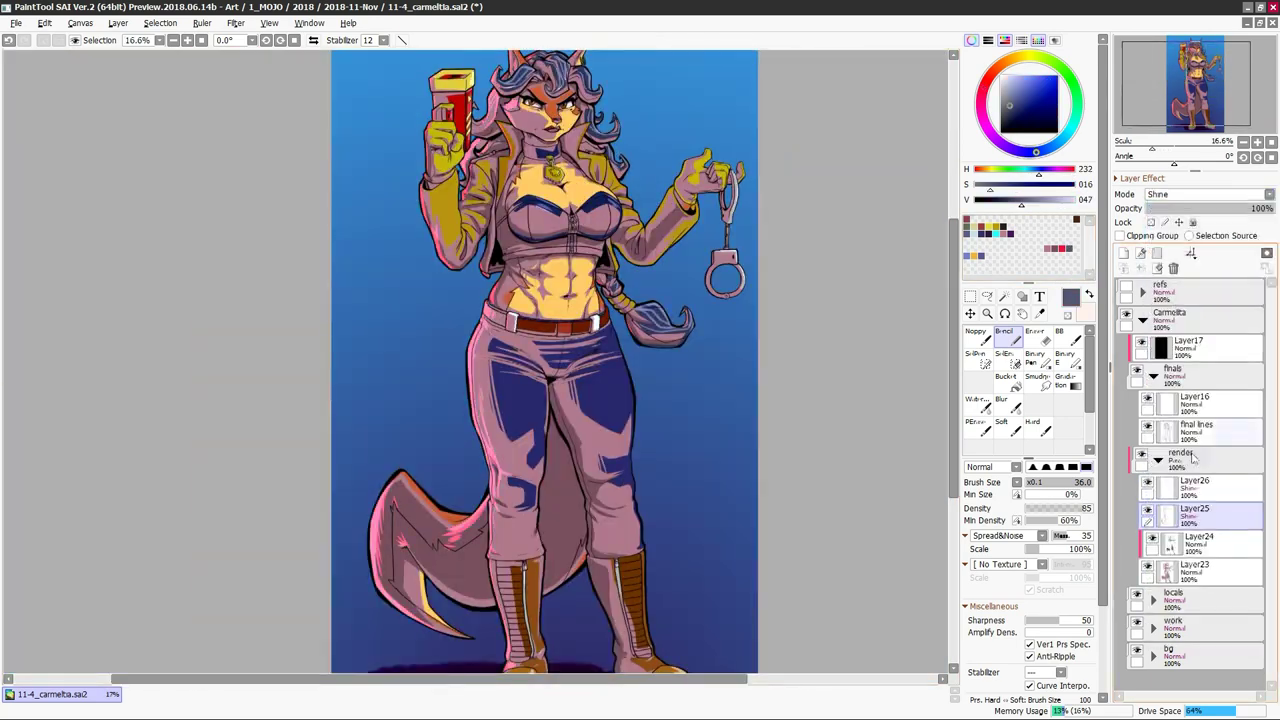
# Readjust Layer24's shadow colour with Hue/Saturation in Multiply mode and save the drawing
pyautogui.click(1200, 540)
pyautogui.hotkey('ctrl', 'u')
pyautogui.moveTo(871, 413); pyautogui.dragTo(934, 437)
pyautogui.click(908, 474)
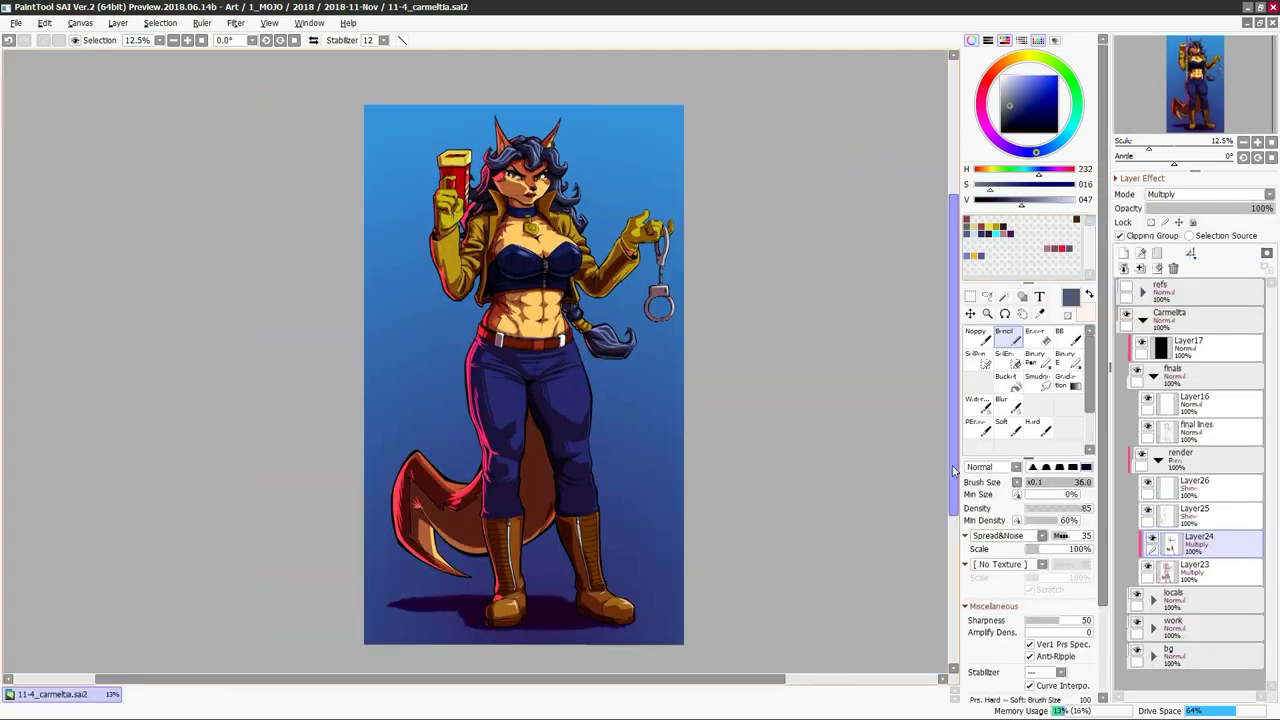
# Touch up the dark shadows on Layer24 with a size 62 Binary Pen in their sampled muted red, checking them mirrored
pyautogui.scroll(1, 445, 529)
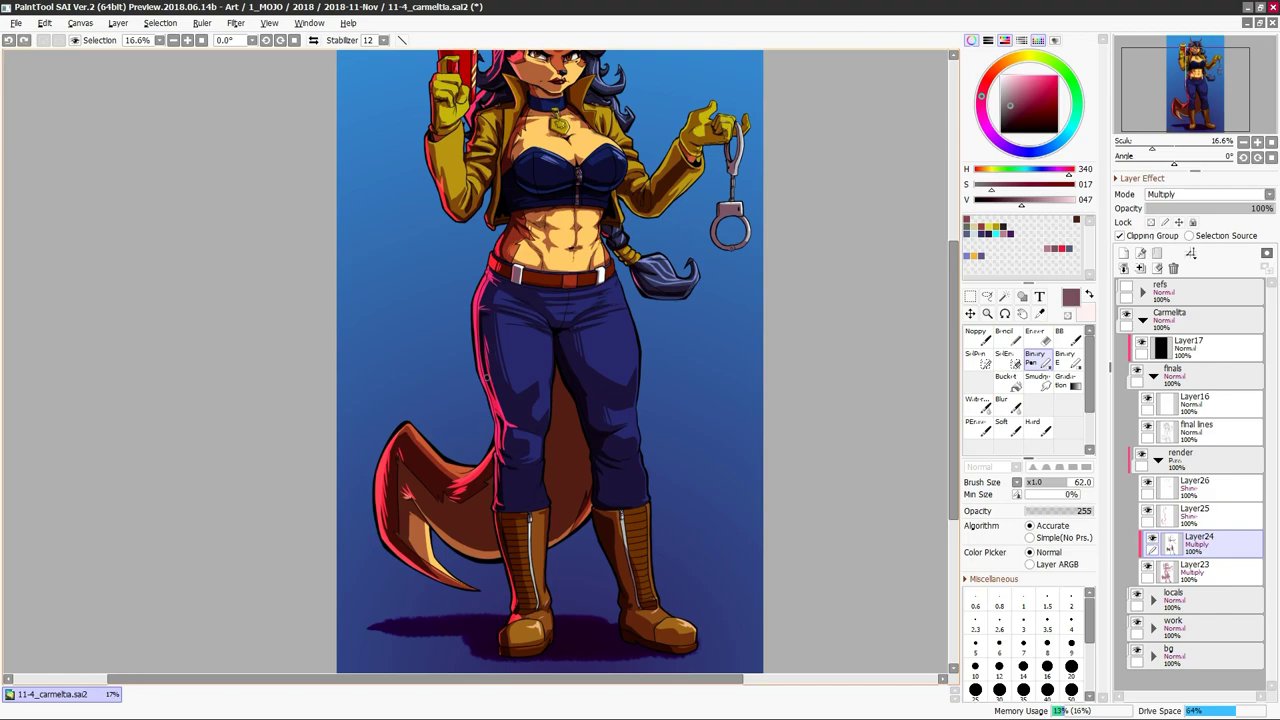
pyautogui.press('h')
pyautogui.scroll(-1, 677, 457)
pyautogui.press('h')
# Paint pink highlights on the lips and light accents on the nose with a size 10 Pencil
pyautogui.scroll(4, 583, 405)
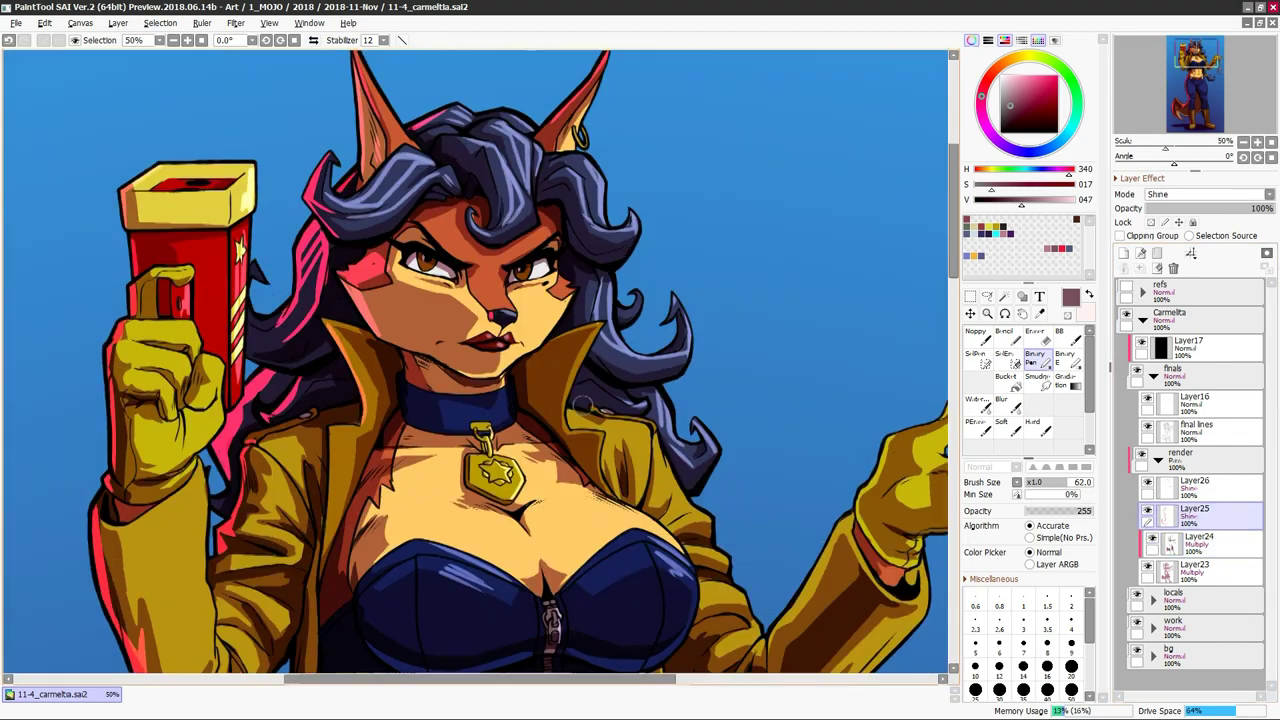
pyautogui.scroll(4, 583, 405)
pyautogui.press('b')
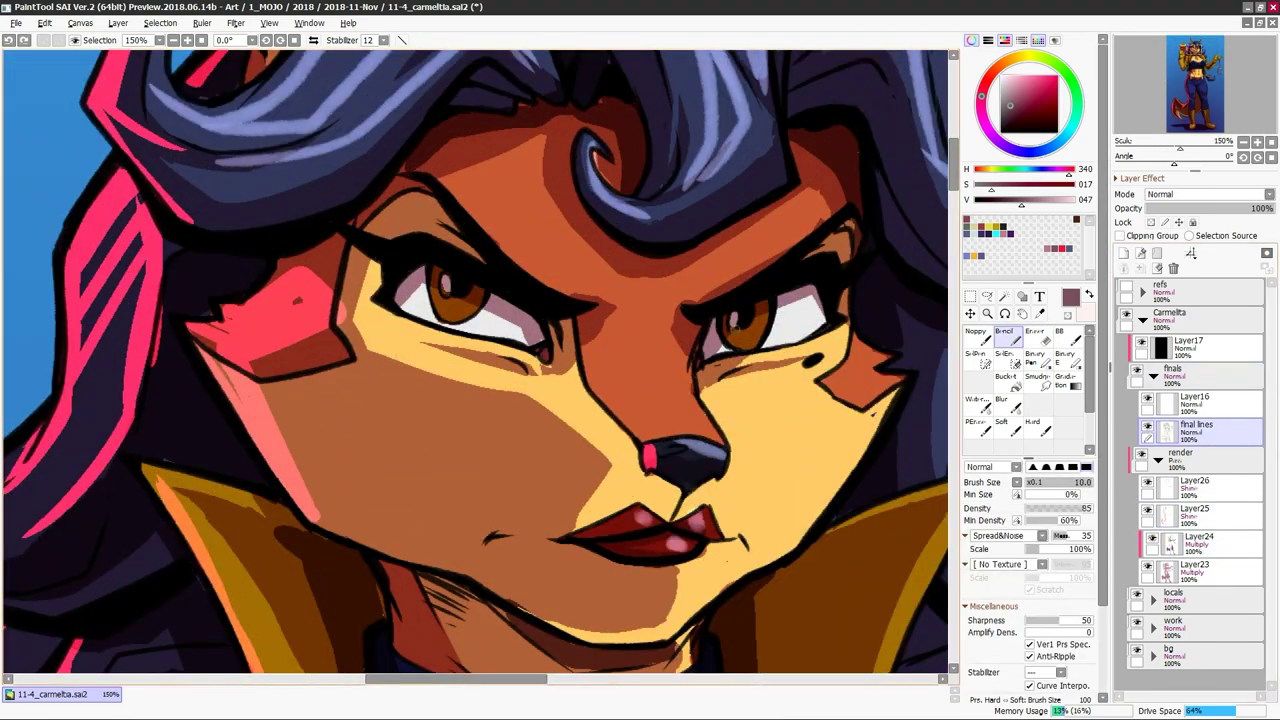
# Add a layer named aboveline at the top of the Carmelita folder and paint white glints in the eyes
pyautogui.write('aboveline')
pyautogui.press('Return')
pyautogui.scroll(-2, 691, 369)
# Shade the selected irises above the flat colours using a Multiply layer with the Watercolor brush, and add a Shine layer over it
pyautogui.scroll(1, 691, 369)
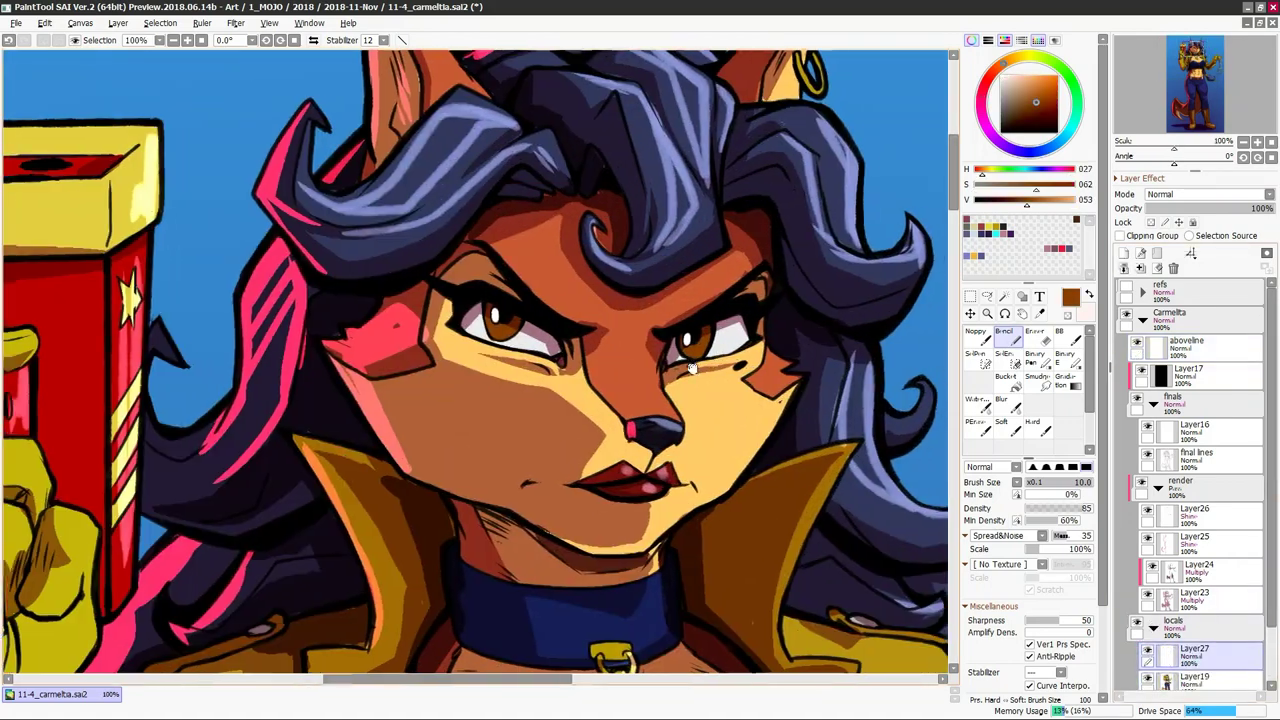
pyautogui.click(691, 367)
pyautogui.press('w')
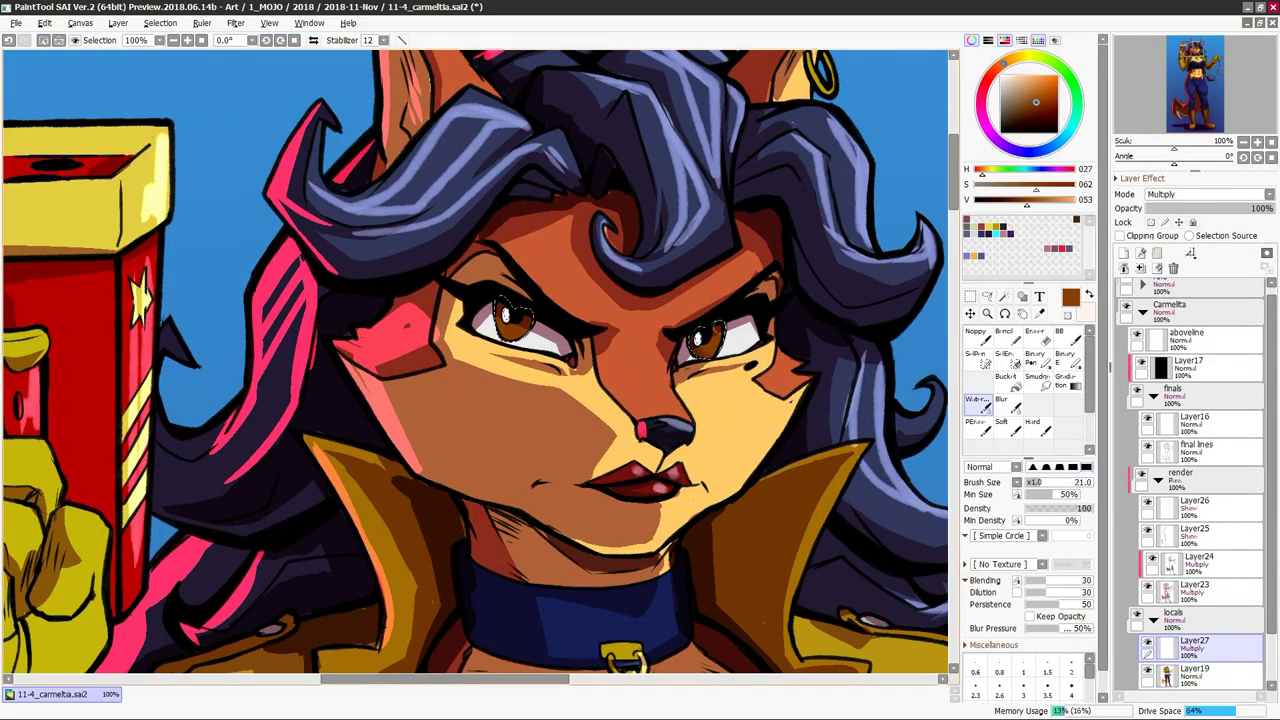
pyautogui.hotkey('ctrl', 'shift', 'n')
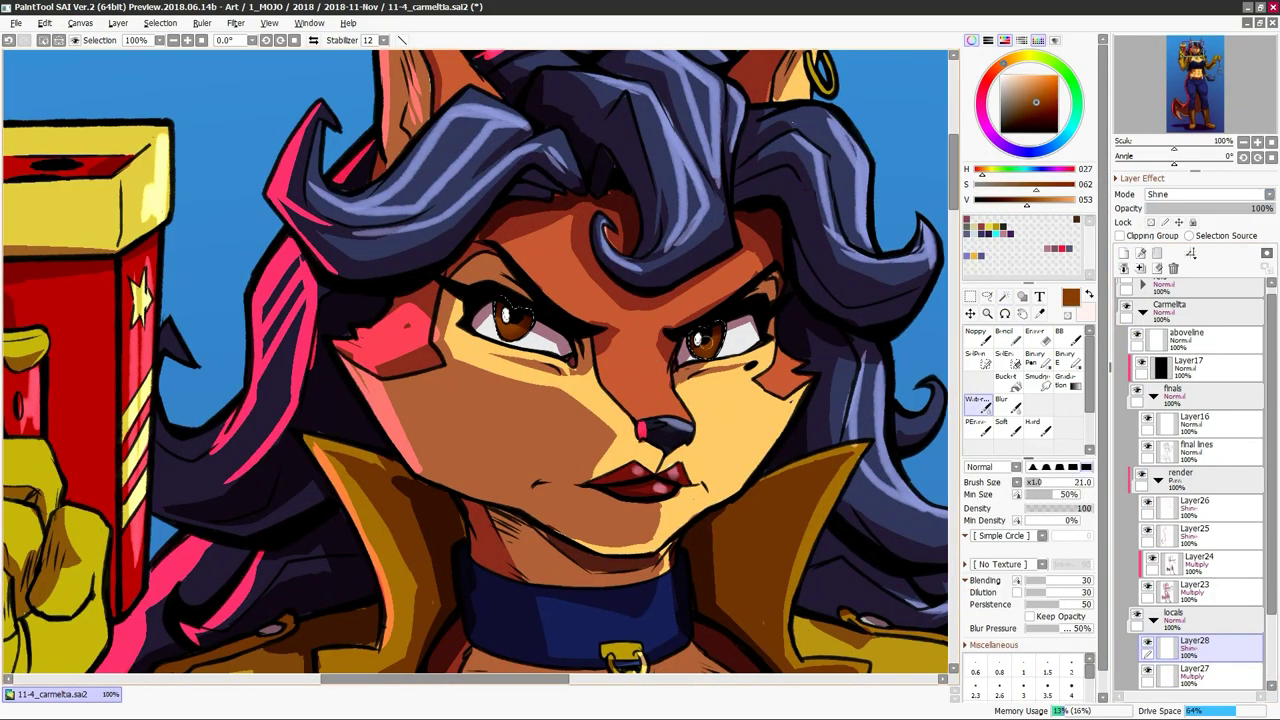
# Touch up the highlights on Layer26 with a size 13 Binary Pen in muted blue, checking the figure mirrored
pyautogui.scroll(-3, 475, 367)
pyautogui.press('h')
pyautogui.click(1195, 505)
pyautogui.click(1035, 357)
pyautogui.press('h')
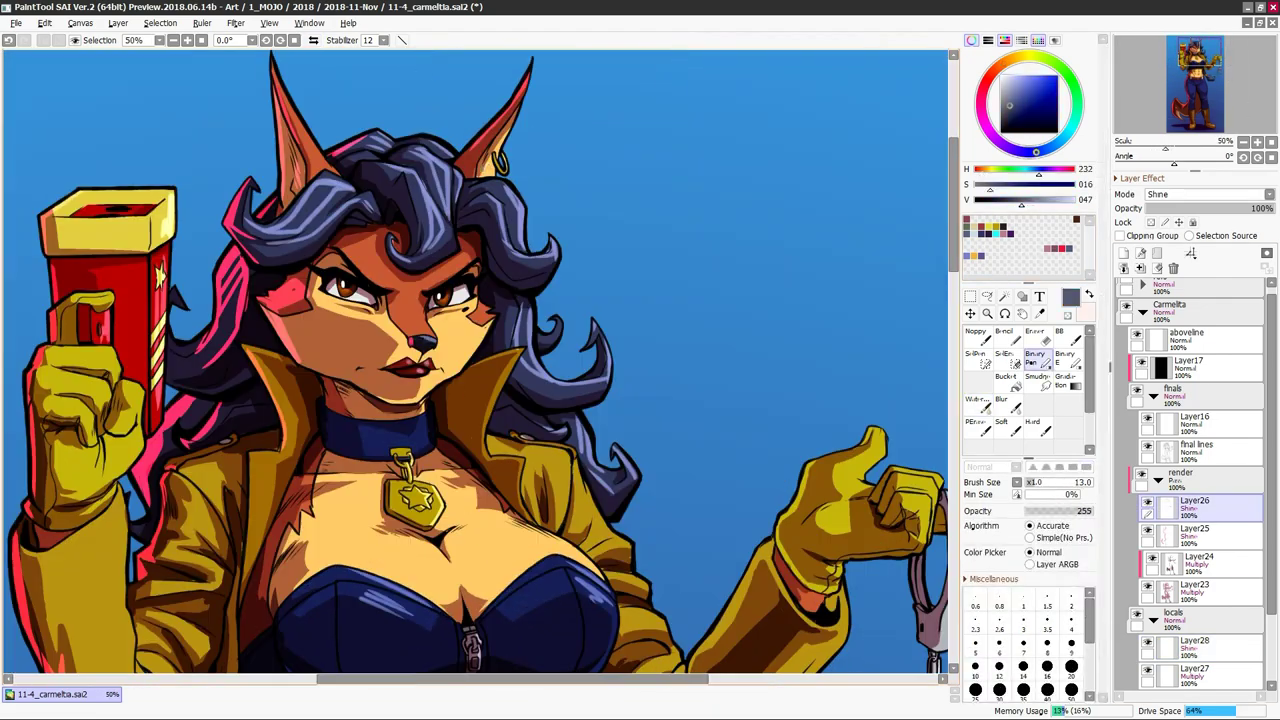
# Touch up the dark shadows on Layer24 with a size 31 Binary Pen in their muted red and save the drawing
pyautogui.scroll(-1, 475, 367)
pyautogui.scroll(-3, 475, 367)
pyautogui.click(1195, 562)
pyautogui.scroll(-1, 593, 517)
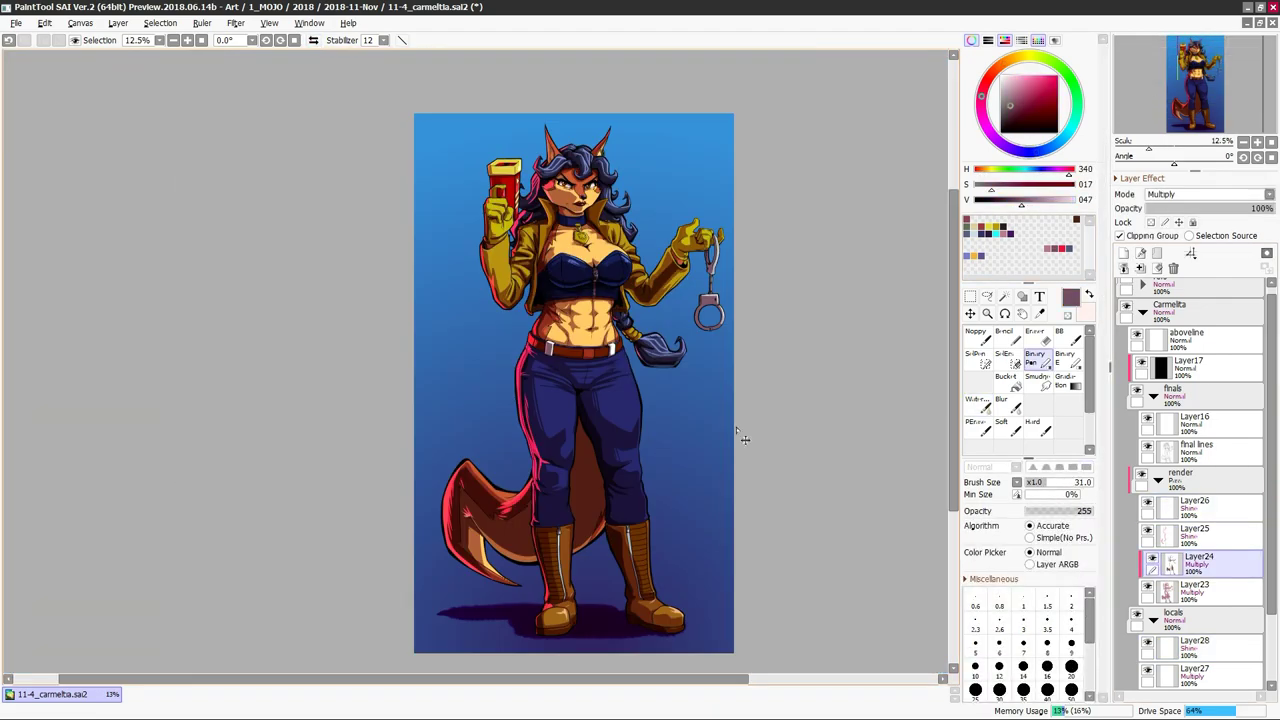
pyautogui.keyDown('alt'); pyautogui.click(406, 142); pyautogui.keyUp('alt')
pyautogui.scroll(1, 637, 423)
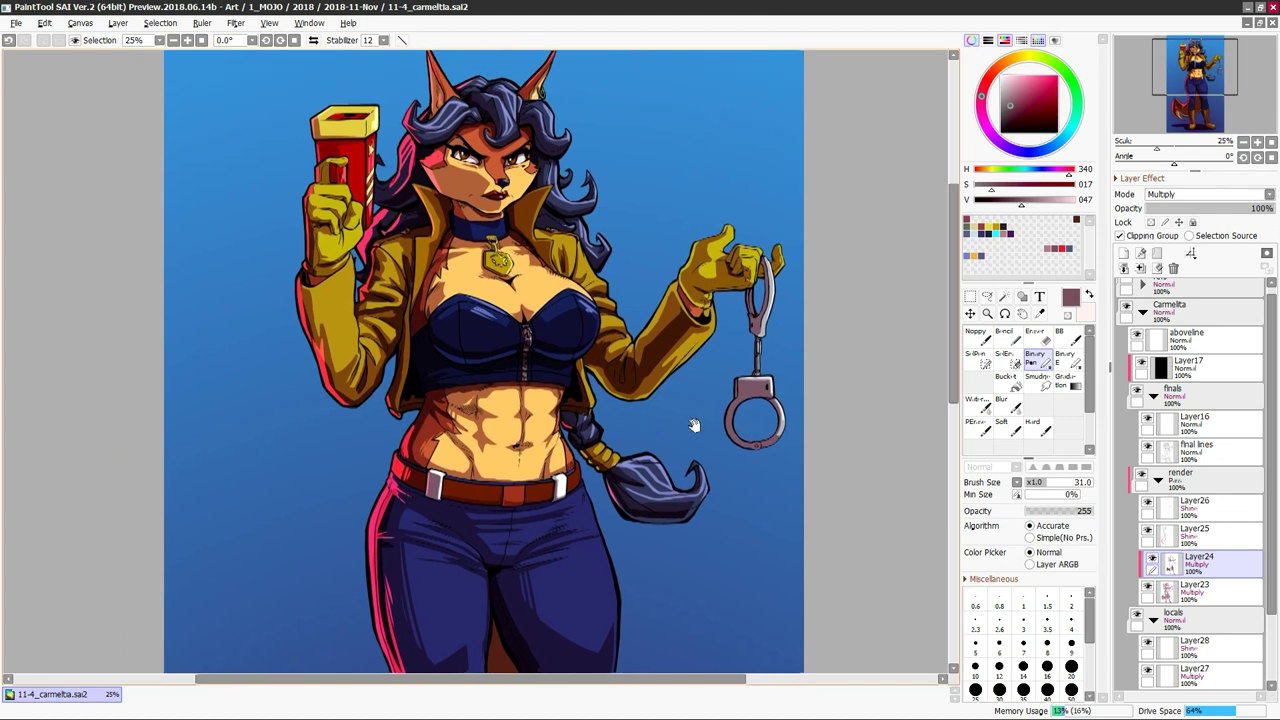
# Sample the shadow colour from Layer23 and adjust that layer with Hue/Saturation
pyautogui.click(1195, 505)
pyautogui.click(1165, 535)
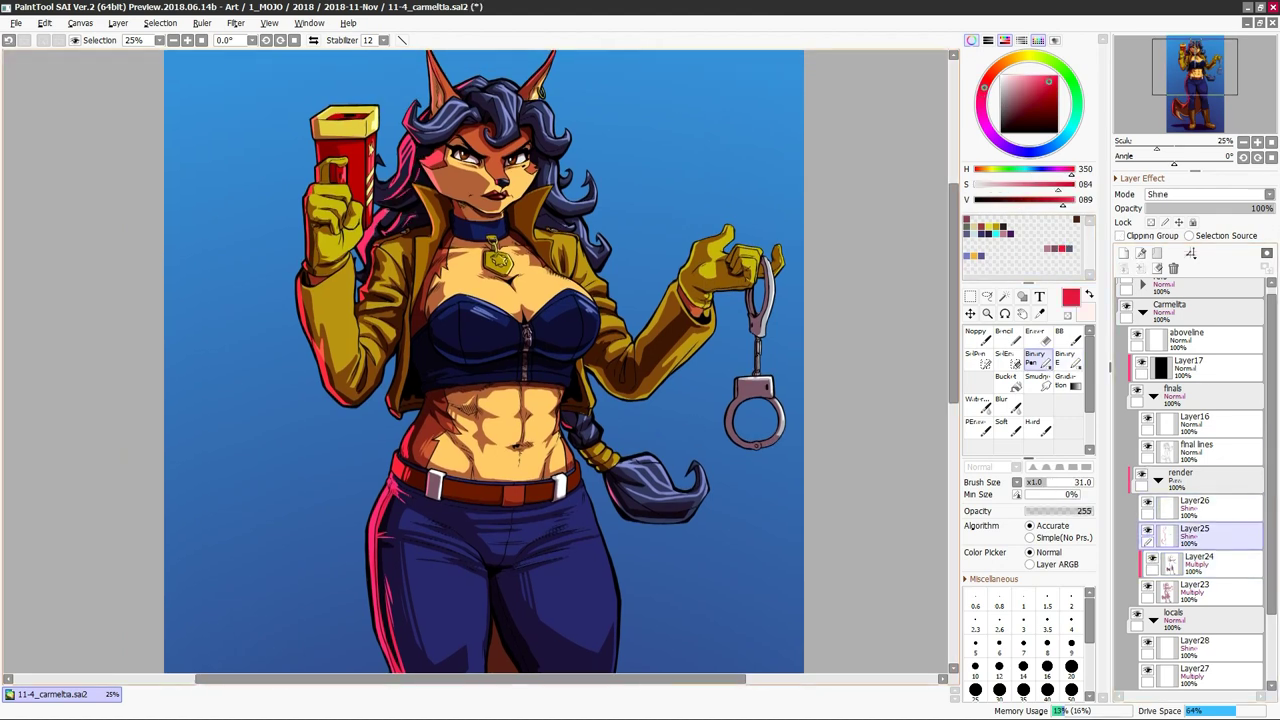
pyautogui.press('Down')
pyautogui.press('Down')
pyautogui.keyDown('alt'); pyautogui.click(350, 168); pyautogui.keyUp('alt')
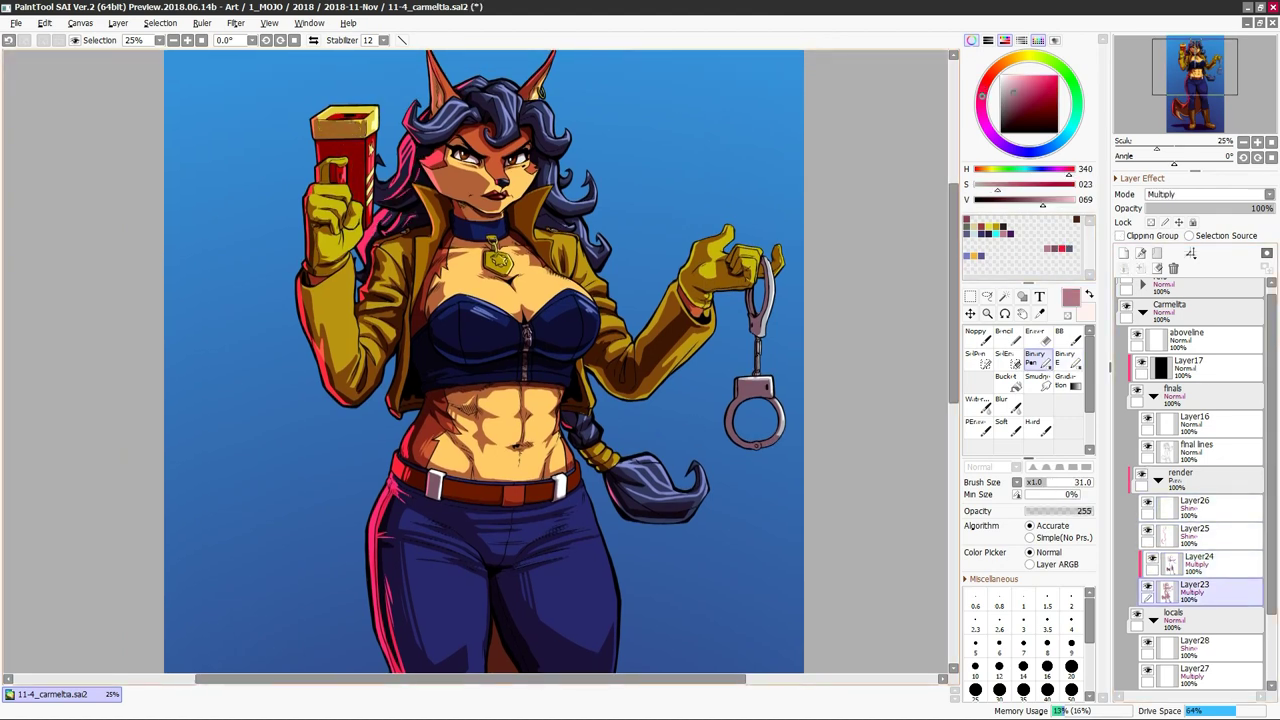
pyautogui.scroll(-1, 483, 360)
pyautogui.hotkey('ctrl', 'u')
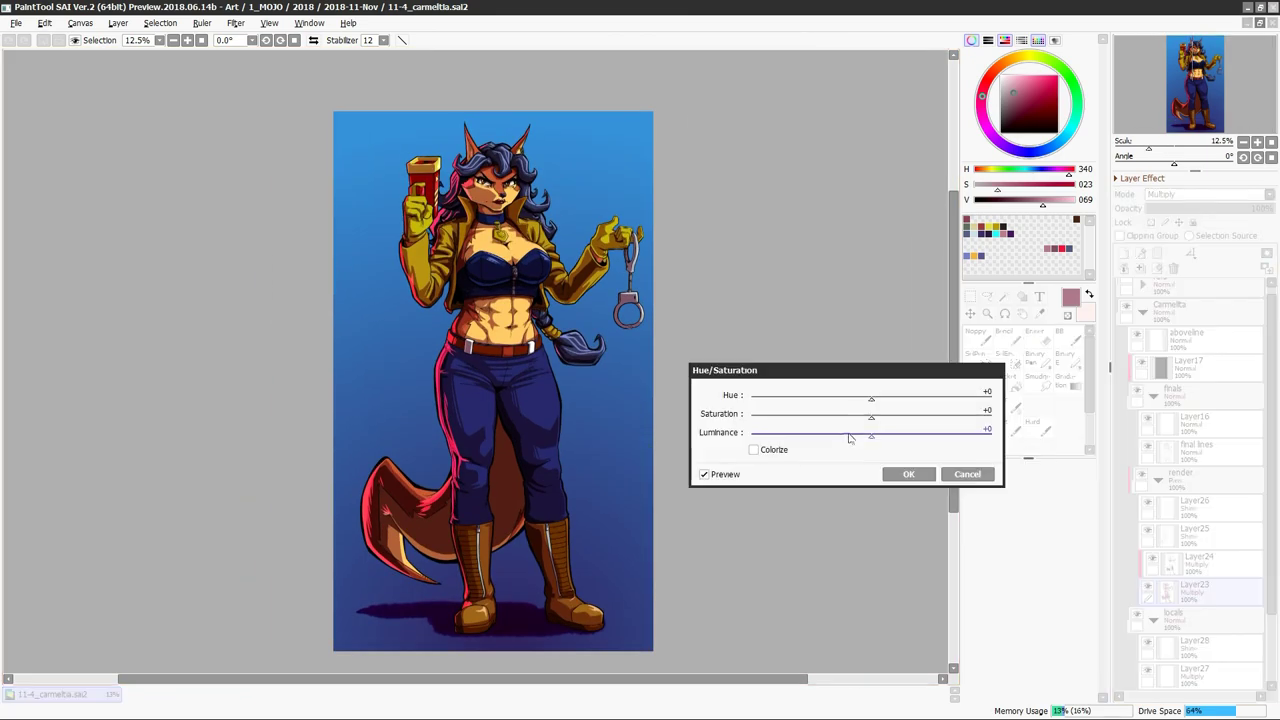
pyautogui.press('Return')
pyautogui.scroll(2, 480, 360)
pyautogui.scroll(-1, 480, 360)
# Add a layer atop the render folder and fill it with a pale pink circular gradient fading to transparency from the figure's upper right
pyautogui.press('Up')
pyautogui.press('Up')
pyautogui.scroll(-1, 480, 360)
pyautogui.hotkey('ctrl', 'shift', 'n')
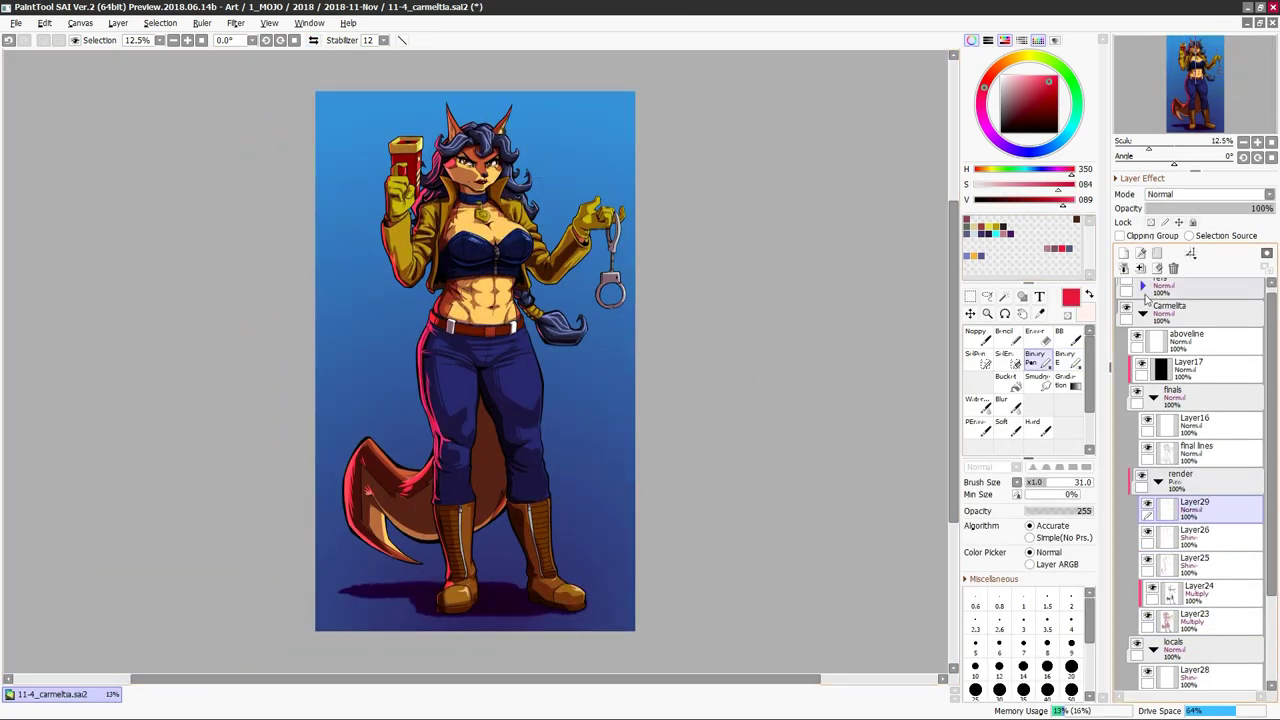
pyautogui.click(1206, 194)
pyautogui.click(1062, 378)
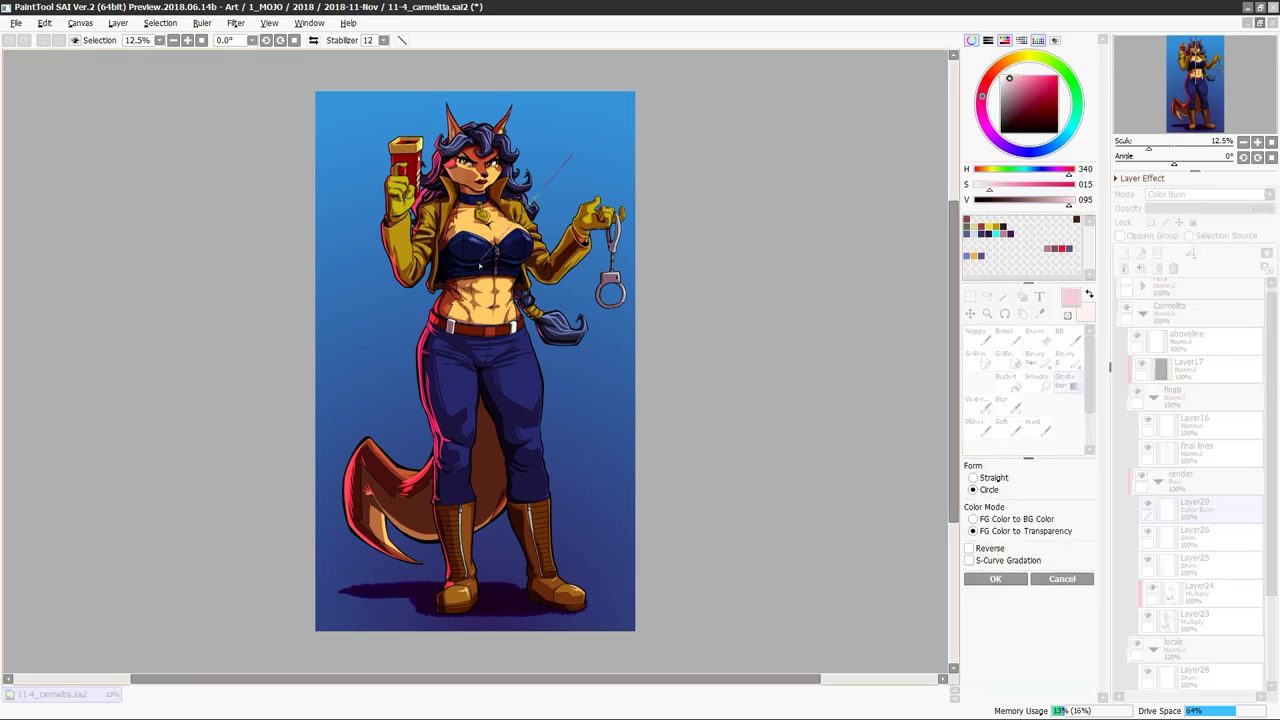
pyautogui.moveTo(570, 150); pyautogui.dragTo(430, 343)
pyautogui.press('Return')
# Set the gradient layer to Color Dodge at 20% opacity, select the shadow areas, and add a second gradient layer in Color Burn mode
pyautogui.click(1206, 194)
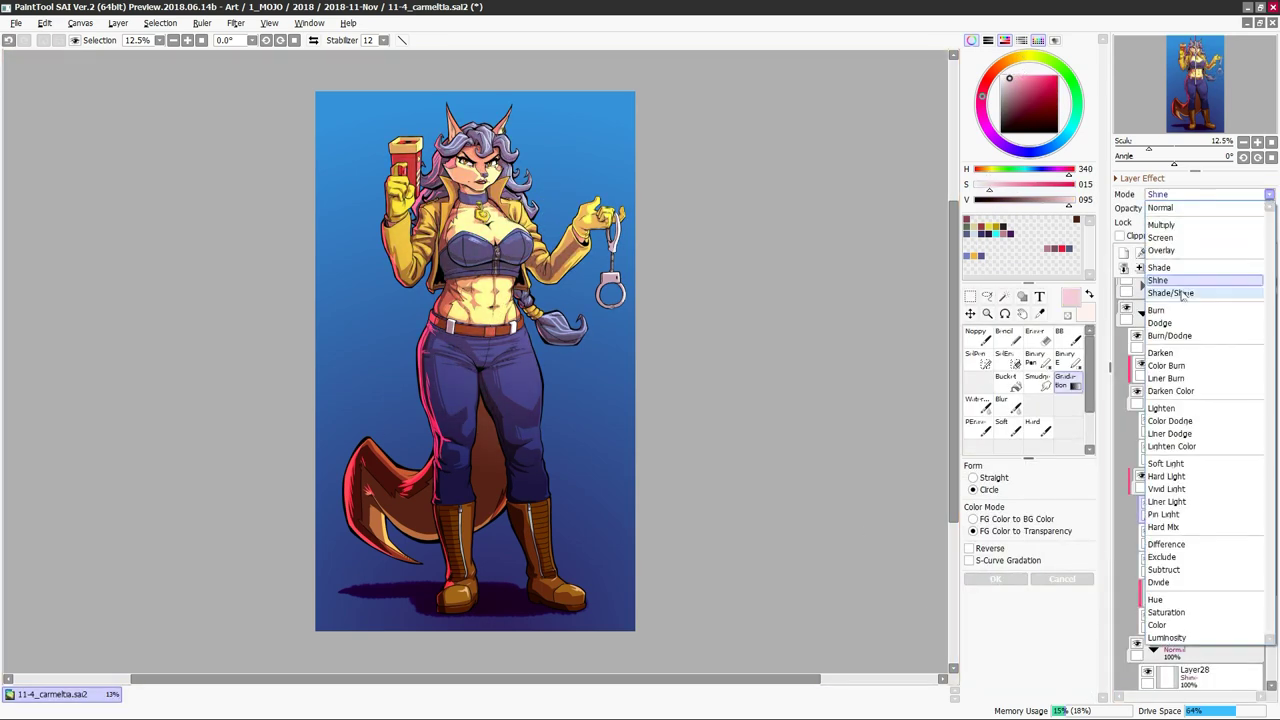
pyautogui.press('Escape')
pyautogui.click(1004, 297)
pyautogui.click(1206, 194)
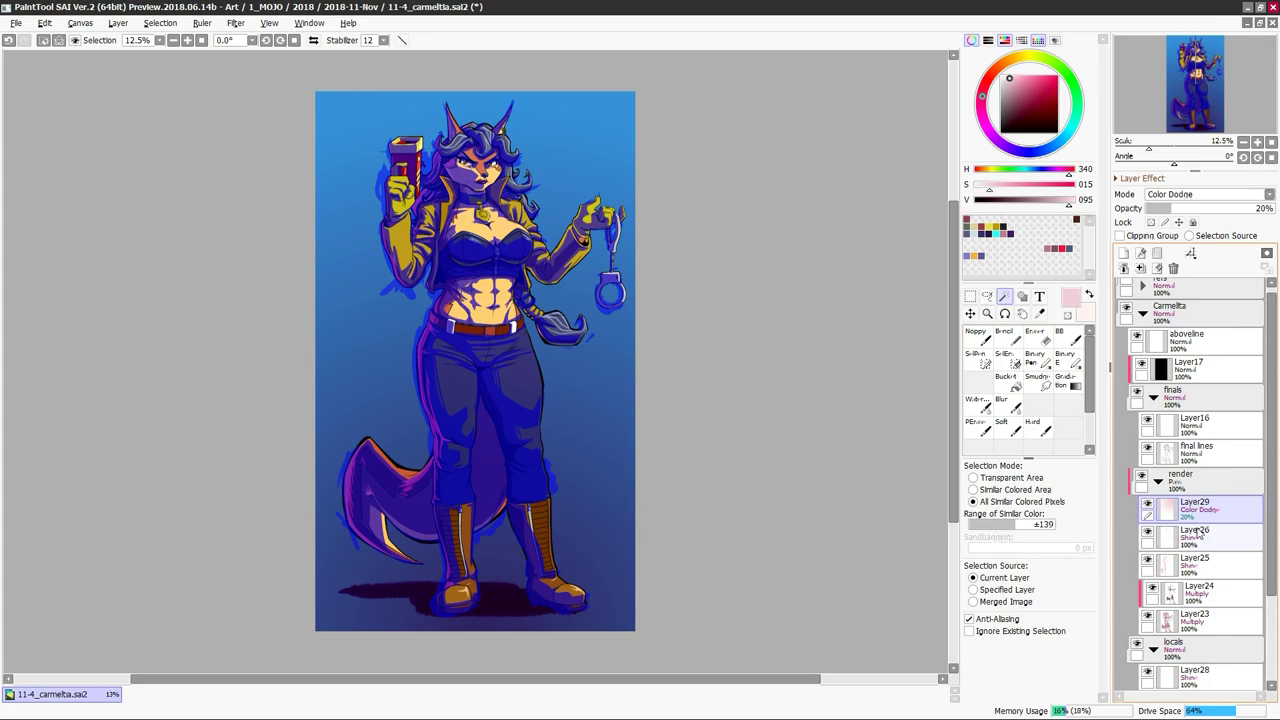
pyautogui.click(1170, 365)
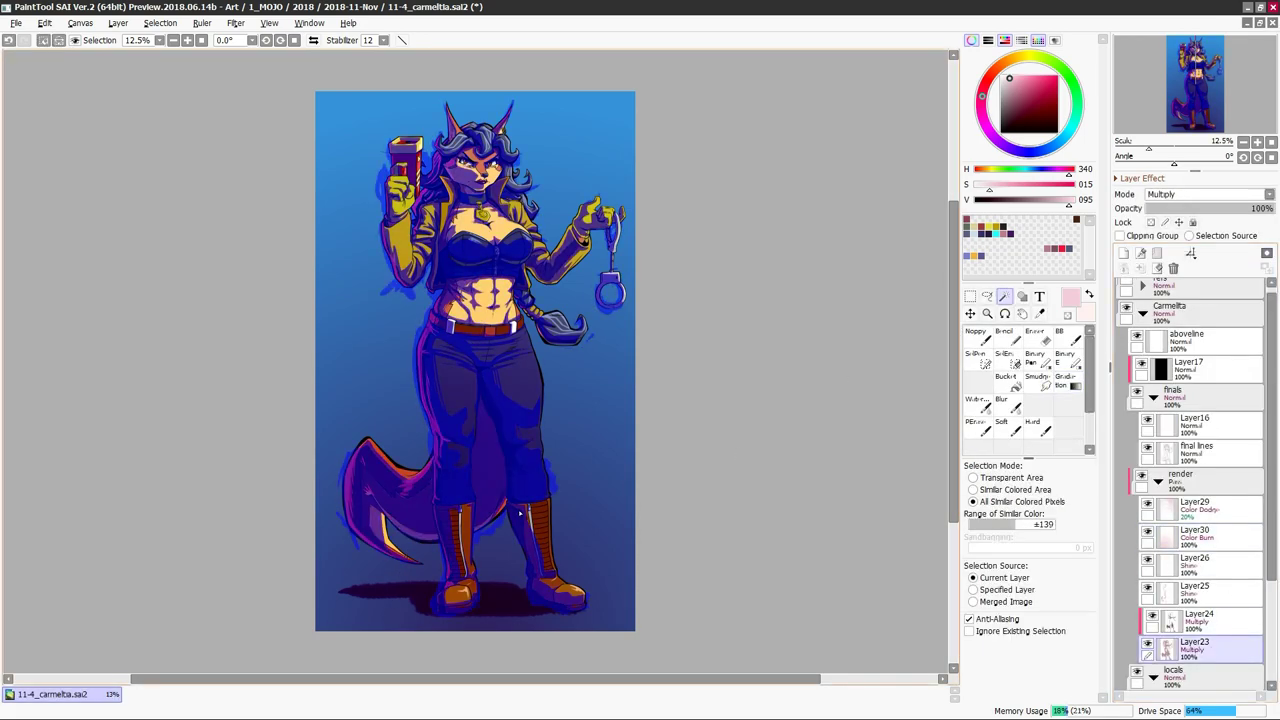
# Group the two gradient layers in a folder and lower the Color Burn layer's opacity to 30%, checking the figure mirrored
pyautogui.keyDown('ctrl'); pyautogui.click(1220, 515); pyautogui.keyUp('ctrl')
pyautogui.hotkey('ctrl', 'g')
pyautogui.hotkey('ctrl', '+')
pyautogui.press('h')
pyautogui.press('h')
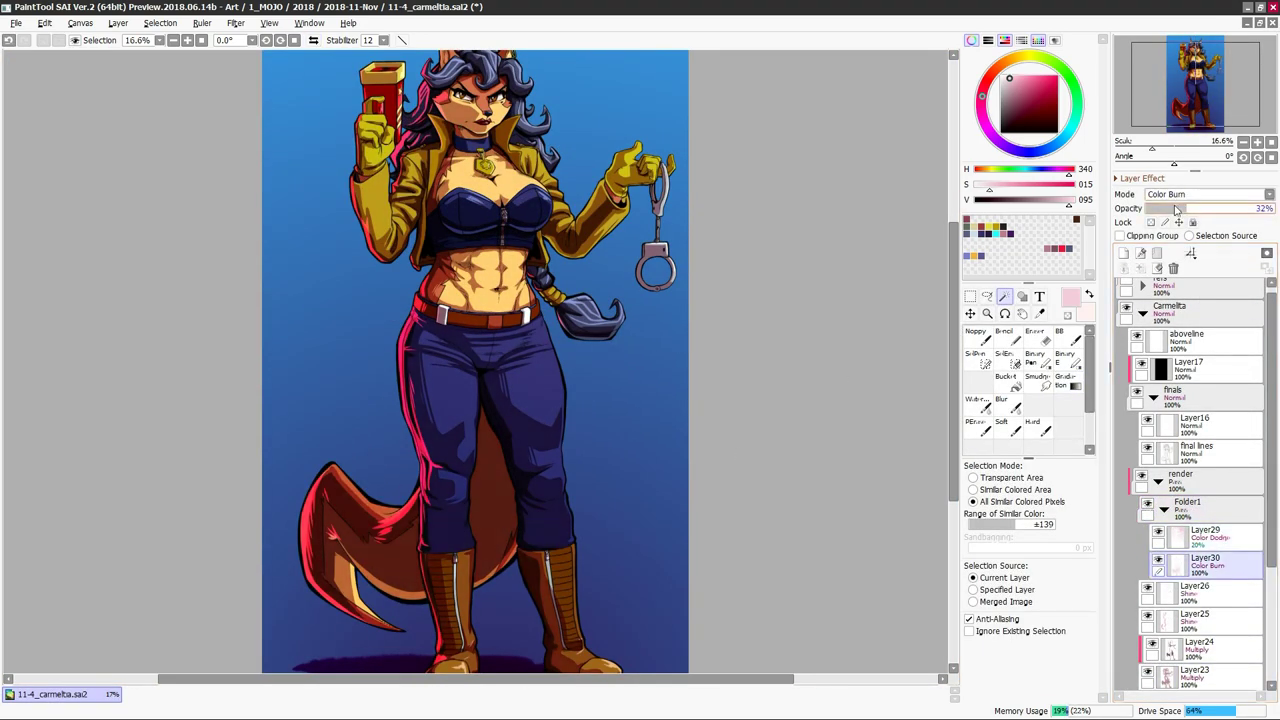
# Try Overlay on the gradient folder, return it to Pass, and lower the Color Dodge layer to 10% opacity
pyautogui.click(1187, 505)
pyautogui.hotkey('ctrl', '-')
pyautogui.click(1206, 194)
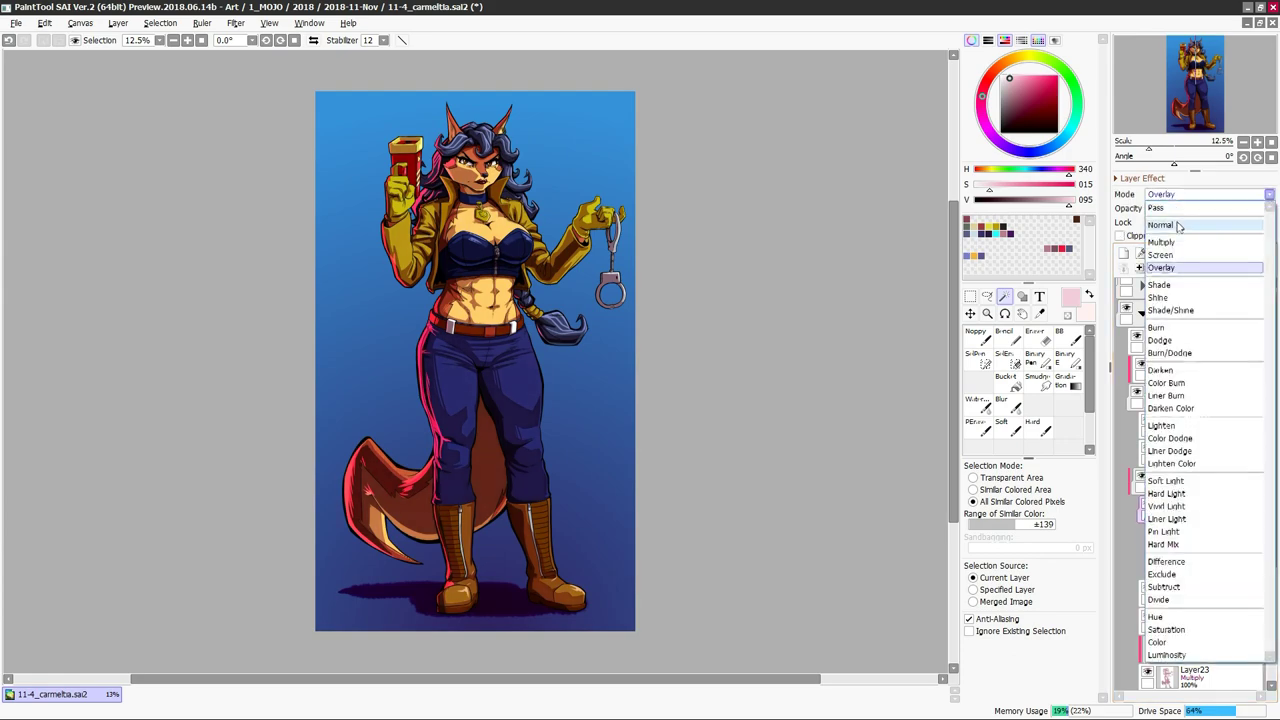
pyautogui.press('Escape')
pyautogui.hotkey('ctrl', '+')
pyautogui.hotkey('ctrl', '-')
# Add a layer at the very top of the stack in Shade mode at 25% opacity
pyautogui.click(1123, 253)
pyautogui.click(1206, 194)
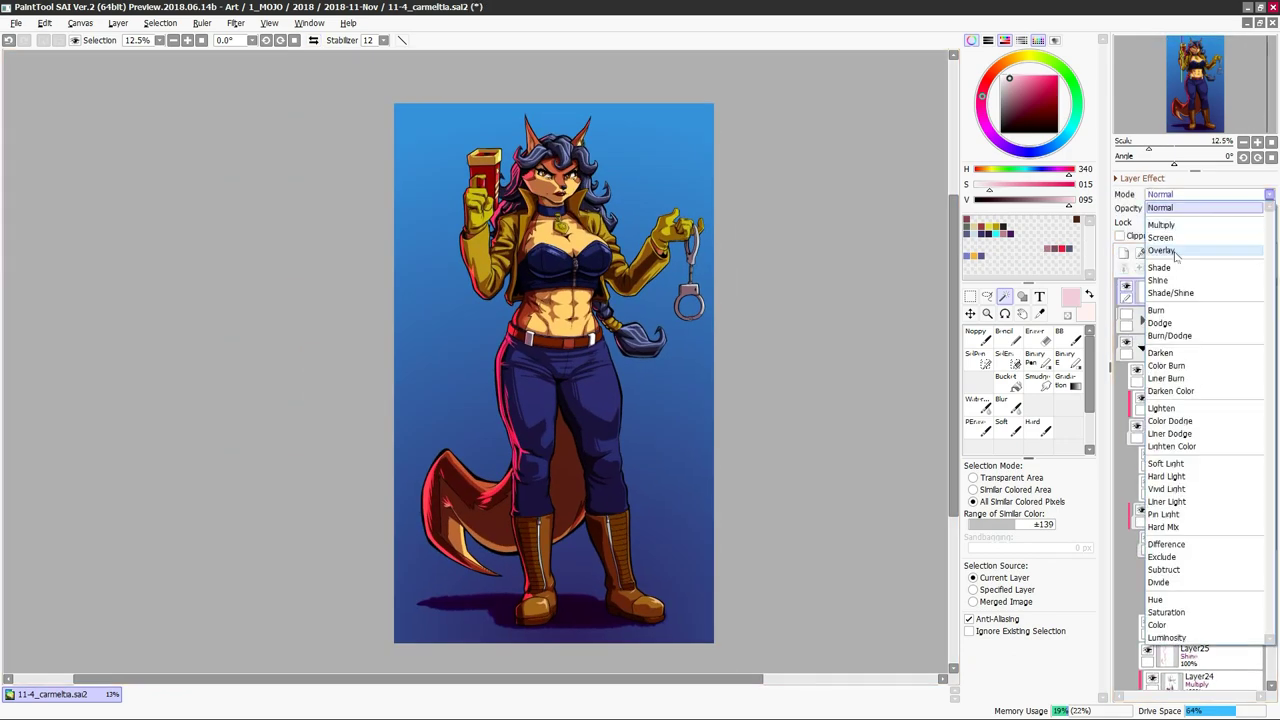
pyautogui.click(1160, 240)
pyautogui.moveTo(1265, 208); pyautogui.dragTo(1187, 213)
# Write the artist's signature beside the boots on the new layer with a size 10 Pencil in very dark purple
pyautogui.press('n')
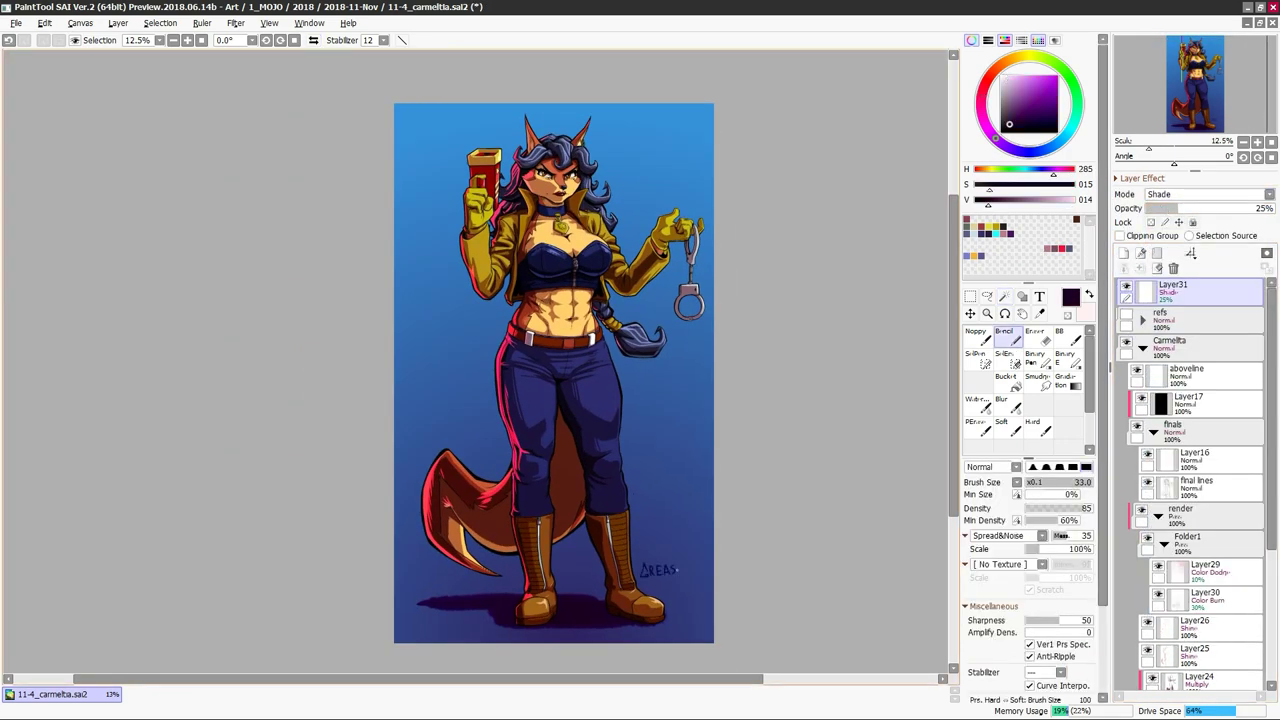
pyautogui.scroll(3, 671, 603)
pyautogui.press('-')
pyautogui.press('-')
pyautogui.press('-')
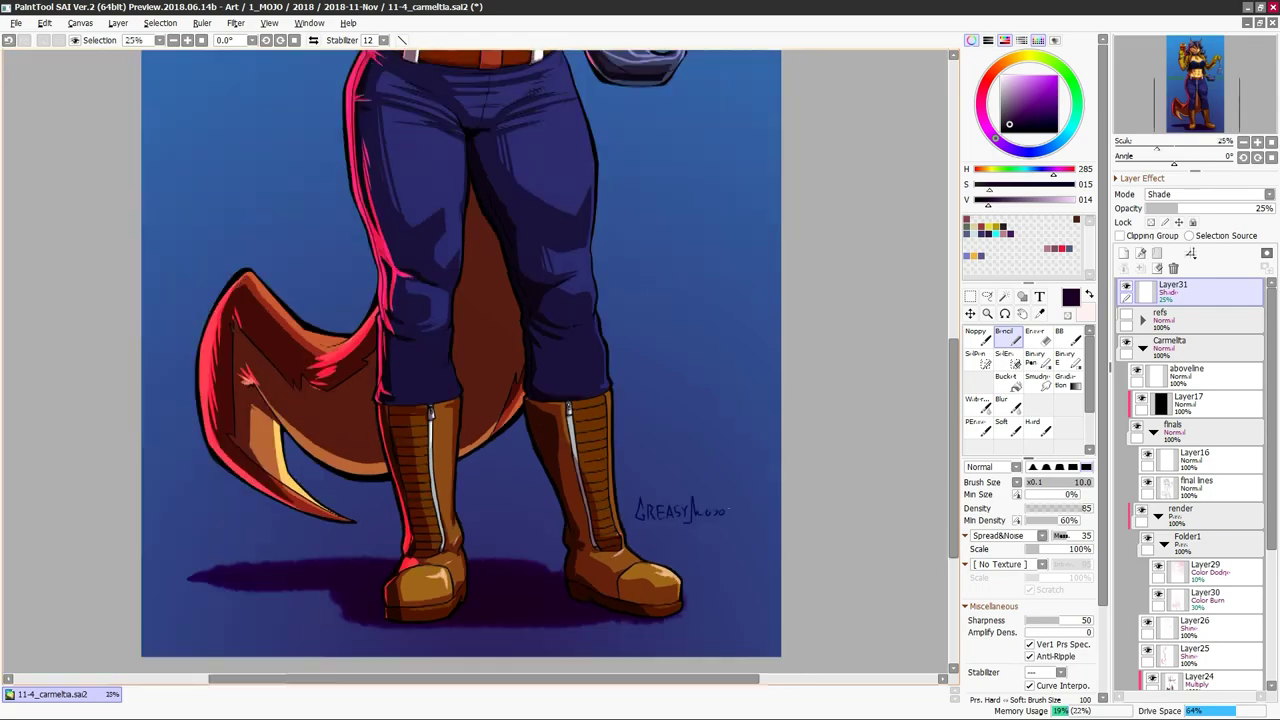